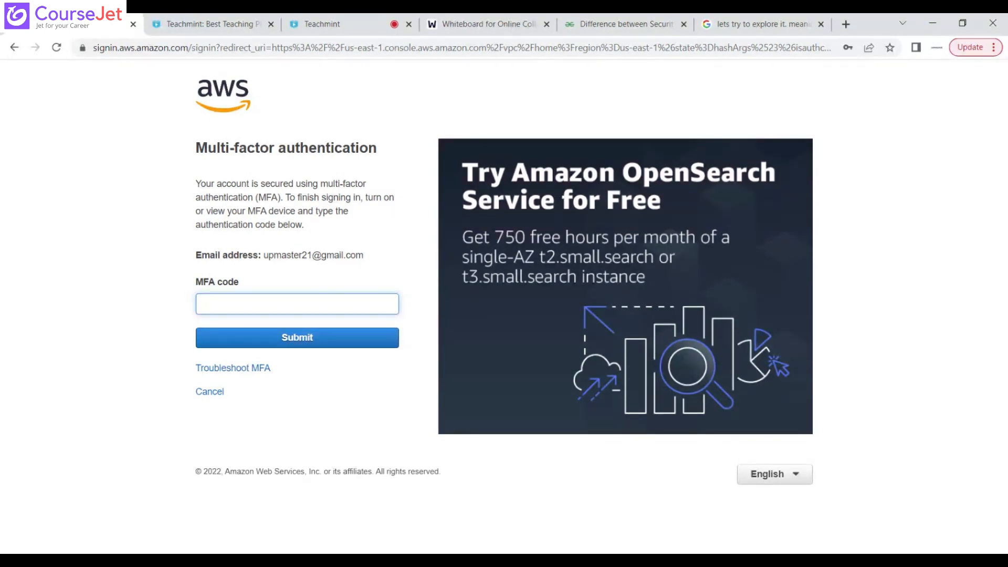
Step: Enter the MFA verification code to finish signing in and reach the VPC dashboard
{"action": "key", "text": "Return"}
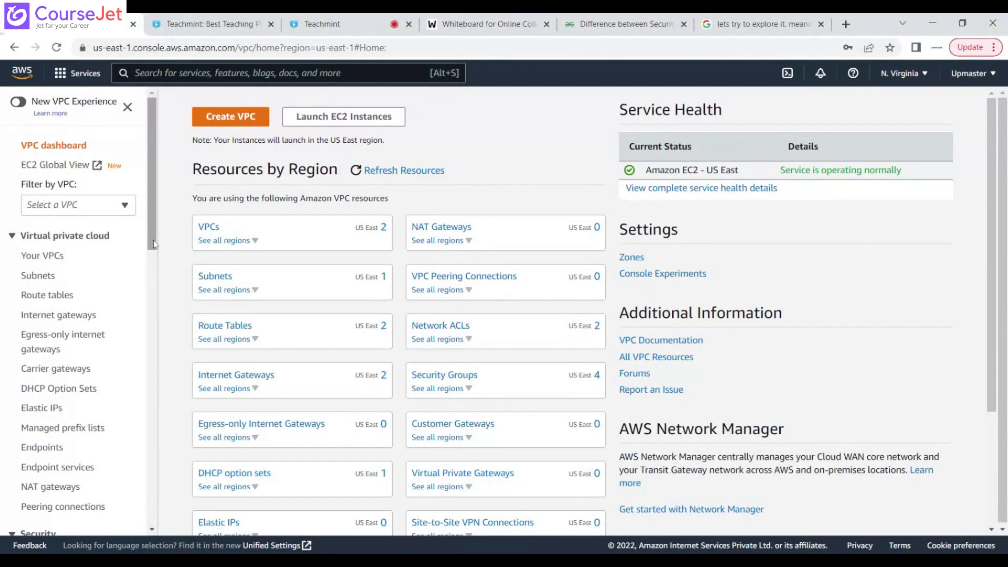
Step: Scroll the VPC dashboard's navigation and start creating a new VPC
{"action": "left_click_drag", "start_coordinate": [153, 245], "coordinate": [152, 300]}
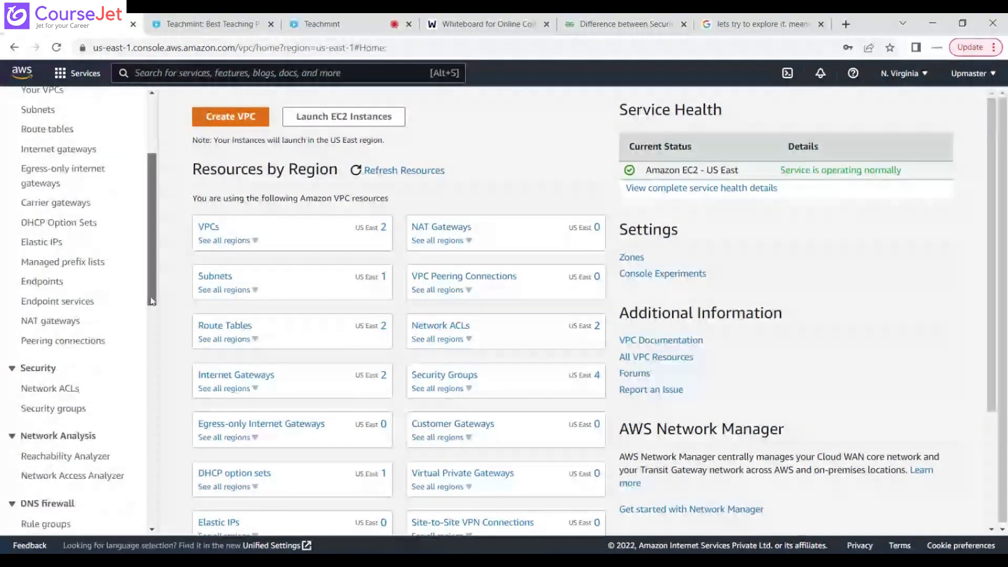
{"action": "left_click_drag", "start_coordinate": [152, 300], "coordinate": [158, 435]}
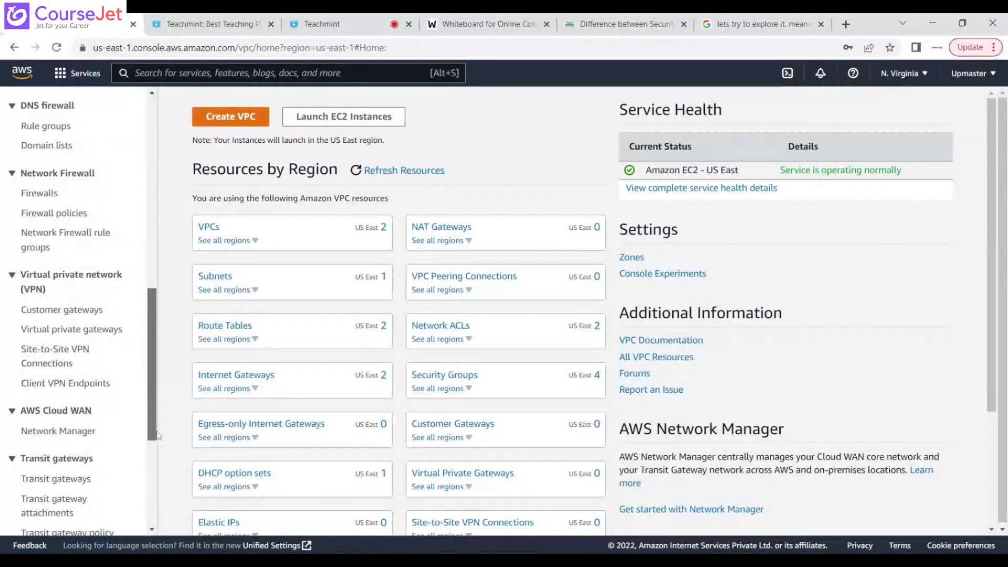
{"action": "left_click_drag", "start_coordinate": [156, 435], "coordinate": [158, 248]}
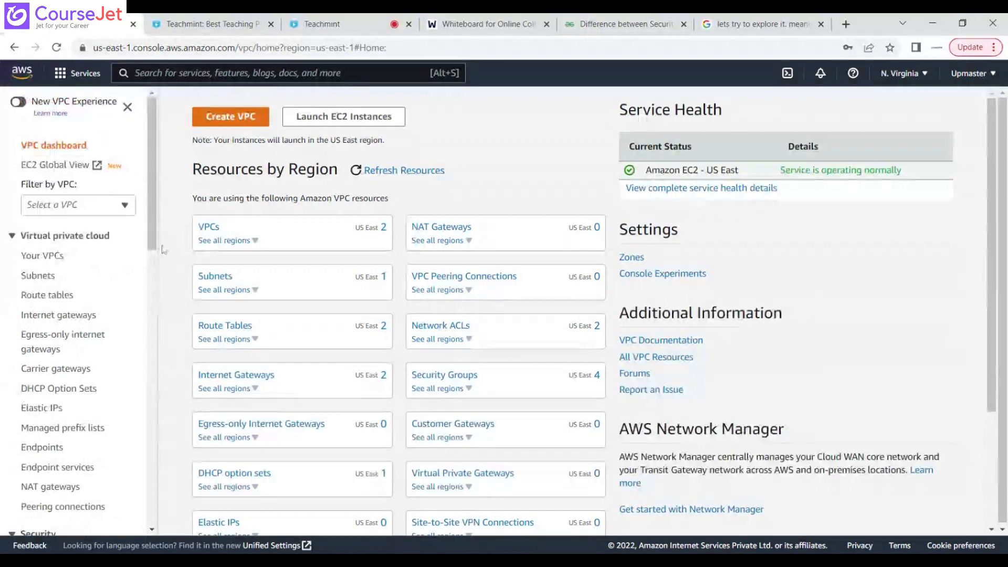
{"action": "left_click", "coordinate": [234, 121]}
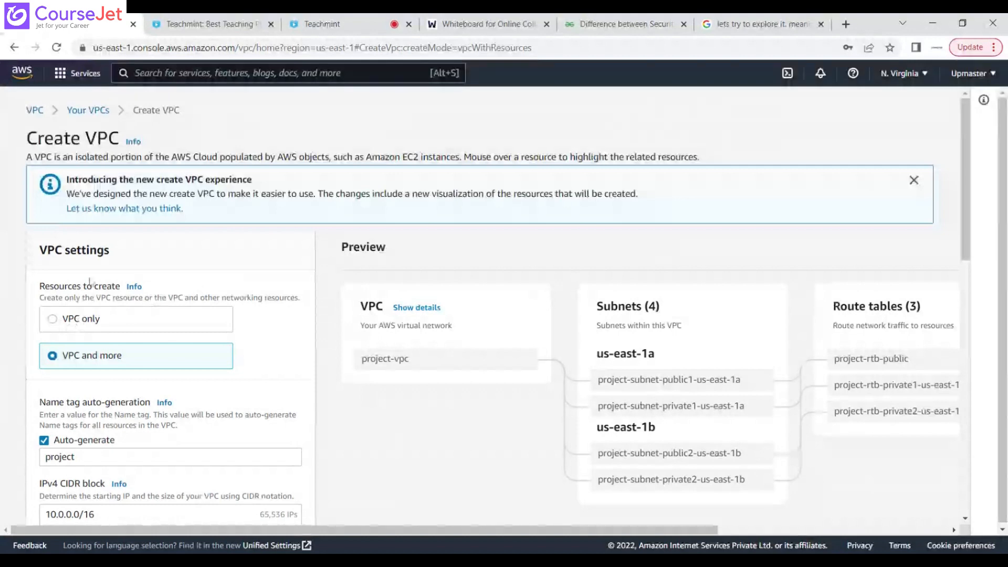
Step: Create a VPC-only VPC named MYVPC01 with IPv4 CIDR 10.0.0.0/26
{"action": "left_click", "coordinate": [82, 319]}
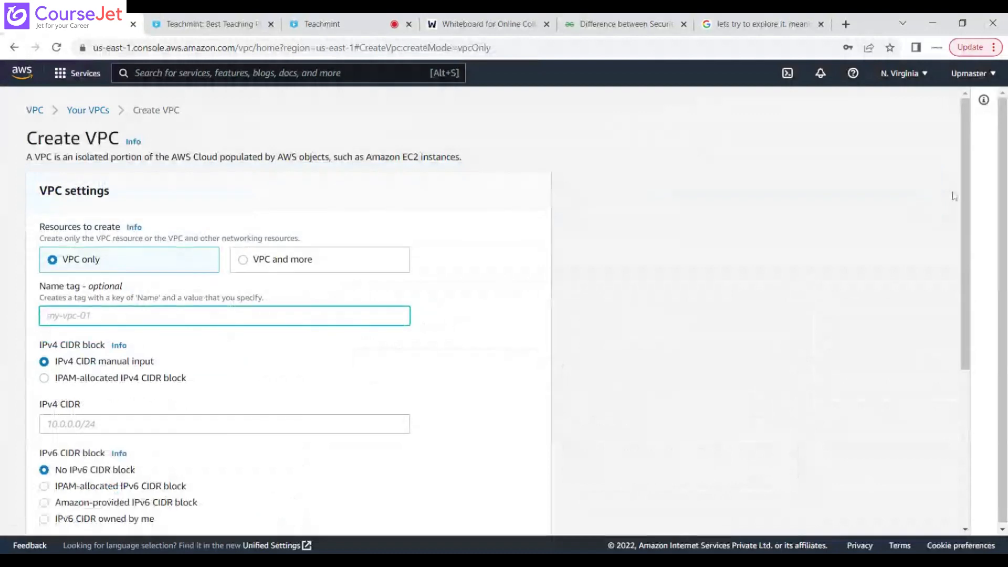
{"action": "left_click_drag", "start_coordinate": [965, 211], "coordinate": [968, 276]}
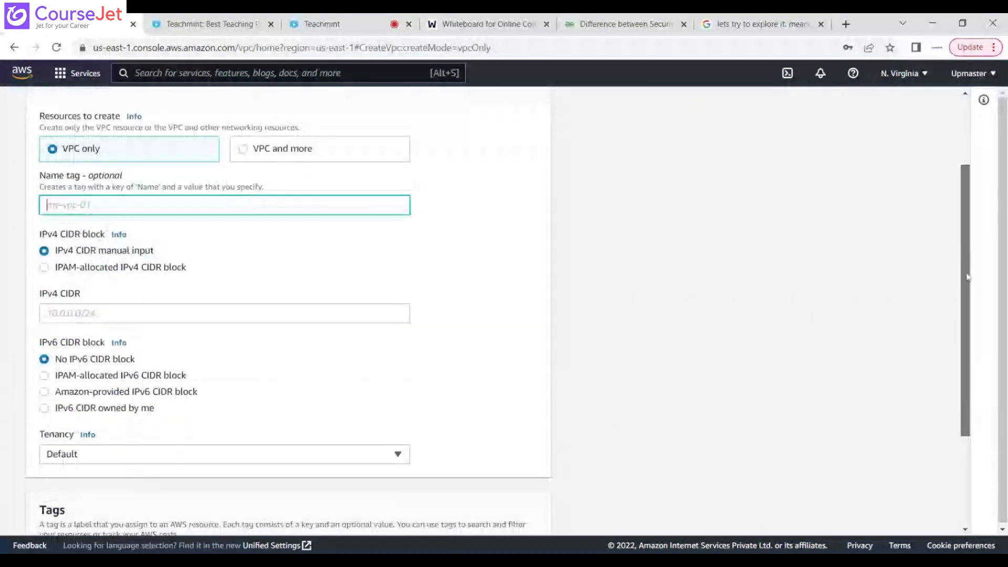
{"action": "type", "text": "M"}
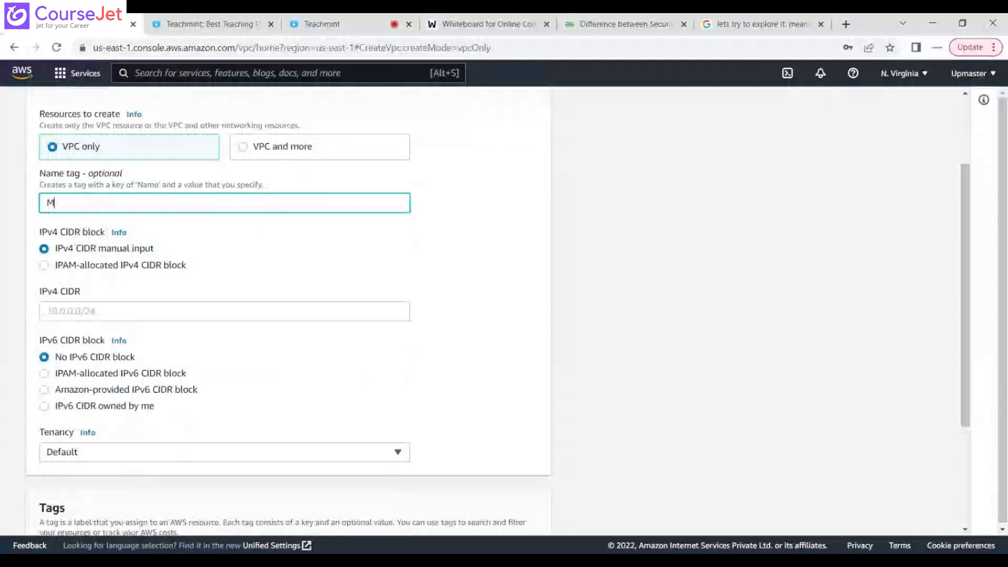
{"action": "type", "text": "YVPC"}
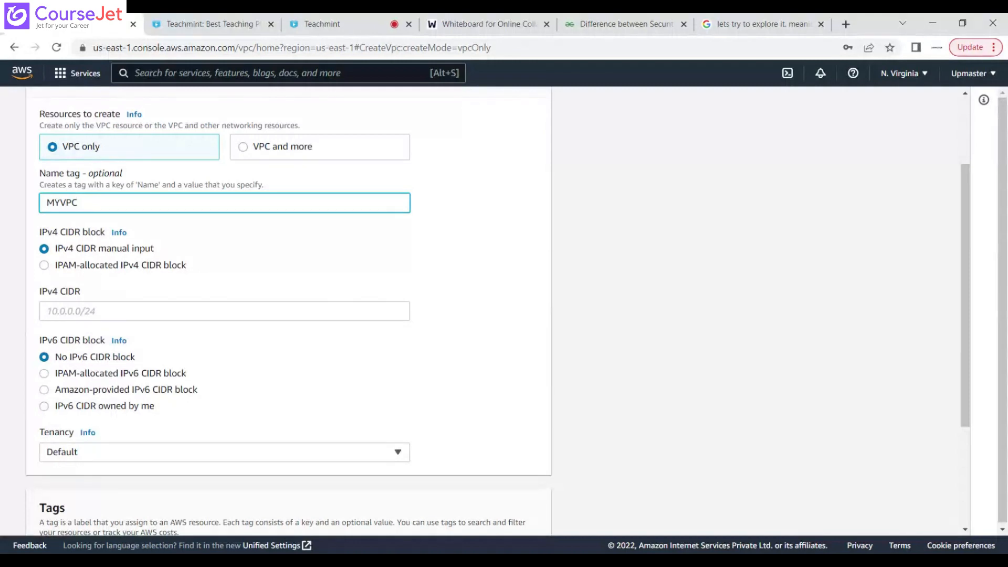
{"action": "type", "text": "01"}
{"action": "left_click", "coordinate": [283, 311]}
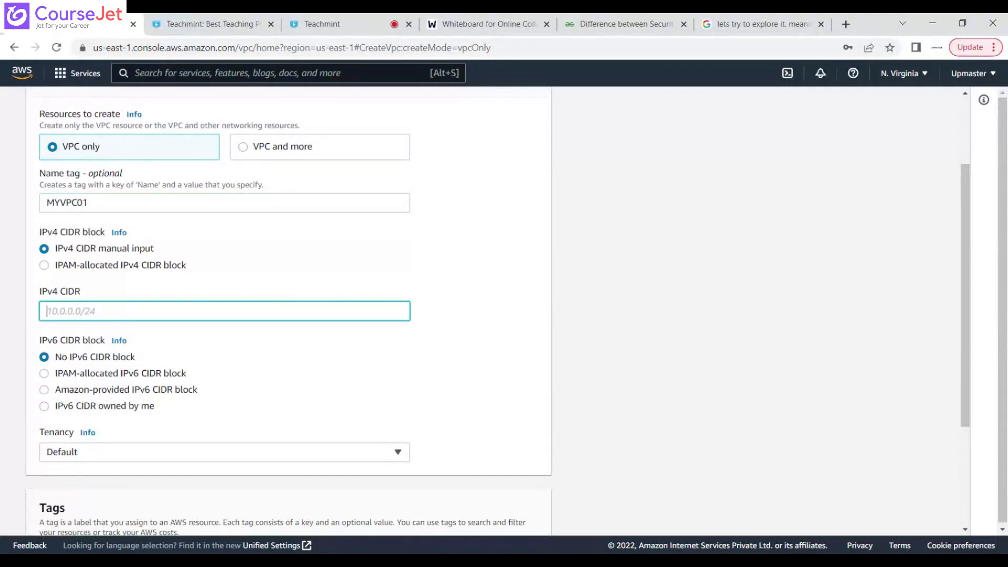
{"action": "type", "text": "10.0.0.0/26"}
{"action": "left_click_drag", "start_coordinate": [968, 260], "coordinate": [975, 370]}
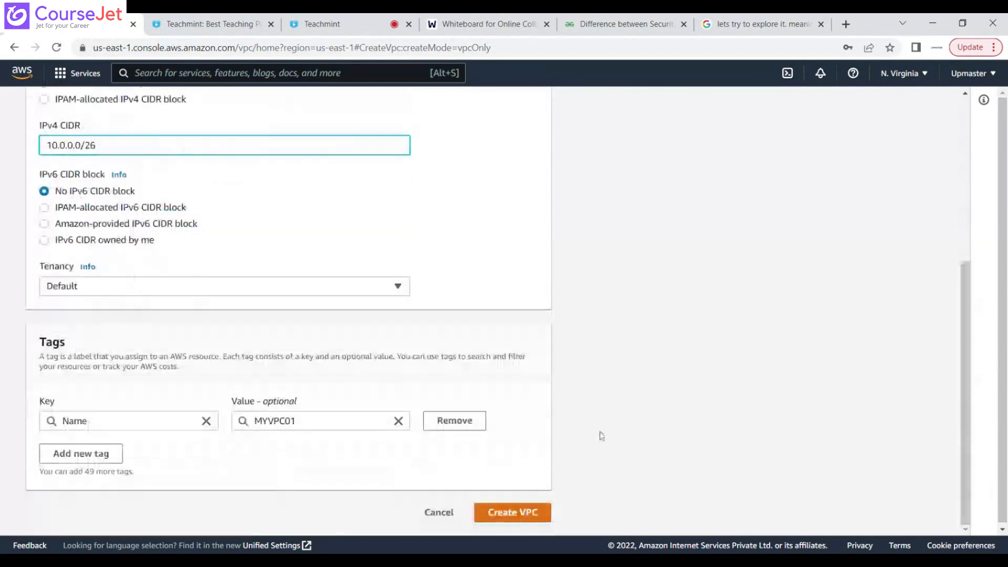
{"action": "left_click", "coordinate": [510, 513]}
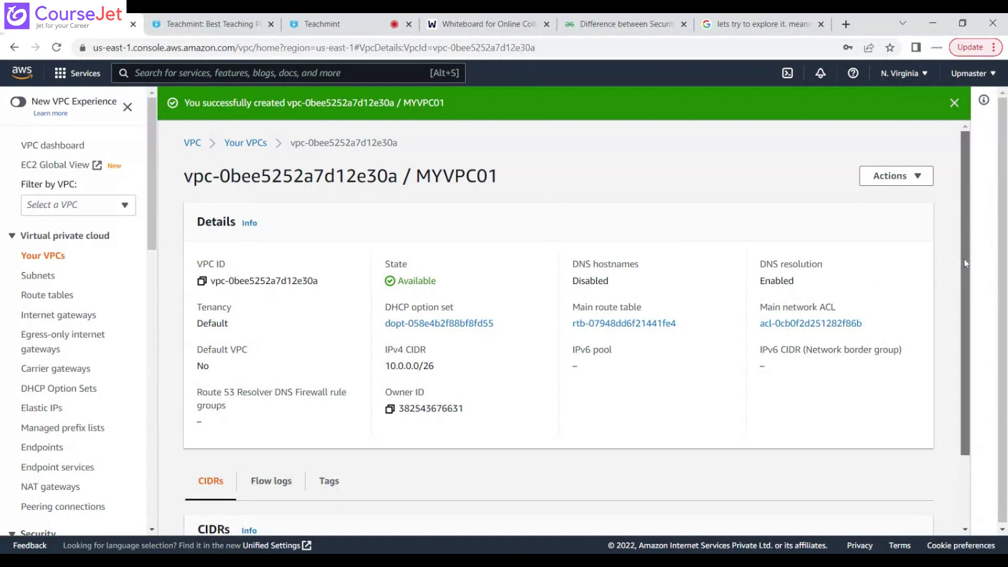
Step: Widen the Subnets list's VPC column to see Mysubnet01's VPC, then list all VPCs
{"action": "left_click_drag", "start_coordinate": [964, 259], "coordinate": [965, 279]}
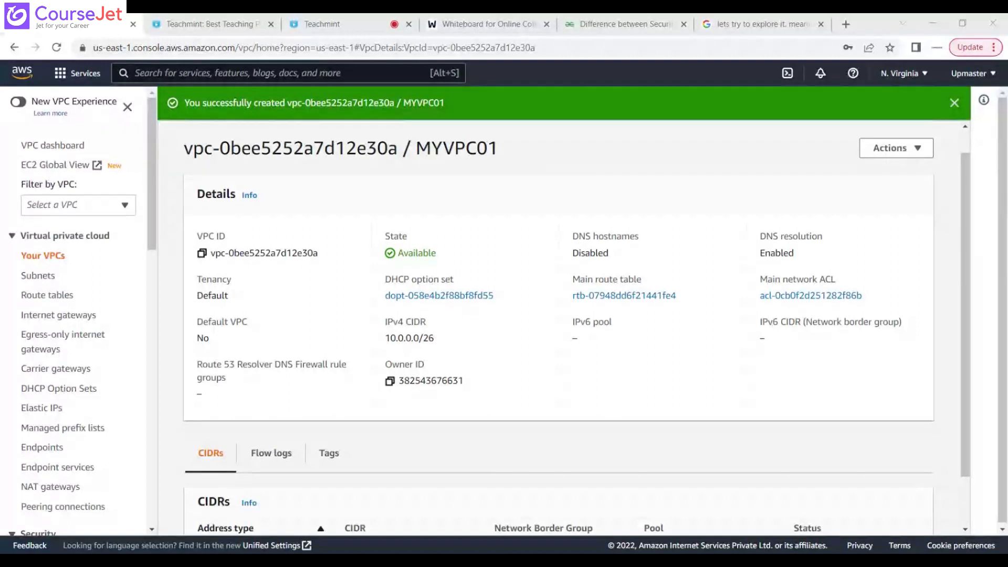
{"action": "key", "text": "alt+Tab"}
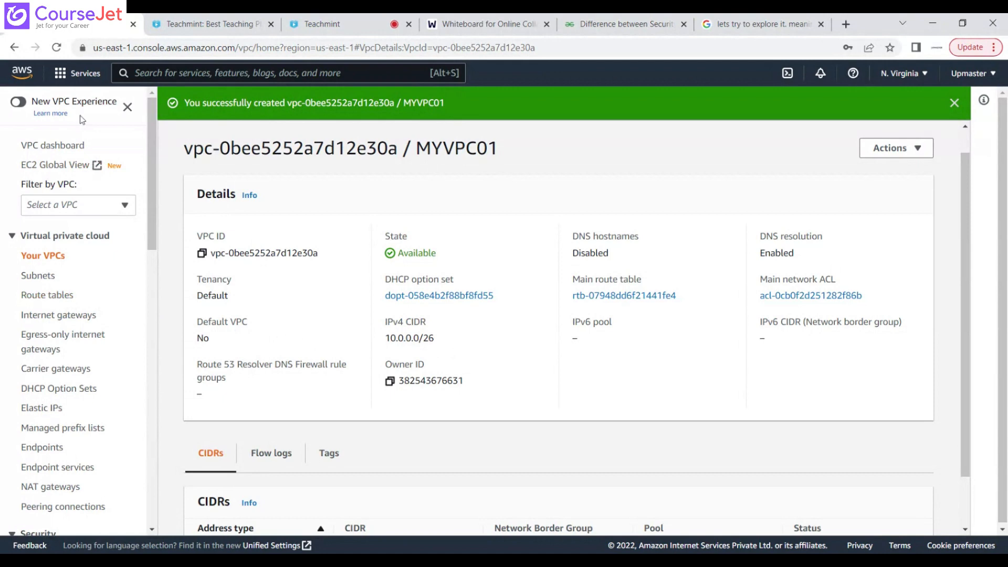
{"action": "left_click", "coordinate": [38, 275]}
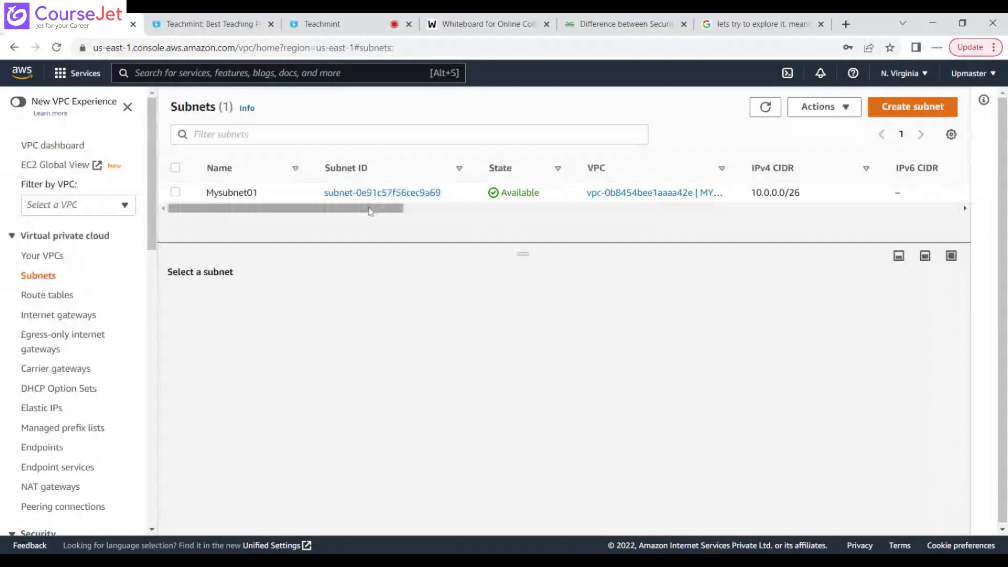
{"action": "left_click_drag", "start_coordinate": [370, 209], "coordinate": [426, 215]}
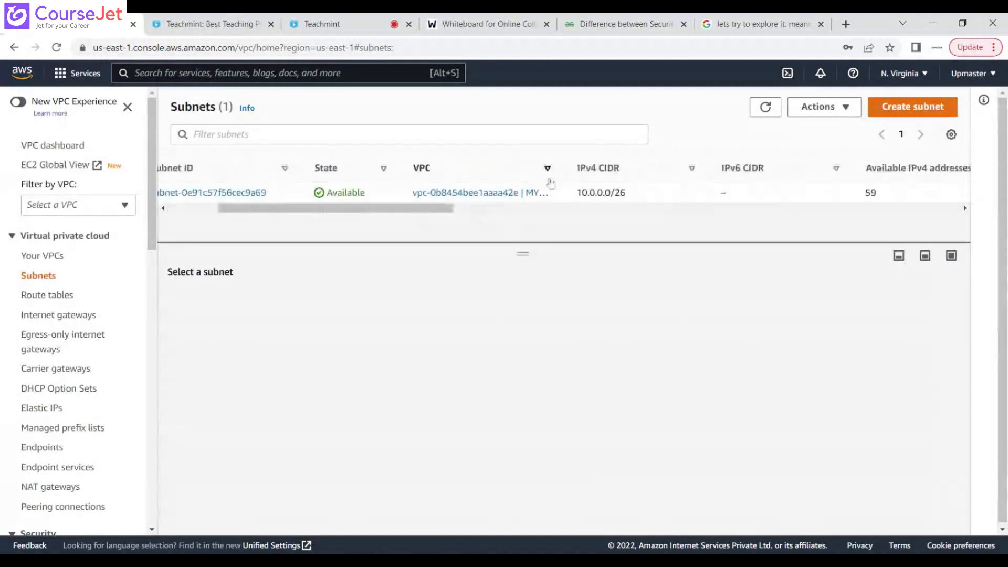
{"action": "left_click_drag", "start_coordinate": [564, 168], "coordinate": [661, 168]}
{"action": "left_click_drag", "start_coordinate": [409, 216], "coordinate": [360, 211]}
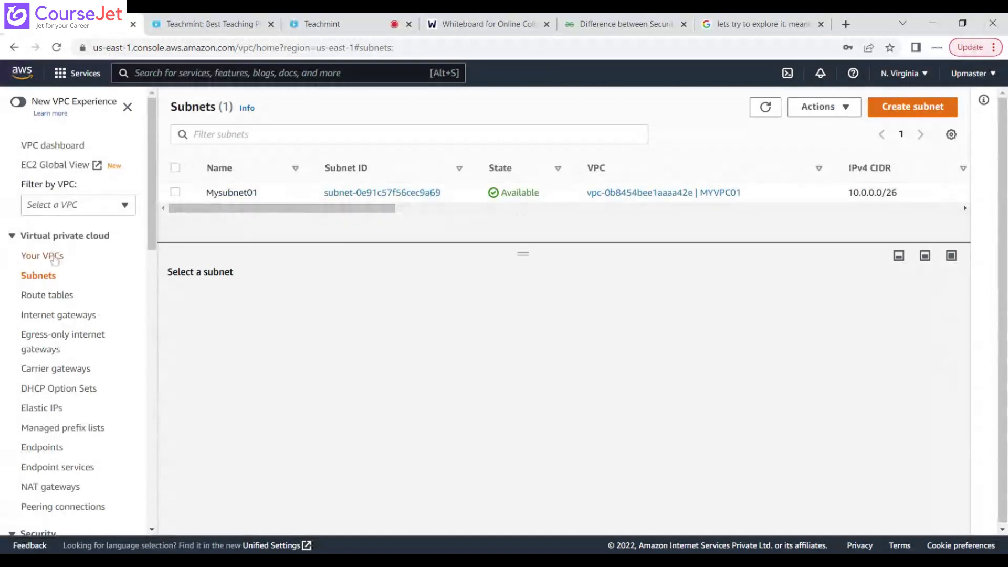
{"action": "left_click", "coordinate": [51, 256]}
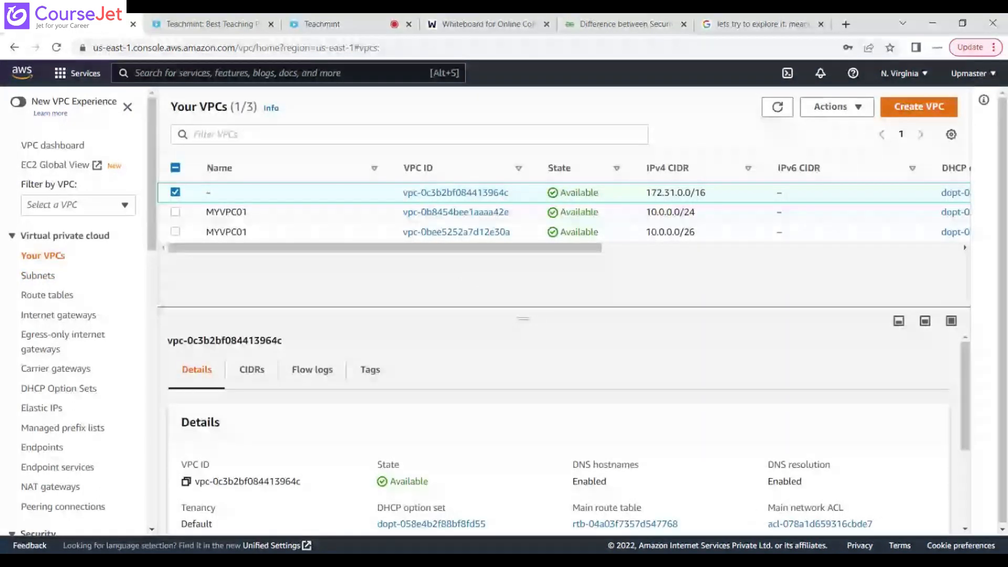
Step: Delete the 10.0.0.0/24 MYVPC01 and its resources, confirming with 'delete', then view Subnets
{"action": "left_click_drag", "start_coordinate": [523, 318], "coordinate": [522, 342]}
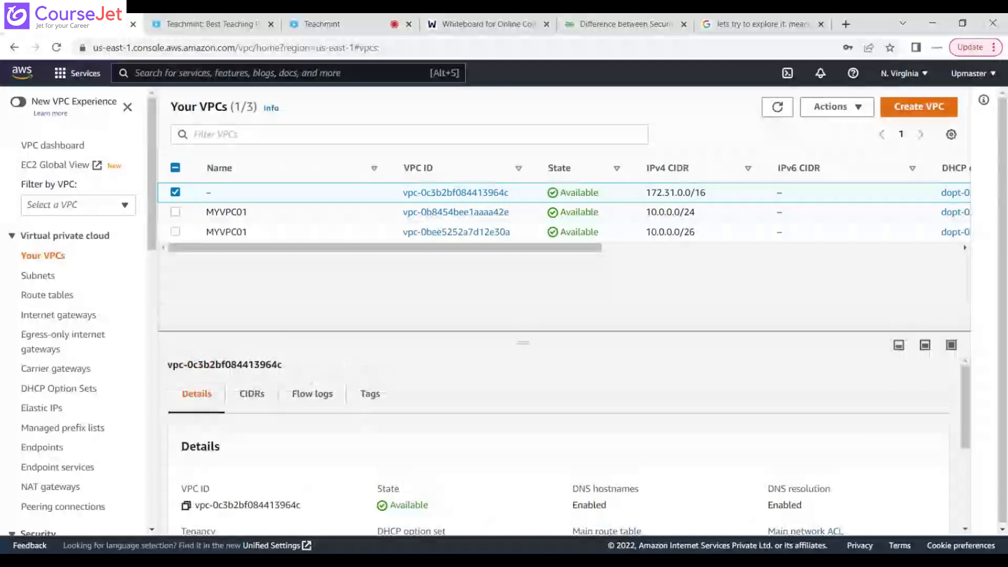
{"action": "left_click", "coordinate": [312, 218]}
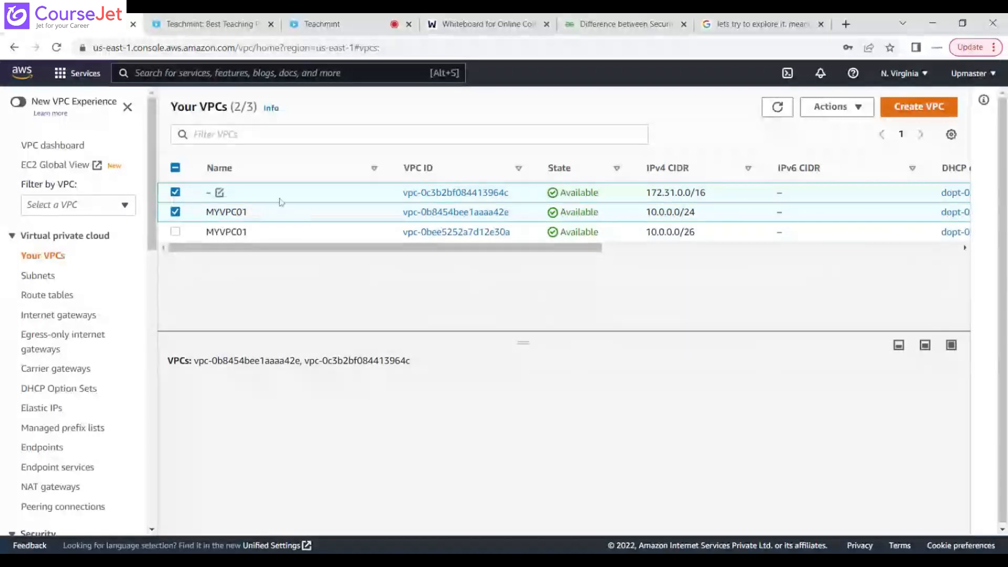
{"action": "left_click", "coordinate": [184, 195]}
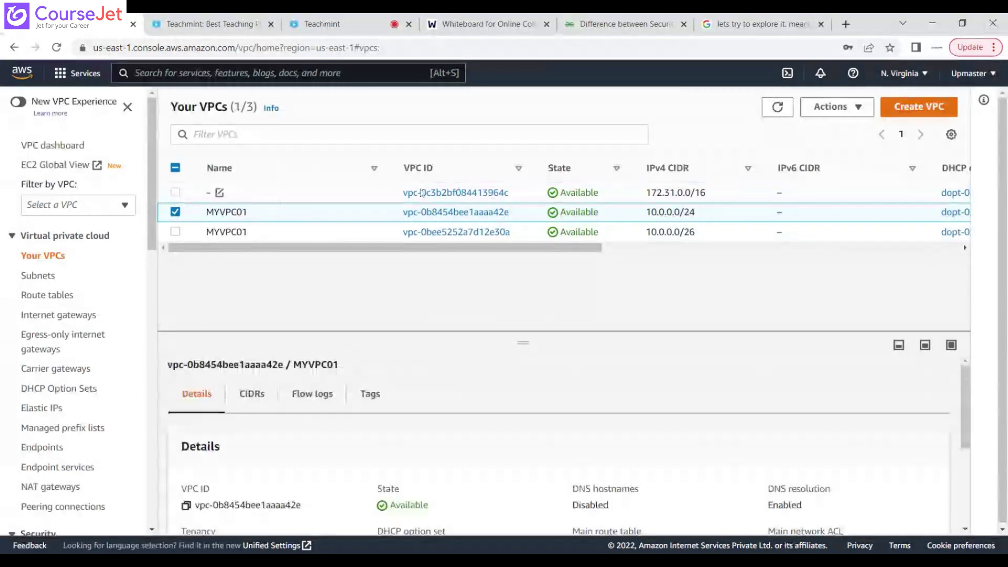
{"action": "left_click", "coordinate": [825, 111]}
{"action": "left_click", "coordinate": [840, 290]}
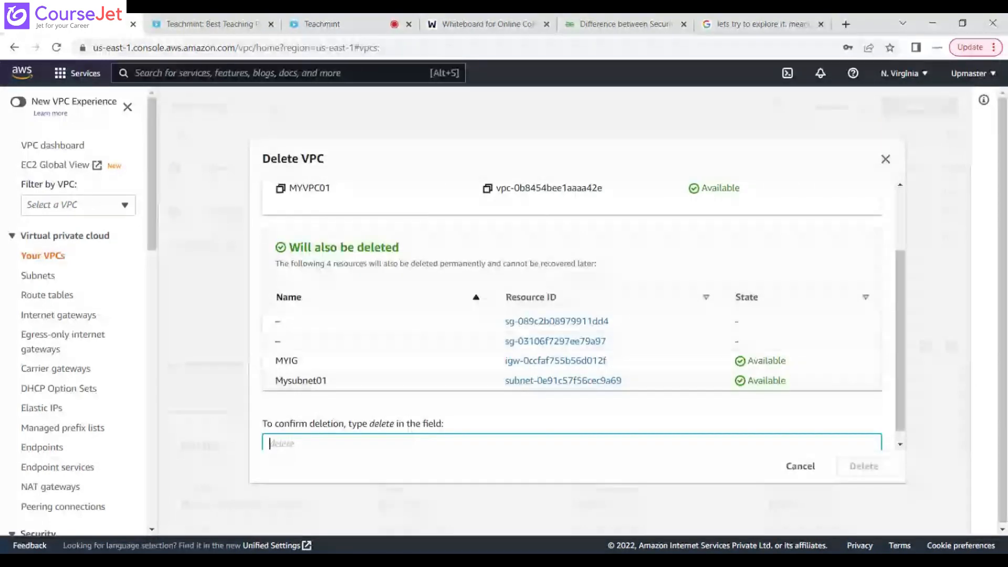
{"action": "type", "text": "delee"}
{"action": "key", "text": "BackSpace"}
{"action": "type", "text": "te"}
{"action": "left_click", "coordinate": [875, 469]}
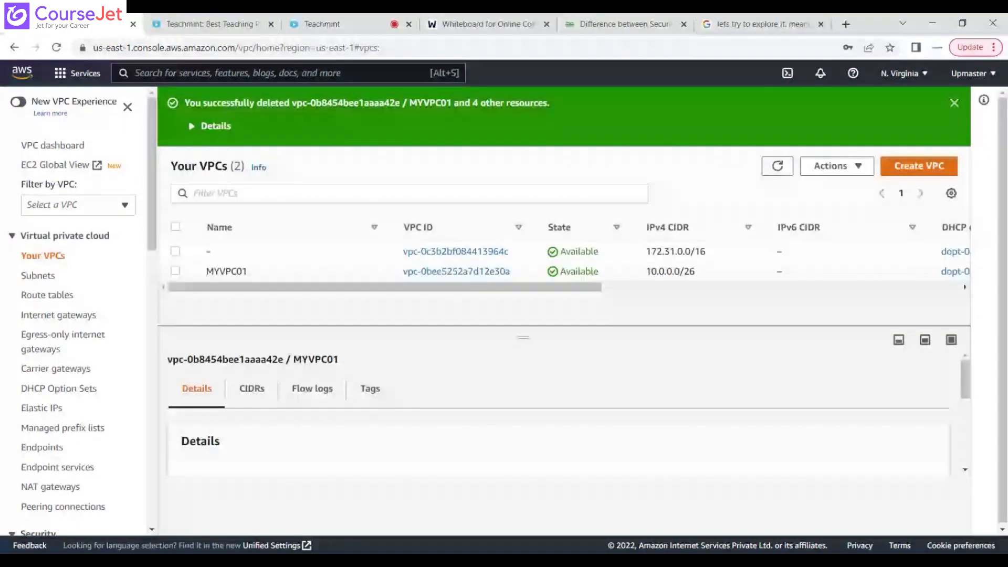
{"action": "left_click", "coordinate": [38, 276]}
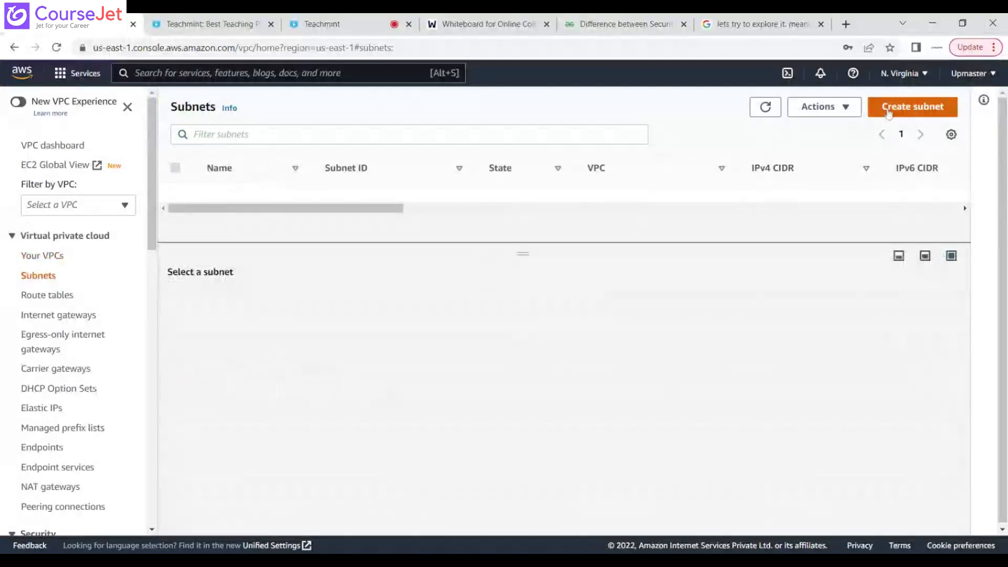
Step: Start a new subnet named MYSUB01 in MYVPC01 (10.0.0.0/26)
{"action": "left_click", "coordinate": [887, 108]}
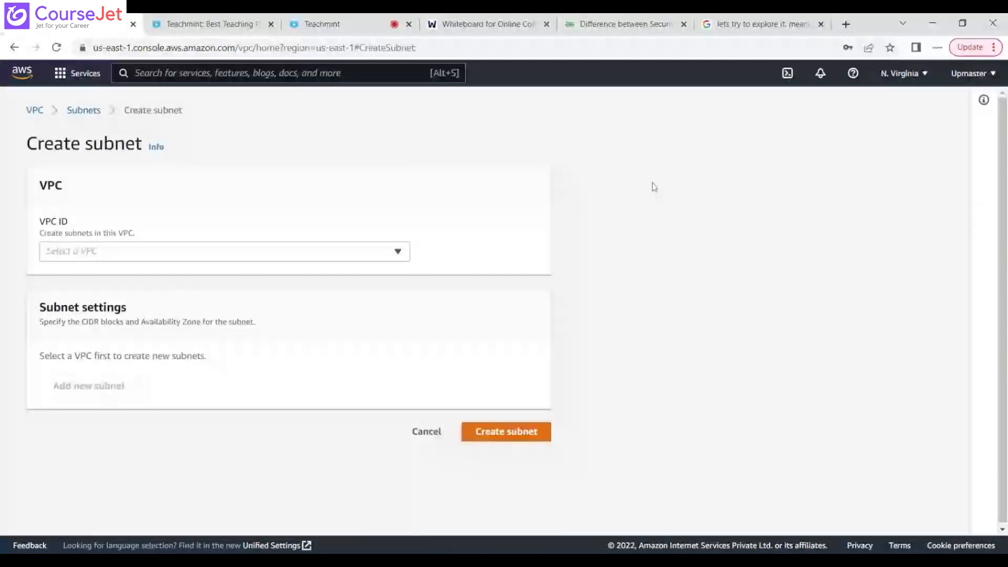
{"action": "left_click", "coordinate": [338, 253]}
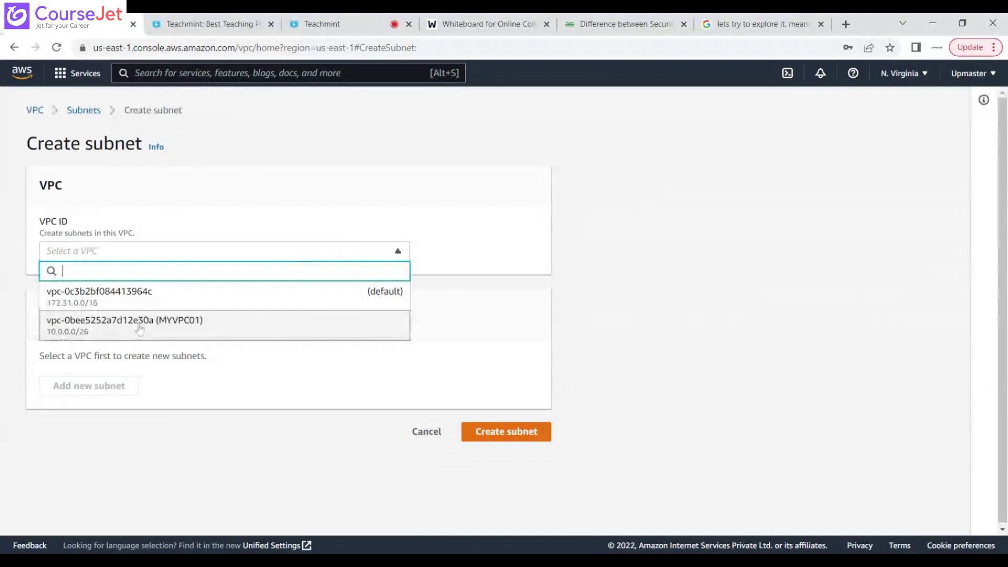
{"action": "left_click", "coordinate": [139, 325]}
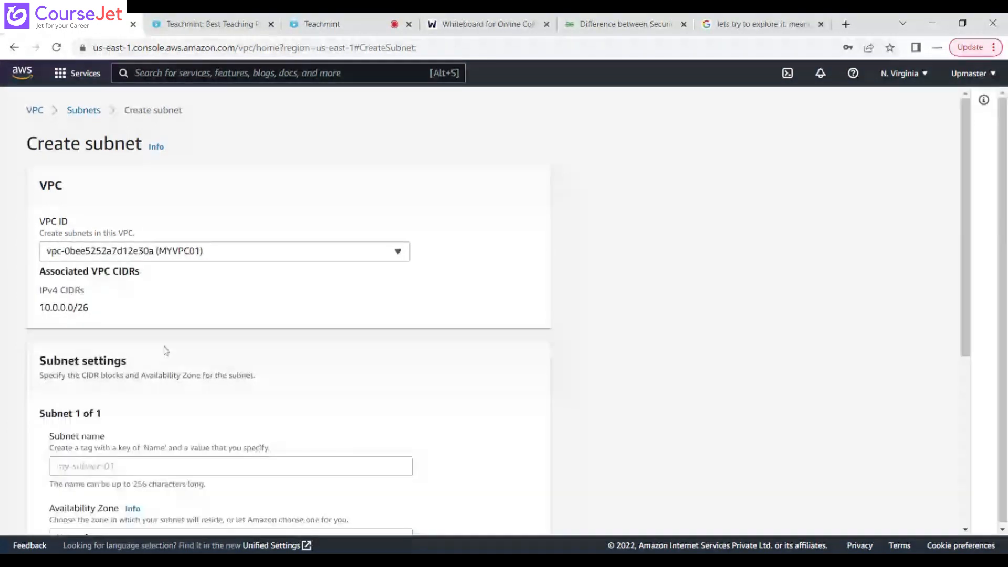
{"action": "left_click", "coordinate": [239, 459]}
{"action": "type", "text": "M"}
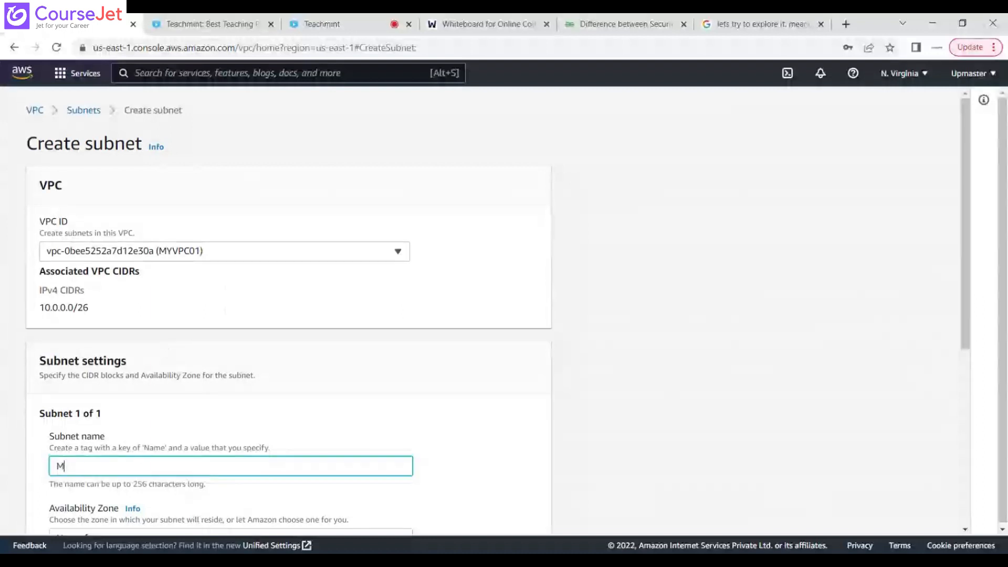
{"action": "type", "text": "YSUB"}
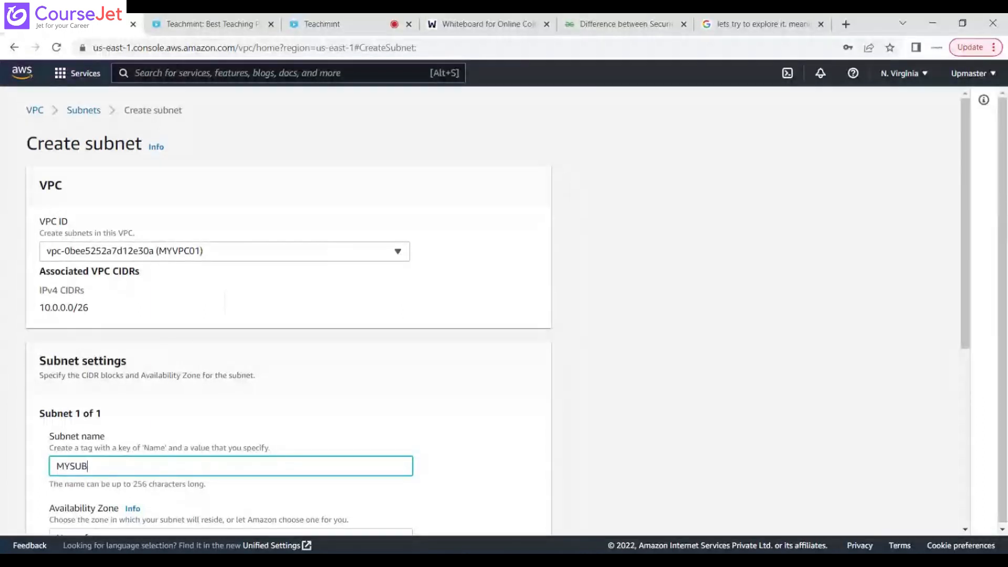
{"action": "type", "text": "1"}
{"action": "key", "text": "BackSpace"}
{"action": "type", "text": "01"}
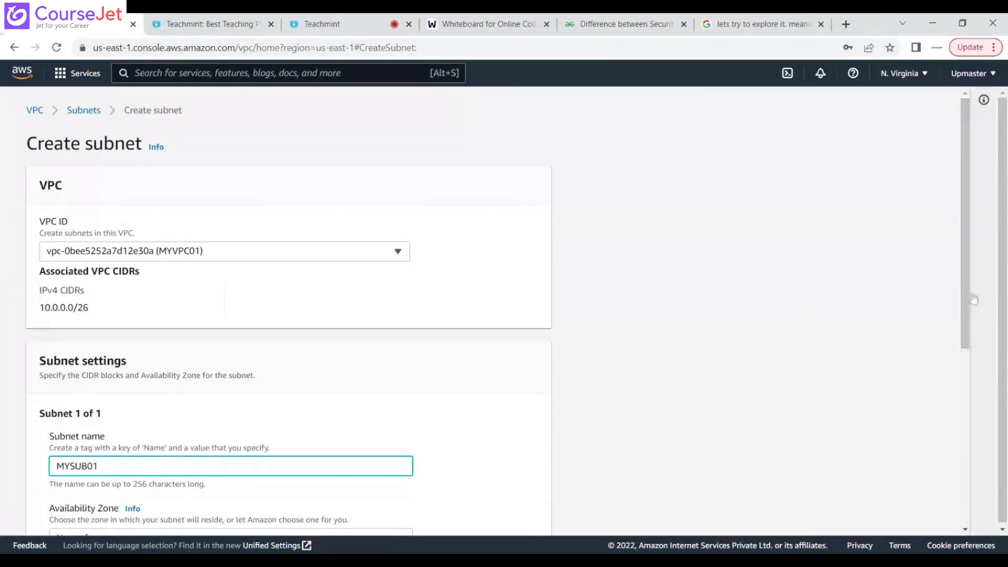
Step: Give the subnet IPv4 CIDR block 10.0.0.0/28 and create it
{"action": "left_click_drag", "start_coordinate": [969, 304], "coordinate": [986, 441]}
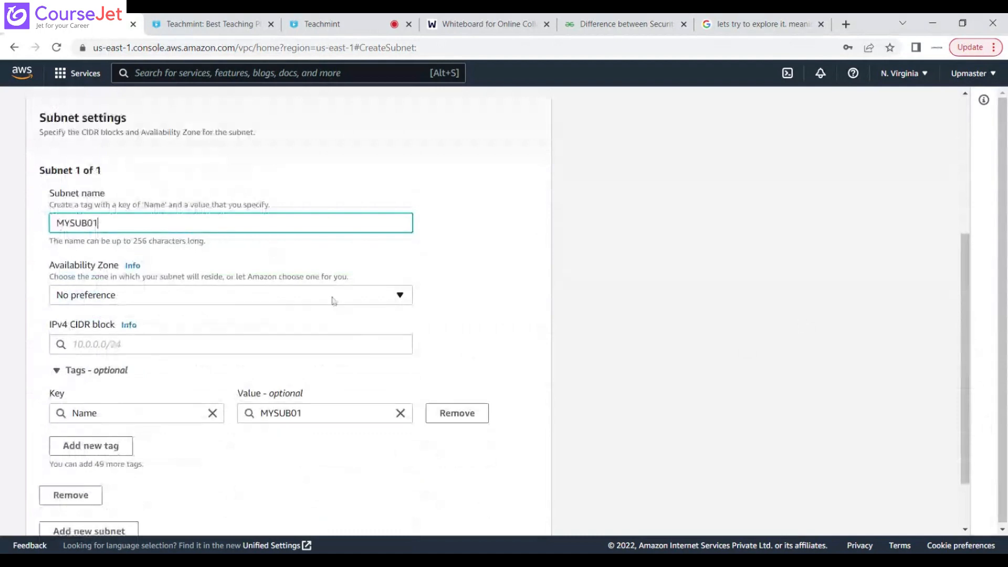
{"action": "left_click", "coordinate": [315, 344]}
{"action": "type", "text": "10.0.0"}
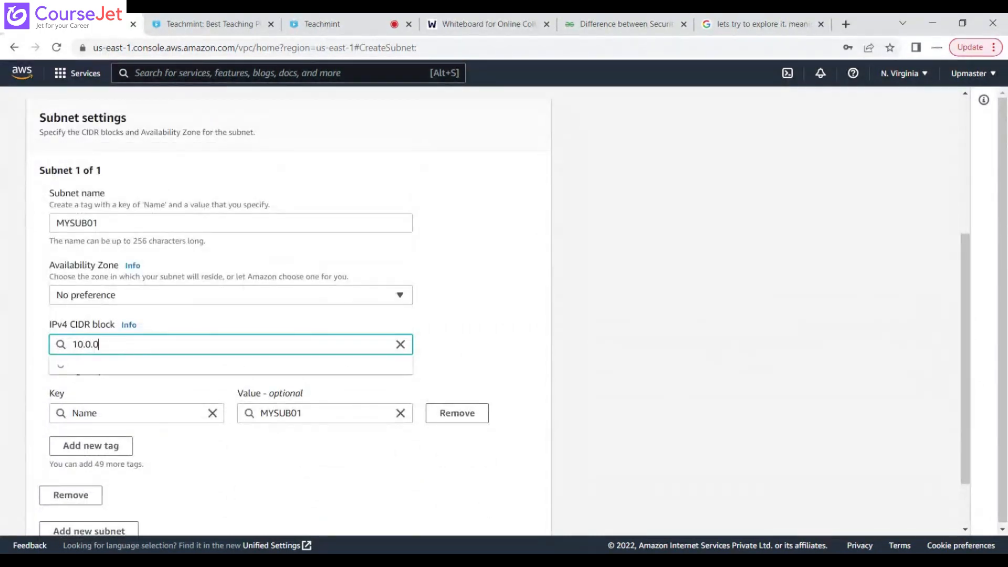
{"action": "type", "text": ".0"}
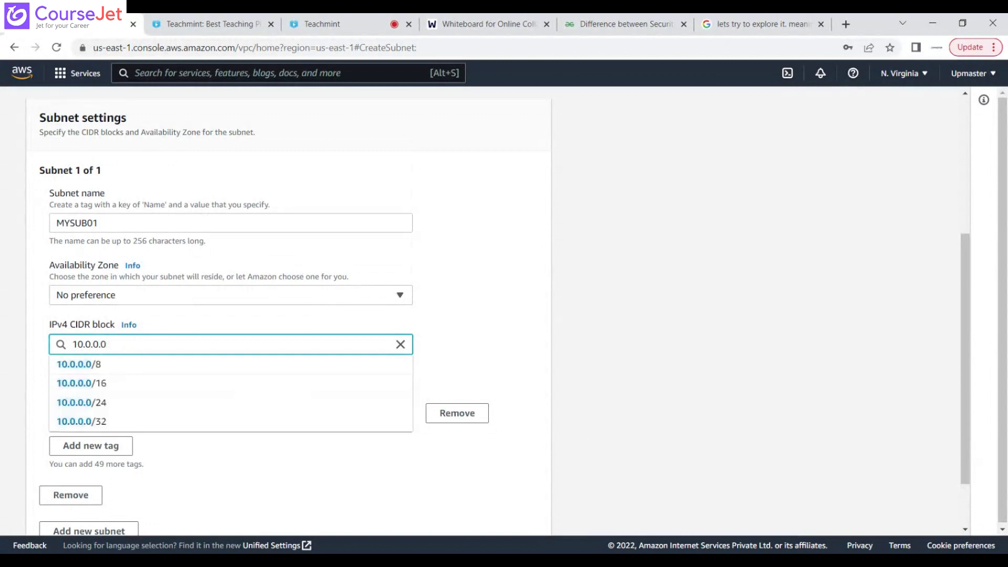
{"action": "type", "text": "/28"}
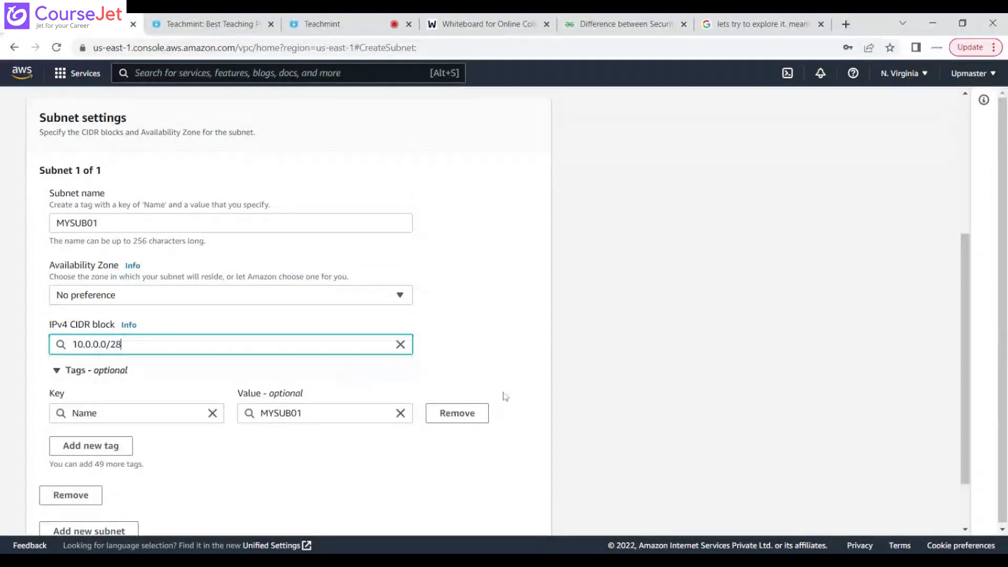
{"action": "scroll", "coordinate": [505, 396], "scroll_direction": "down", "scroll_amount": 2}
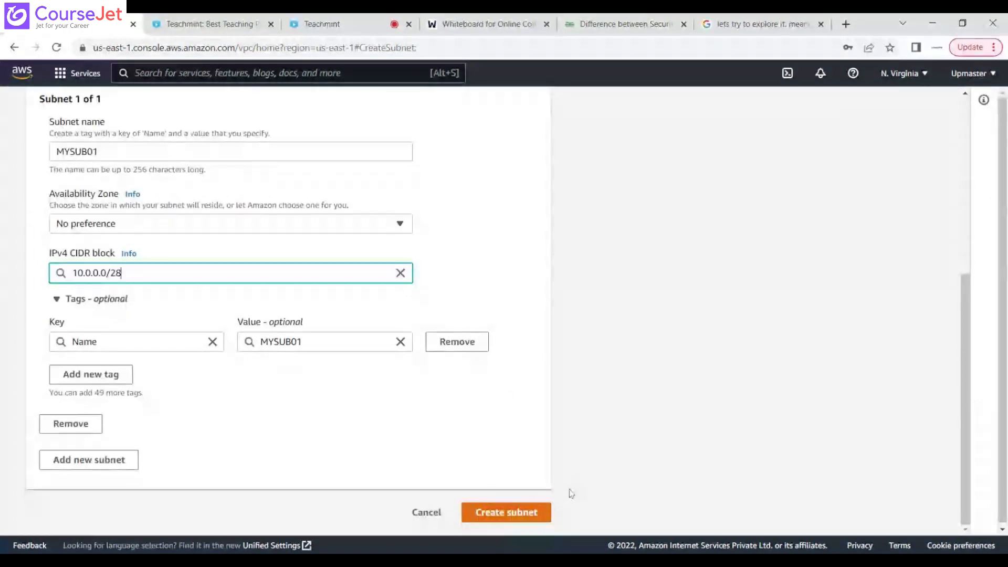
{"action": "left_click", "coordinate": [537, 512]}
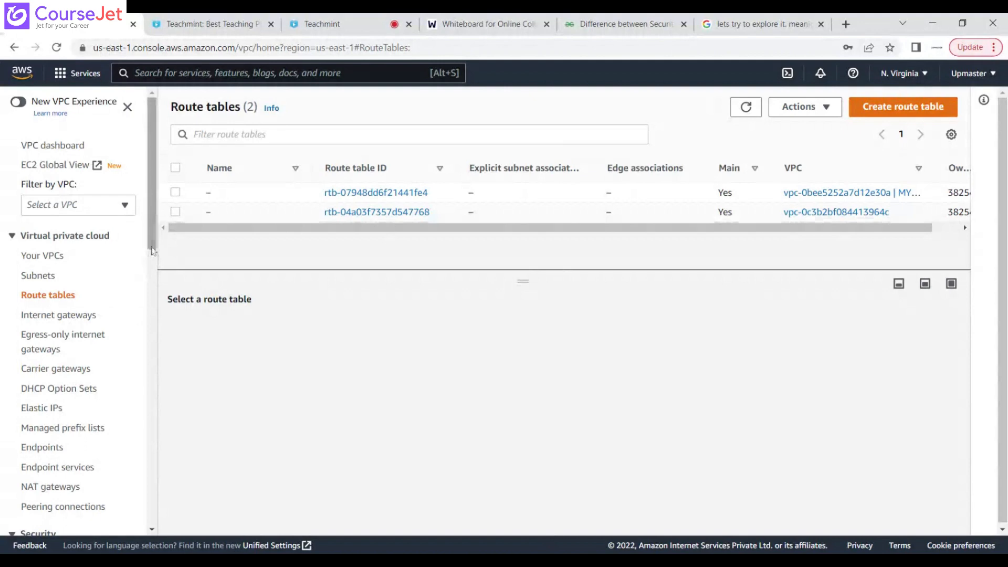
Step: Scroll the VPC sidebar down to Security and open the Network ACLs list
{"action": "left_click_drag", "start_coordinate": [152, 250], "coordinate": [160, 306]}
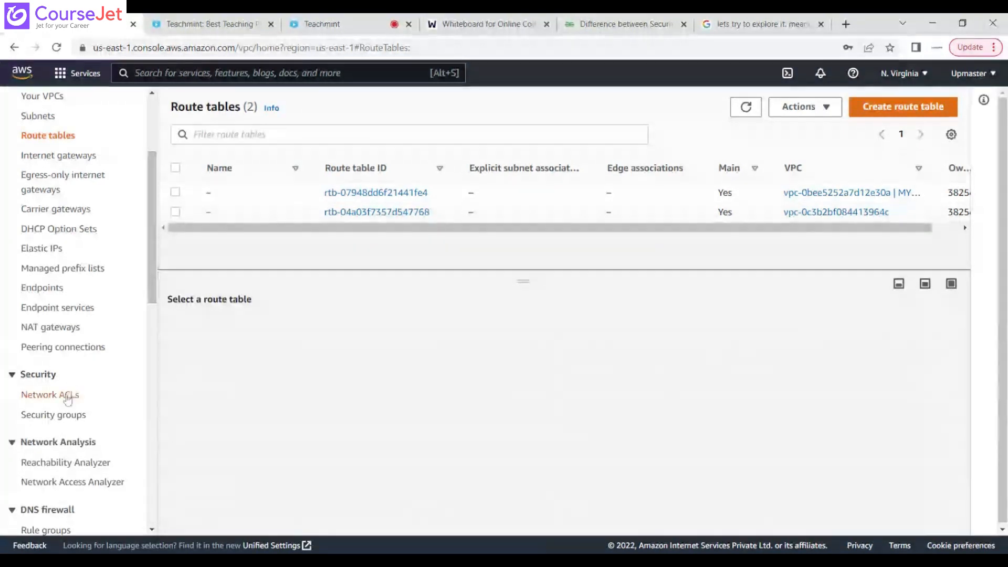
{"action": "left_click", "coordinate": [67, 396]}
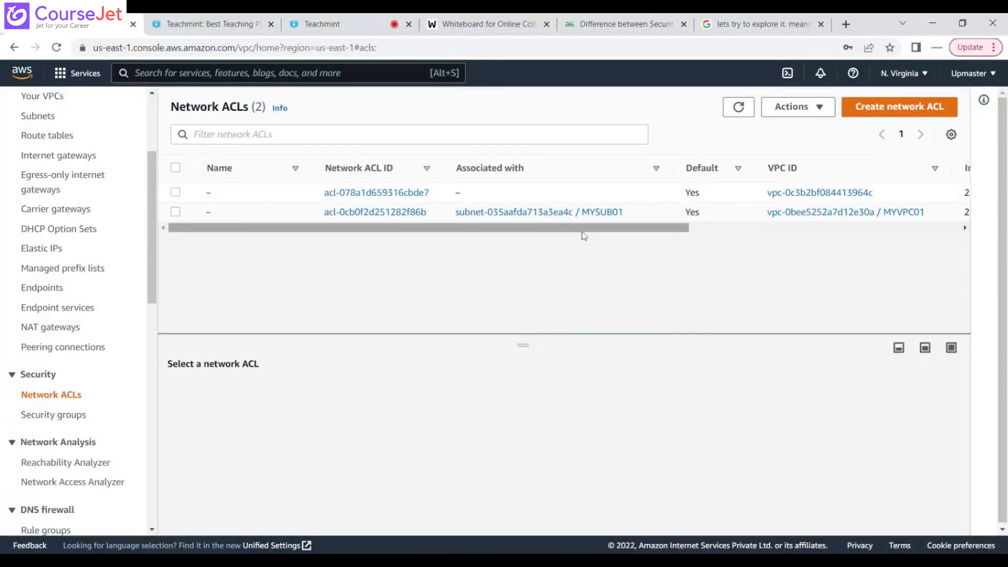
Step: Select the network ACL associated with MYSUB01 and enlarge its details panel
{"action": "left_click_drag", "start_coordinate": [585, 231], "coordinate": [688, 232]}
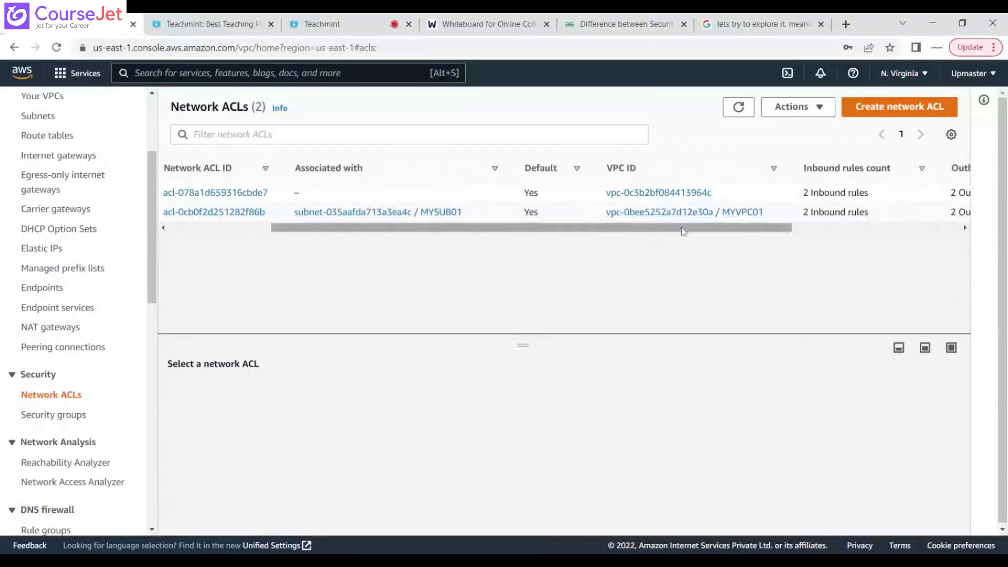
{"action": "left_click_drag", "start_coordinate": [682, 232], "coordinate": [350, 228]}
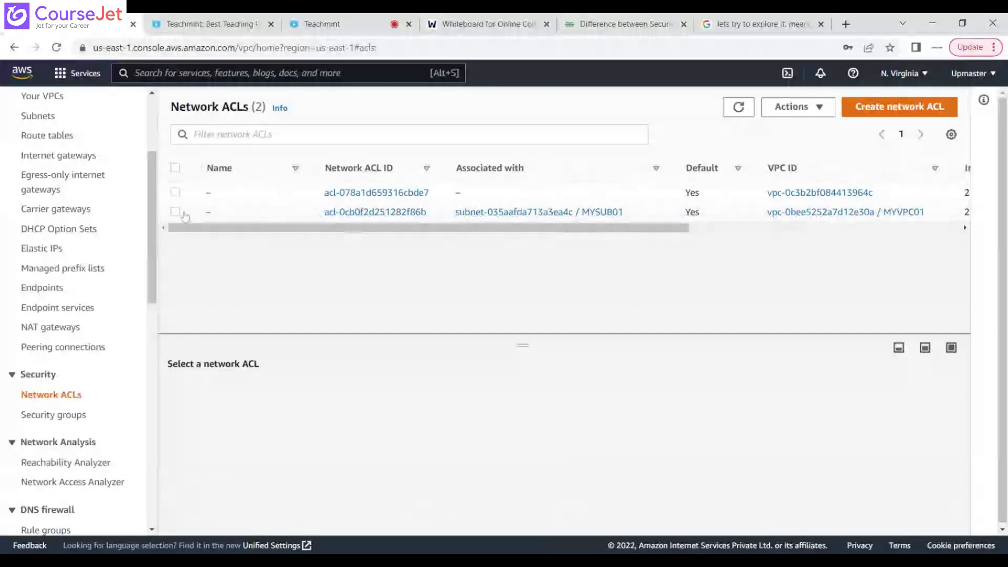
{"action": "left_click", "coordinate": [175, 211]}
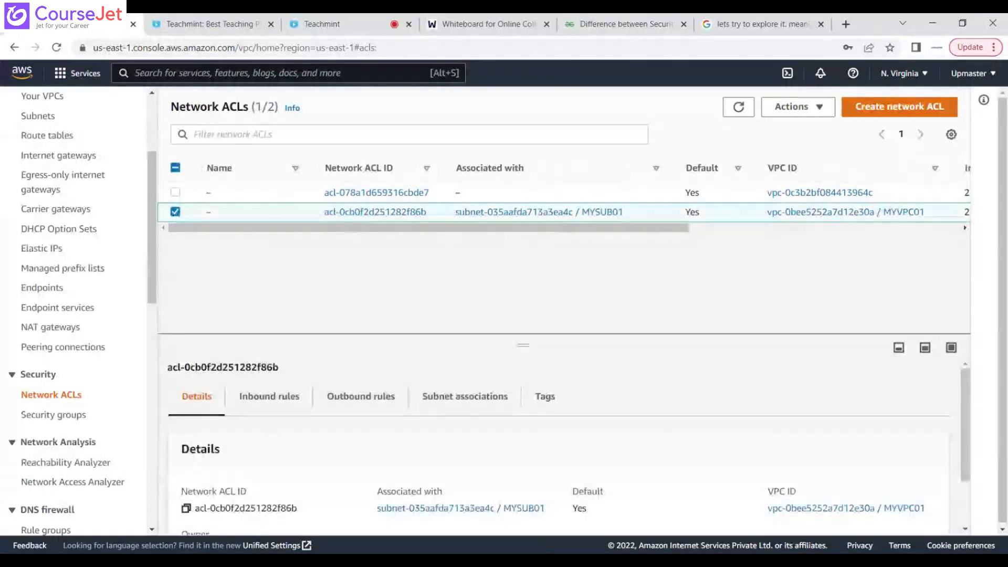
{"action": "left_click_drag", "start_coordinate": [524, 345], "coordinate": [524, 271]}
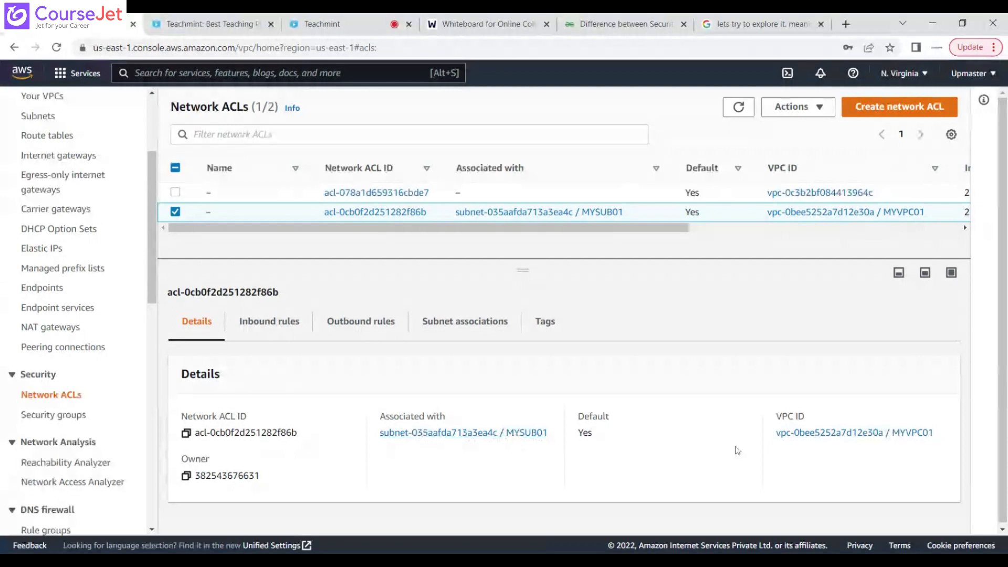
Step: Review the ACL's inbound and outbound rules, then its subnet associations showing MYSUB01
{"action": "left_click", "coordinate": [285, 331]}
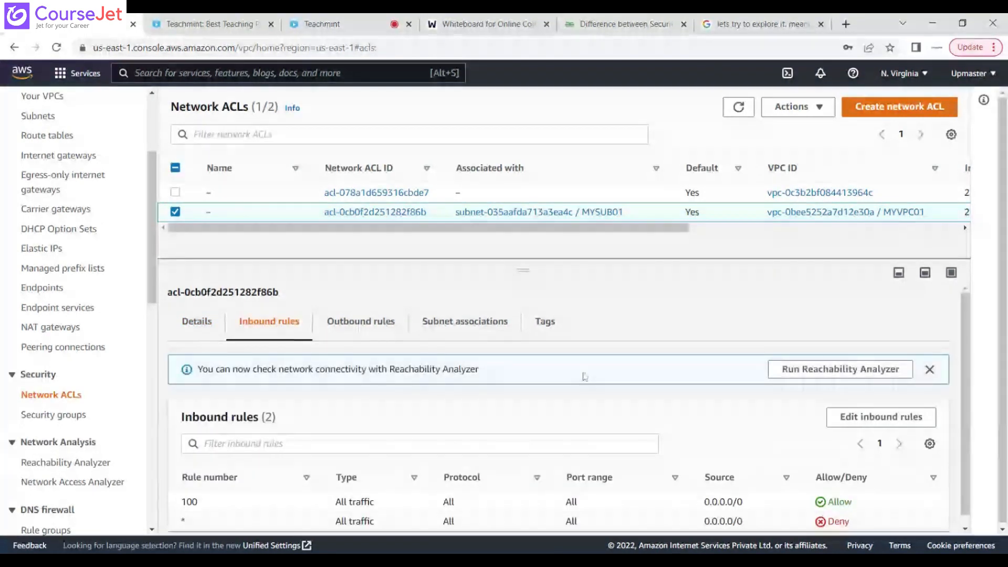
{"action": "left_click_drag", "start_coordinate": [1003, 316], "coordinate": [1000, 371]}
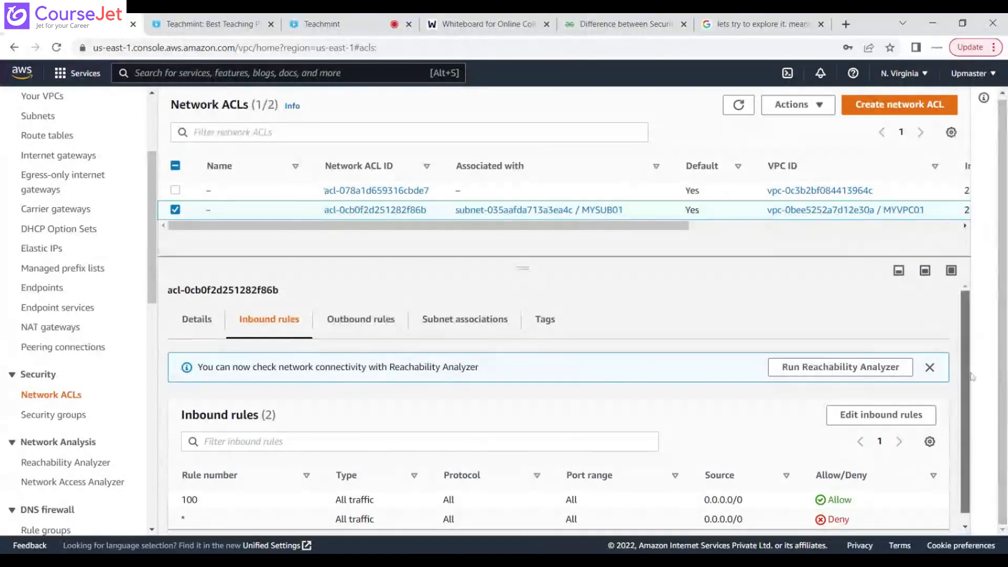
{"action": "scroll", "coordinate": [585, 504], "scroll_direction": "down", "scroll_amount": 1}
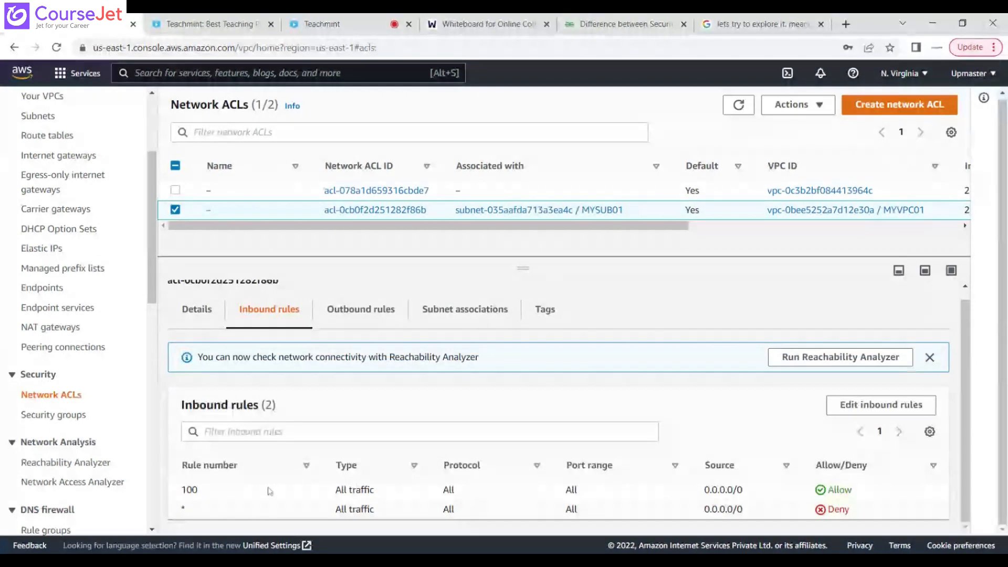
{"action": "left_click", "coordinate": [374, 328]}
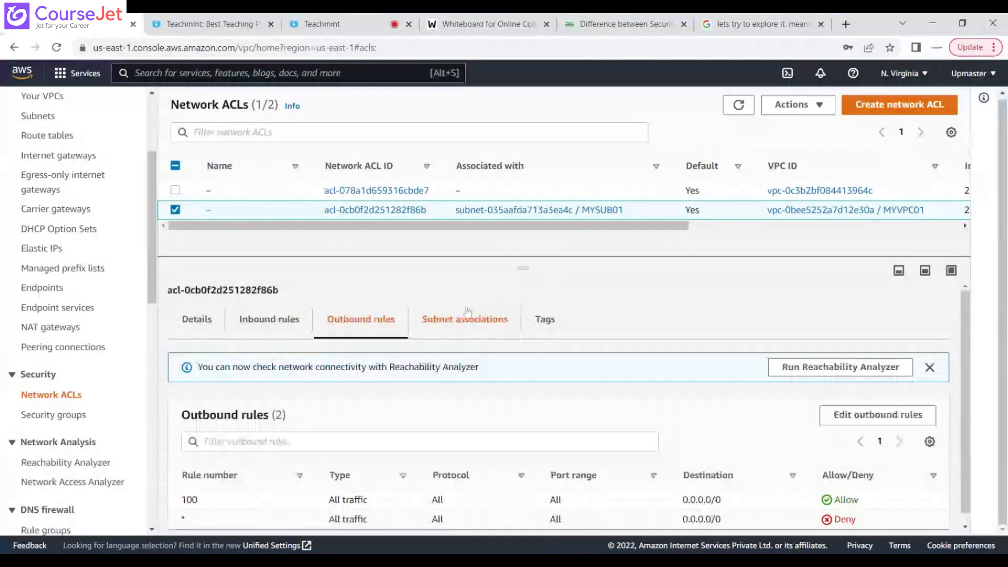
{"action": "left_click", "coordinate": [468, 313]}
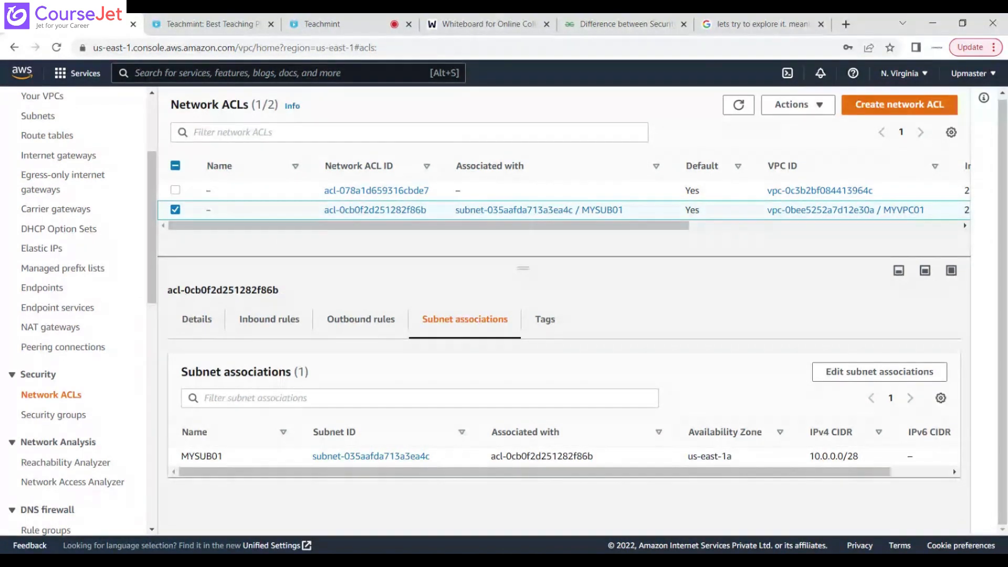
Step: Look over the security groups, return to Network ACLs, and show the Services menu
{"action": "left_click", "coordinate": [58, 415]}
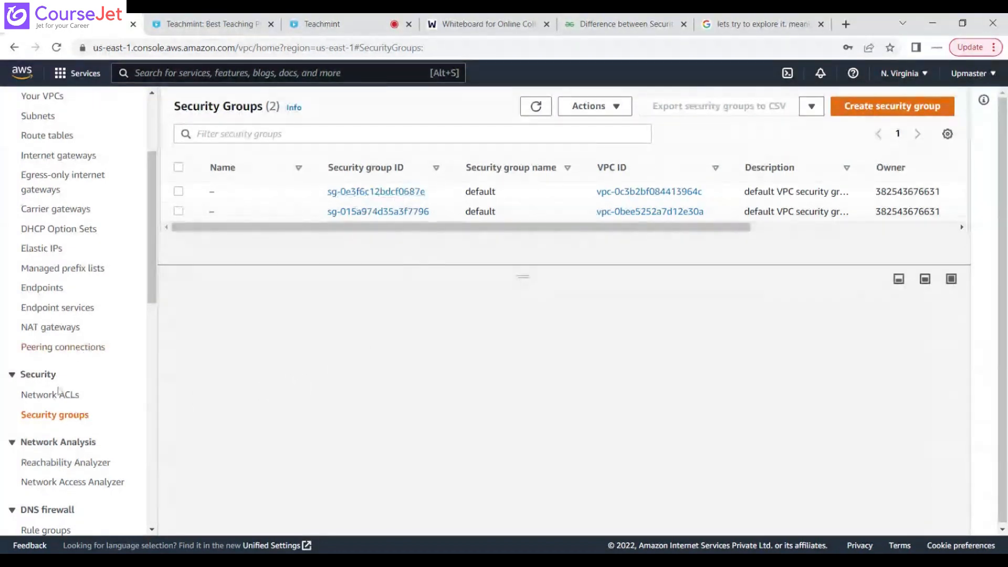
{"action": "left_click", "coordinate": [51, 394]}
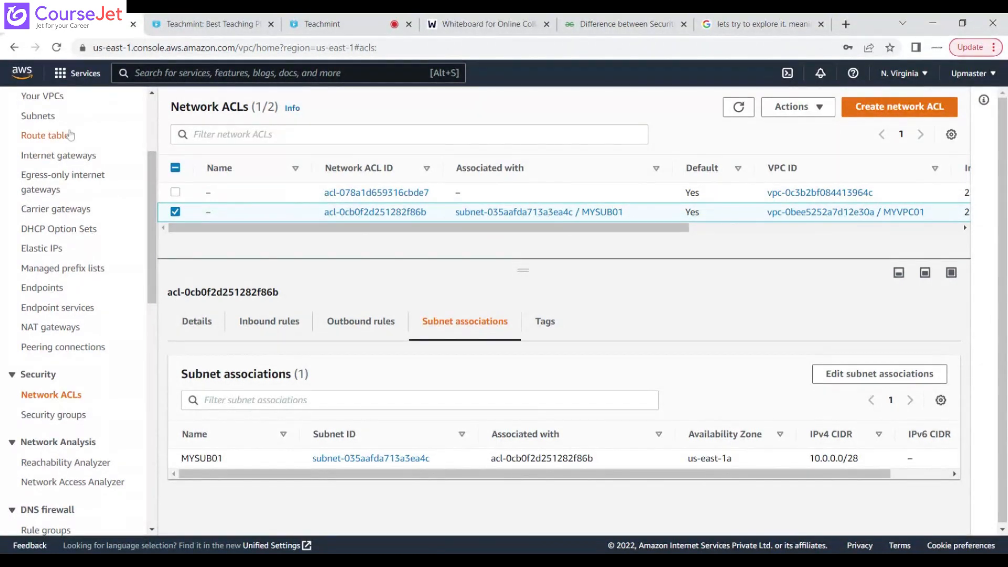
{"action": "left_click", "coordinate": [62, 76]}
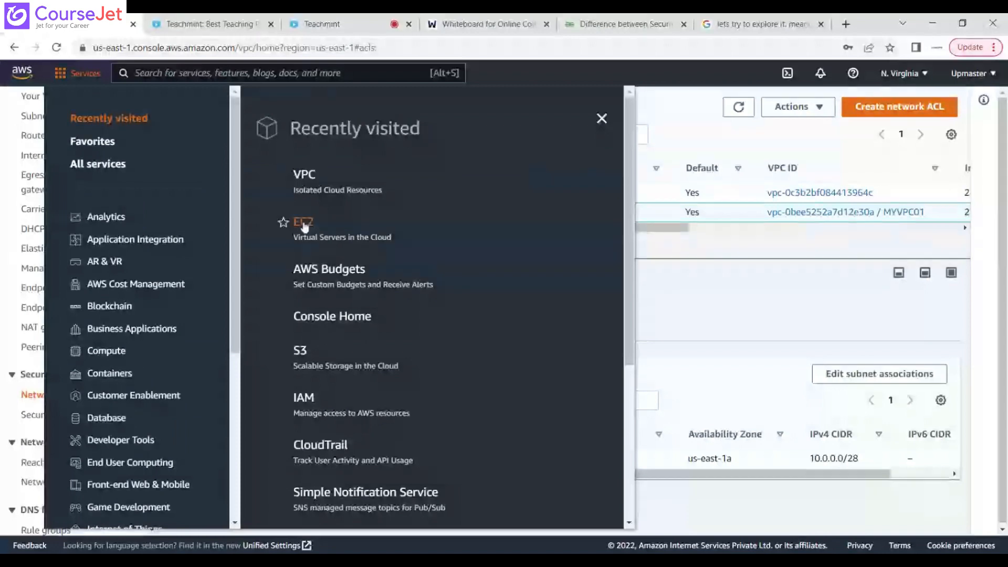
Step: Open EC2 Instances, clear the running-state filter, and begin launching a new instance
{"action": "left_click", "coordinate": [304, 222]}
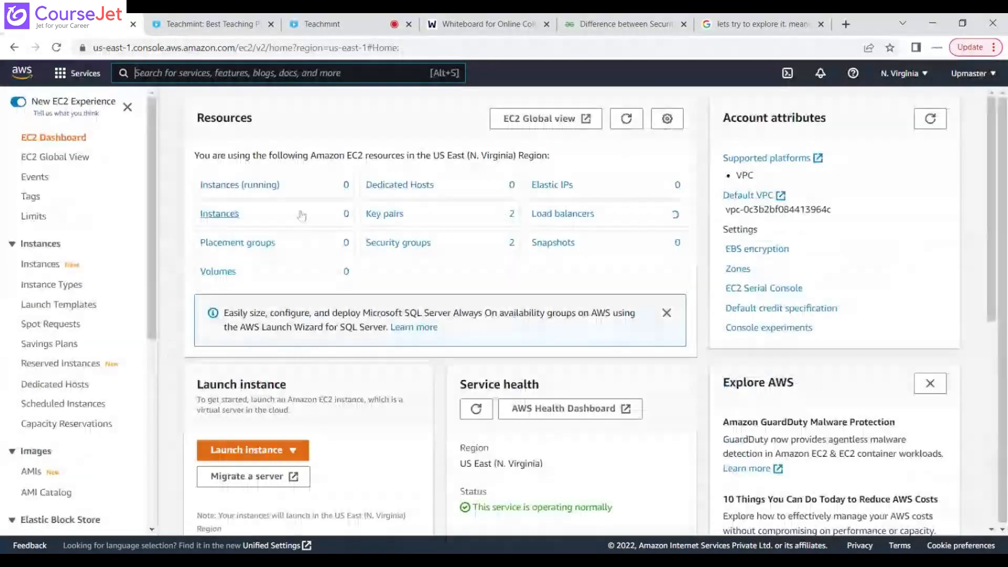
{"action": "left_click", "coordinate": [268, 187]}
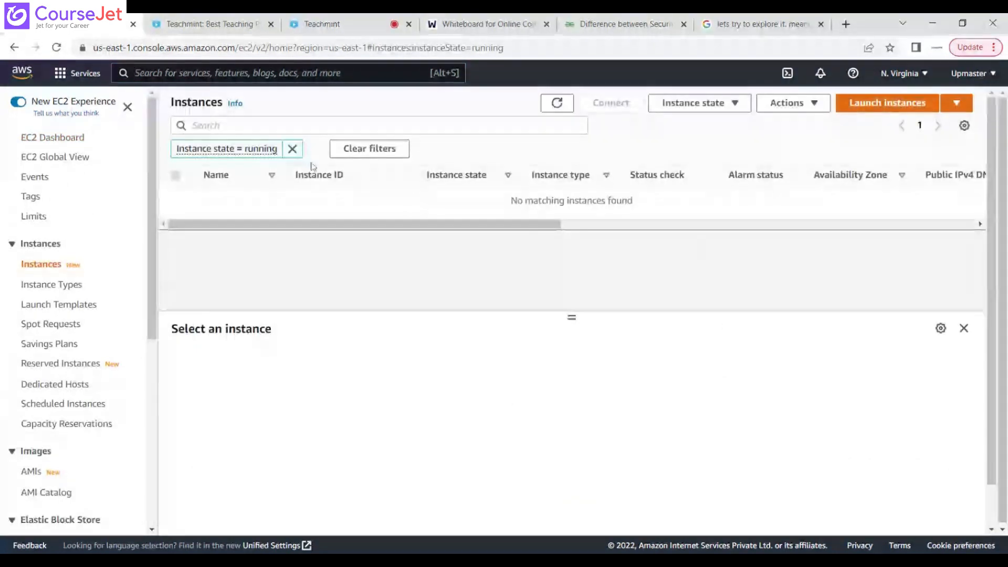
{"action": "left_click", "coordinate": [293, 150]}
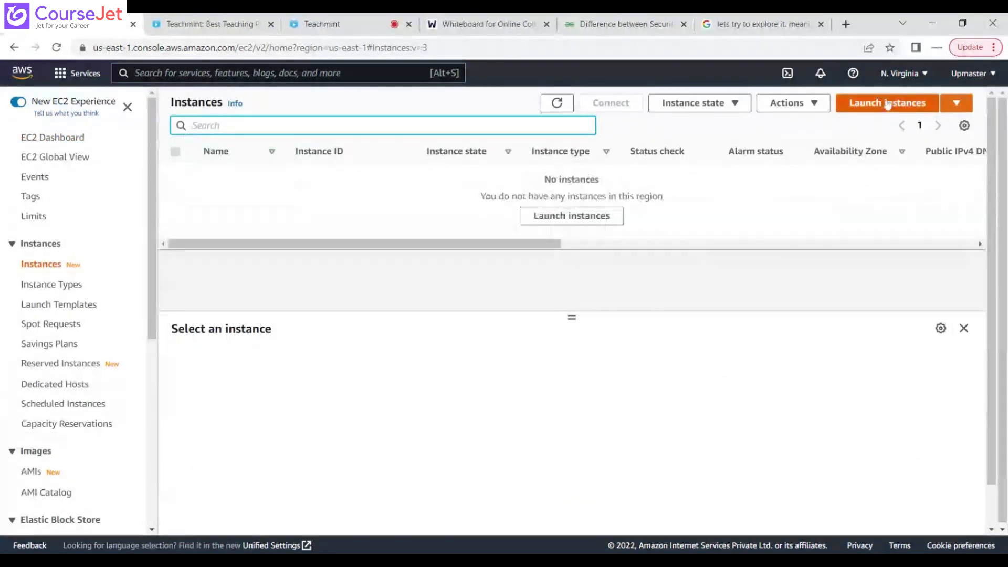
{"action": "left_click", "coordinate": [887, 104]}
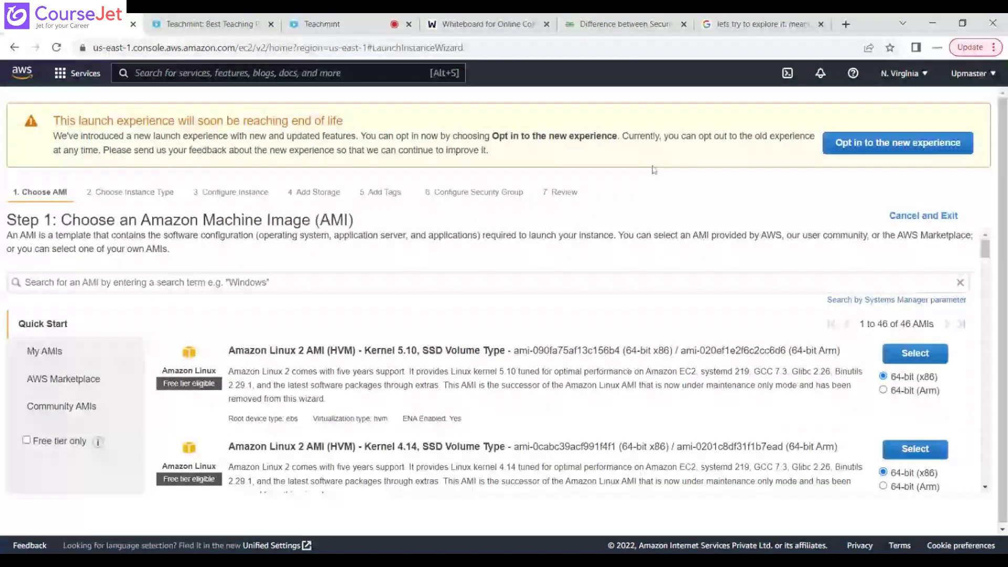
Step: Choose the Amazon Linux 2 Kernel 5.10 AMI and place it in MYVPC01/MYSUB01 with auto-assigned public IP
{"action": "left_click", "coordinate": [905, 355]}
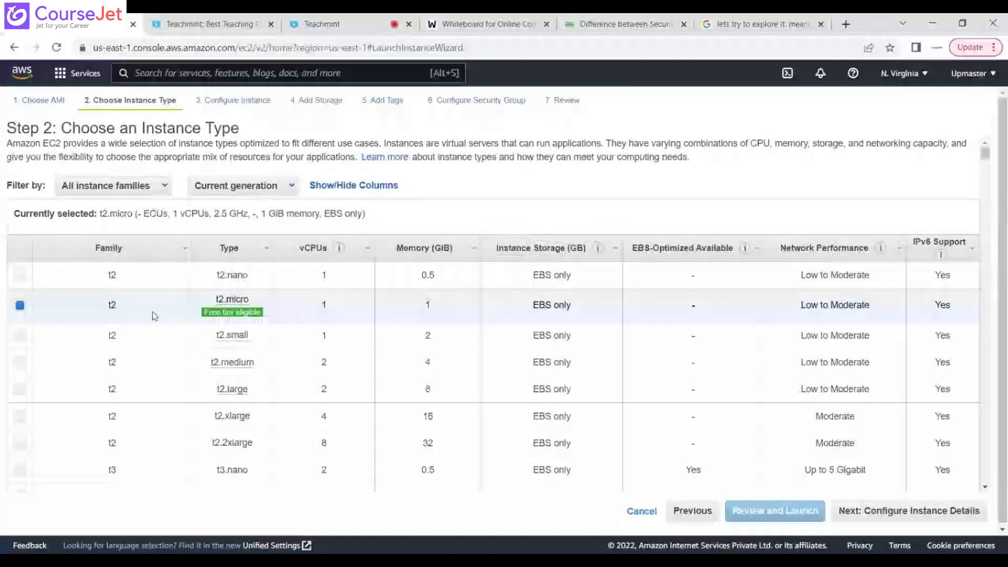
{"action": "left_click", "coordinate": [904, 511]}
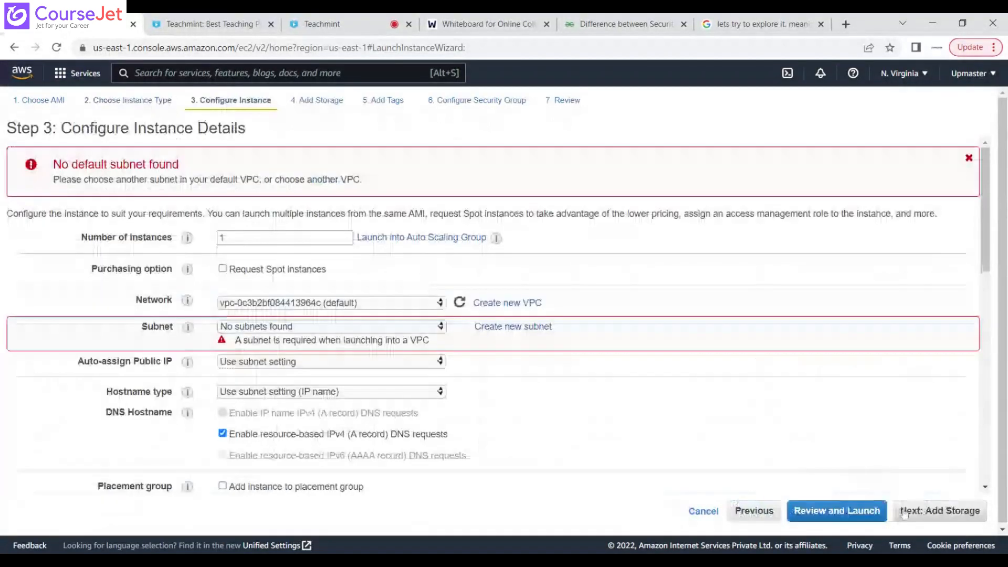
{"action": "left_click", "coordinate": [328, 310]}
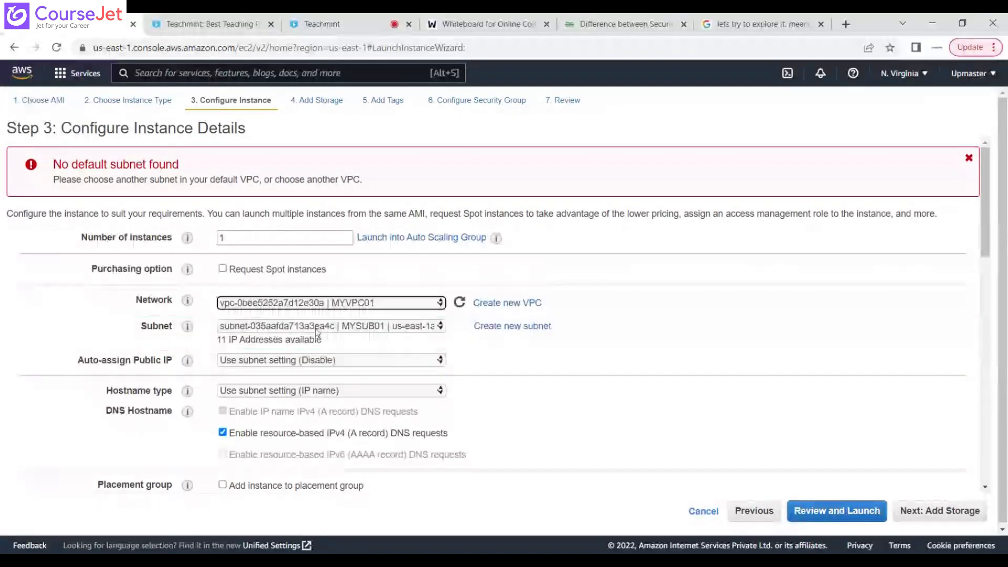
{"action": "left_click", "coordinate": [347, 330]}
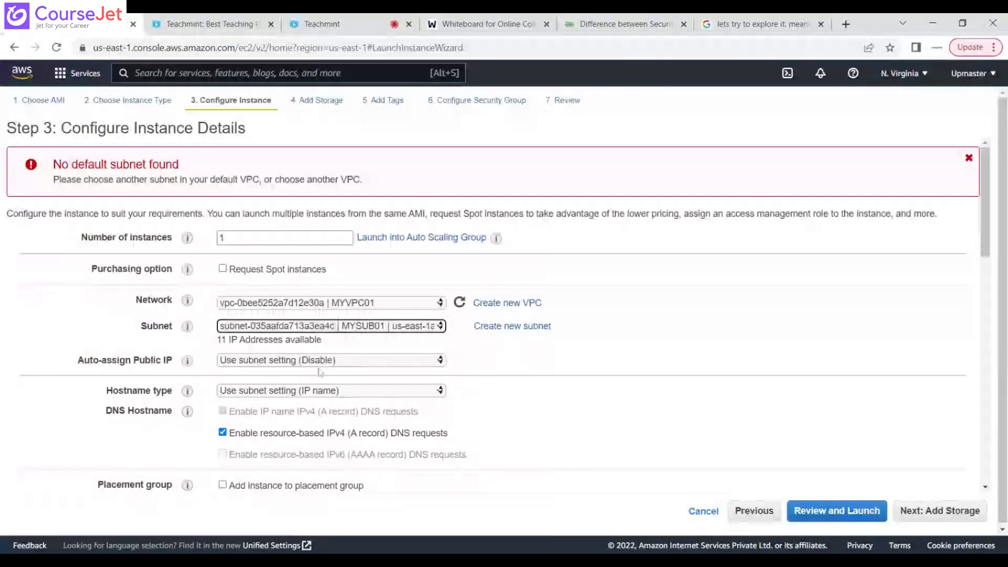
{"action": "left_click", "coordinate": [322, 372]}
{"action": "left_click", "coordinate": [295, 391]}
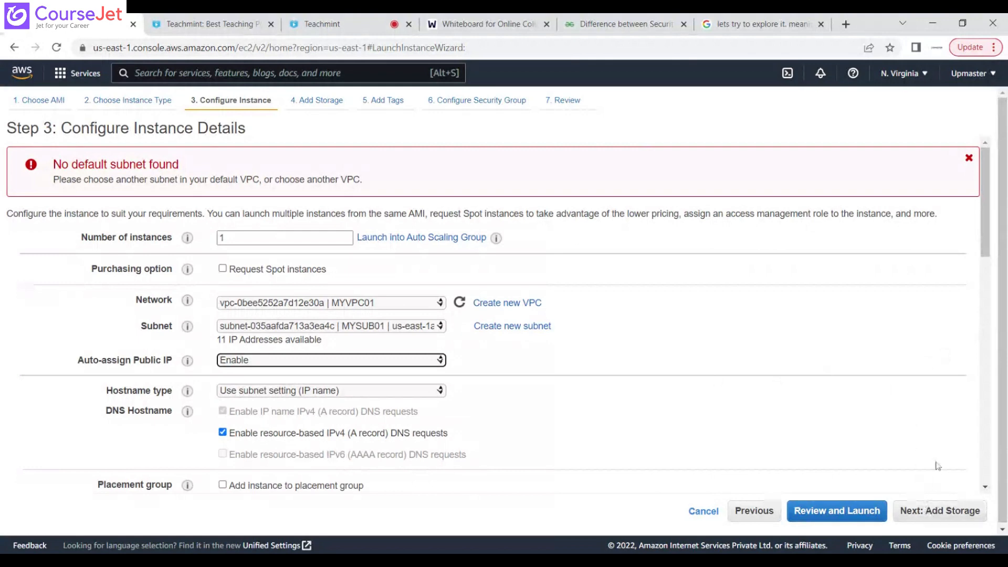
{"action": "scroll", "coordinate": [994, 292], "scroll_direction": "down", "scroll_amount": 3}
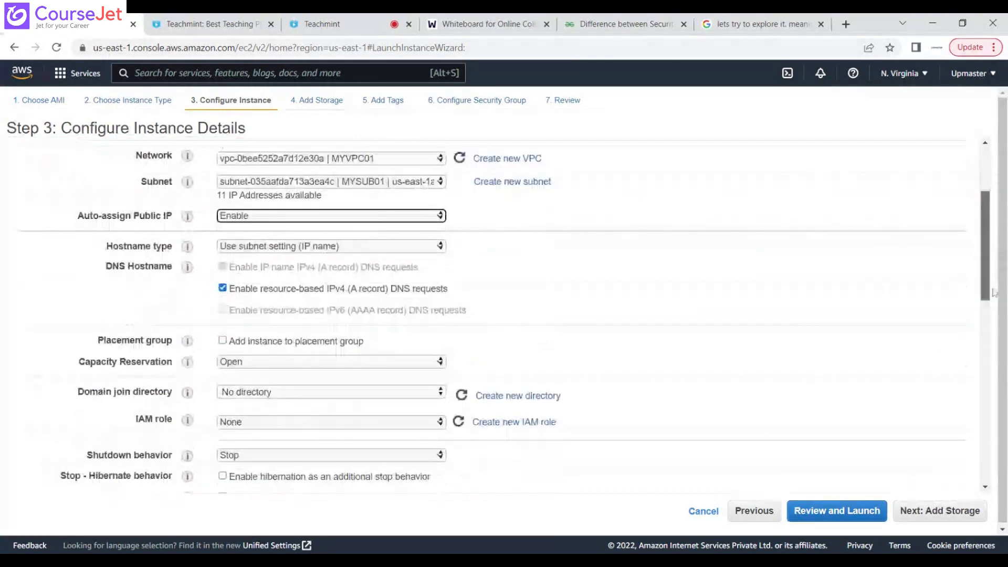
{"action": "scroll", "coordinate": [993, 292], "scroll_direction": "down", "scroll_amount": 7}
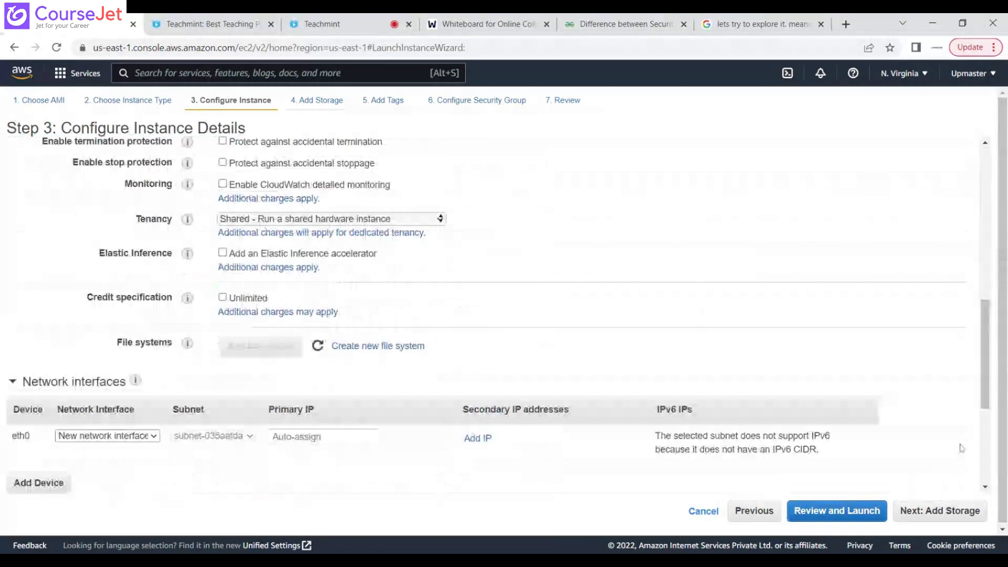
{"action": "left_click", "coordinate": [920, 517]}
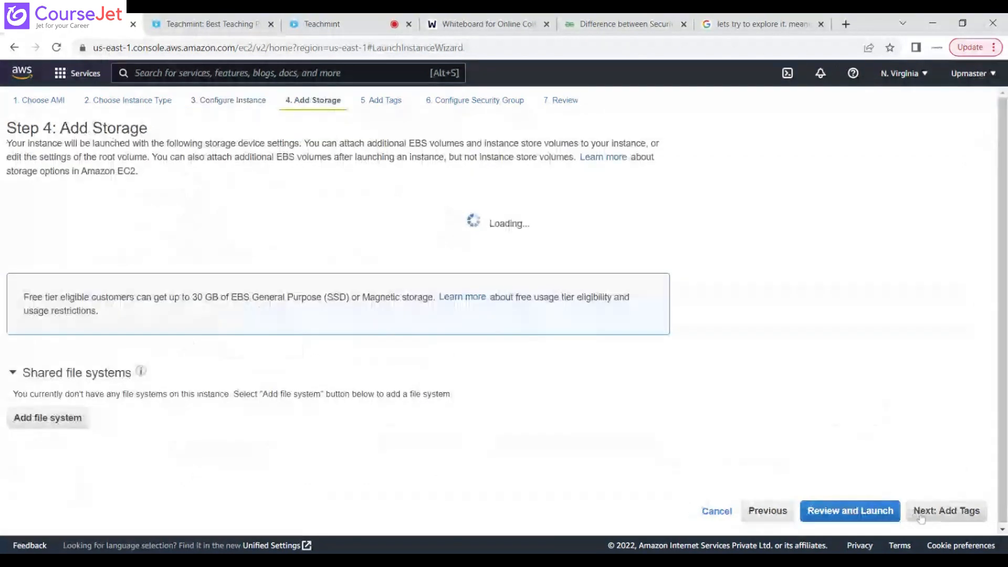
Step: Advance through security group and review, then launch using the Testvm key pair with acknowledgement ticked
{"action": "left_click", "coordinate": [921, 518]}
{"action": "left_click", "coordinate": [921, 518]}
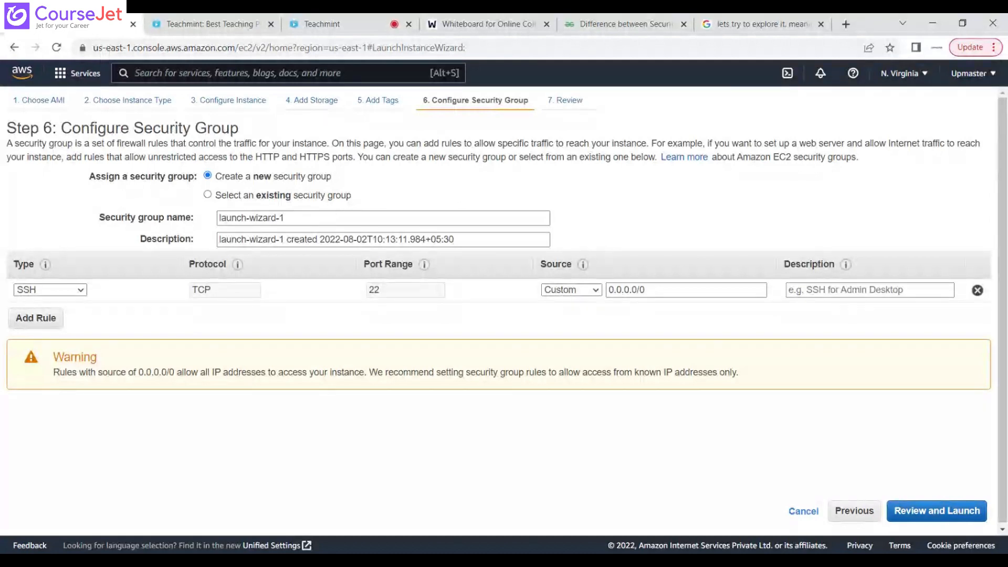
{"action": "left_click", "coordinate": [921, 517]}
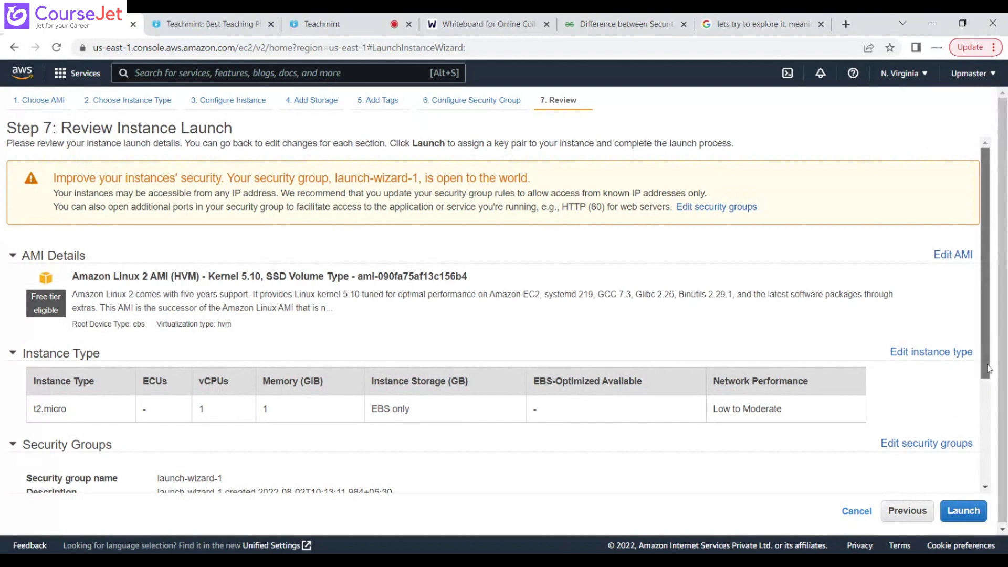
{"action": "left_click_drag", "start_coordinate": [987, 367], "coordinate": [997, 482]}
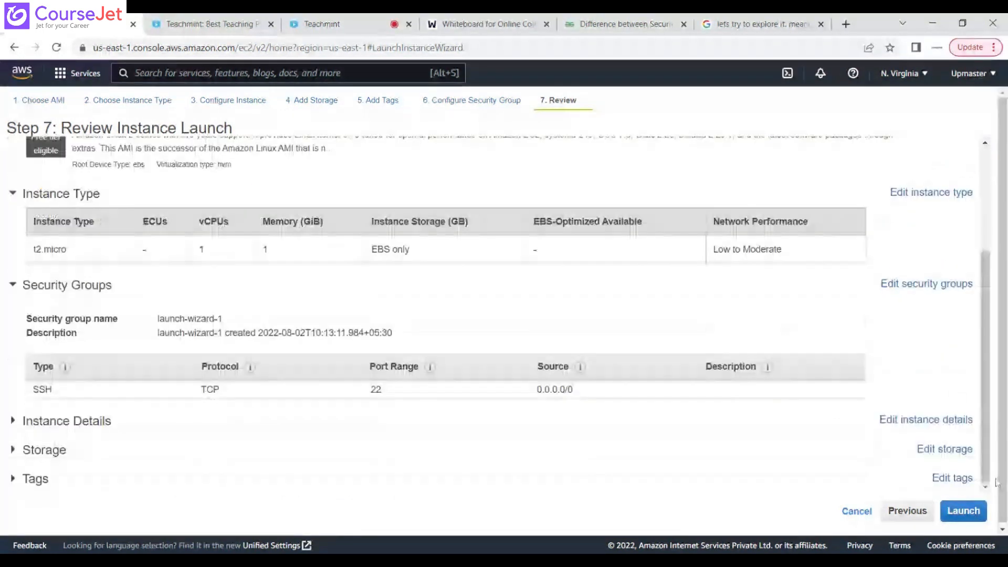
{"action": "left_click", "coordinate": [965, 512]}
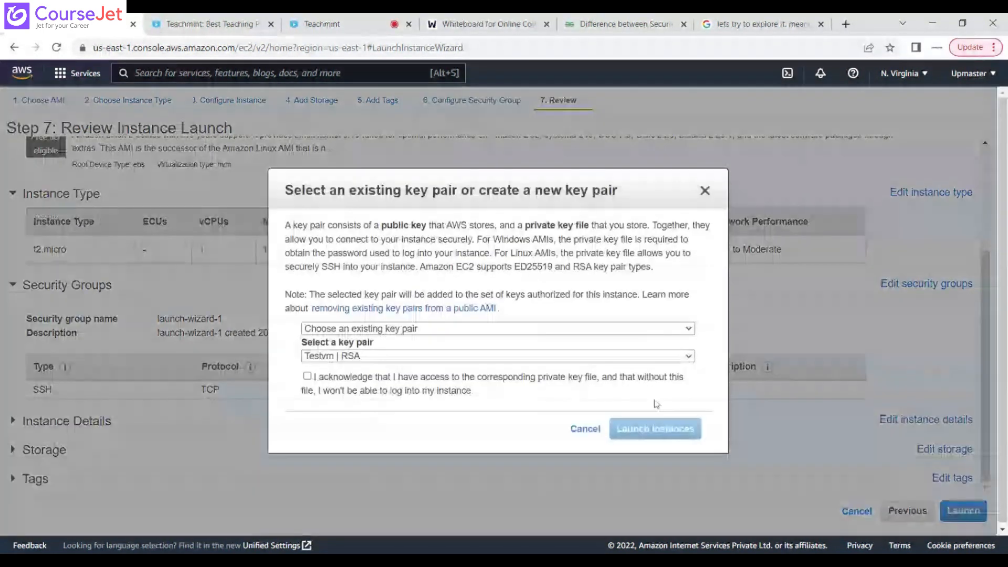
{"action": "left_click", "coordinate": [308, 377]}
{"action": "left_click", "coordinate": [651, 429]}
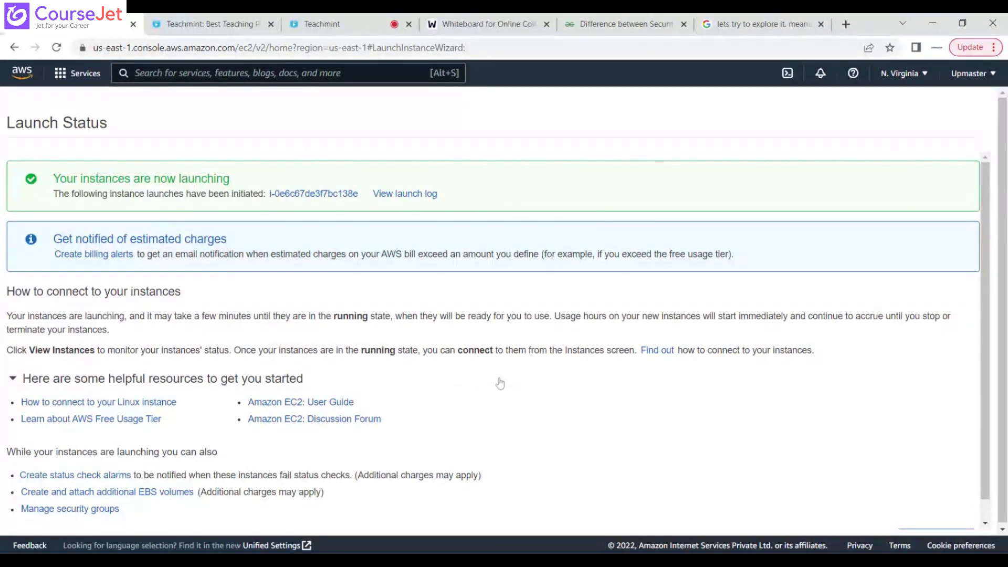
Step: Open the new instance in the Instances list and refresh its Pending status
{"action": "left_click", "coordinate": [330, 194]}
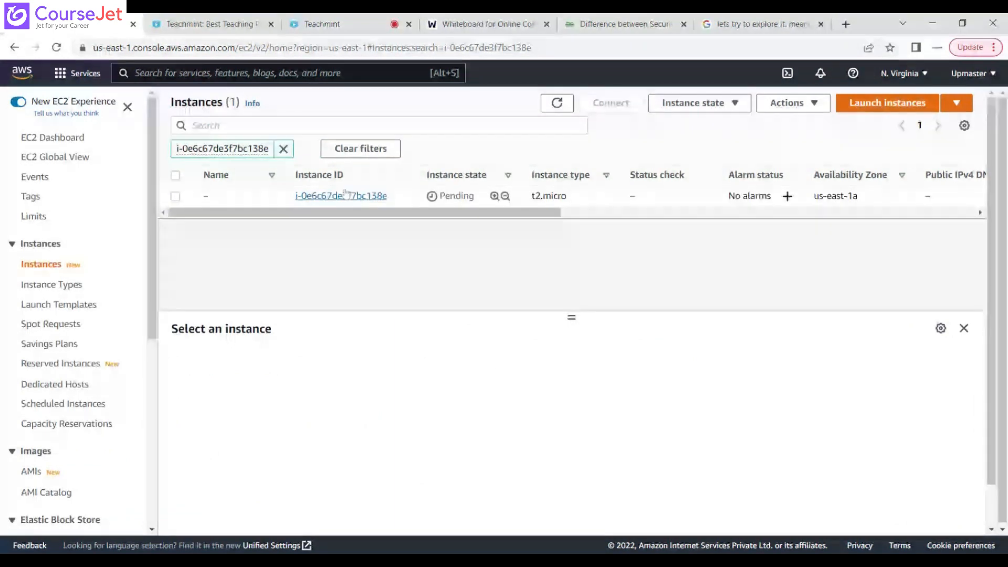
{"action": "left_click", "coordinate": [555, 109]}
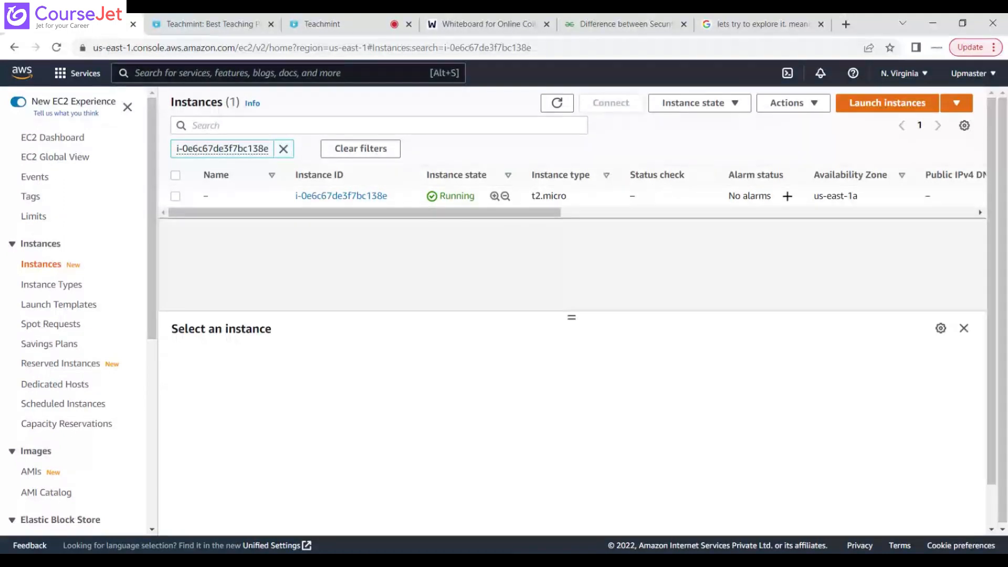
Step: Refresh the Instances list repeatedly and reload the page until the t2.micro instance shows Running
{"action": "left_click", "coordinate": [555, 100]}
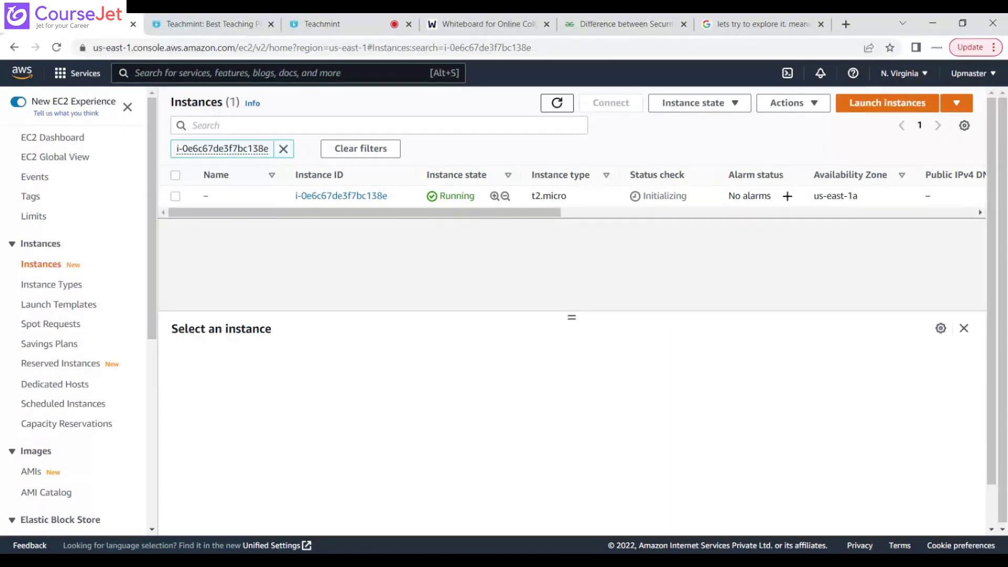
{"action": "left_click", "coordinate": [557, 104]}
{"action": "left_click", "coordinate": [559, 108]}
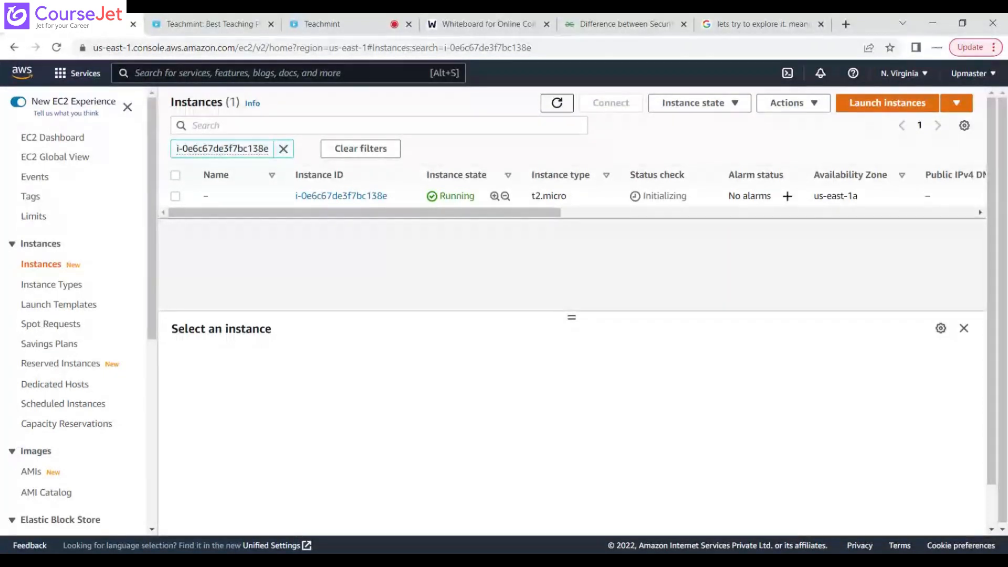
{"action": "left_click", "coordinate": [559, 109]}
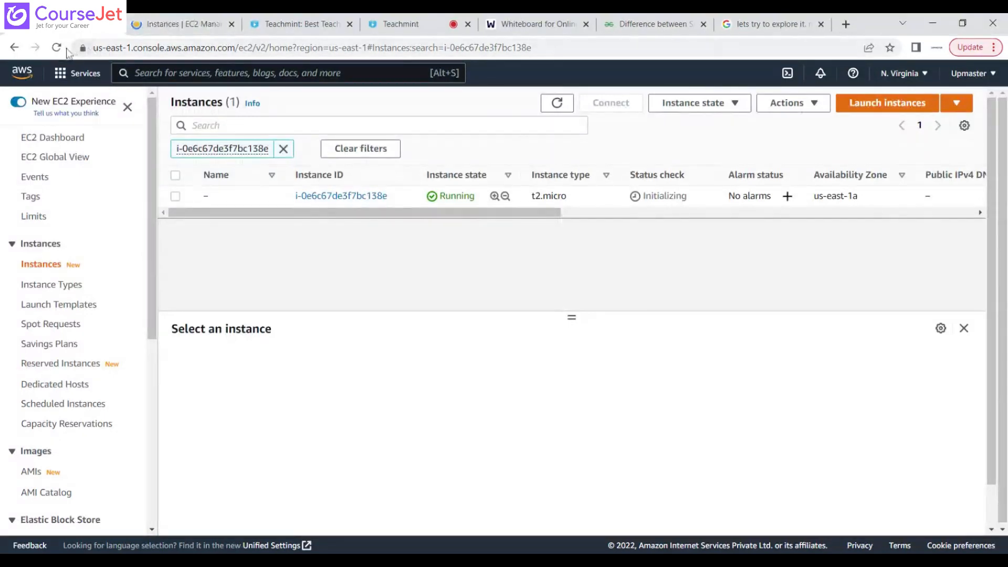
{"action": "left_click", "coordinate": [59, 48]}
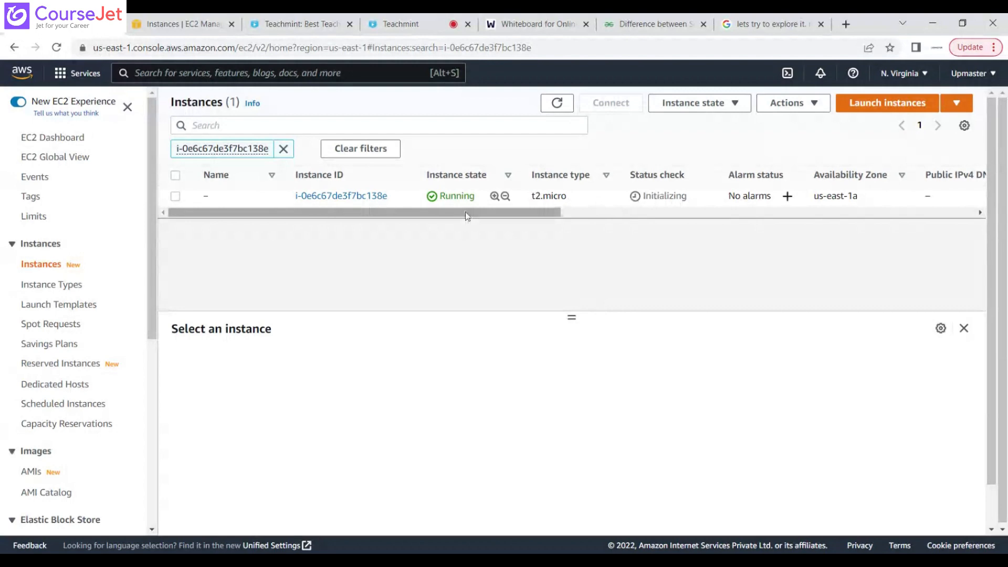
Step: Select the new instance to show its details (public IPv4 54.227.67.201), then check the Instance state and Actions menus
{"action": "left_click", "coordinate": [176, 196]}
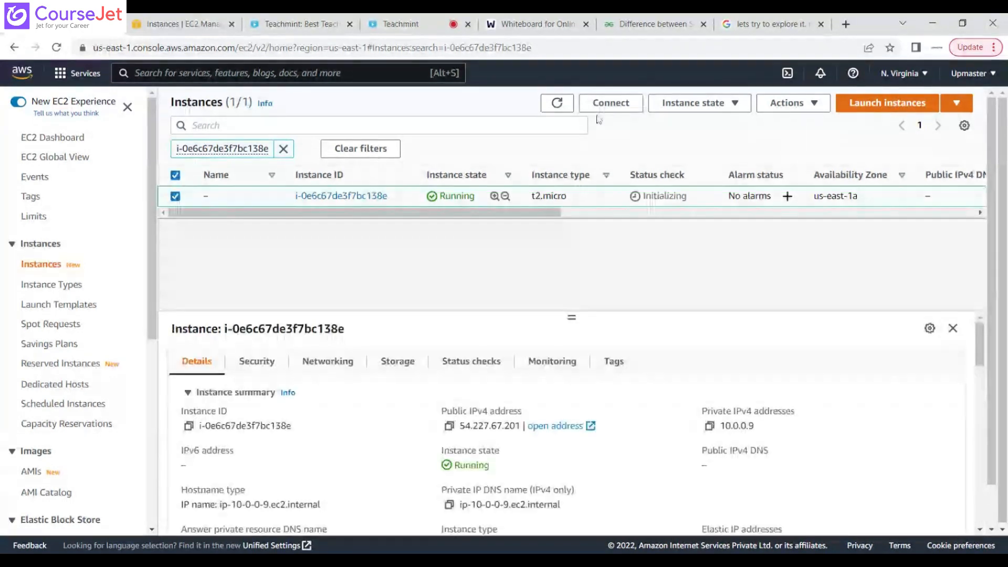
{"action": "left_click", "coordinate": [670, 108]}
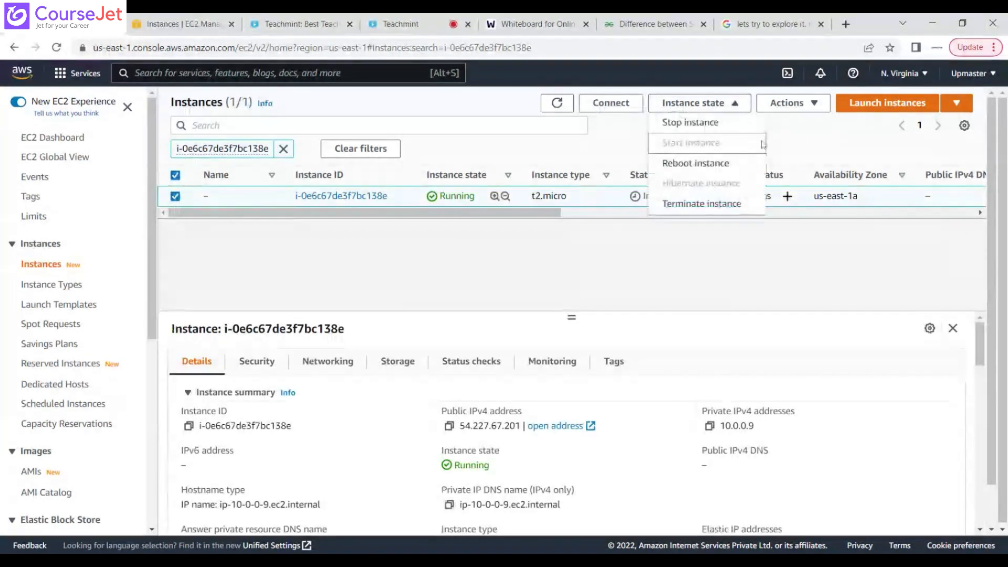
{"action": "left_click", "coordinate": [802, 105]}
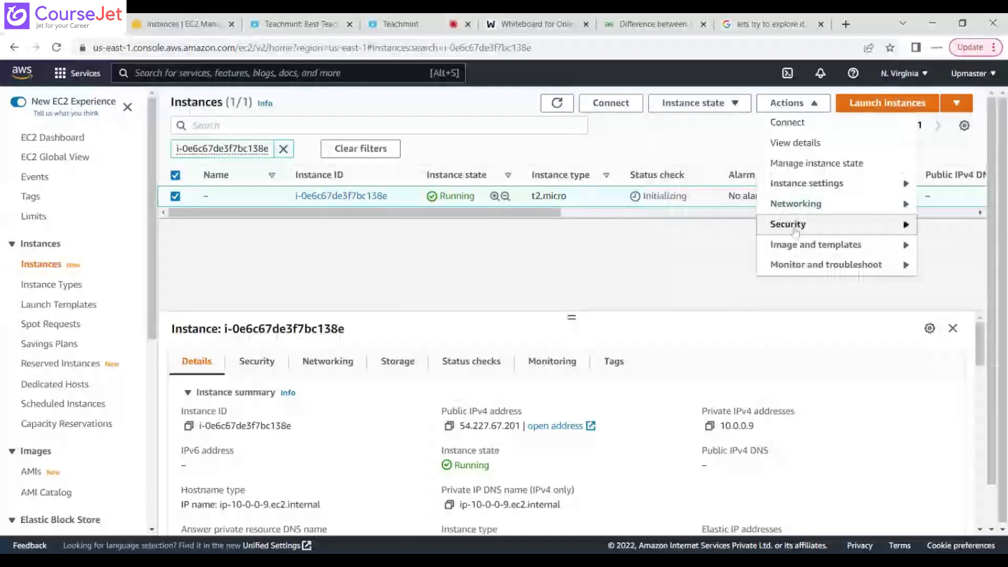
Step: Take an instance screenshot showing the Amazon Linux 2 login prompt
{"action": "mouse_move", "coordinate": [803, 265]}
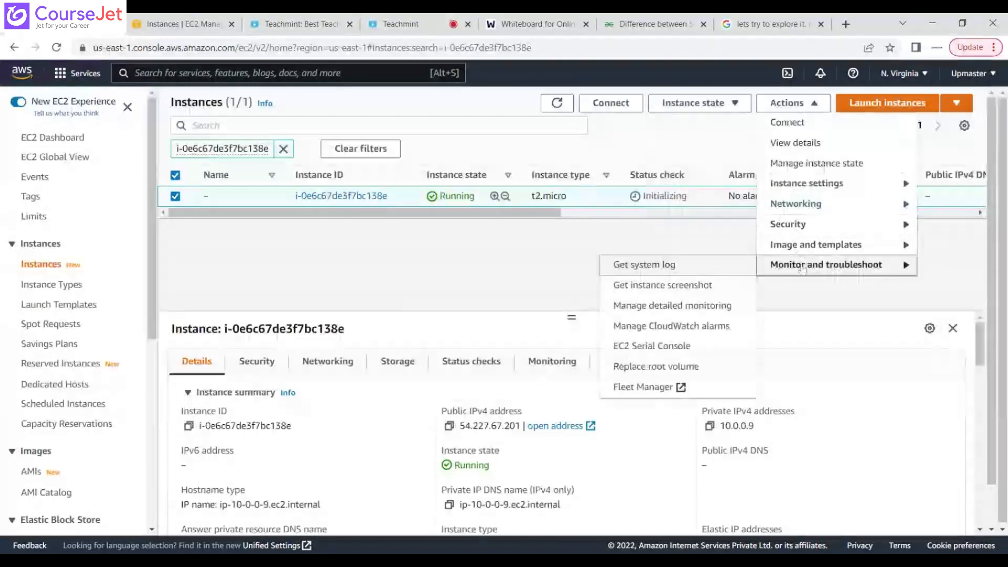
{"action": "left_click", "coordinate": [677, 285]}
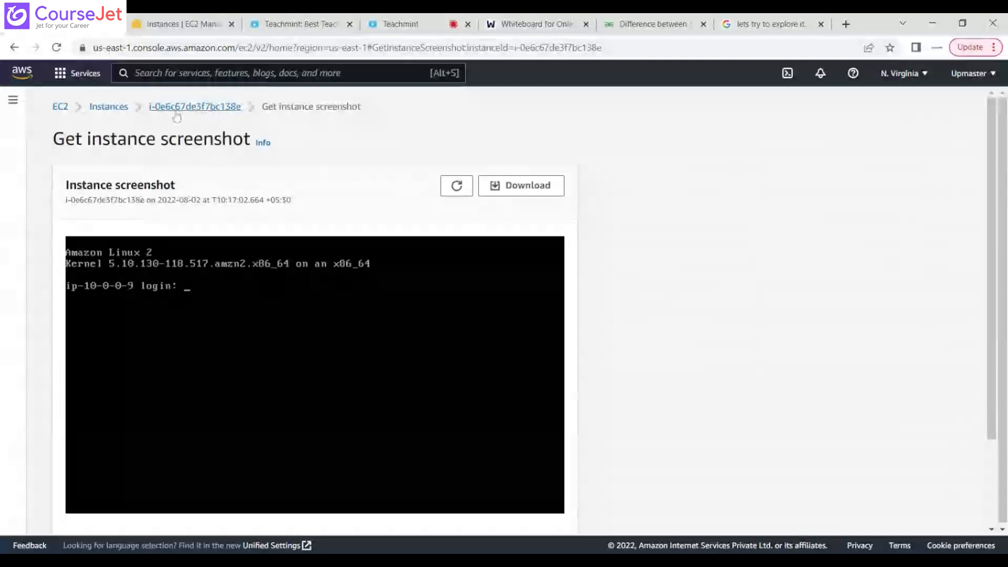
Step: Start an EC2 Instance Connect session as ec2-user, then return to the Instances tab
{"action": "left_click", "coordinate": [115, 112]}
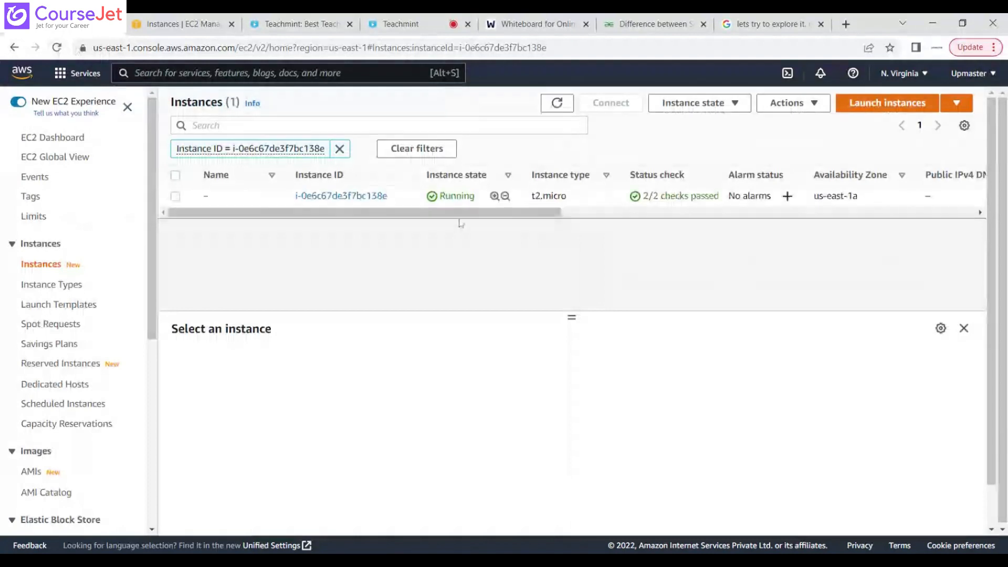
{"action": "left_click", "coordinate": [175, 196]}
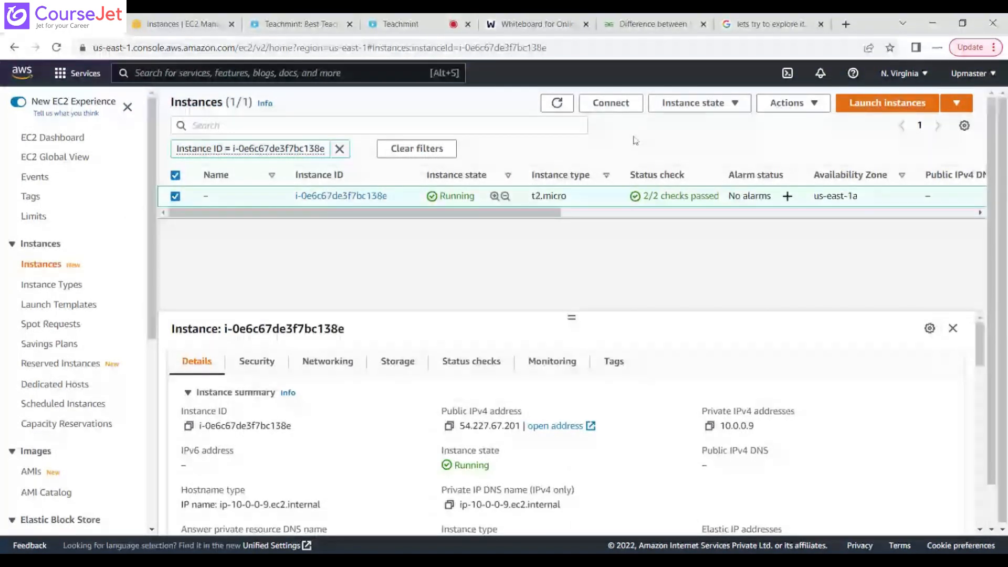
{"action": "left_click", "coordinate": [606, 104]}
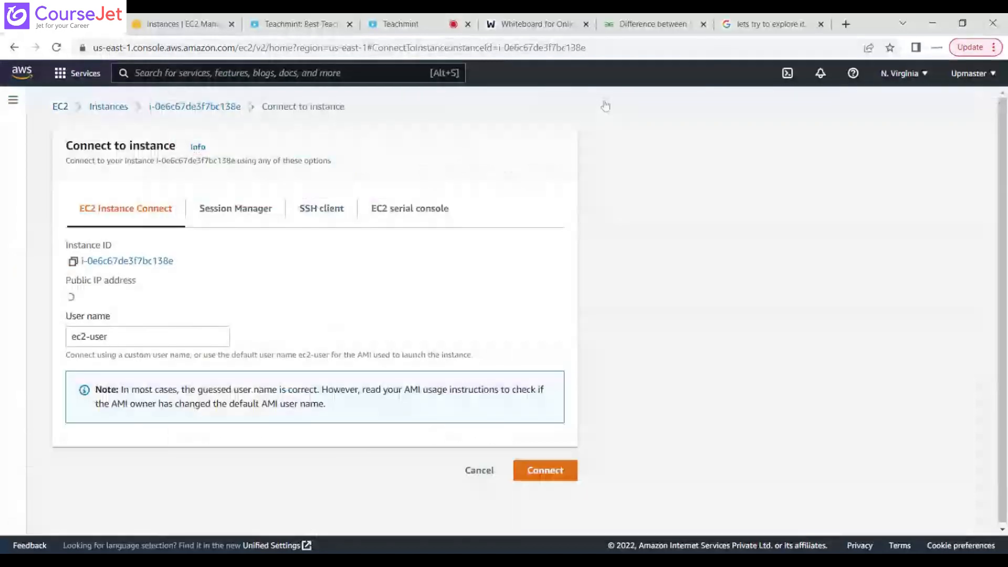
{"action": "left_click", "coordinate": [541, 470]}
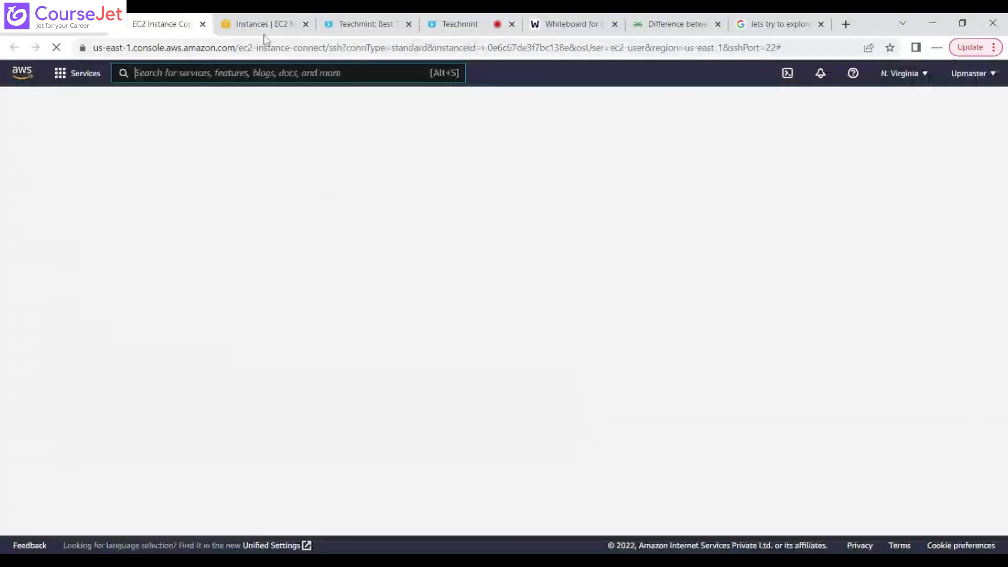
{"action": "left_click", "coordinate": [267, 34]}
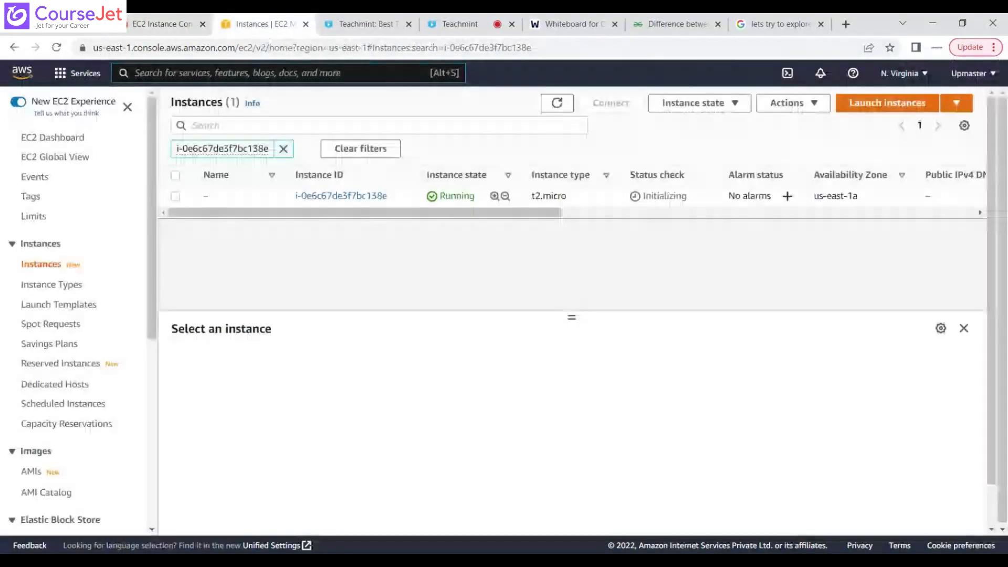
{"action": "left_click", "coordinate": [77, 73]}
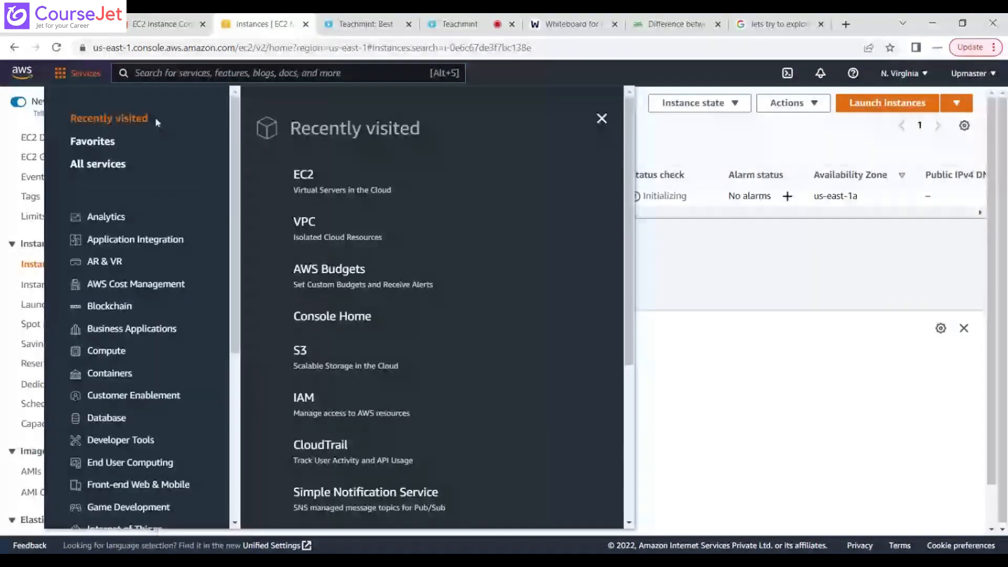
Step: Switch to the VPC service and open the Network ACLs list under Security
{"action": "left_click", "coordinate": [311, 223]}
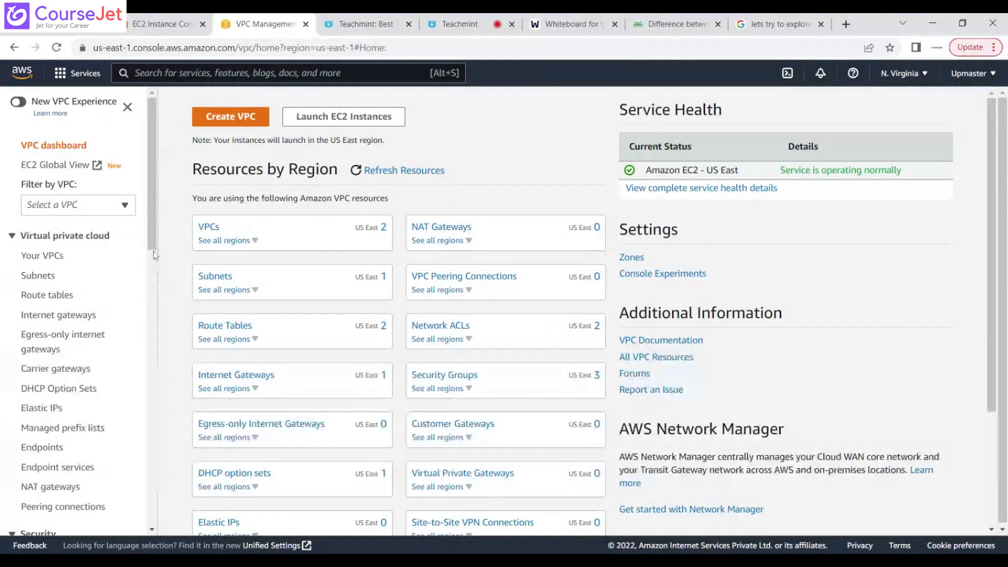
{"action": "scroll", "coordinate": [153, 263], "scroll_direction": "down", "scroll_amount": 2}
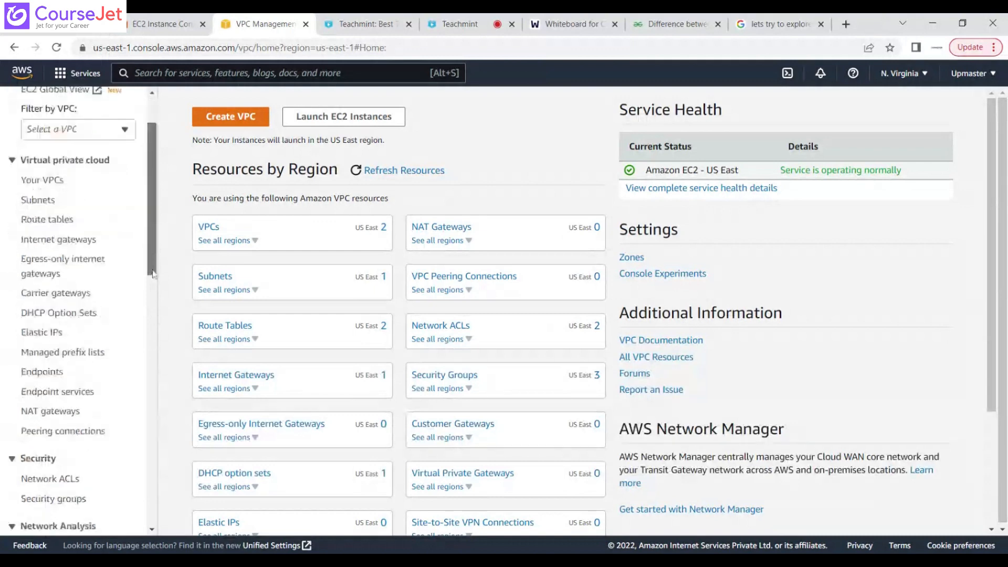
{"action": "left_click_drag", "start_coordinate": [153, 274], "coordinate": [153, 276]}
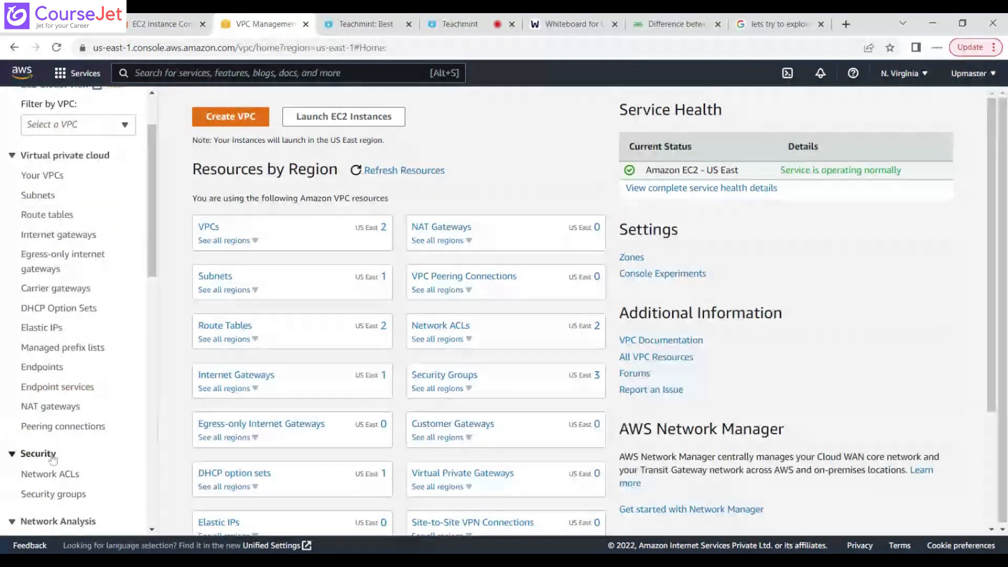
{"action": "left_click", "coordinate": [51, 476]}
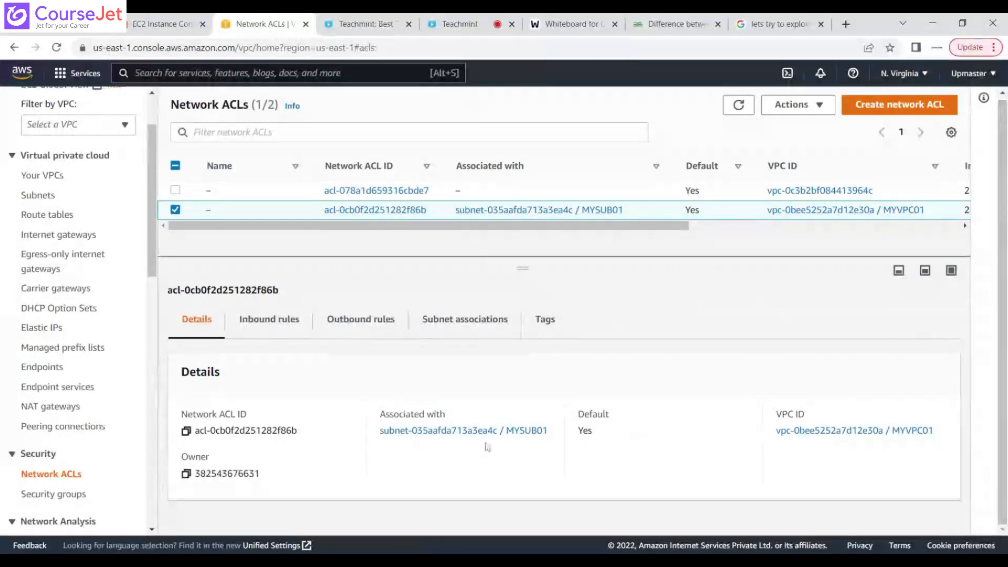
Step: Open MYVPC01's default ACL inbound rules editor, then exit unchanged back to acl-0cb0f2d251282f86b details
{"action": "left_click", "coordinate": [278, 327]}
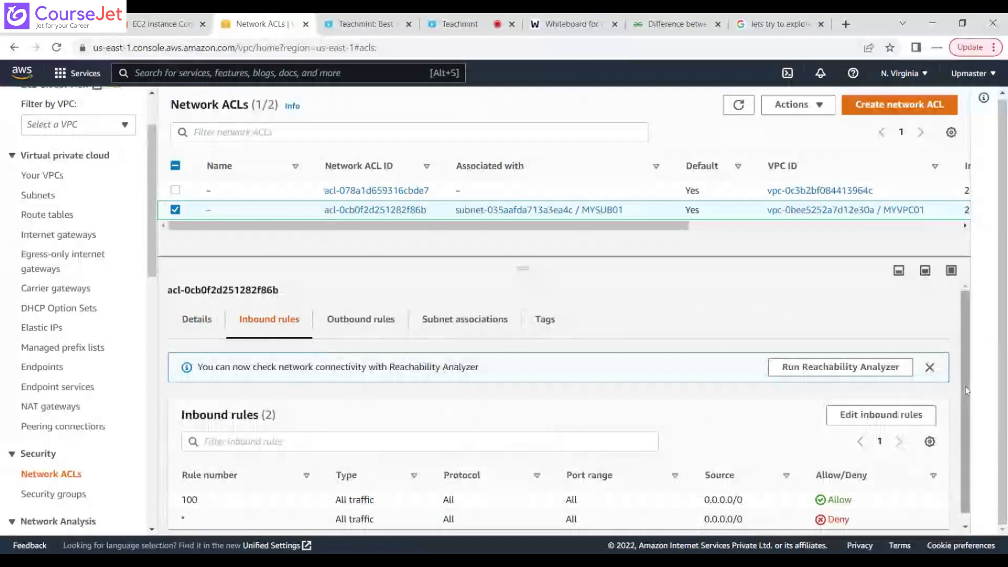
{"action": "scroll", "coordinate": [965, 386], "scroll_direction": "down", "scroll_amount": 1}
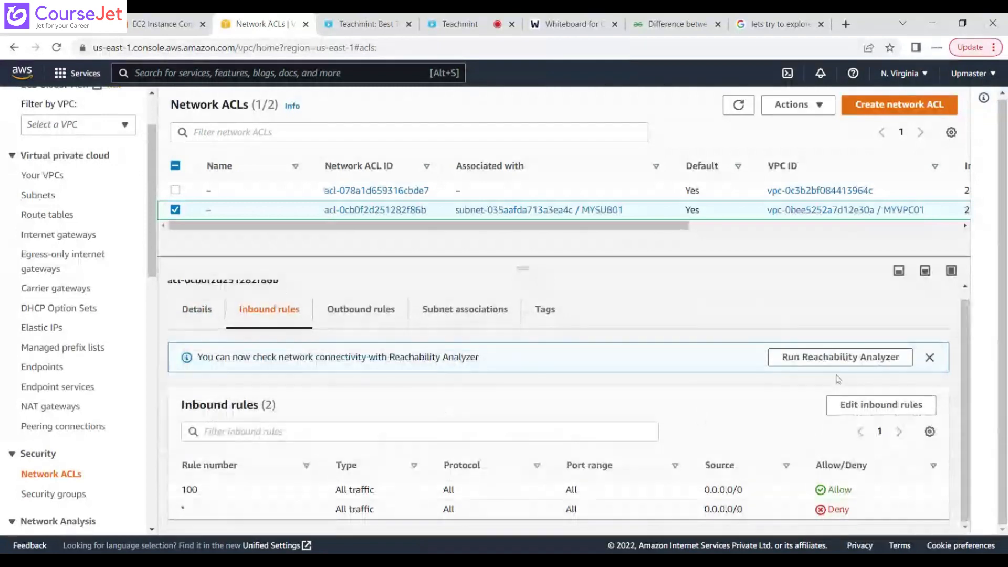
{"action": "left_click", "coordinate": [887, 413]}
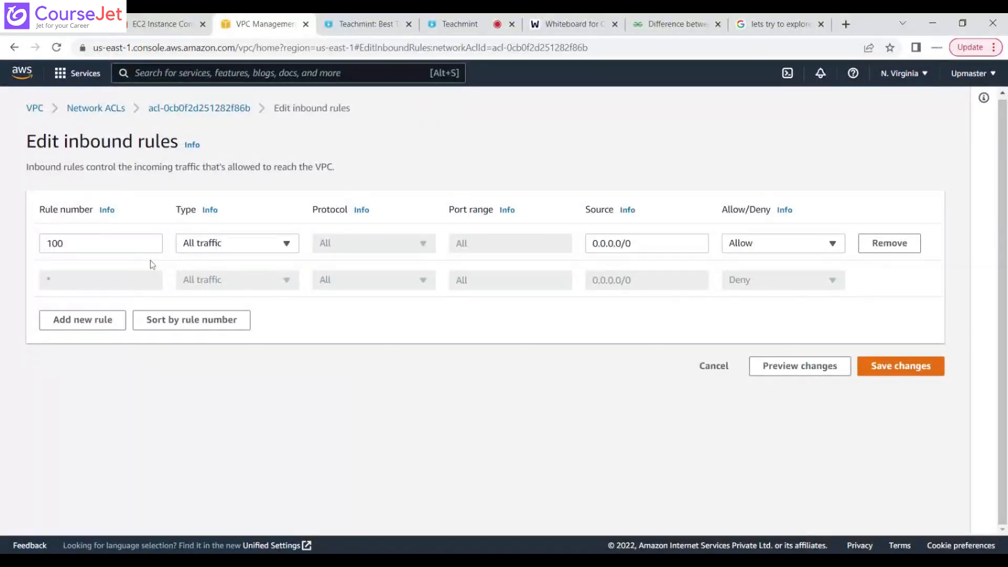
{"action": "left_click", "coordinate": [64, 243]}
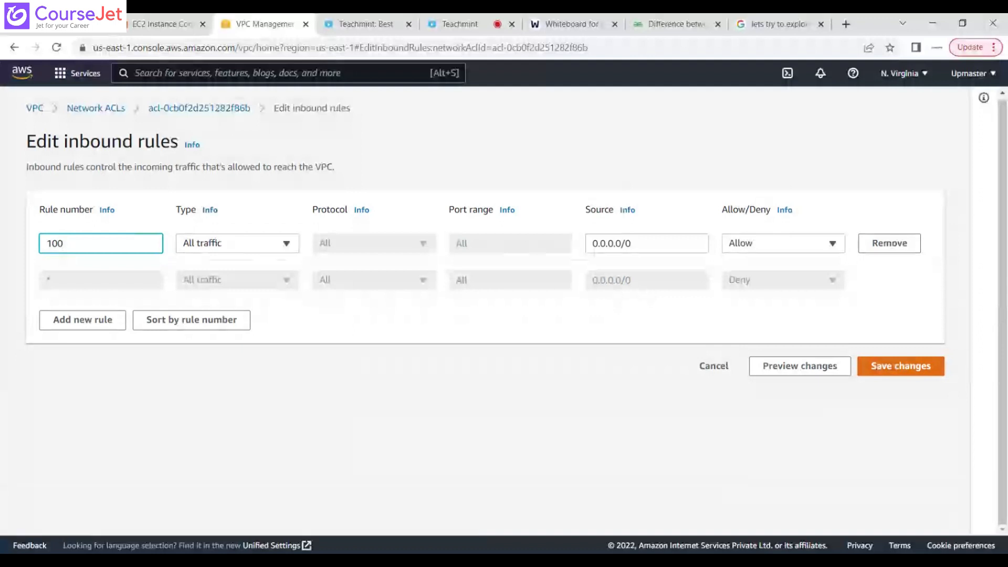
{"action": "left_click", "coordinate": [197, 114]}
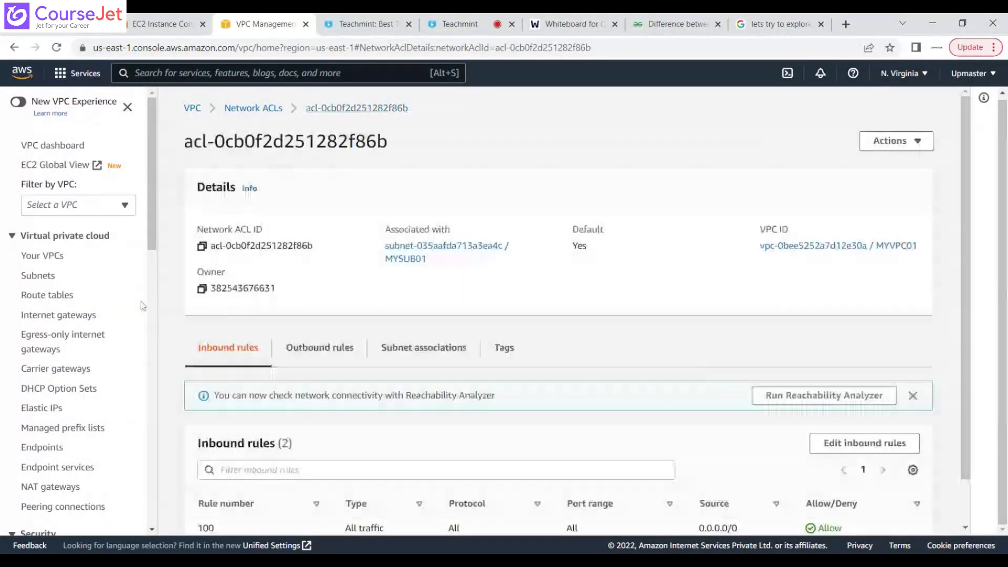
Step: Select MYVPC01's default security group sg-015a974d35a3f7796 and open its inbound rules for editing
{"action": "scroll", "coordinate": [157, 320], "scroll_direction": "down", "scroll_amount": 5}
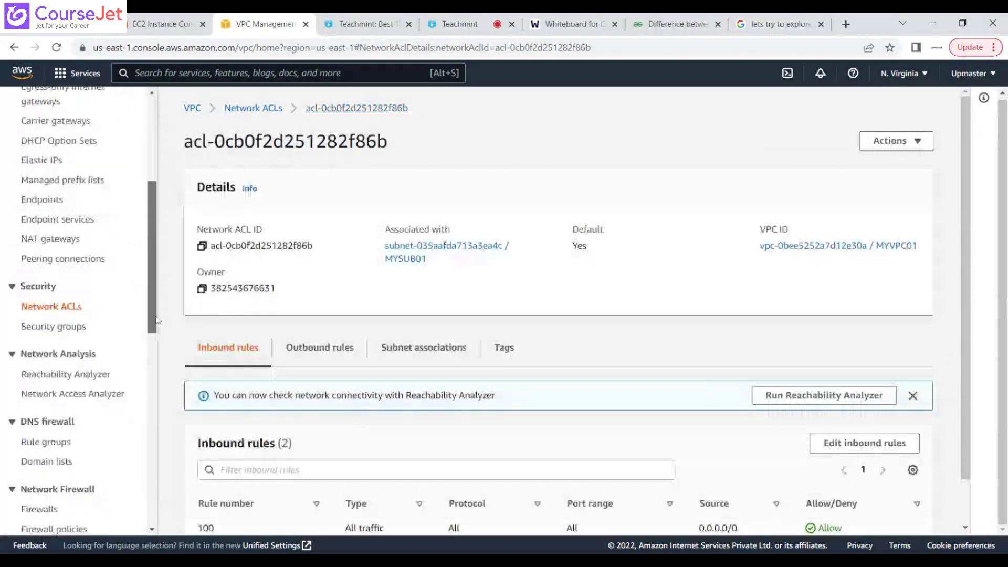
{"action": "scroll", "coordinate": [157, 320], "scroll_direction": "down", "scroll_amount": 1}
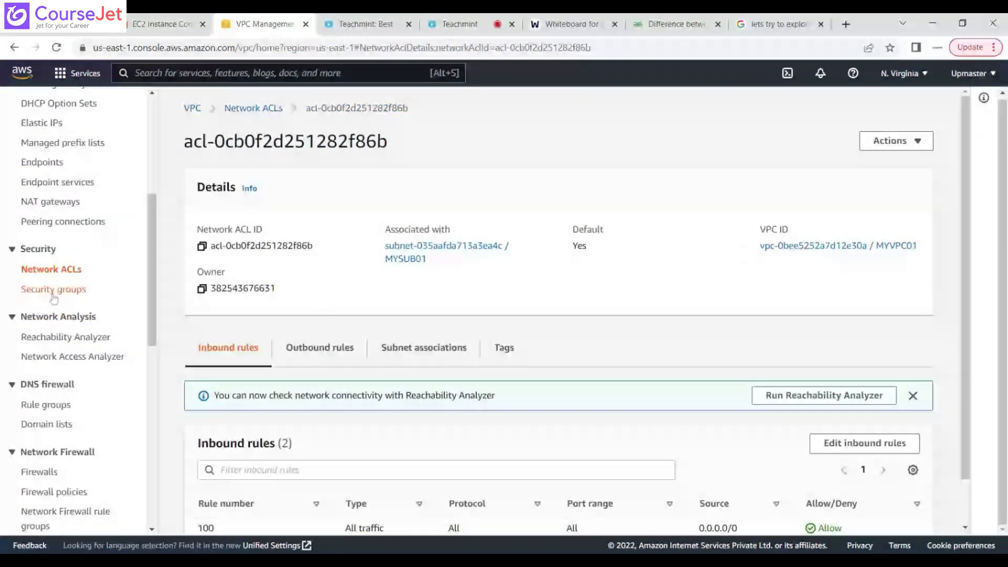
{"action": "left_click", "coordinate": [53, 290]}
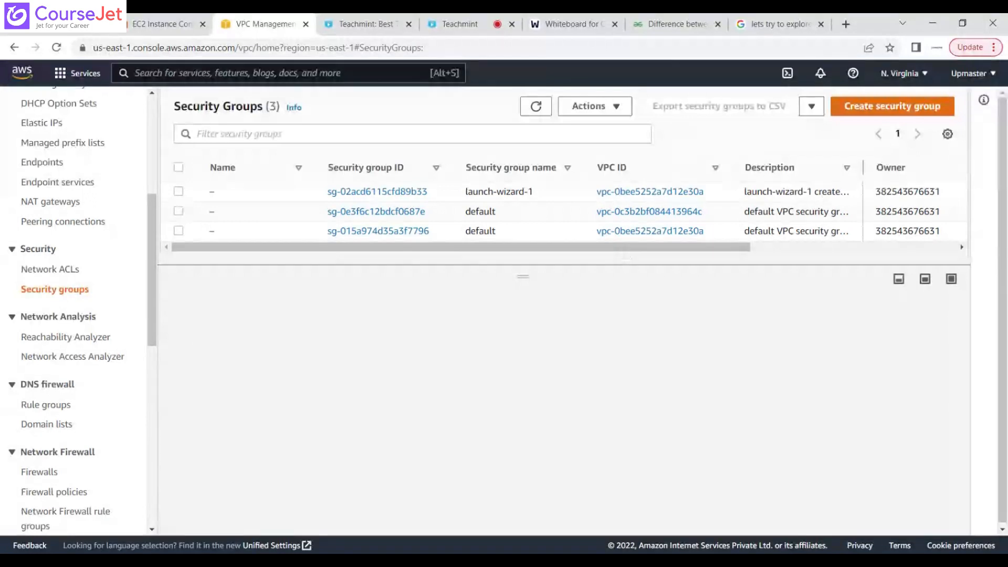
{"action": "left_click_drag", "start_coordinate": [863, 166], "coordinate": [913, 167]}
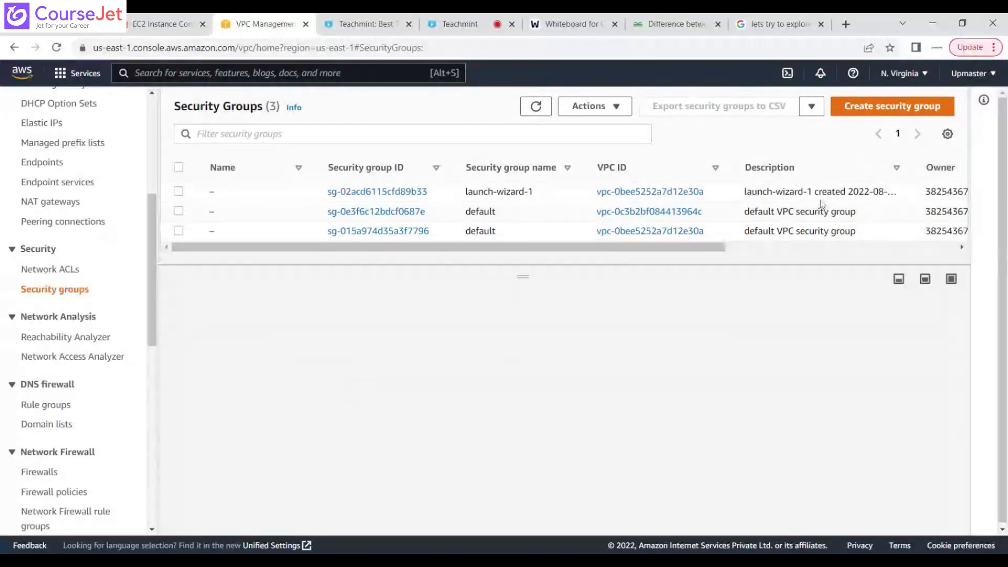
{"action": "left_click", "coordinate": [178, 231]}
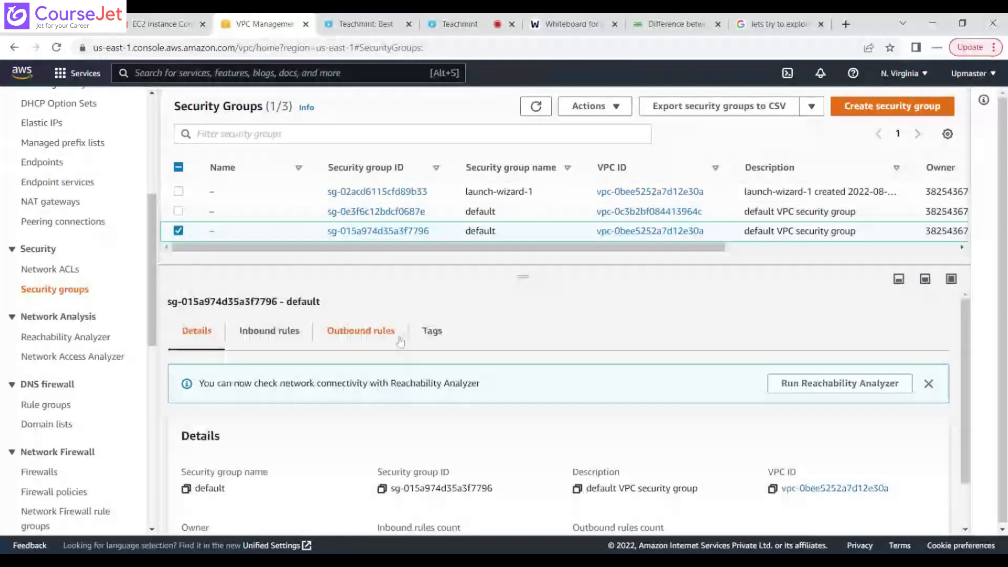
{"action": "left_click", "coordinate": [282, 340]}
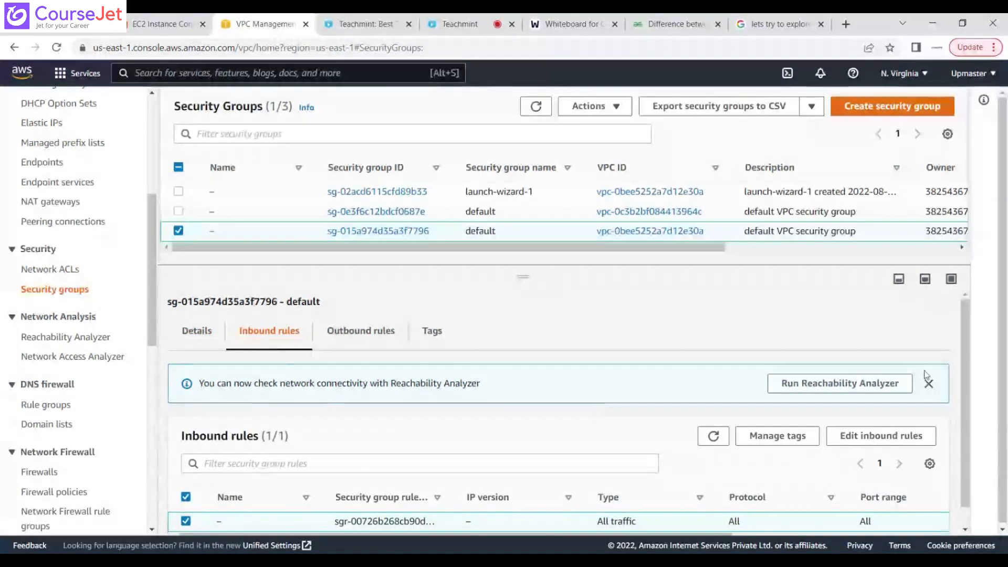
{"action": "scroll", "coordinate": [972, 399], "scroll_direction": "down", "scroll_amount": 1}
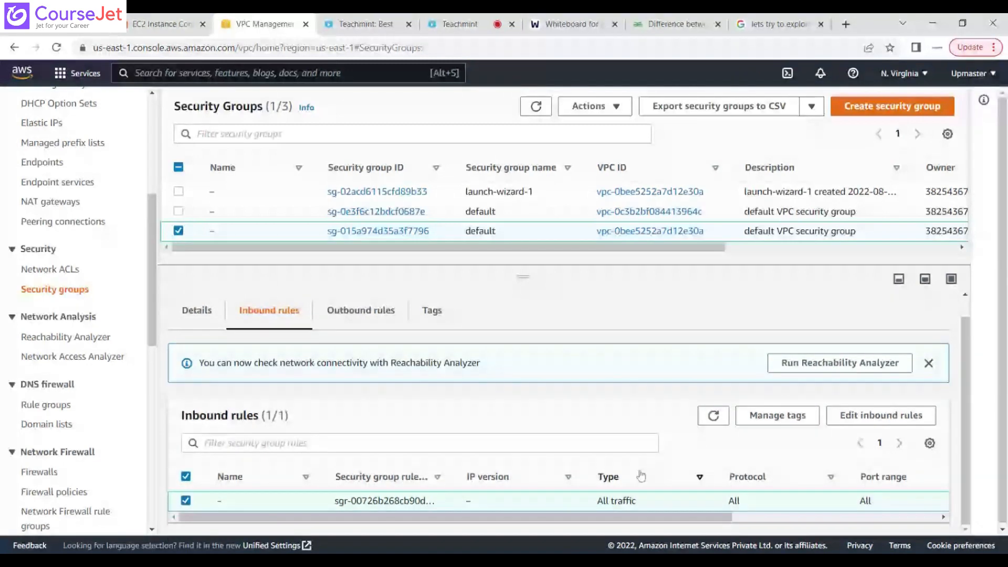
{"action": "left_click", "coordinate": [881, 415]}
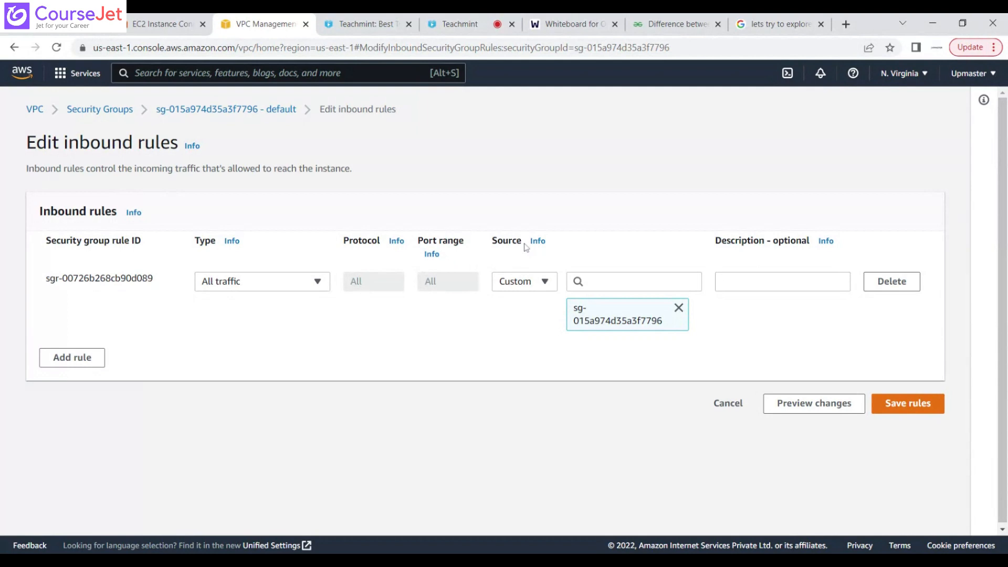
Step: Check the Source options, keep Custom unchanged, and return to the VPC dashboard
{"action": "left_click", "coordinate": [538, 281]}
{"action": "left_click", "coordinate": [538, 281]}
{"action": "left_click", "coordinate": [42, 113]}
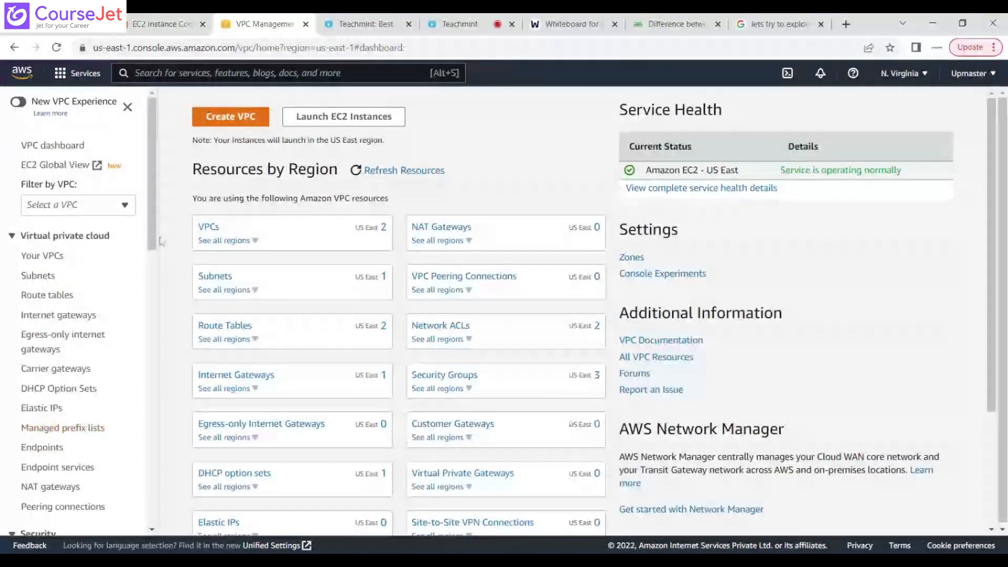
Step: Open Network ACLs, duplicate it into a second tab, and list security groups there
{"action": "left_click_drag", "start_coordinate": [153, 253], "coordinate": [155, 317]}
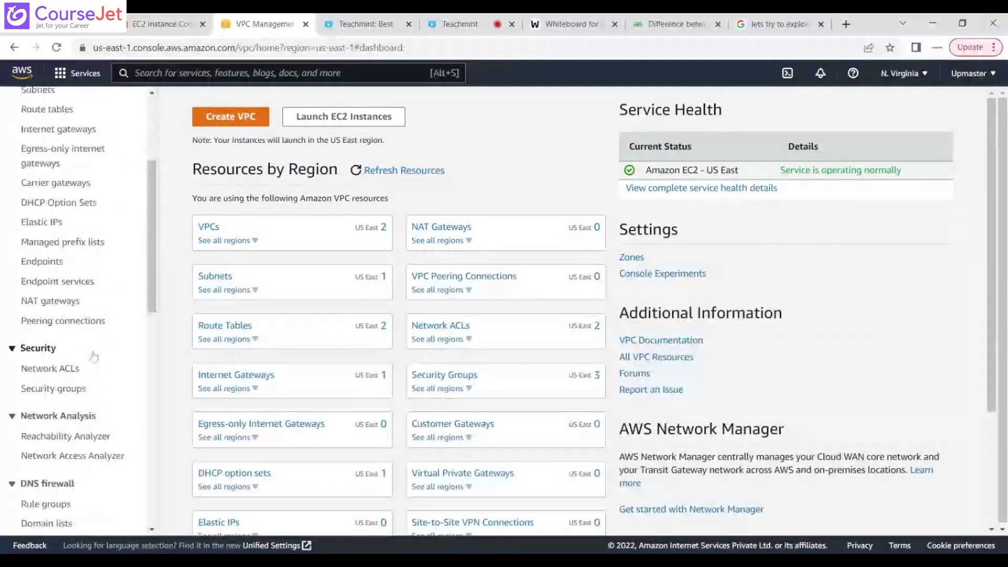
{"action": "left_click", "coordinate": [51, 368]}
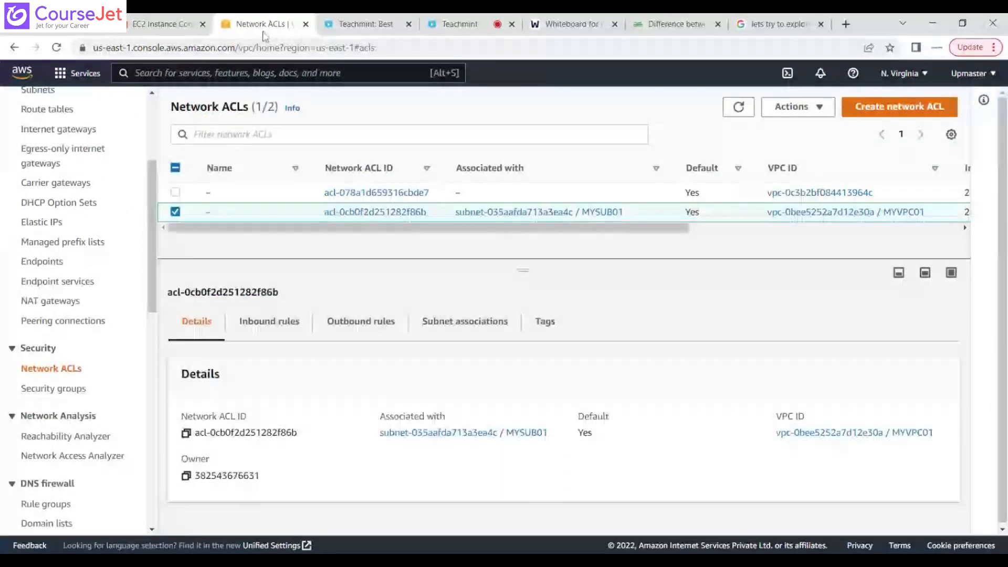
{"action": "right_click", "coordinate": [263, 32]}
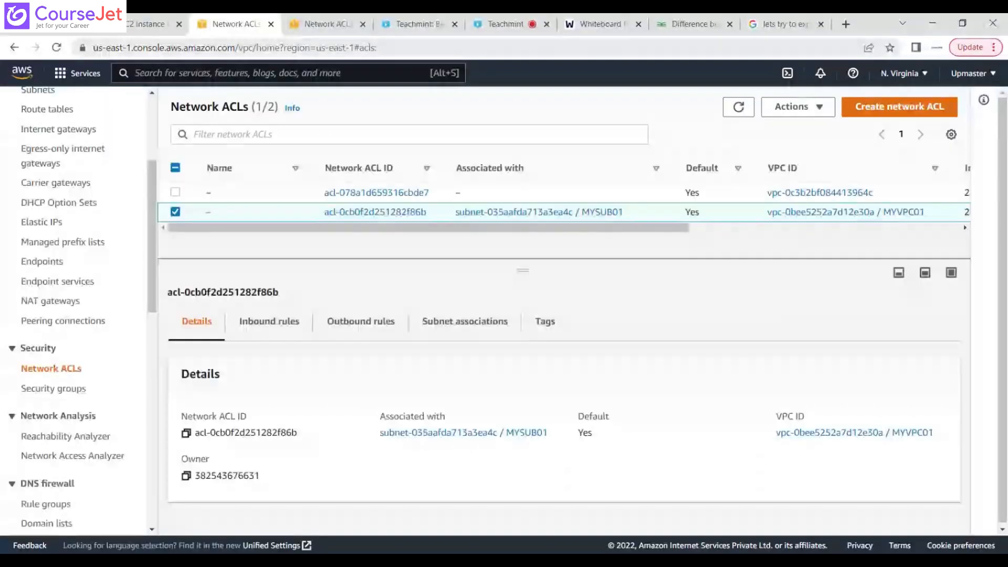
{"action": "left_click", "coordinate": [314, 18]}
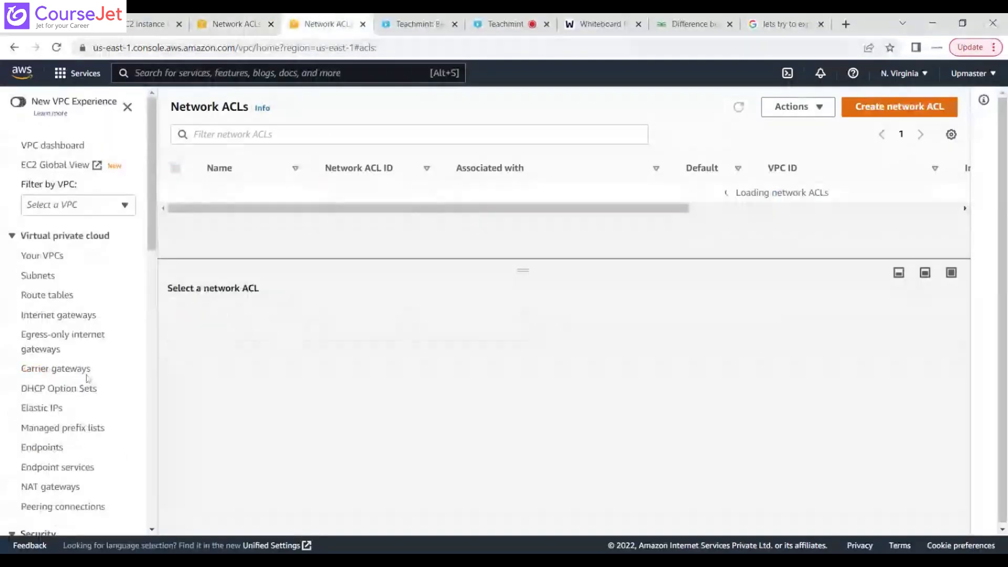
{"action": "left_click", "coordinate": [152, 530]}
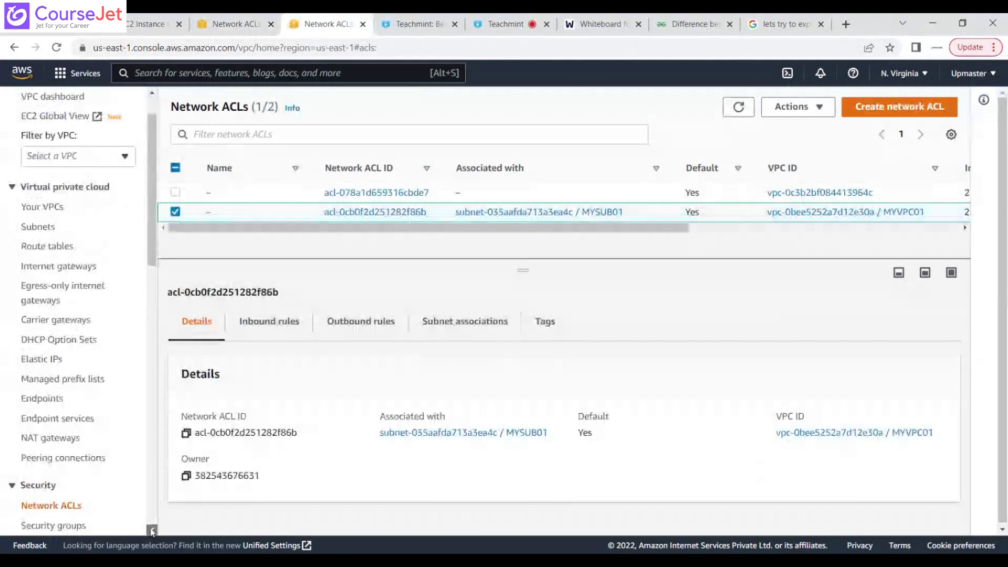
{"action": "scroll", "coordinate": [68, 404], "scroll_direction": "down", "scroll_amount": 3}
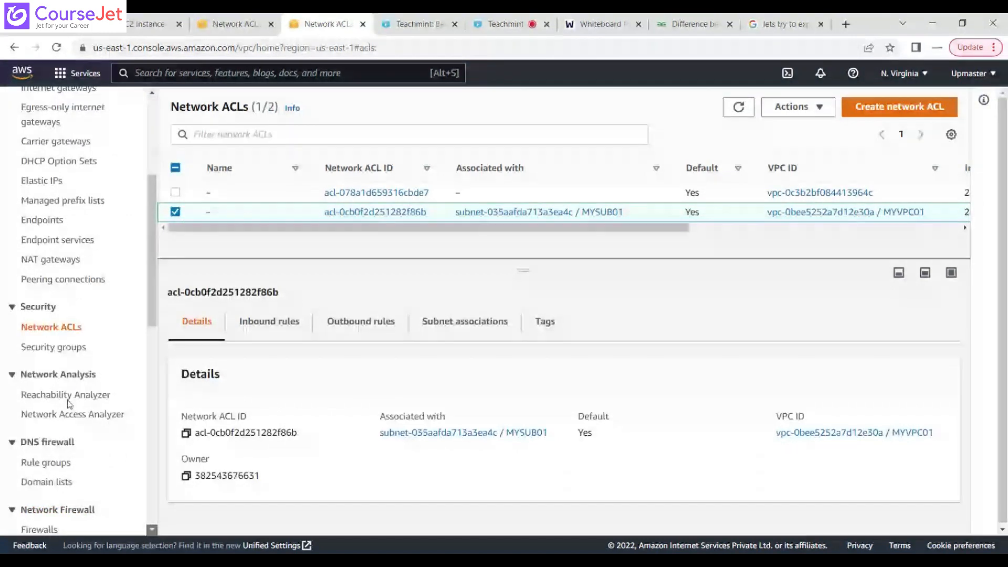
{"action": "left_click", "coordinate": [58, 349]}
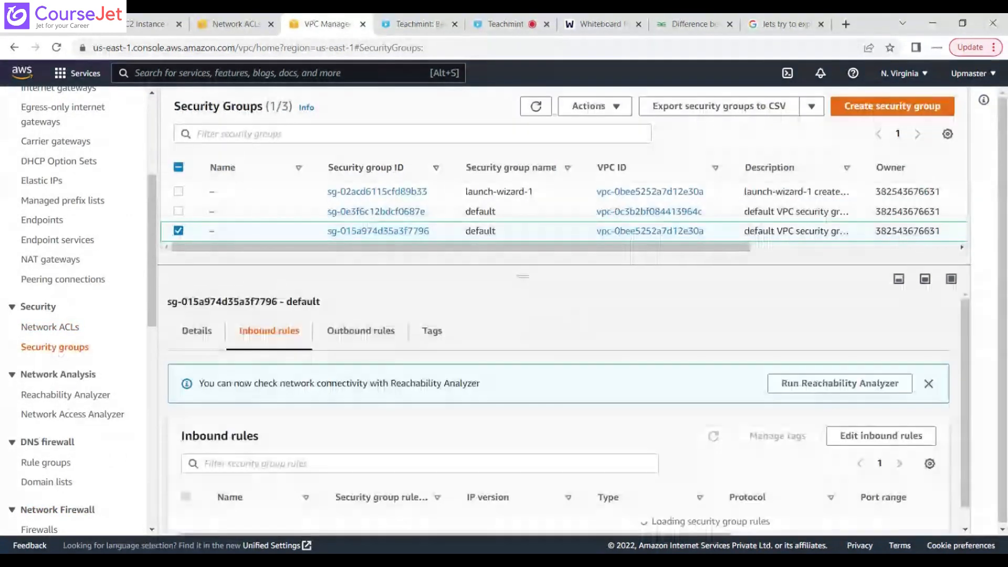
Step: Back on the Network ACLs tab, open inbound rule editing for acl-0cb0f2d251282f86b
{"action": "left_click", "coordinate": [241, 22]}
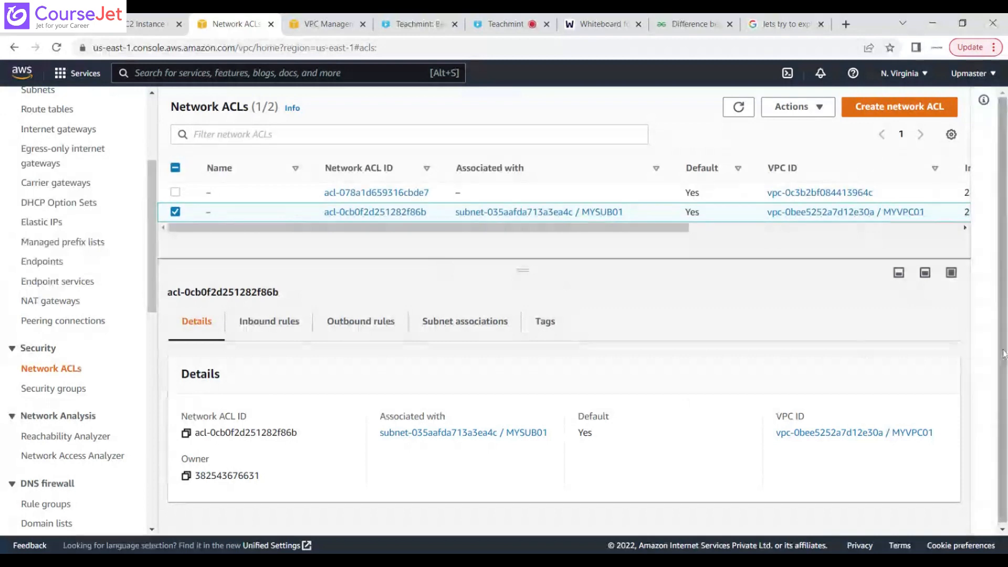
{"action": "left_click", "coordinate": [291, 336]}
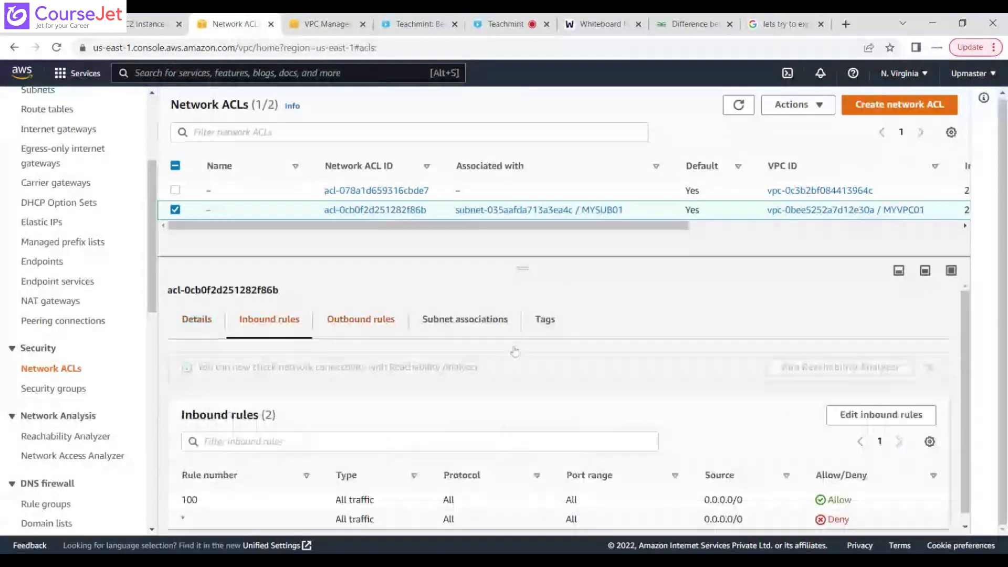
{"action": "left_click", "coordinate": [899, 418]}
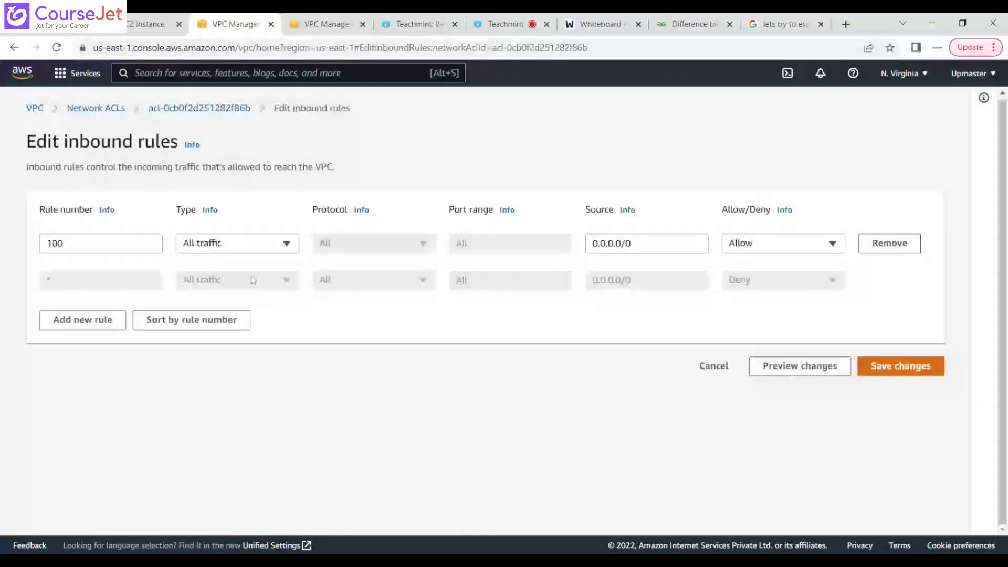
Step: Add an inbound rule numbered 101, then remove it again
{"action": "left_click", "coordinate": [115, 322]}
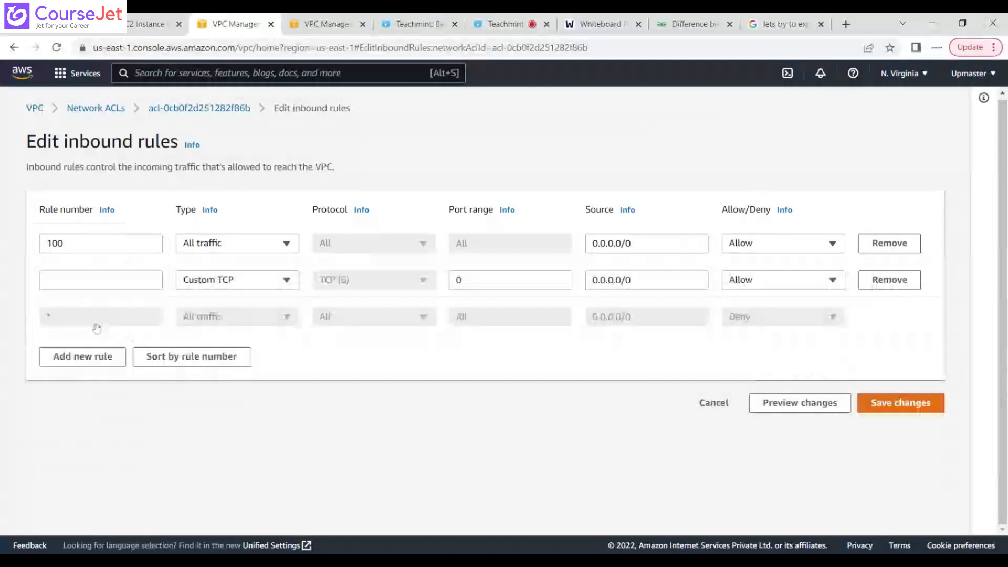
{"action": "left_click", "coordinate": [103, 283]}
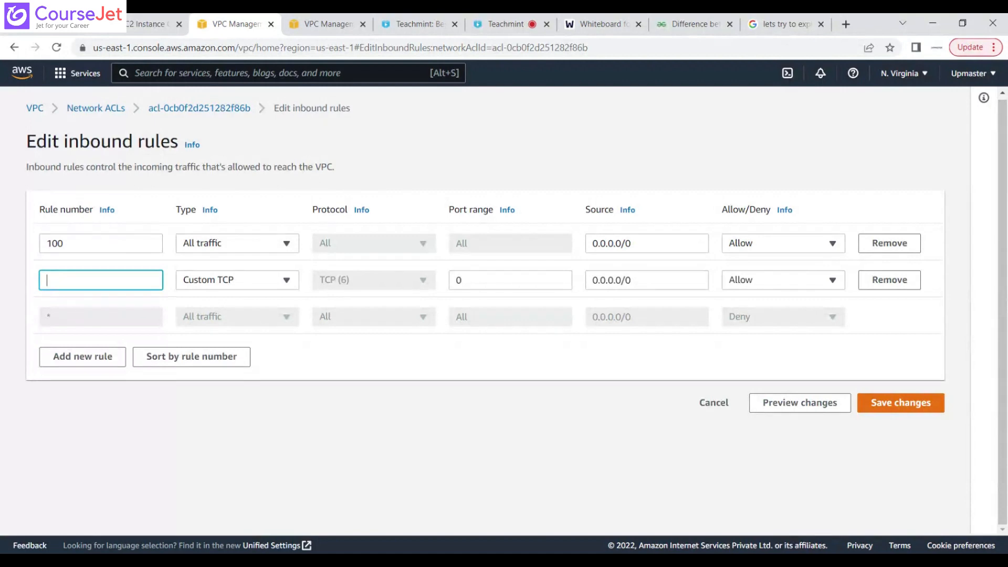
{"action": "type", "text": "101"}
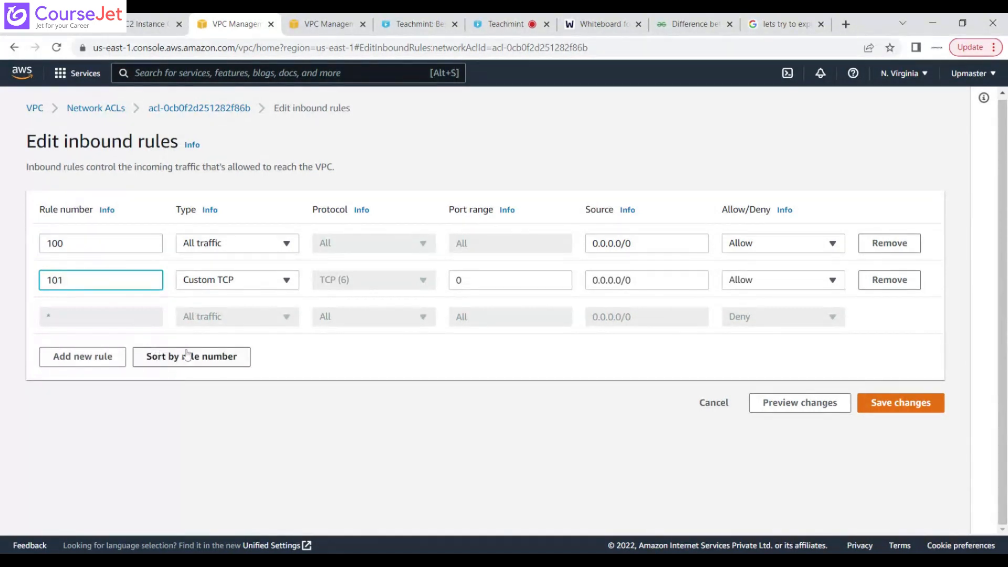
{"action": "left_click", "coordinate": [866, 281]}
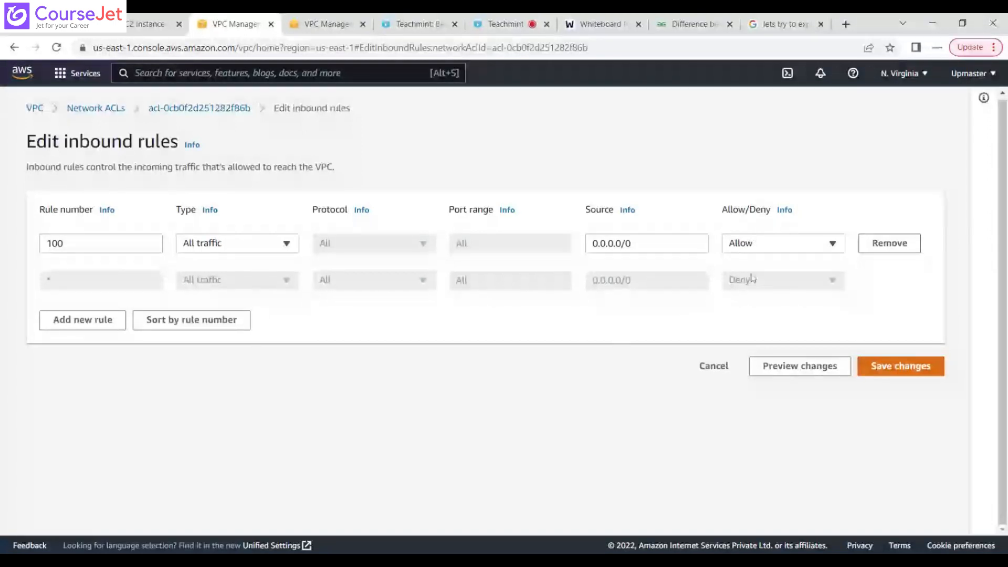
{"action": "left_click", "coordinate": [83, 236]}
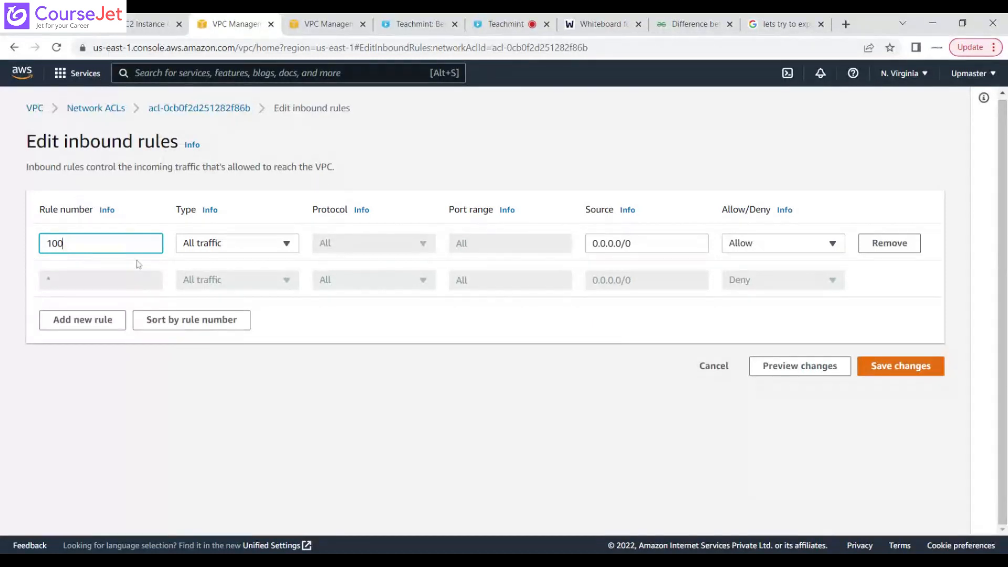
Step: Add inbound rule 101 covering All traffic set to Deny
{"action": "left_click", "coordinate": [95, 323]}
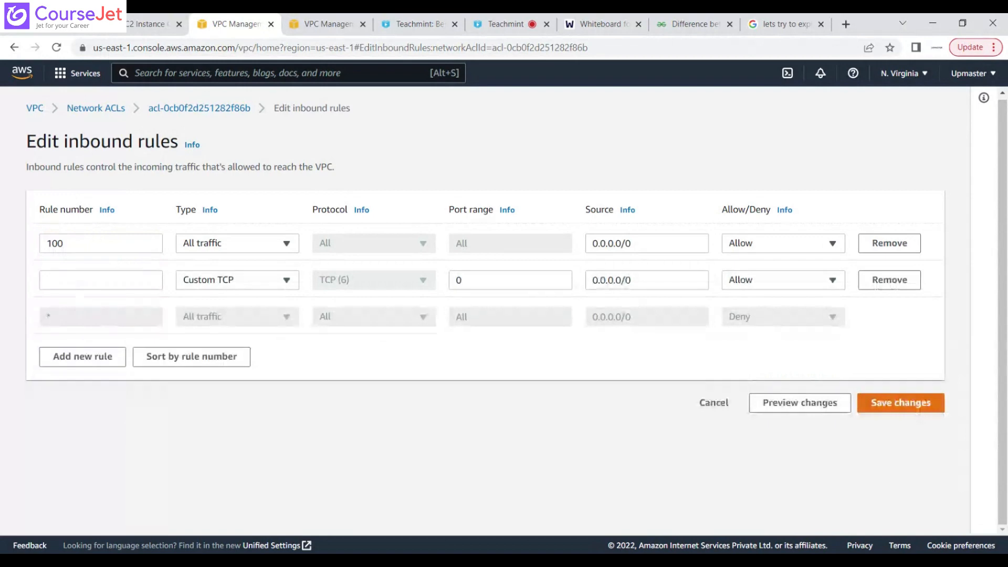
{"action": "left_click", "coordinate": [84, 281]}
{"action": "type", "text": "101"}
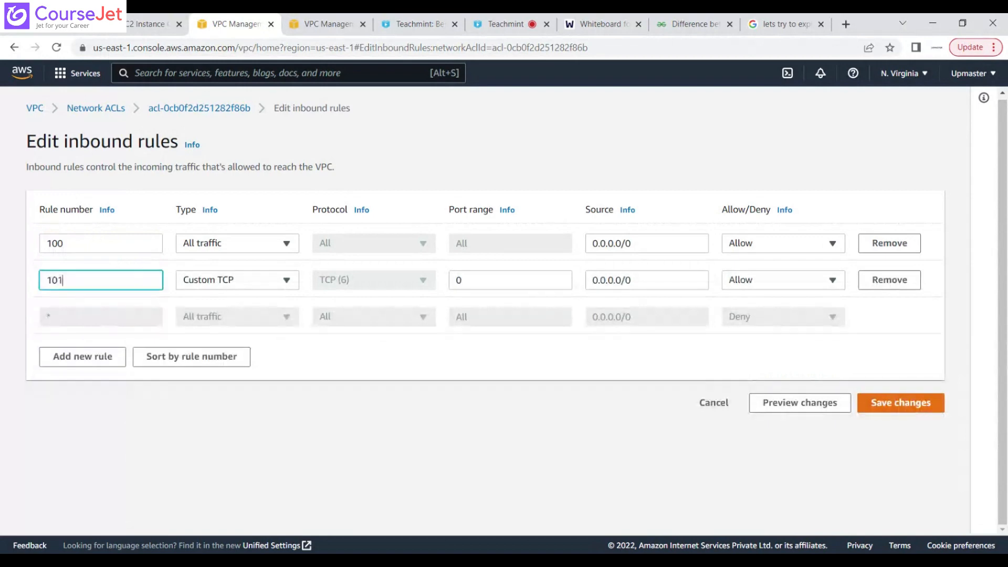
{"action": "left_click", "coordinate": [254, 279]}
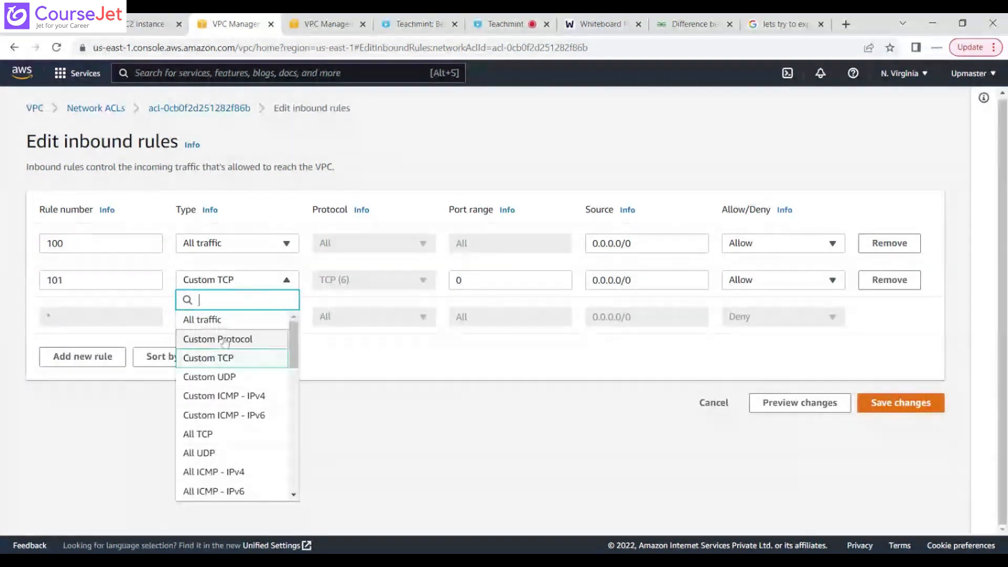
{"action": "left_click", "coordinate": [230, 326]}
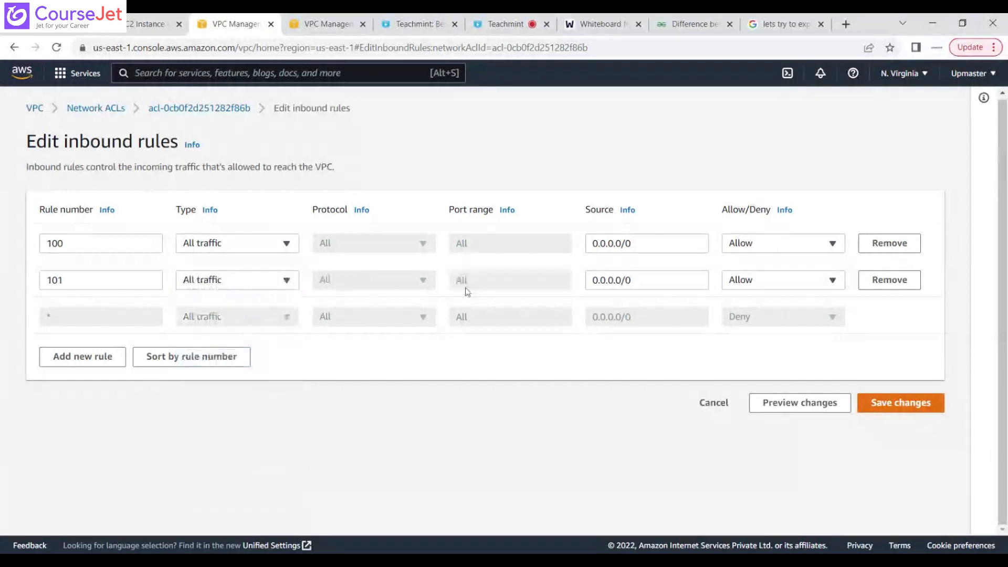
{"action": "left_click", "coordinate": [748, 285]}
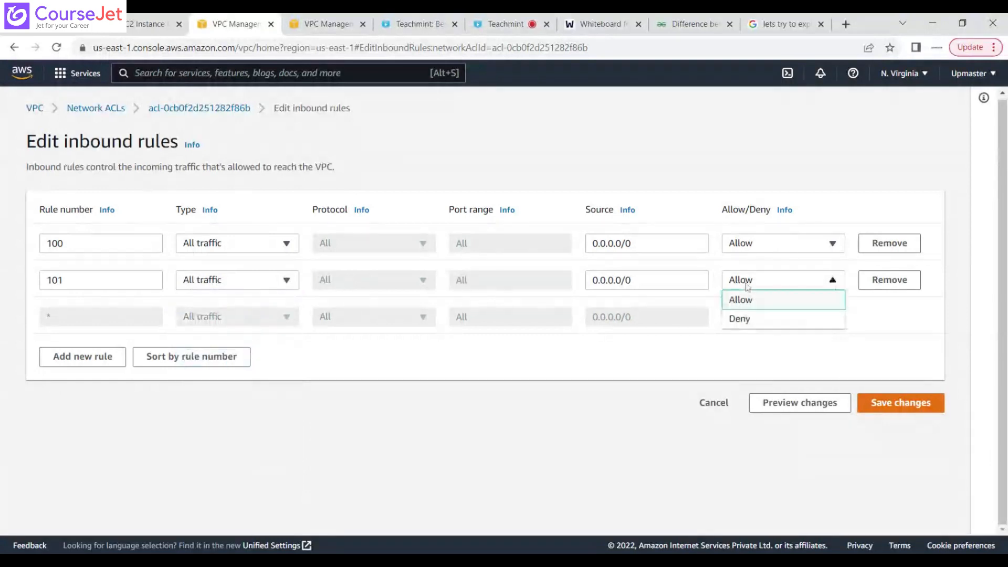
{"action": "left_click", "coordinate": [744, 319]}
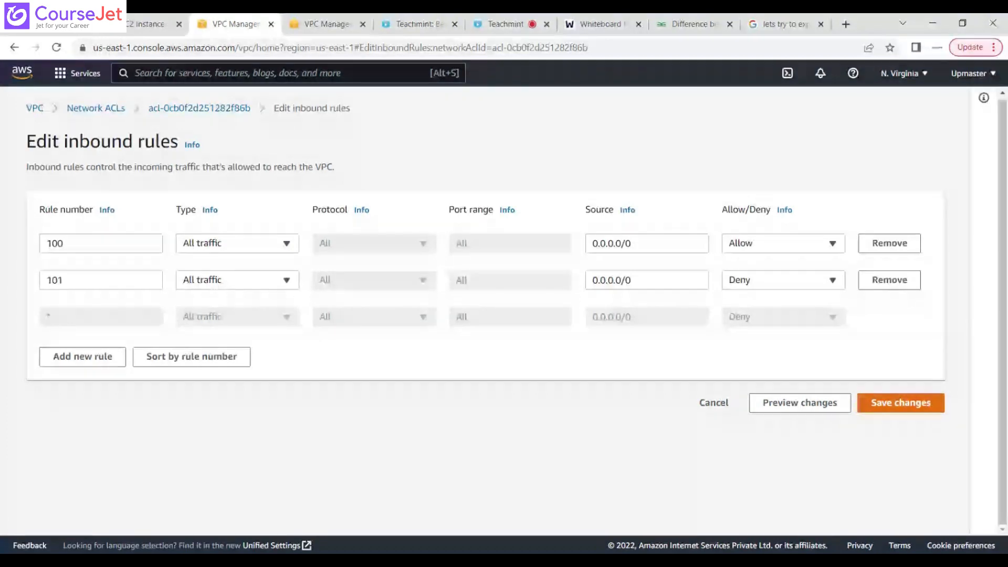
Step: Remove rule 101, leaving only rule 100 allowing all traffic
{"action": "double_click", "coordinate": [60, 280]}
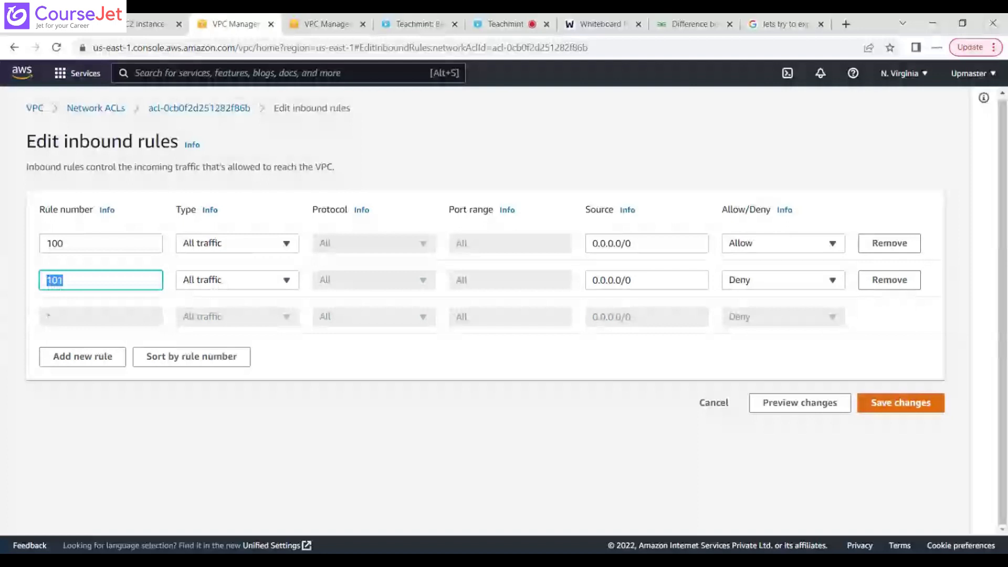
{"action": "left_click", "coordinate": [63, 281]}
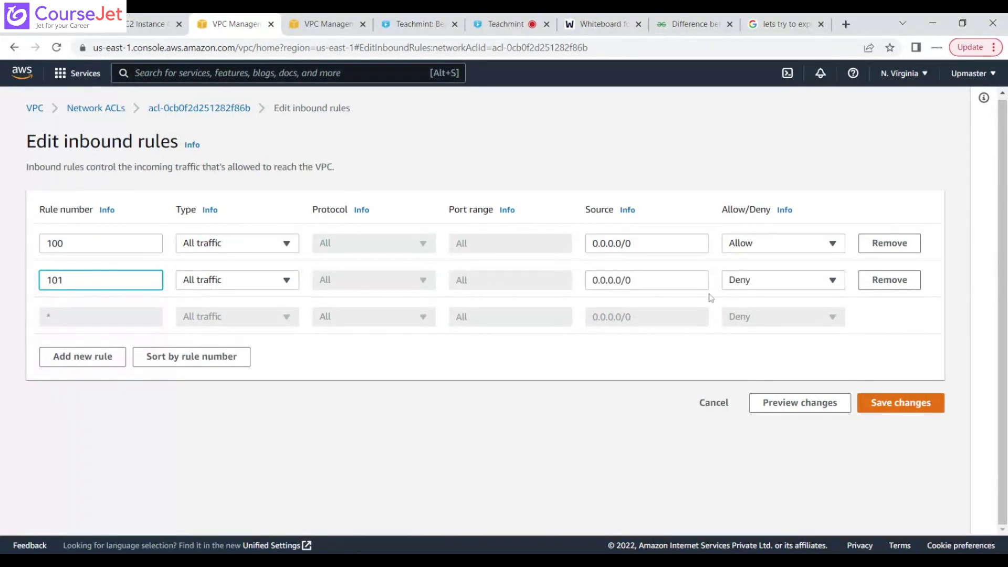
{"action": "left_click", "coordinate": [875, 291]}
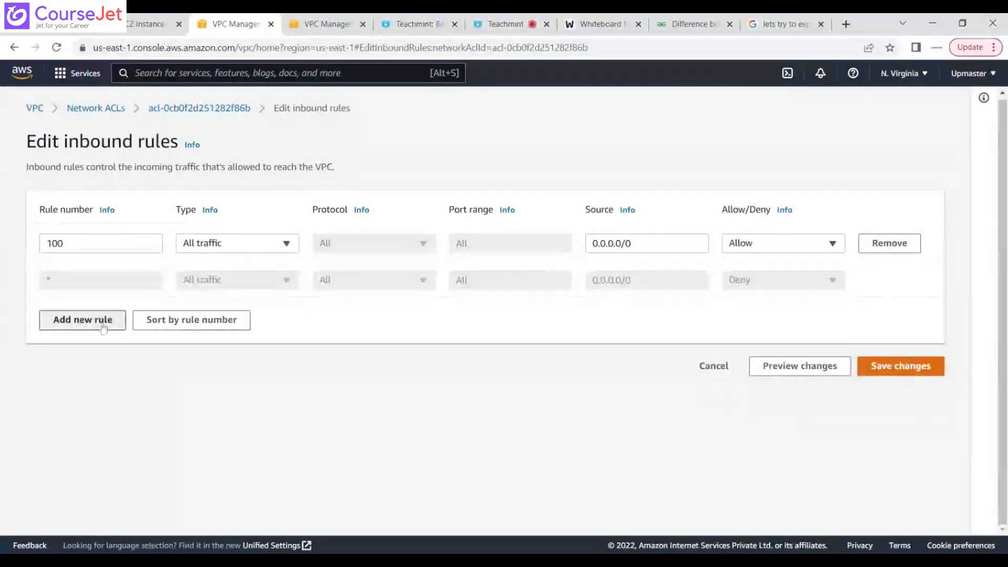
Step: Add a new Custom TCP inbound rule row, then go to the failed EC2 Instance Connect page
{"action": "left_click", "coordinate": [103, 321]}
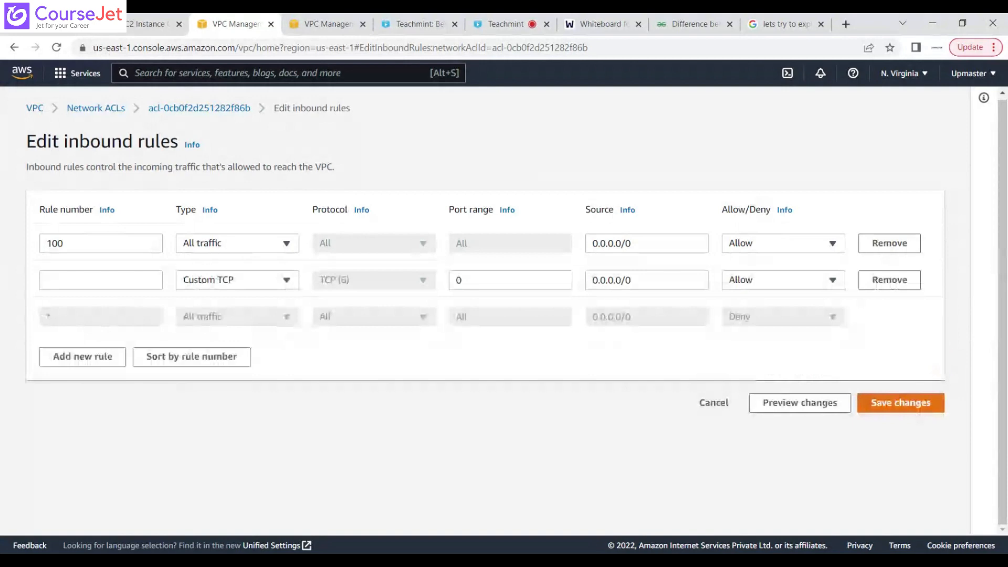
{"action": "left_click", "coordinate": [101, 280]}
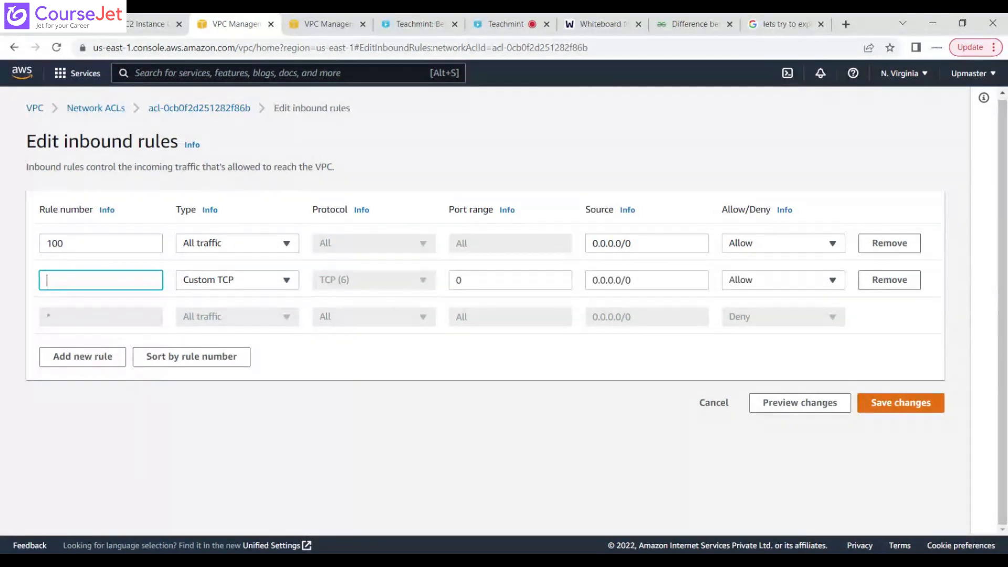
{"action": "left_click", "coordinate": [130, 27]}
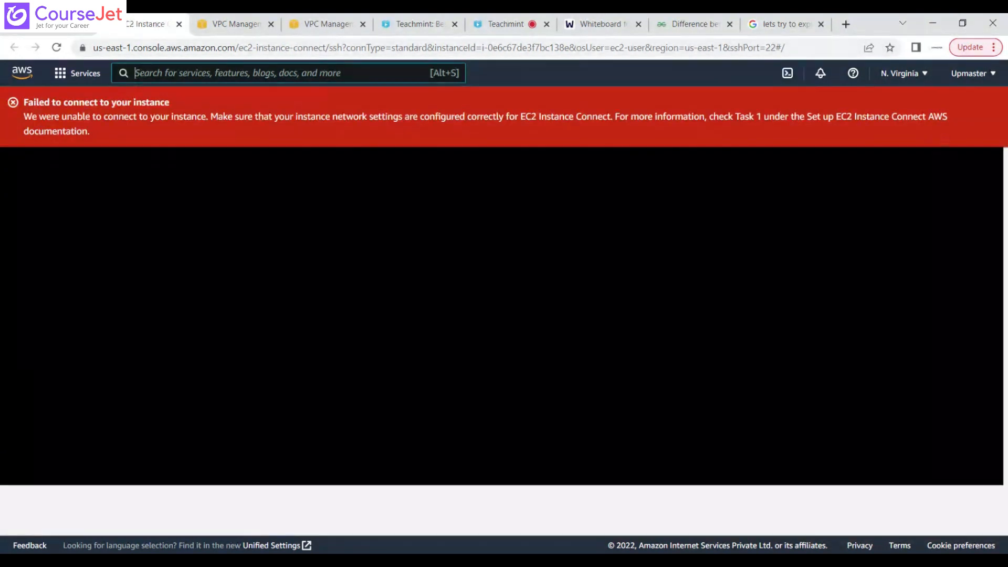
Step: Retry EC2 Instance Connect, copy the instance's public IP, and close the failed connection tab
{"action": "left_click", "coordinate": [57, 49]}
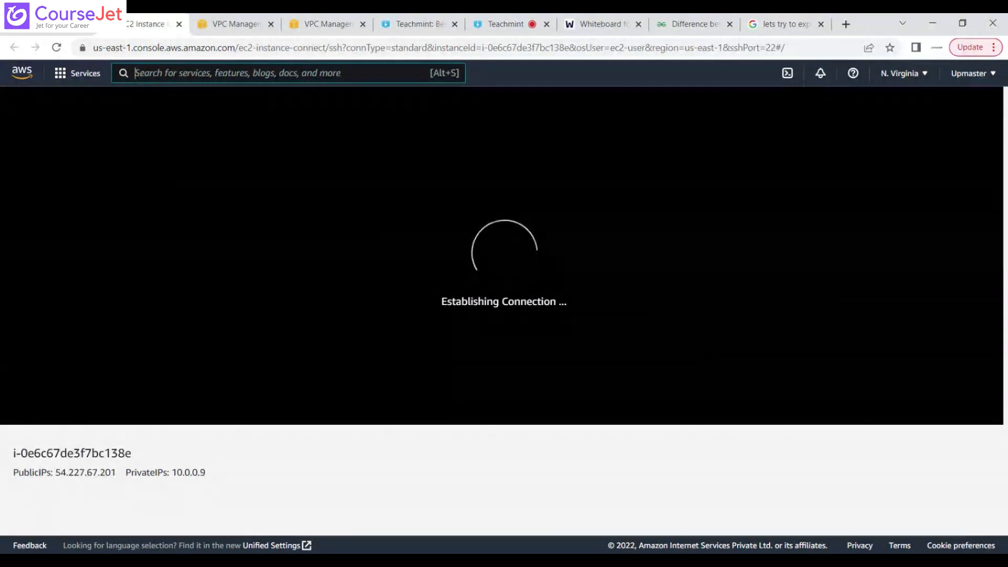
{"action": "left_click_drag", "start_coordinate": [118, 473], "coordinate": [55, 473]}
{"action": "key", "text": "alt+Tab"}
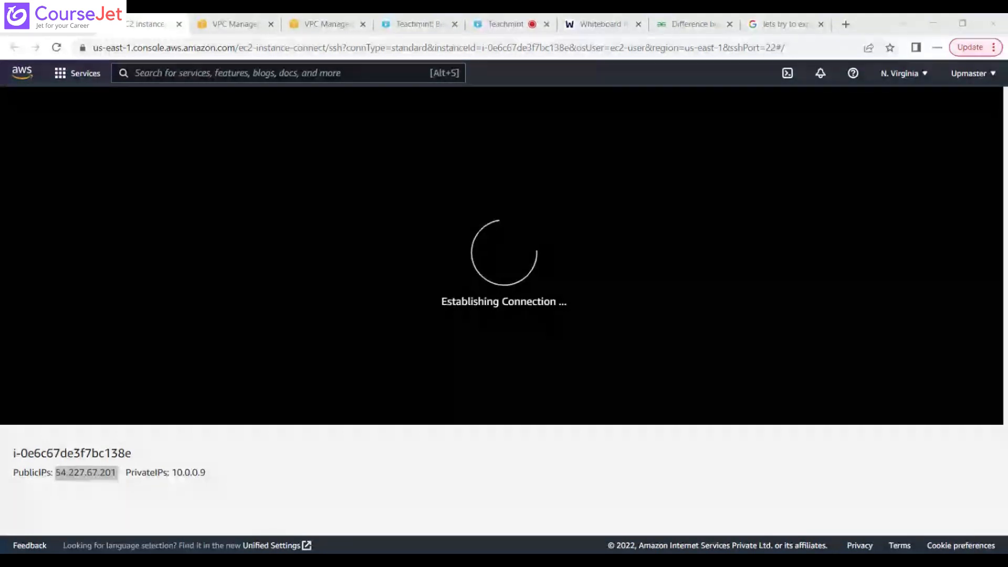
{"action": "key", "text": "alt+Tab"}
{"action": "left_click", "coordinate": [504, 257]}
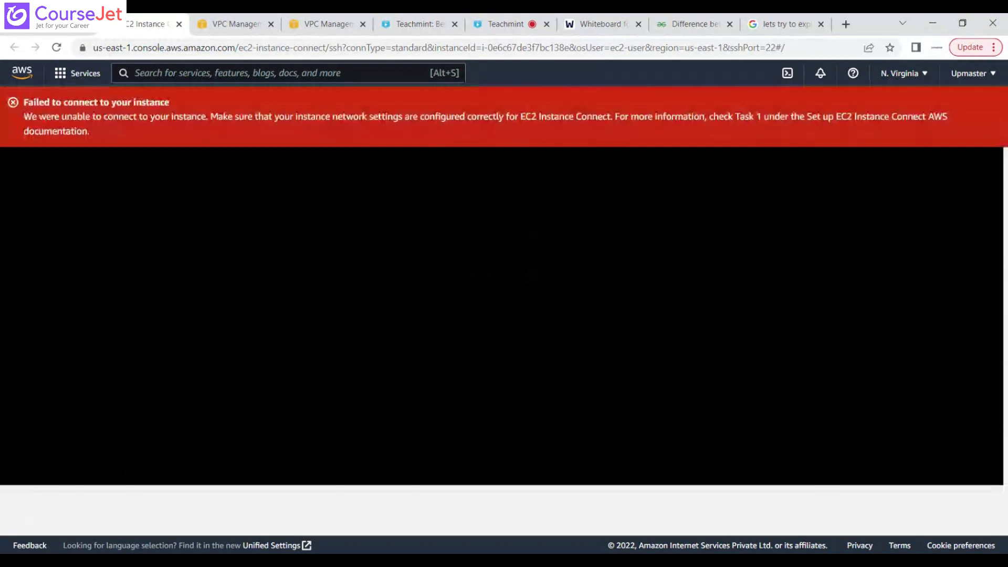
{"action": "key", "text": "alt+Tab"}
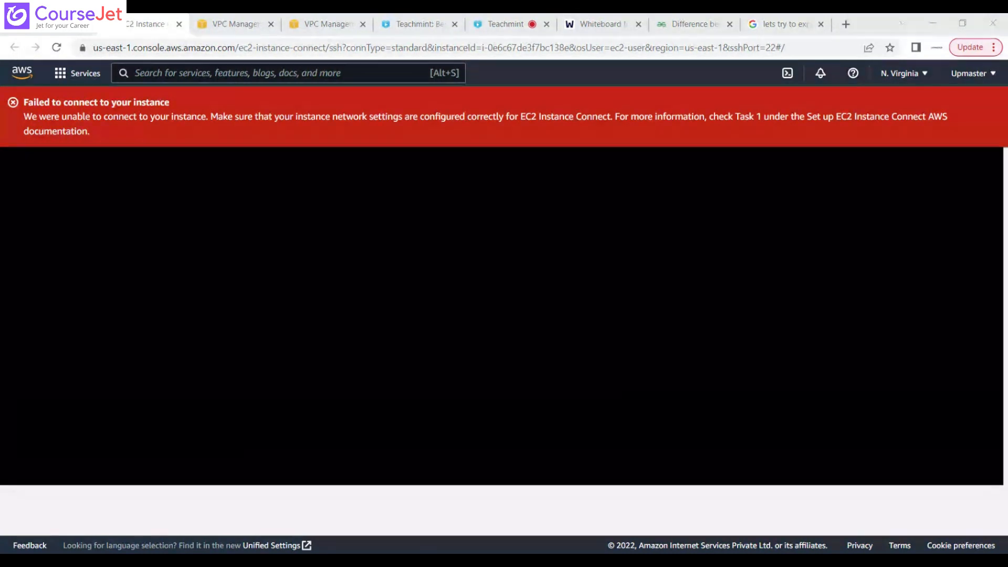
{"action": "key", "text": "alt+Tab"}
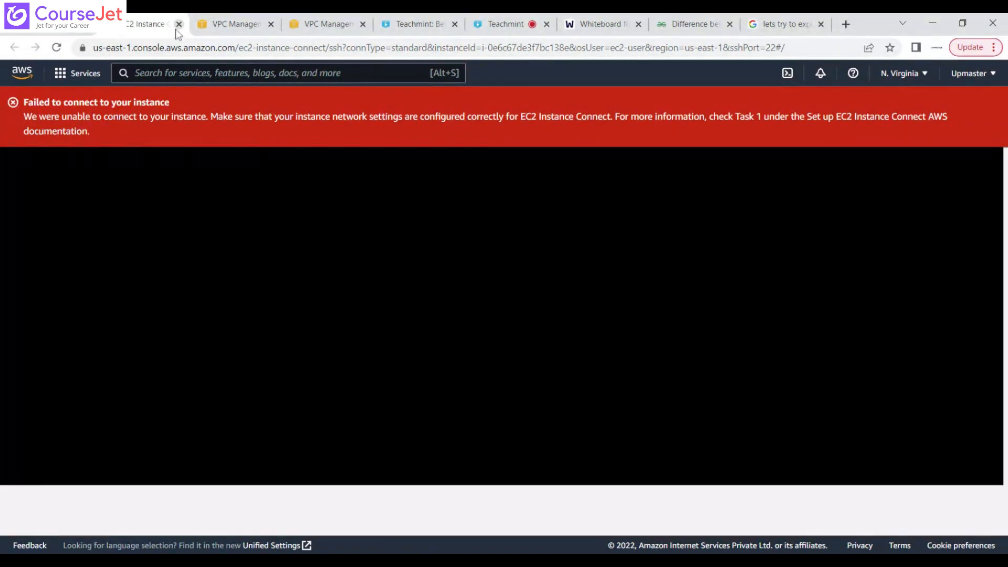
{"action": "left_click", "coordinate": [180, 24]}
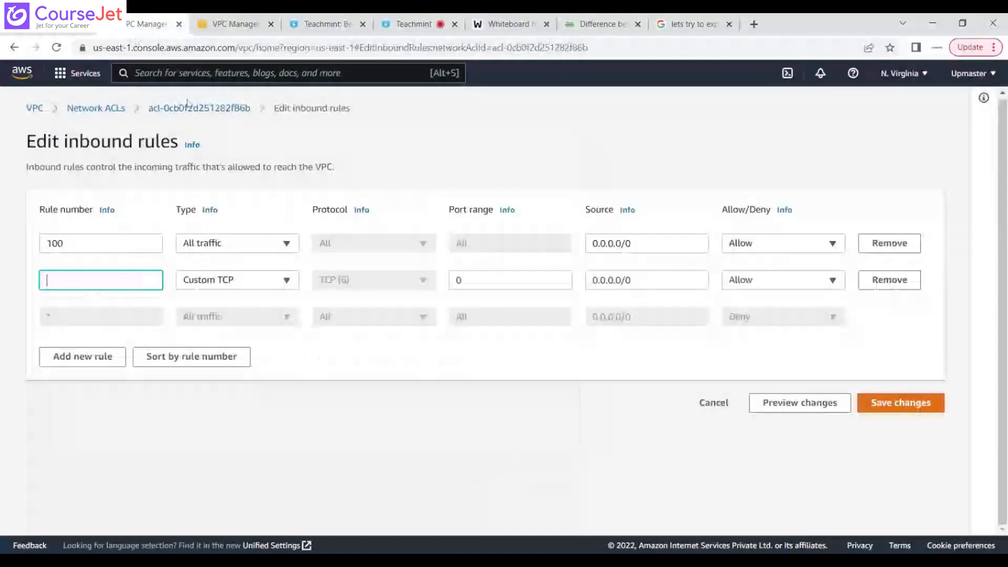
Step: Open the instances list for this instance and start the Launch instances wizard
{"action": "left_click", "coordinate": [210, 108]}
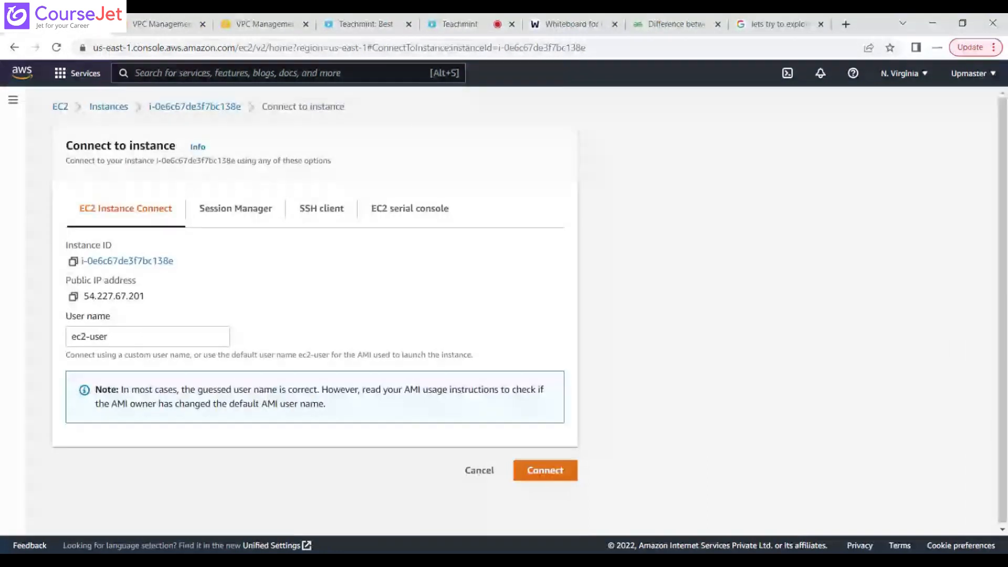
{"action": "left_click", "coordinate": [169, 108]}
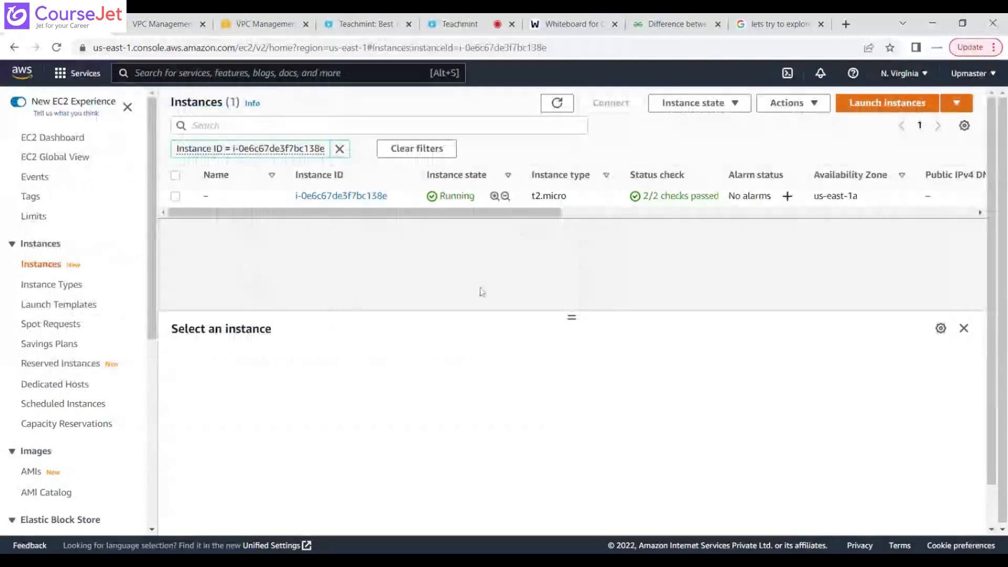
{"action": "left_click", "coordinate": [675, 108]}
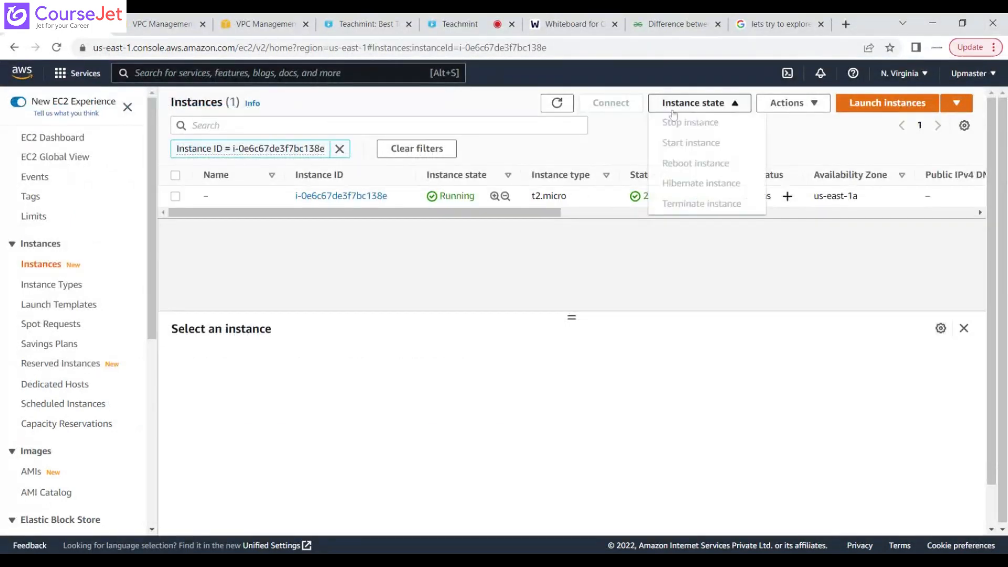
{"action": "left_click", "coordinate": [607, 128]}
{"action": "left_click", "coordinate": [924, 105]}
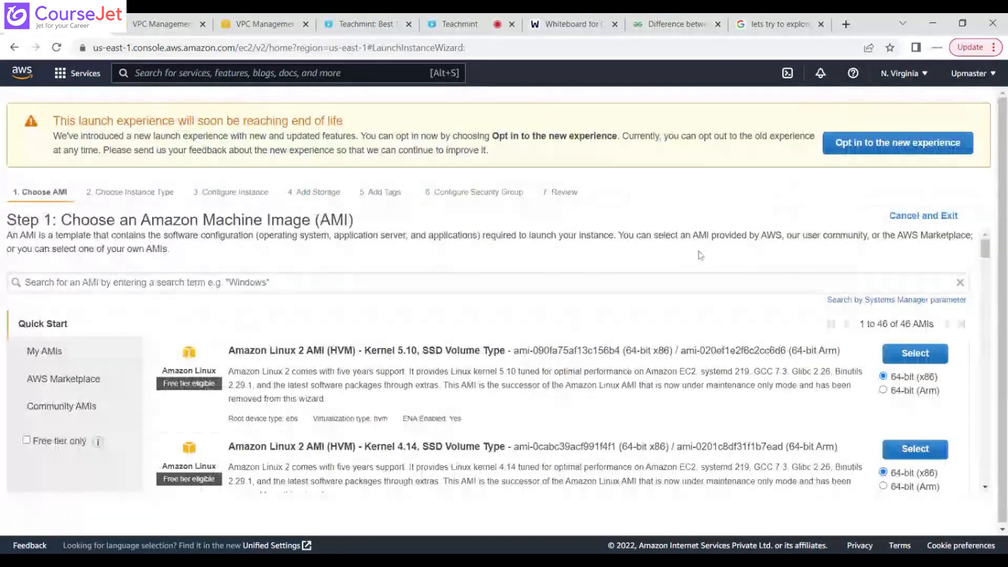
{"action": "left_click_drag", "start_coordinate": [1005, 195], "coordinate": [1007, 198]}
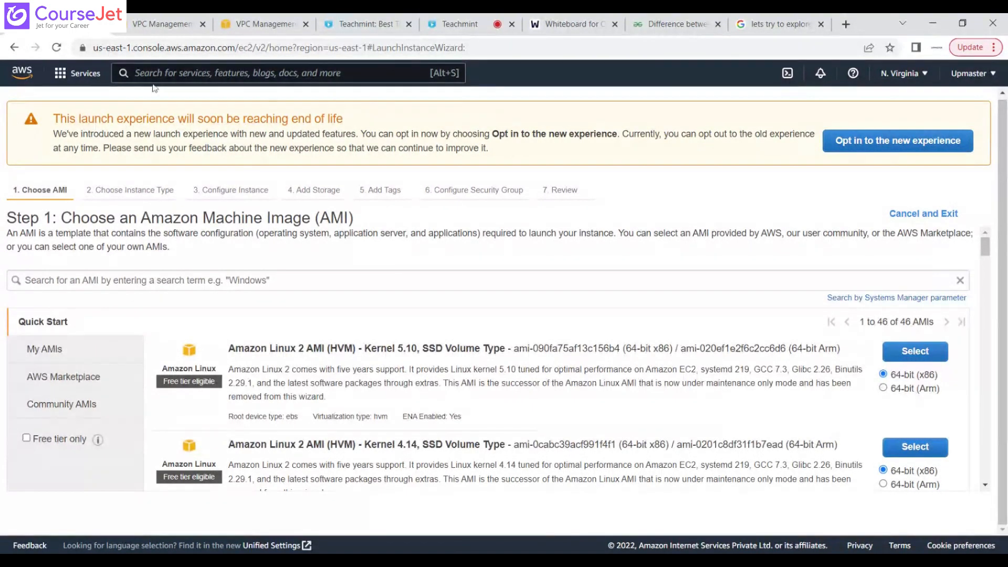
Step: Return to the VPC tab showing network ACL acl-0cb0f2d251282f86b's details
{"action": "left_click", "coordinate": [65, 79]}
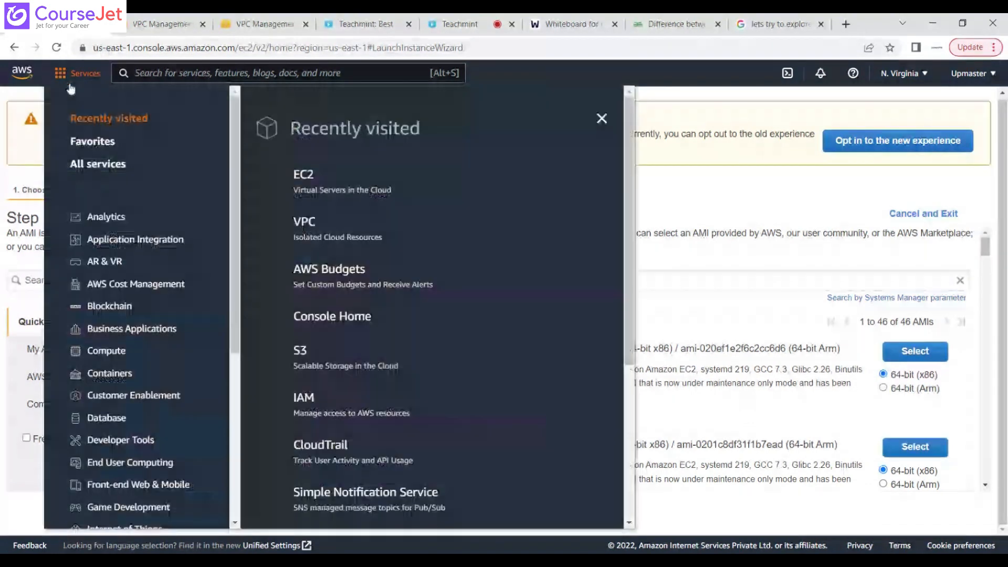
{"action": "right_click", "coordinate": [315, 225]}
{"action": "left_click", "coordinate": [149, 29]}
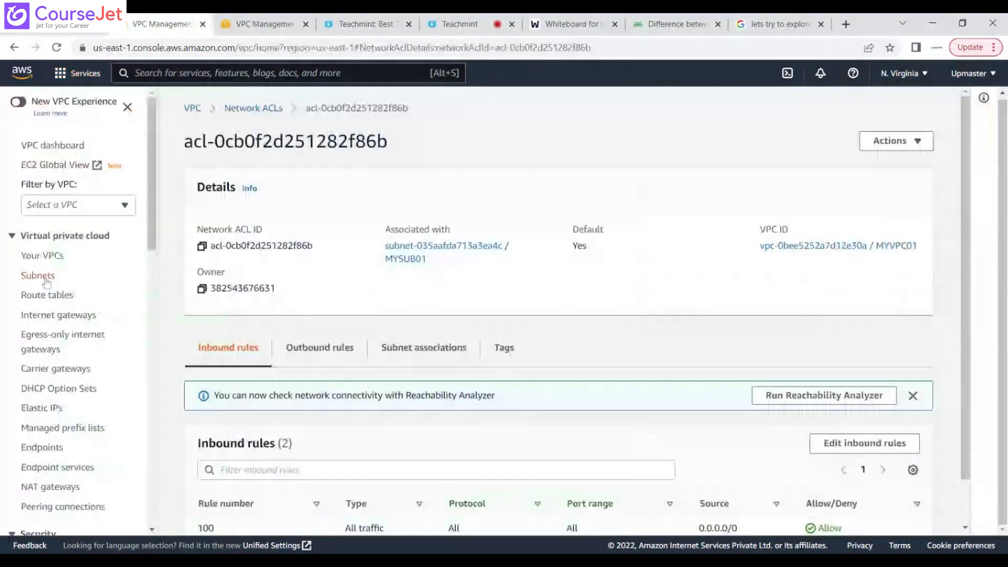
Step: Begin a subnet in MYVPC01, then abandon it and return to the Subnets list showing MYSUB01
{"action": "left_click", "coordinate": [38, 277]}
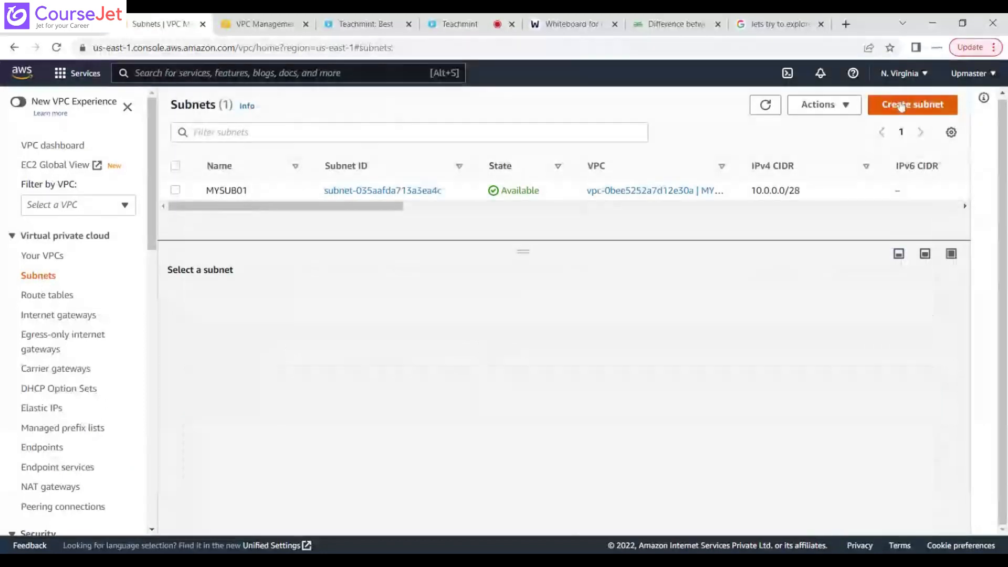
{"action": "left_click", "coordinate": [900, 106]}
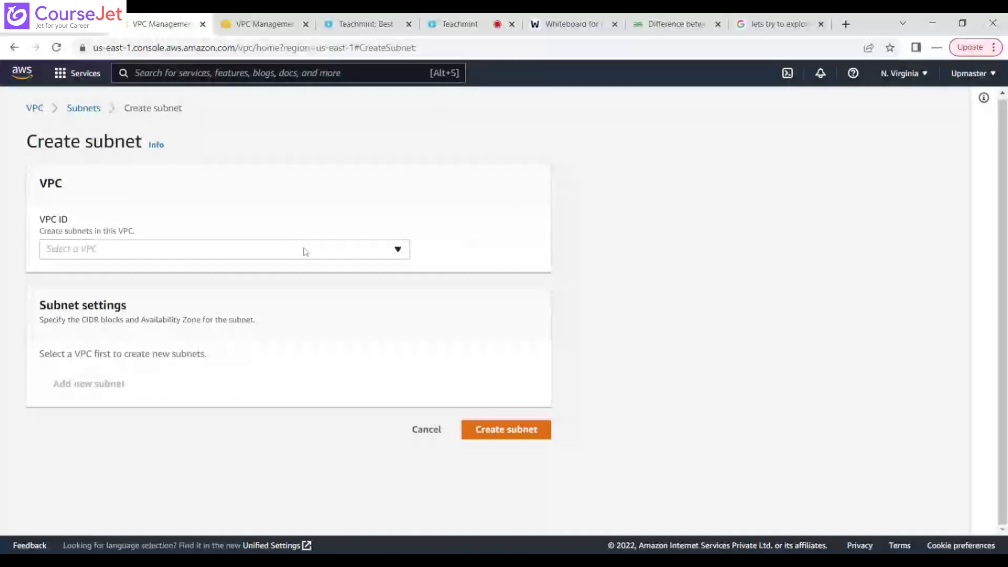
{"action": "left_click", "coordinate": [303, 249]}
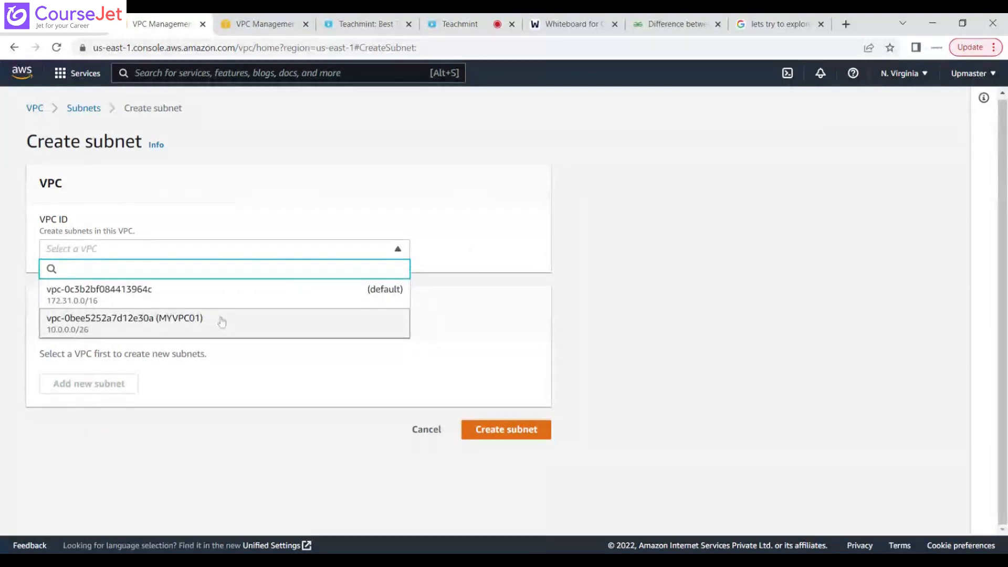
{"action": "left_click", "coordinate": [222, 322]}
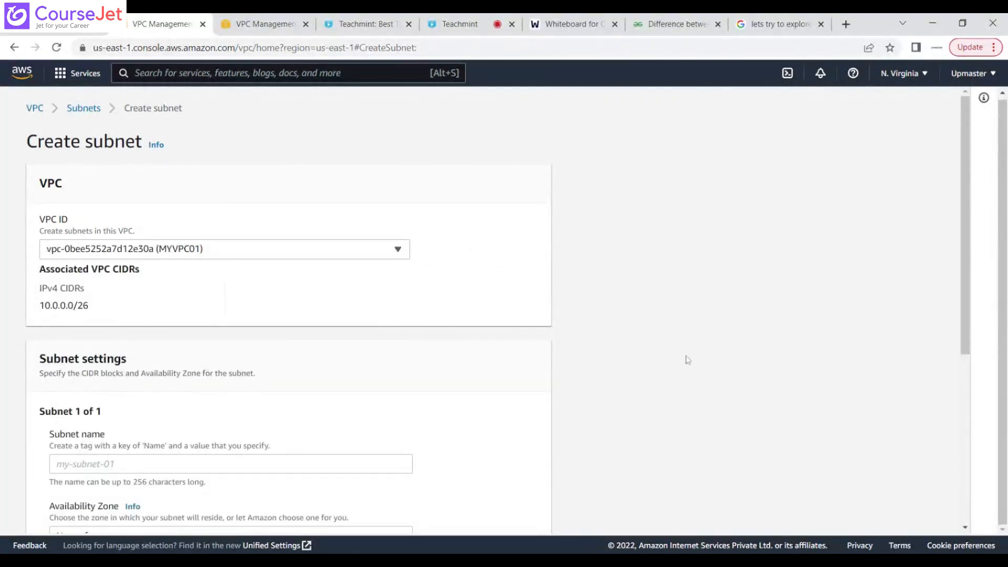
{"action": "left_click_drag", "start_coordinate": [969, 290], "coordinate": [968, 422]}
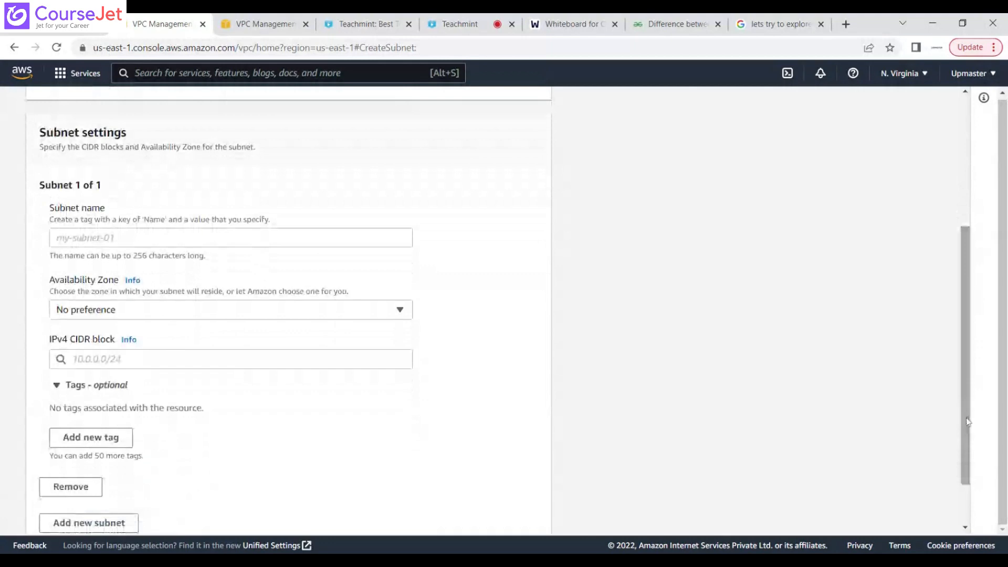
{"action": "left_click_drag", "start_coordinate": [968, 421], "coordinate": [981, 275]}
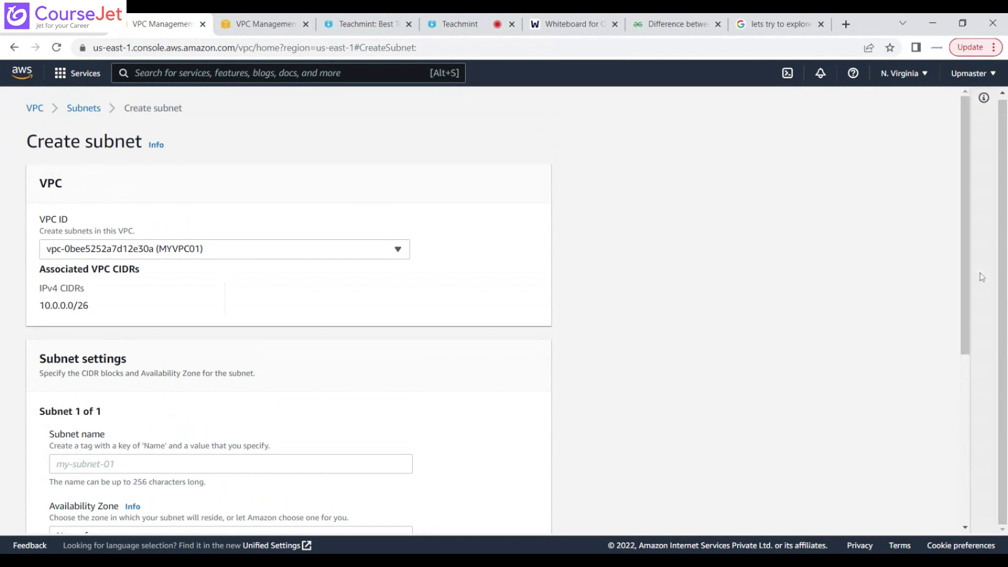
{"action": "left_click", "coordinate": [97, 113]}
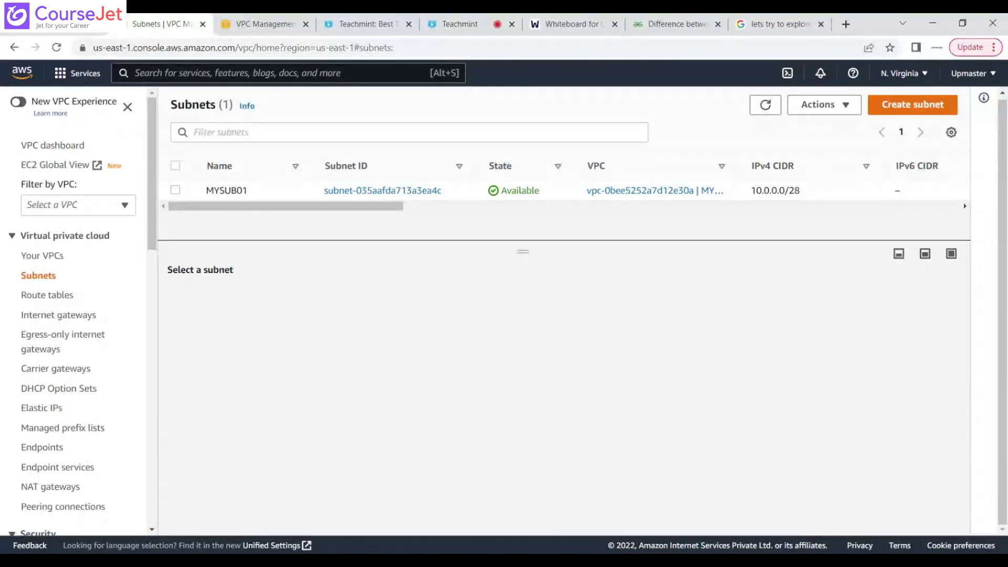
Step: Look through Route tables, Internet gateways and Your VPCs, then open Subnets
{"action": "left_click_drag", "start_coordinate": [523, 251], "coordinate": [523, 259]}
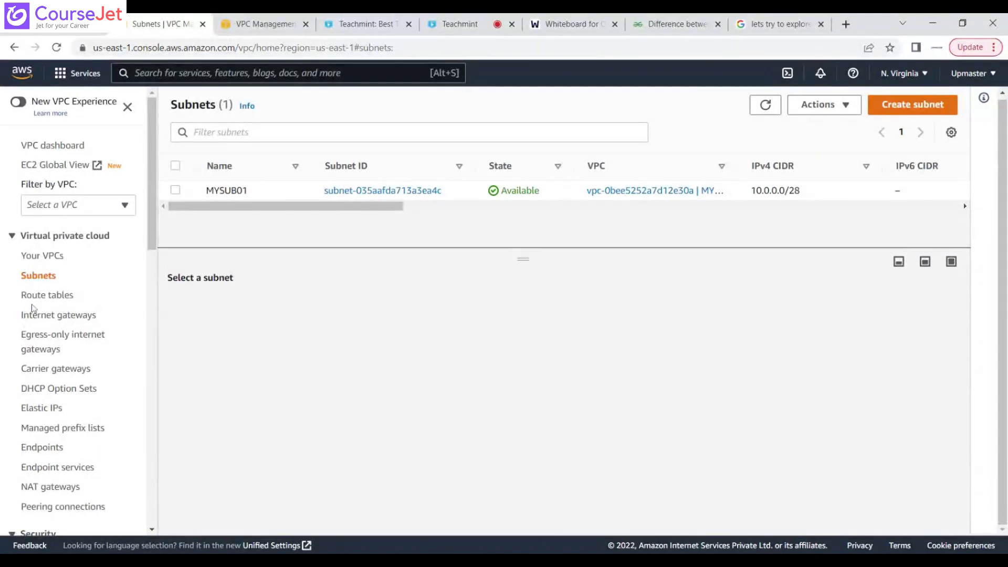
{"action": "left_click", "coordinate": [55, 298]}
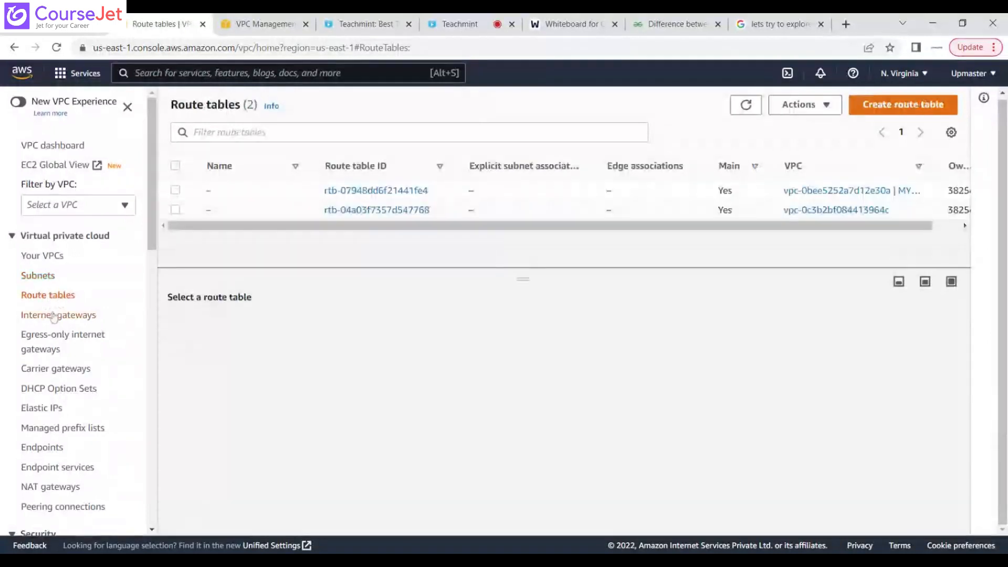
{"action": "left_click", "coordinate": [53, 315]}
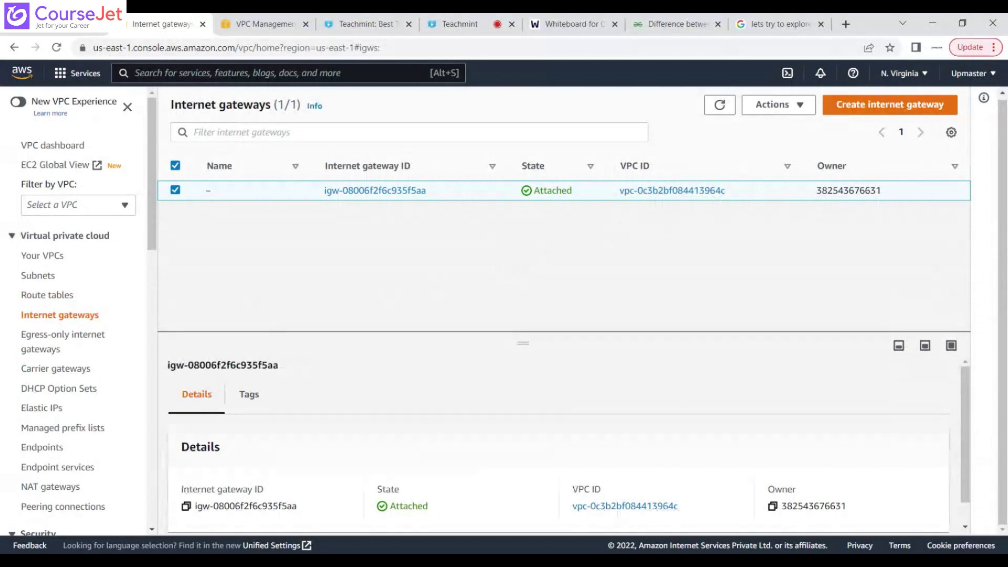
{"action": "left_click", "coordinate": [57, 260]}
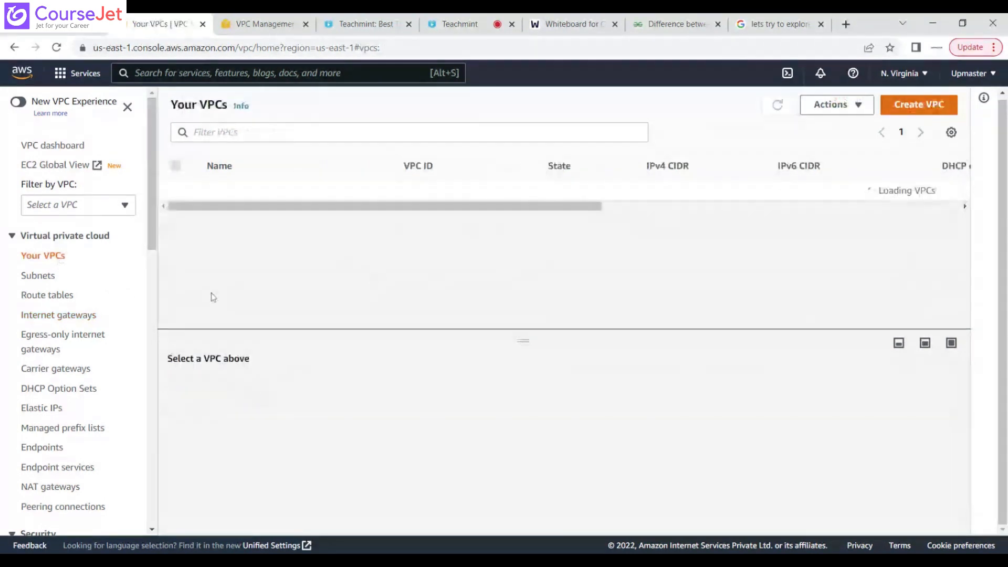
{"action": "left_click", "coordinate": [46, 275]}
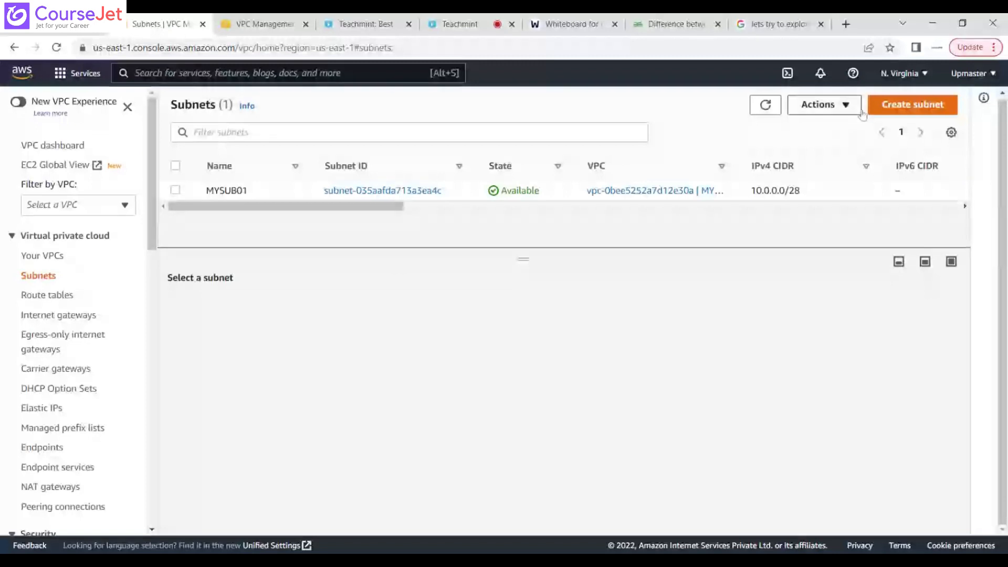
Step: Start a new subnet in MYVPC01 named MySUBNET02
{"action": "left_click", "coordinate": [924, 106]}
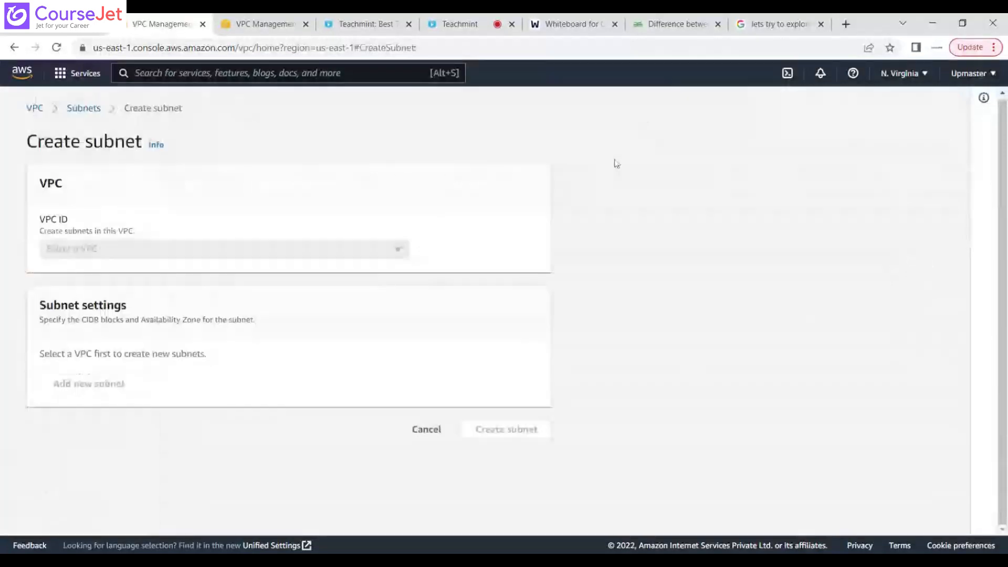
{"action": "left_click", "coordinate": [239, 249]}
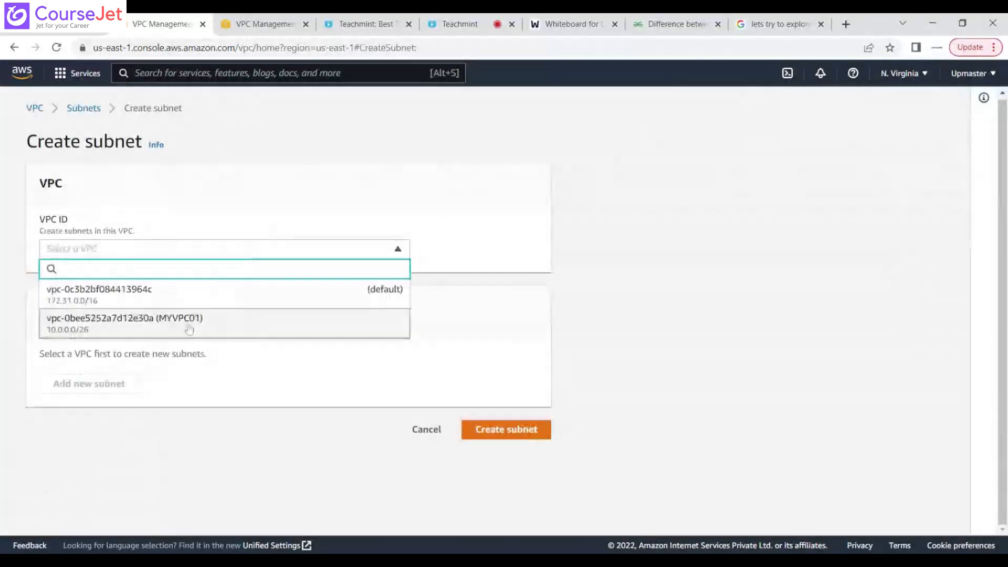
{"action": "left_click", "coordinate": [189, 329]}
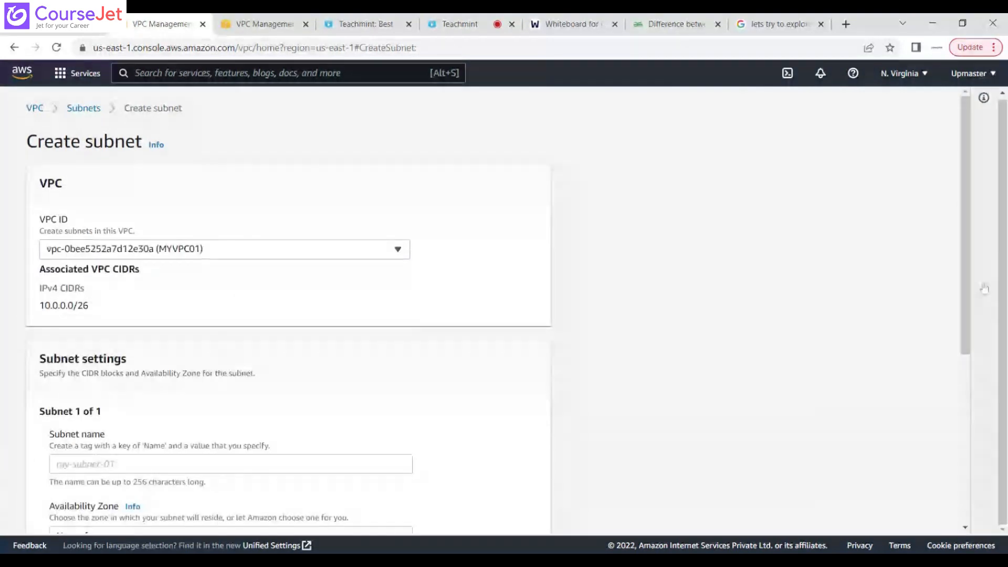
{"action": "scroll", "coordinate": [984, 288], "scroll_direction": "down", "scroll_amount": 3}
{"action": "left_click", "coordinate": [247, 279]}
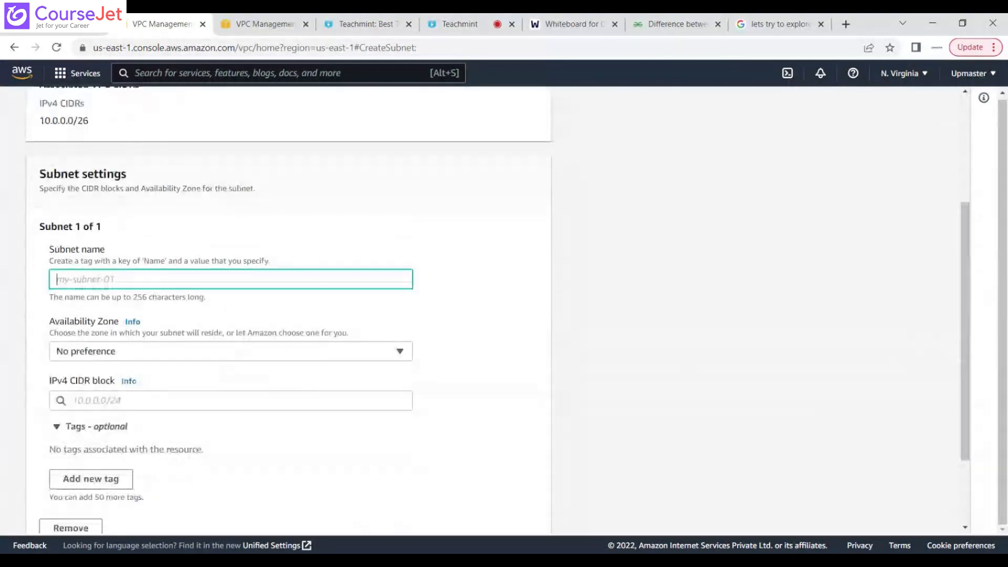
{"action": "type", "text": "MySU"}
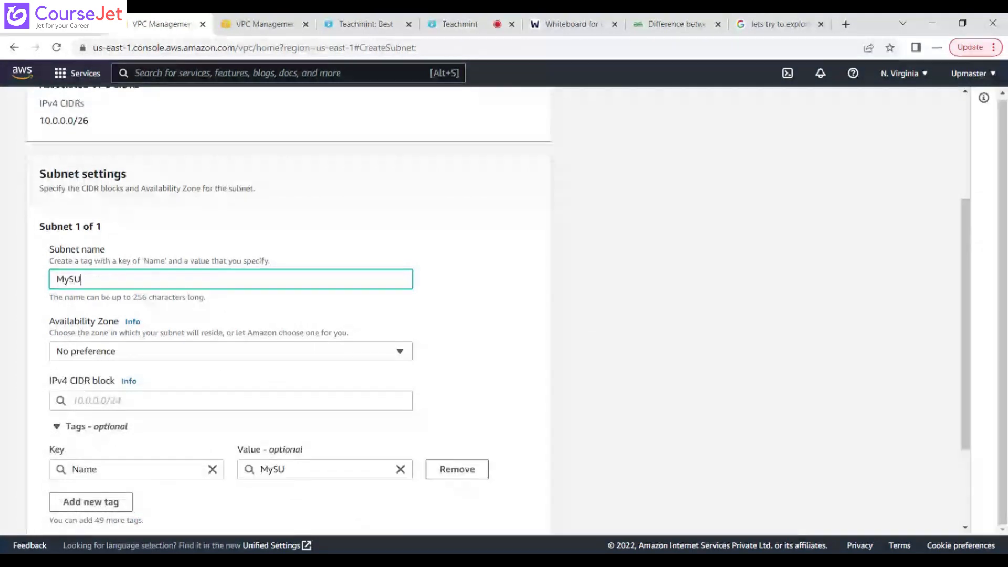
{"action": "type", "text": "B"}
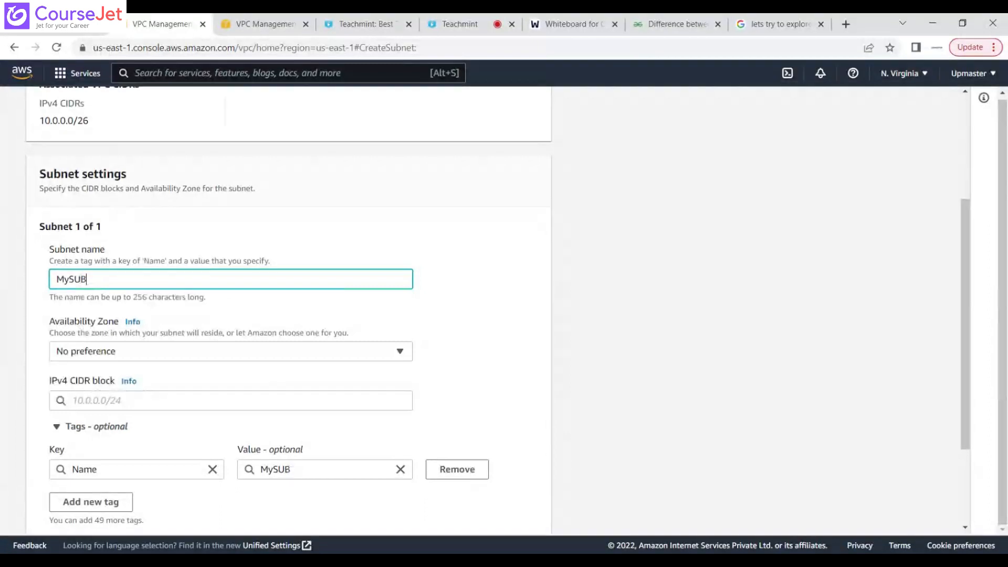
{"action": "type", "text": "NET01"}
{"action": "key", "text": "BackSpace"}
{"action": "type", "text": "2"}
Step: Enter 10.0.1.0/26 as the subnet's IPv4 CIDR block
{"action": "left_click", "coordinate": [158, 401]}
{"action": "type", "text": "10.0.0.0"}
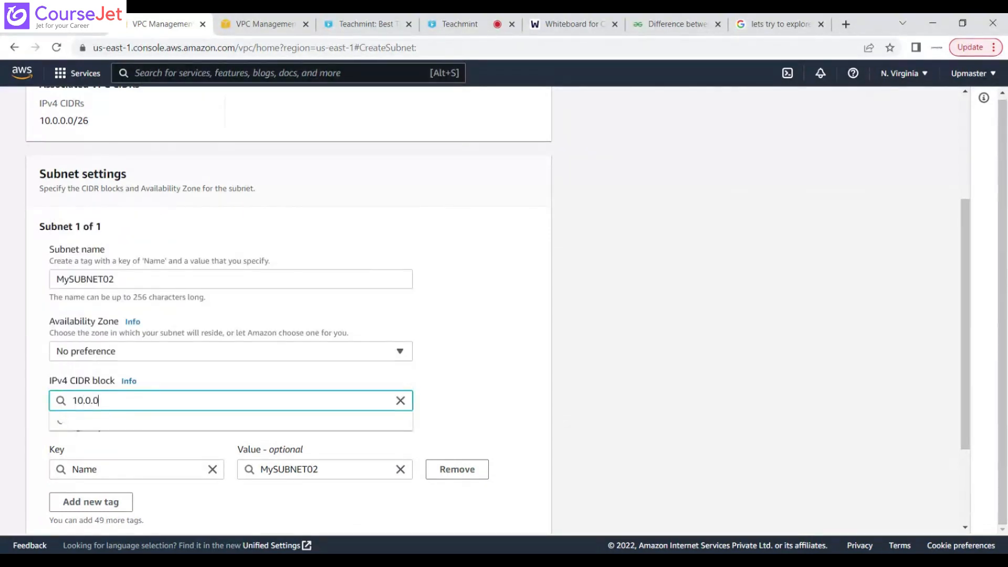
{"action": "key", "text": "BackSpace"}
{"action": "key", "text": "BackSpace"}
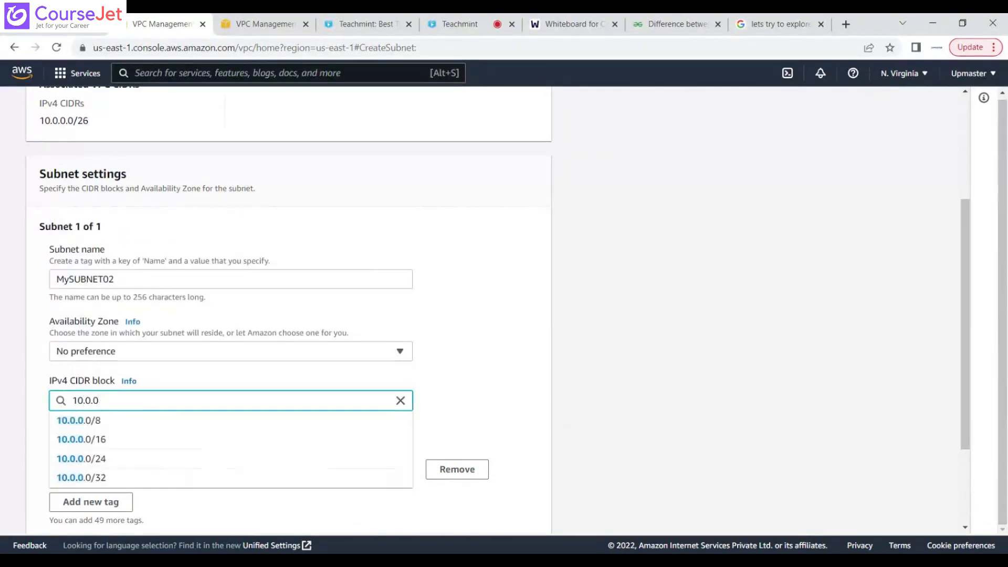
{"action": "key", "text": "BackSpace"}
{"action": "type", "text": "10"}
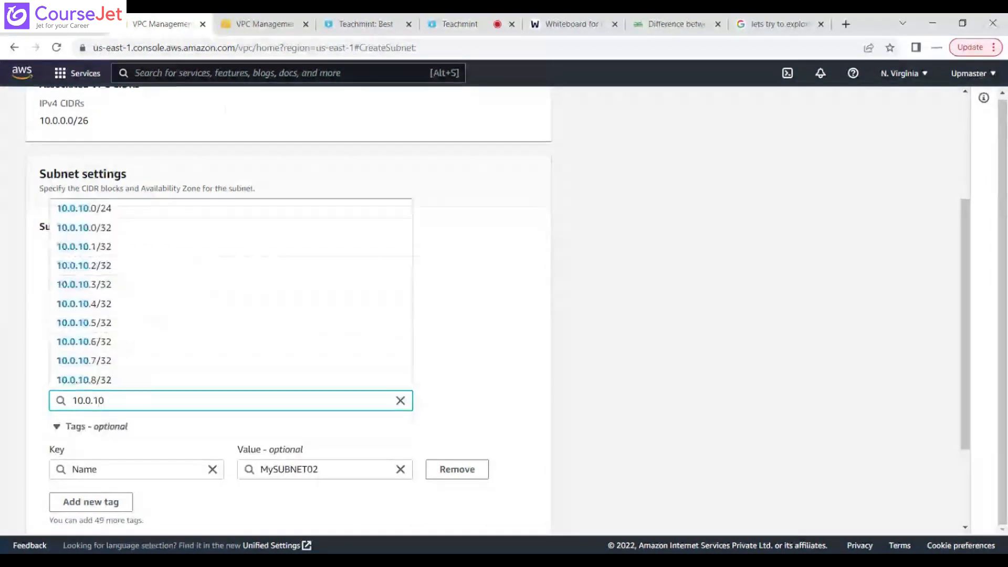
{"action": "key", "text": "BackSpace"}
{"action": "type", "text": ".0"}
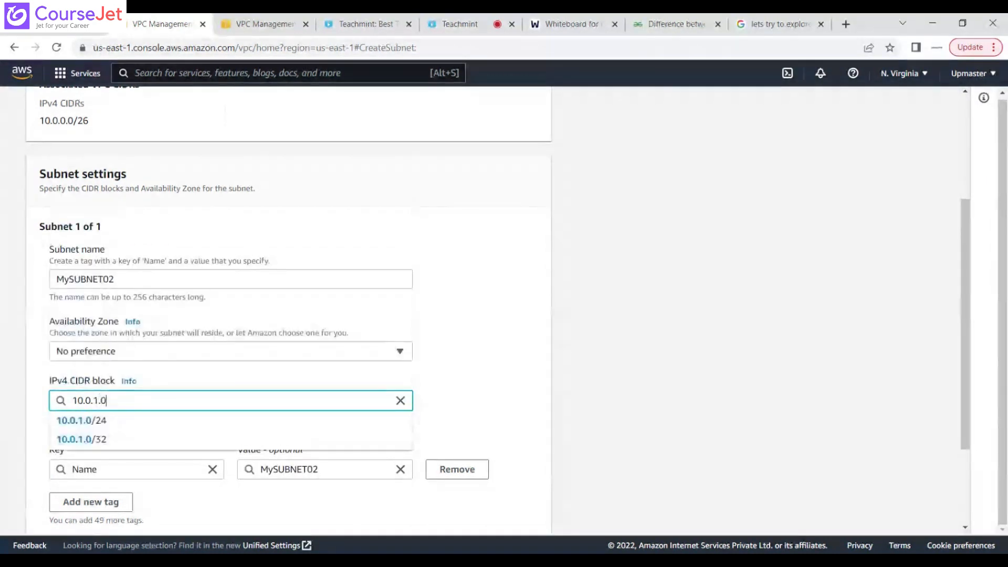
{"action": "type", "text": "\\"}
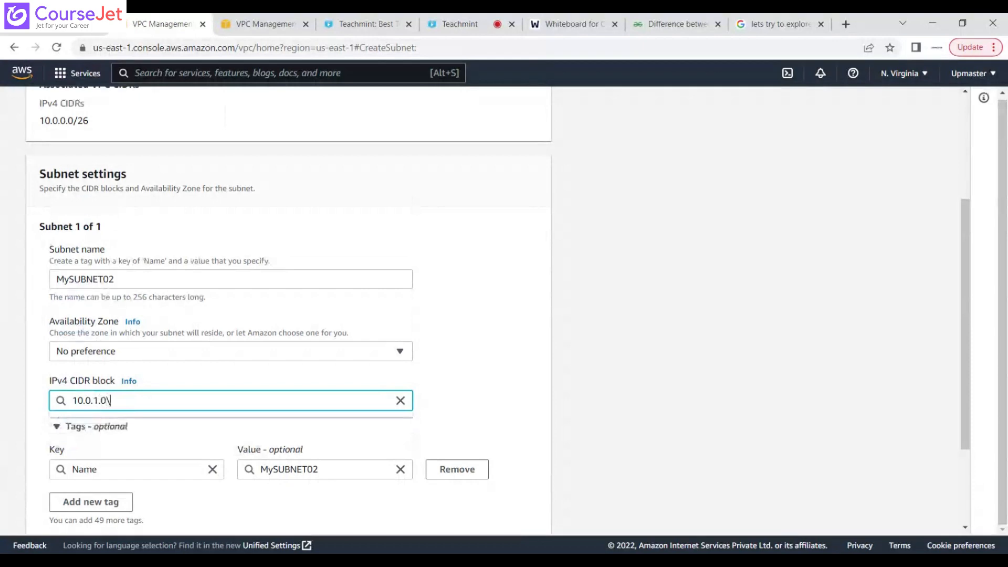
{"action": "key", "text": "BackSpace"}
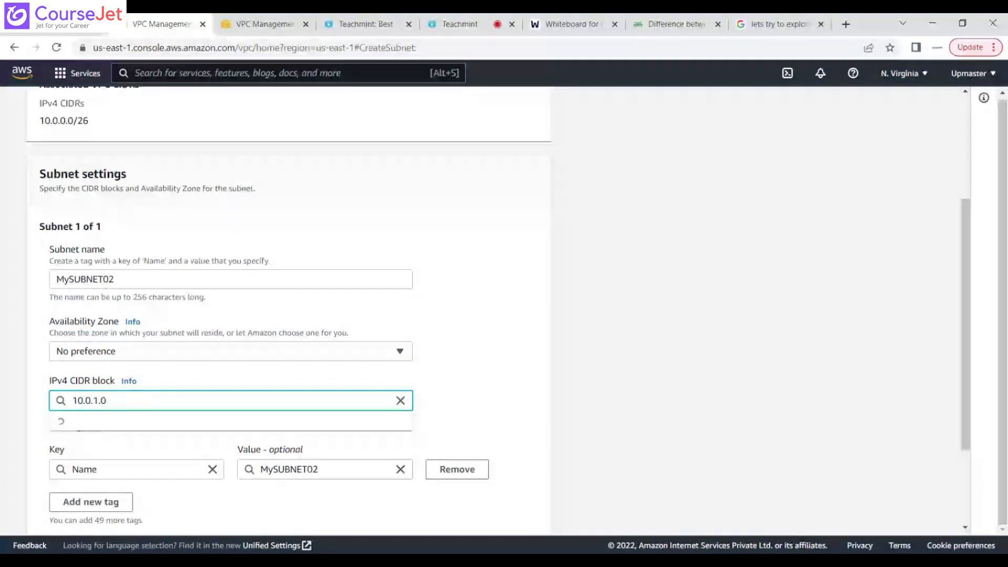
{"action": "type", "text": "/"}
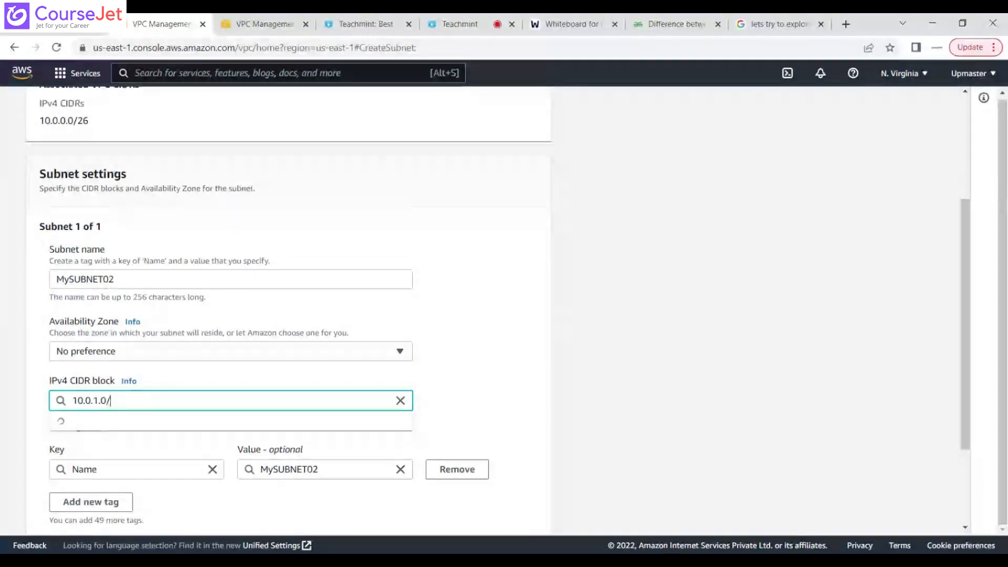
{"action": "type", "text": "26"}
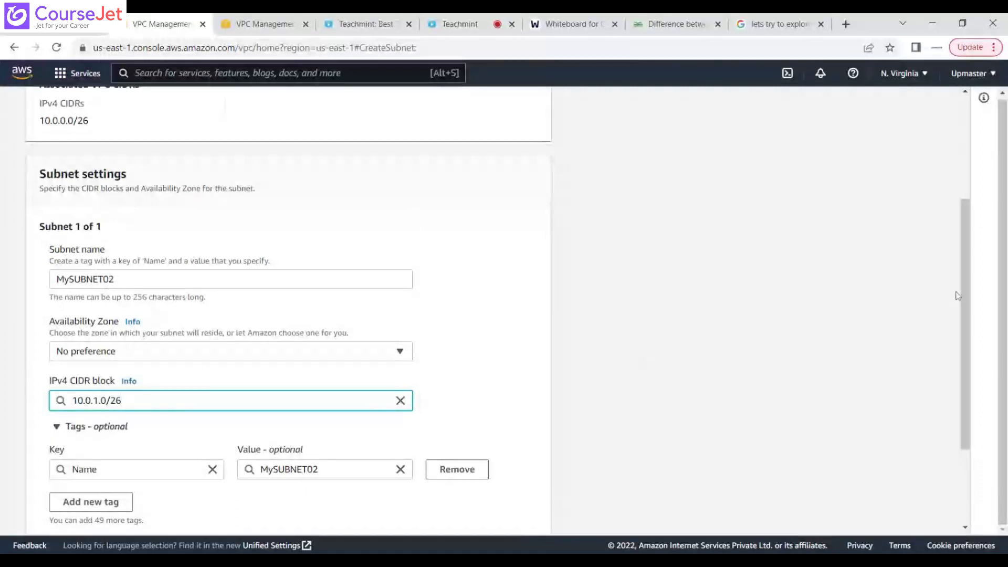
Step: Submit MySUBNET02 with CIDR 10.0.1.0/28, which is rejected as outside the VPC's 10.0.0.0/26
{"action": "left_click_drag", "start_coordinate": [956, 295], "coordinate": [972, 369]}
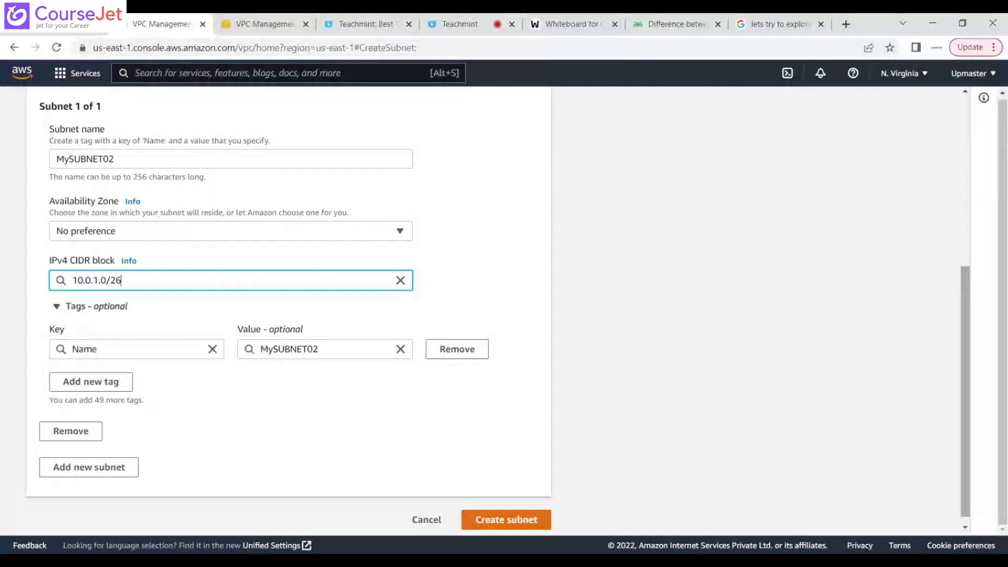
{"action": "scroll", "coordinate": [815, 258], "scroll_direction": "up", "scroll_amount": 3}
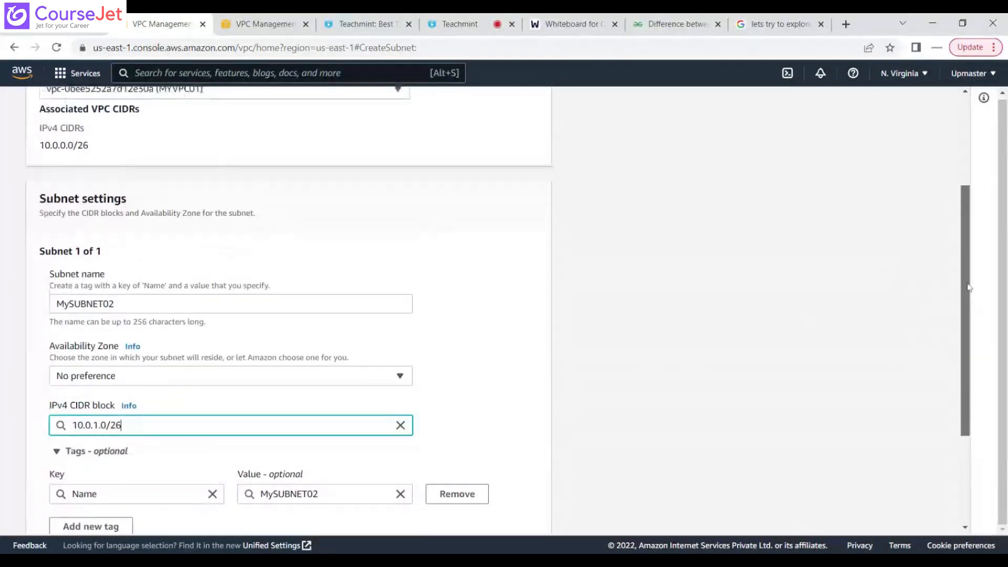
{"action": "left_click_drag", "start_coordinate": [97, 162], "coordinate": [23, 164]}
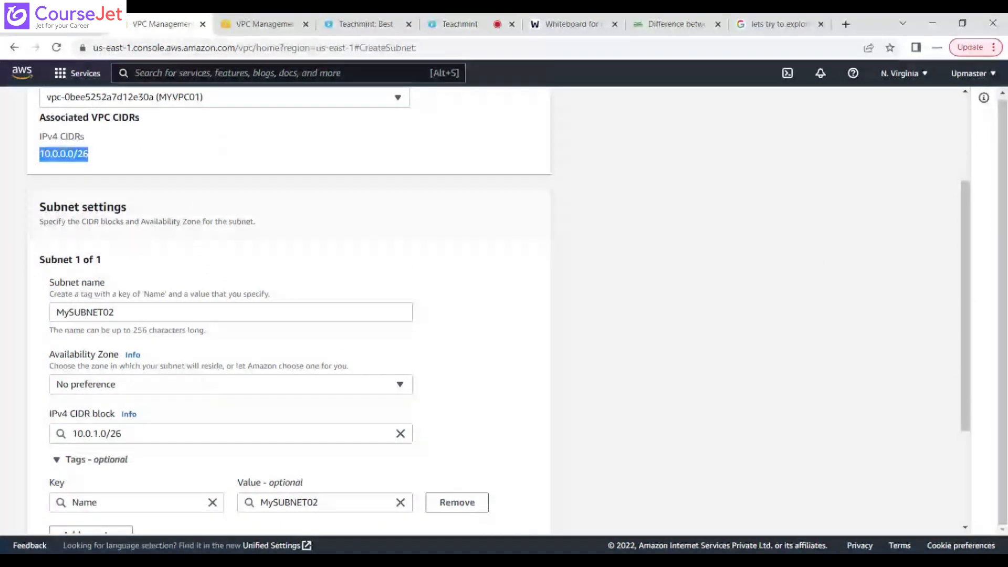
{"action": "left_click", "coordinate": [124, 434]}
{"action": "key", "text": "BackSpace"}
{"action": "type", "text": "/2"}
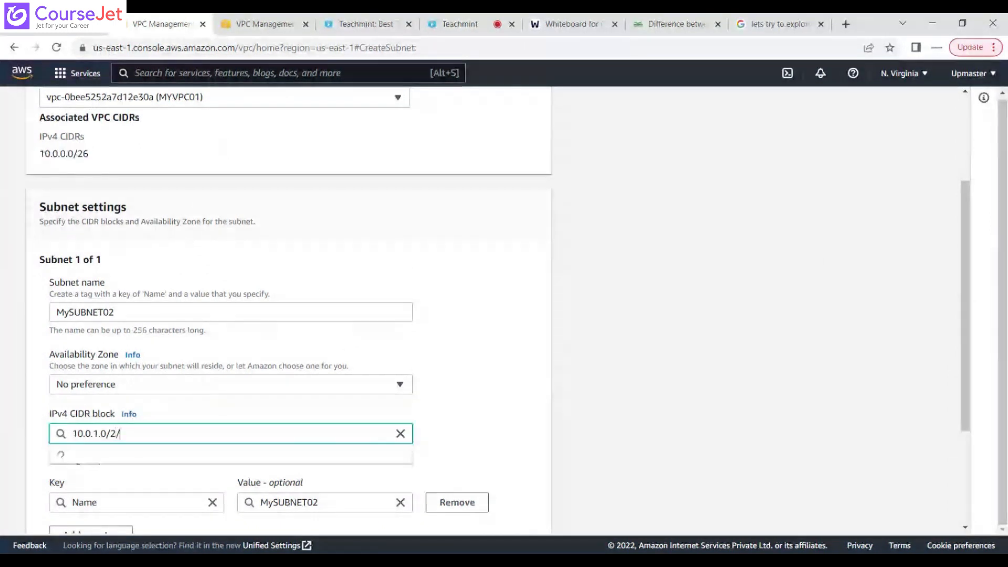
{"action": "type", "text": "8"}
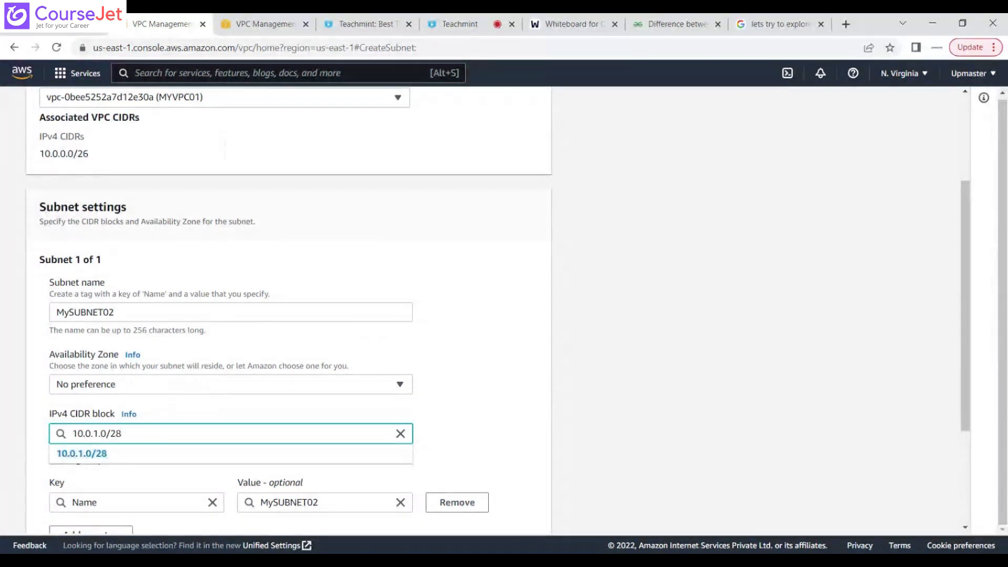
{"action": "left_click", "coordinate": [143, 458]}
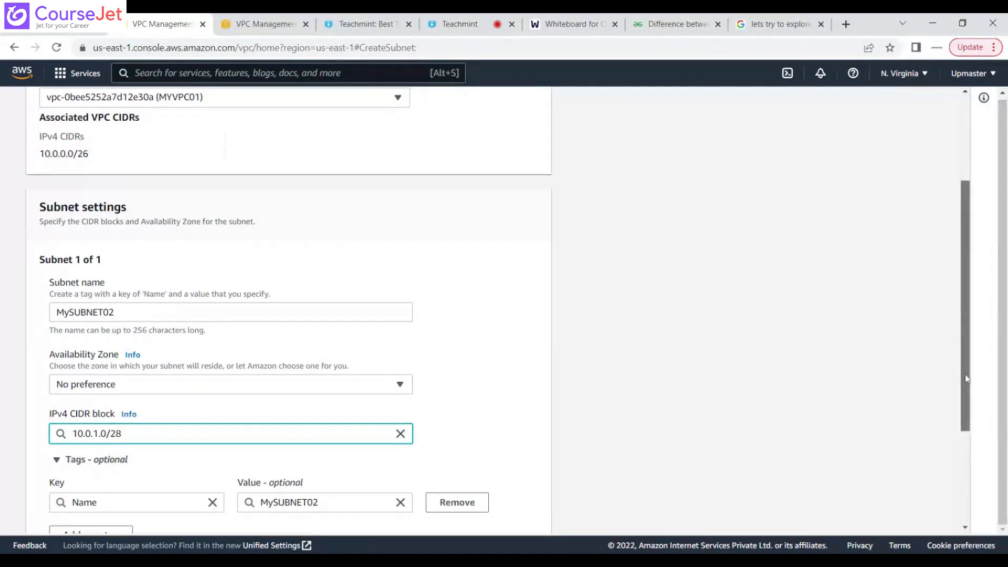
{"action": "left_click_drag", "start_coordinate": [965, 373], "coordinate": [969, 478]}
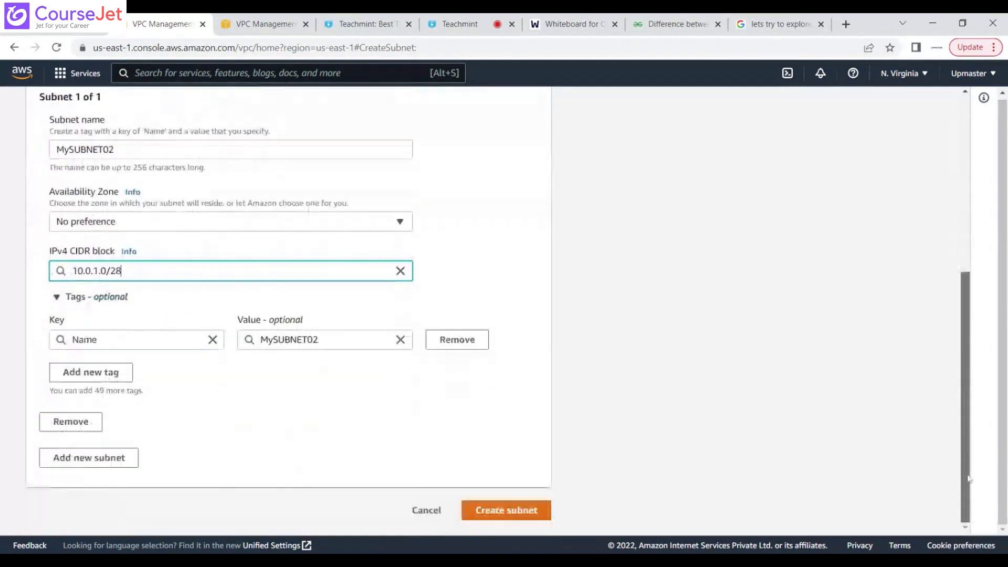
{"action": "left_click", "coordinate": [522, 511]}
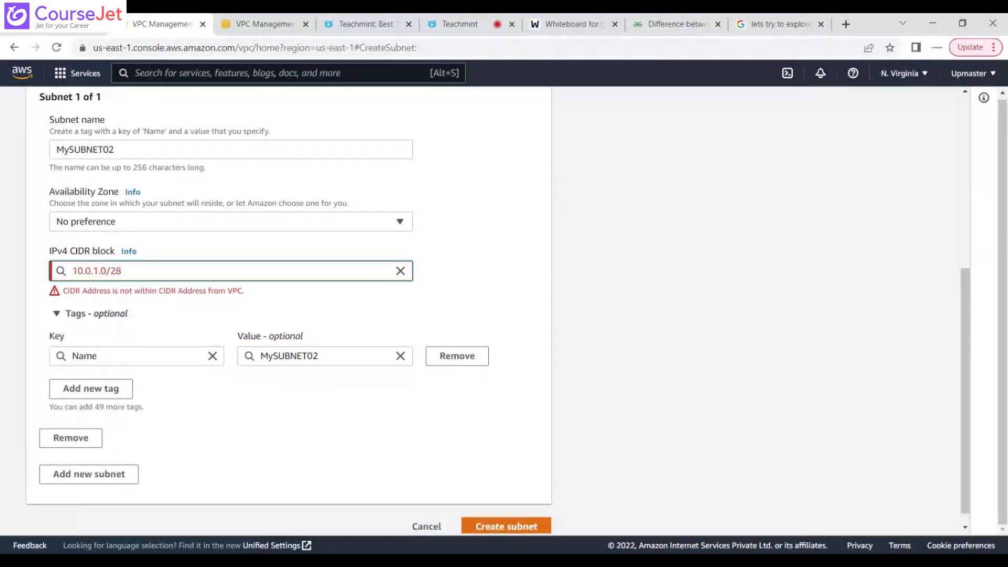
Step: Re-enter the subnet CIDR as 10.0.0.0/28, flagged as overlapping the existing 10.0.0.0/28 subnet
{"action": "key", "text": "BackSpace"}
{"action": "key", "text": "BackSpace"}
{"action": "key", "text": "BackSpace"}
{"action": "key", "text": "BackSpace"}
{"action": "key", "text": "BackSpace"}
{"action": "key", "text": "BackSpace"}
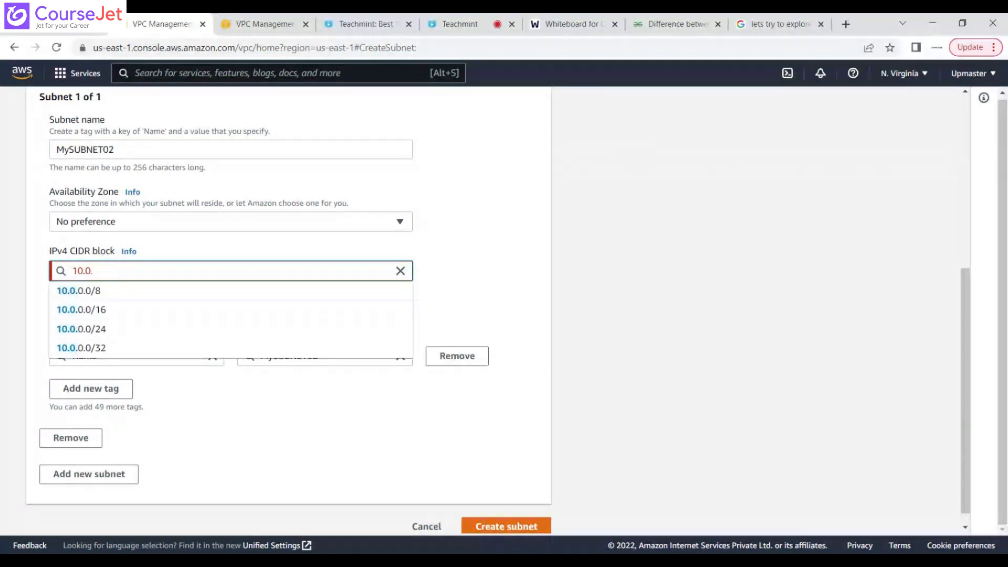
{"action": "type", "text": "0"}
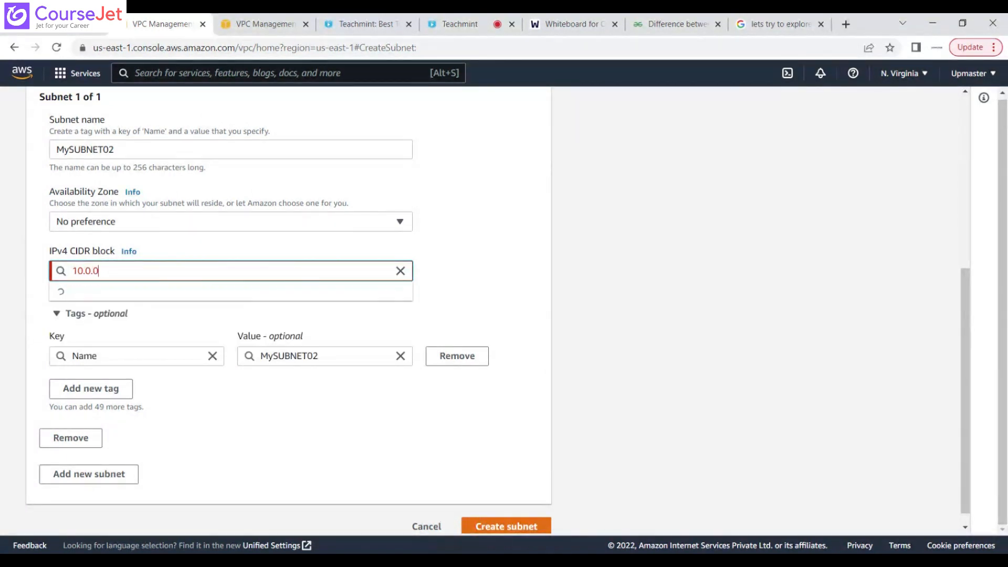
{"action": "type", "text": ".0"}
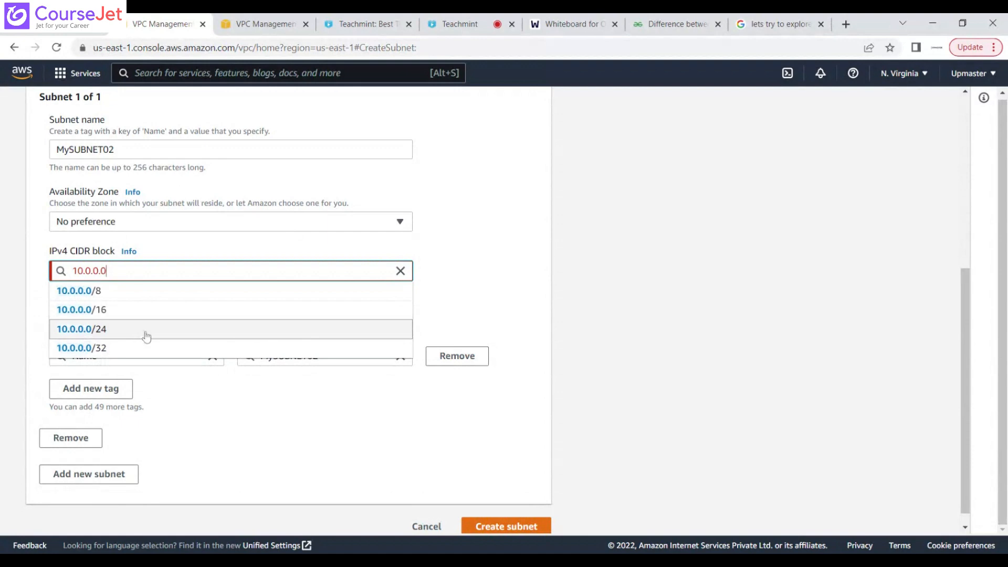
{"action": "type", "text": "/26"}
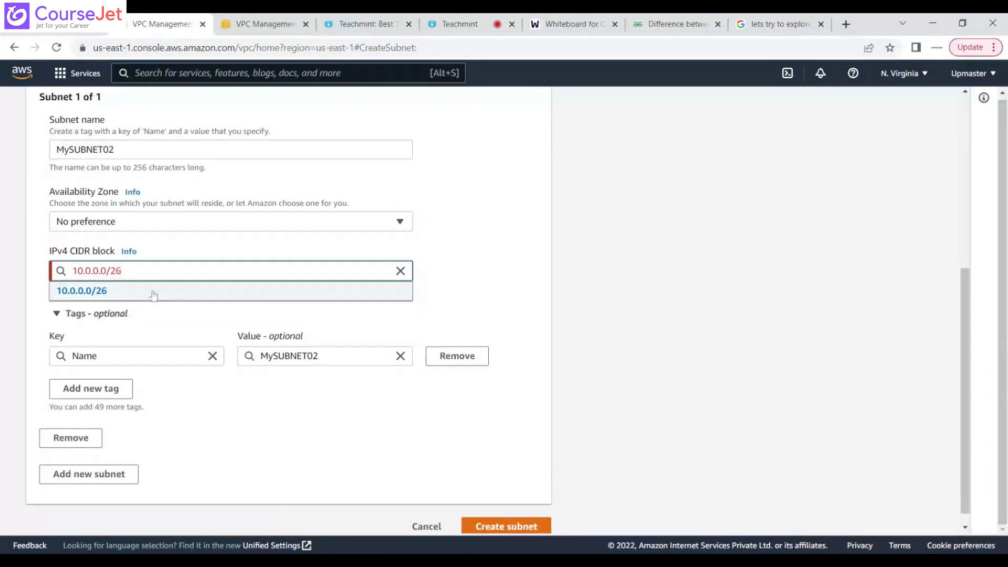
{"action": "key", "text": "BackSpace"}
{"action": "type", "text": "8"}
{"action": "left_click", "coordinate": [424, 315]}
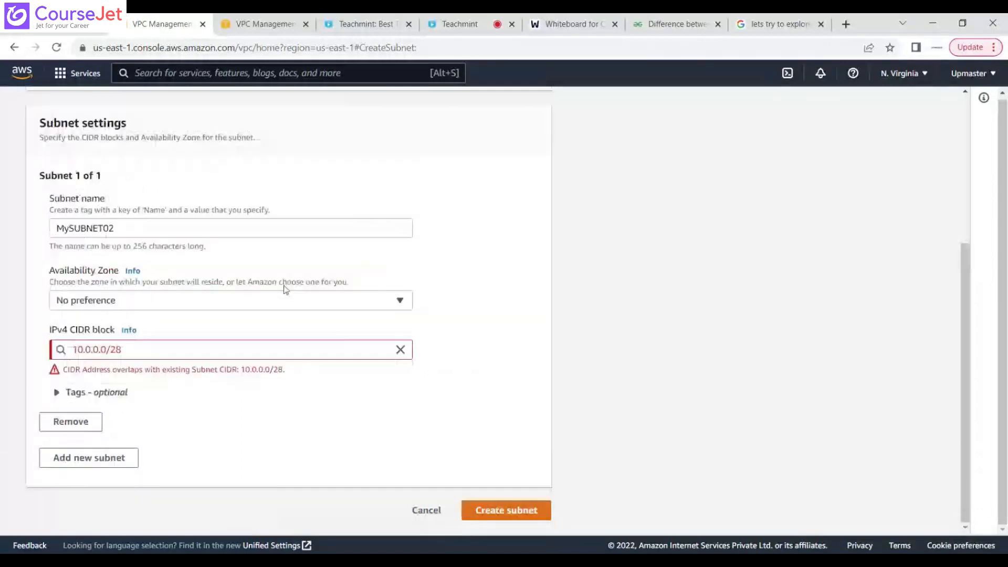
Step: Change the CIDR prefix to 10.0.0.0/32 and expand Tags; it still overlaps 10.0.0.0/28
{"action": "left_click", "coordinate": [244, 344]}
{"action": "key", "text": "BackSpace"}
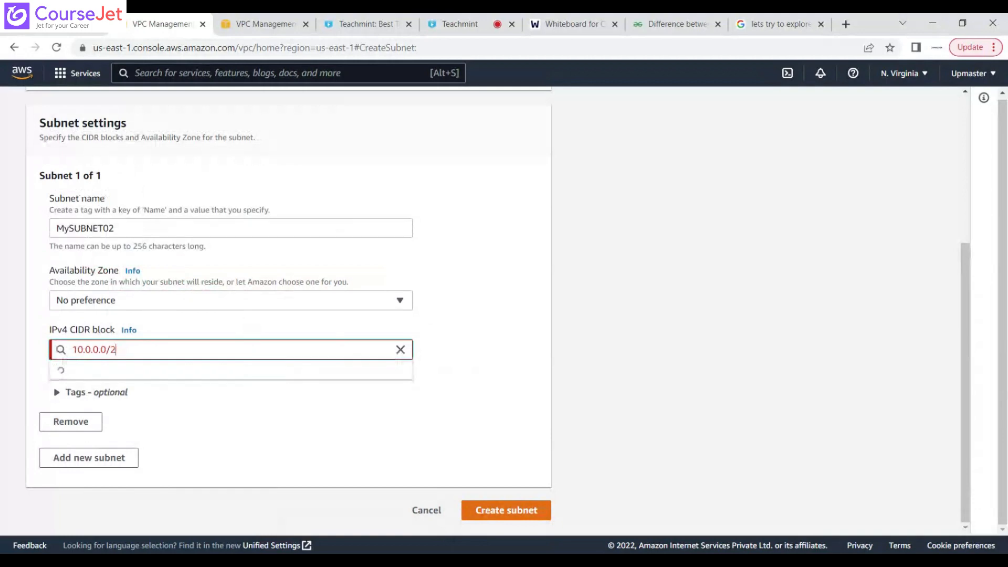
{"action": "key", "text": "BackSpace"}
{"action": "type", "text": "32"}
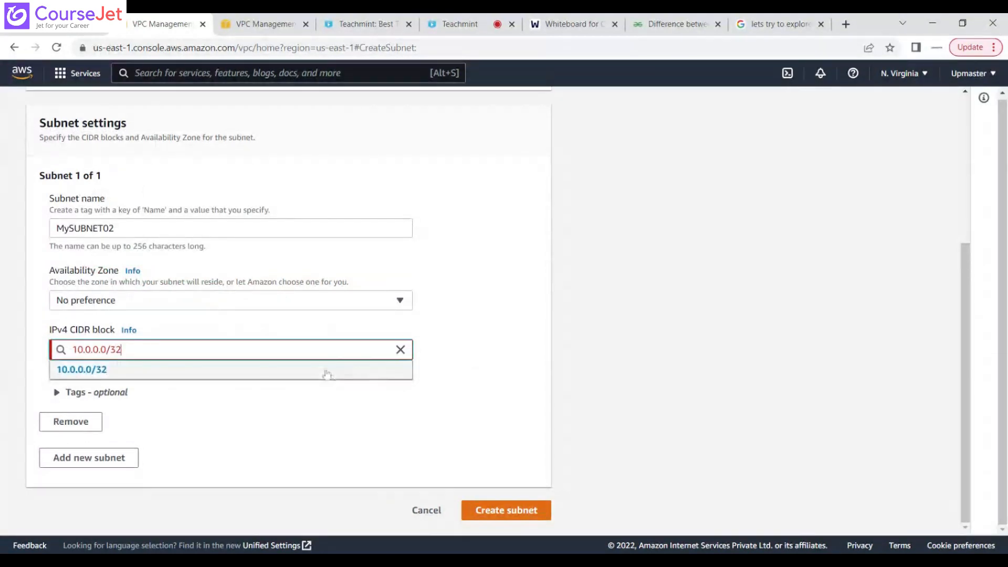
{"action": "left_click", "coordinate": [328, 372]}
{"action": "left_click", "coordinate": [431, 389]}
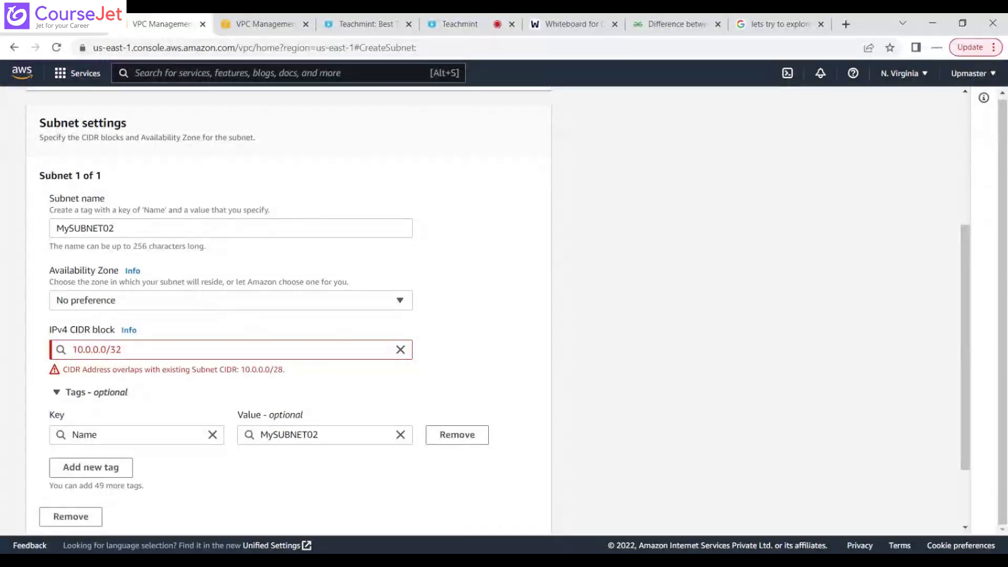
{"action": "left_click", "coordinate": [122, 349]}
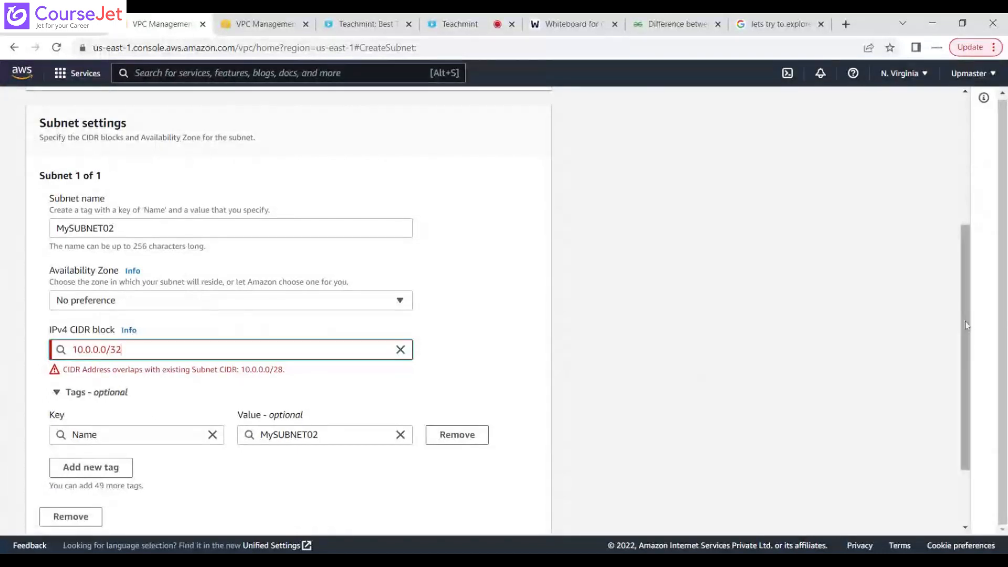
{"action": "left_click_drag", "start_coordinate": [970, 322], "coordinate": [945, 156]}
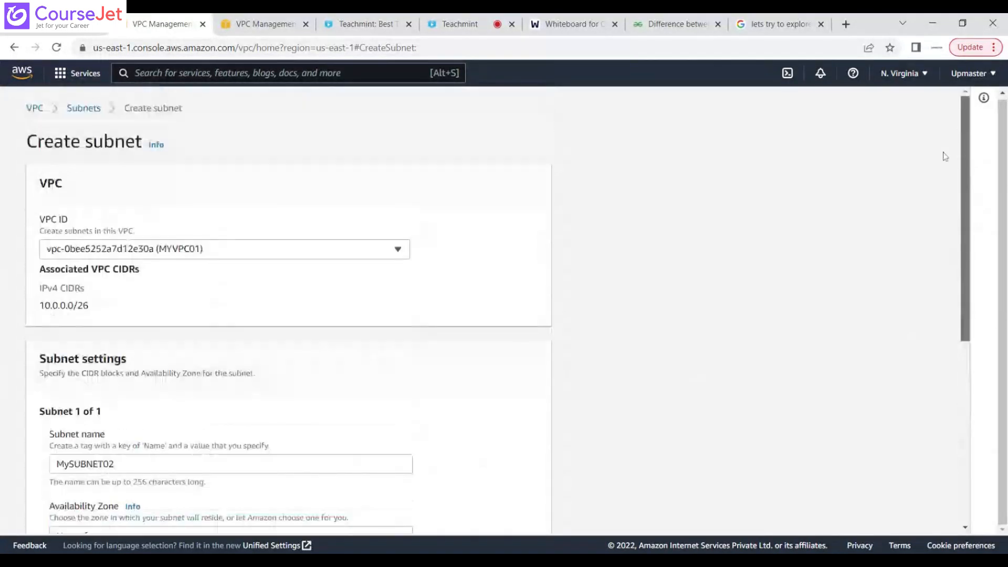
Step: Abandon the subnet form, go to Your VPCs, and start a new VPC
{"action": "left_click", "coordinate": [79, 113]}
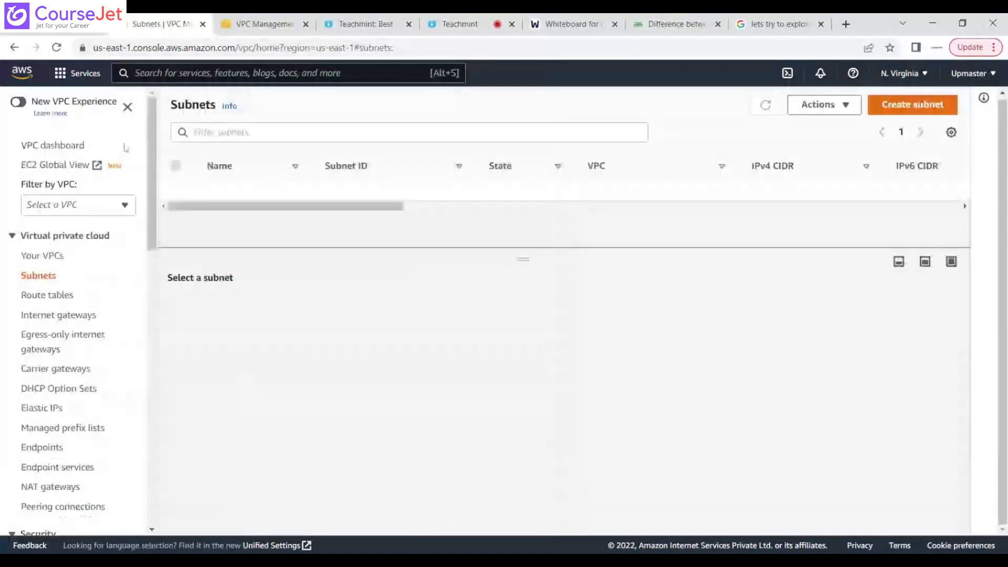
{"action": "left_click", "coordinate": [42, 255]}
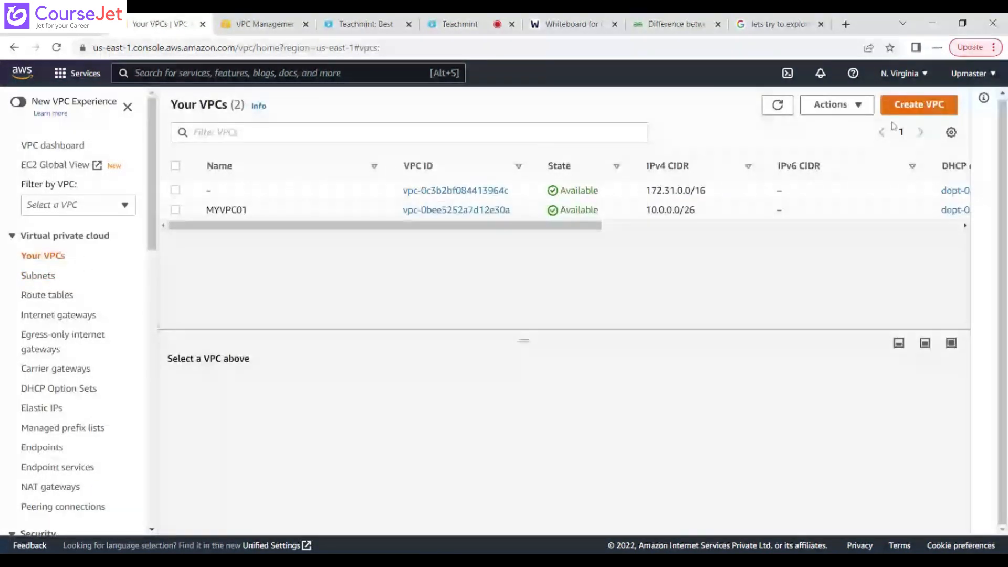
{"action": "left_click", "coordinate": [896, 106]}
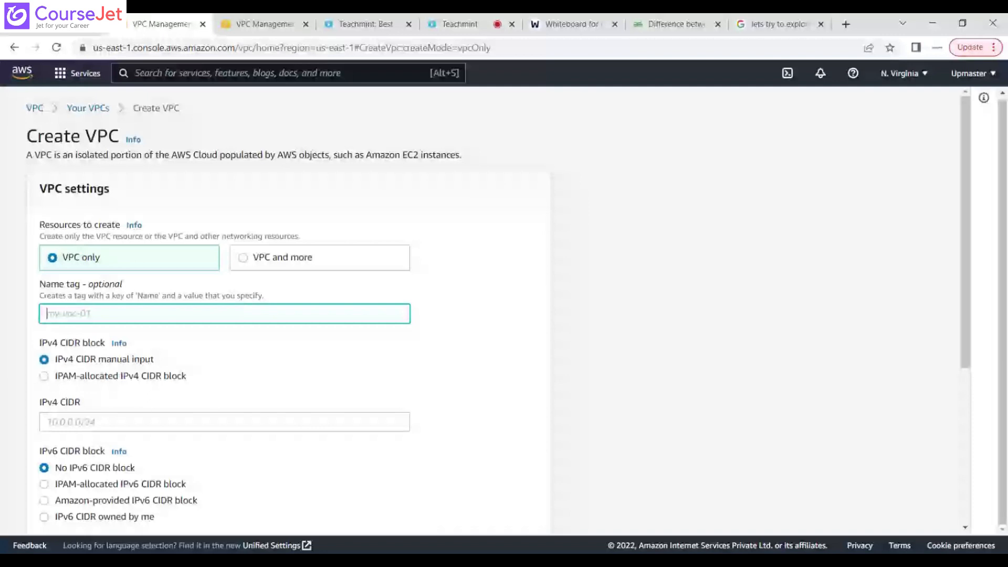
Step: Enter Name tag myvpc02 with IPv4 CIDR 10.0.1.0/26 and submit Create VPC
{"action": "type", "text": "my"}
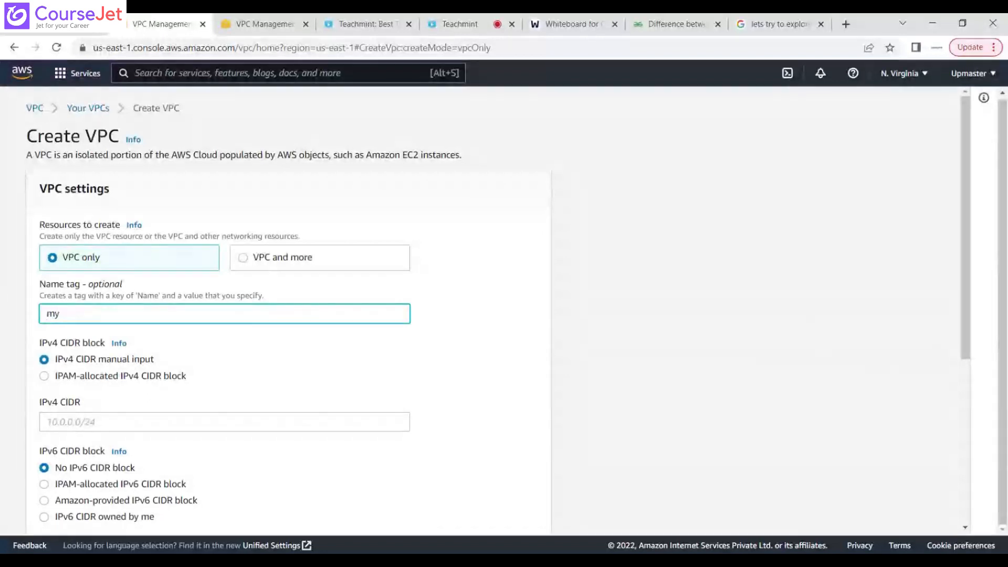
{"action": "type", "text": "vpc02"}
{"action": "left_click", "coordinate": [95, 422]}
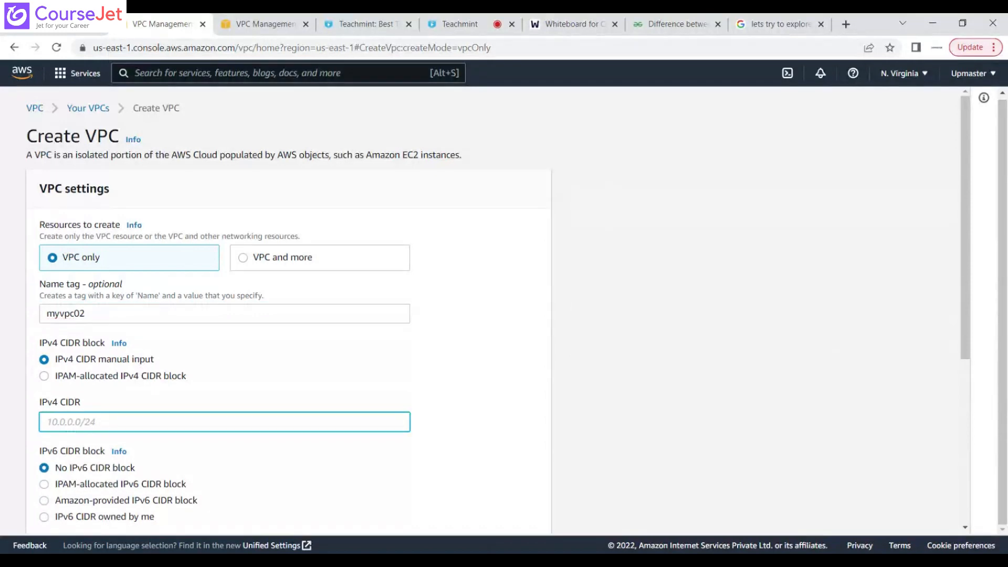
{"action": "type", "text": "10.0.0.1"}
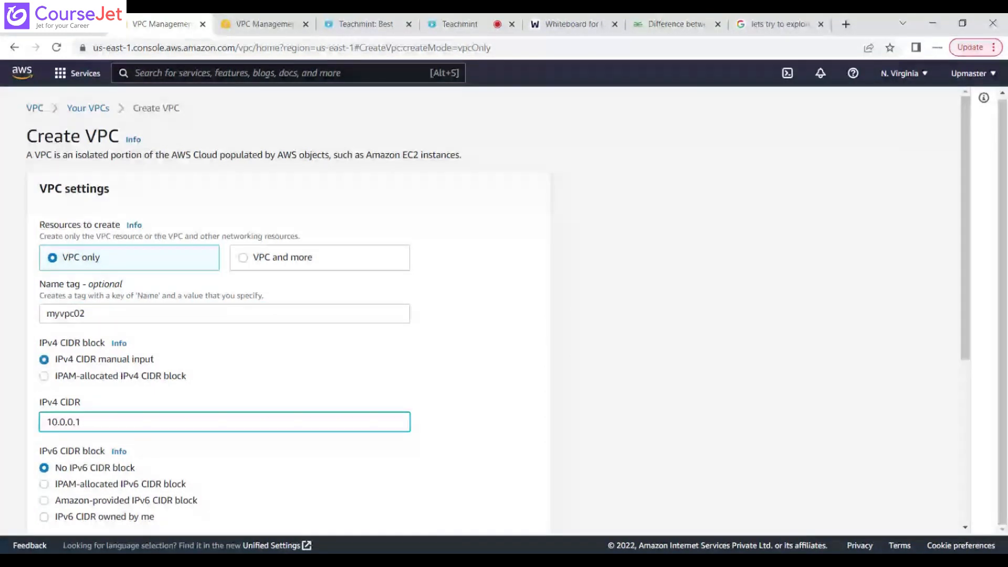
{"action": "key", "text": "BackSpace"}
{"action": "key", "text": "BackSpace"}
{"action": "key", "text": "BackSpace"}
{"action": "type", "text": "1.0/"}
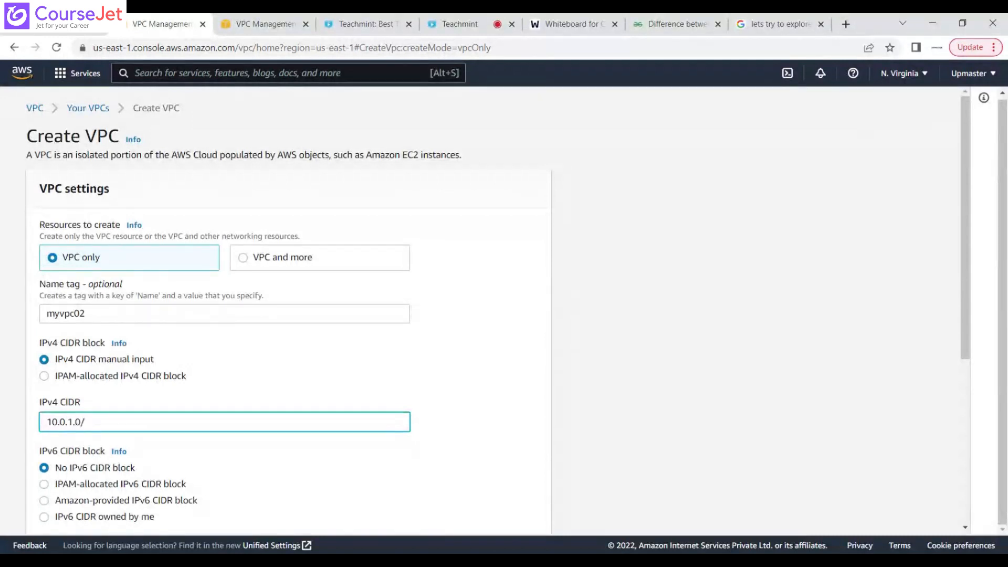
{"action": "type", "text": "26"}
{"action": "left_click_drag", "start_coordinate": [964, 287], "coordinate": [970, 444]}
{"action": "left_click", "coordinate": [814, 495]}
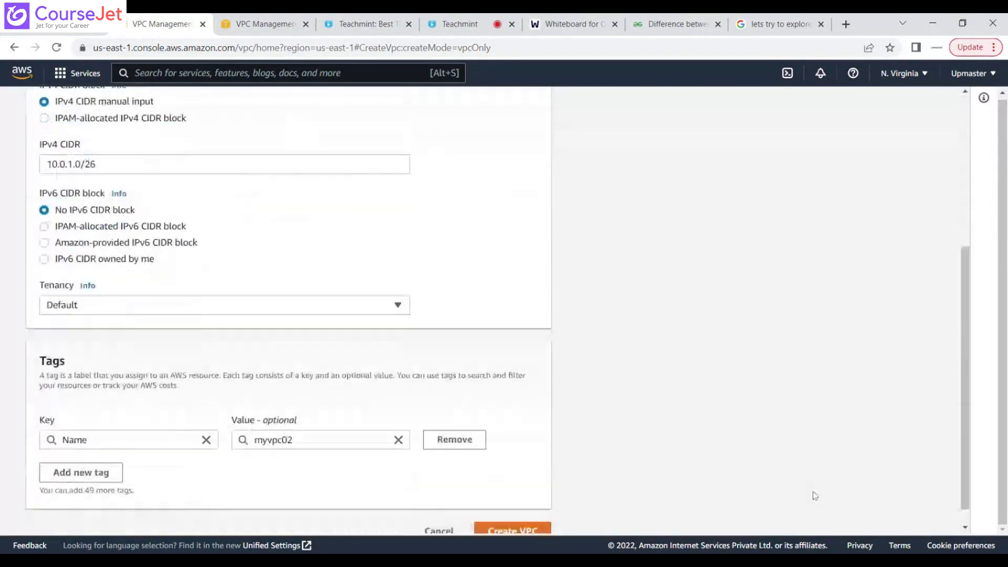
{"action": "scroll", "coordinate": [537, 524], "scroll_direction": "down", "scroll_amount": 1}
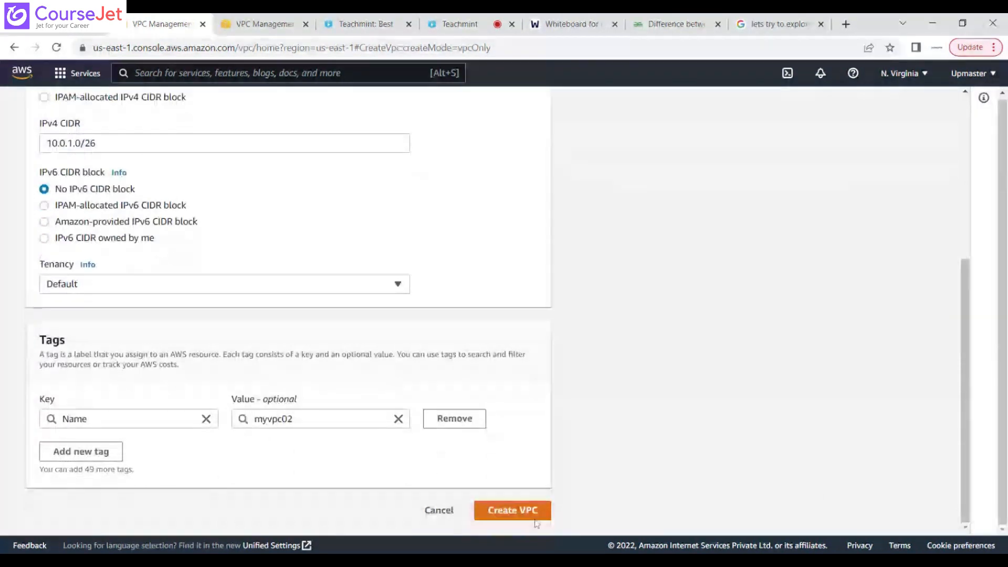
{"action": "left_click", "coordinate": [535, 519]}
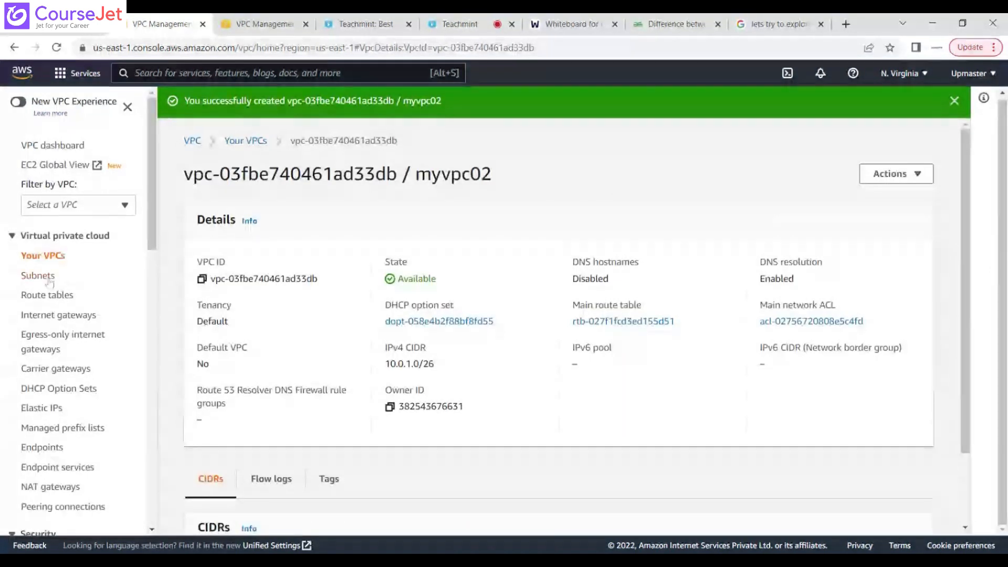
Step: Start a new subnet in myvpc02 and name it mysubnet02
{"action": "left_click", "coordinate": [49, 281]}
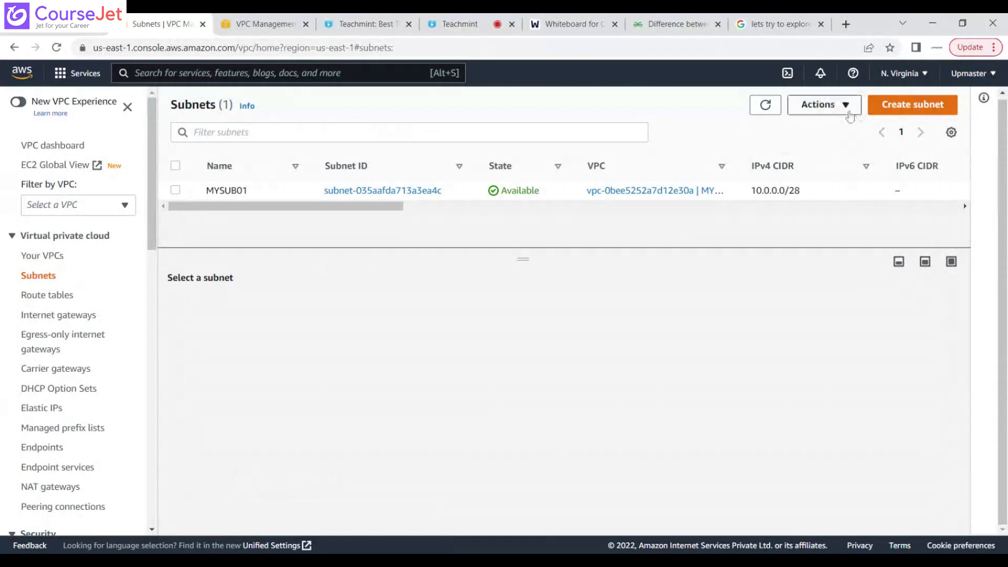
{"action": "left_click", "coordinate": [887, 109]}
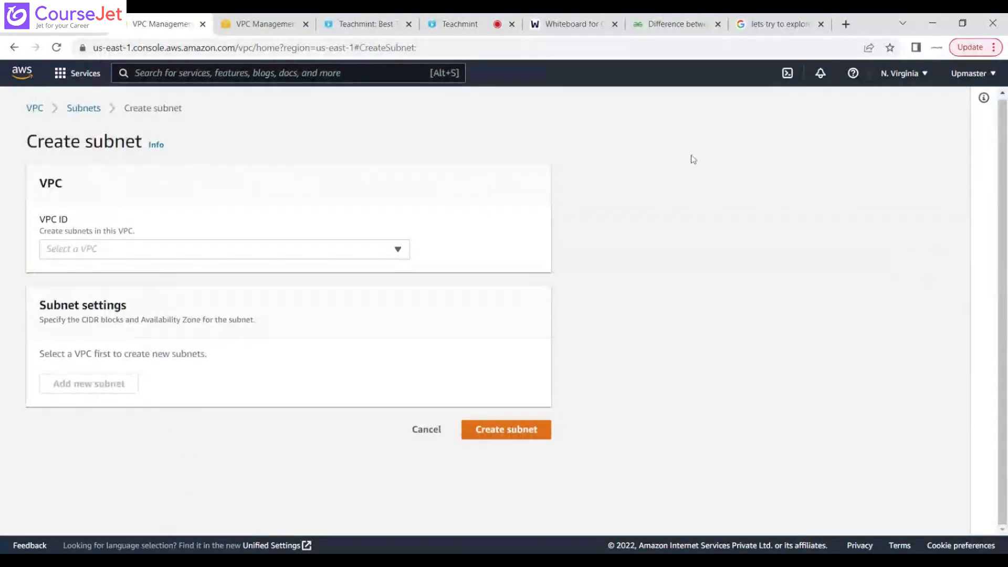
{"action": "left_click", "coordinate": [268, 248]}
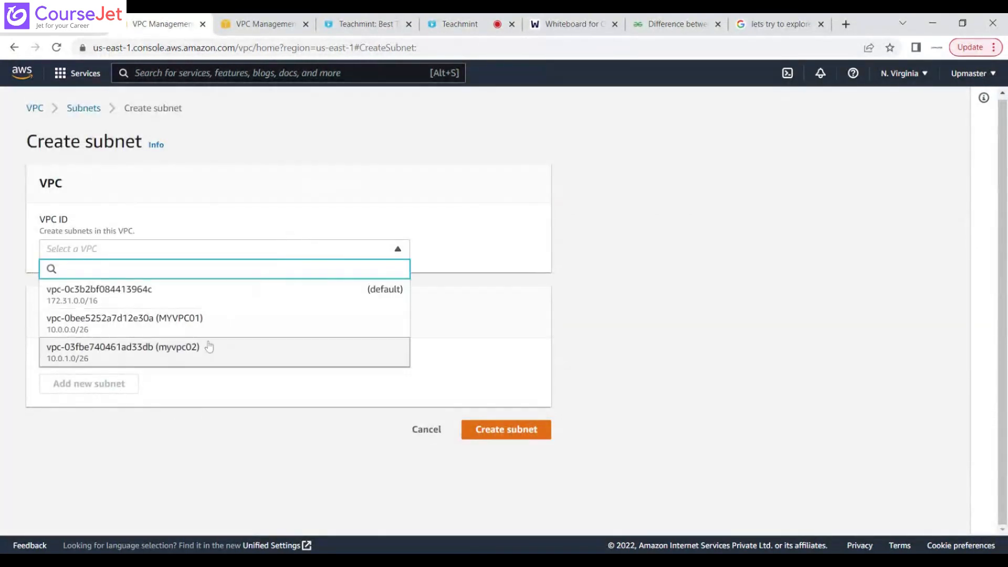
{"action": "left_click", "coordinate": [205, 347]}
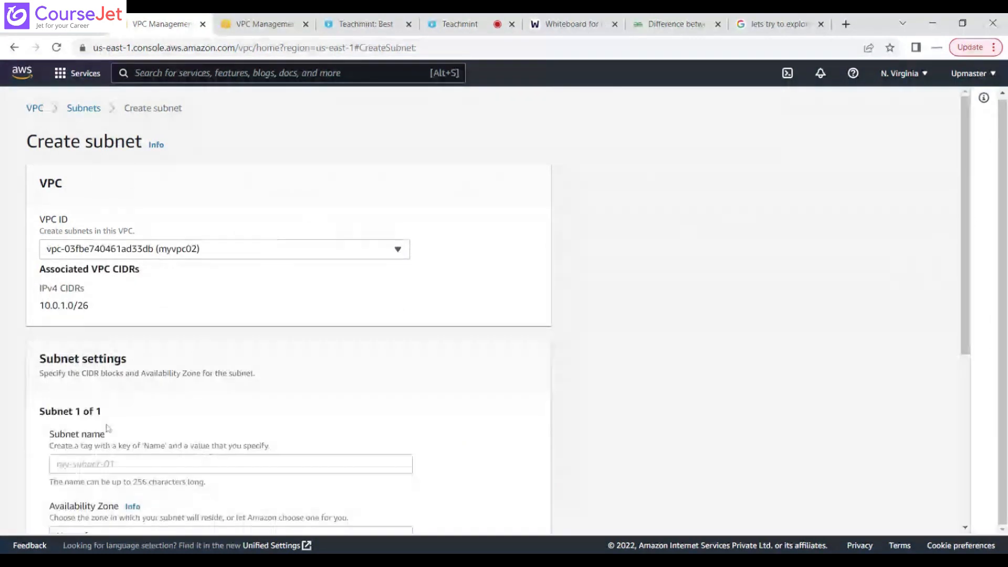
{"action": "left_click", "coordinate": [110, 464]}
{"action": "type", "text": "mysubne"}
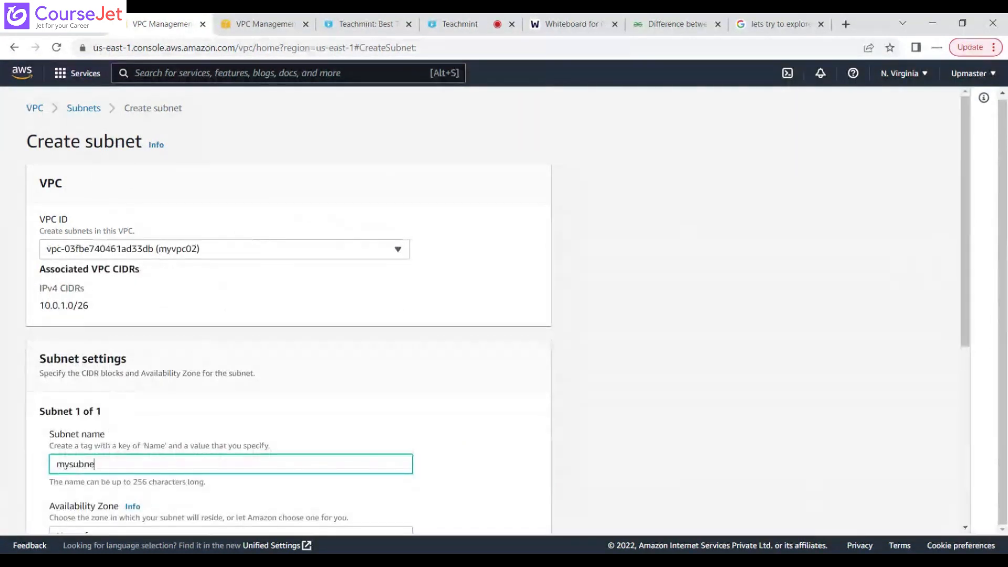
{"action": "type", "text": "t02"}
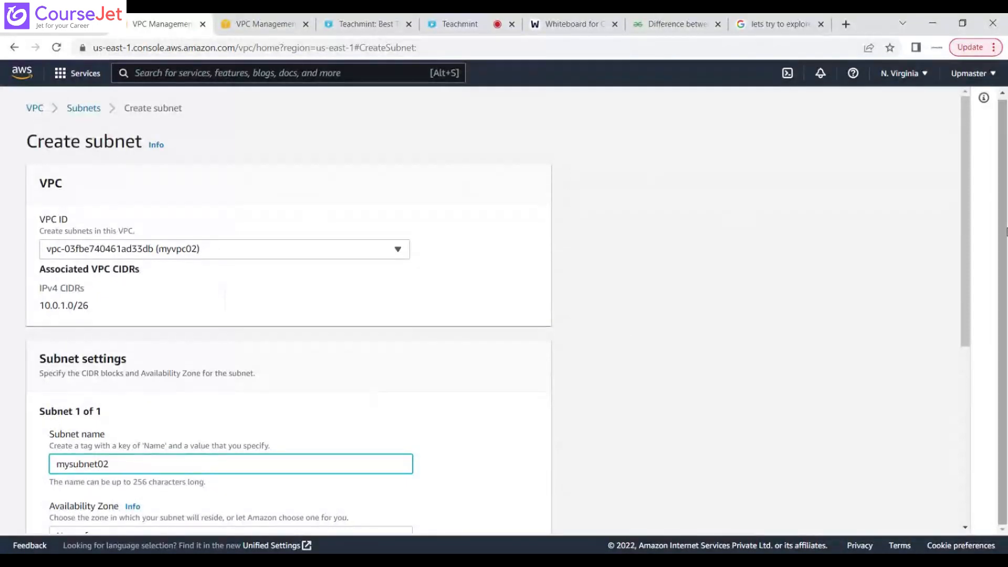
Step: Give mysubnet02 the IPv4 CIDR block 10.0.1.0/26 and create it
{"action": "scroll", "coordinate": [657, 377], "scroll_direction": "down", "scroll_amount": 3}
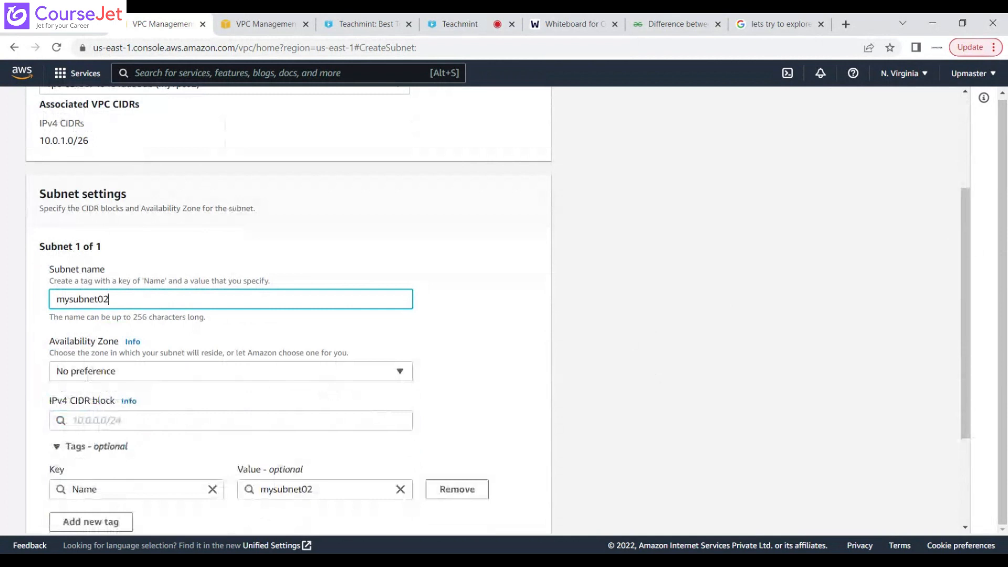
{"action": "left_click", "coordinate": [99, 421]}
{"action": "type", "text": "10.0.0"}
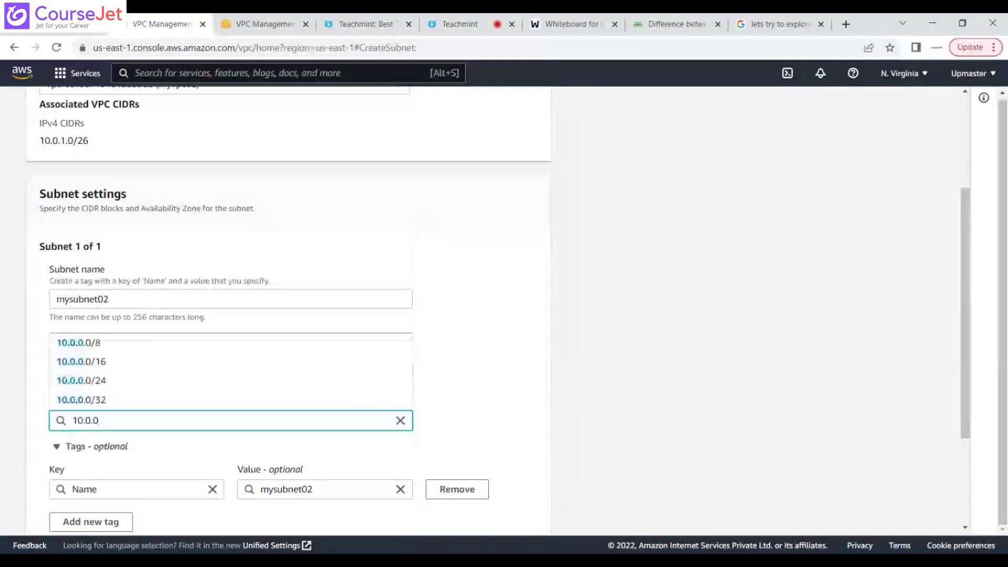
{"action": "key", "text": "BackSpace"}
{"action": "type", "text": "1.0/"}
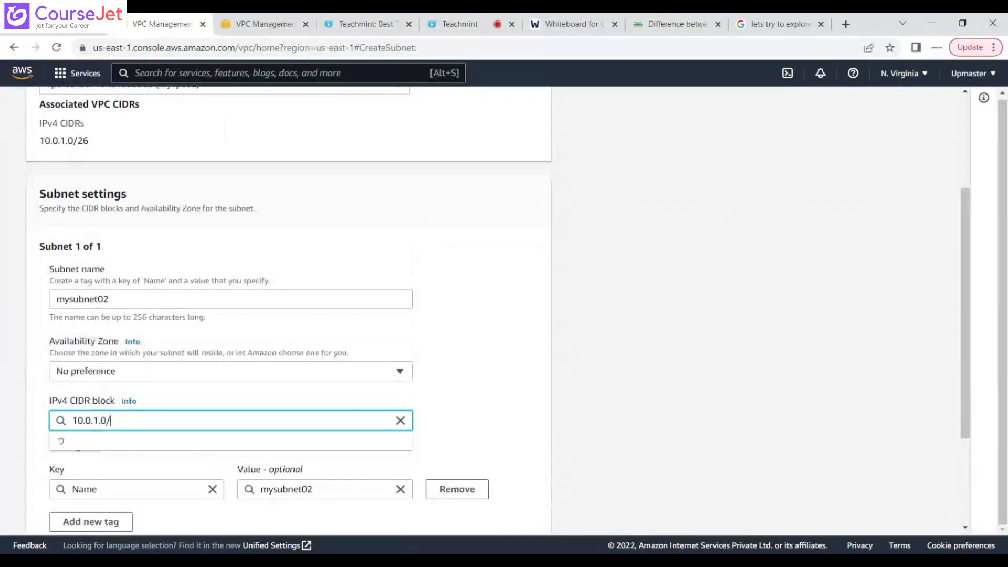
{"action": "type", "text": "26"}
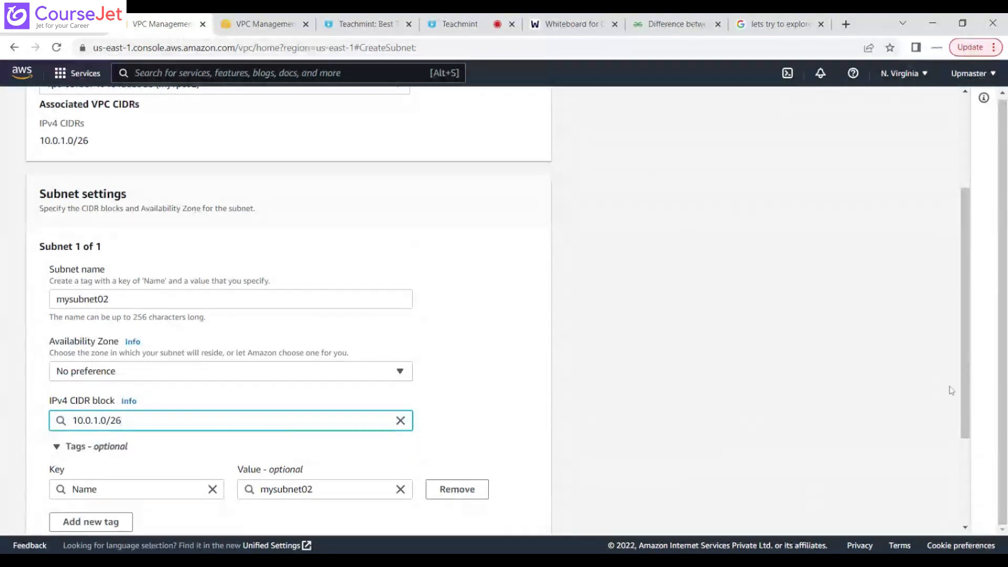
{"action": "left_click_drag", "start_coordinate": [967, 401], "coordinate": [903, 484]}
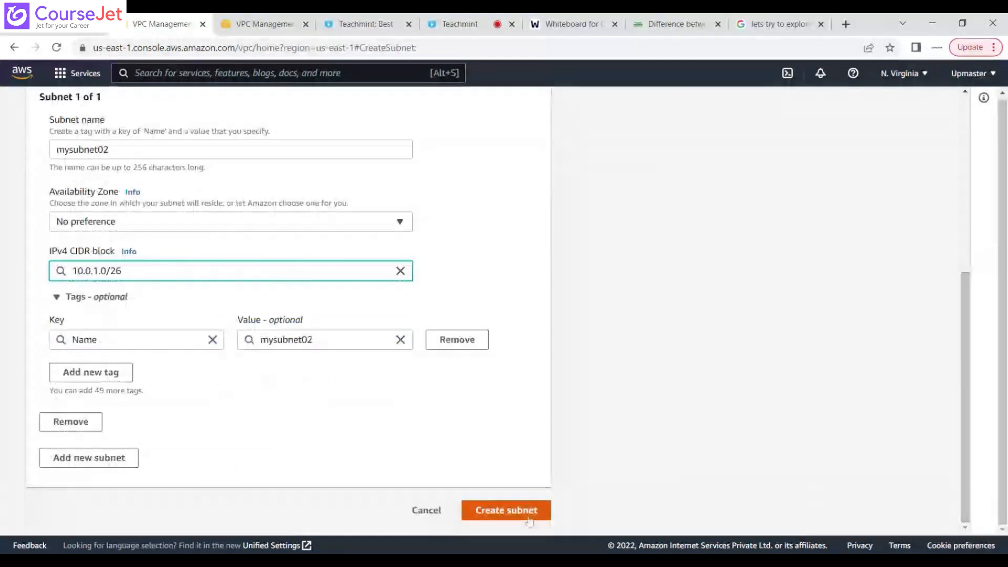
{"action": "left_click", "coordinate": [527, 514]}
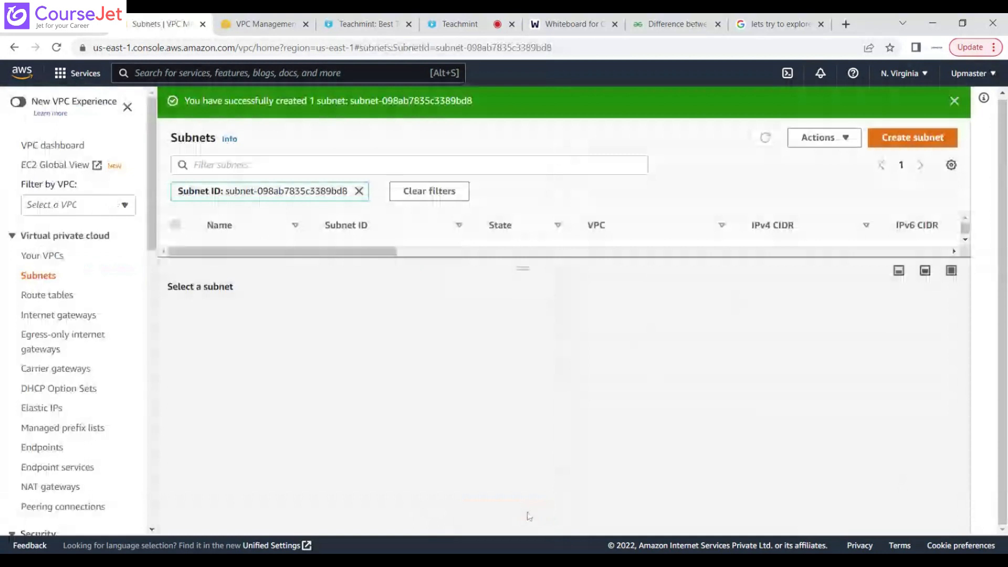
Step: Create a new internet gateway named MYIG01
{"action": "left_click", "coordinate": [41, 295]}
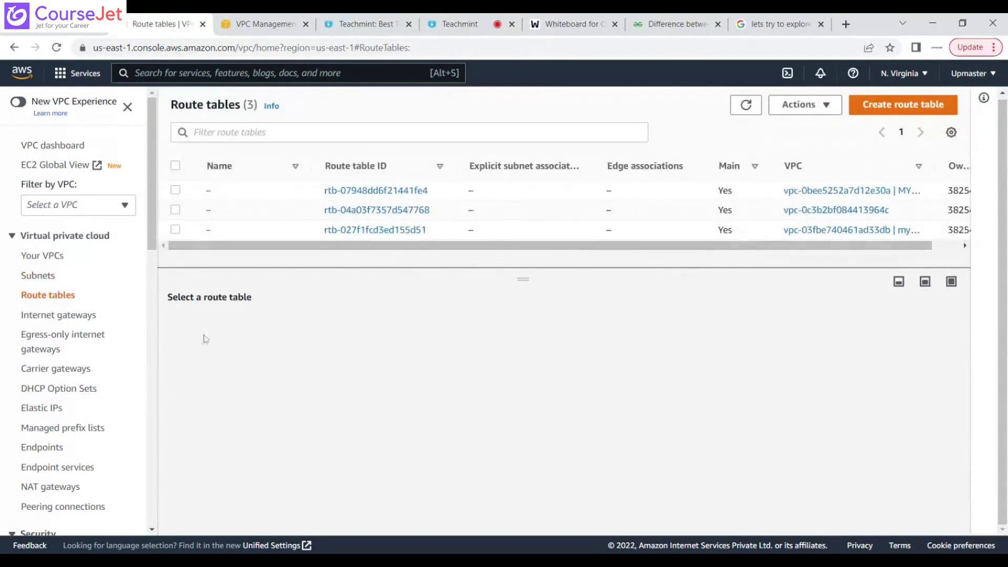
{"action": "left_click", "coordinate": [58, 315]}
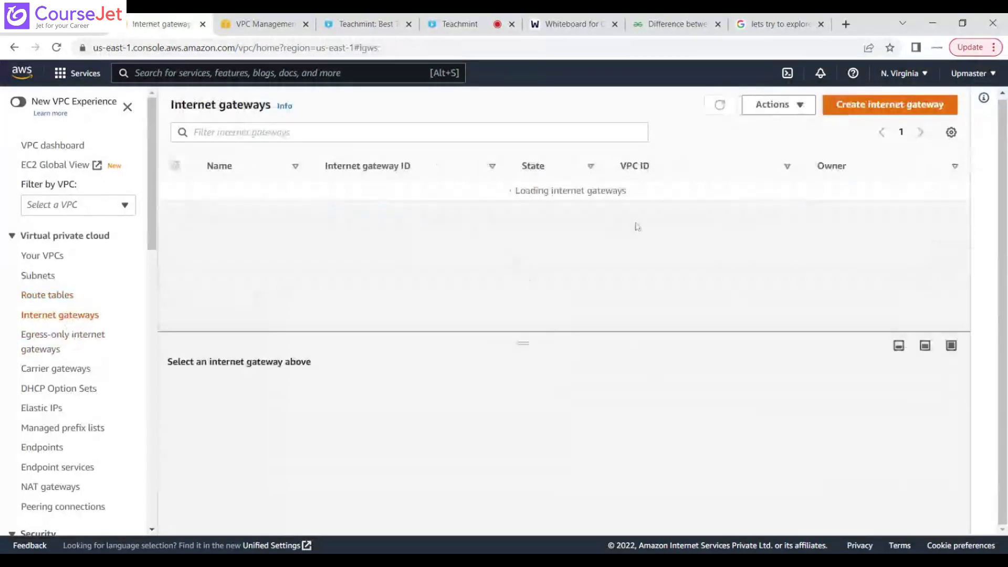
{"action": "left_click", "coordinate": [704, 198]}
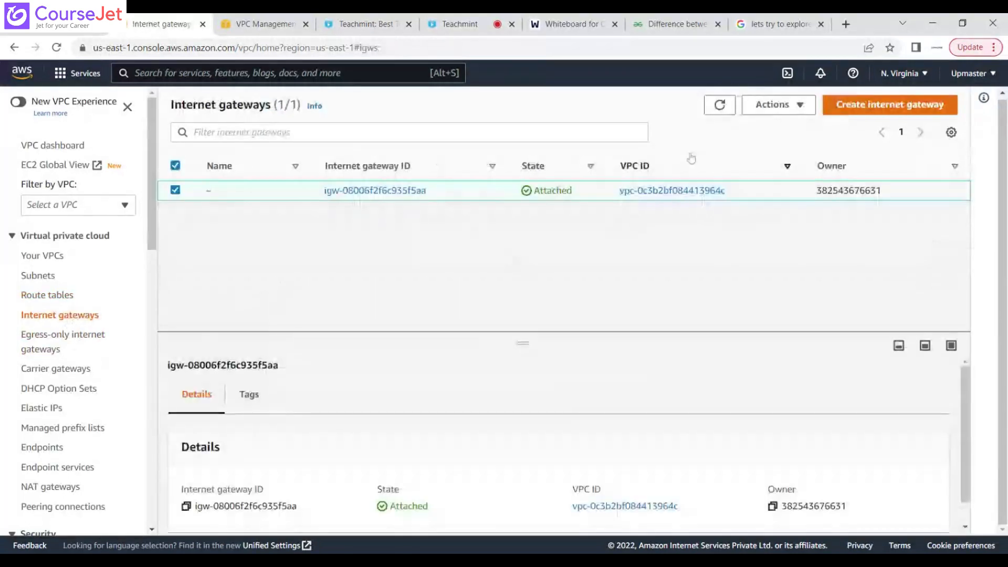
{"action": "left_click", "coordinate": [889, 105]}
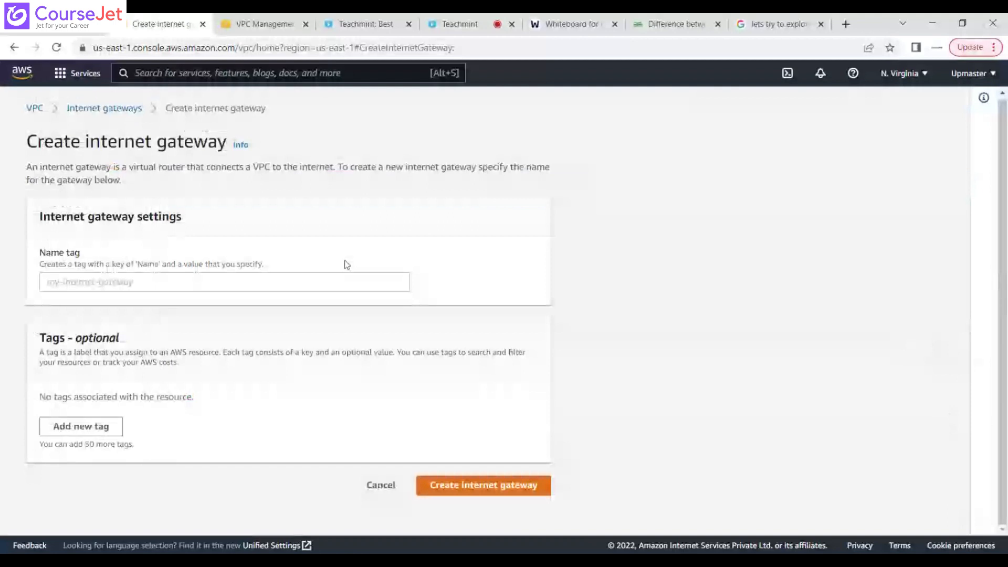
{"action": "left_click", "coordinate": [344, 282]}
{"action": "type", "text": "gate"}
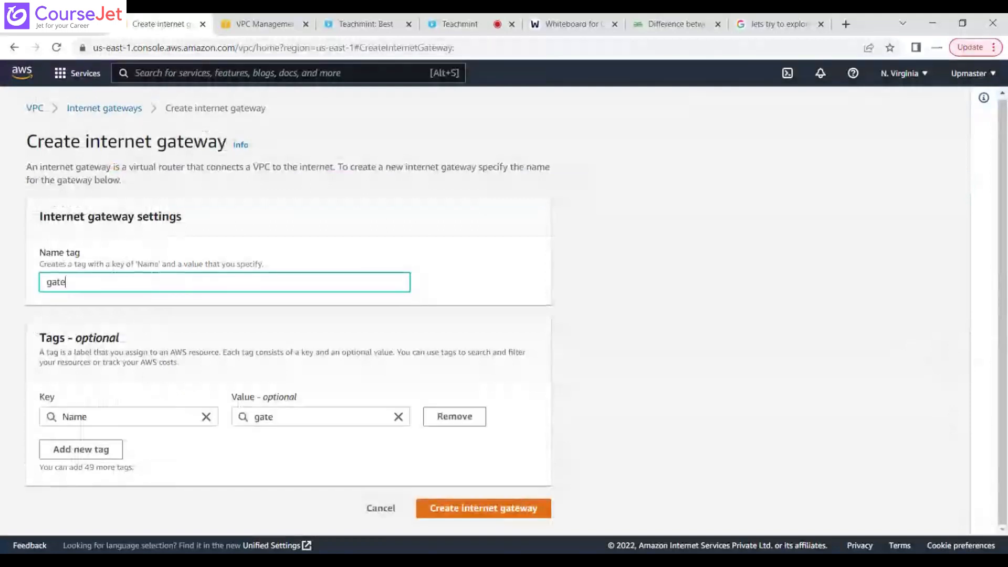
{"action": "key", "text": "BackSpace"}
{"action": "key", "text": "BackSpace"}
{"action": "key", "text": "BackSpace"}
{"action": "key", "text": "BackSpace"}
{"action": "type", "text": "M"}
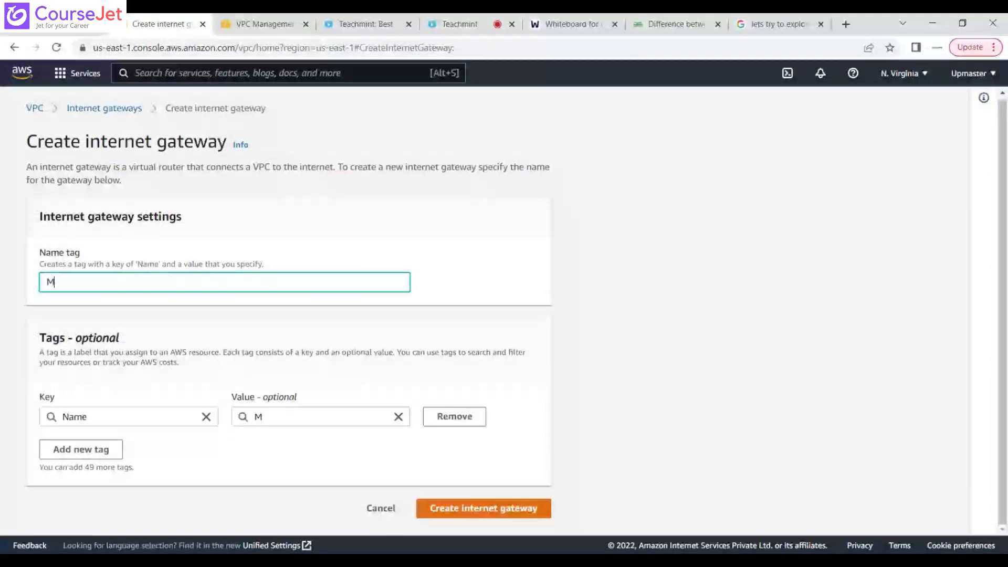
{"action": "type", "text": "YID"}
{"action": "key", "text": "BackSpace"}
{"action": "type", "text": "G"}
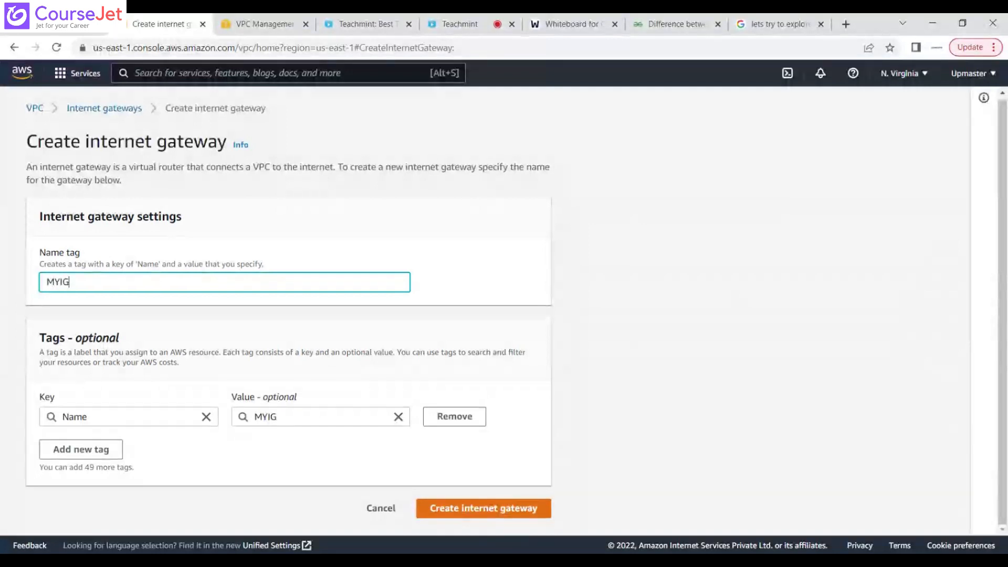
{"action": "type", "text": "0"}
{"action": "type", "text": "1"}
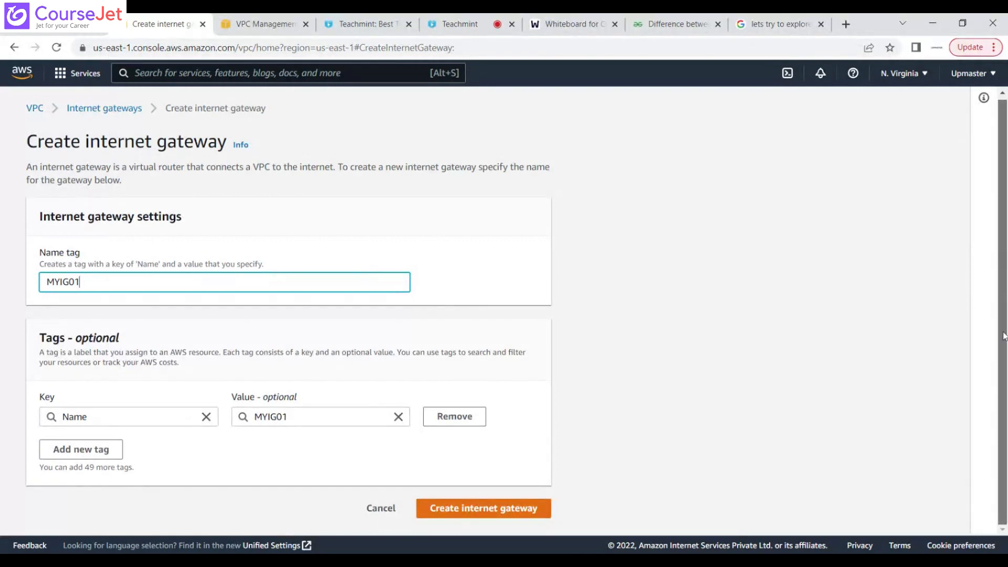
{"action": "left_click", "coordinate": [493, 508]}
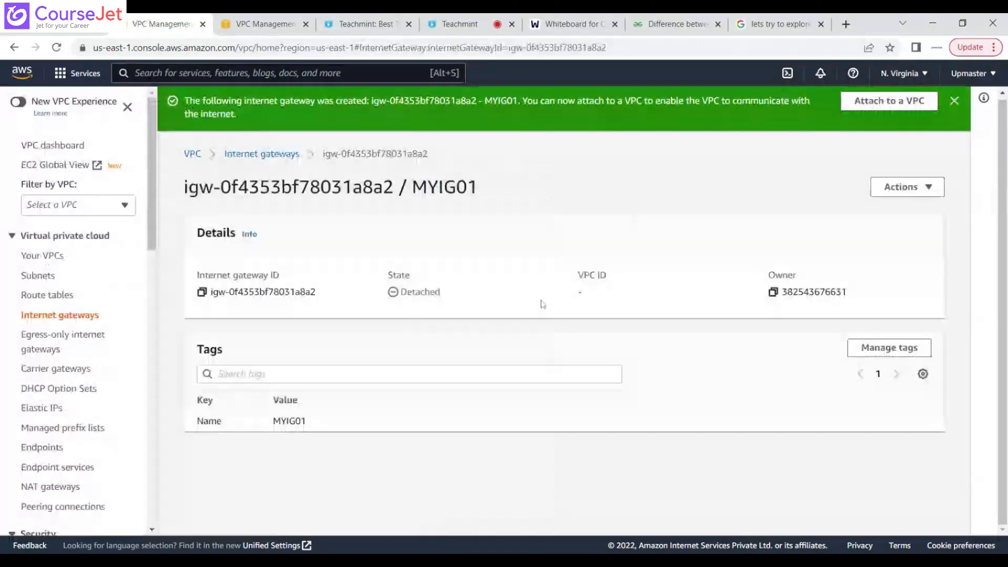
Step: Attach MYIG01 to the myvpc02 VPC
{"action": "left_click", "coordinate": [882, 190]}
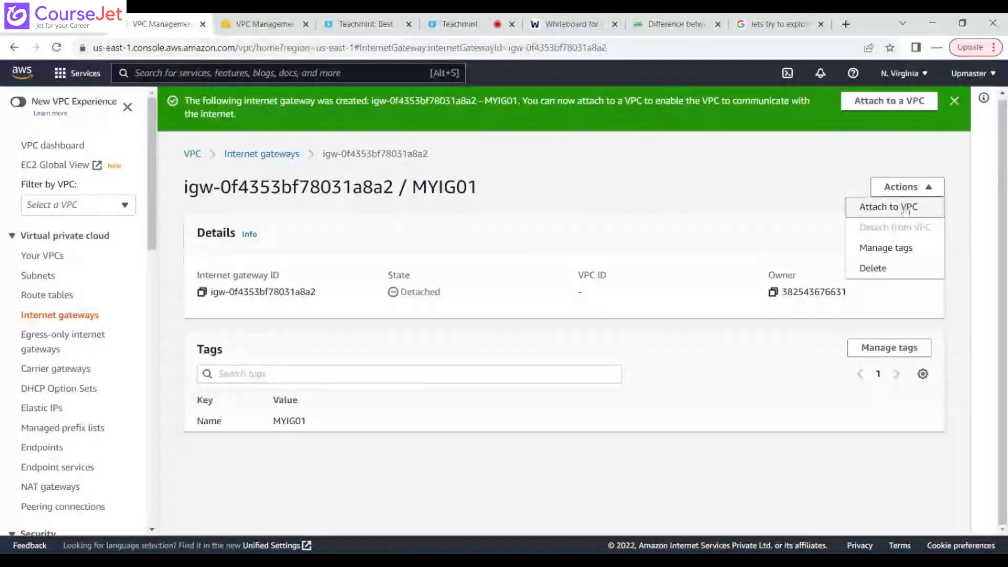
{"action": "left_click", "coordinate": [887, 205]}
{"action": "left_click", "coordinate": [210, 262]}
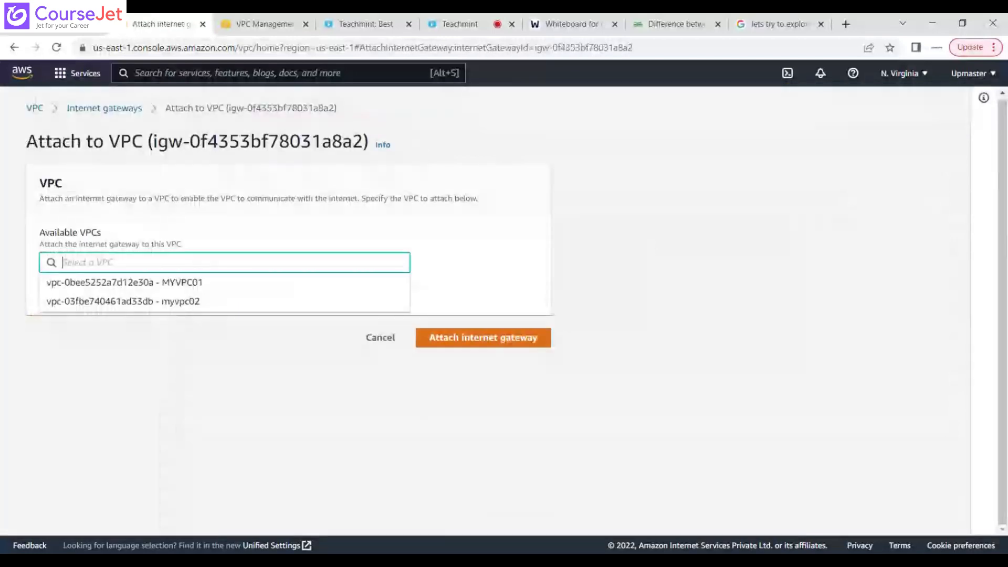
{"action": "left_click", "coordinate": [209, 305]}
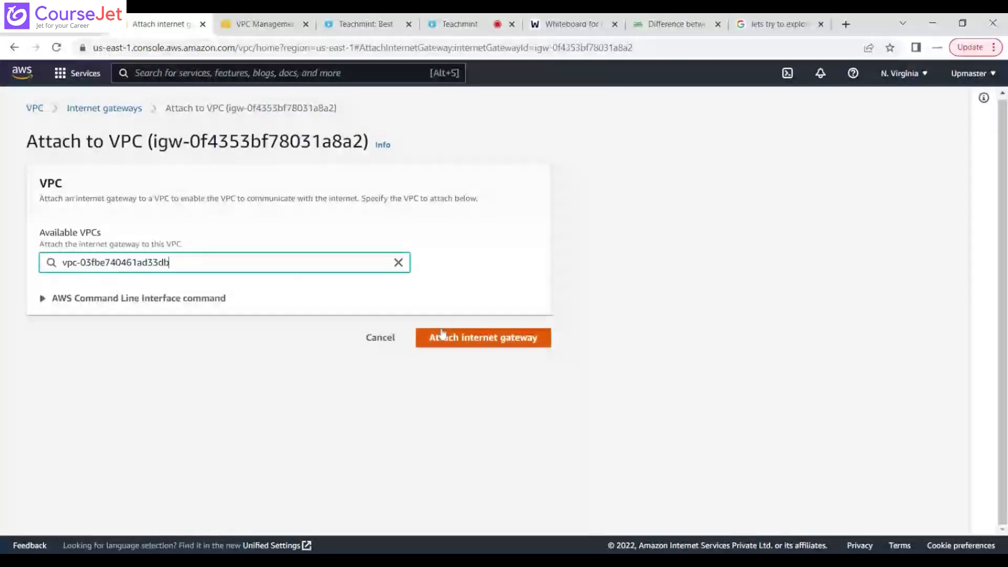
{"action": "left_click", "coordinate": [513, 342]}
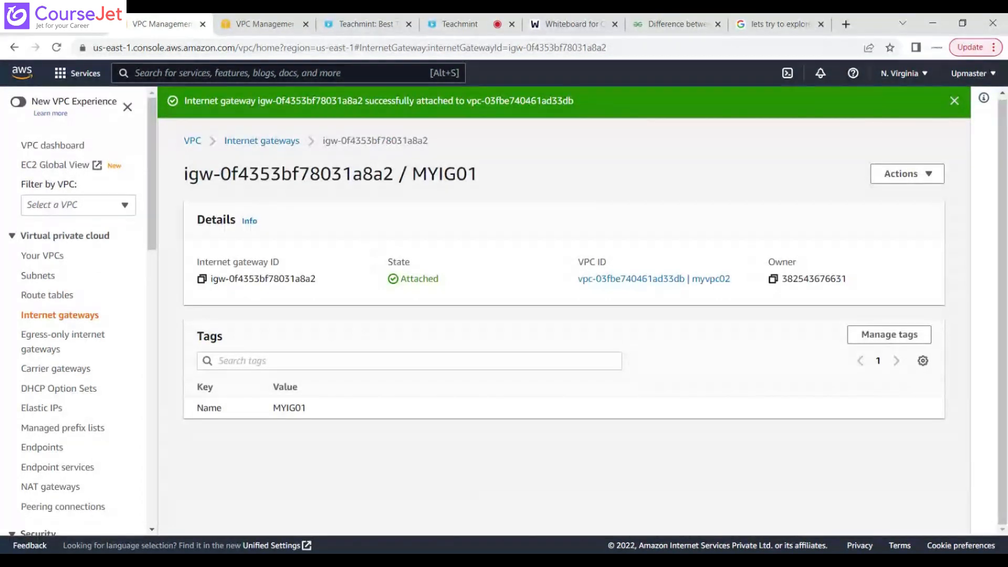
{"action": "left_click", "coordinate": [41, 346]}
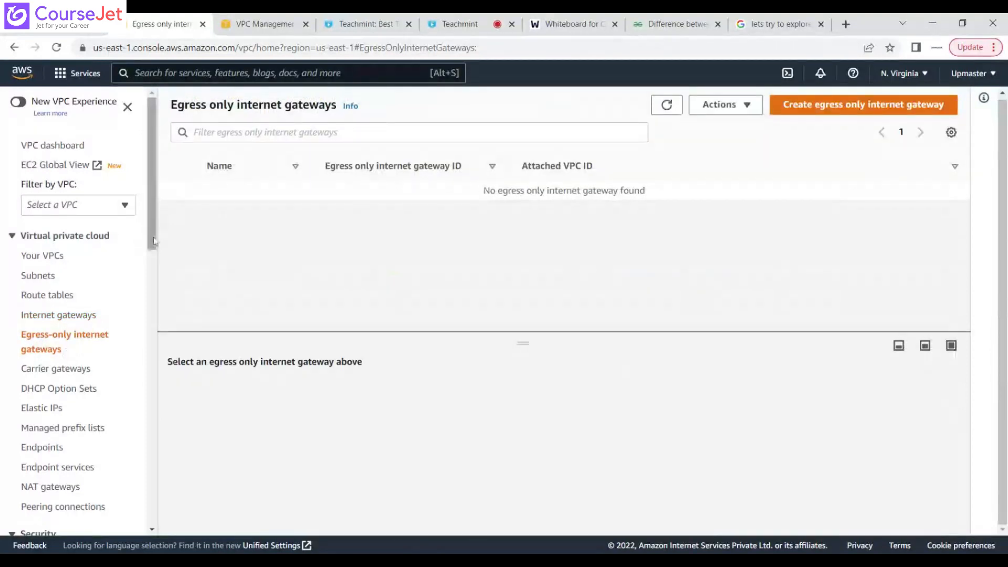
Step: Choose the Windows Server 2019 Base image, keep t2.micro, and continue to instance details
{"action": "left_click_drag", "start_coordinate": [153, 240], "coordinate": [142, 322]}
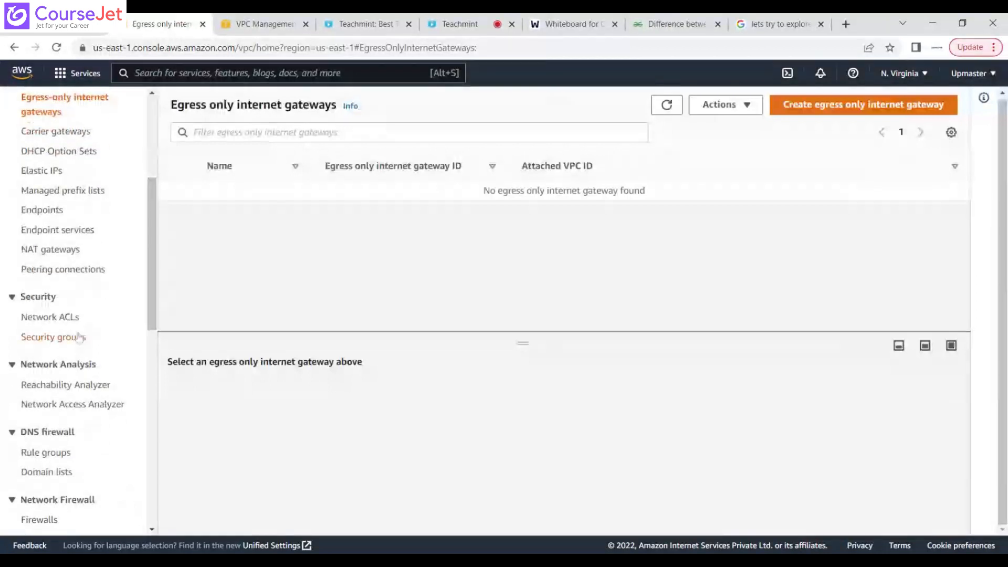
{"action": "left_click", "coordinate": [63, 317]}
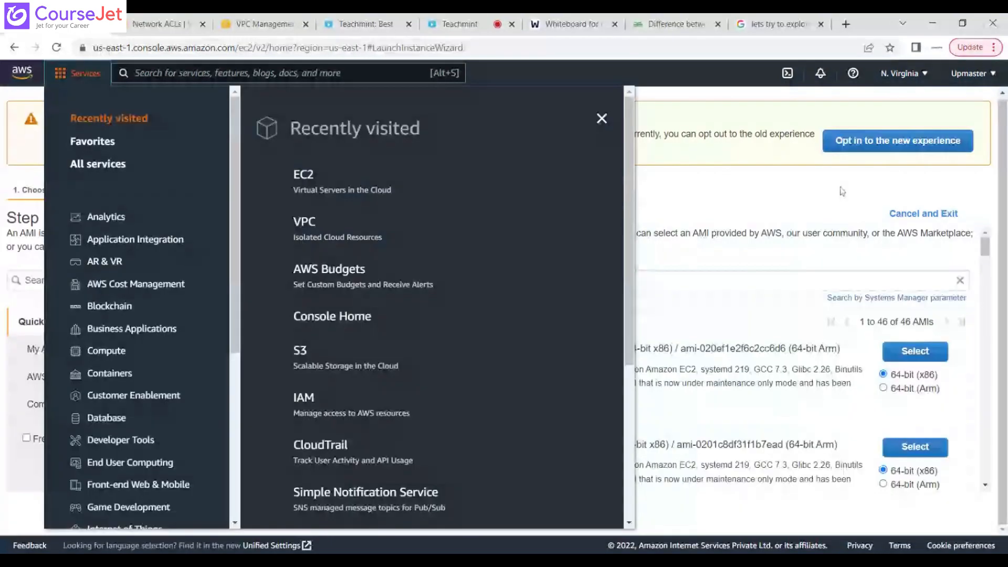
{"action": "left_click", "coordinate": [841, 192]}
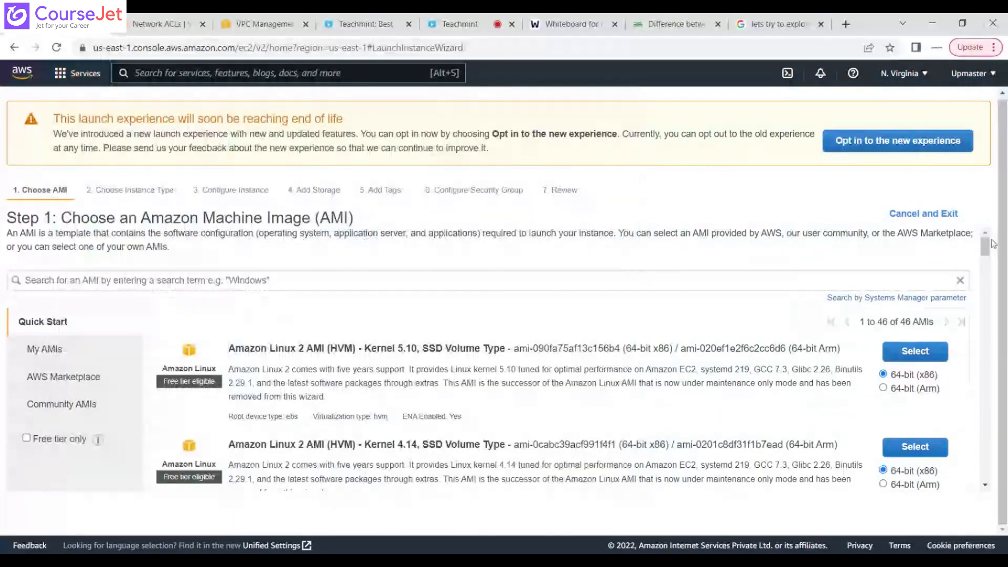
{"action": "left_click_drag", "start_coordinate": [993, 244], "coordinate": [993, 323]}
{"action": "left_click", "coordinate": [904, 243]}
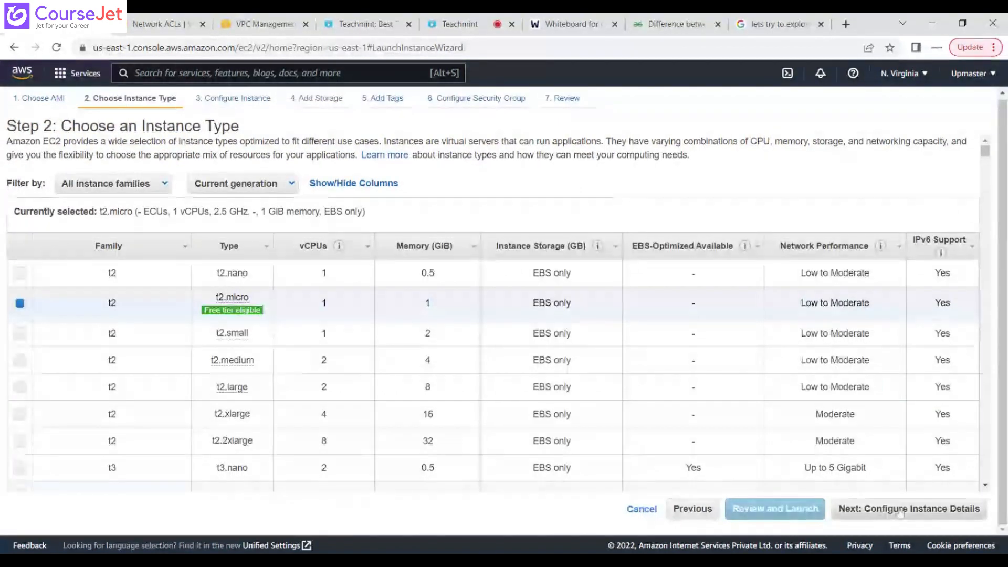
{"action": "left_click", "coordinate": [899, 512]}
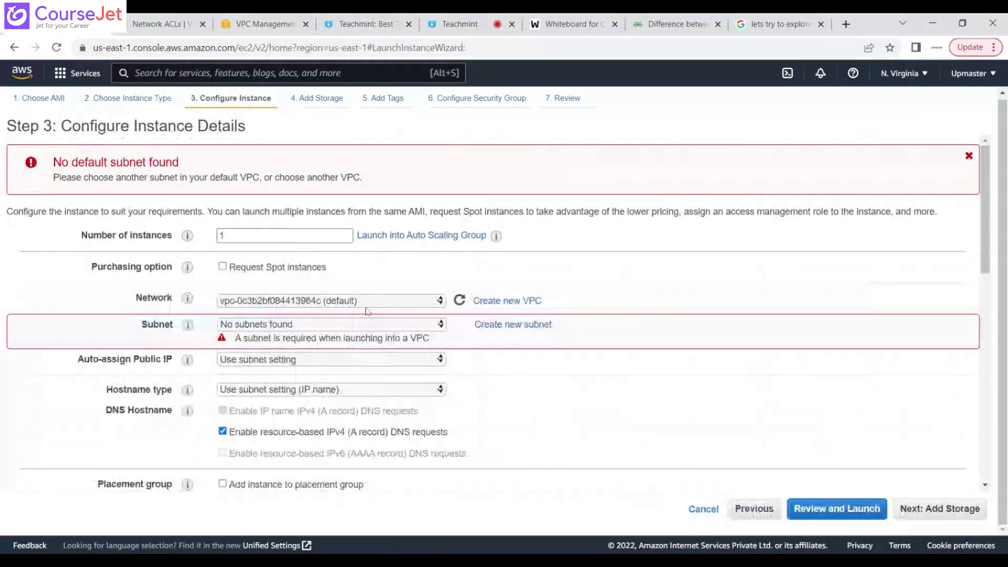
Step: Place the instance in myvpc02 with auto-assigned public IP enabled
{"action": "left_click", "coordinate": [367, 313]}
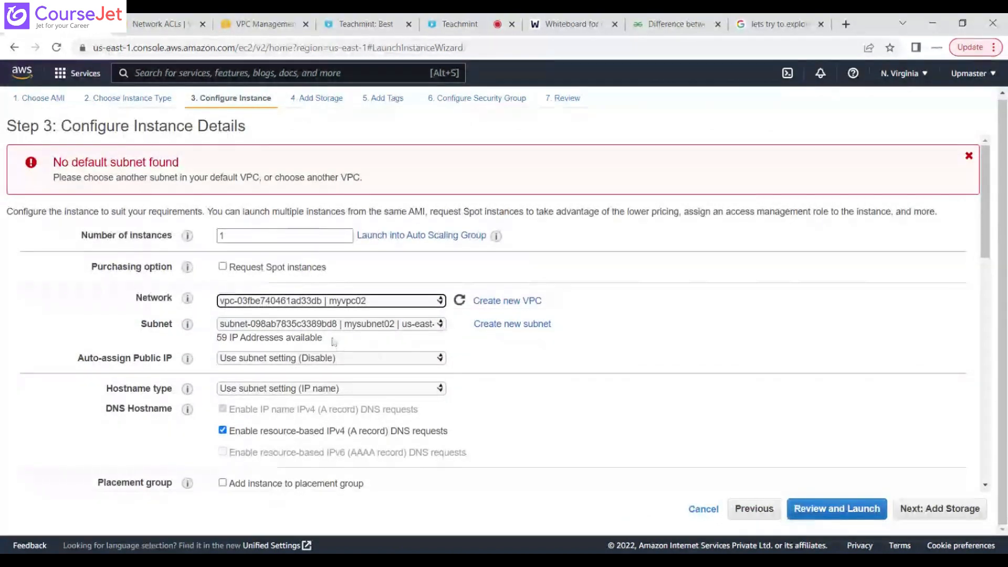
{"action": "left_click", "coordinate": [310, 362]}
{"action": "left_click", "coordinate": [310, 377]}
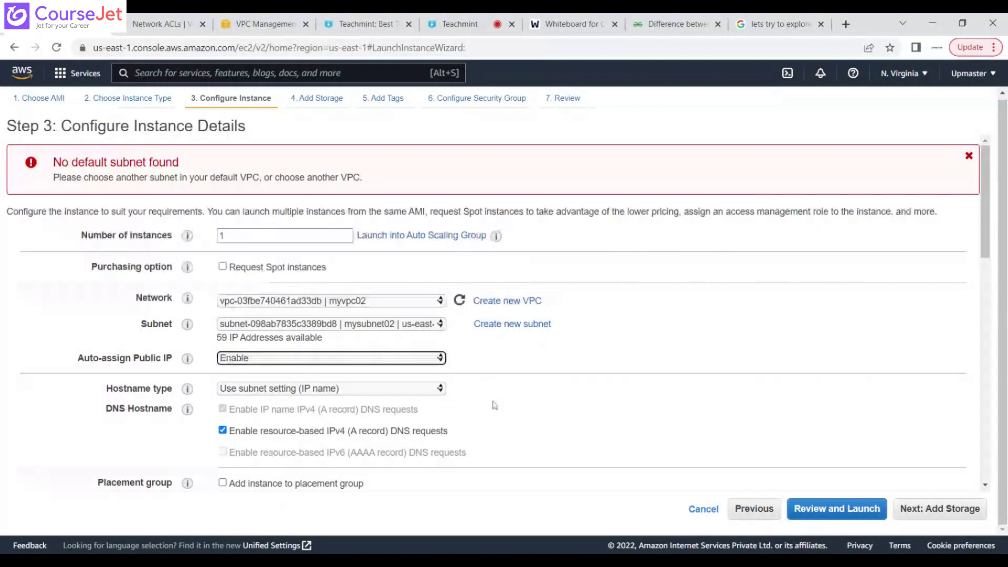
{"action": "left_click", "coordinate": [914, 507]}
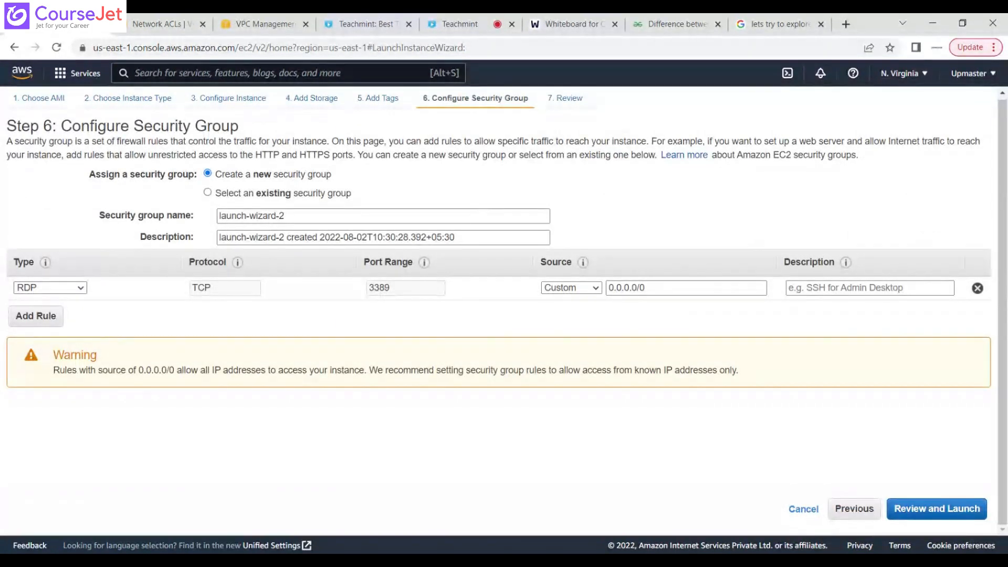
Step: Launch the instance with the existing key pair and view it Pending in Instances
{"action": "left_click", "coordinate": [954, 515]}
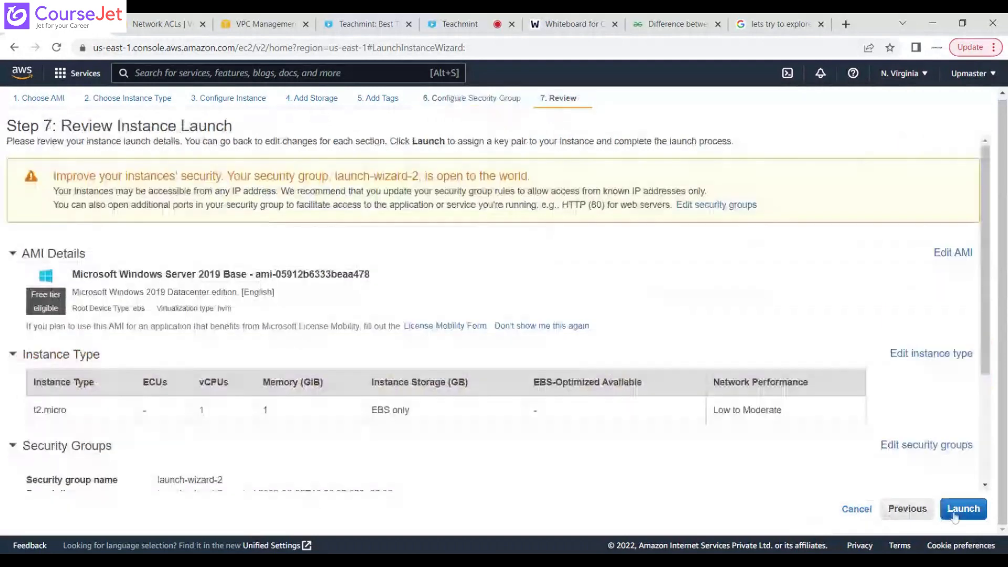
{"action": "left_click", "coordinate": [956, 517]}
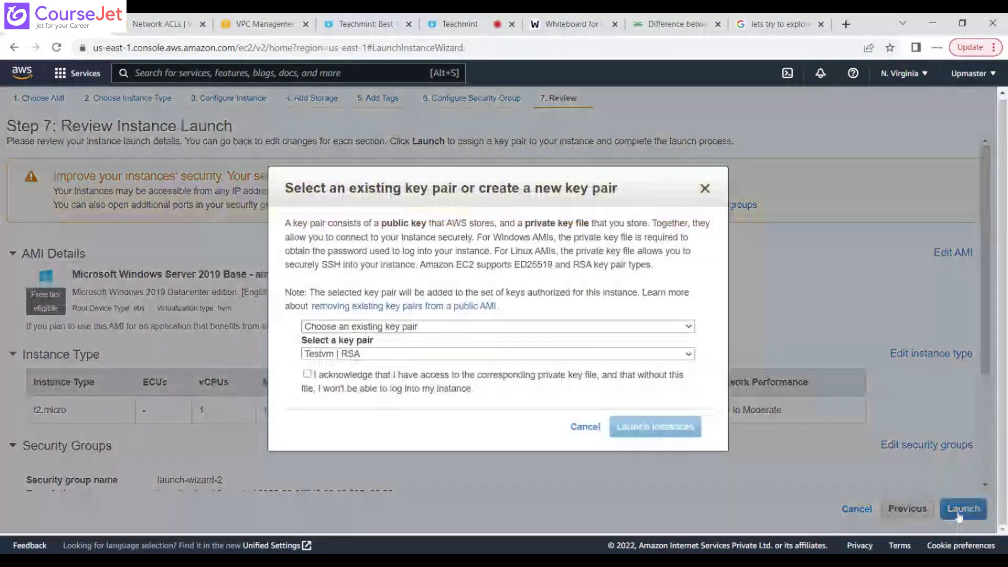
{"action": "left_click", "coordinate": [371, 377]}
{"action": "left_click", "coordinate": [634, 426]}
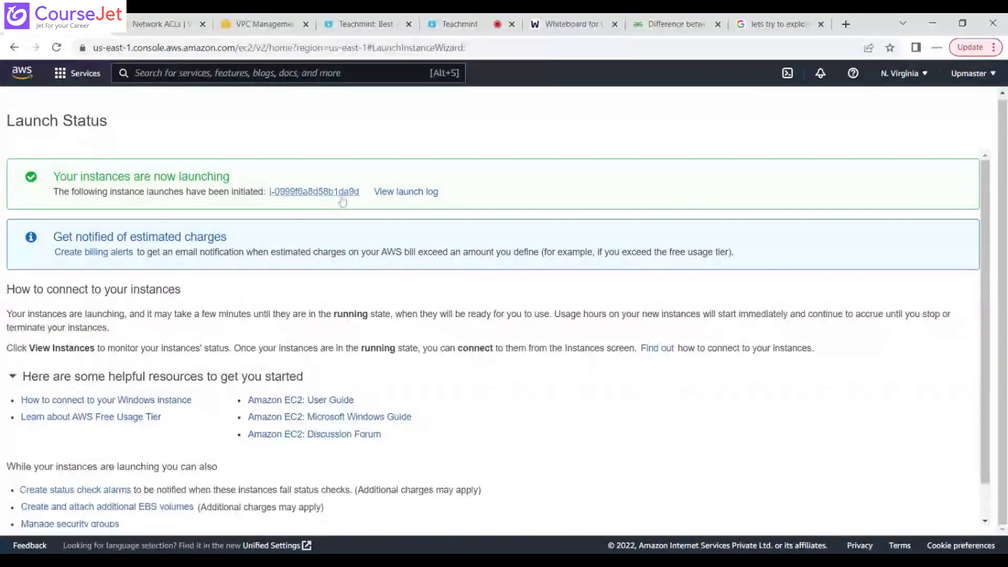
{"action": "left_click", "coordinate": [344, 193]}
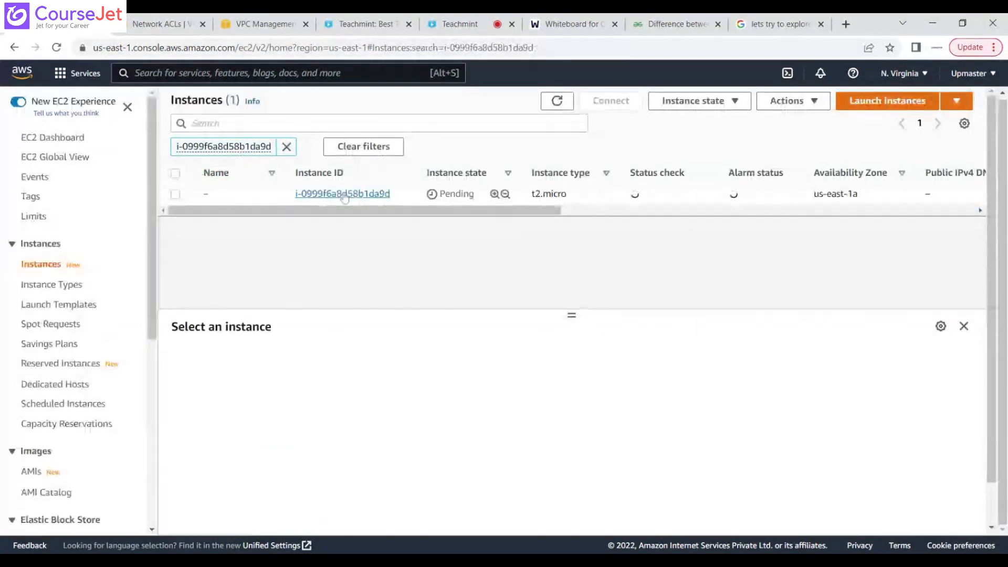
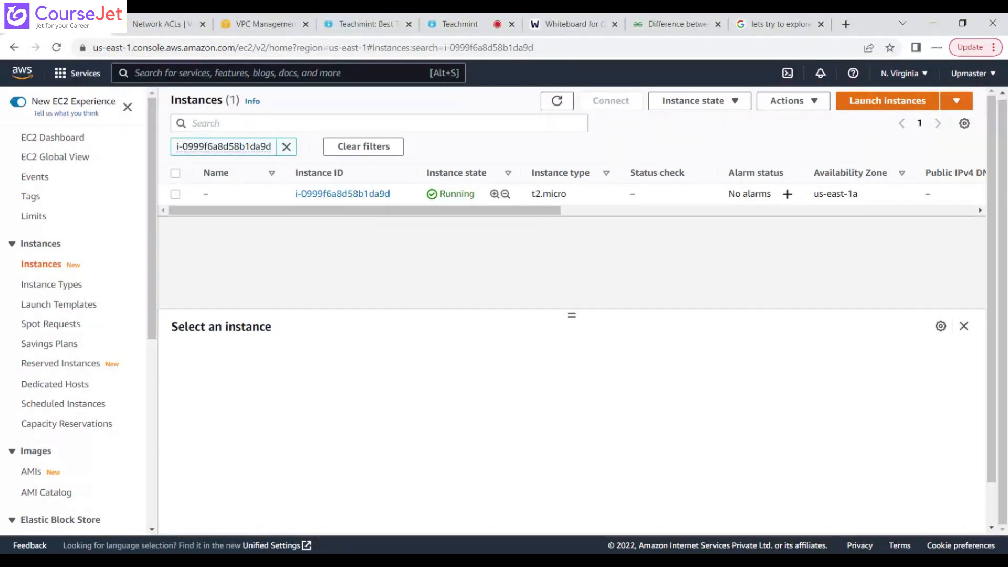
Step: Refresh the instance list to show the new t2.micro instance with status checks initializing
{"action": "left_click", "coordinate": [558, 105]}
{"action": "left_click", "coordinate": [578, 123]}
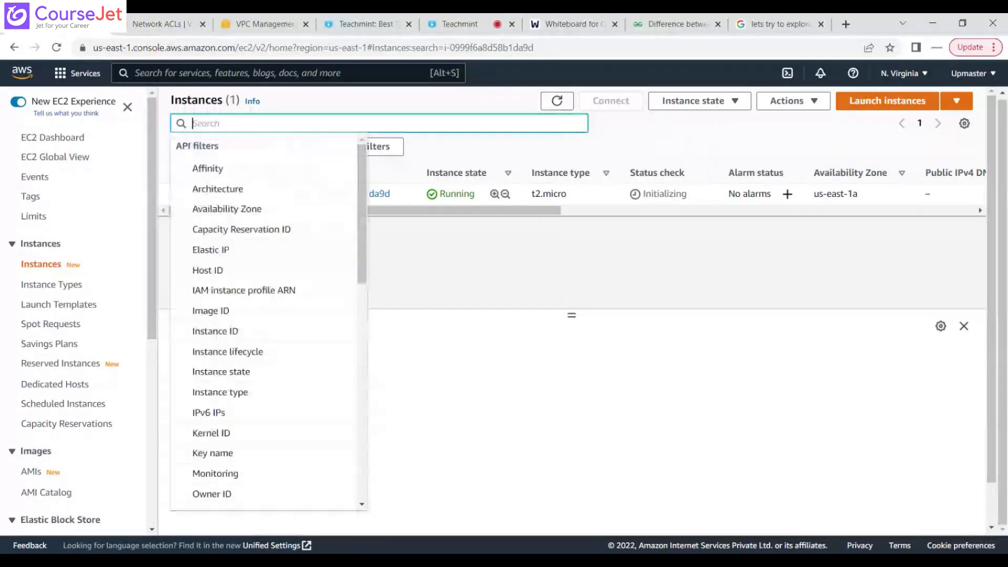
{"action": "left_click", "coordinate": [557, 101]}
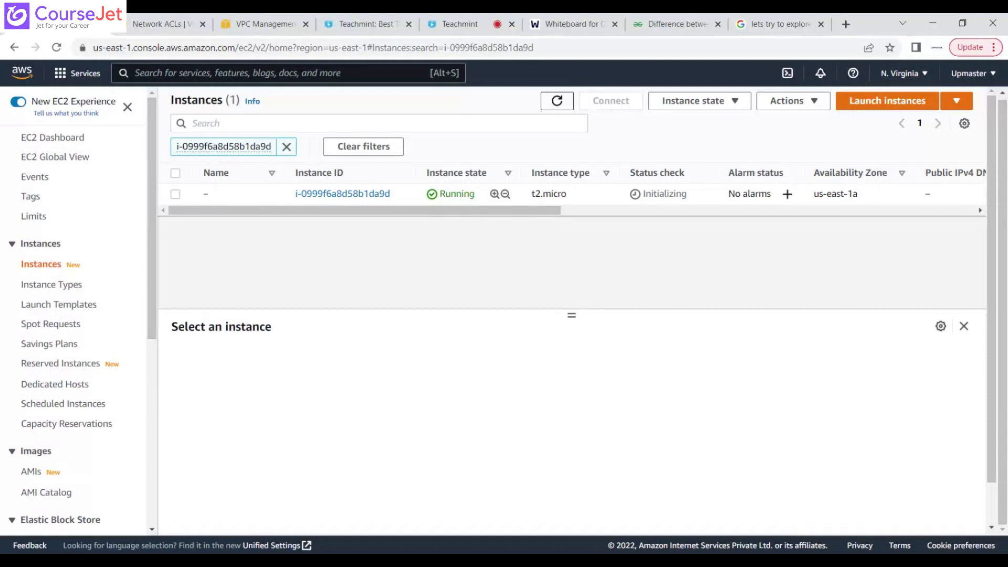
Step: Refresh until the instance shows 2/2 checks passed, then copy its public IPv4 address 3.80.52.12
{"action": "left_click", "coordinate": [557, 104]}
{"action": "left_click", "coordinate": [558, 107]}
{"action": "left_click", "coordinate": [175, 194]}
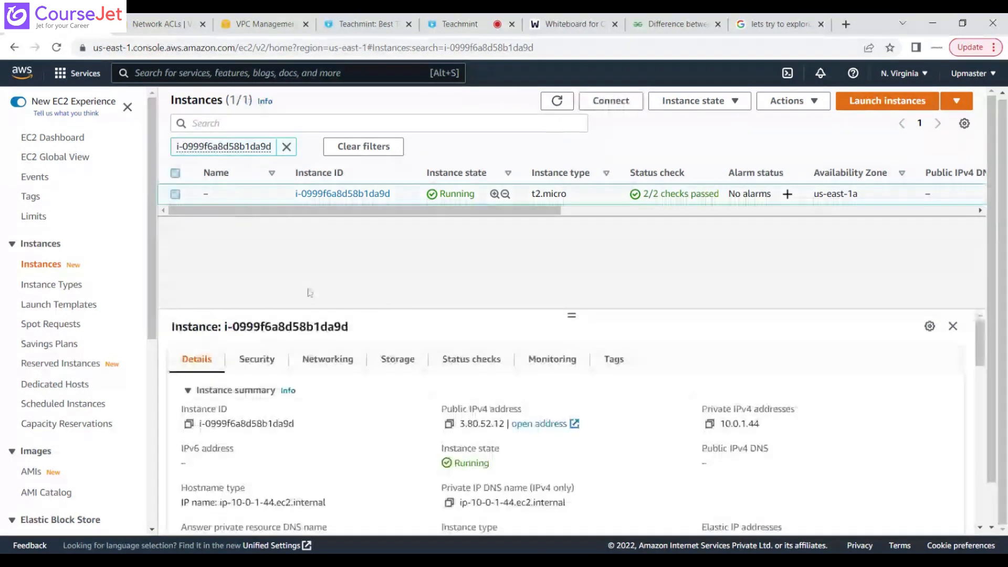
{"action": "left_click", "coordinate": [449, 424]}
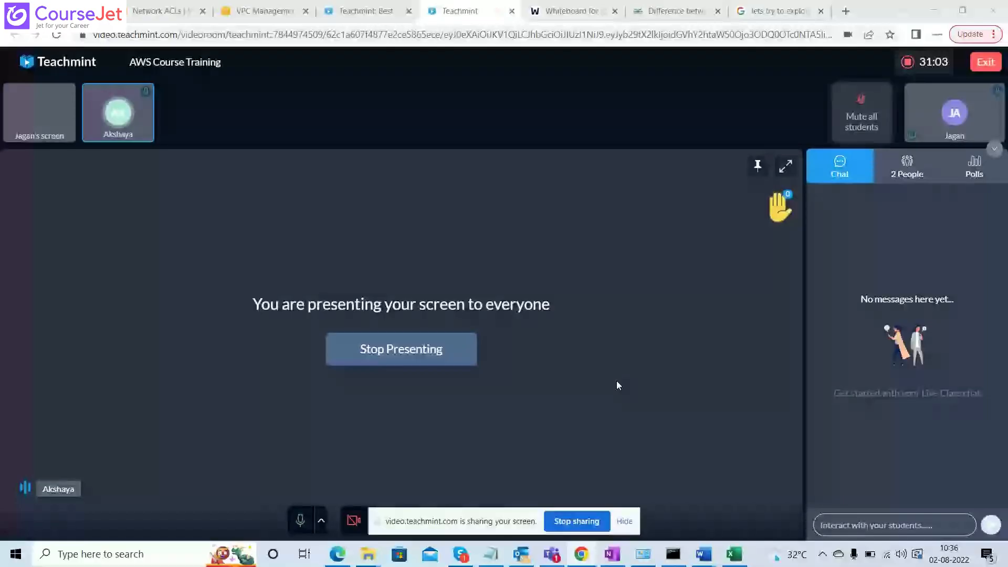
{"action": "key", "text": "alt+Tab"}
{"action": "key", "text": "alt+Tab"}
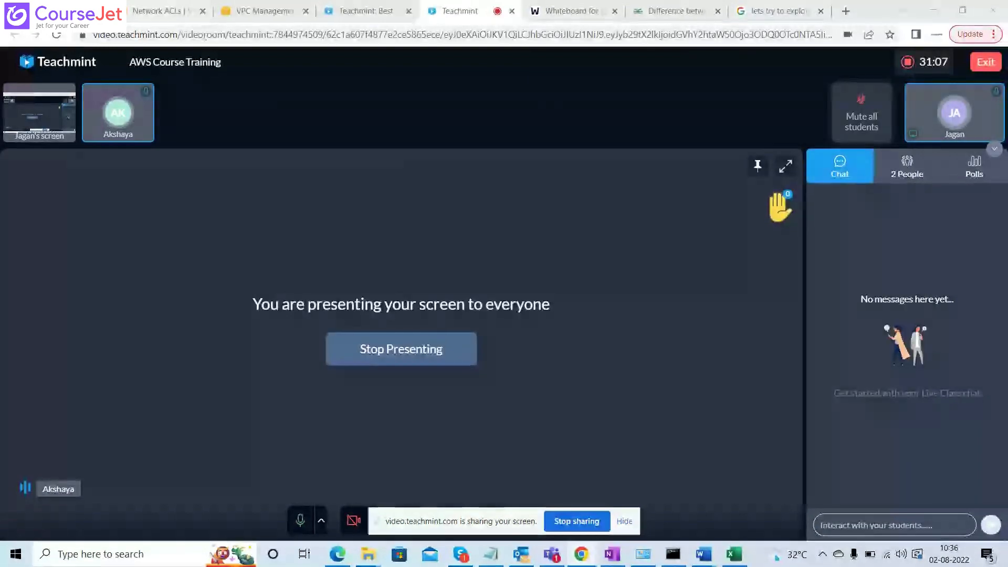
{"action": "key", "text": "alt+Tab"}
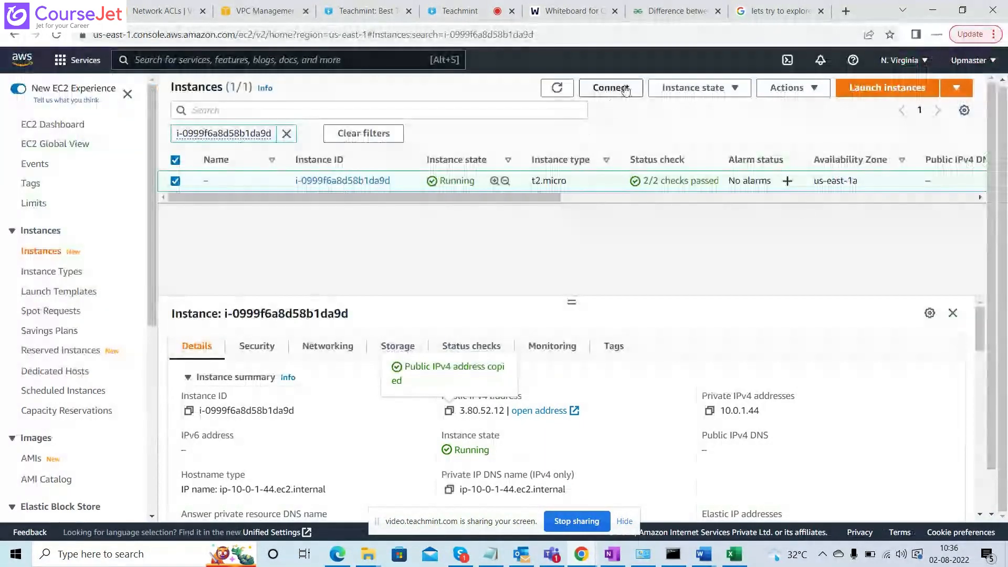
Step: Download the instance's remote desktop shortcut file from the RDP client connect option
{"action": "left_click", "coordinate": [611, 87]}
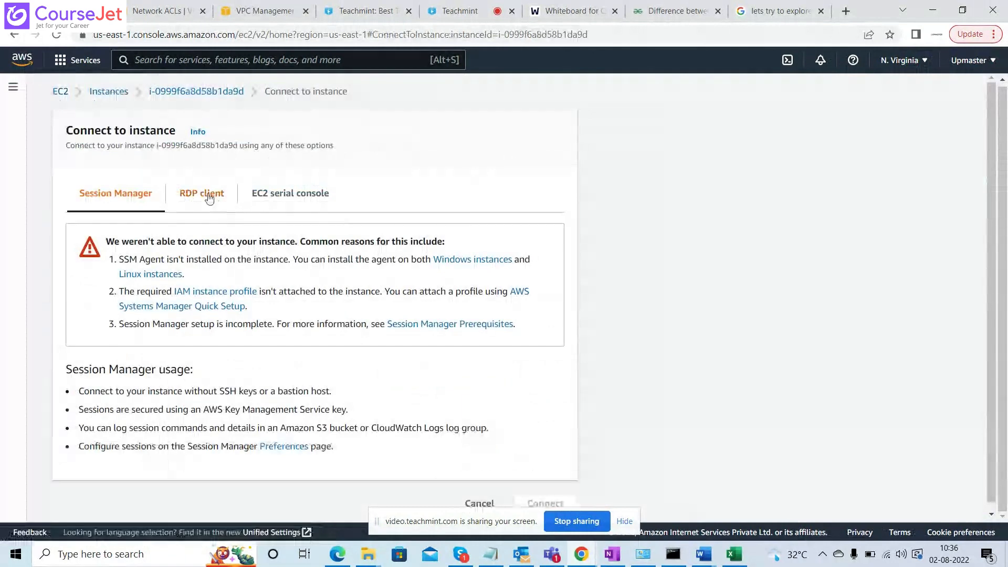
{"action": "left_click", "coordinate": [202, 195]}
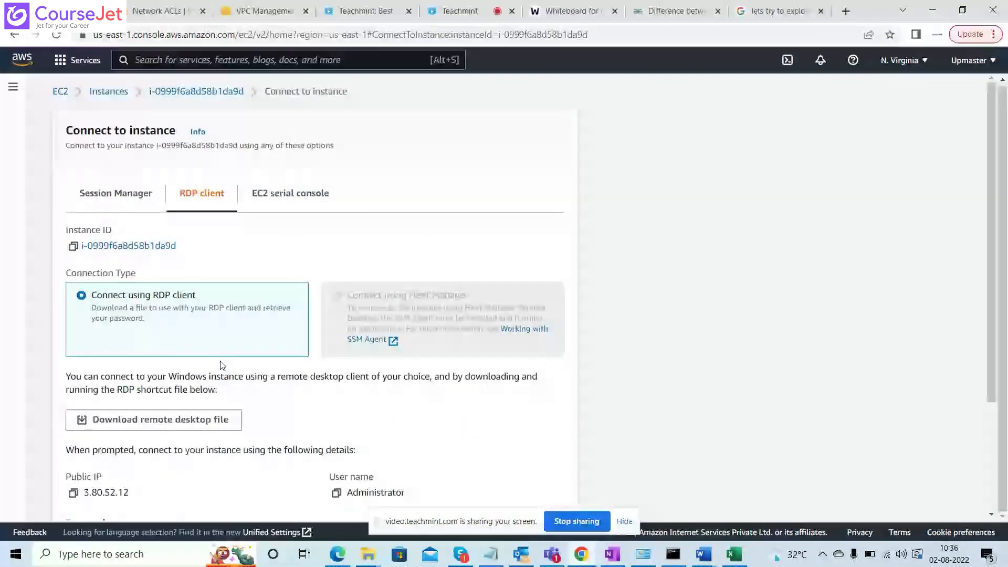
{"action": "scroll", "coordinate": [996, 288], "scroll_direction": "down", "scroll_amount": 2}
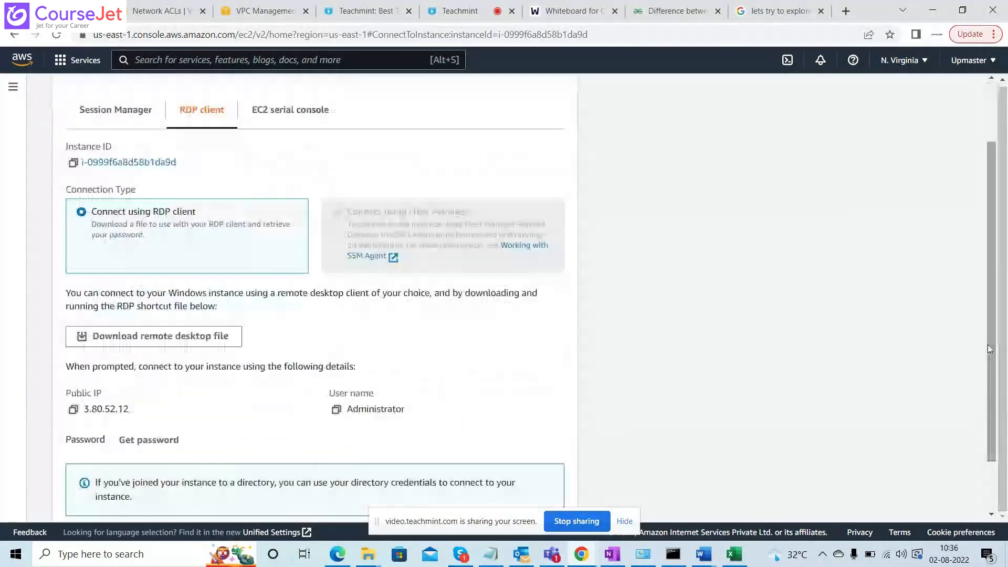
{"action": "left_click", "coordinate": [225, 342]}
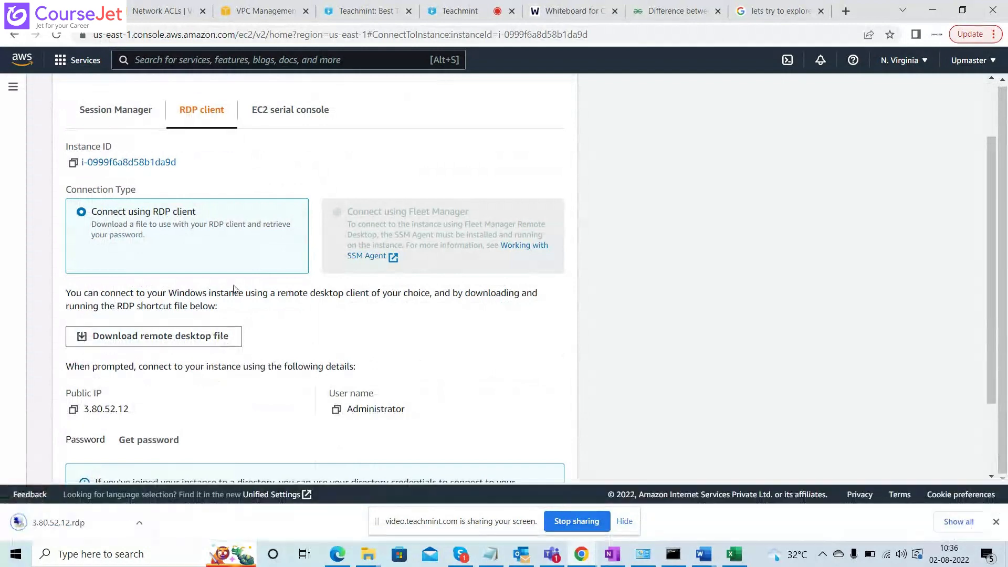
Step: Decrypt the Windows administrator password using the Testvm.pem key pair file
{"action": "left_click", "coordinate": [136, 439]}
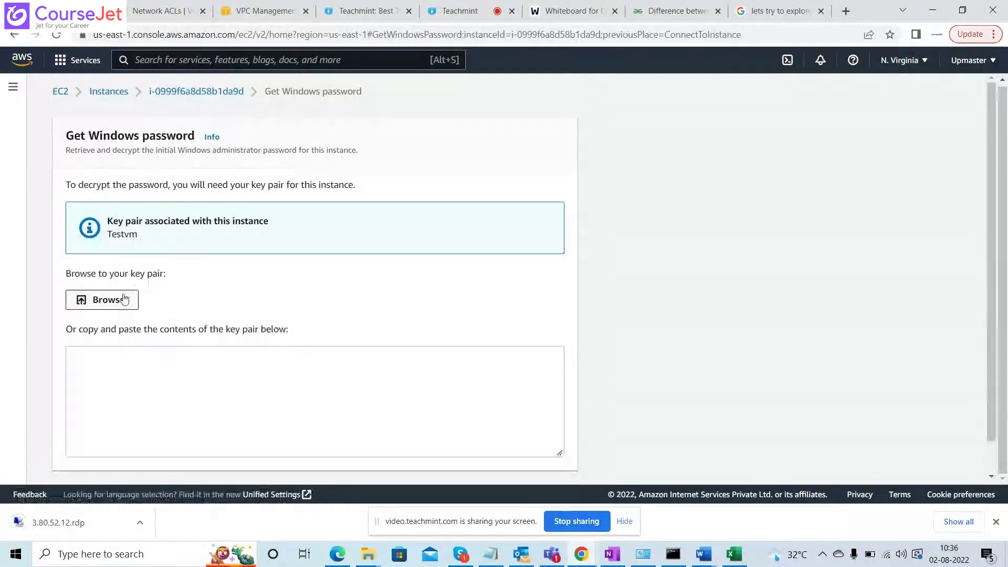
{"action": "left_click", "coordinate": [126, 299]}
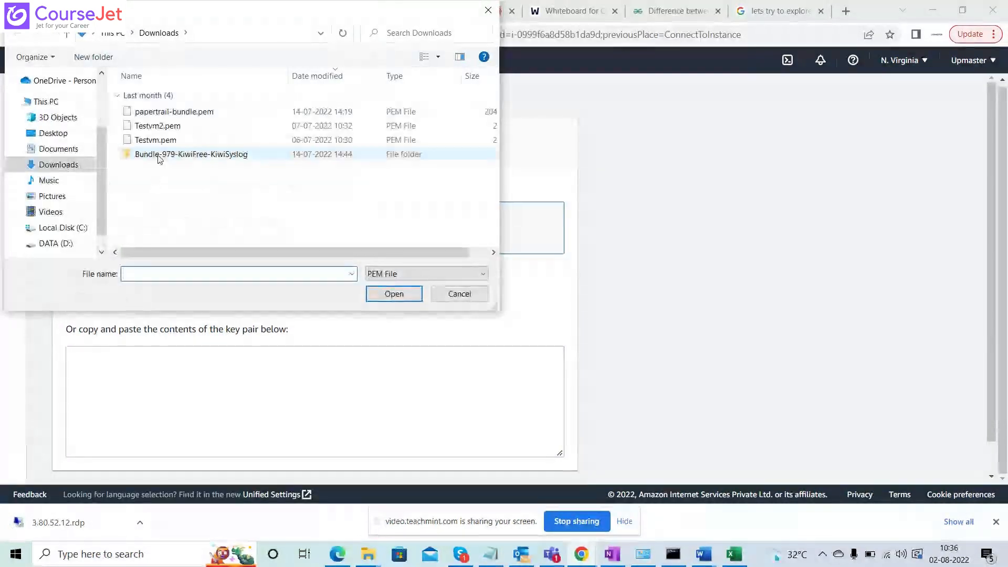
{"action": "double_click", "coordinate": [184, 141]}
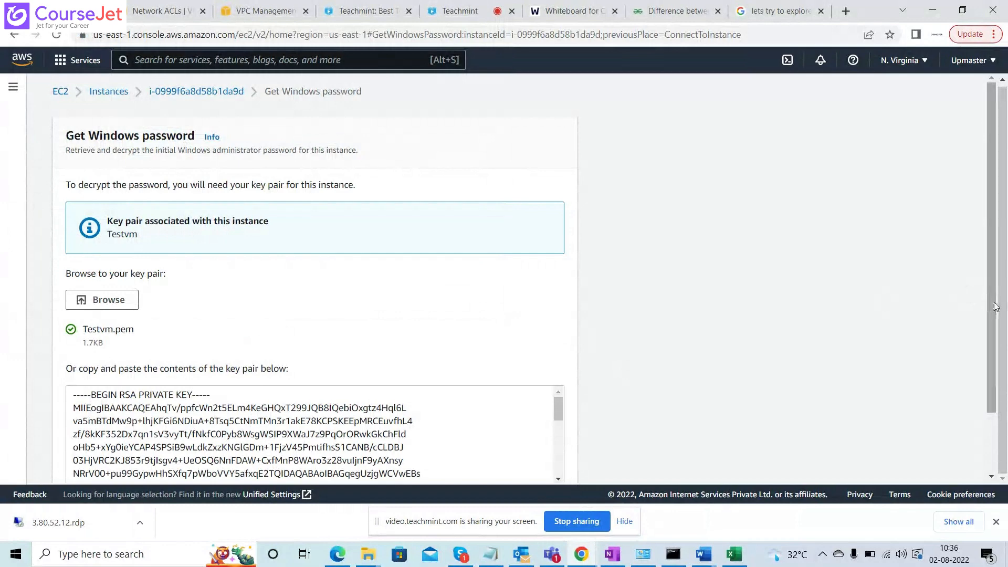
{"action": "scroll", "coordinate": [995, 307], "scroll_direction": "down", "scroll_amount": 2}
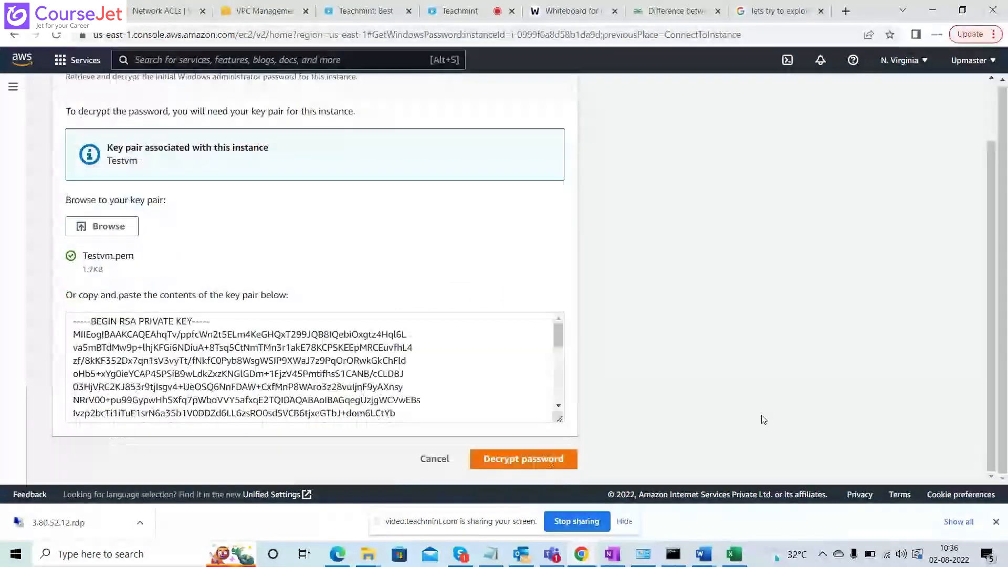
{"action": "left_click", "coordinate": [549, 462]}
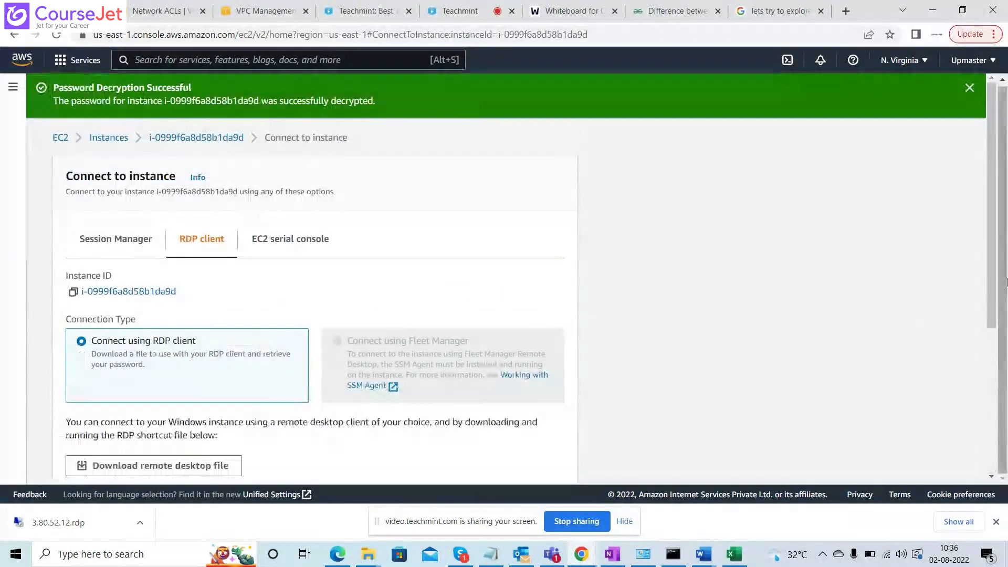
Step: Launch the downloaded 3.80.52.12.rdp file past the publisher warning and copy the Administrator user name
{"action": "left_click_drag", "start_coordinate": [991, 298], "coordinate": [990, 420]}
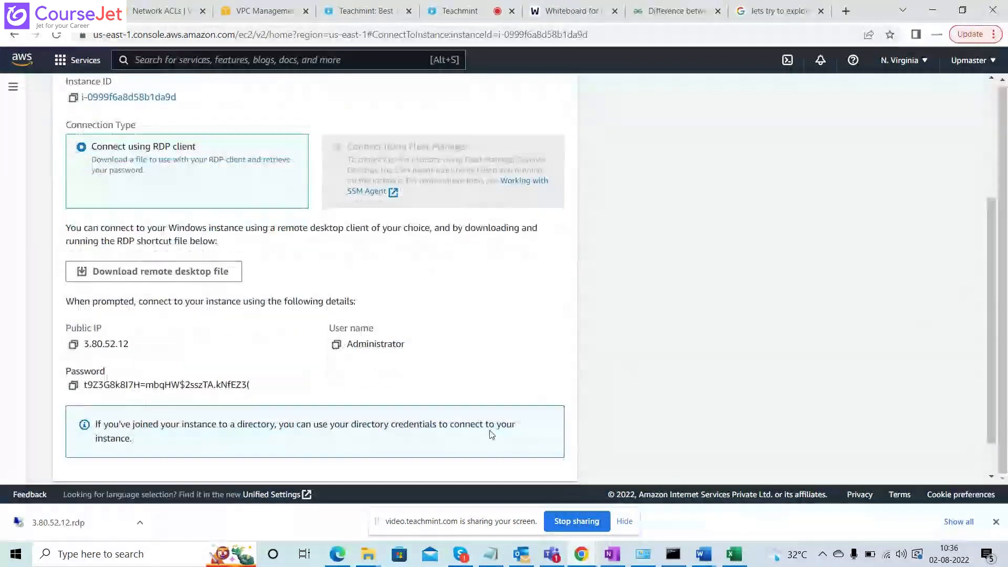
{"action": "left_click", "coordinate": [73, 536]}
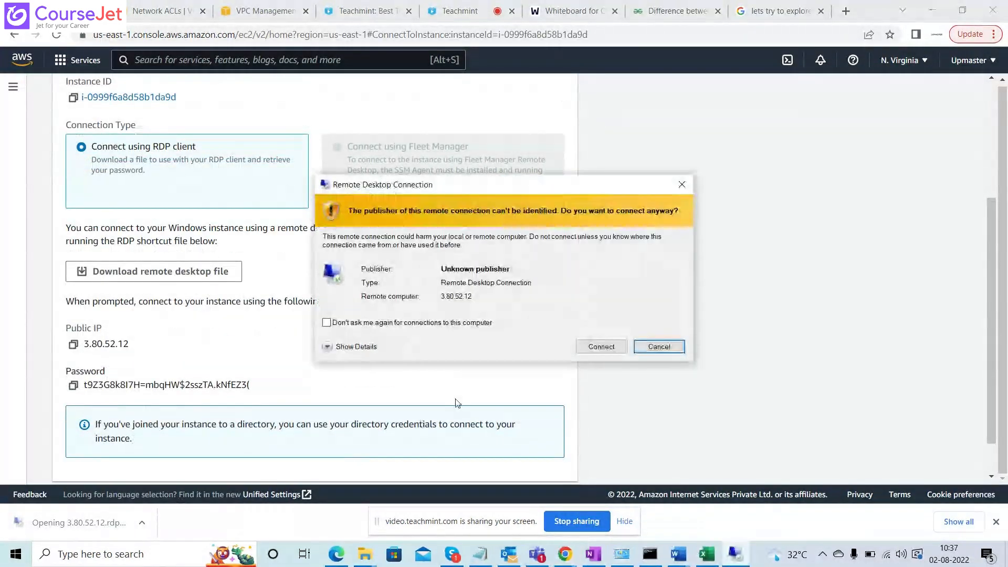
{"action": "left_click", "coordinate": [602, 347]}
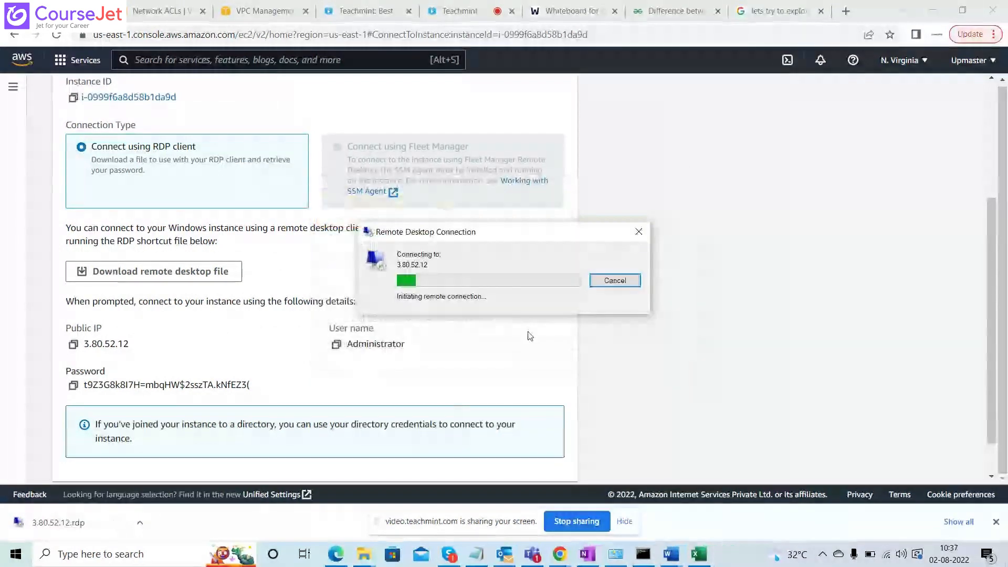
{"action": "left_click", "coordinate": [336, 345]}
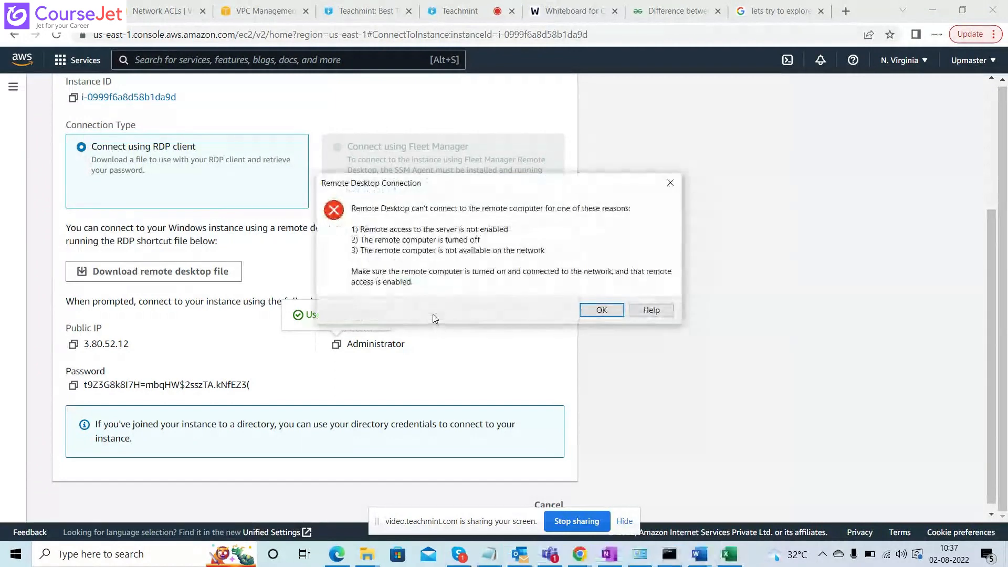
Step: Dismiss the remote desktop error and show the routes of myvpc02's route table
{"action": "key", "text": "Return"}
{"action": "left_click", "coordinate": [258, 16]}
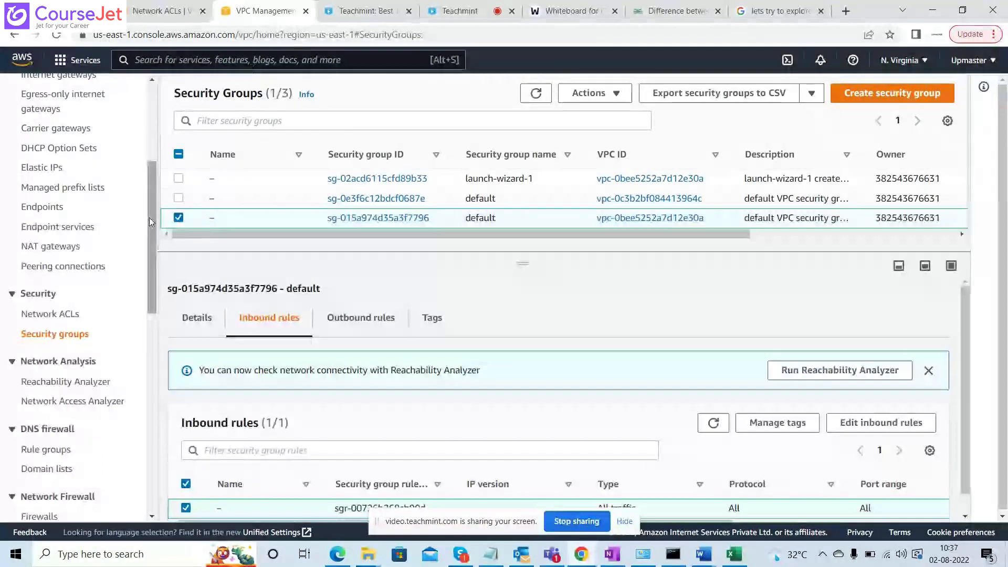
{"action": "left_click_drag", "start_coordinate": [150, 215], "coordinate": [153, 165]}
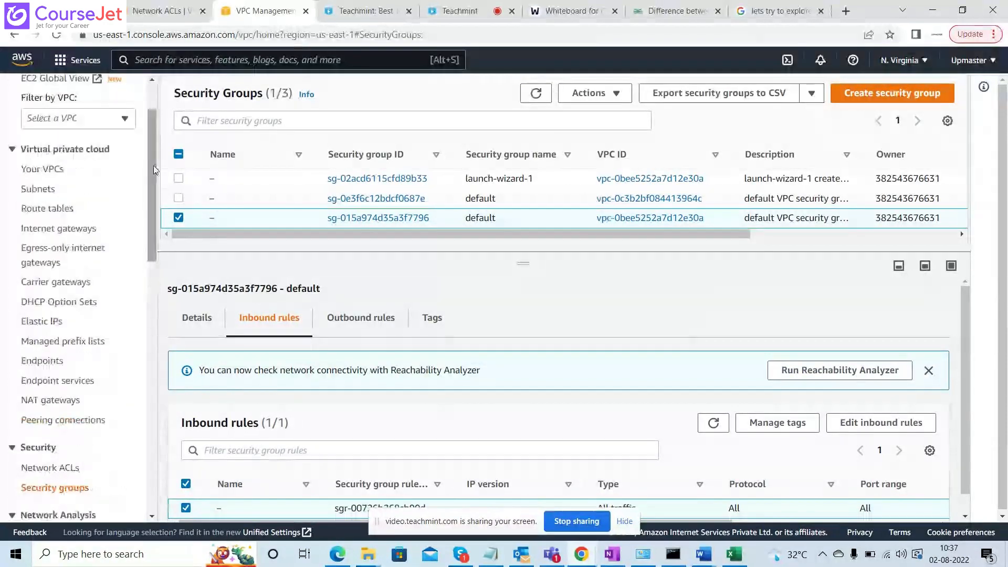
{"action": "left_click", "coordinate": [66, 208]}
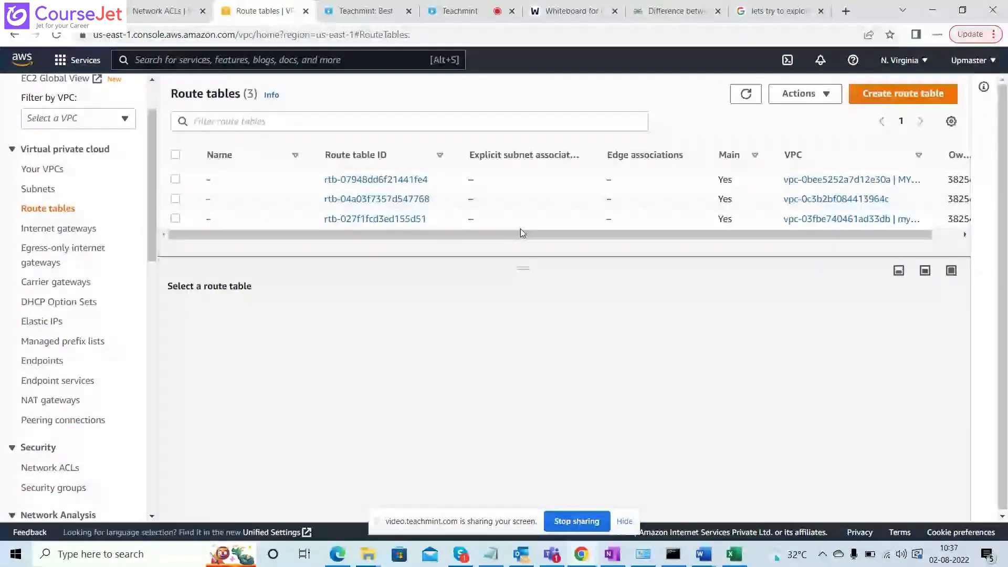
{"action": "left_click_drag", "start_coordinate": [735, 237], "coordinate": [804, 234]}
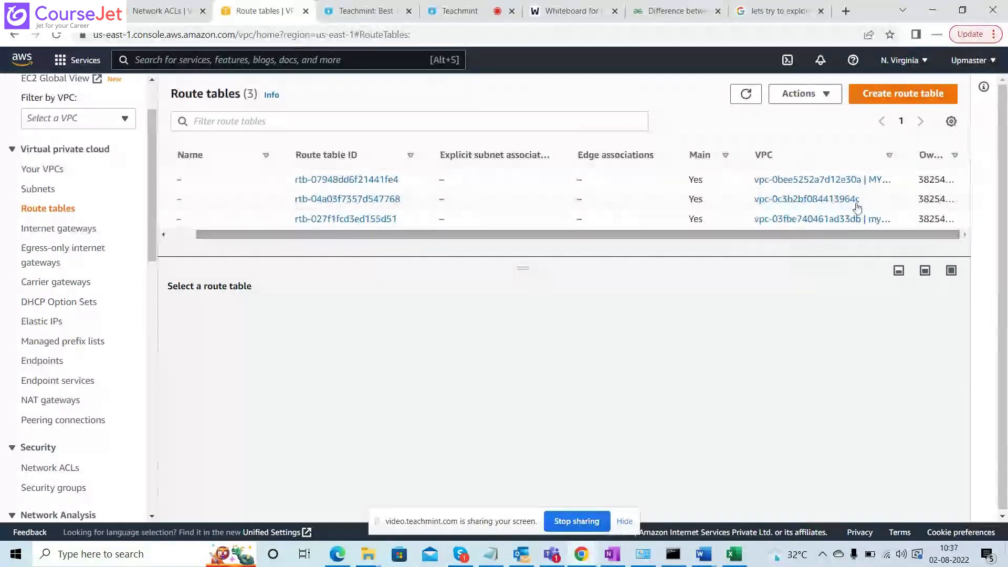
{"action": "left_click_drag", "start_coordinate": [902, 160], "coordinate": [946, 160]}
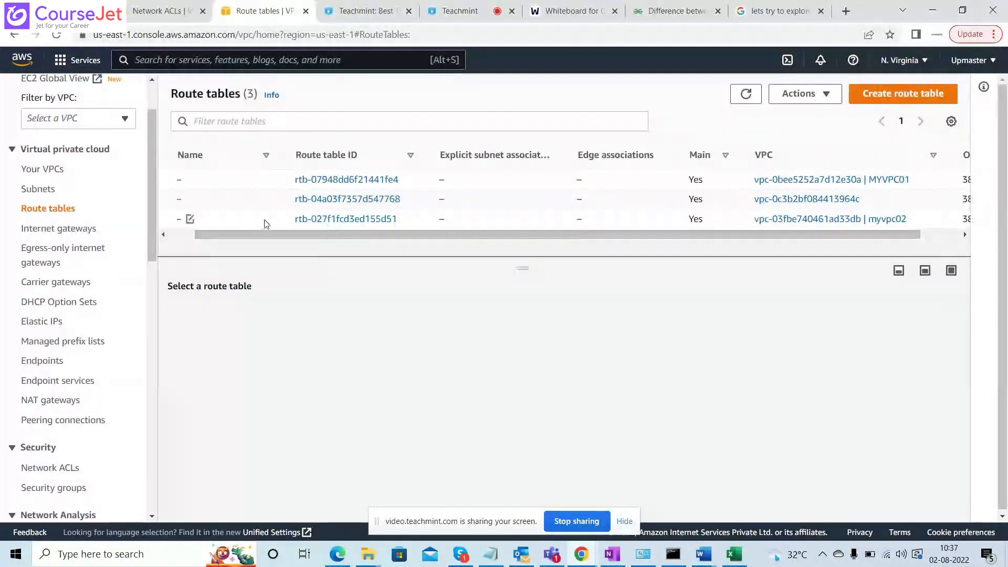
{"action": "left_click_drag", "start_coordinate": [244, 242], "coordinate": [214, 239]}
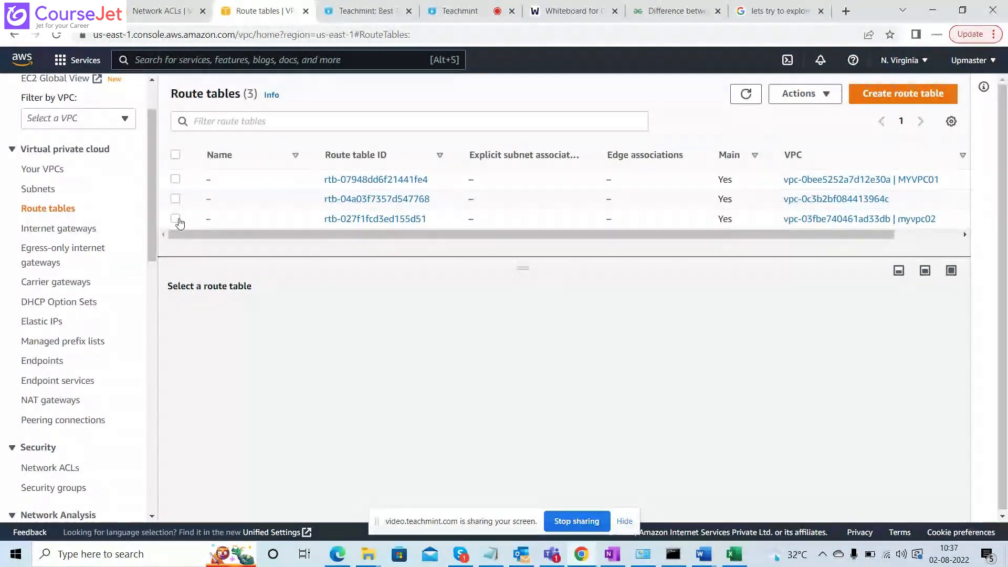
{"action": "left_click", "coordinate": [175, 219]}
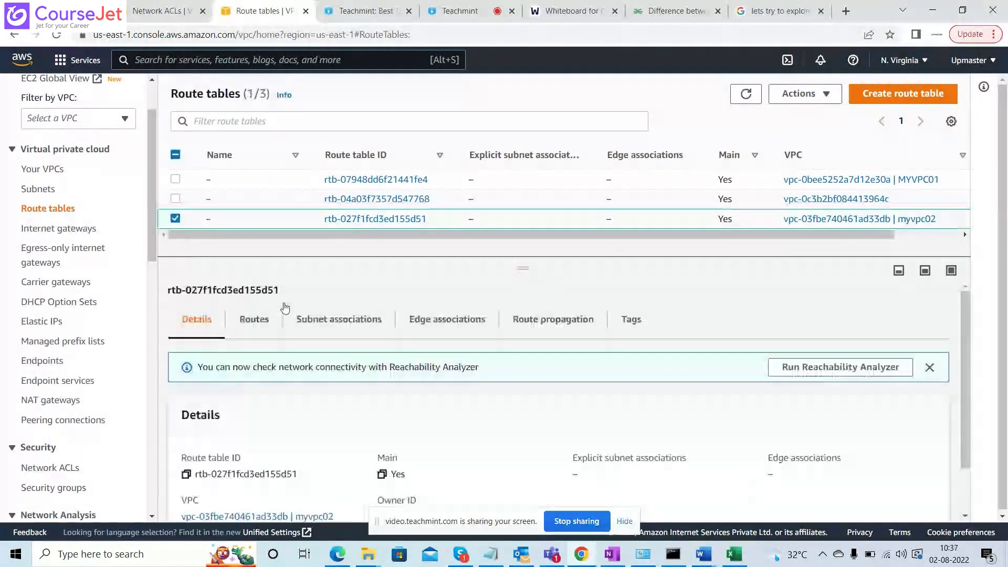
{"action": "left_click", "coordinate": [262, 323]}
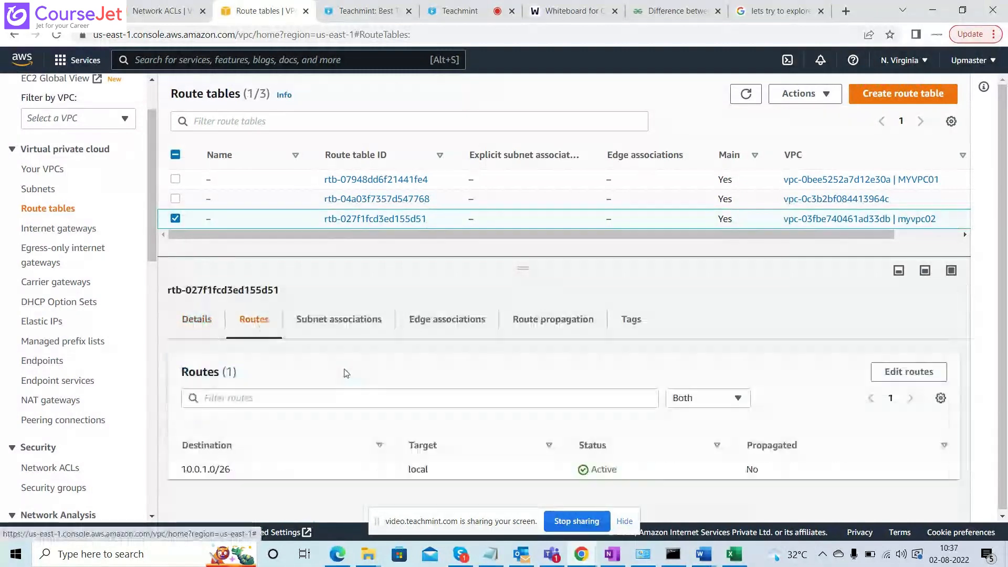
Step: Add a 0.0.0.0/0 route targeting internet gateway MYIG01 (igw-0f4353bf78031a8a2) and save it
{"action": "left_click", "coordinate": [898, 372]}
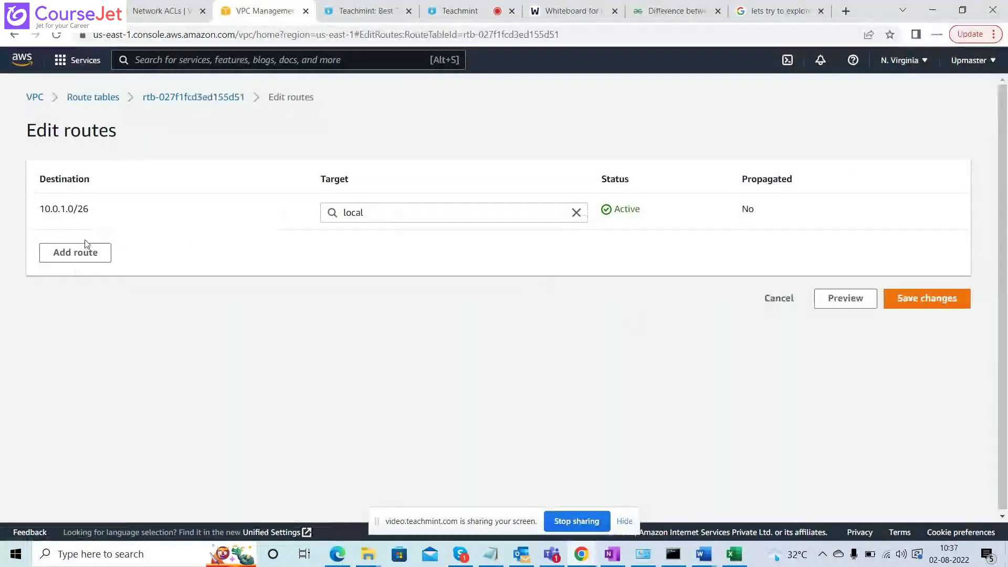
{"action": "left_click", "coordinate": [79, 253]}
{"action": "left_click", "coordinate": [160, 243]}
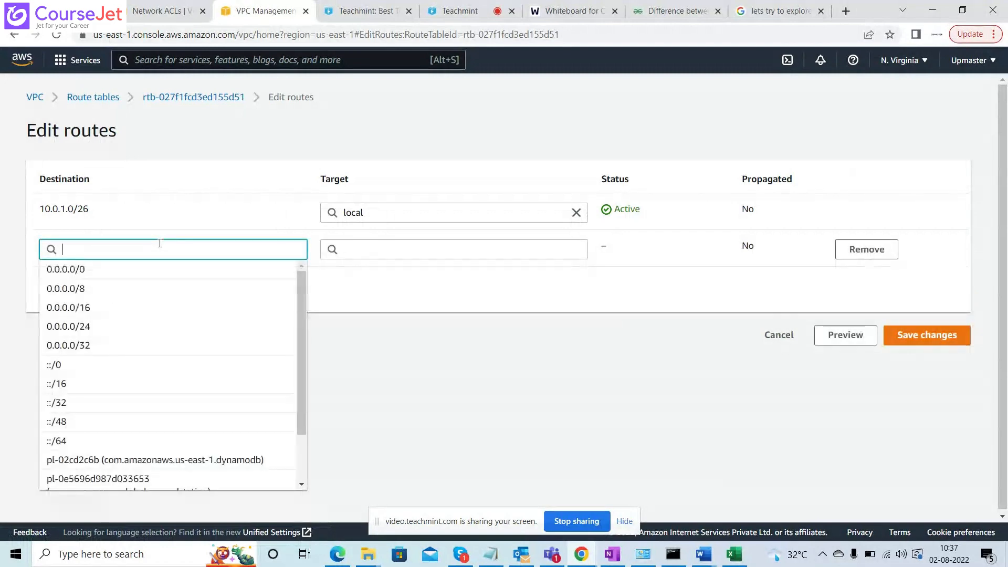
{"action": "left_click", "coordinate": [94, 275]}
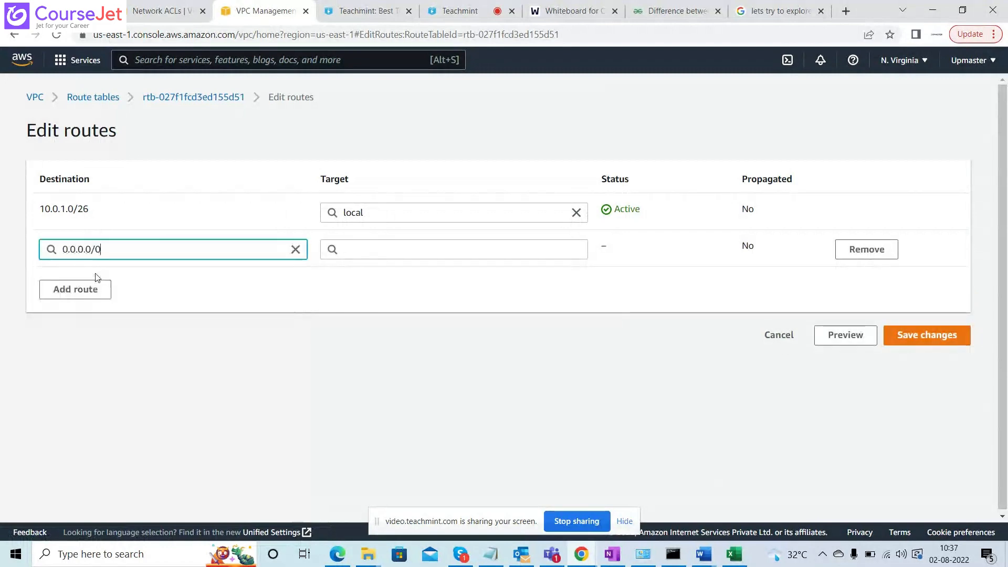
{"action": "left_click", "coordinate": [459, 250]}
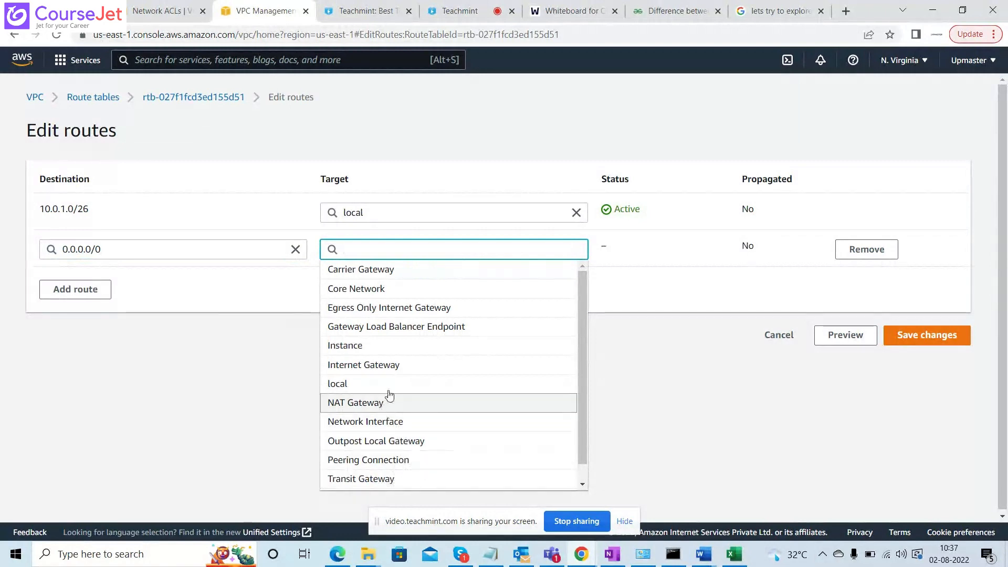
{"action": "left_click", "coordinate": [391, 364]}
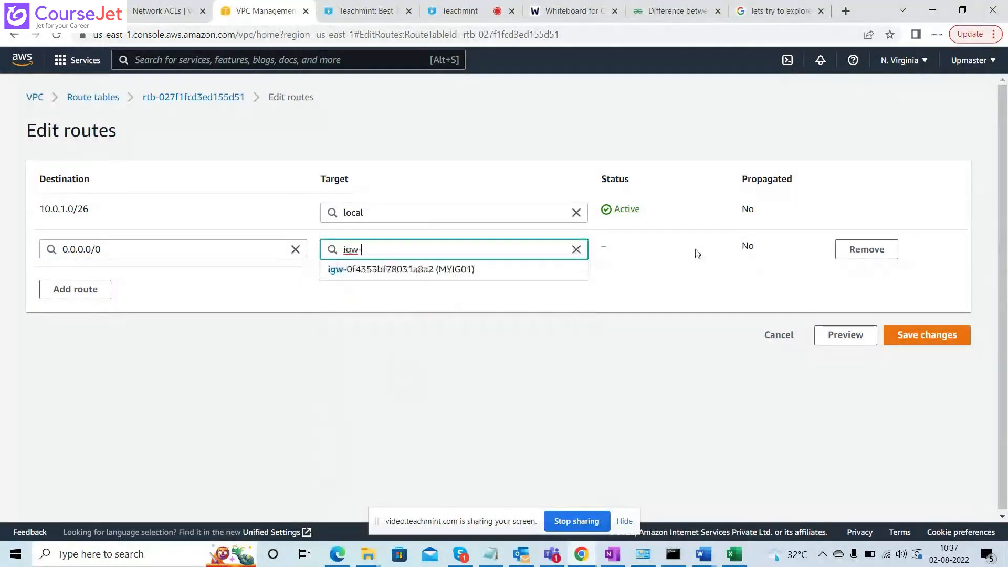
{"action": "left_click", "coordinate": [463, 273]}
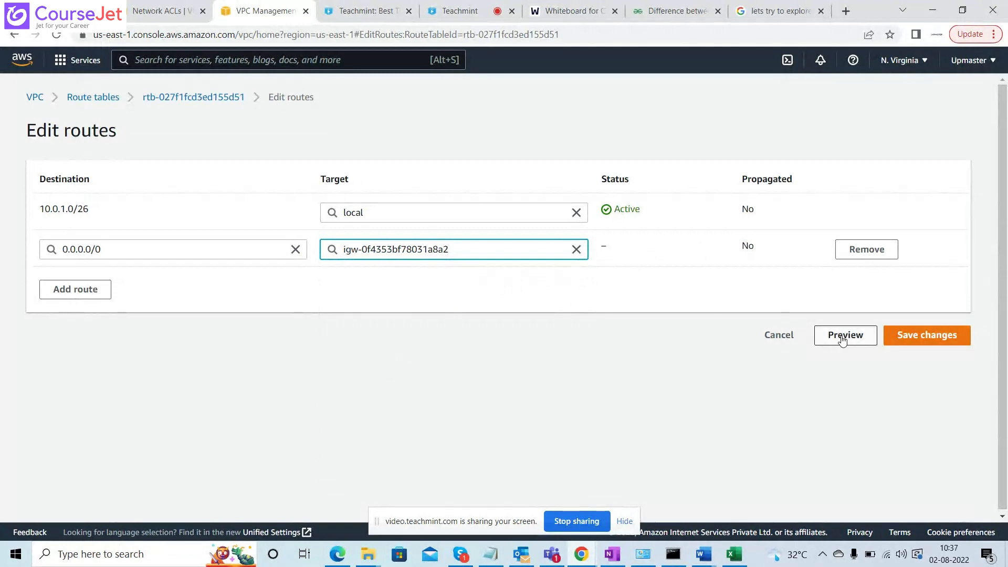
{"action": "left_click", "coordinate": [925, 336]}
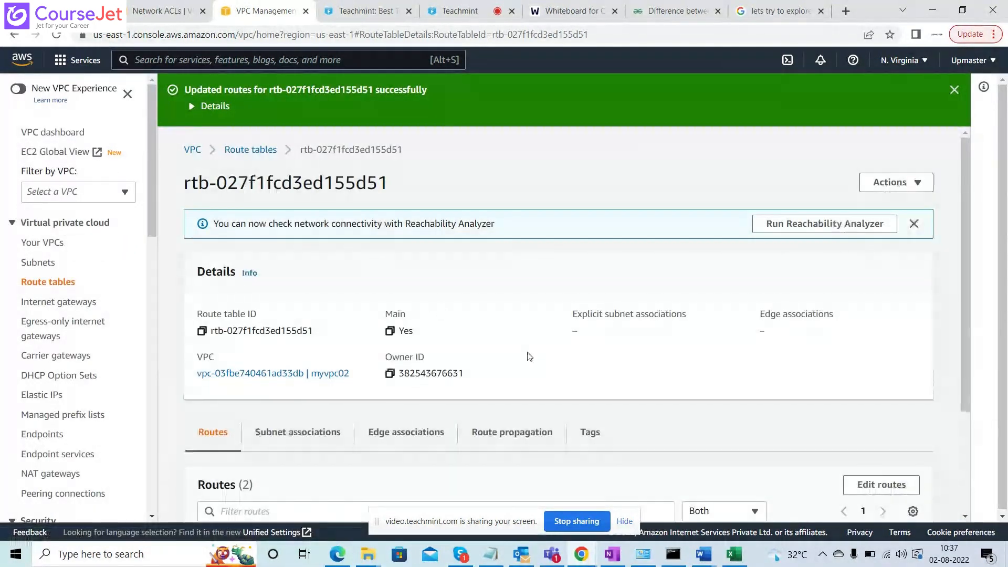
{"action": "key", "text": "alt+Tab"}
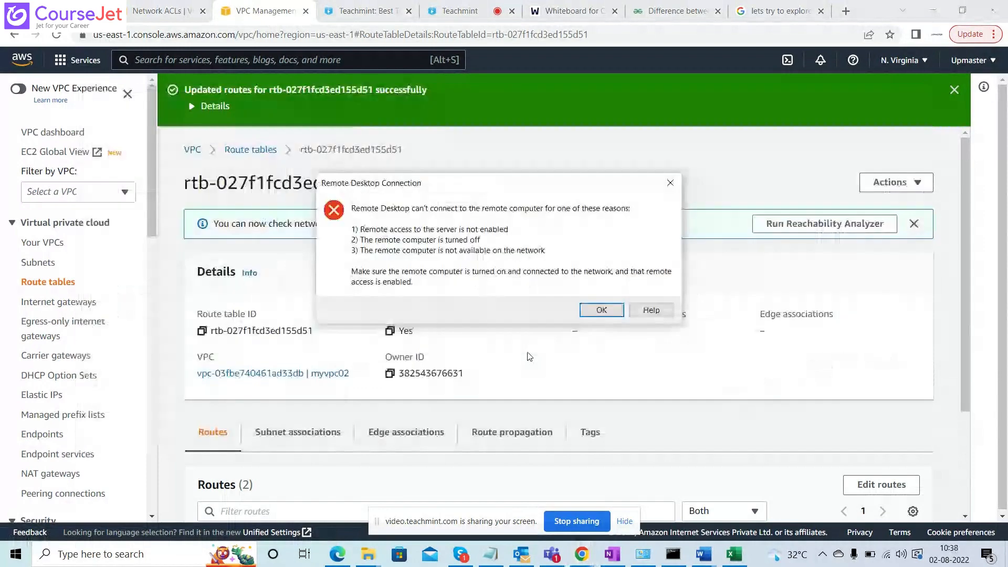
Step: Relaunch 3.80.52.12.rdp from Downloads, get past the publisher warning, and return to the connect page
{"action": "key", "text": "Return"}
{"action": "key", "text": "alt+Tab"}
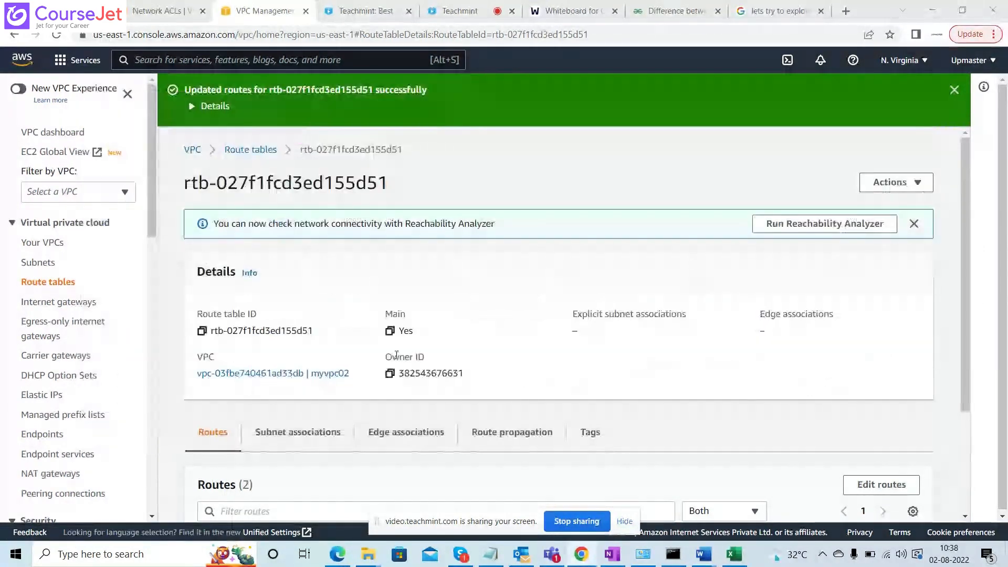
{"action": "mouse_move", "coordinate": [368, 554]}
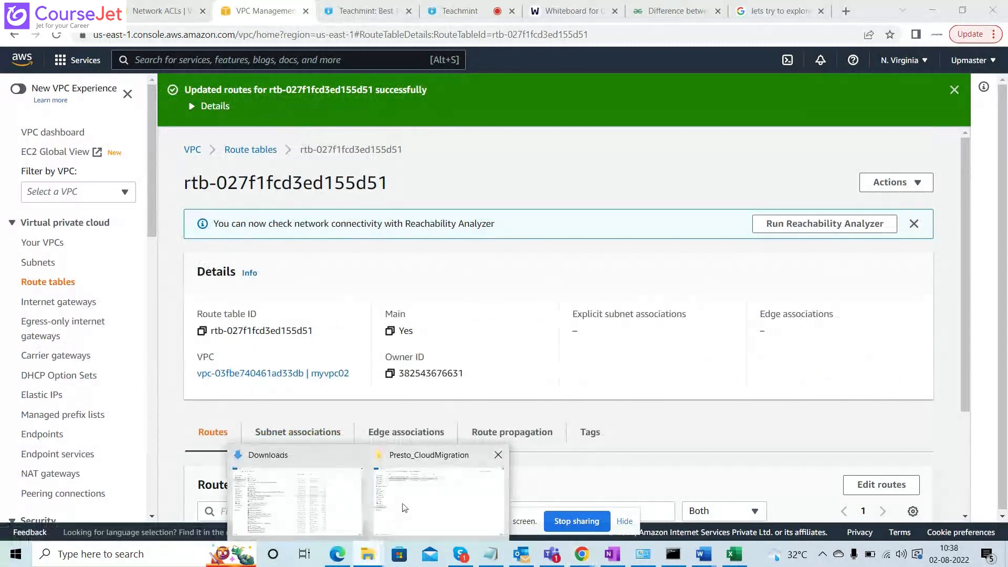
{"action": "left_click", "coordinate": [297, 499]}
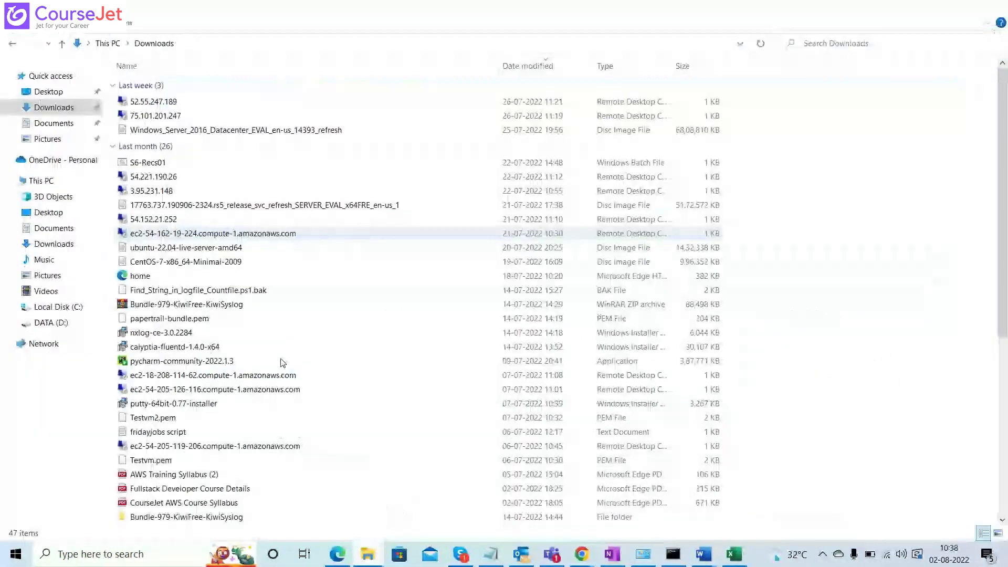
{"action": "double_click", "coordinate": [177, 104]}
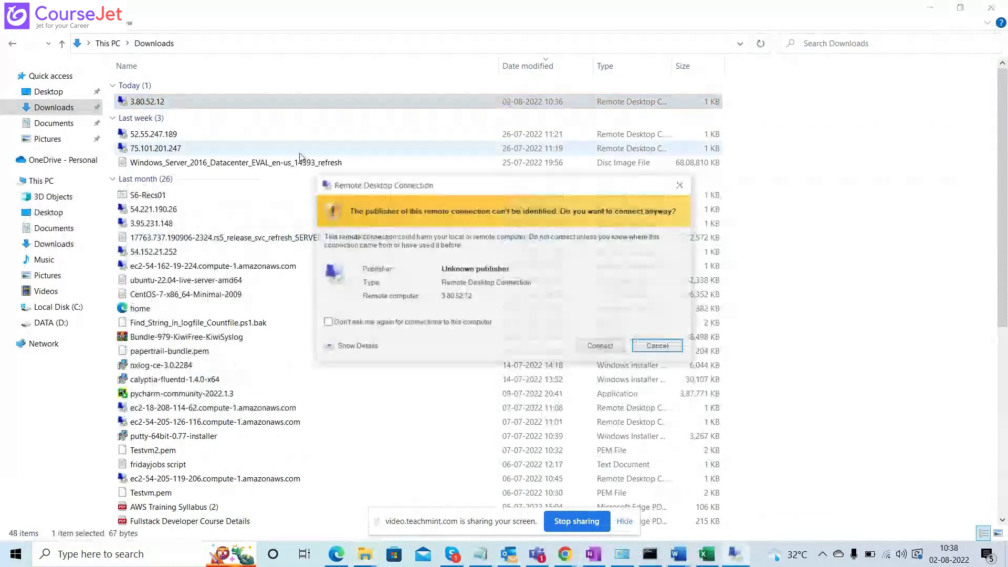
{"action": "left_click", "coordinate": [601, 347]}
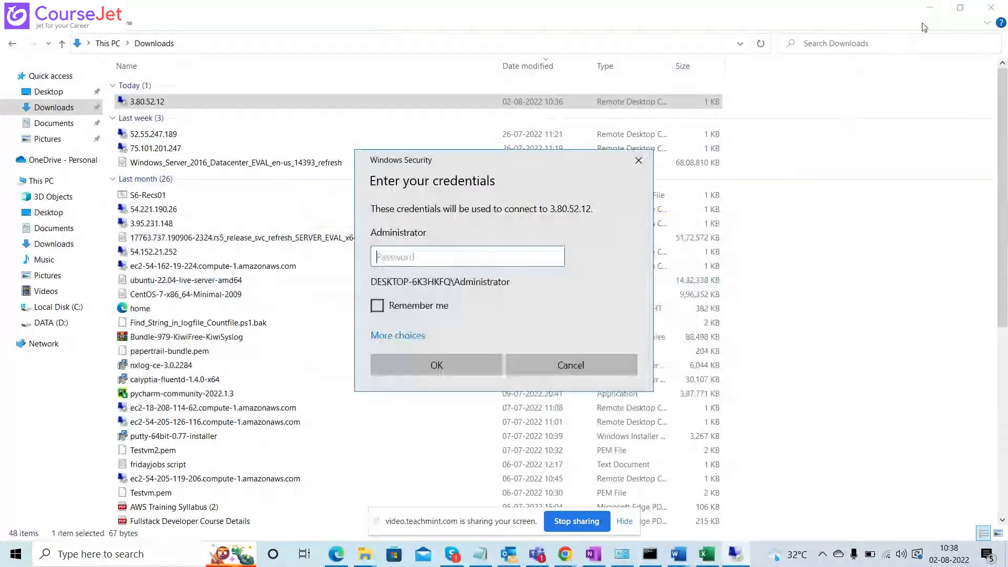
{"action": "left_click", "coordinate": [930, 7]}
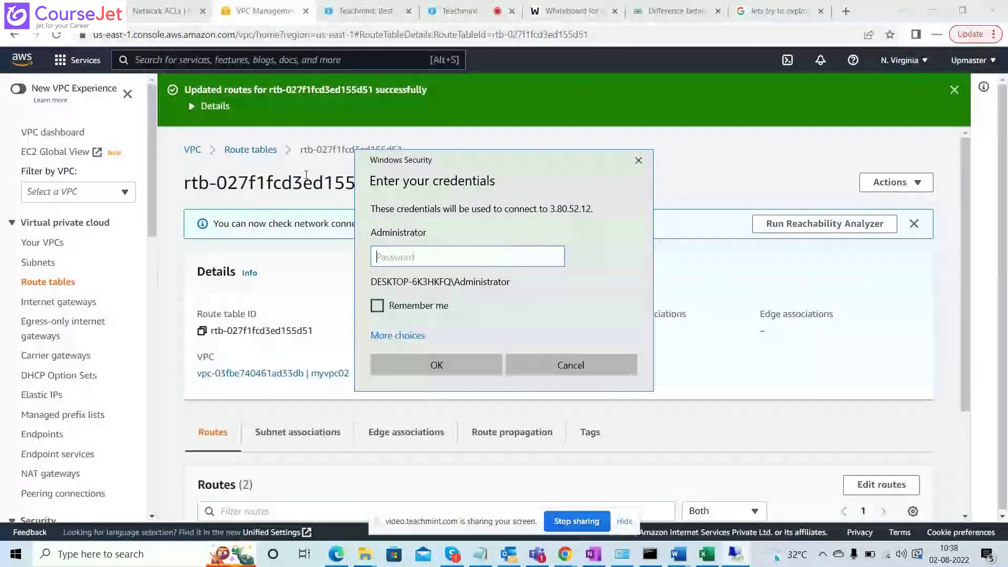
{"action": "left_click", "coordinate": [63, 11]}
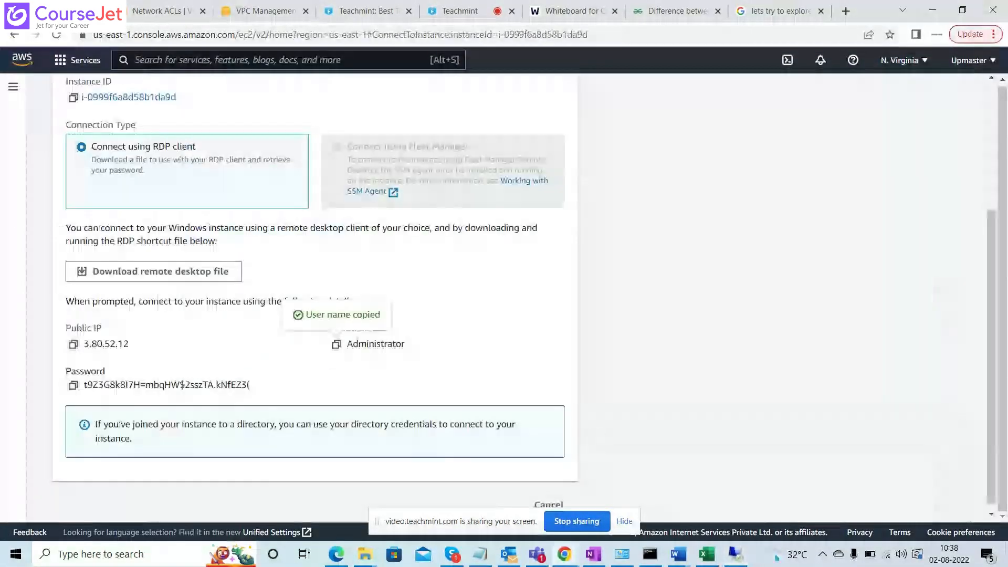
Step: Paste the copied administrator password into the credentials prompt and accept the certificate to open the session
{"action": "left_click", "coordinate": [79, 388]}
{"action": "key", "text": "alt+Tab"}
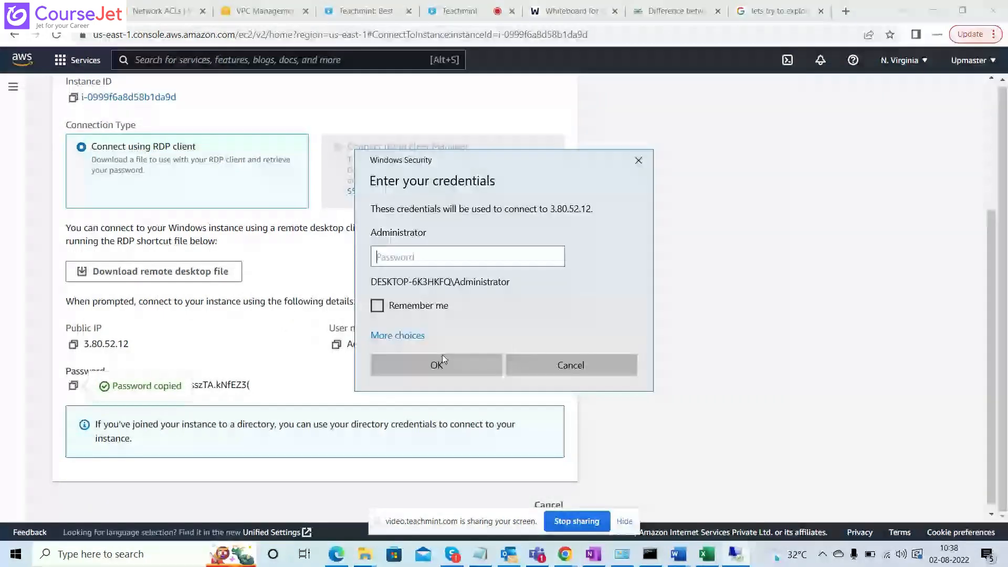
{"action": "key", "text": "ctrl+v"}
{"action": "key", "text": "Return"}
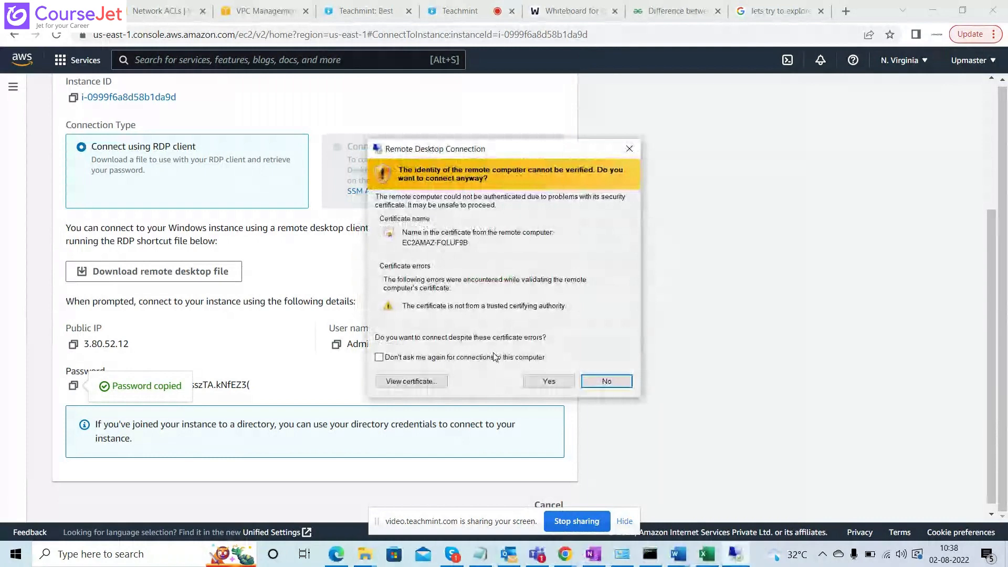
{"action": "left_click", "coordinate": [550, 380]}
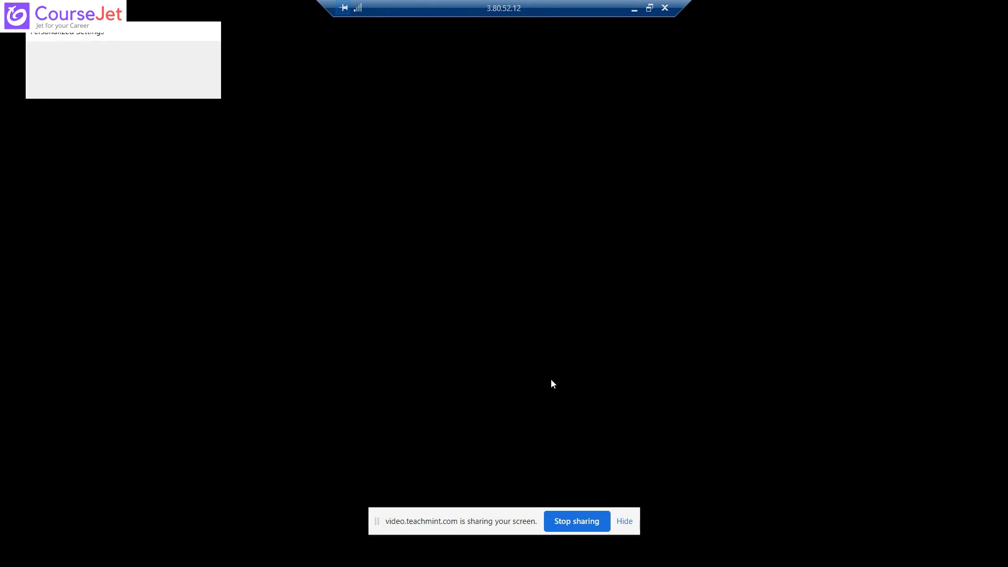
{"action": "left_click", "coordinate": [650, 11]}
{"action": "left_click", "coordinate": [651, 16]}
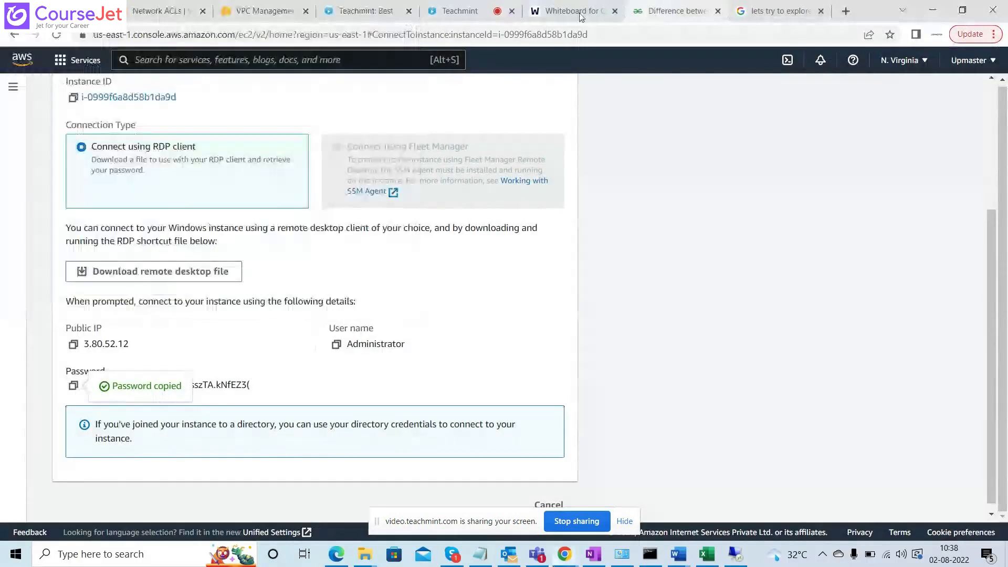
Step: Start a new VPC peering connection and name it MYPC01
{"action": "left_click", "coordinate": [260, 11]}
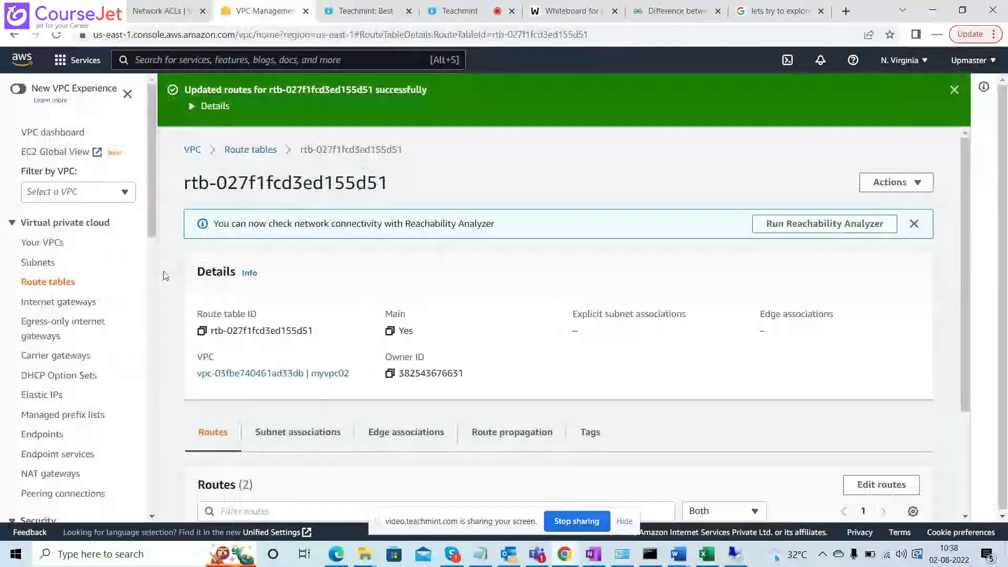
{"action": "scroll", "coordinate": [89, 279], "scroll_direction": "down", "scroll_amount": 4}
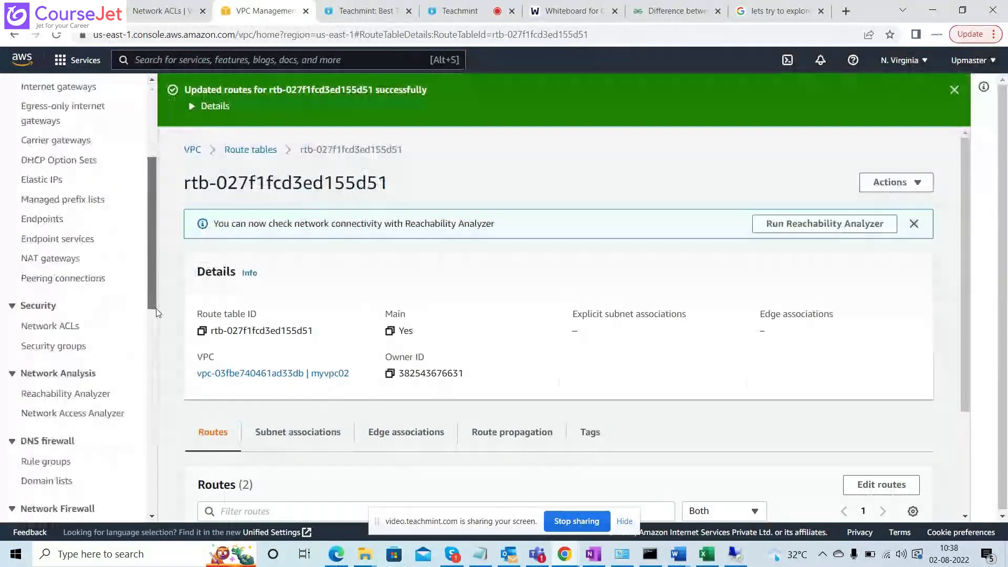
{"action": "left_click", "coordinate": [89, 281]}
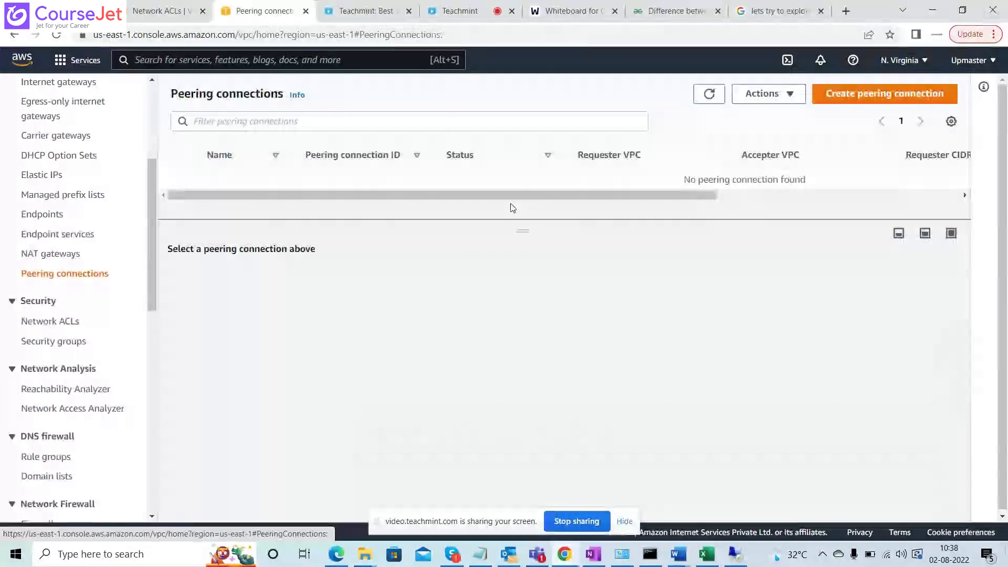
{"action": "left_click", "coordinate": [871, 100]}
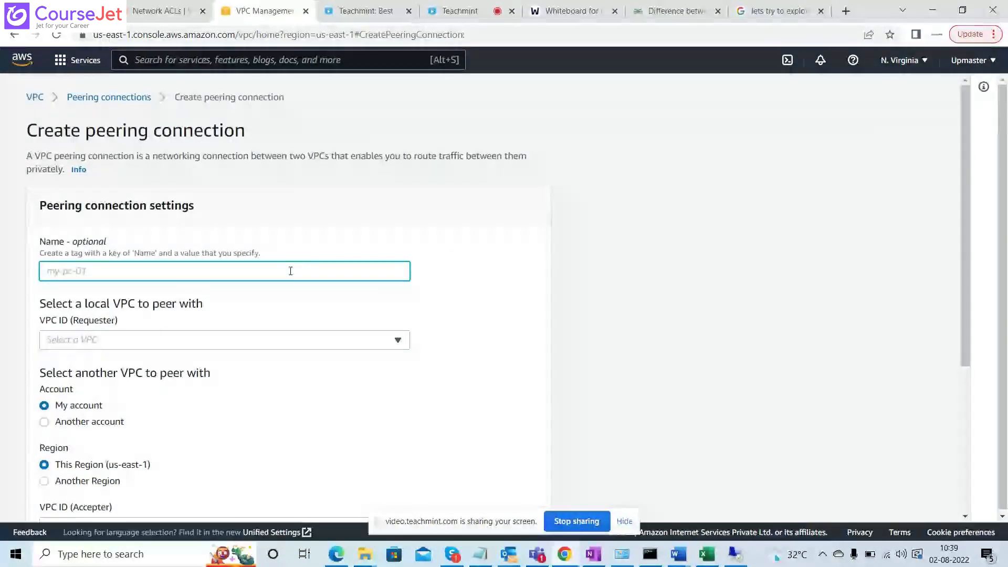
{"action": "type", "text": "MY "}
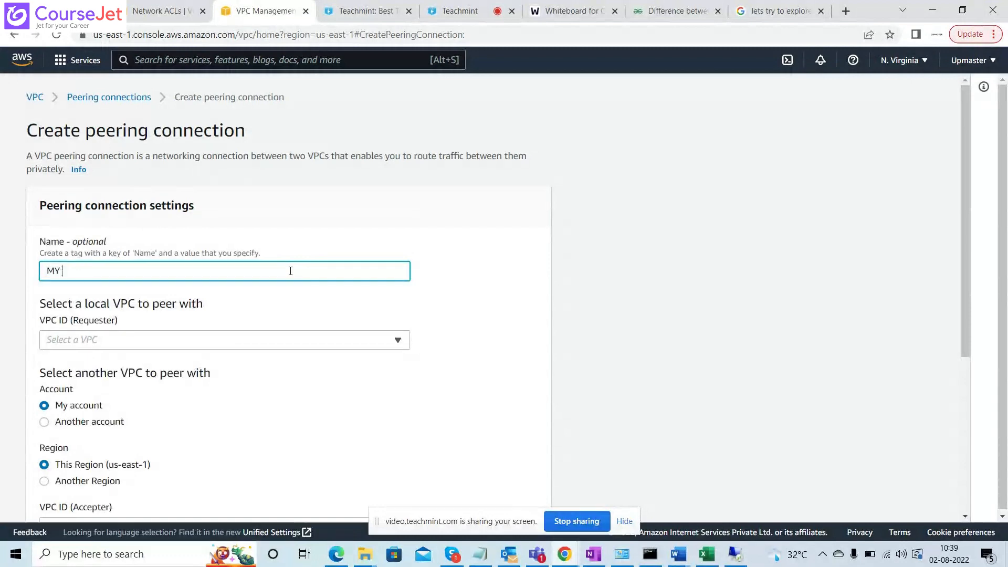
{"action": "type", "text": "PC"}
{"action": "type", "text": "91"}
{"action": "type", "text": "1"}
Step: Set MYVPC01 as requester and myvpc02 as accepter, then create the peering connection
{"action": "left_click", "coordinate": [293, 346]}
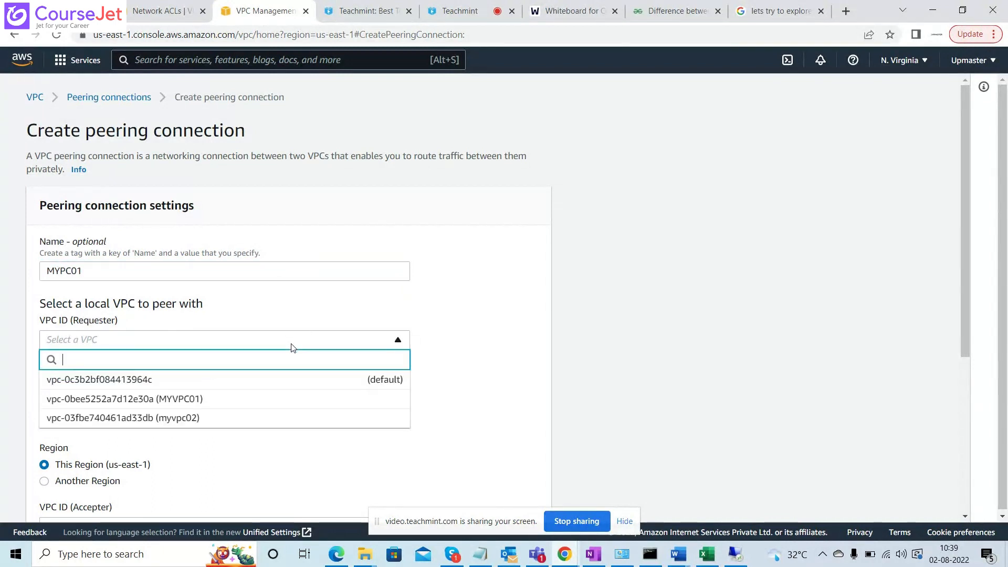
{"action": "left_click", "coordinate": [204, 400]}
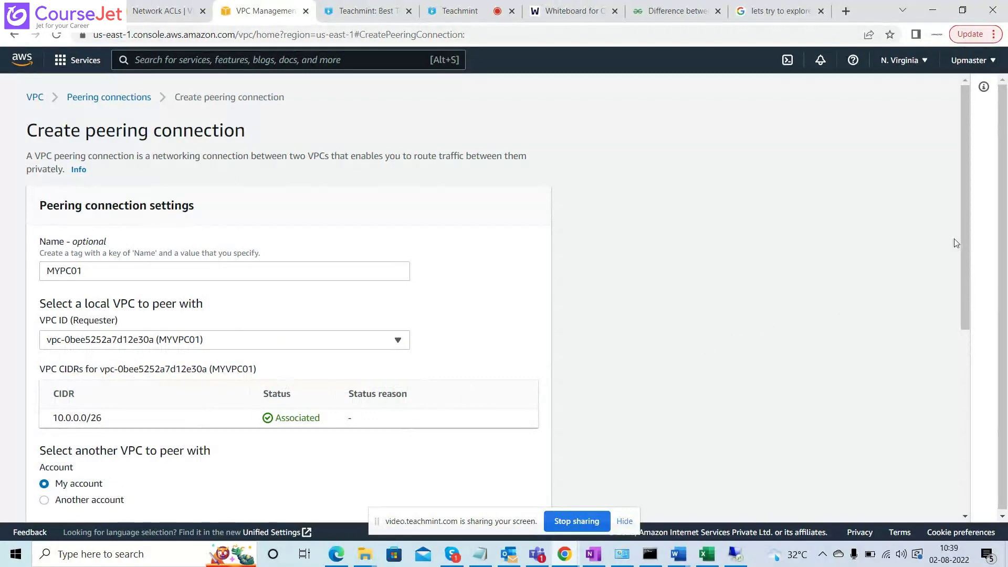
{"action": "left_click_drag", "start_coordinate": [965, 257], "coordinate": [959, 393]}
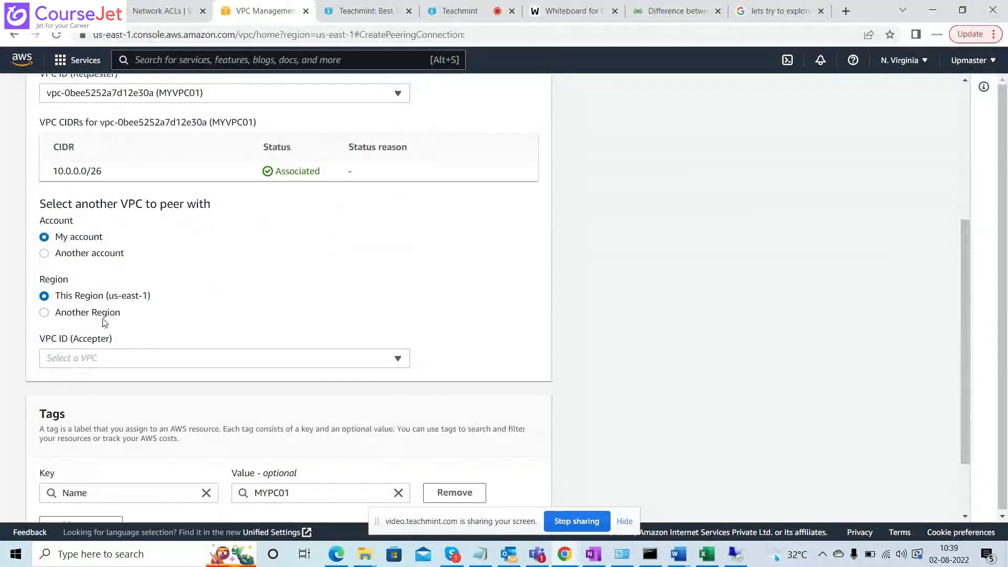
{"action": "left_click", "coordinate": [242, 366]}
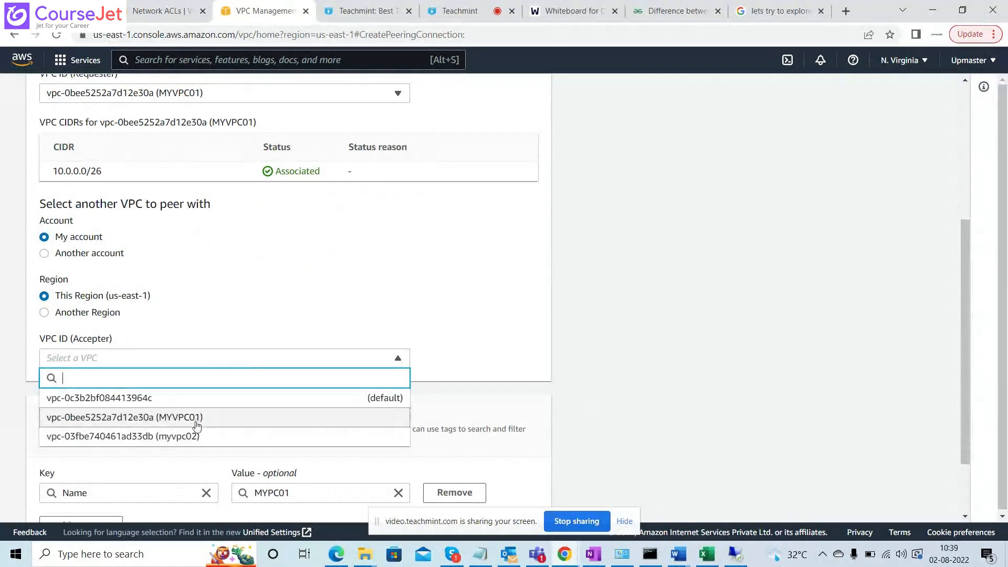
{"action": "left_click", "coordinate": [199, 436]}
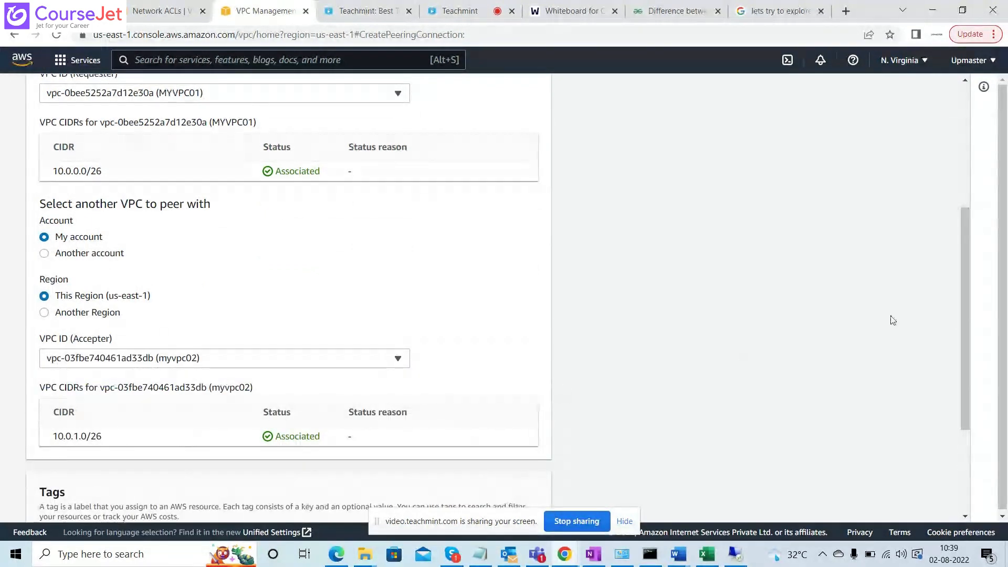
{"action": "left_click_drag", "start_coordinate": [965, 333], "coordinate": [963, 432]}
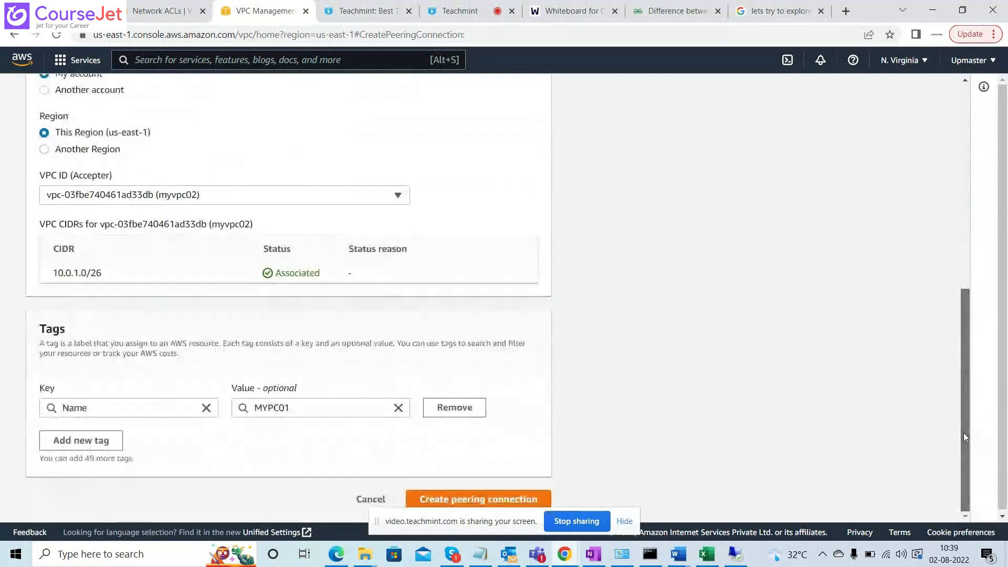
{"action": "left_click", "coordinate": [516, 503]}
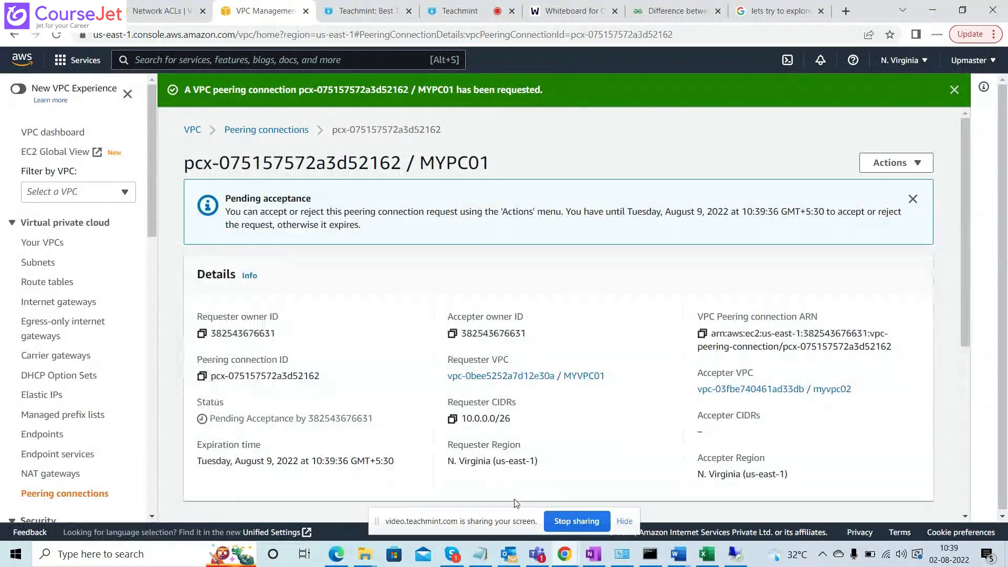
Step: Accept peering request pcx-075157572a3d52162 so it becomes Active, then show the route tables list
{"action": "left_click", "coordinate": [912, 164]}
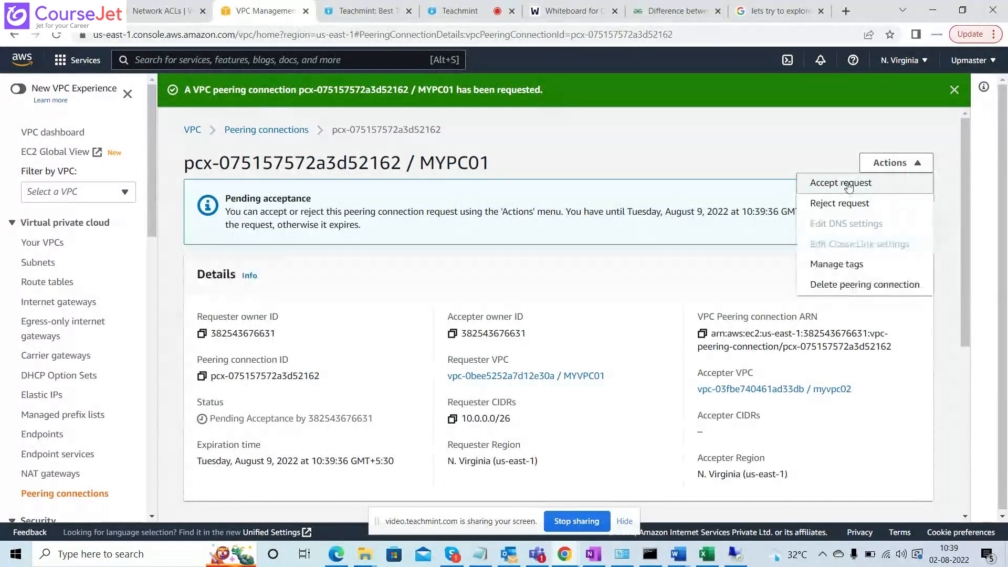
{"action": "left_click", "coordinate": [849, 183]}
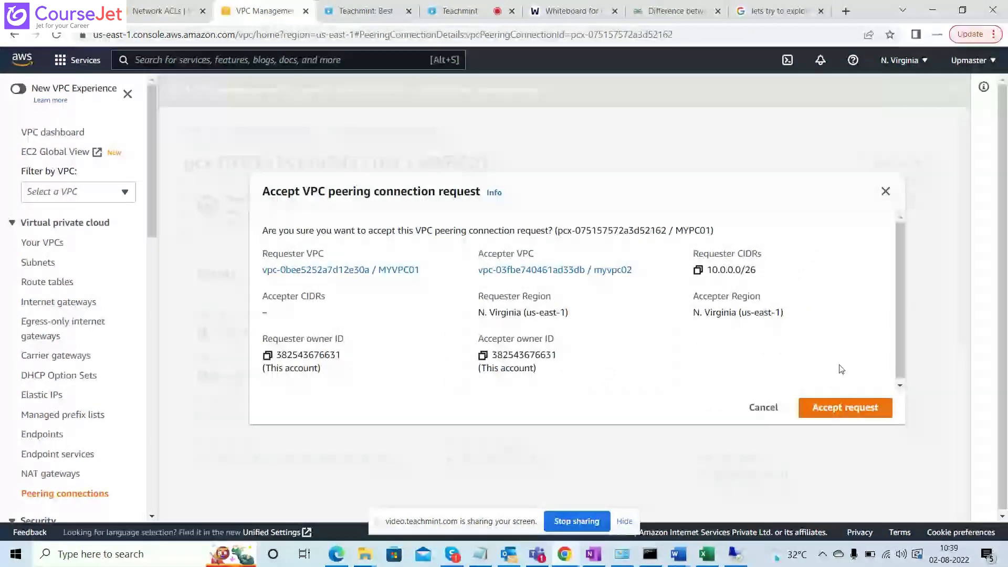
{"action": "left_click", "coordinate": [848, 409]}
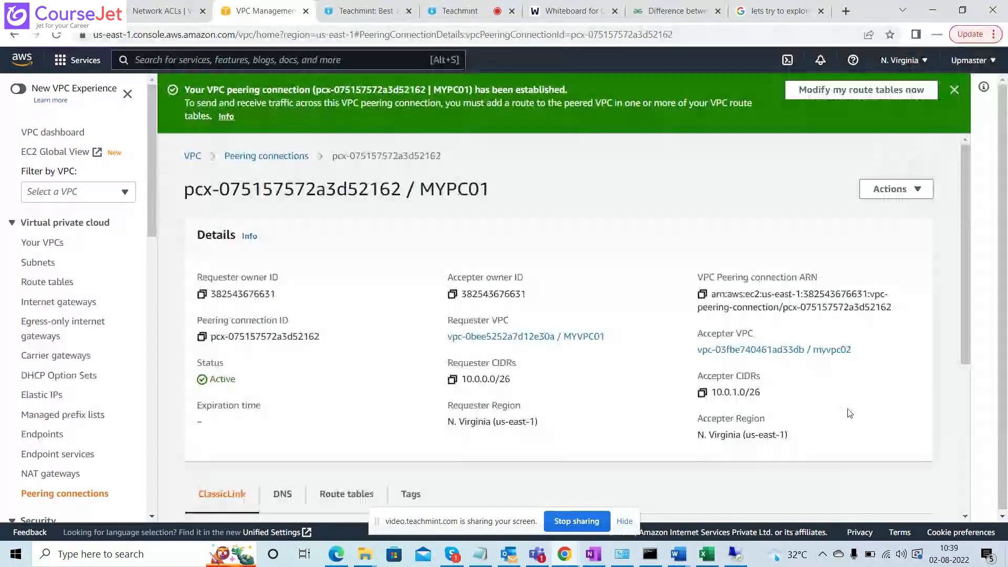
{"action": "left_click", "coordinate": [48, 284]}
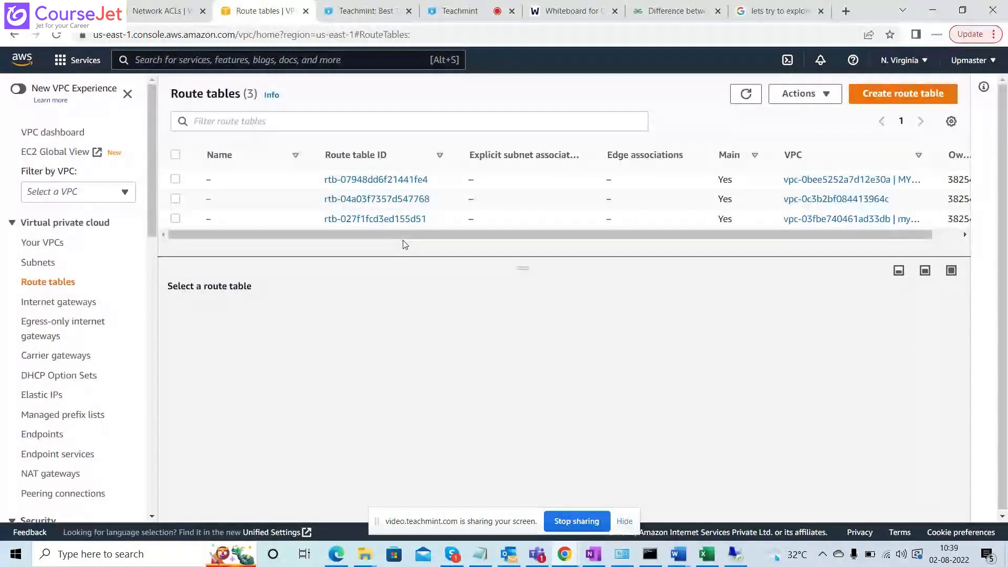
Step: Edit rtb-027f1fcd3ed155d51's routes and add a new route with destination 10.0.0.0/26
{"action": "left_click_drag", "start_coordinate": [525, 266], "coordinate": [525, 303]}
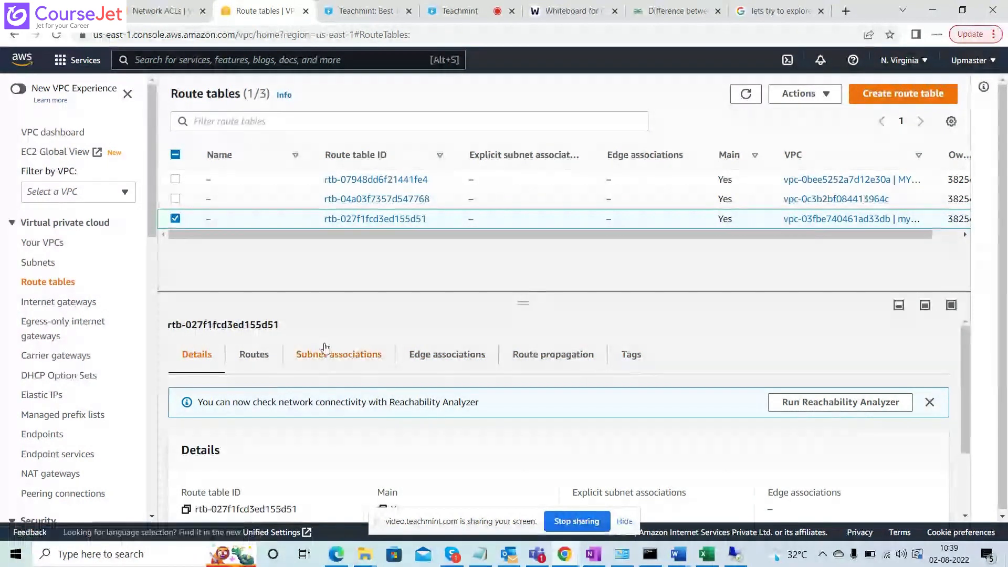
{"action": "left_click", "coordinate": [254, 354]}
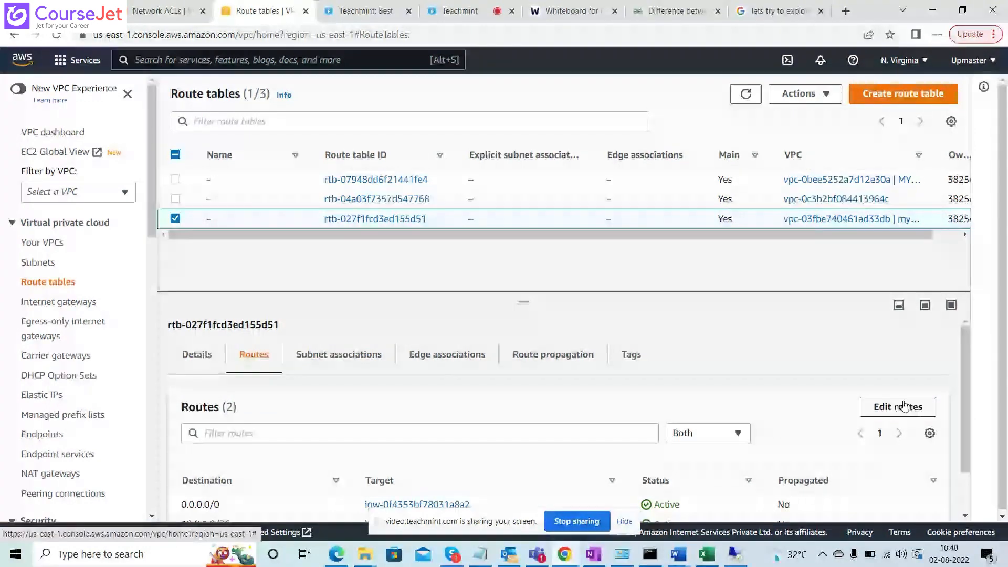
{"action": "left_click", "coordinate": [886, 405]}
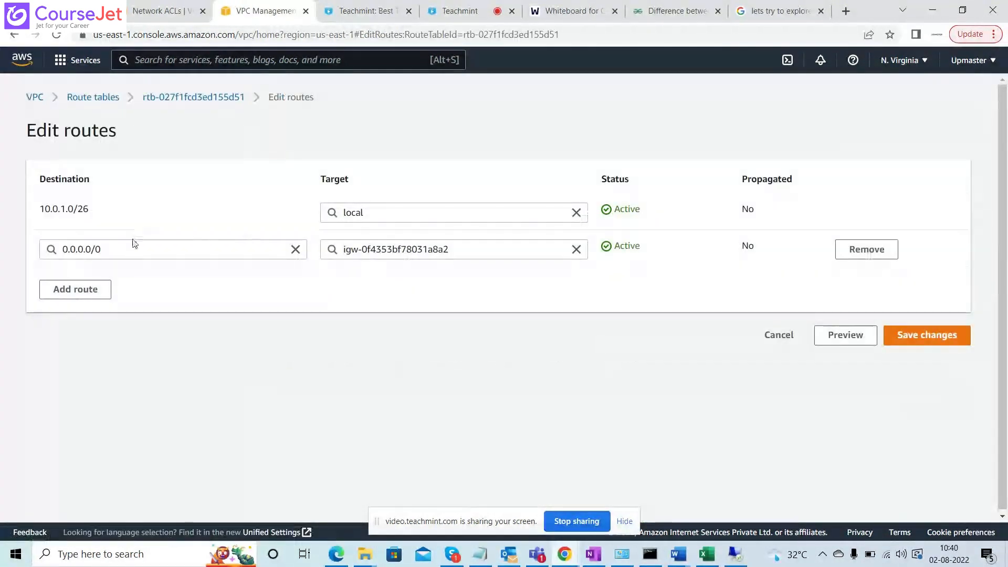
{"action": "left_click", "coordinate": [82, 290]}
{"action": "left_click", "coordinate": [104, 286]}
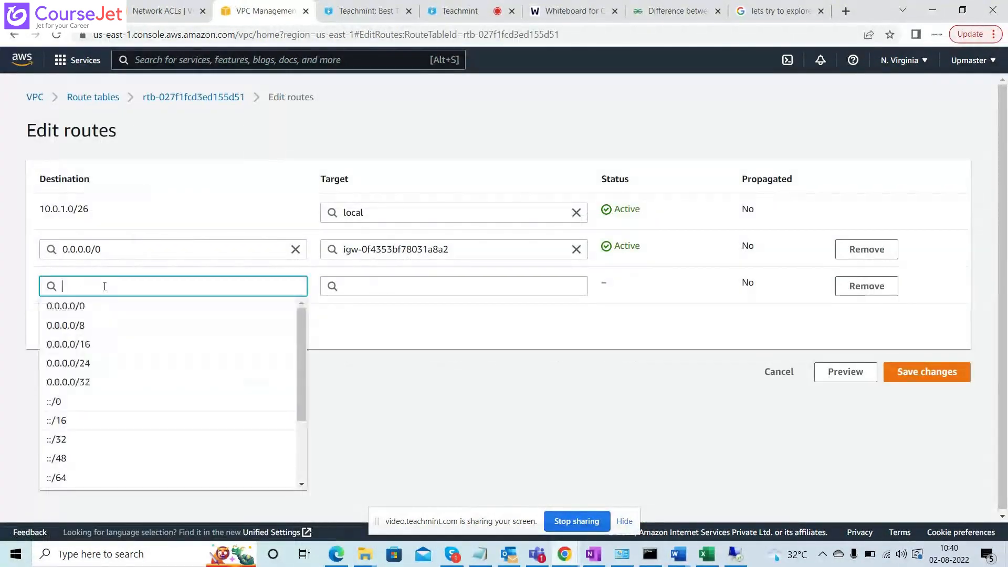
{"action": "type", "text": "10.0."}
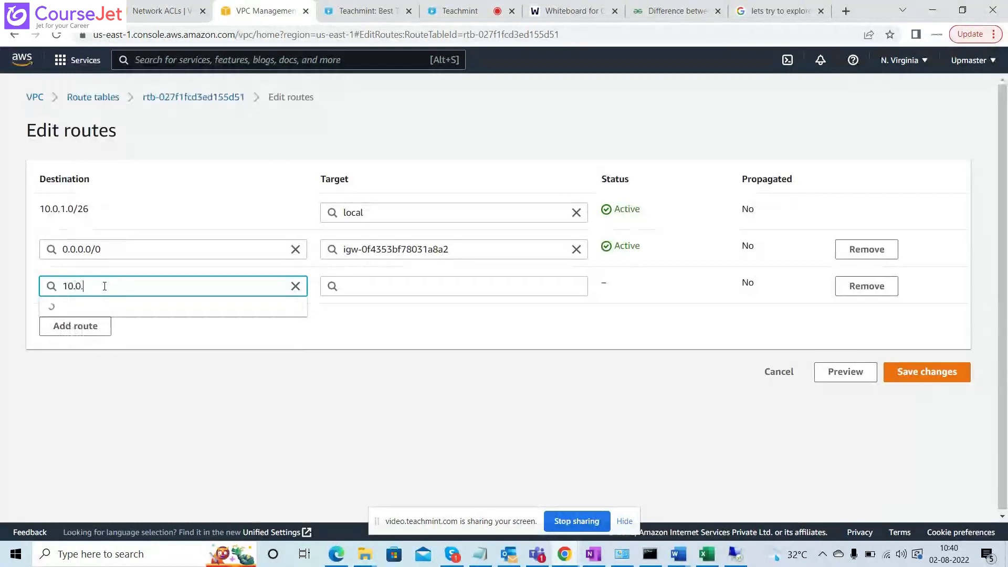
{"action": "type", "text": "0.0/26"}
{"action": "left_click", "coordinate": [72, 306]}
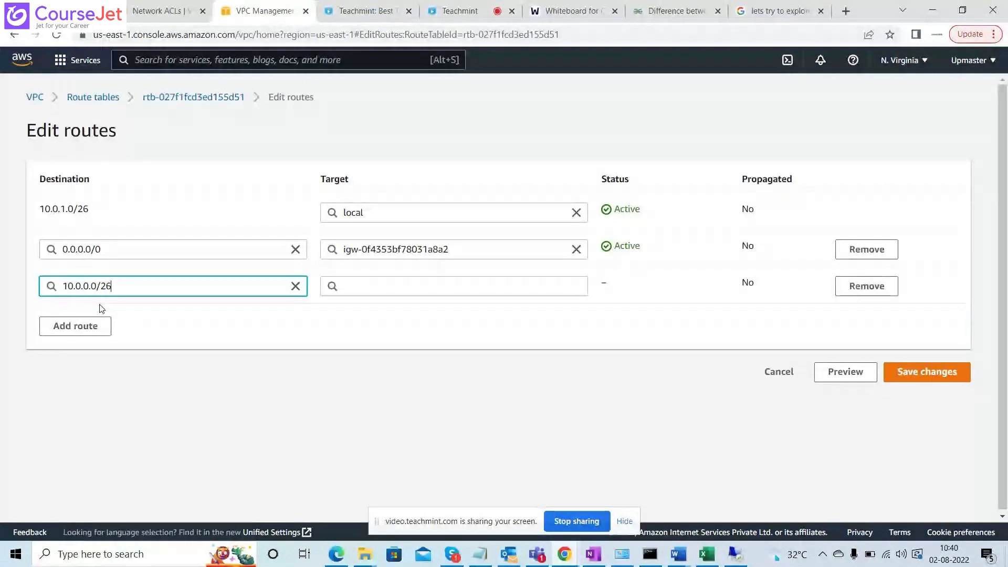
Step: Target the new route at peering connection pcx-075157572a3d52162 and save it
{"action": "left_click", "coordinate": [390, 290]}
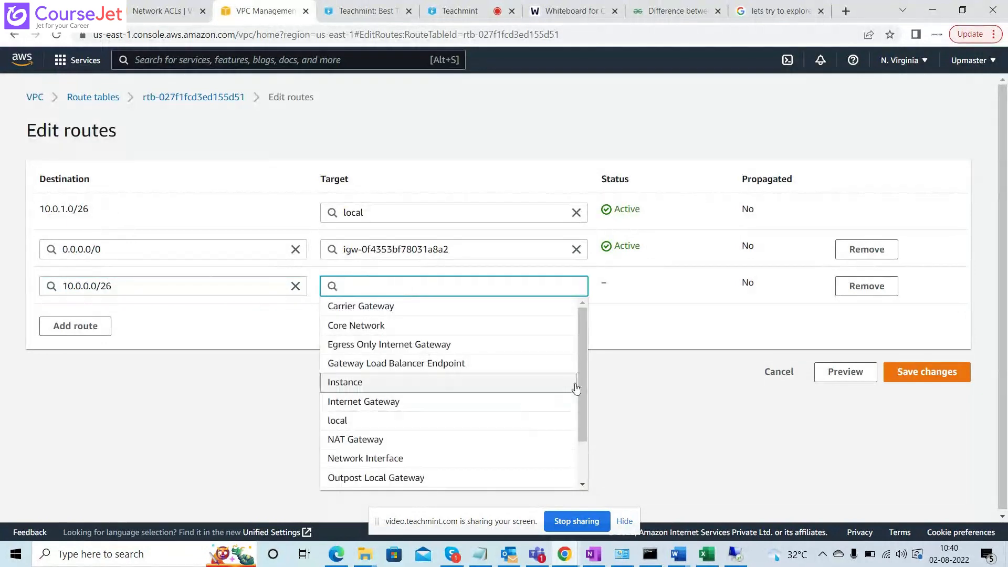
{"action": "left_click_drag", "start_coordinate": [581, 380], "coordinate": [578, 455]}
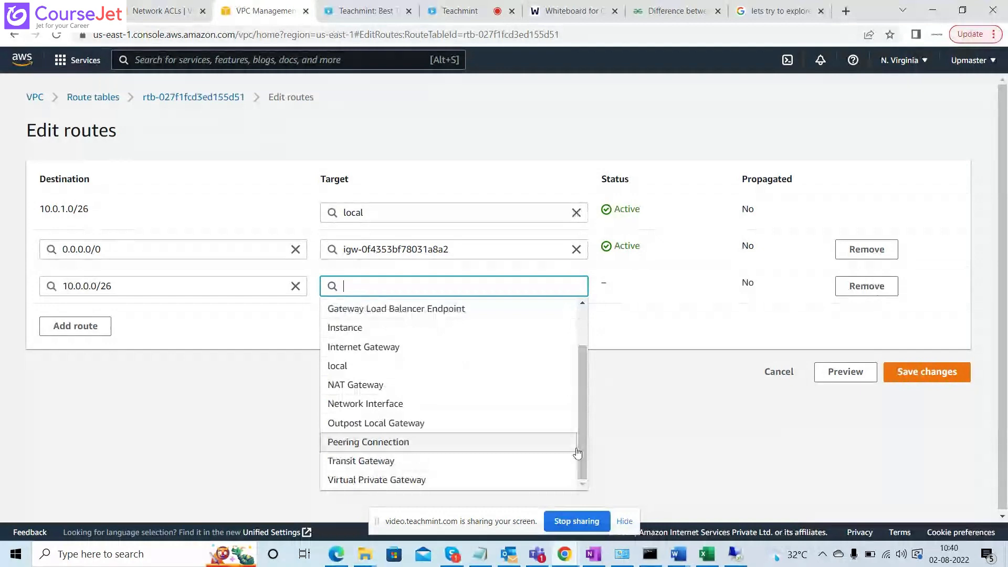
{"action": "left_click", "coordinate": [424, 443]}
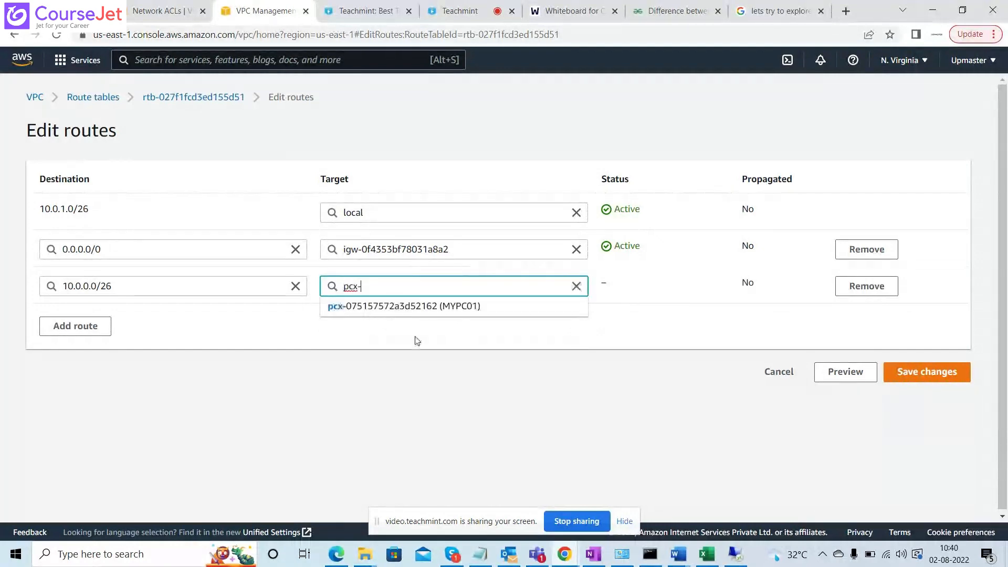
{"action": "left_click", "coordinate": [401, 306]}
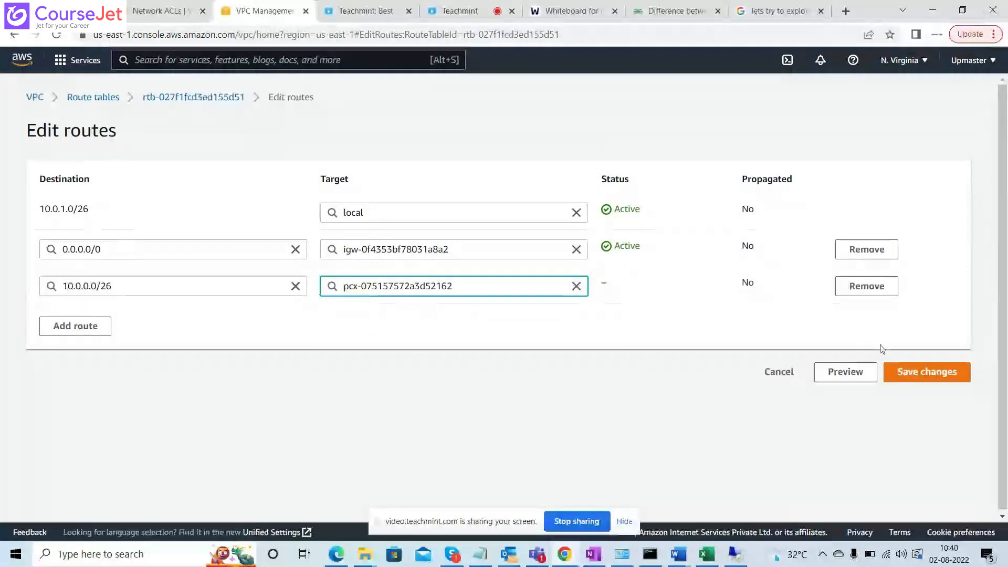
{"action": "left_click", "coordinate": [923, 373]}
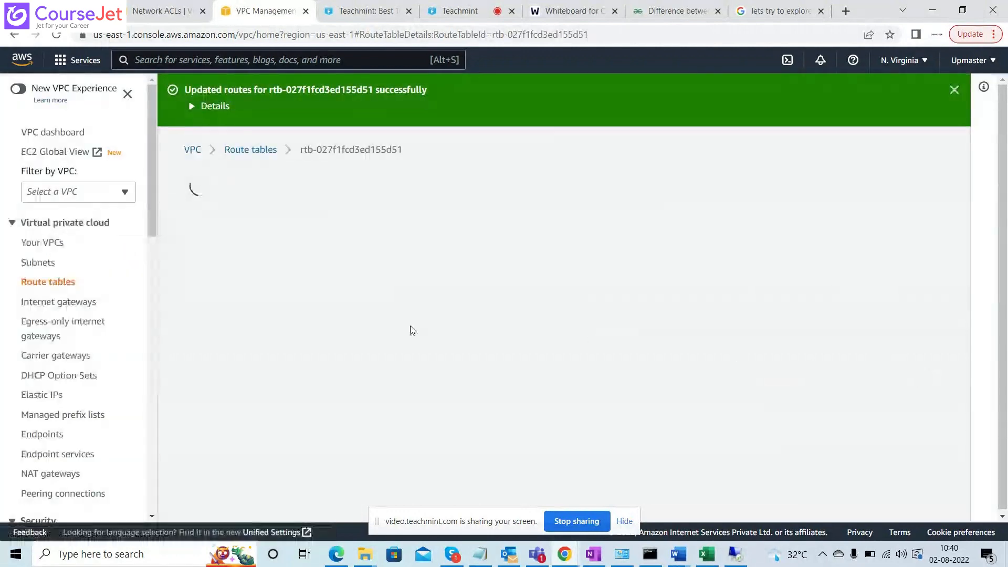
{"action": "left_click", "coordinate": [251, 149]}
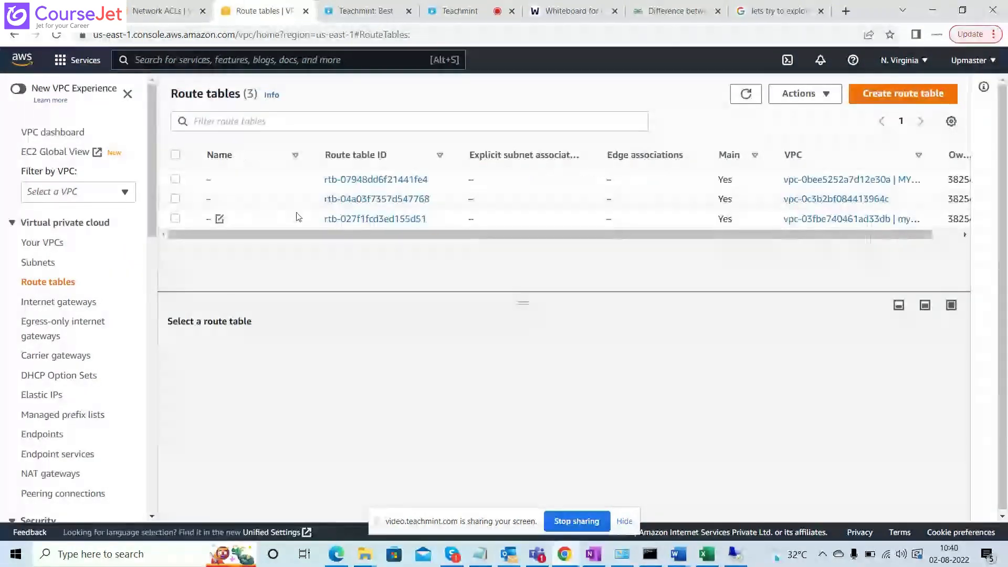
Step: Edit rtb-07948dd6f21441fe4's routes and add a new route with destination 10.0.1.0/26
{"action": "left_click", "coordinate": [176, 179]}
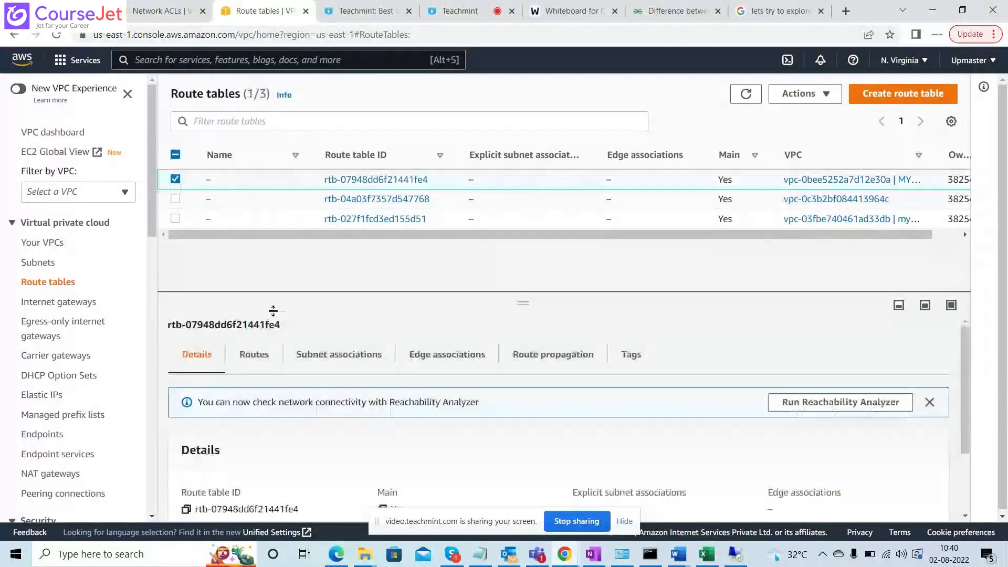
{"action": "left_click", "coordinate": [254, 354]}
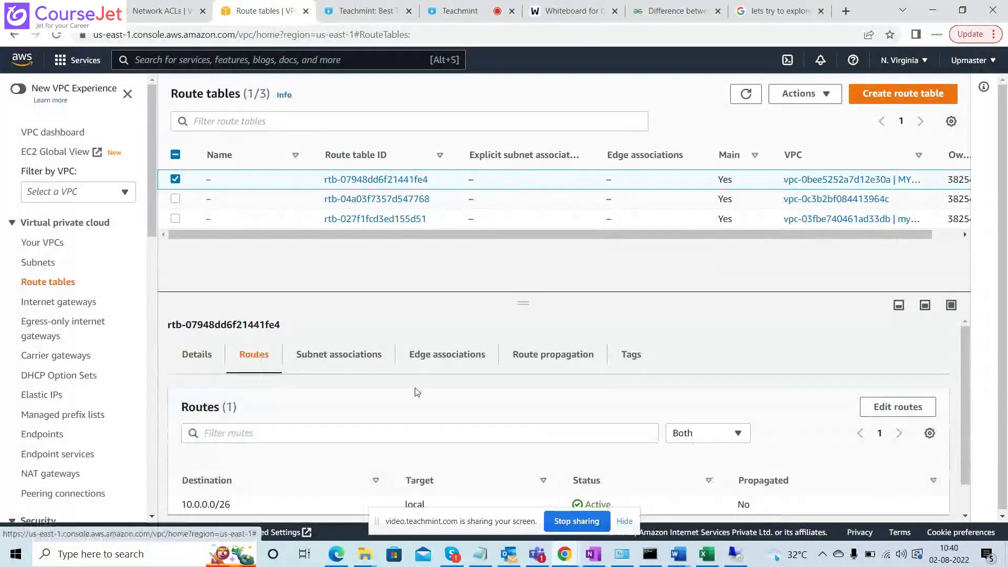
{"action": "left_click", "coordinate": [888, 407]}
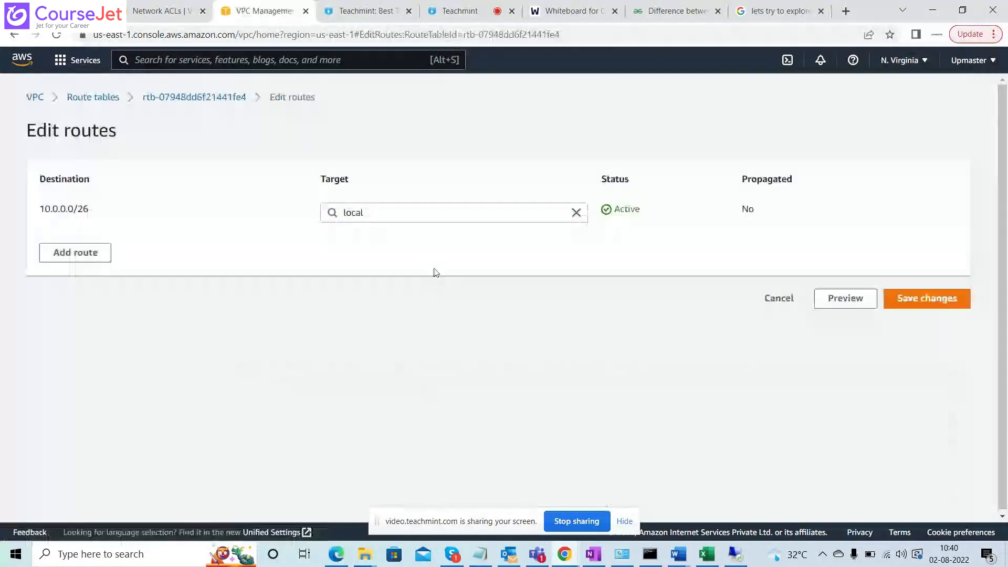
{"action": "left_click", "coordinate": [81, 252]}
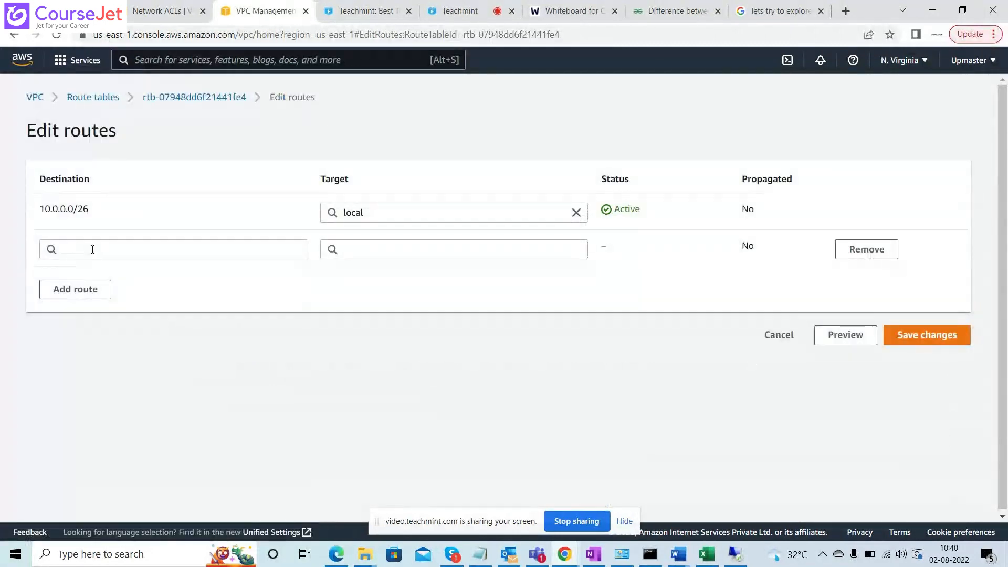
{"action": "left_click", "coordinate": [93, 249]}
{"action": "type", "text": "10.0."}
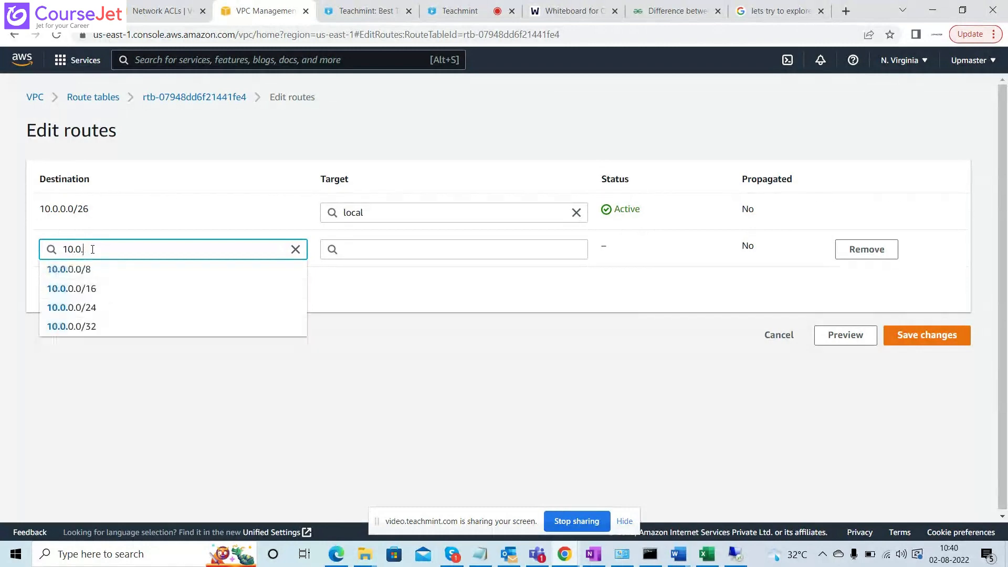
{"action": "type", "text": "1.0"}
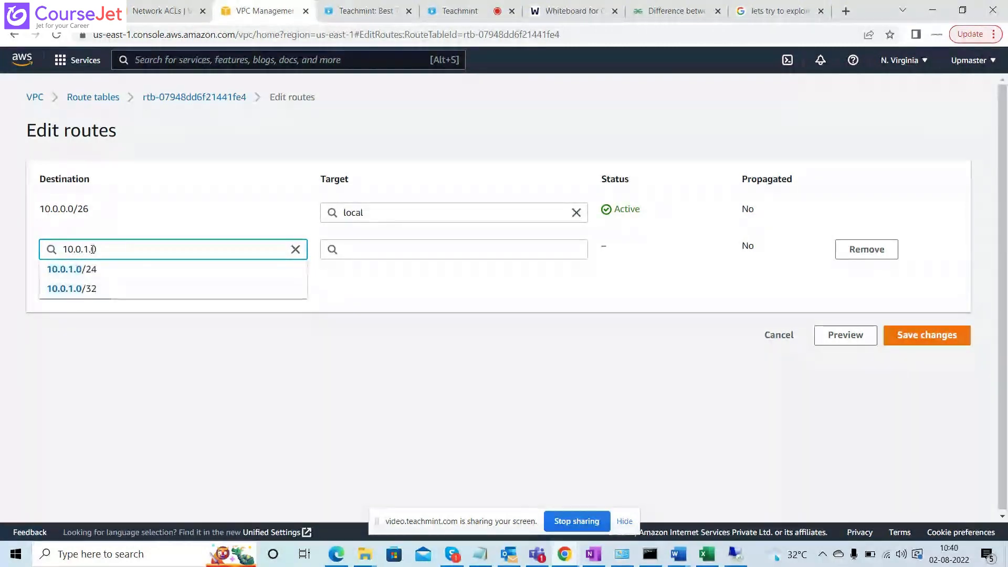
{"action": "type", "text": "/"}
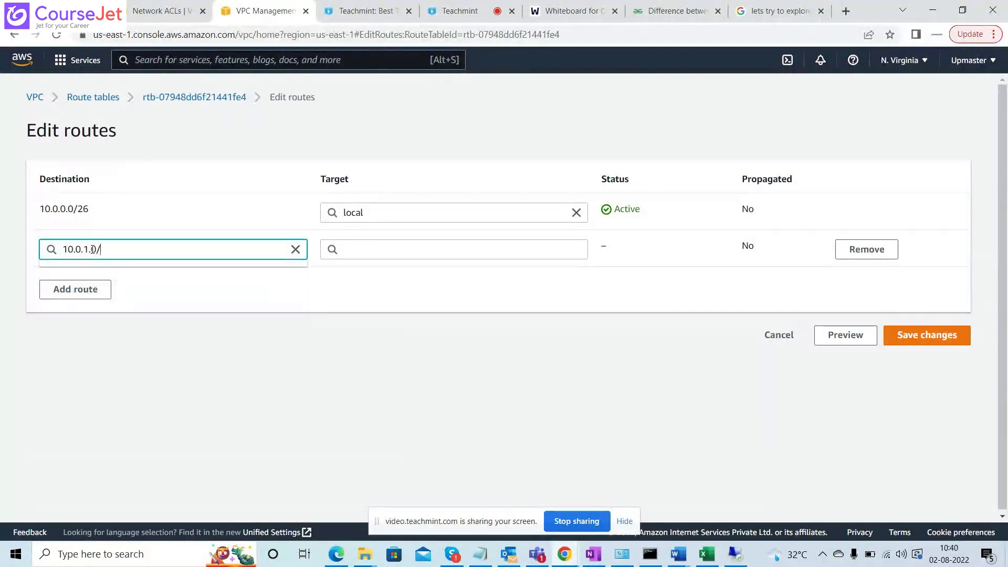
{"action": "key", "text": "BackSpace"}
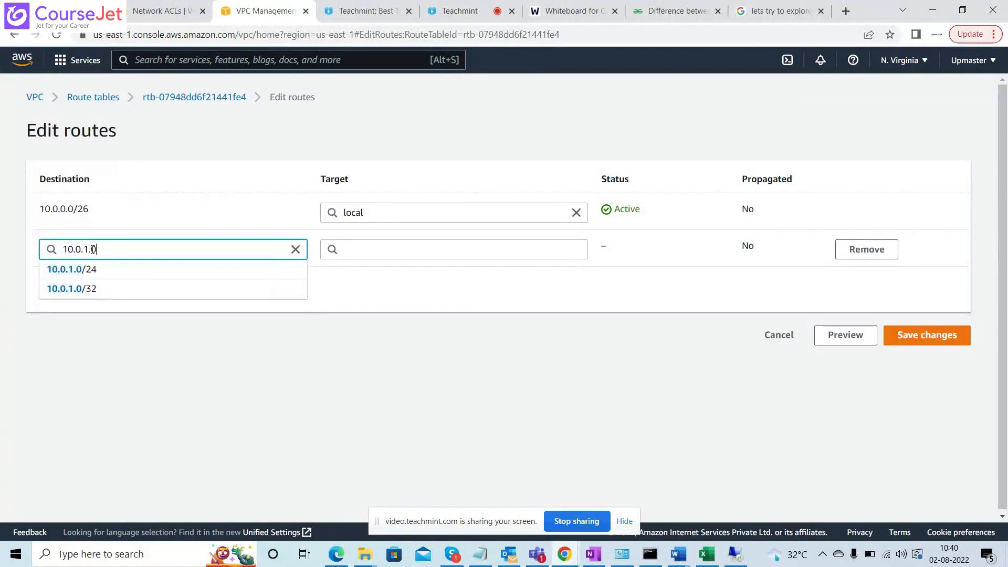
{"action": "type", "text": "/26"}
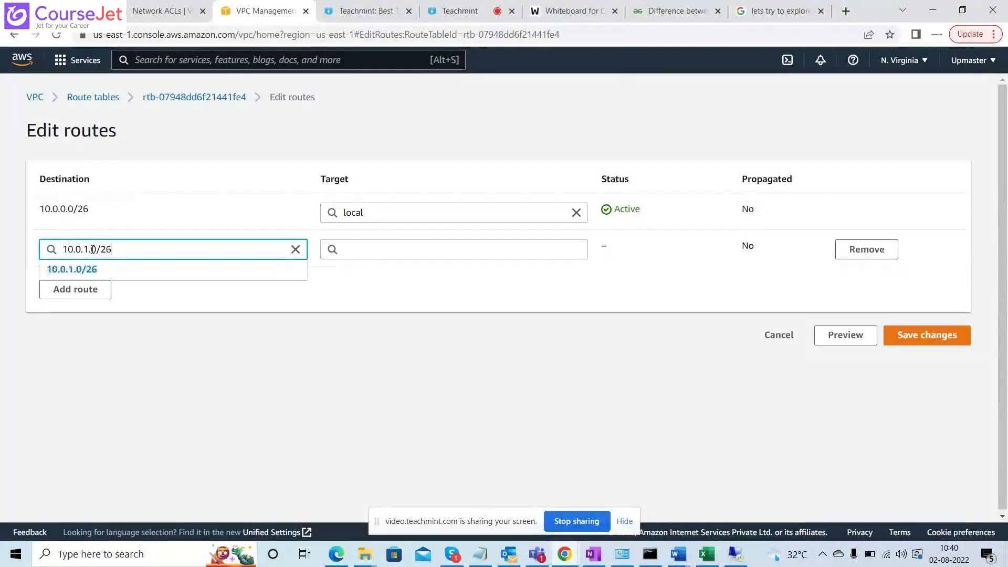
{"action": "left_click", "coordinate": [92, 269]}
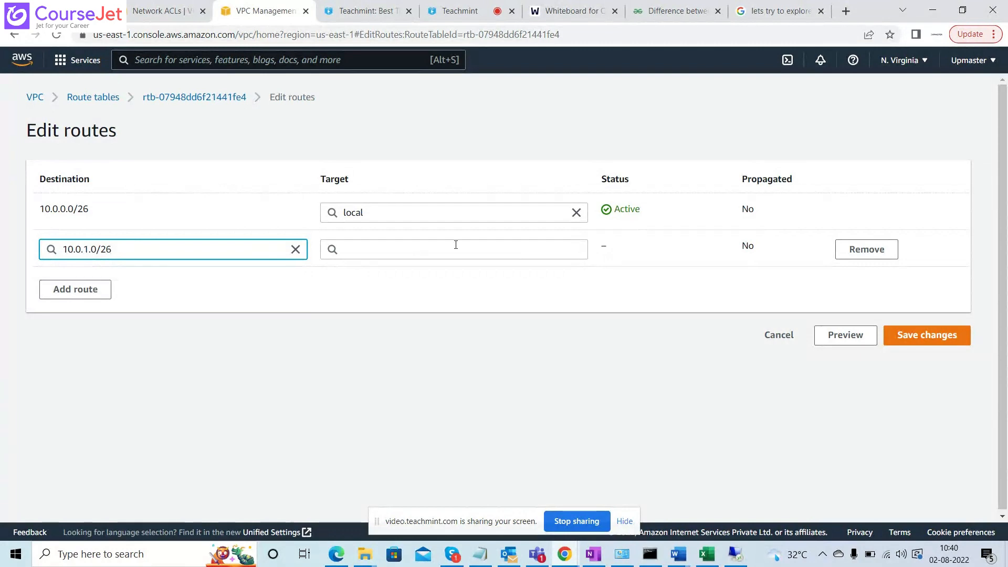
Step: Point the 10.0.1.0/26 route at peering connection pcx-075157572a3d52162 and save it
{"action": "left_click", "coordinate": [456, 245]}
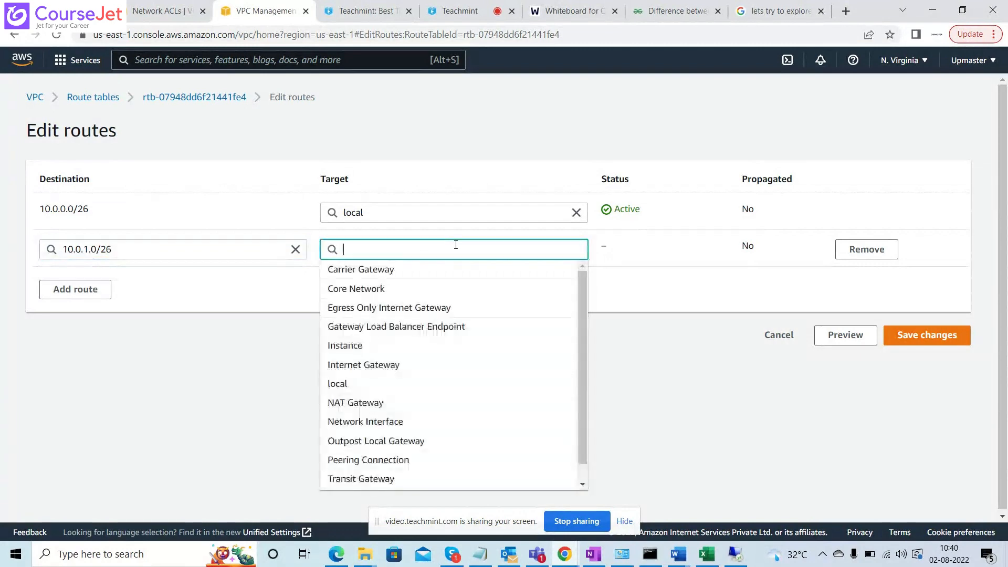
{"action": "left_click", "coordinate": [386, 459]}
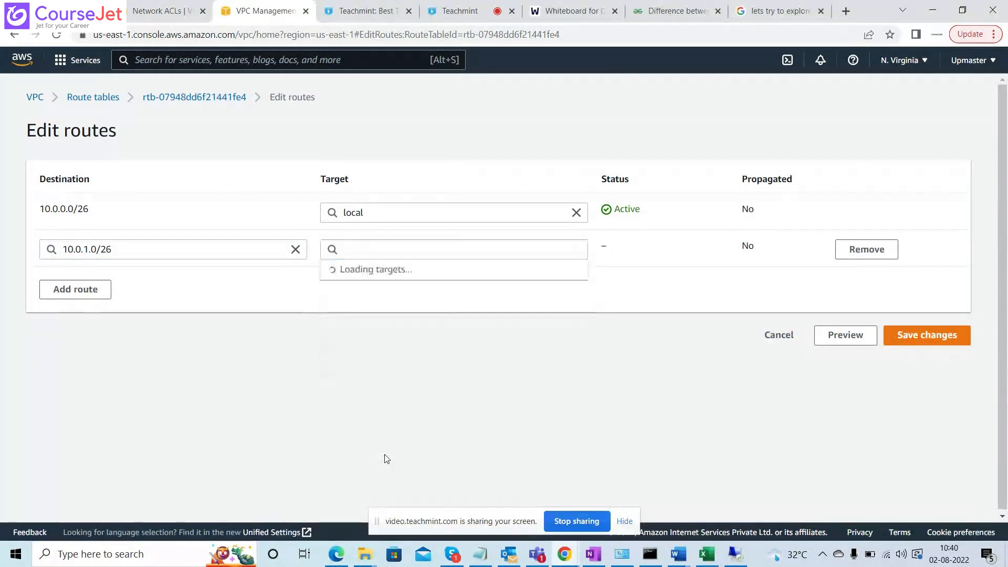
{"action": "left_click", "coordinate": [420, 269]}
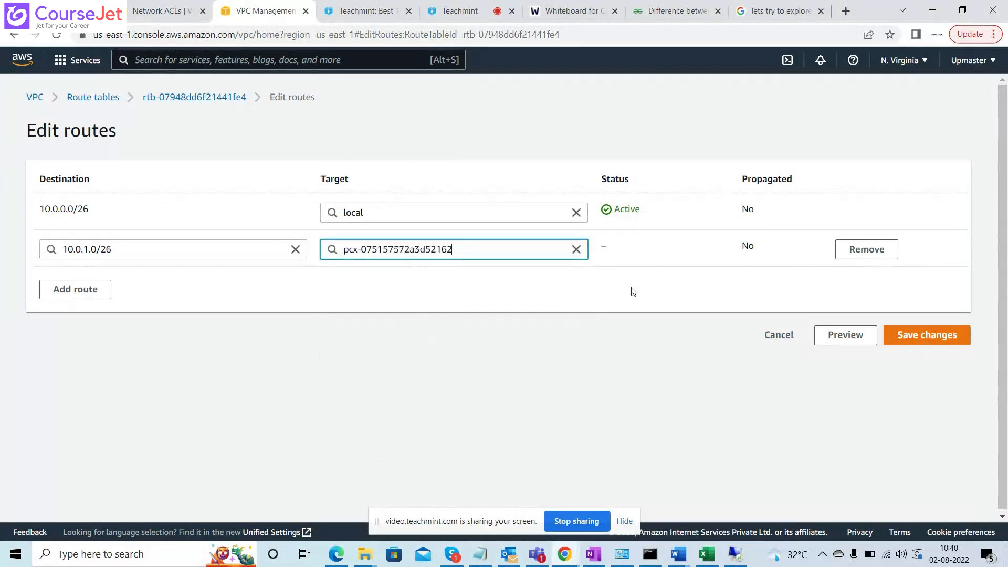
{"action": "left_click", "coordinate": [909, 334]}
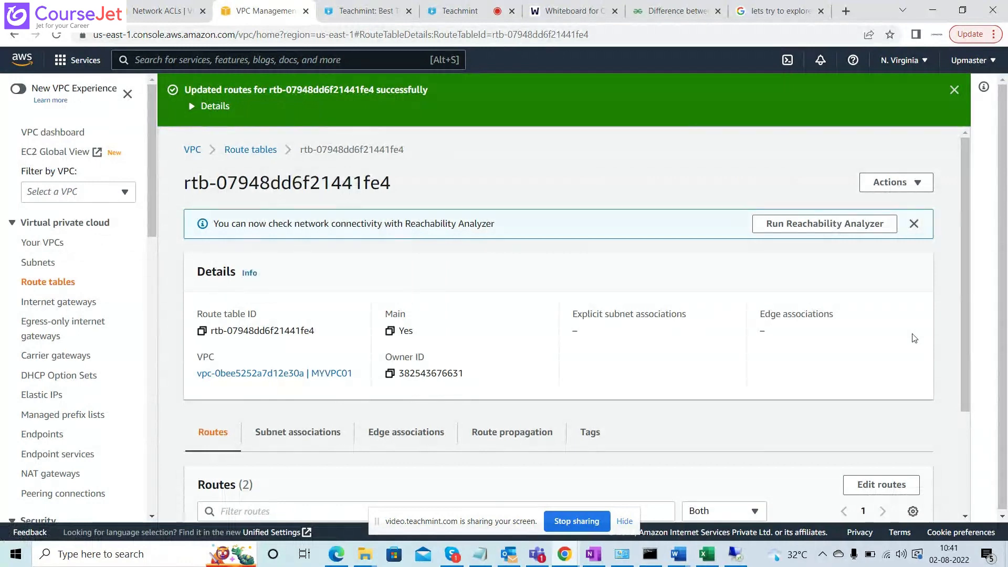
{"action": "left_click", "coordinate": [743, 562]}
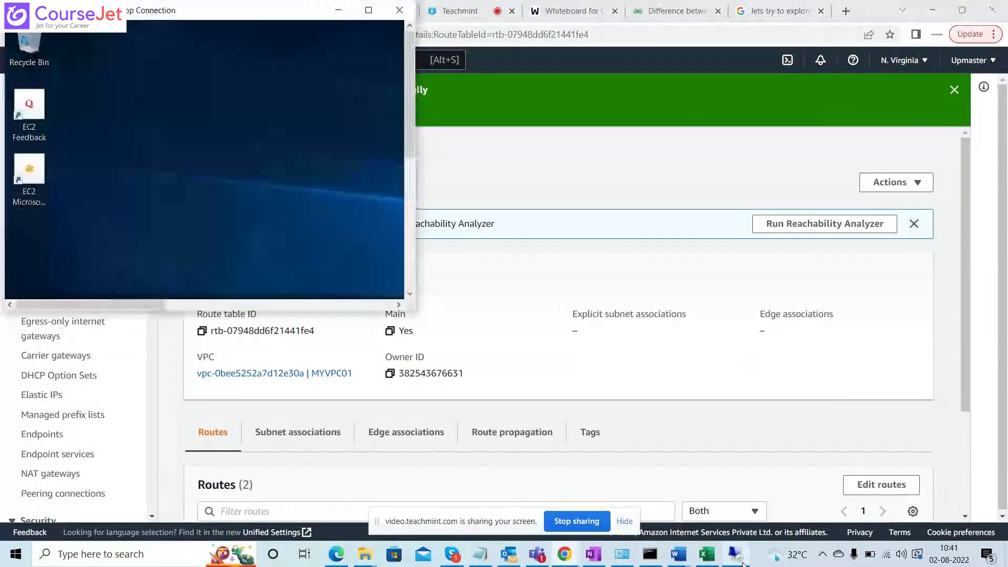
Step: Maximize the remote session, bring up the server's Start menu, then restore the session to a window
{"action": "left_click", "coordinate": [370, 17]}
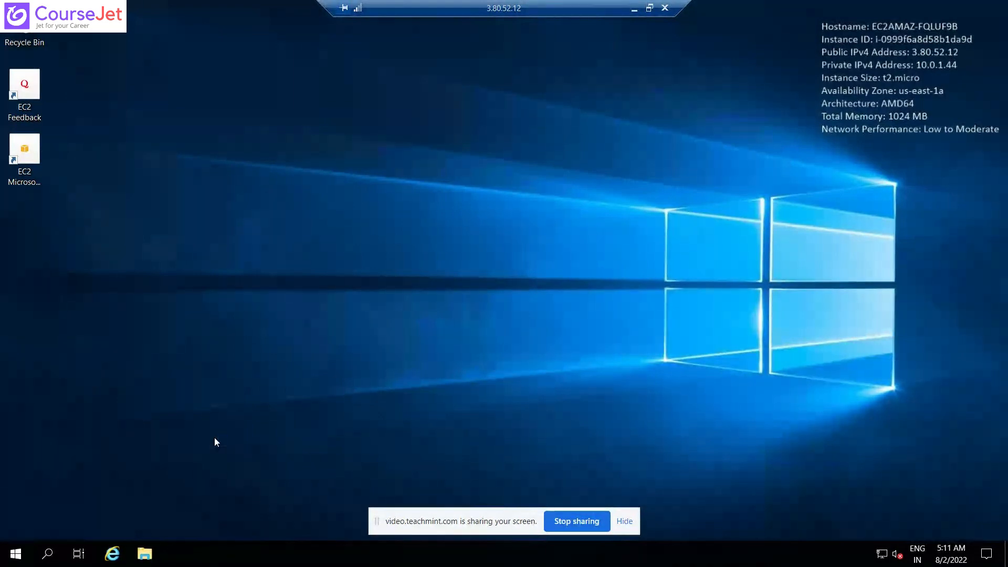
{"action": "key", "text": "super"}
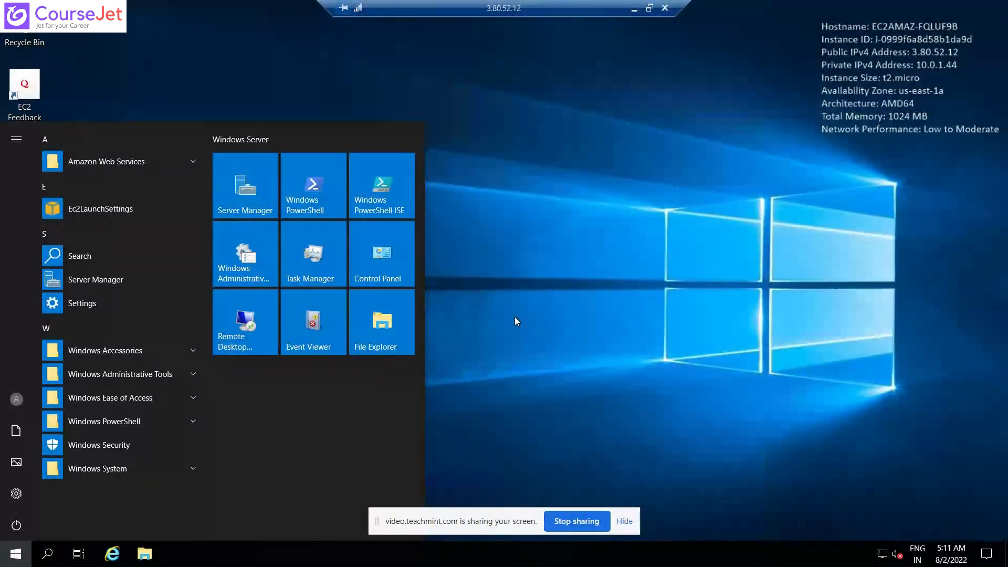
{"action": "left_click", "coordinate": [649, 8]}
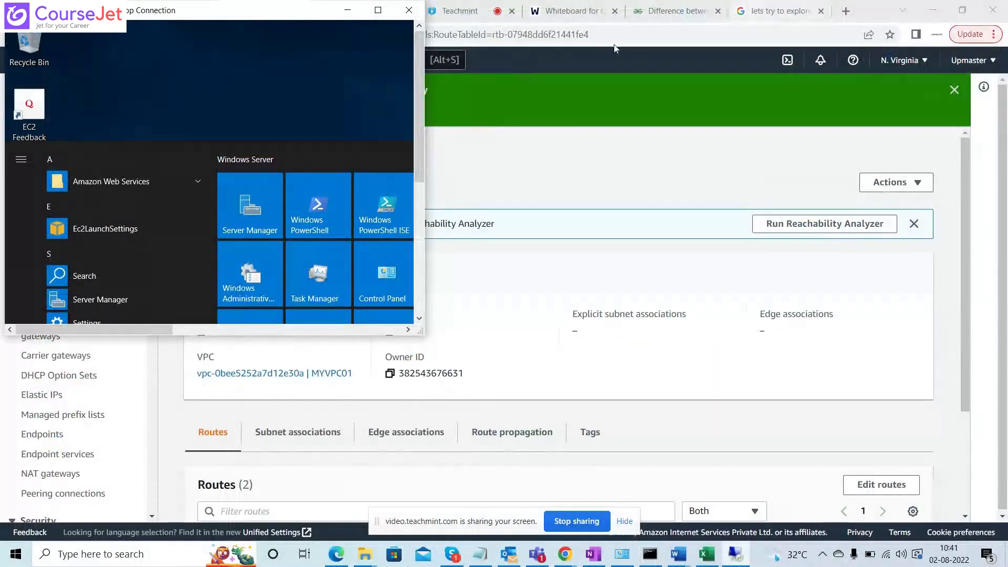
Step: Copy putty-64bit-0.77-installer from the local Downloads folder for pasting into the remote session
{"action": "left_click", "coordinate": [378, 10]}
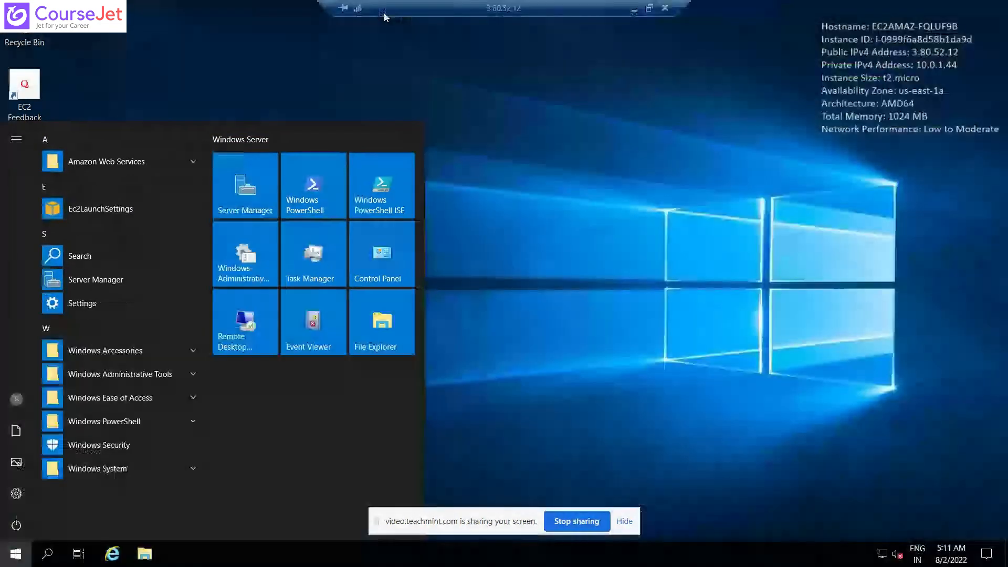
{"action": "left_click", "coordinate": [649, 9]}
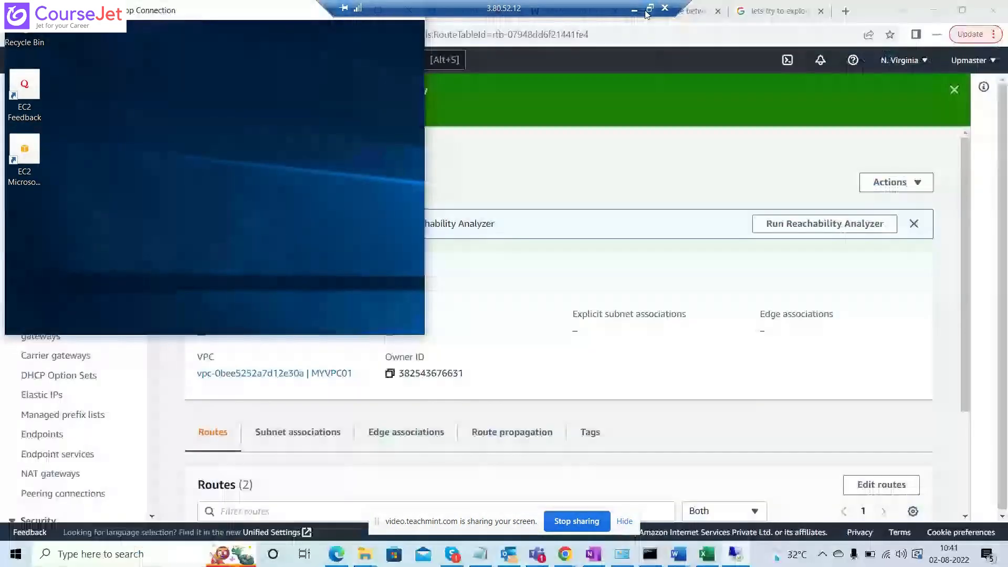
{"action": "key", "text": "super+e"}
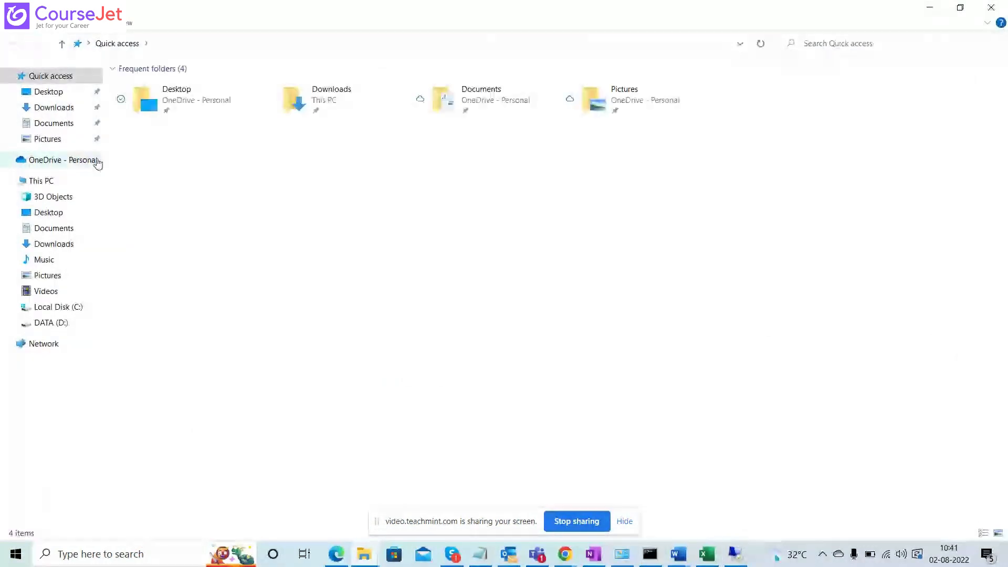
{"action": "left_click", "coordinate": [55, 109]}
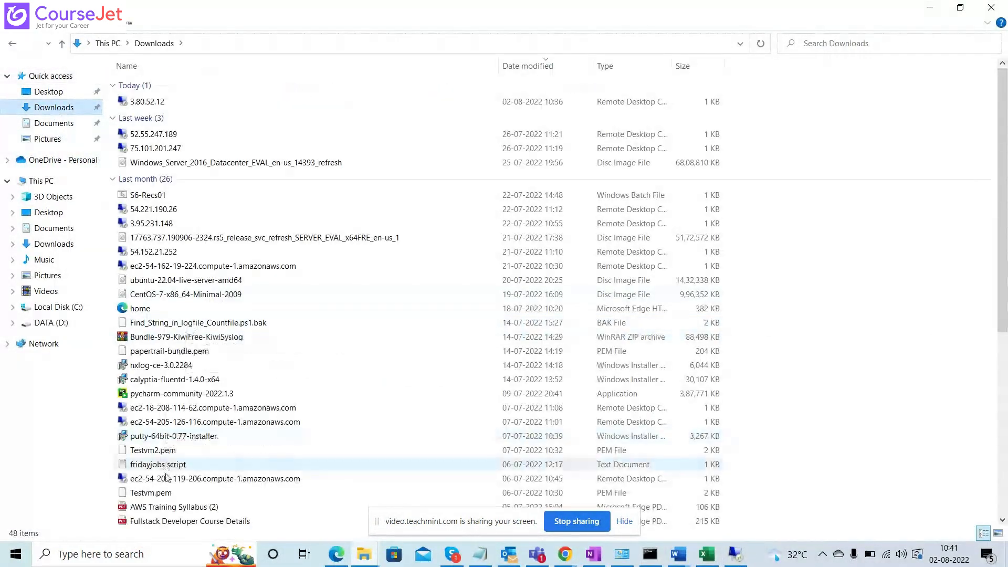
{"action": "left_click", "coordinate": [169, 399]}
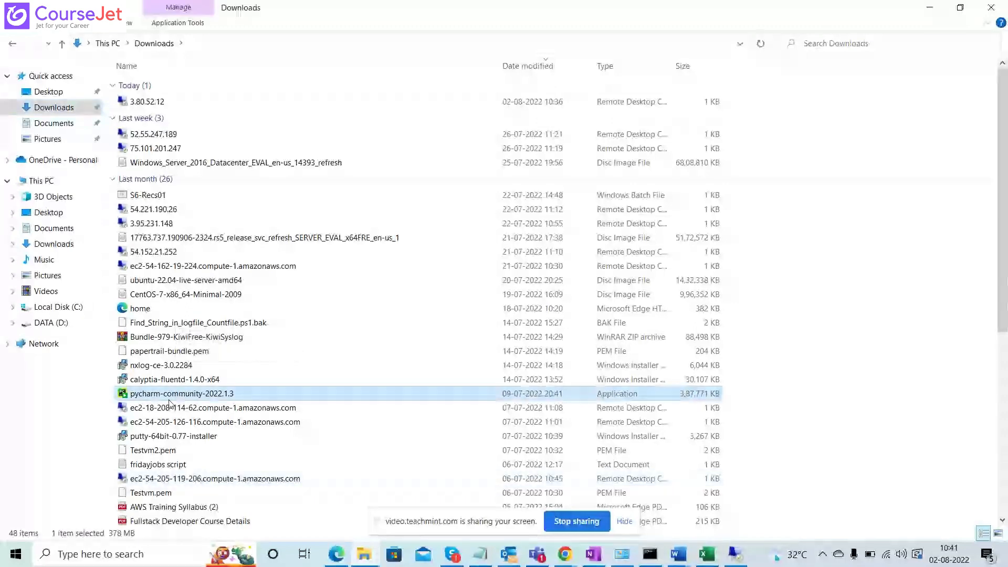
{"action": "key", "text": "p"}
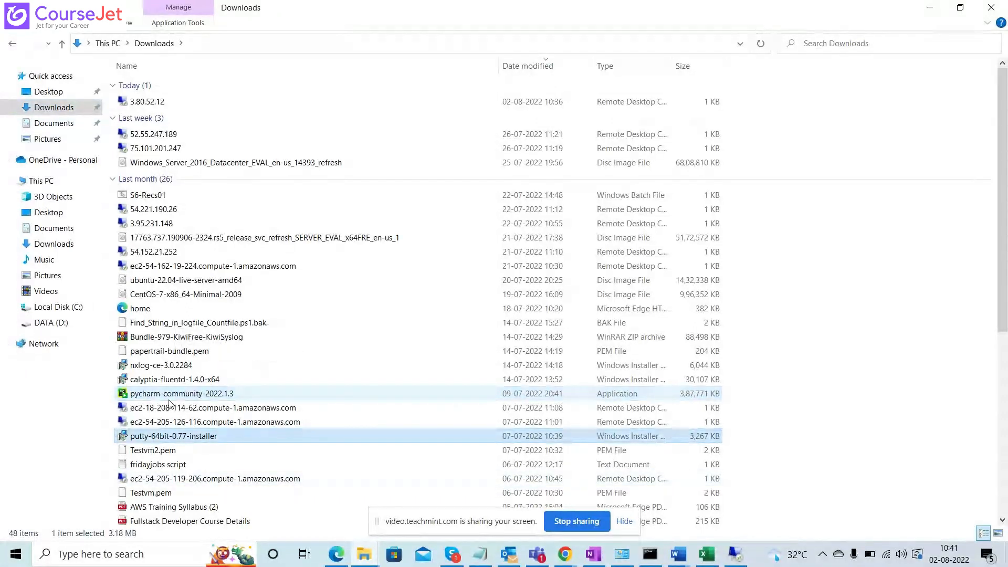
{"action": "key", "text": "alt"}
{"action": "key", "text": "alt+Tab"}
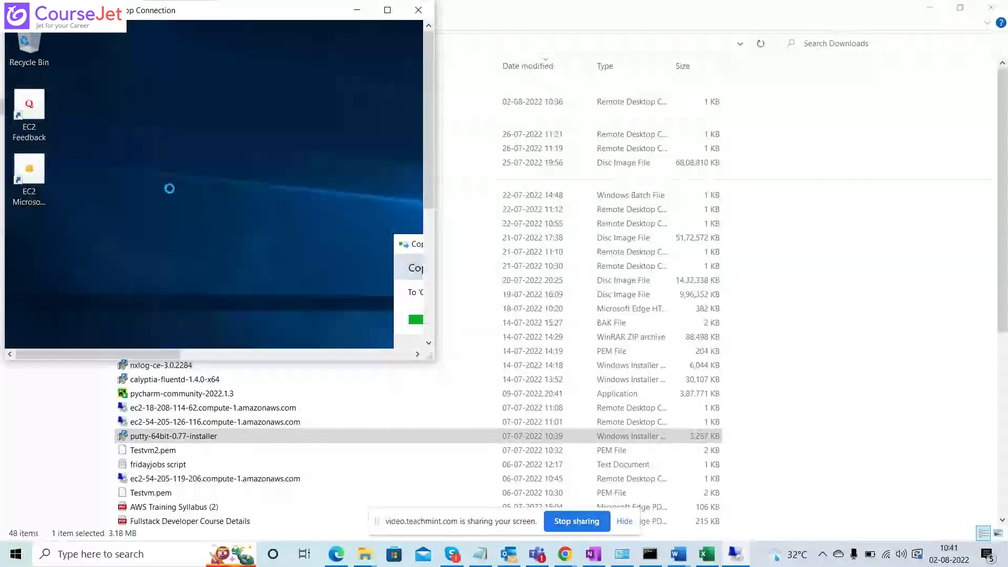
Step: Run the PuTTY 0.77 installer on the server with defaults, installing to C:\Program Files\PuTTY\
{"action": "left_click", "coordinate": [387, 10]}
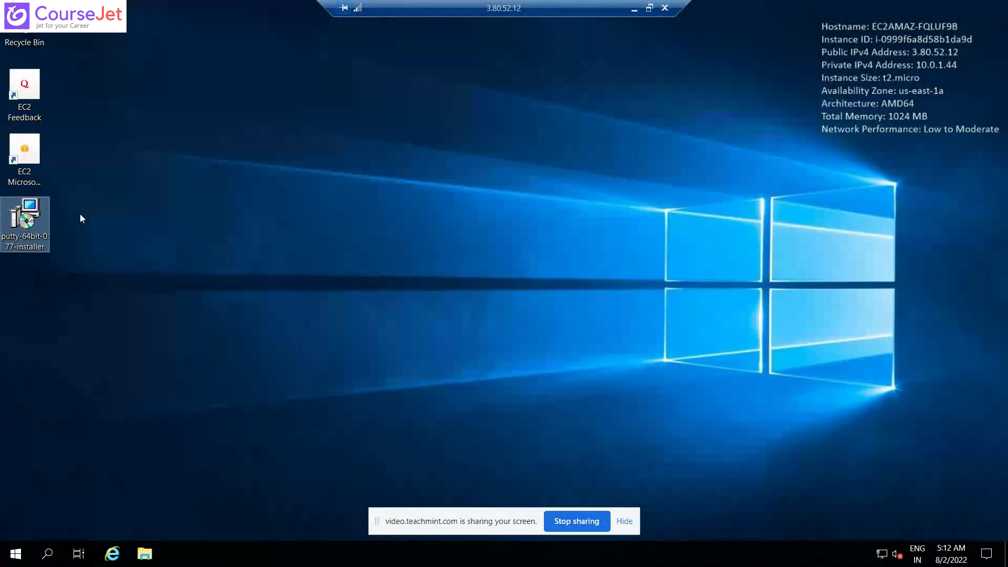
{"action": "double_click", "coordinate": [40, 225]}
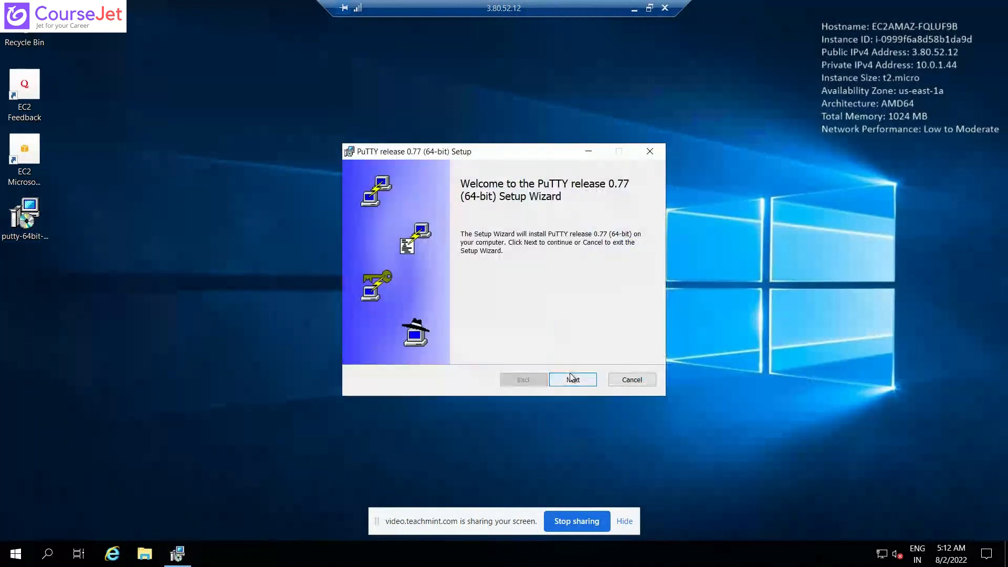
{"action": "left_click", "coordinate": [571, 378]}
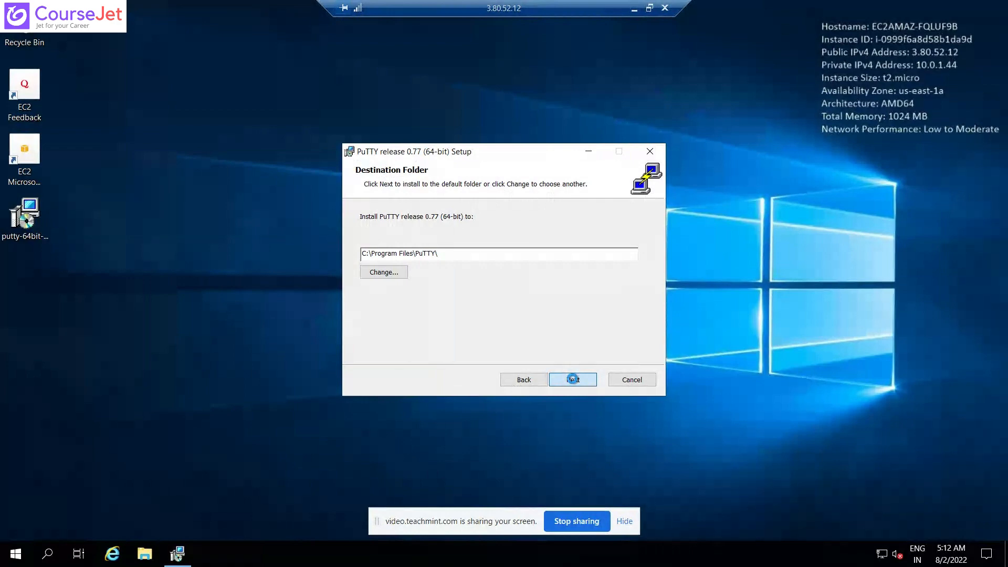
{"action": "left_click", "coordinate": [573, 379]}
{"action": "left_click", "coordinate": [573, 380]}
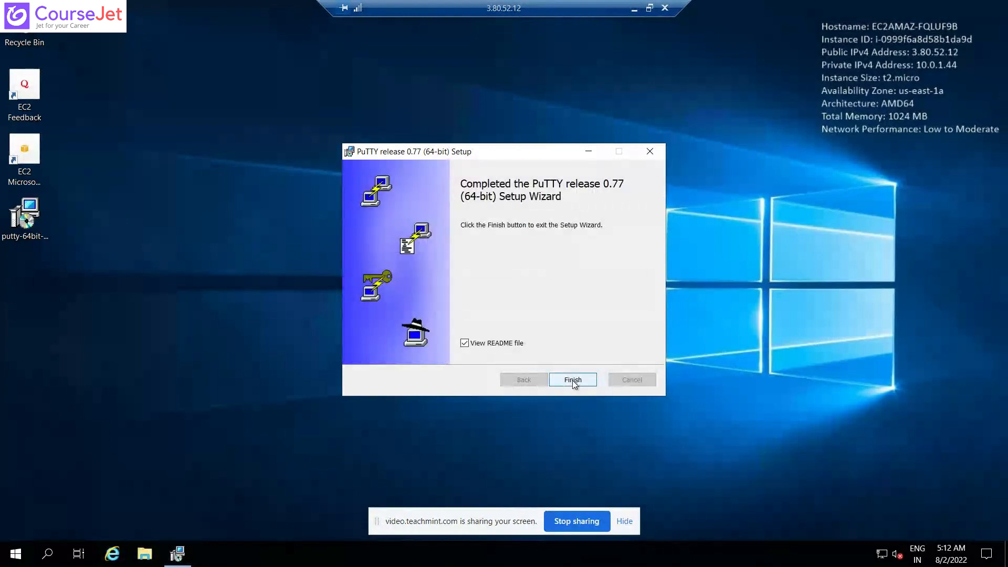
{"action": "left_click", "coordinate": [572, 380]}
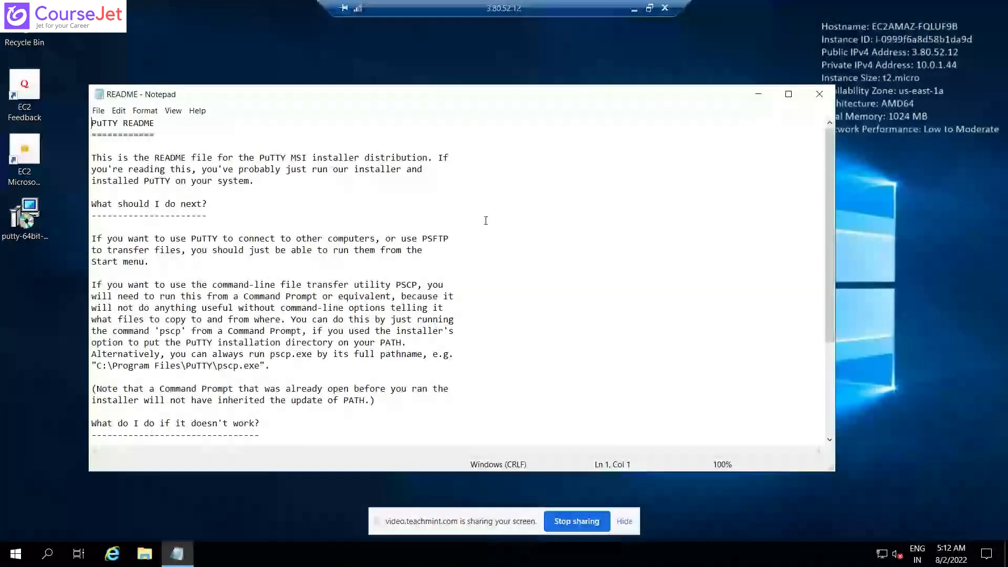
Step: Close the PuTTY README, search for 'putty' and launch PuTTY, leaving the session windowed
{"action": "left_click", "coordinate": [819, 94]}
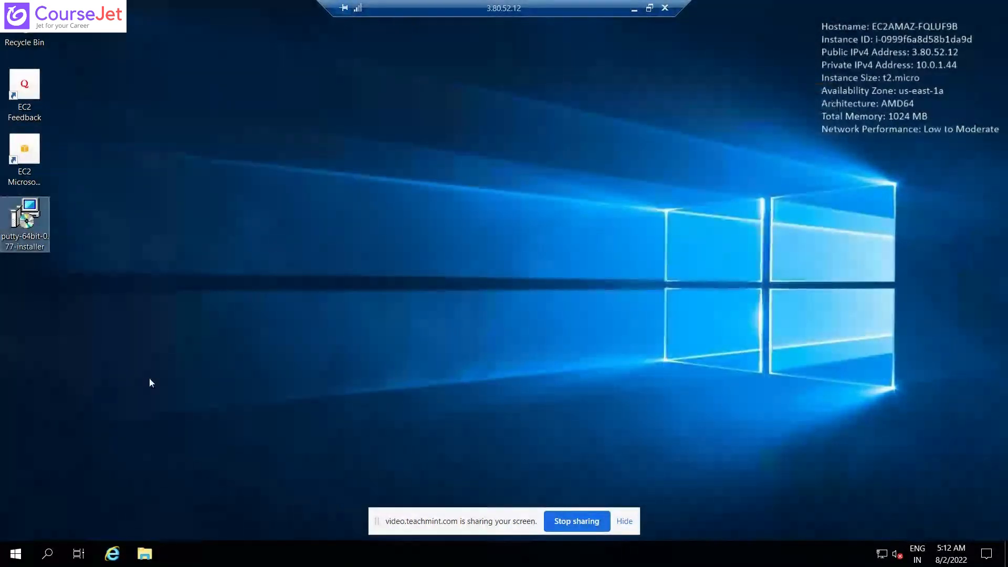
{"action": "left_click", "coordinate": [49, 562]}
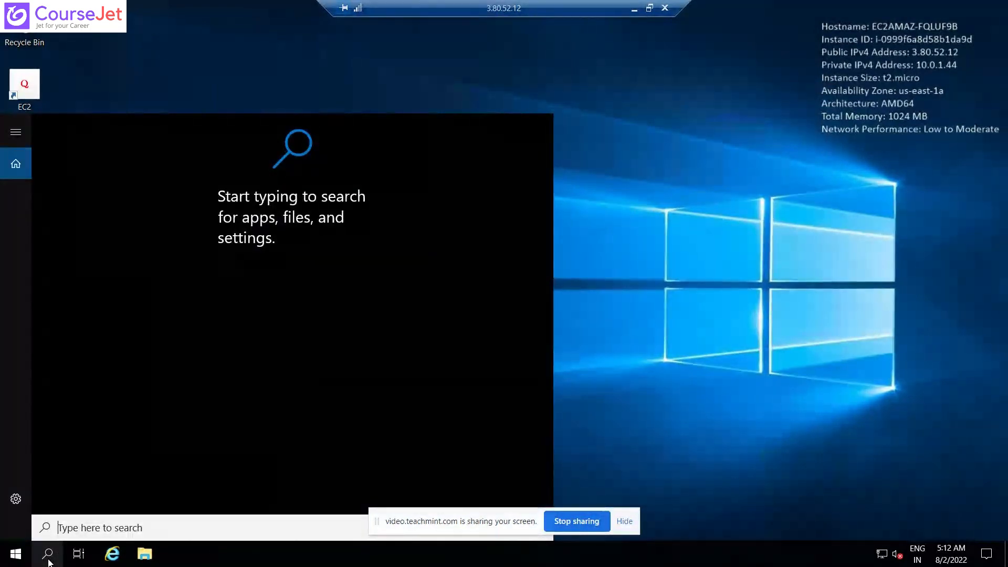
{"action": "type", "text": "p"}
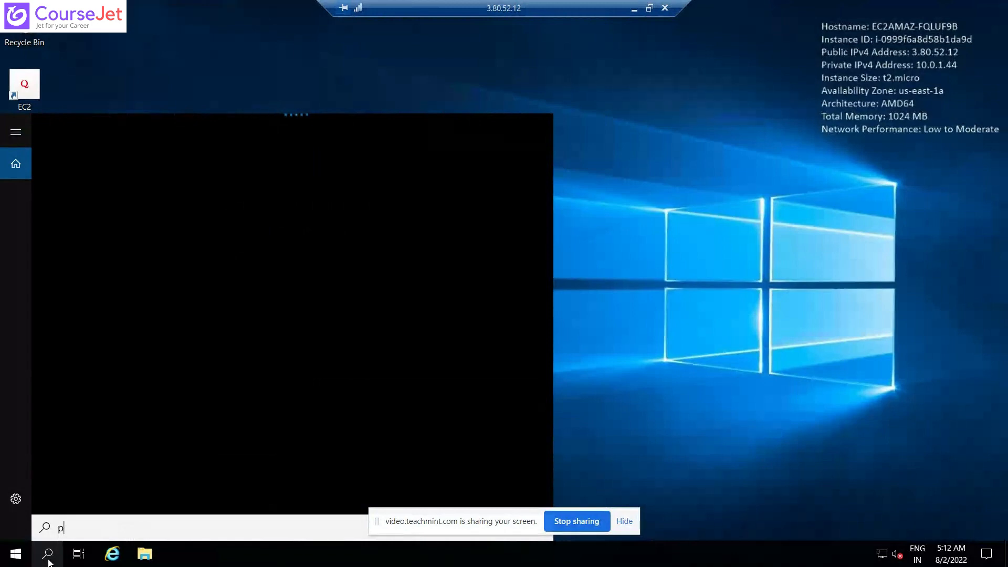
{"action": "type", "text": "utty"}
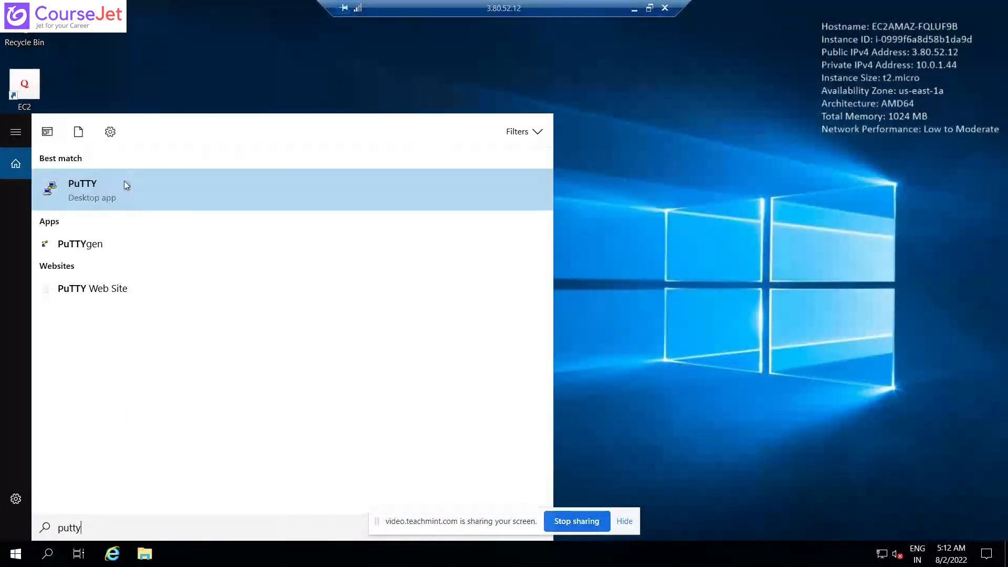
{"action": "left_click", "coordinate": [124, 182]}
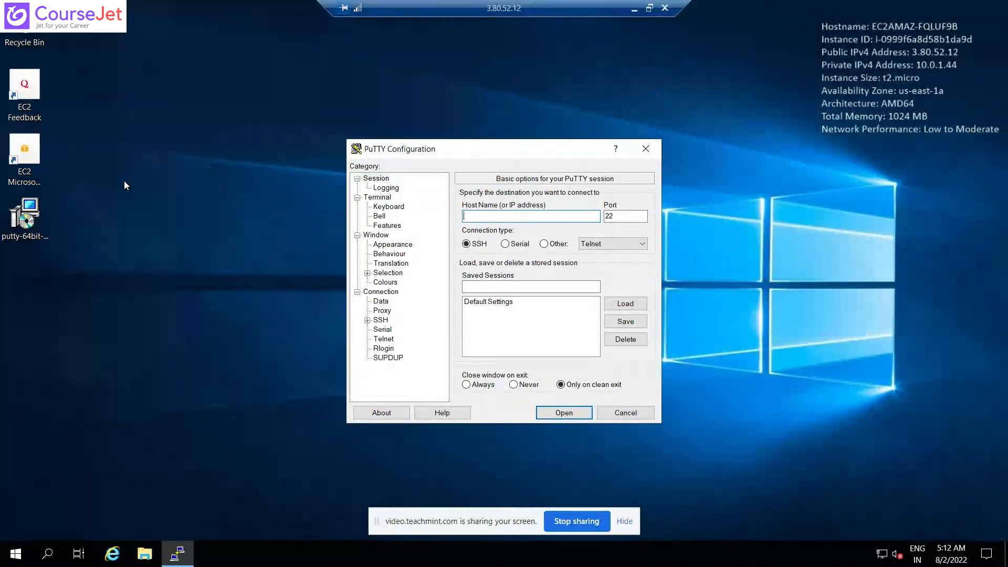
{"action": "left_click", "coordinate": [649, 8]}
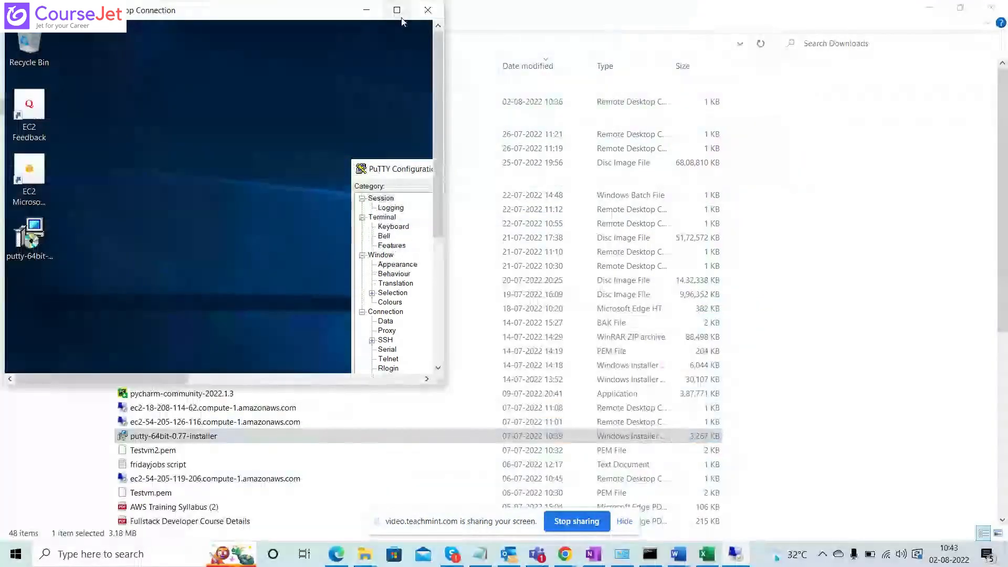
Step: Resize the remote session window to nearly full screen with PuTTY visible, then return to the AWS console
{"action": "left_click", "coordinate": [393, 10]}
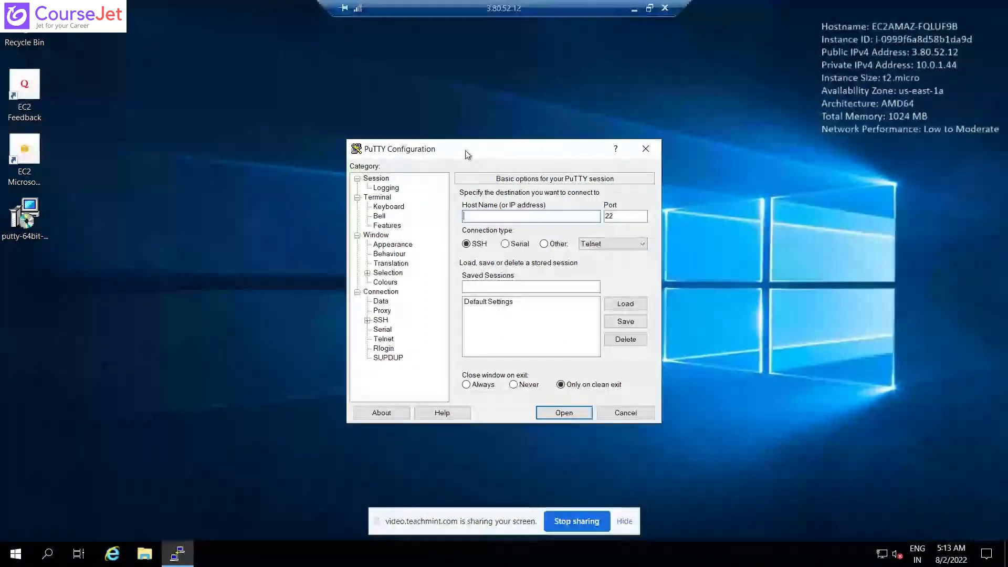
{"action": "left_click_drag", "start_coordinate": [467, 153], "coordinate": [445, 130]}
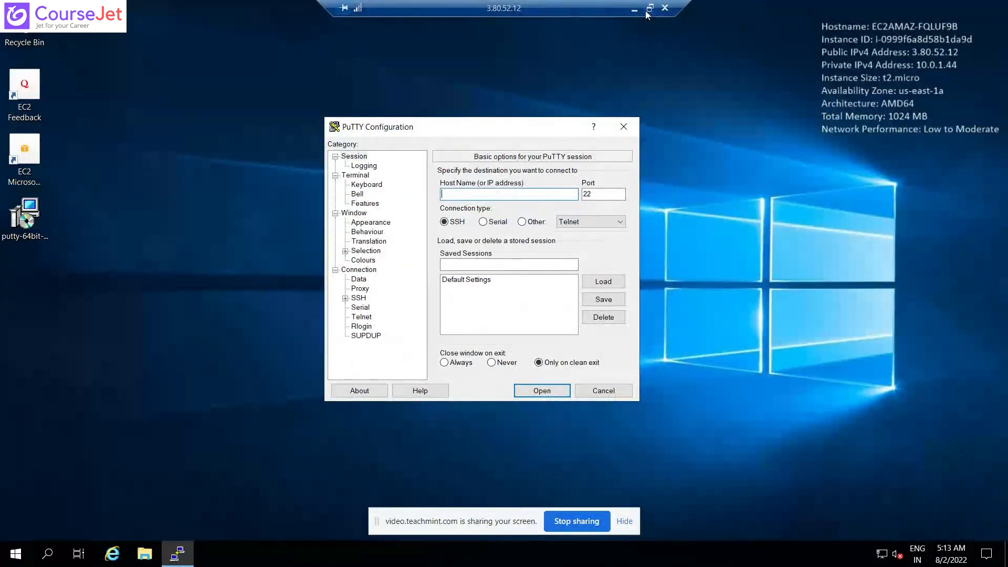
{"action": "left_click", "coordinate": [647, 14]}
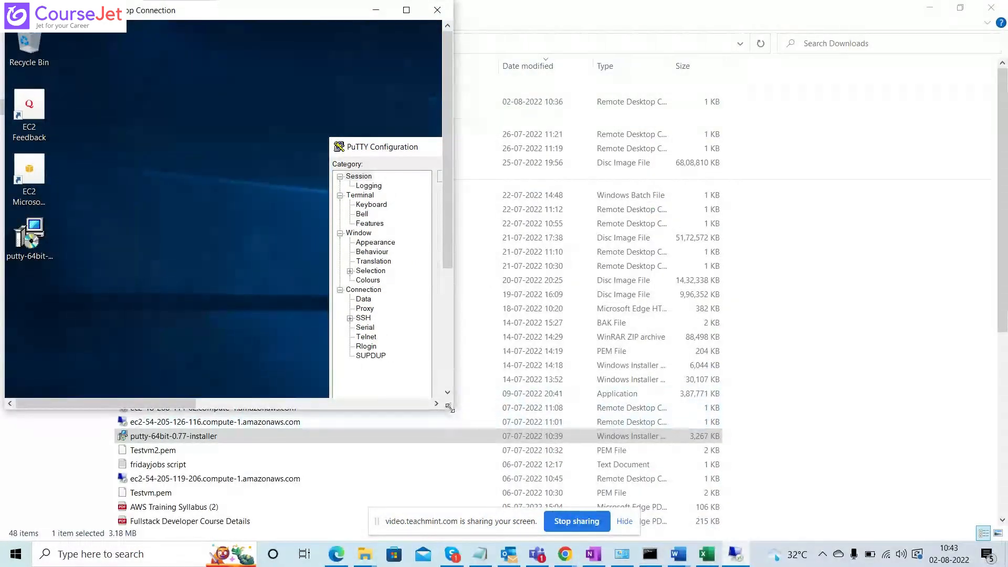
{"action": "left_click_drag", "start_coordinate": [452, 412], "coordinate": [1004, 538]}
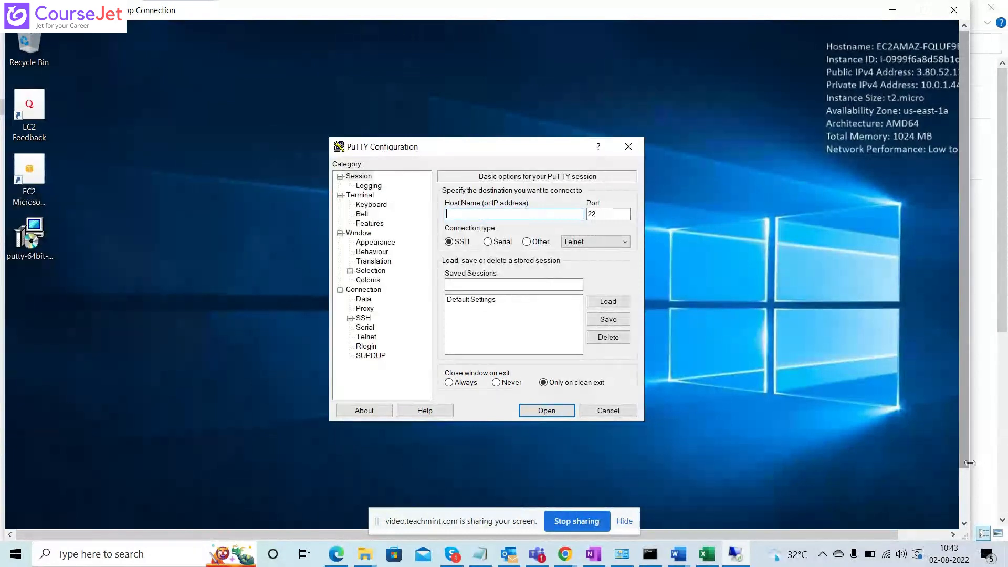
{"action": "left_click_drag", "start_coordinate": [968, 462], "coordinate": [1004, 463]}
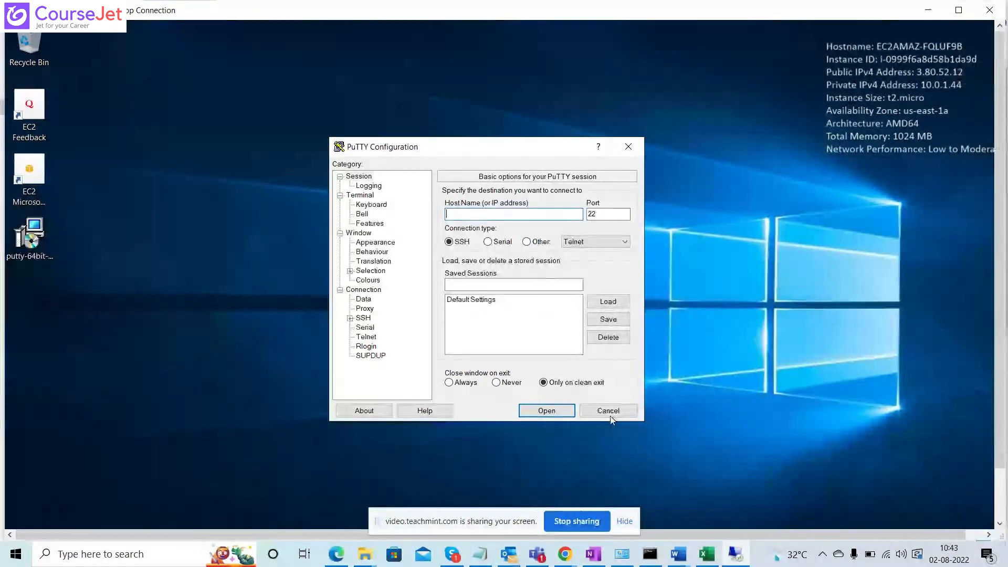
{"action": "key", "text": "alt+Tab"}
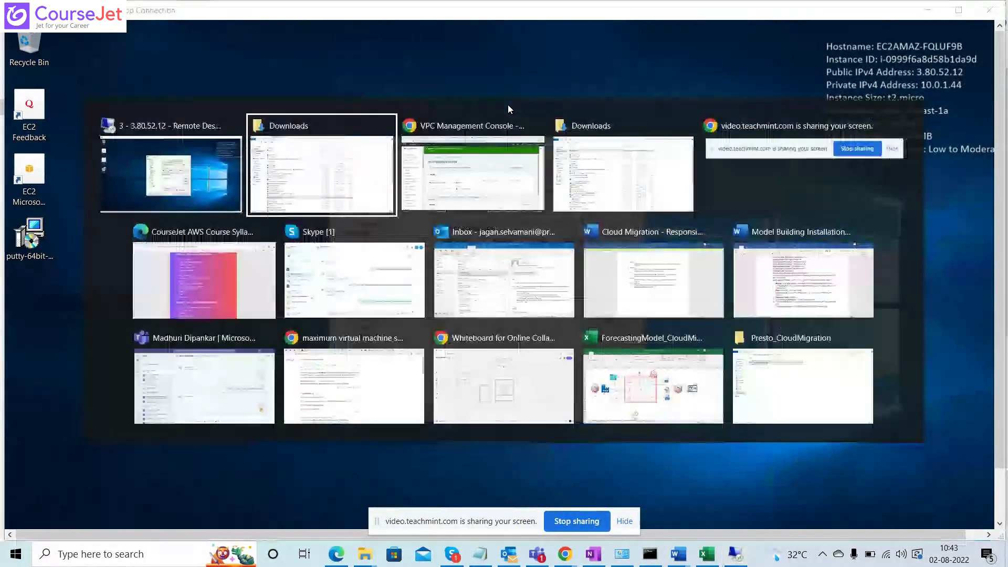
{"action": "key", "text": "alt+Tab"}
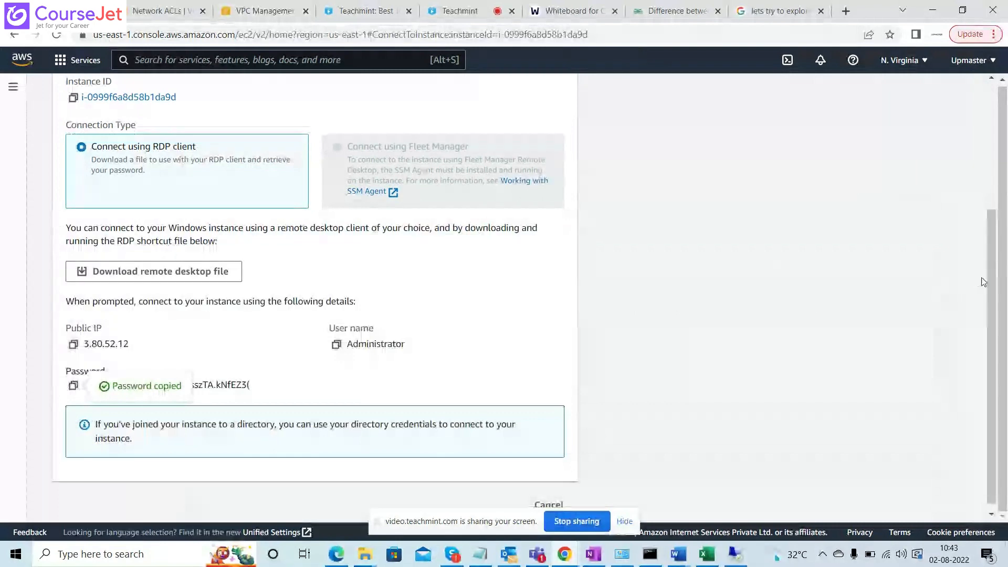
Step: Dismiss the password banner and return to the EC2 Instances list with the ID filter cleared
{"action": "left_click_drag", "start_coordinate": [986, 282], "coordinate": [990, 130]}
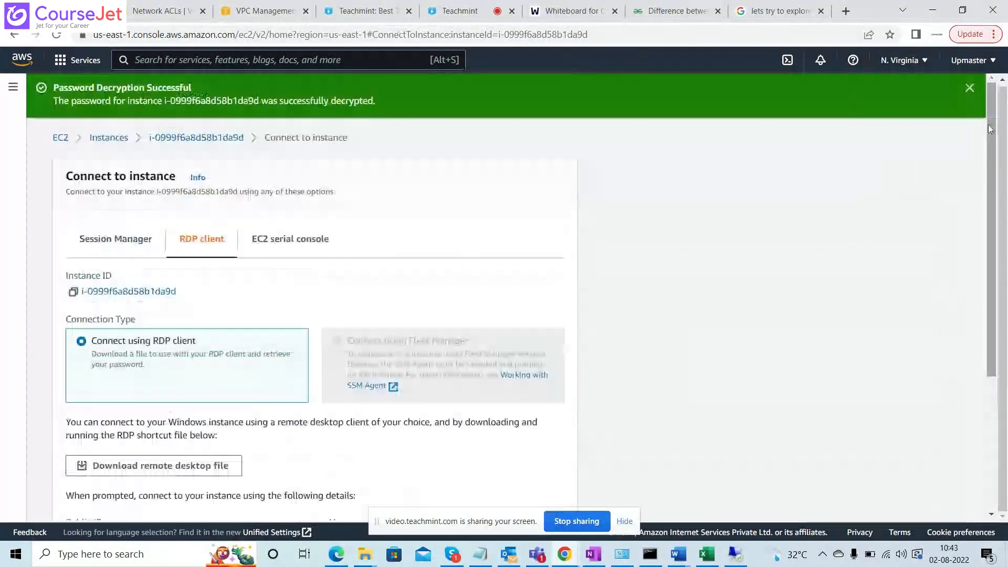
{"action": "left_click", "coordinate": [970, 88]}
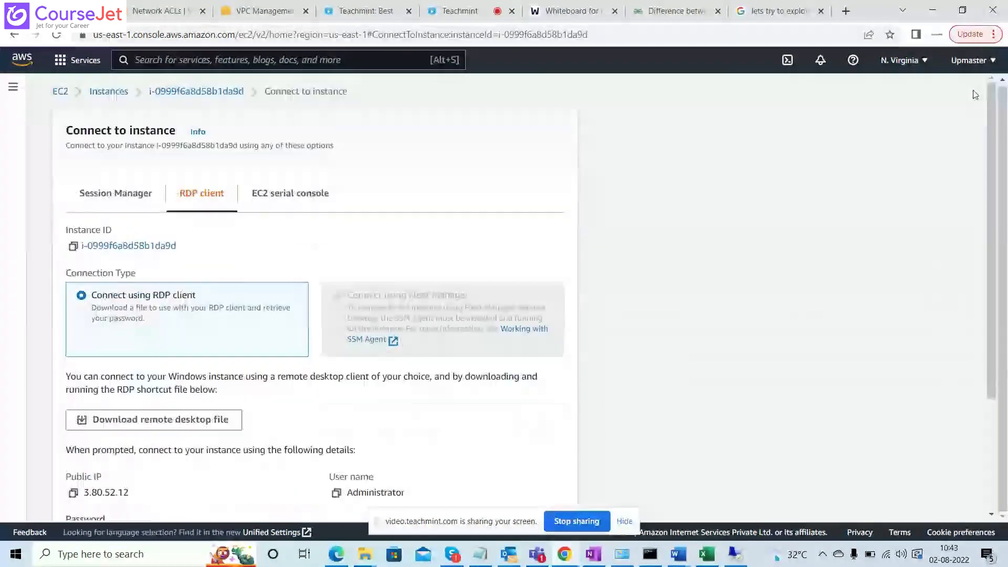
{"action": "left_click", "coordinate": [106, 92]}
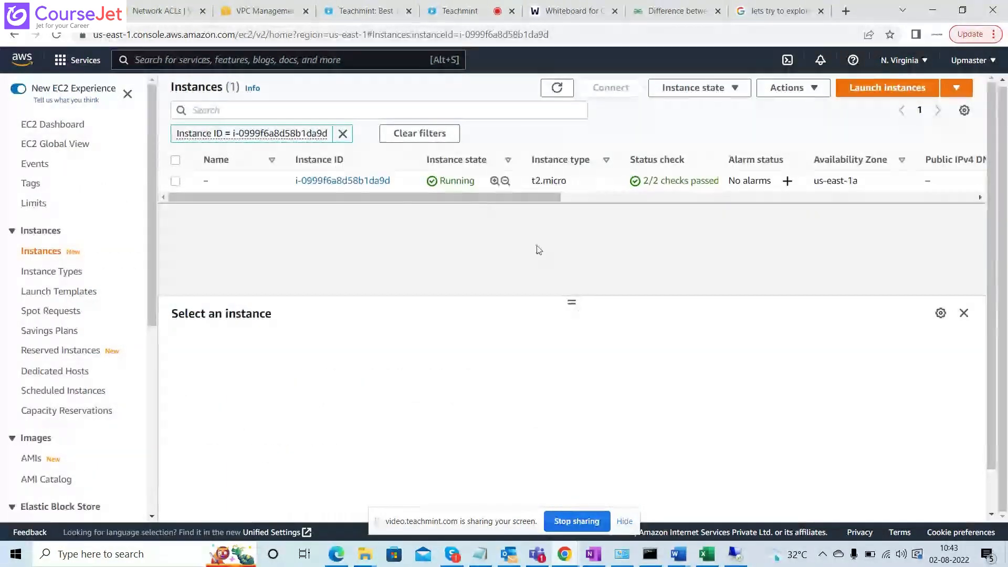
{"action": "left_click", "coordinate": [343, 134]}
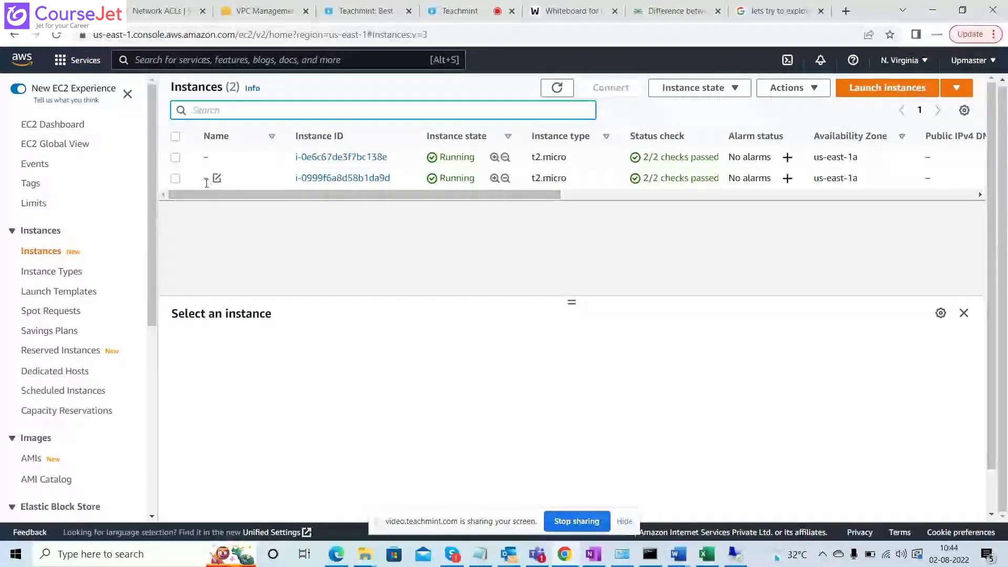
Step: Select instance i-0e6c67de3f7bc138e and copy its private IPv4 address 10.0.0.9
{"action": "left_click", "coordinate": [176, 179]}
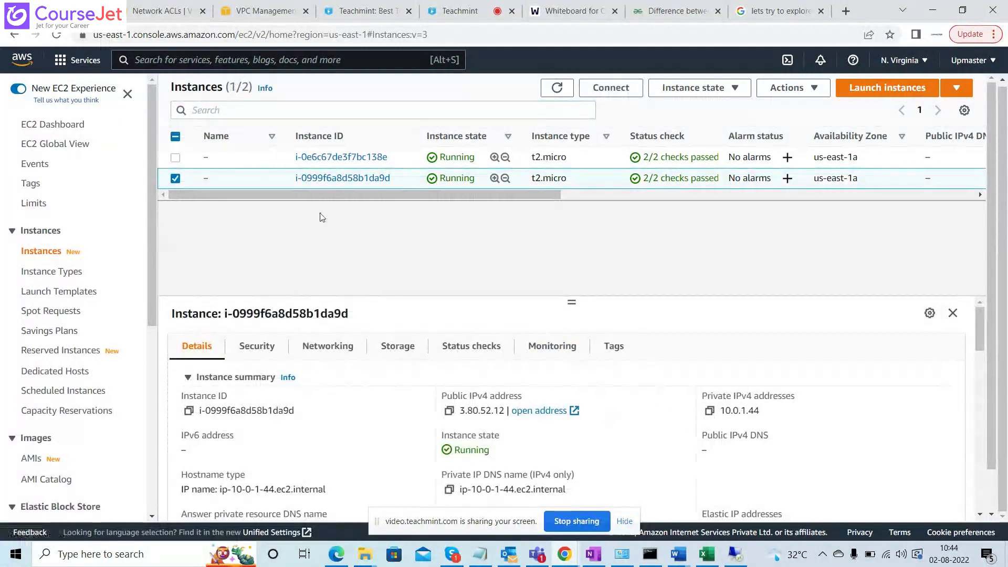
{"action": "left_click", "coordinate": [181, 181]}
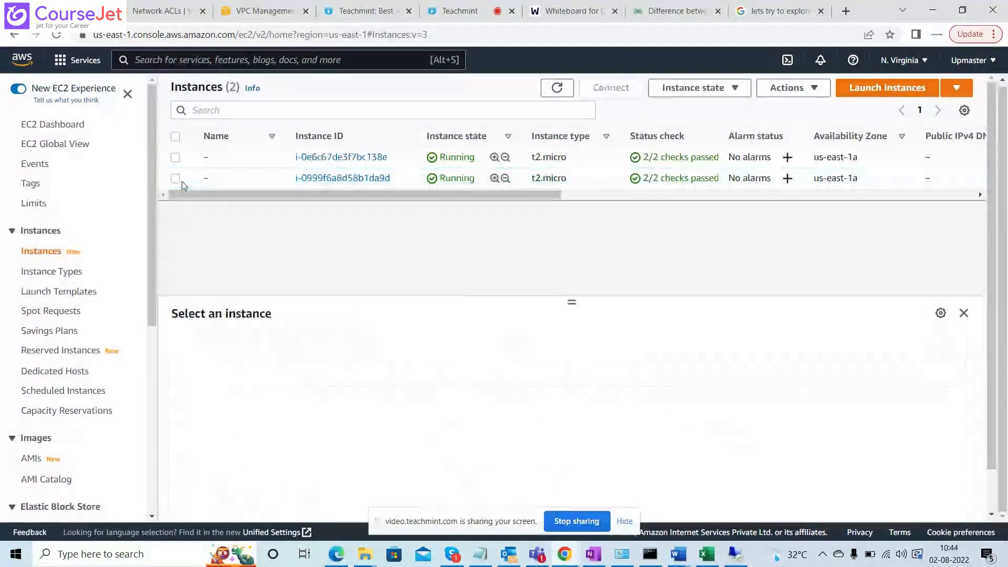
{"action": "left_click", "coordinate": [176, 158]}
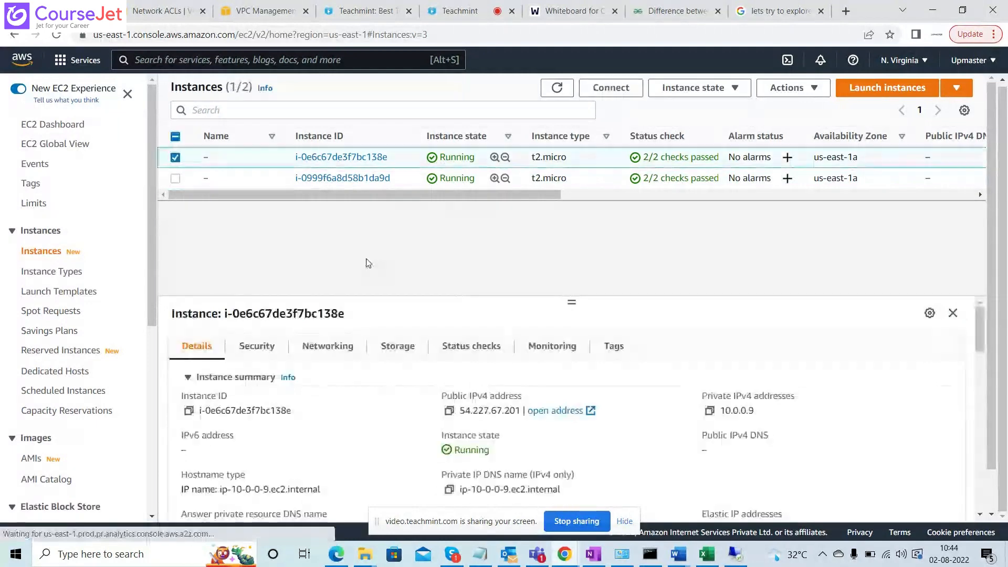
{"action": "left_click", "coordinate": [710, 412]}
{"action": "key", "text": "alt+Tab"}
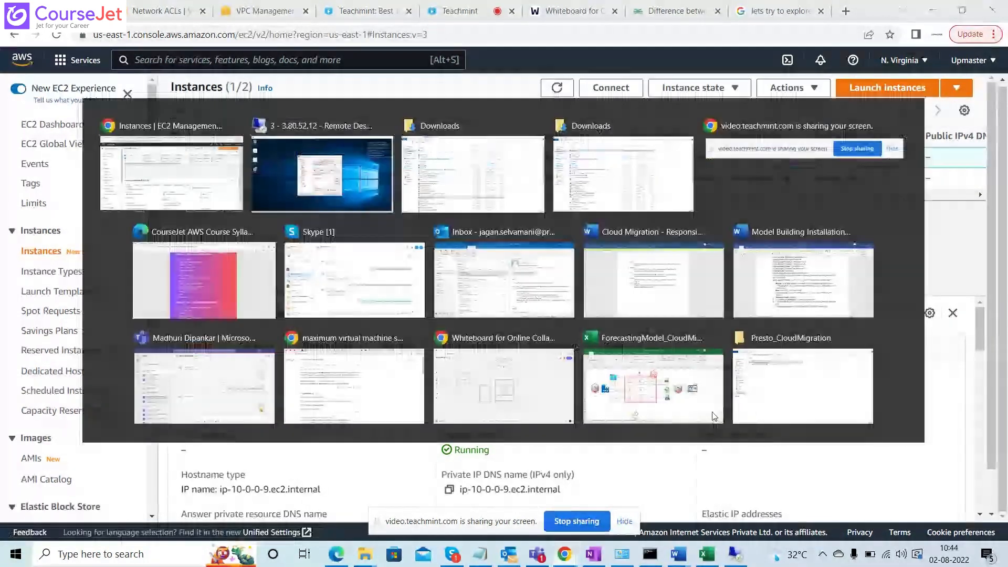
Step: Open a PuTTY SSH session to 10.0.0.9 and accept the server's host key
{"action": "key", "text": "ctrl+v"}
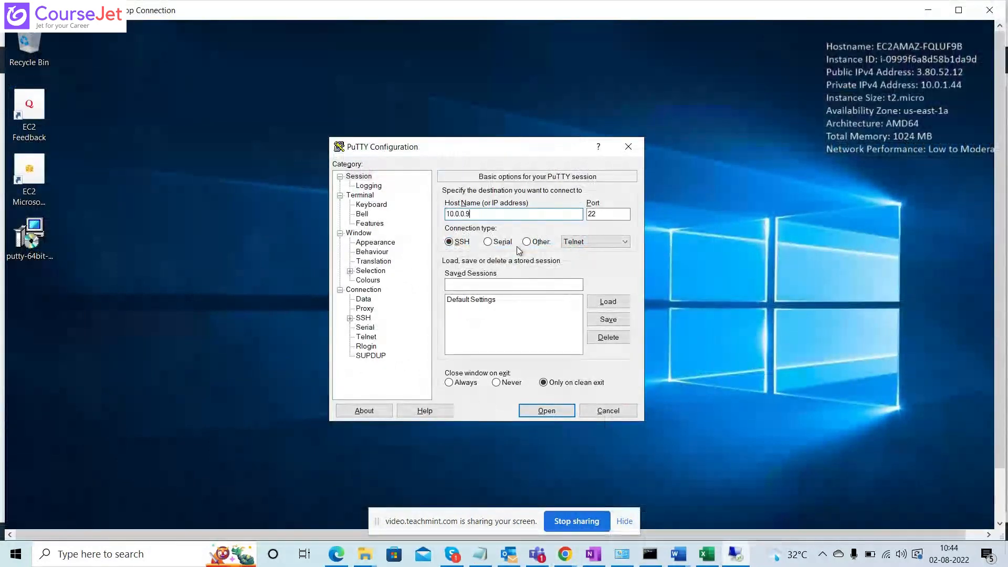
{"action": "key", "text": "Return"}
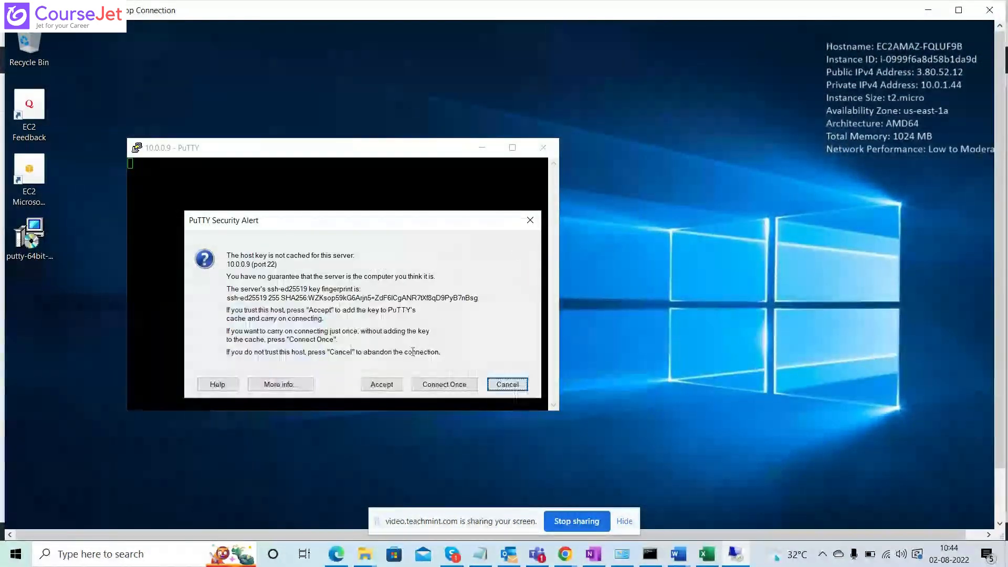
{"action": "left_click", "coordinate": [382, 385]}
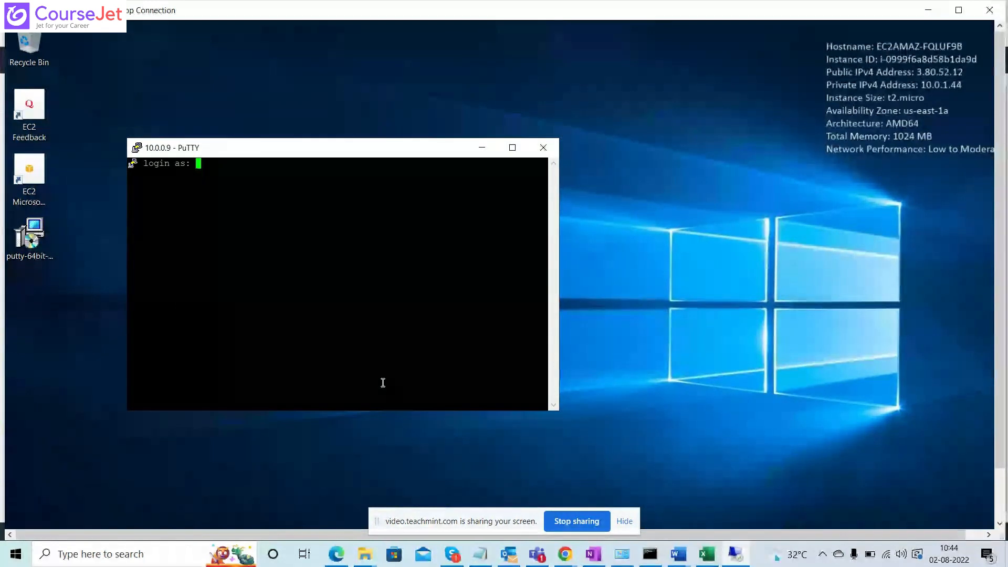
{"action": "key", "text": "alt+Tab"}
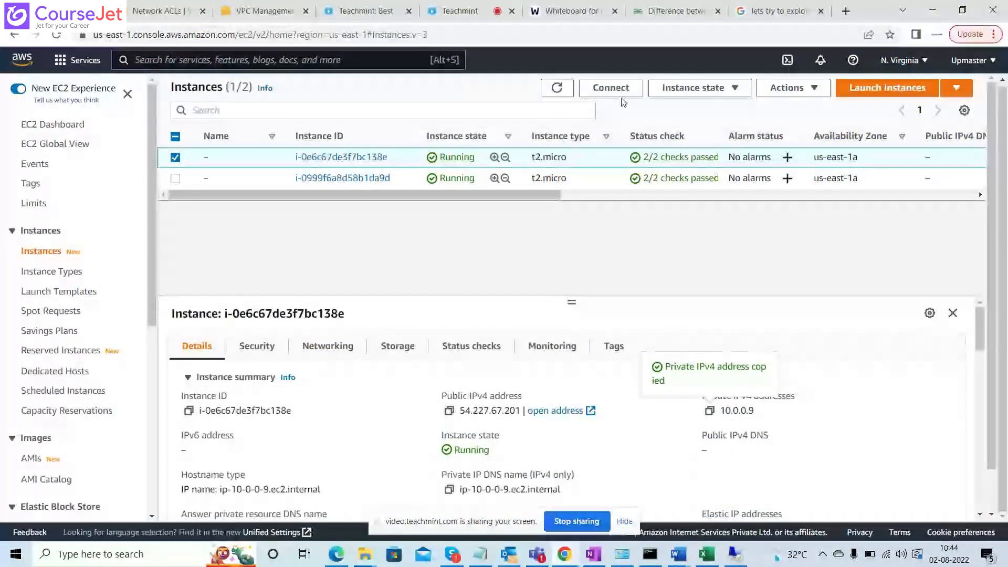
Step: Check the EC2 Instance Connect user name ec2-user for instance i-0e6c67de3f7bc138e
{"action": "left_click", "coordinate": [609, 89]}
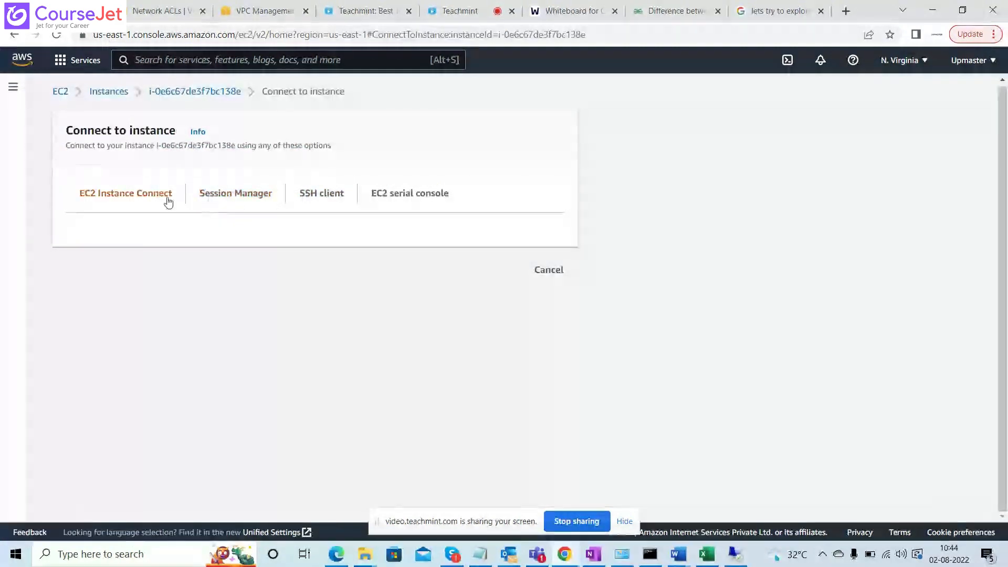
{"action": "left_click", "coordinate": [144, 198]}
{"action": "triple_click", "coordinate": [142, 321]}
{"action": "key", "text": "BackSpace"}
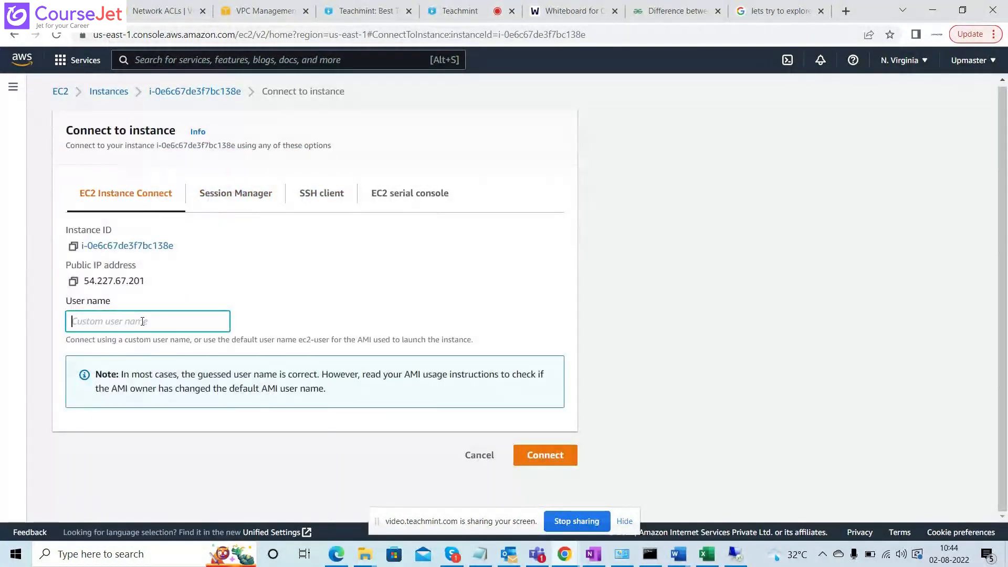
{"action": "left_click", "coordinate": [256, 286]}
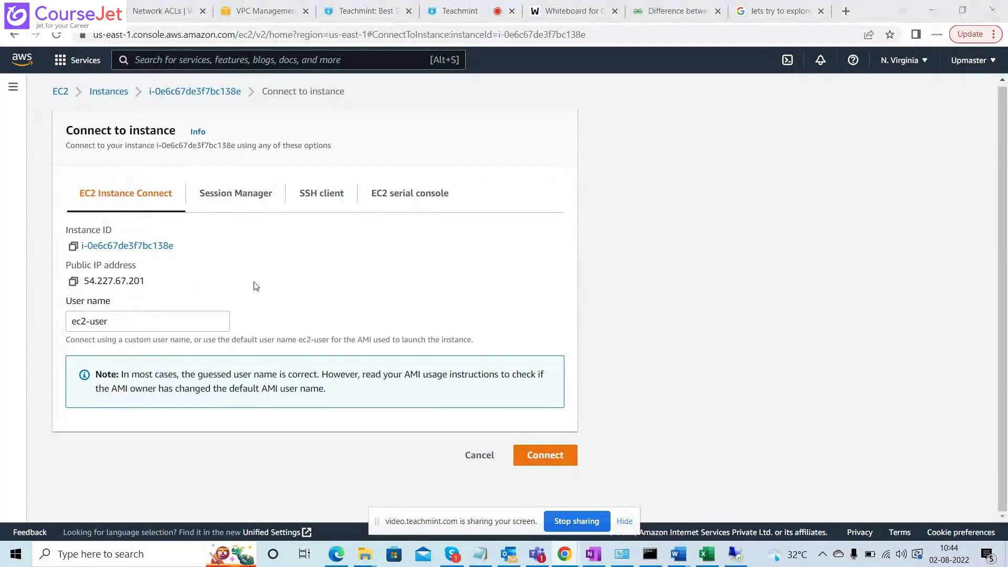
{"action": "key", "text": "alt+Tab"}
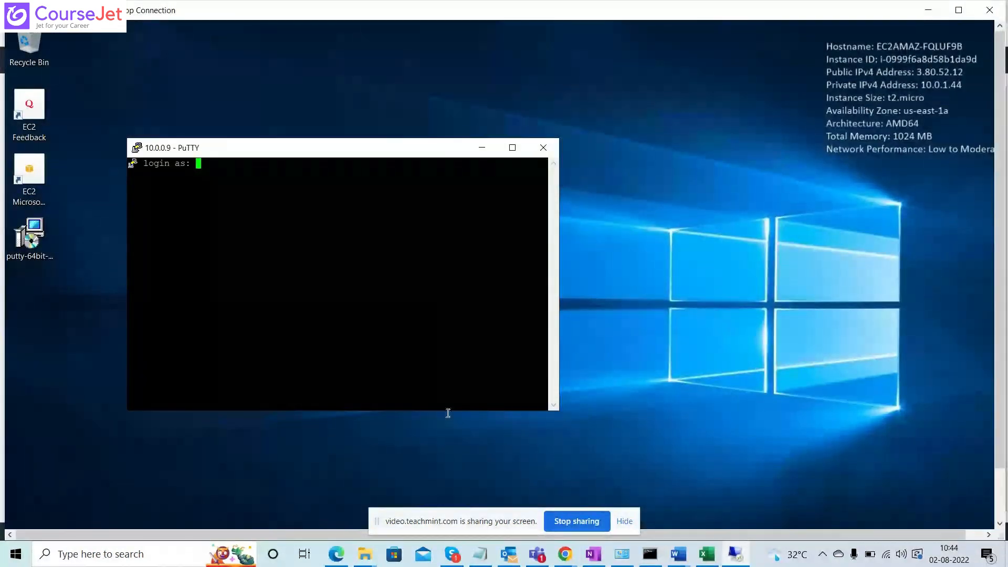
Step: Copy the Linuxvm private key from local Documents and paste it onto the remote server's desktop
{"action": "left_click", "coordinate": [365, 554]}
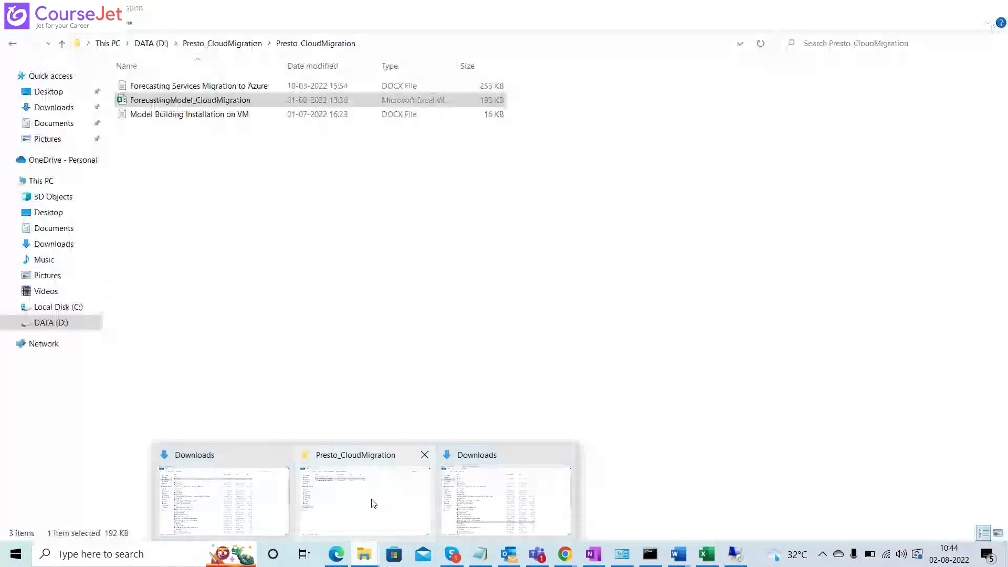
{"action": "left_click", "coordinate": [371, 500]}
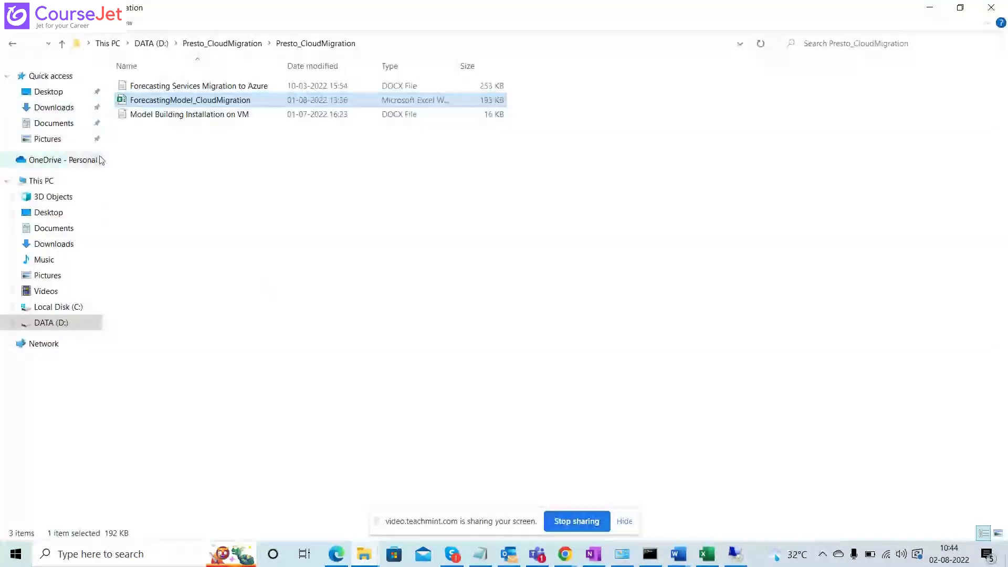
{"action": "left_click", "coordinate": [46, 111]}
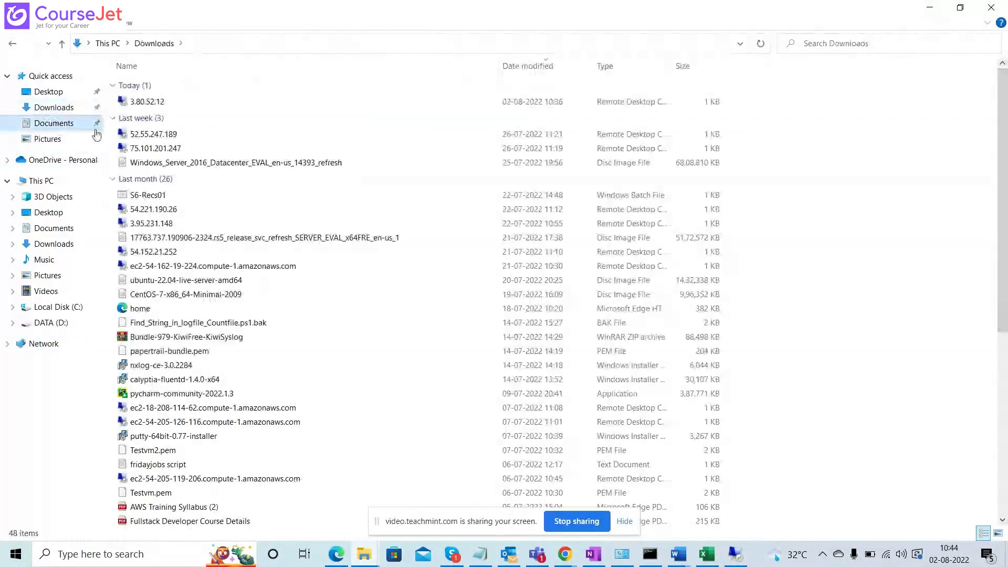
{"action": "left_click", "coordinate": [59, 123]}
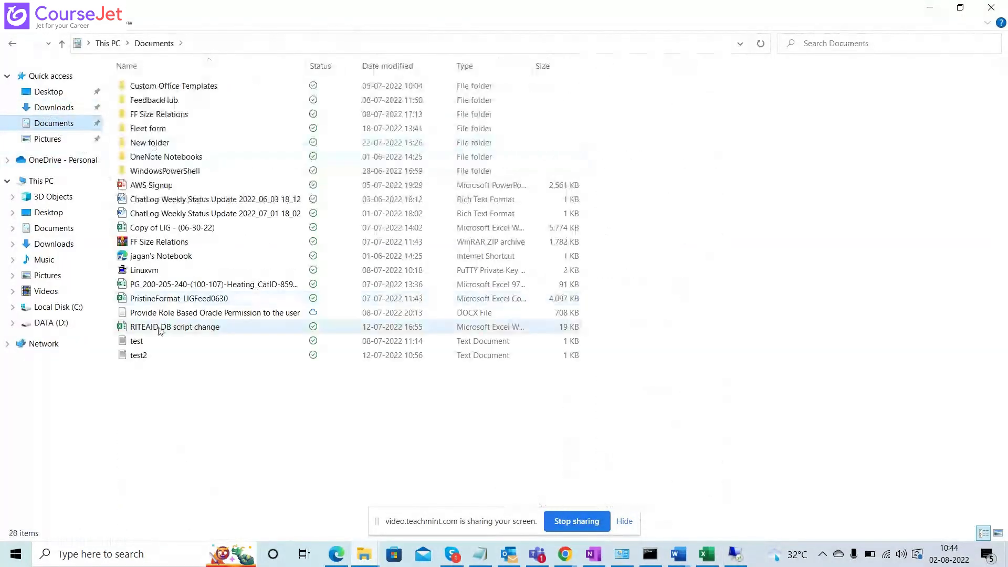
{"action": "left_click", "coordinate": [152, 272]}
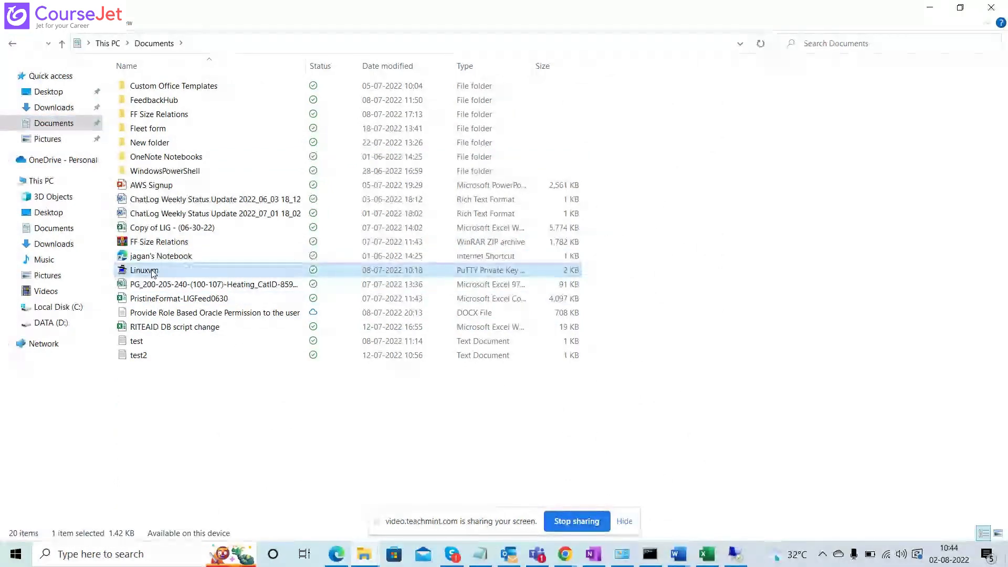
{"action": "key", "text": "alt+Tab"}
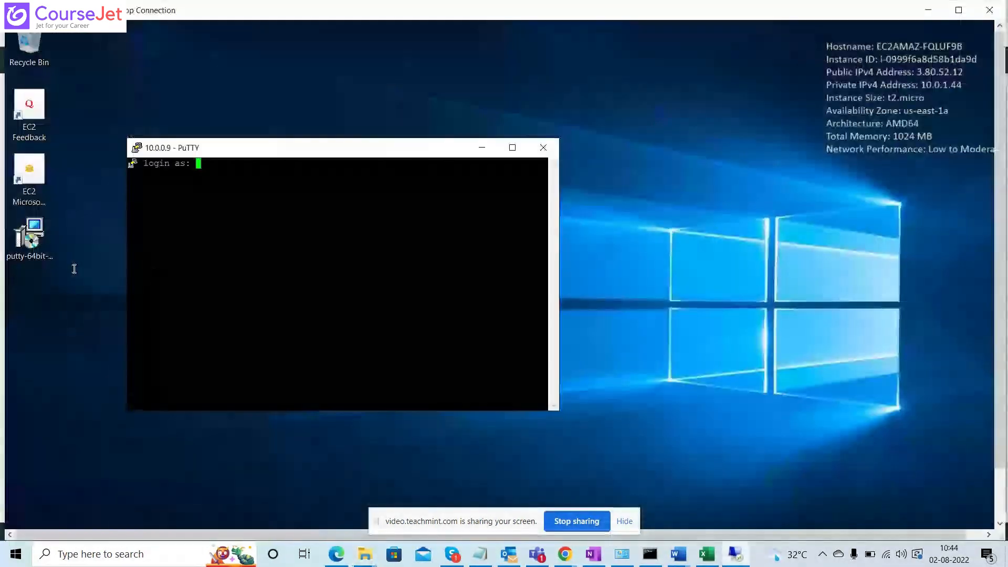
{"action": "left_click", "coordinate": [71, 348]}
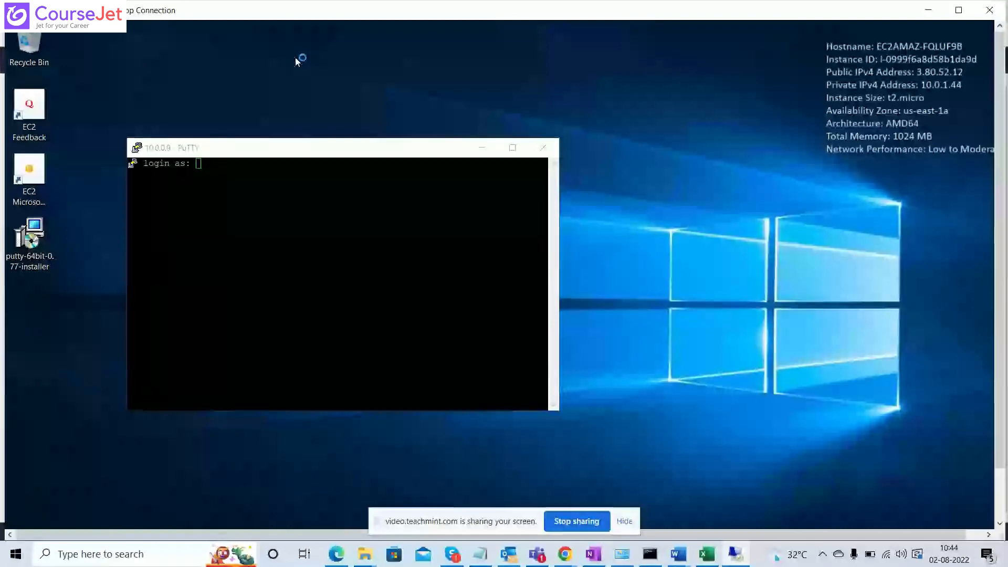
{"action": "key", "text": "ctrl+v"}
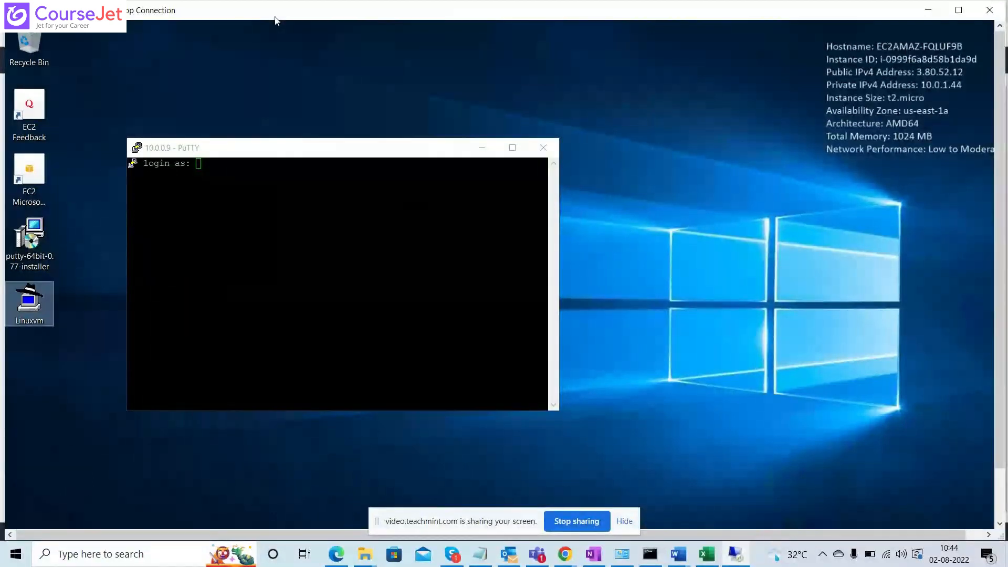
{"action": "double_click", "coordinate": [275, 17]}
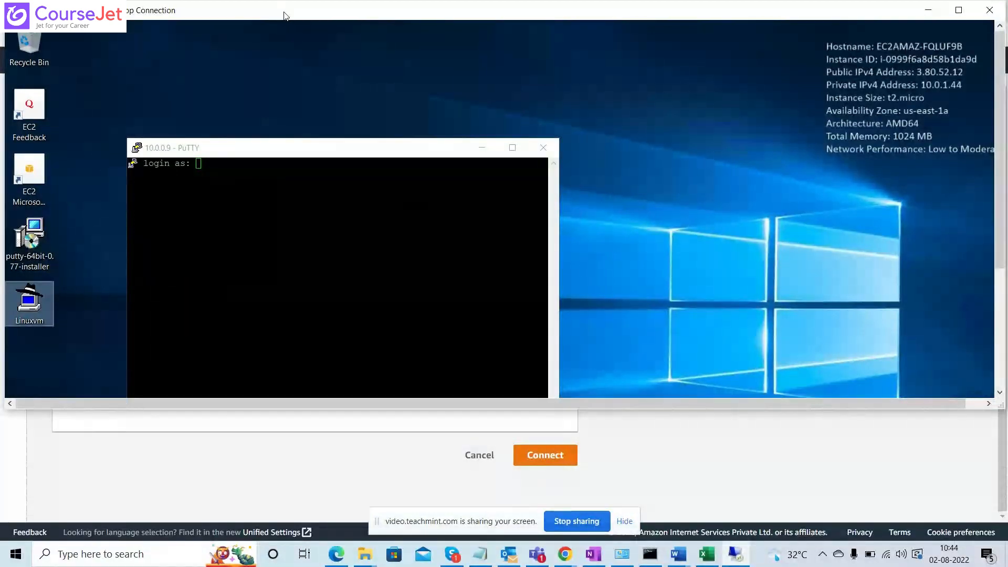
{"action": "double_click", "coordinate": [284, 13]}
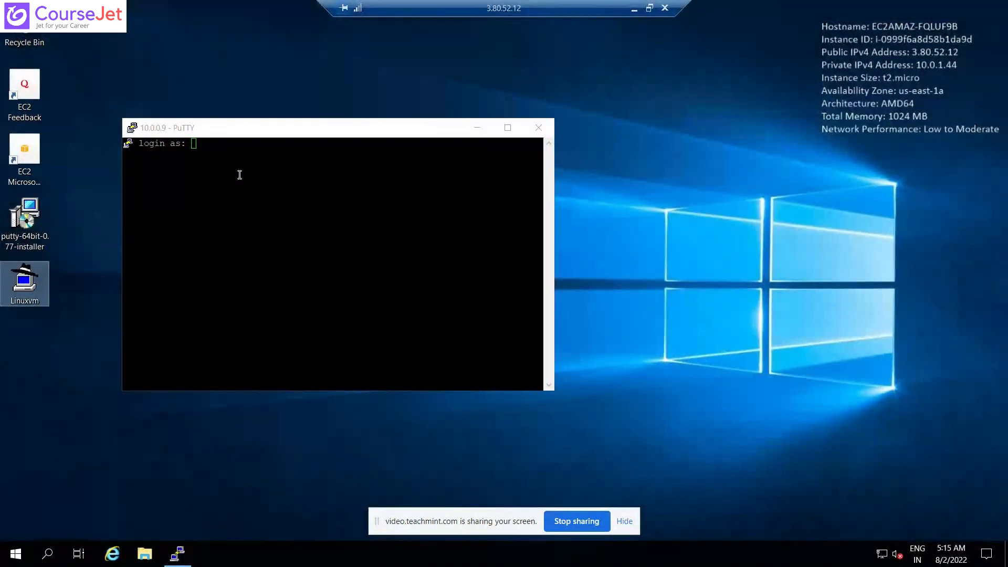
Step: Try logging in as ec-user and dismiss the 'No supported authentication methods available' error
{"action": "key", "text": "e"}
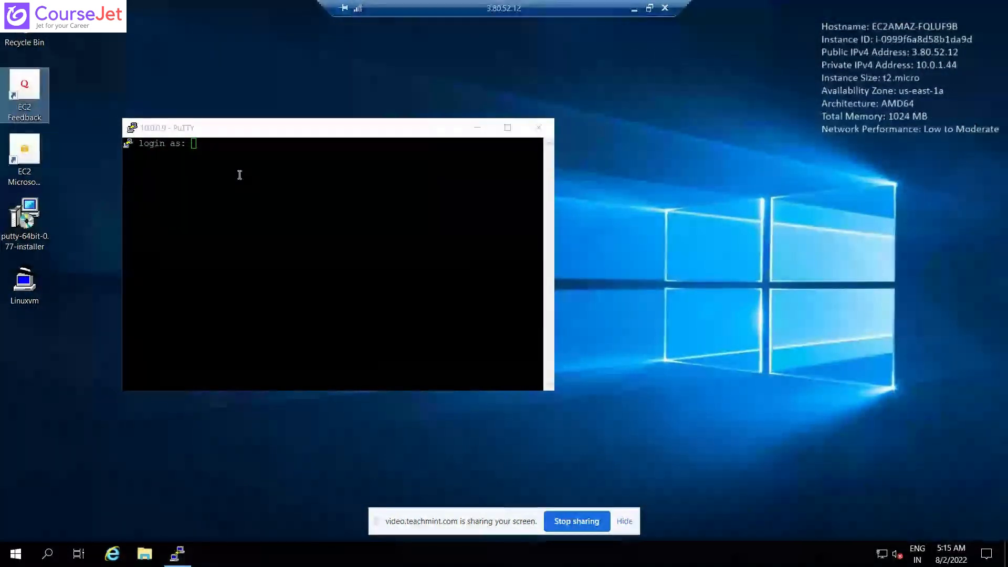
{"action": "left_click", "coordinate": [239, 174]}
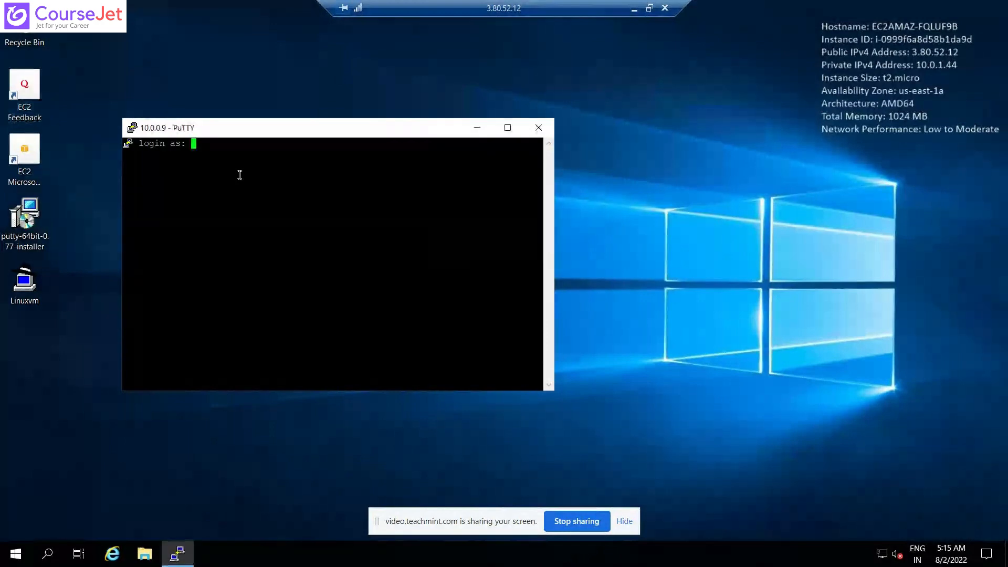
{"action": "type", "text": "ec-user"}
{"action": "key", "text": "Return"}
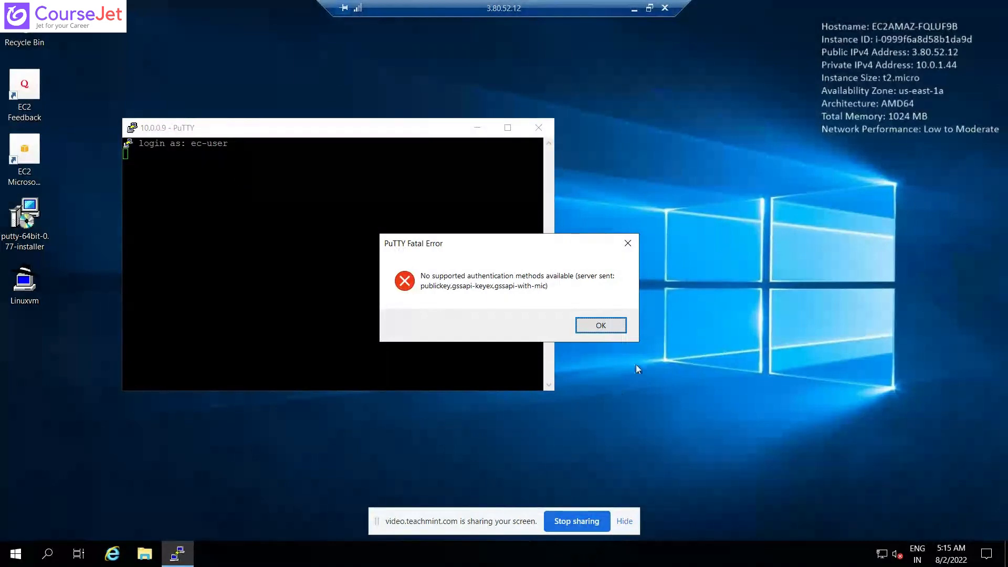
{"action": "left_click", "coordinate": [608, 331]}
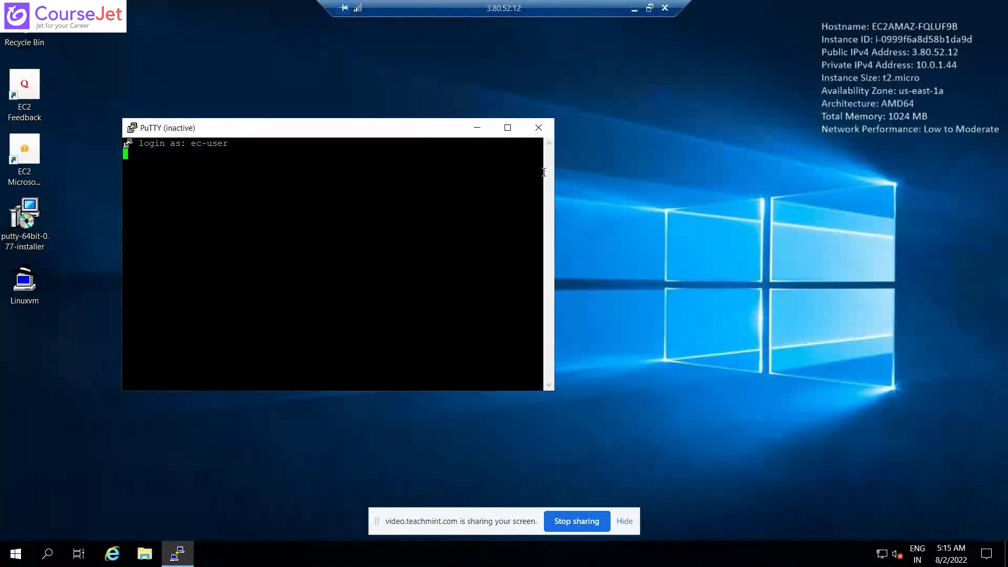
Step: Close the inactive PuTTY session window and launch a fresh PuTTY from search
{"action": "left_click", "coordinate": [546, 129]}
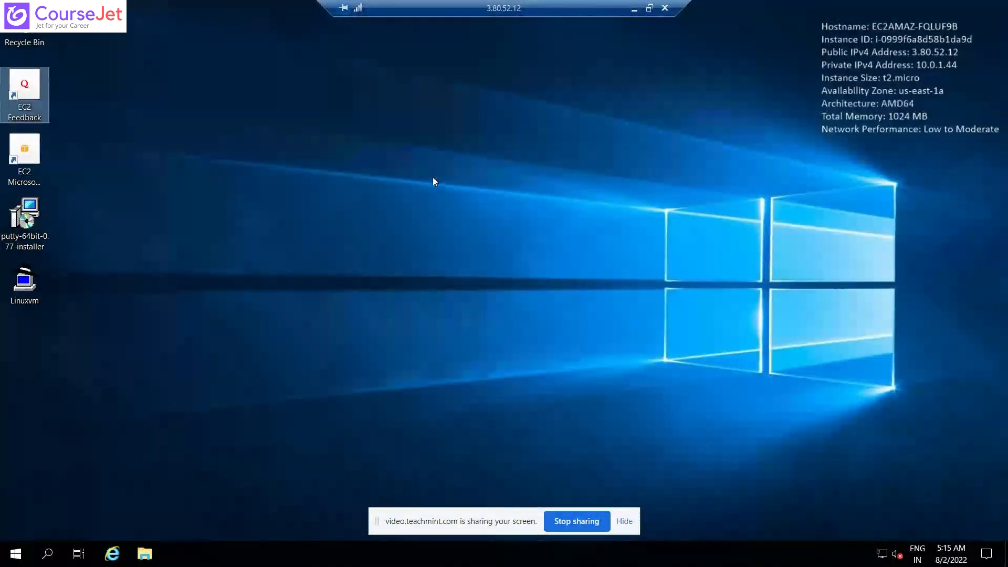
{"action": "key", "text": "super"}
{"action": "type", "text": "p"}
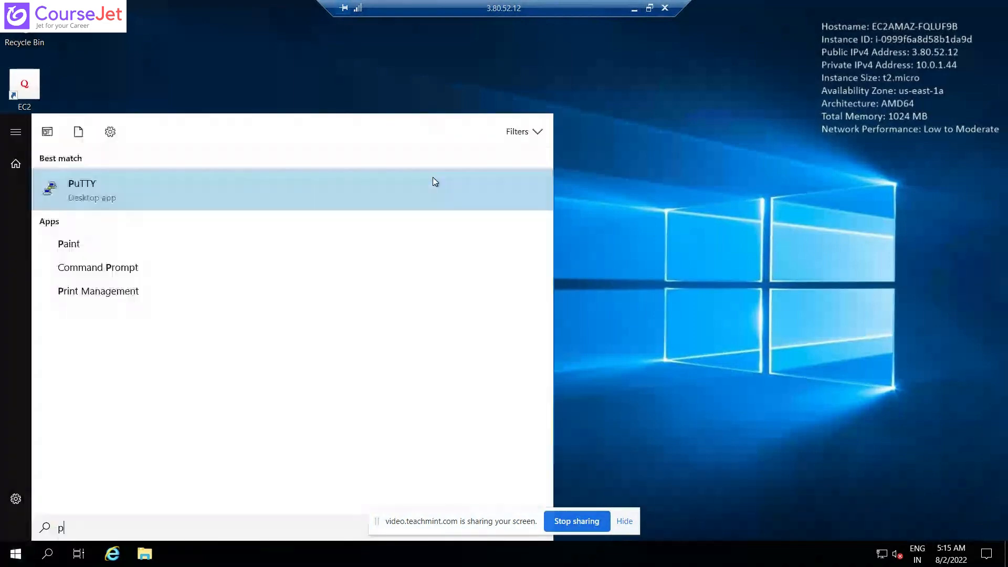
{"action": "type", "text": "utty"}
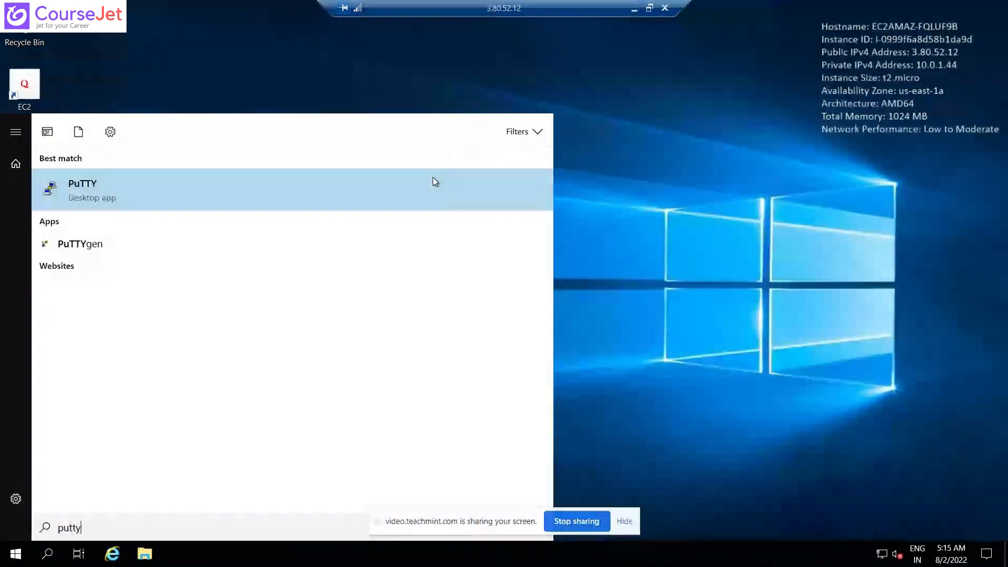
{"action": "key", "text": "Return"}
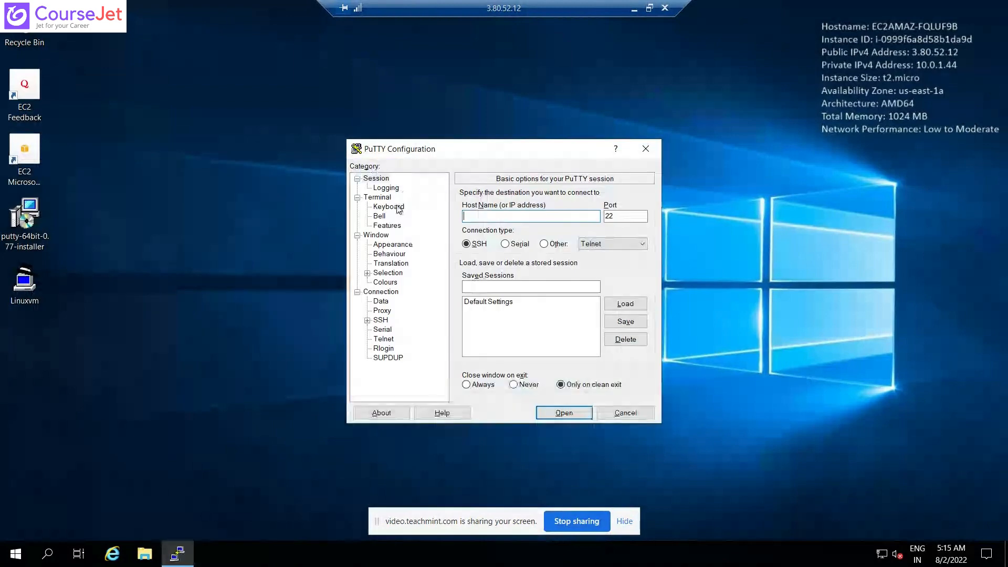
Step: Set Linuxvm.ppk from the Desktop as PuTTY's SSH authentication private key
{"action": "double_click", "coordinate": [382, 322]}
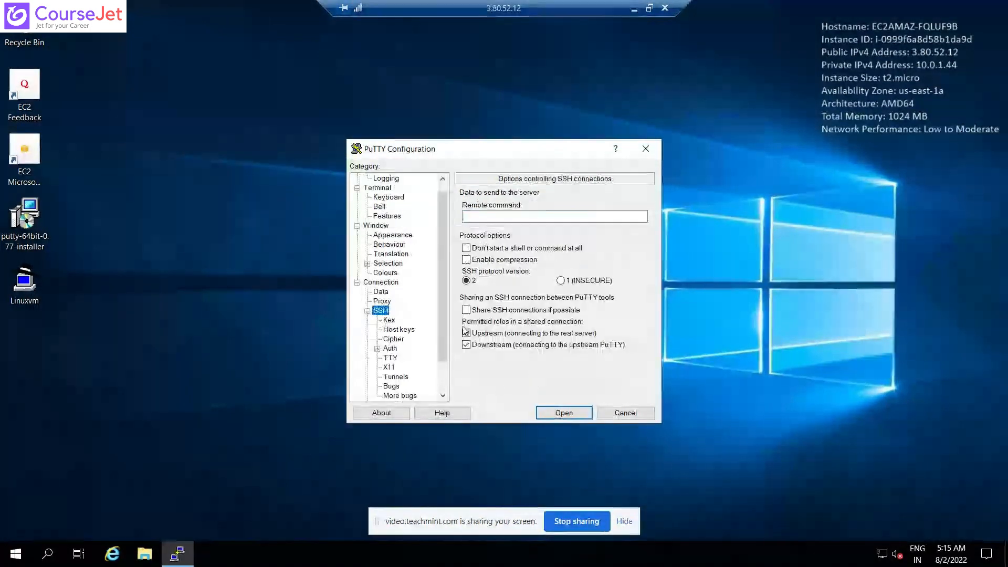
{"action": "left_click", "coordinate": [394, 349]}
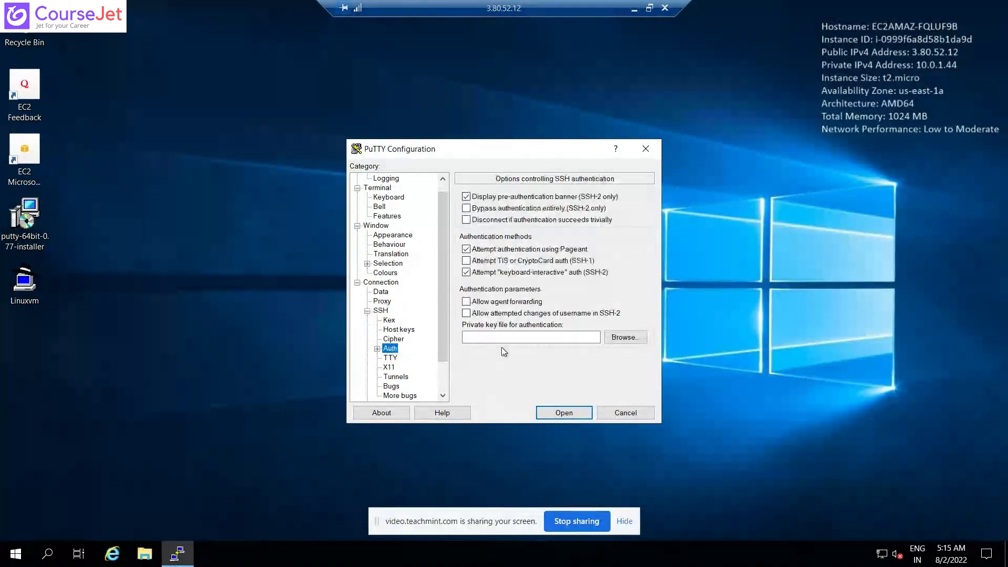
{"action": "left_click", "coordinate": [612, 337]}
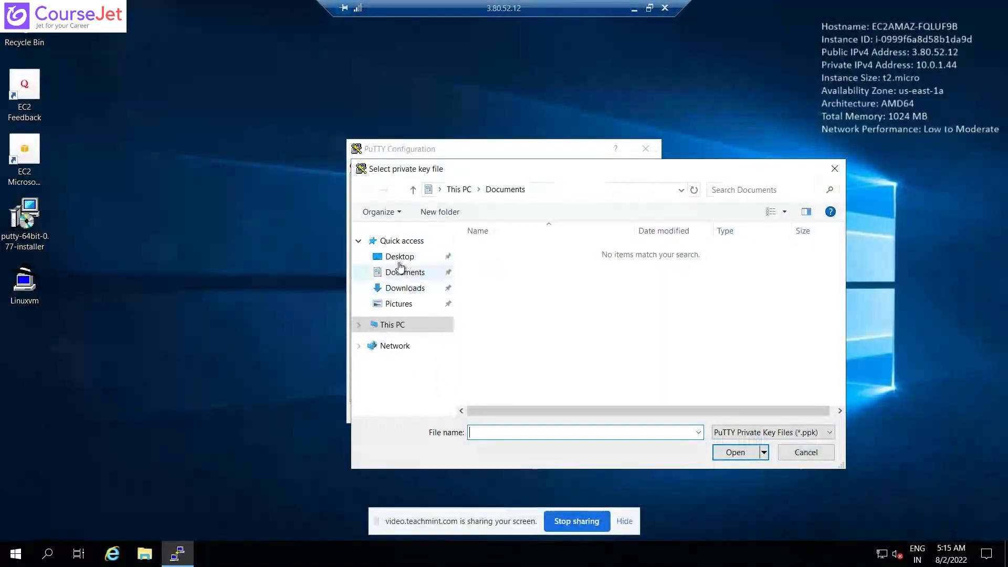
{"action": "left_click", "coordinate": [401, 261]}
{"action": "double_click", "coordinate": [512, 252]}
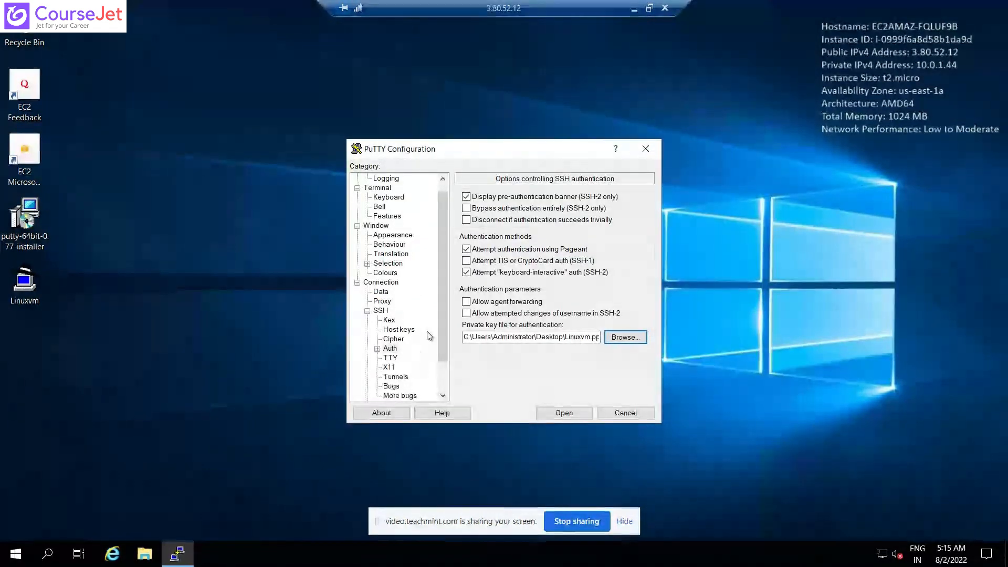
Step: Return to PuTTY's Session settings with the Host Name field focused
{"action": "left_click_drag", "start_coordinate": [442, 289], "coordinate": [442, 201]}
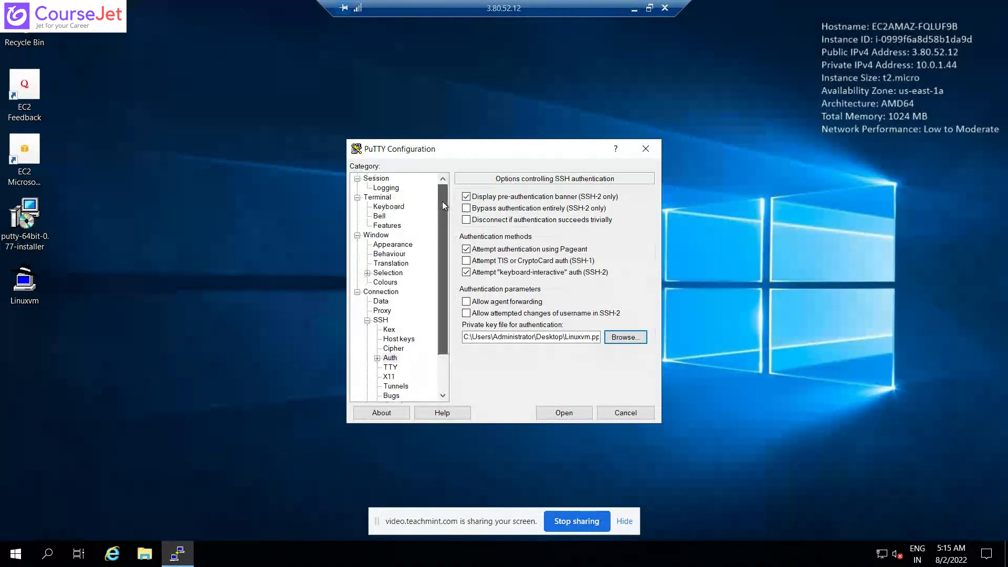
{"action": "left_click", "coordinate": [387, 189]}
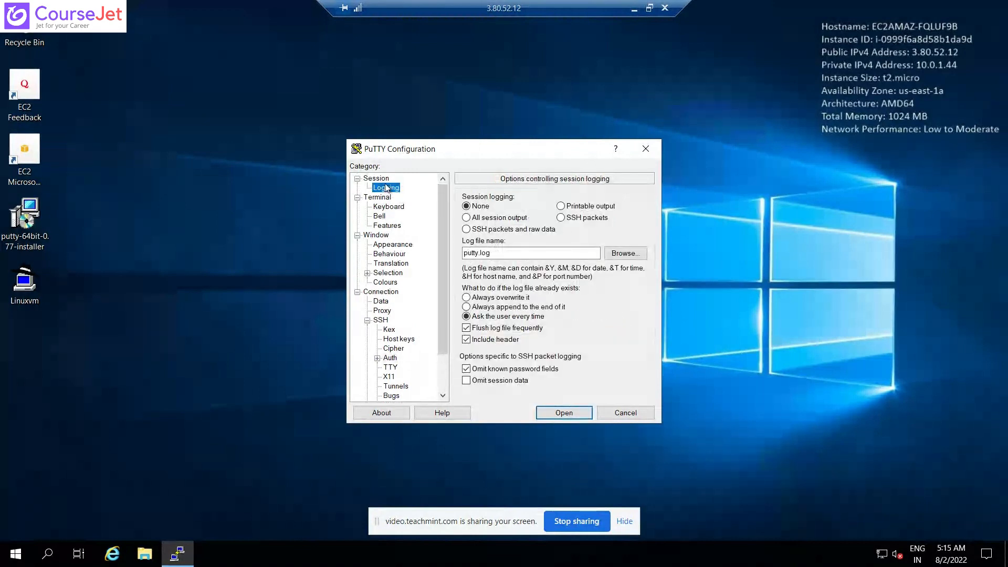
{"action": "left_click", "coordinate": [376, 179]}
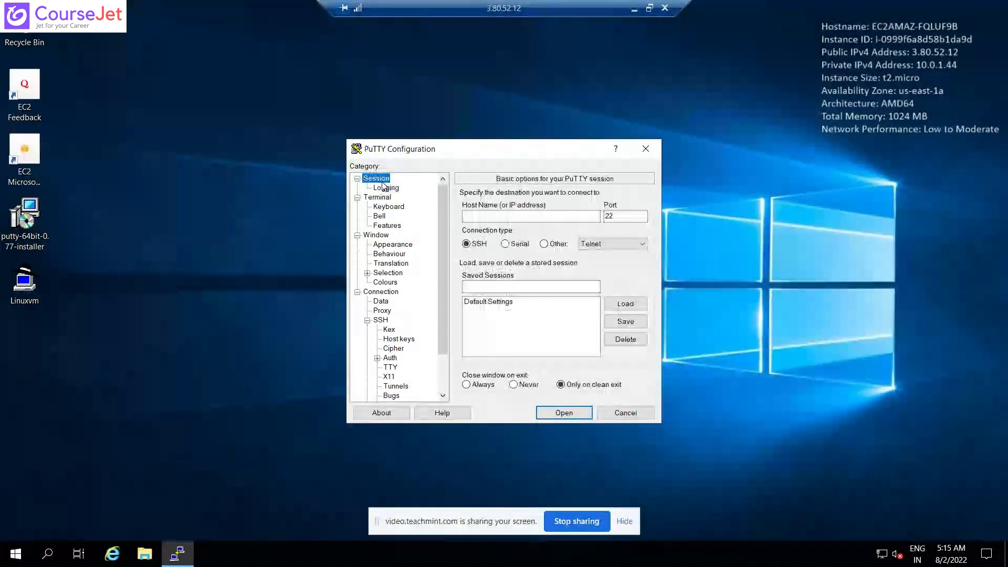
{"action": "left_click", "coordinate": [502, 220]}
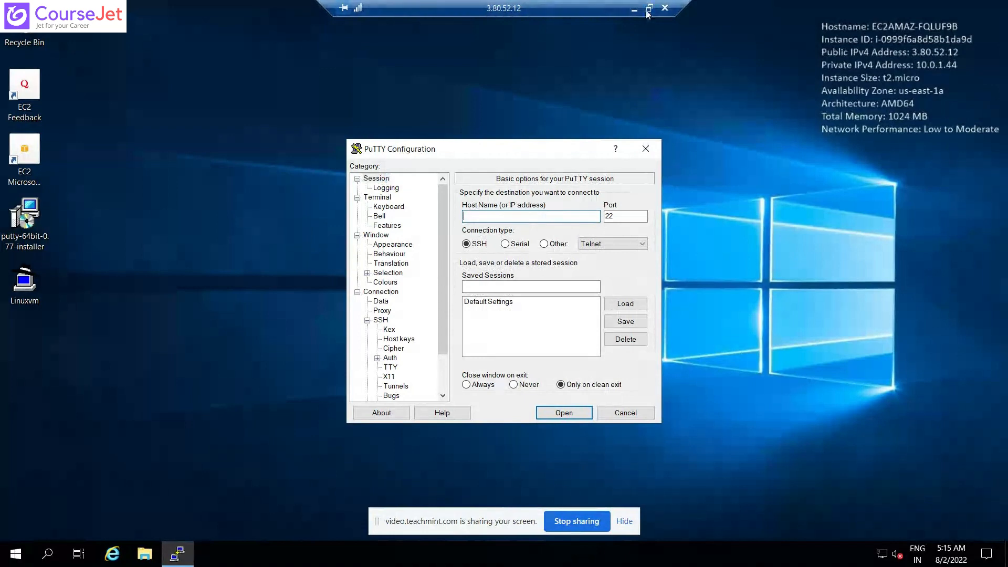
Step: Copy the instance's private IPv4 address 10.0.0.9 from its EC2 summary page
{"action": "left_click", "coordinate": [648, 8]}
{"action": "key", "text": "alt+Tab"}
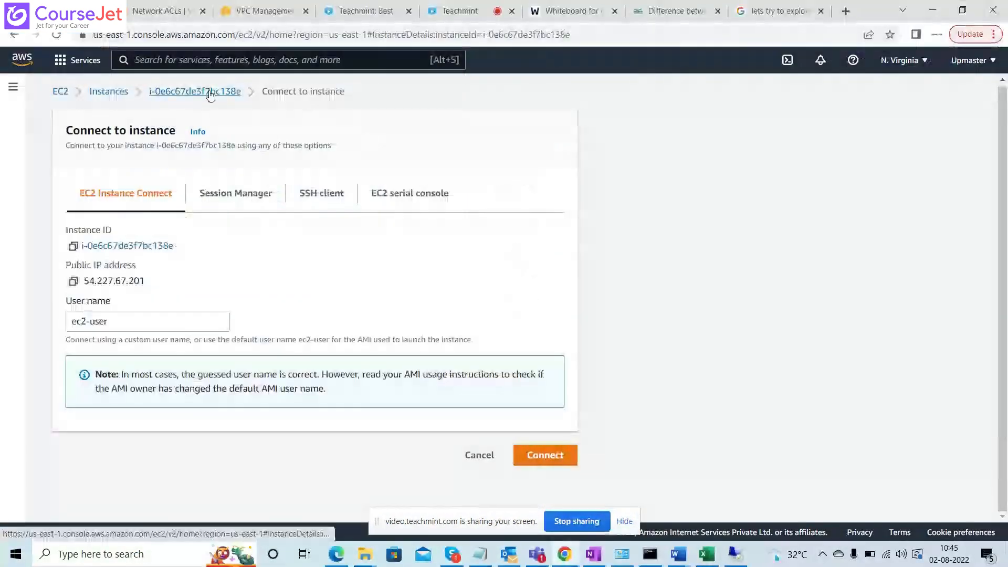
{"action": "left_click", "coordinate": [210, 92]}
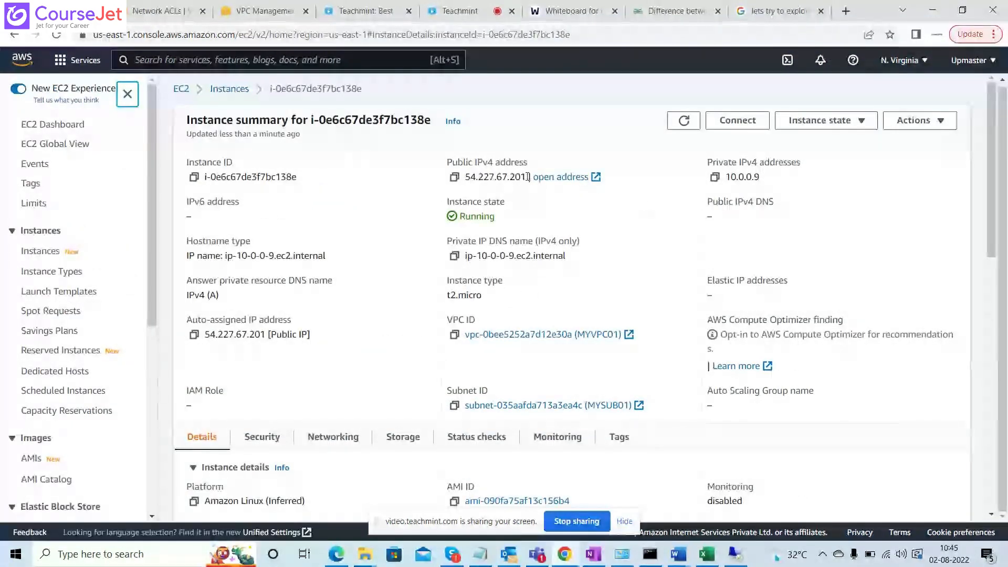
{"action": "left_click_drag", "start_coordinate": [530, 179], "coordinate": [444, 183]}
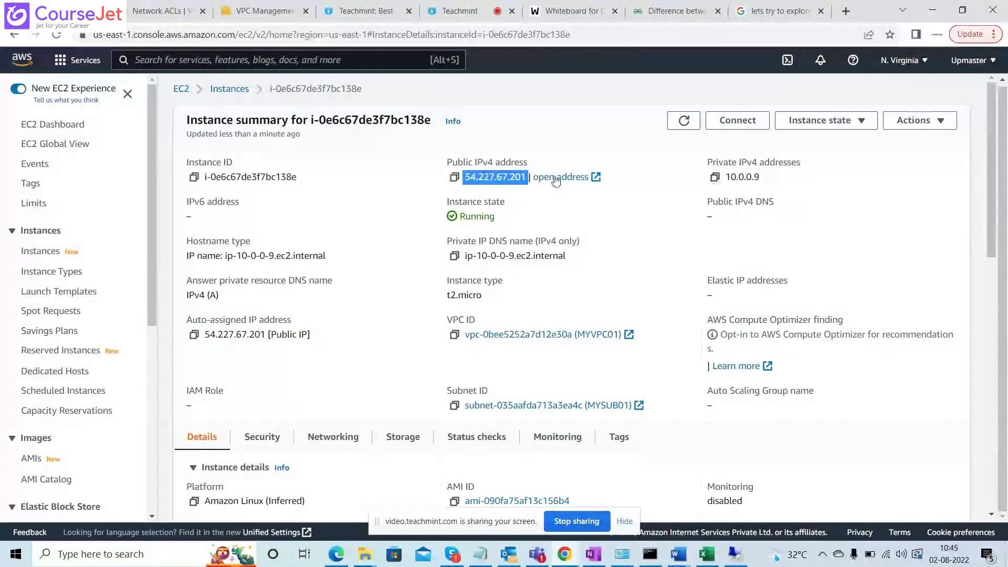
{"action": "left_click", "coordinate": [716, 178]}
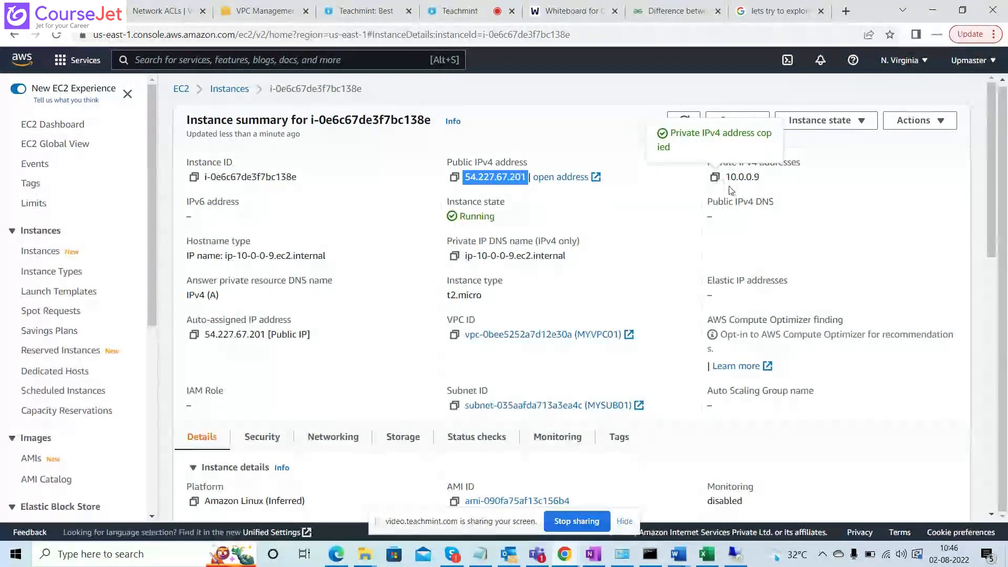
{"action": "key", "text": "alt+Tab"}
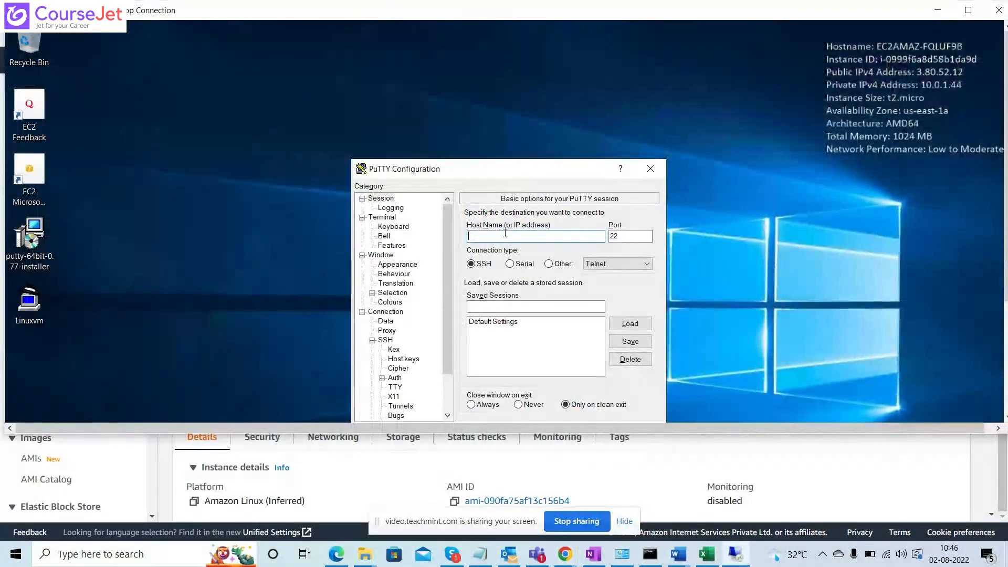
Step: Connect PuTTY to 10.0.0.9 and log in as ec2-user
{"action": "key", "text": "ctrl+v"}
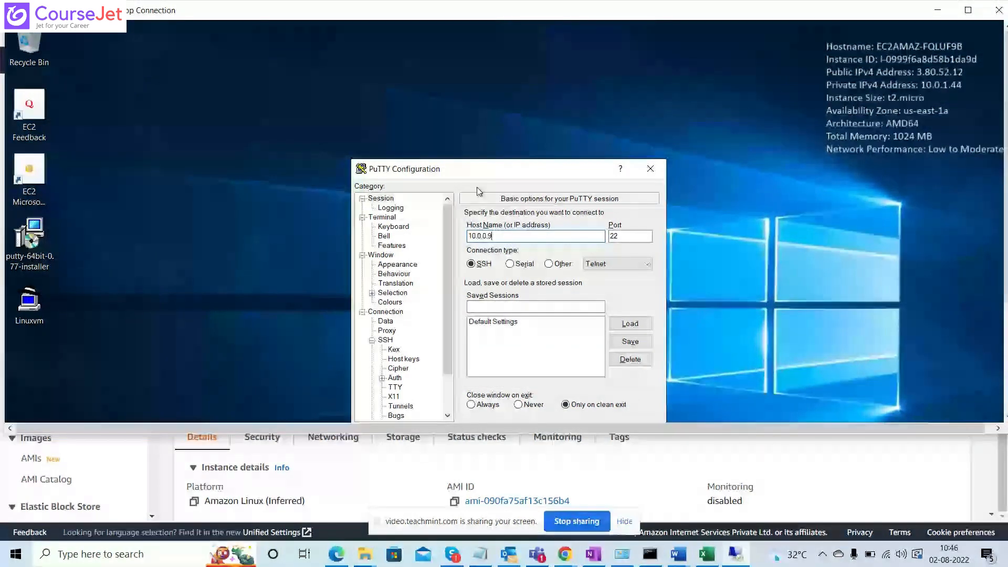
{"action": "left_click_drag", "start_coordinate": [446, 168], "coordinate": [394, 87]}
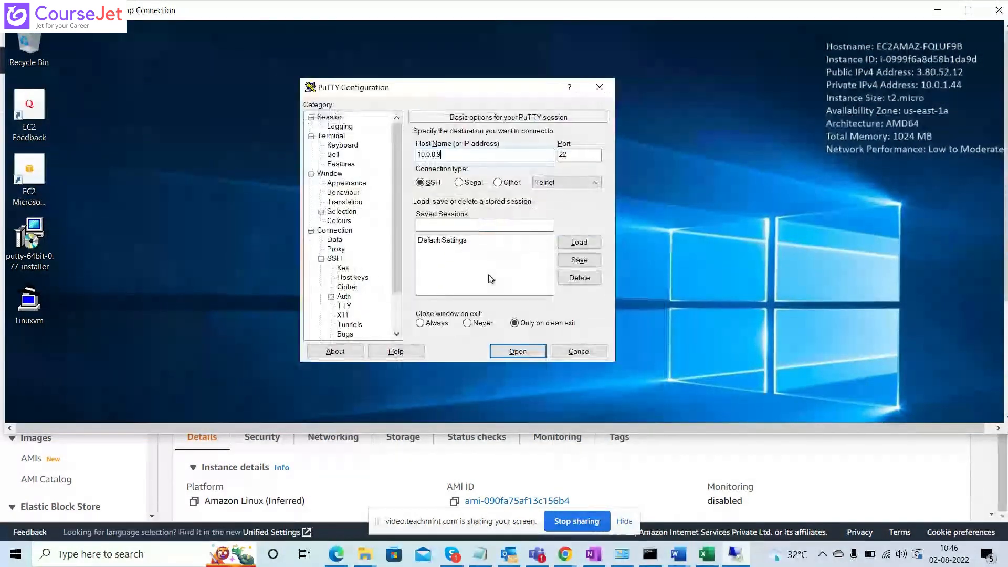
{"action": "left_click", "coordinate": [518, 351]}
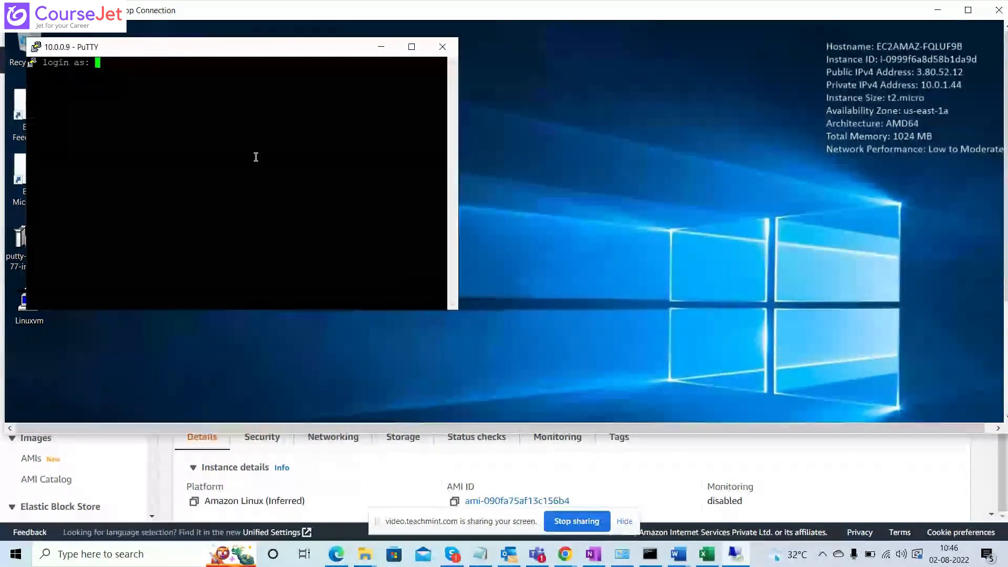
{"action": "type", "text": "ec-"}
{"action": "key", "text": "BackSpace"}
{"action": "key", "text": "BackSpace"}
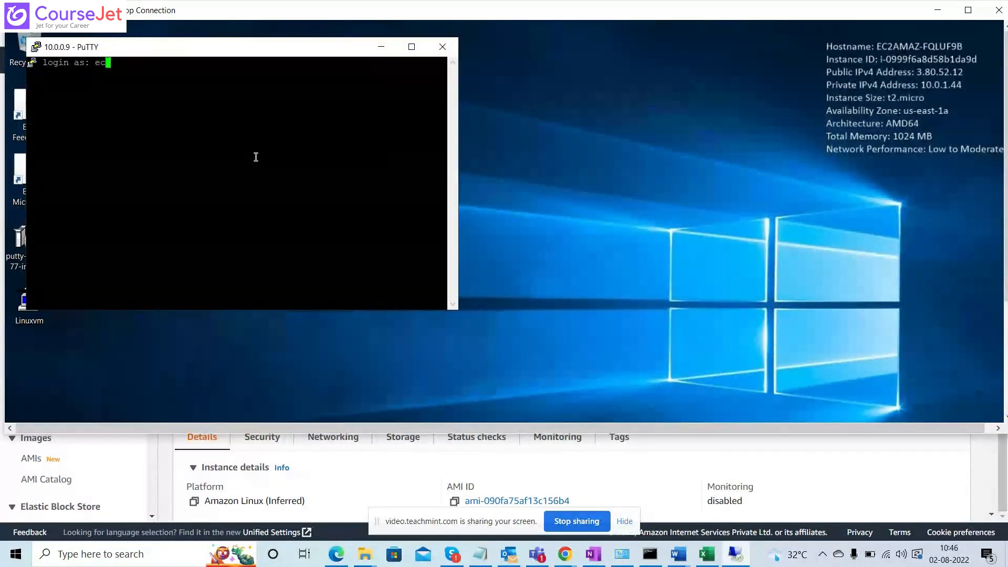
{"action": "type", "text": "c2"}
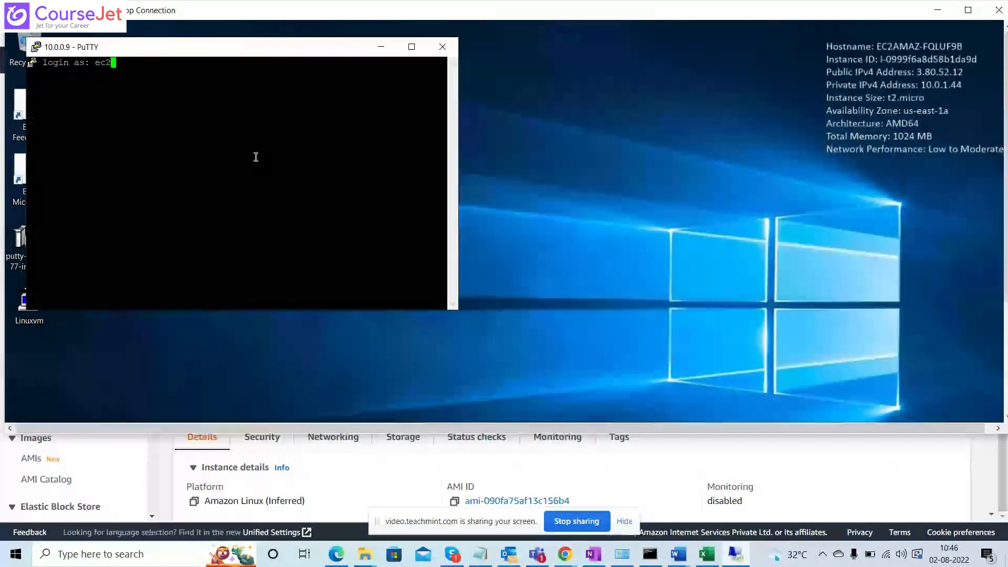
{"action": "type", "text": "-user"}
{"action": "key", "text": "Return"}
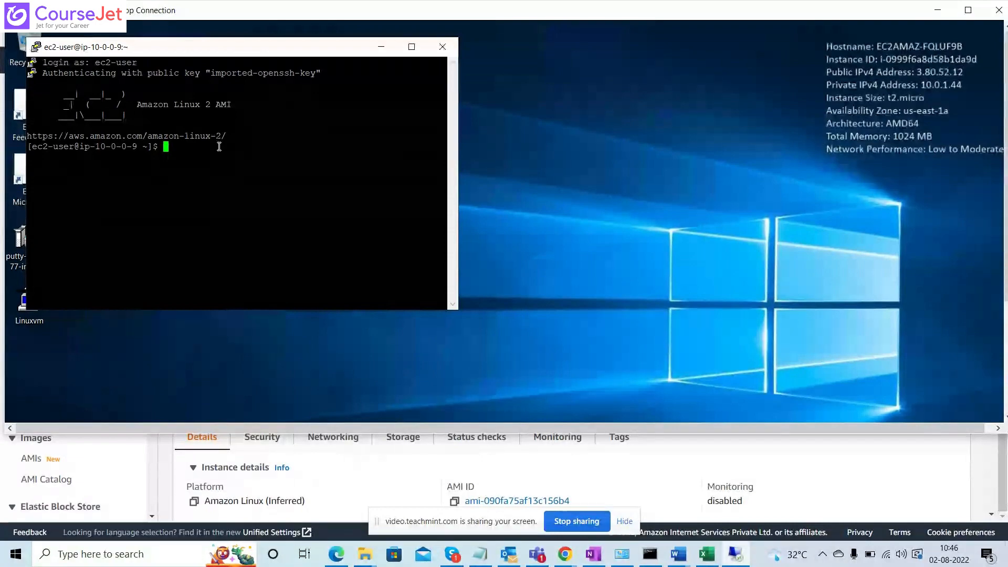
{"action": "key", "text": "alt+Tab"}
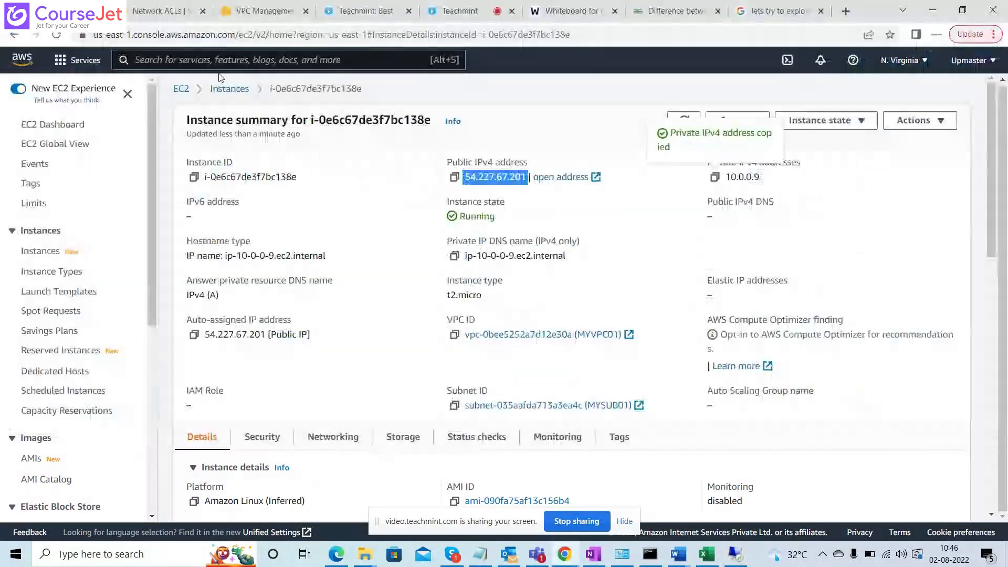
Step: Open the ACL's inbound rule editor, add a rule row, then leave unsaved for the Network ACLs list
{"action": "key", "text": "ctrl+Tab"}
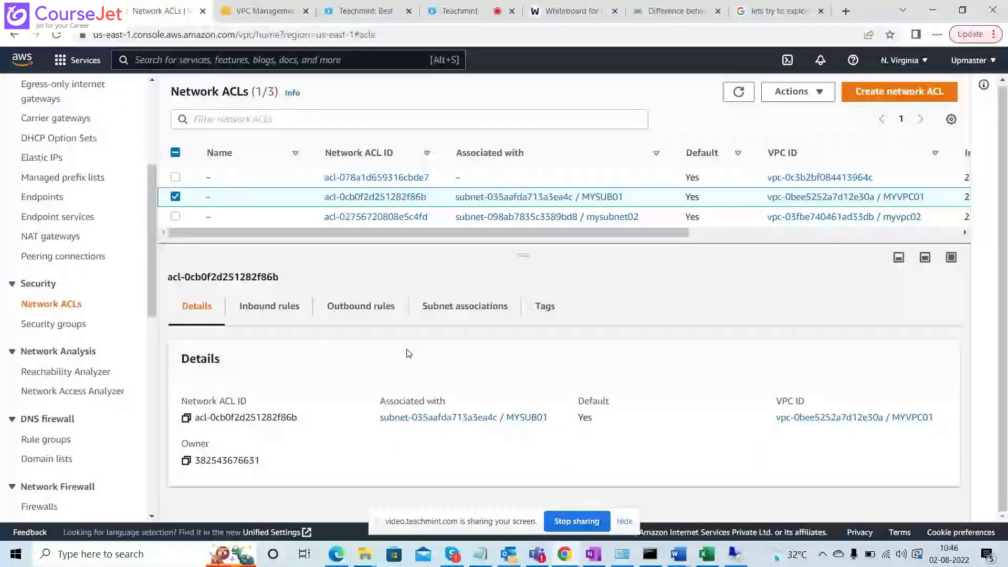
{"action": "left_click", "coordinate": [269, 306]}
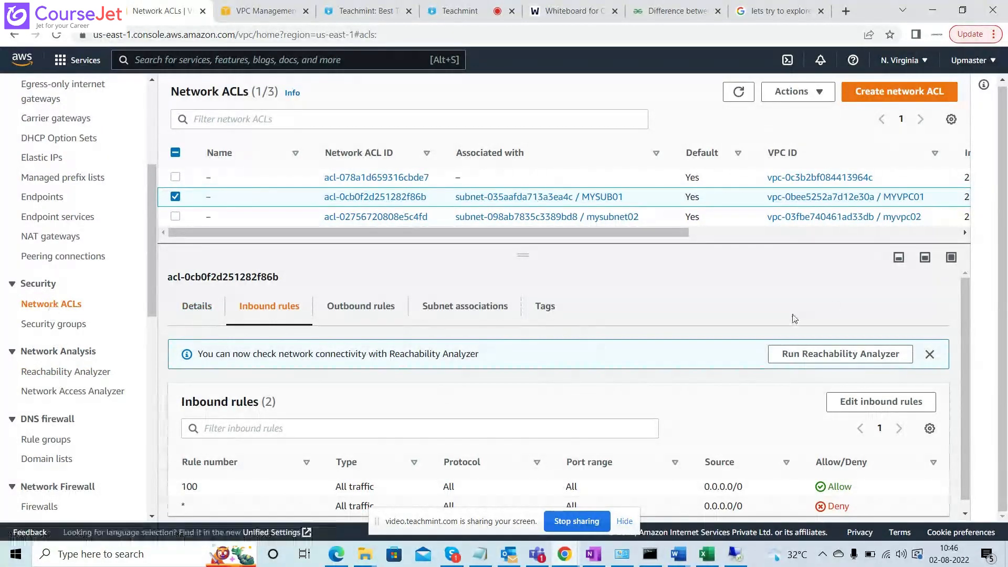
{"action": "left_click", "coordinate": [875, 405]}
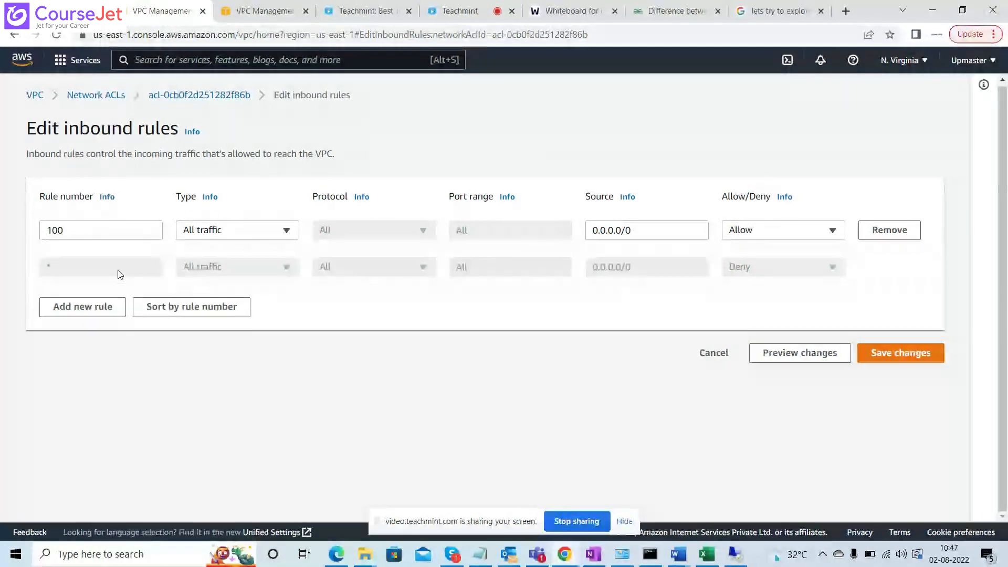
{"action": "left_click", "coordinate": [105, 305]}
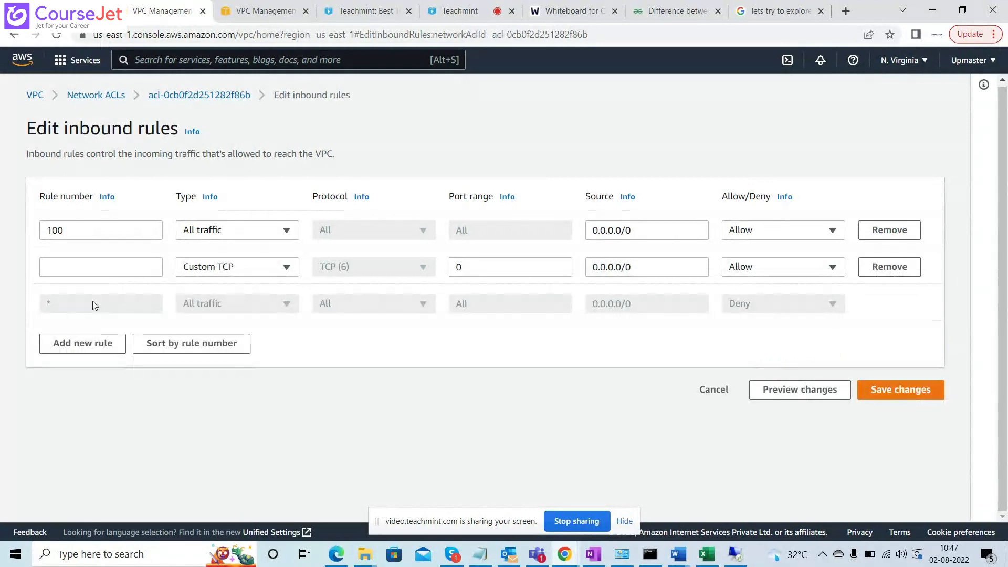
{"action": "left_click", "coordinate": [198, 96]}
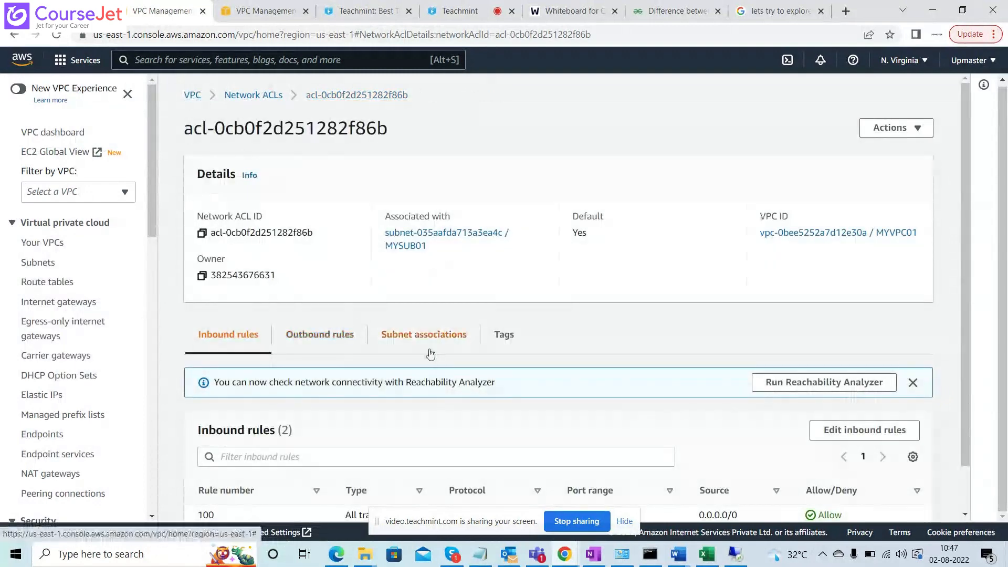
{"action": "left_click", "coordinate": [265, 105]}
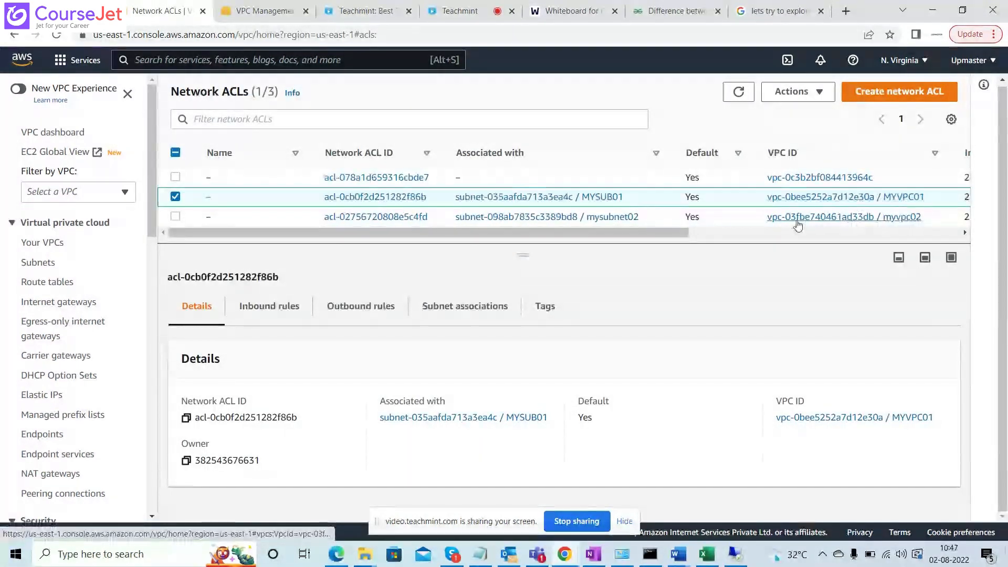
Step: Open the MYSUB01 network ACL's details and its inbound rule editor
{"action": "left_click", "coordinate": [176, 197]}
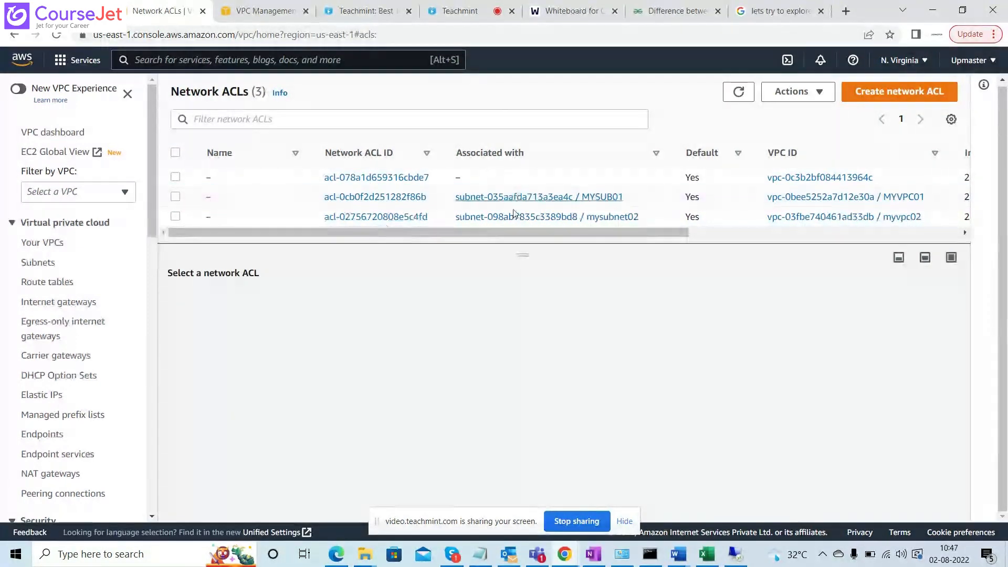
{"action": "left_click", "coordinate": [175, 197]}
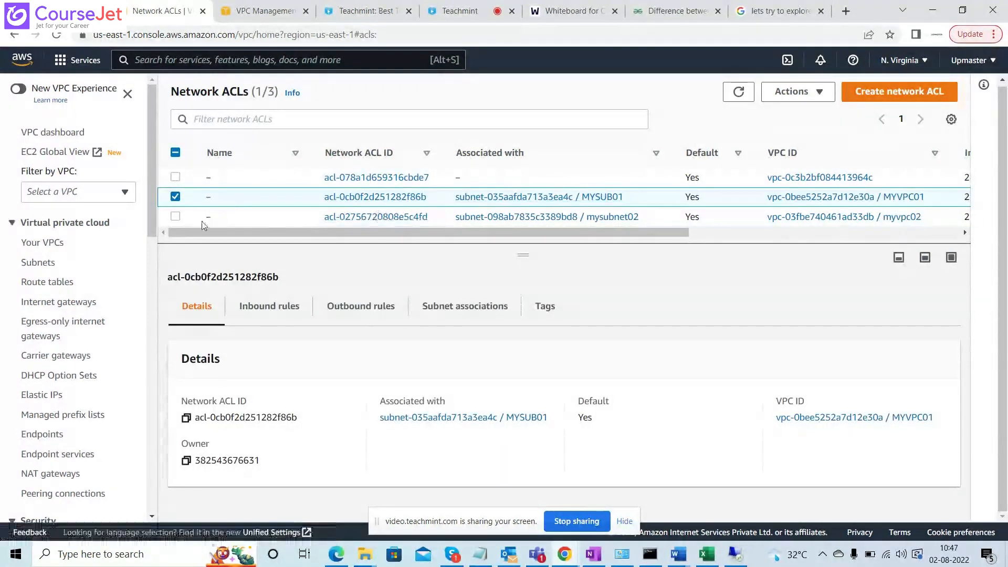
{"action": "left_click", "coordinate": [177, 198]}
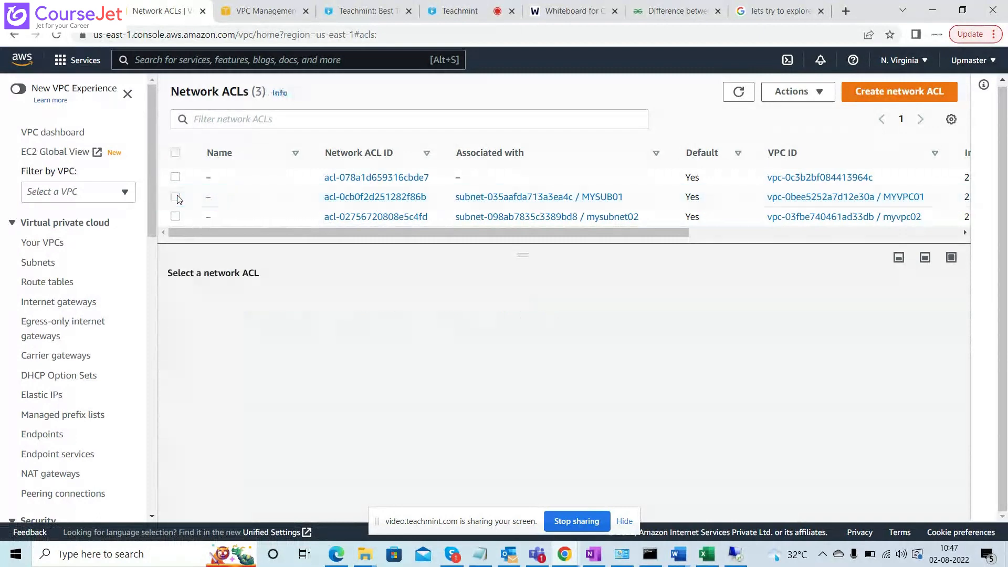
{"action": "left_click", "coordinate": [408, 198]}
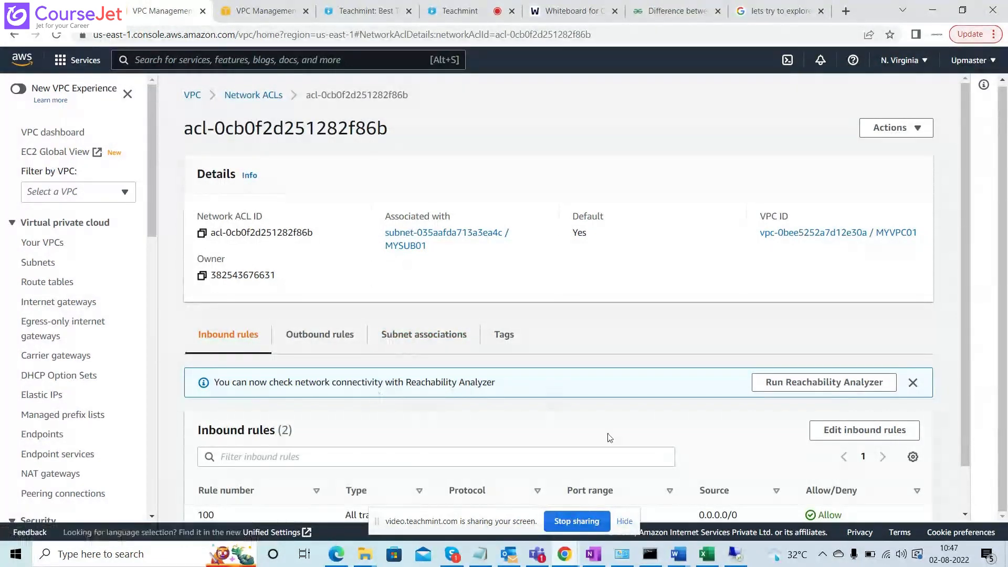
{"action": "left_click", "coordinate": [855, 431]}
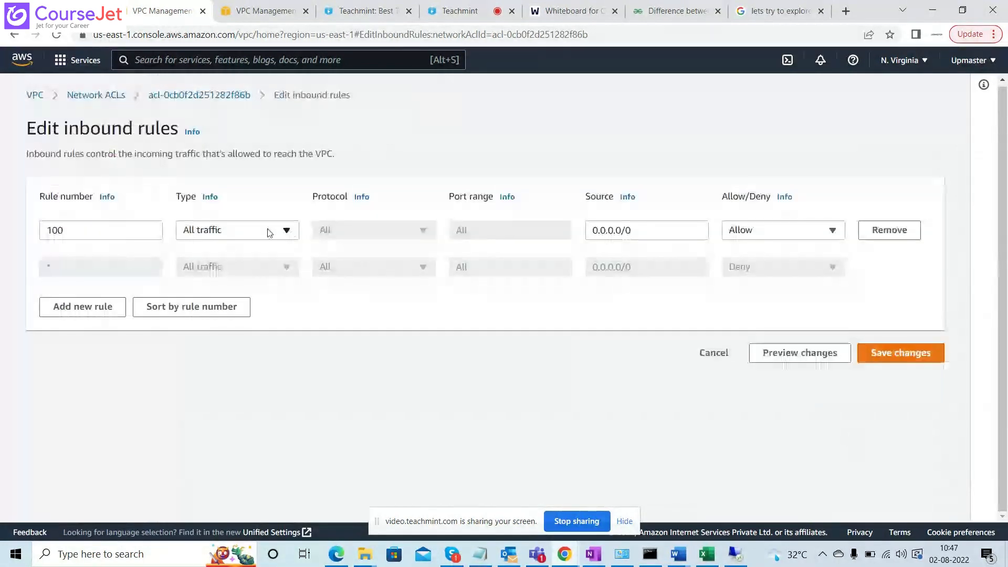
Step: Add inbound rule 101 denying All traffic from 0.0.0.0/0 and save
{"action": "left_click", "coordinate": [98, 304]}
{"action": "left_click", "coordinate": [84, 267]}
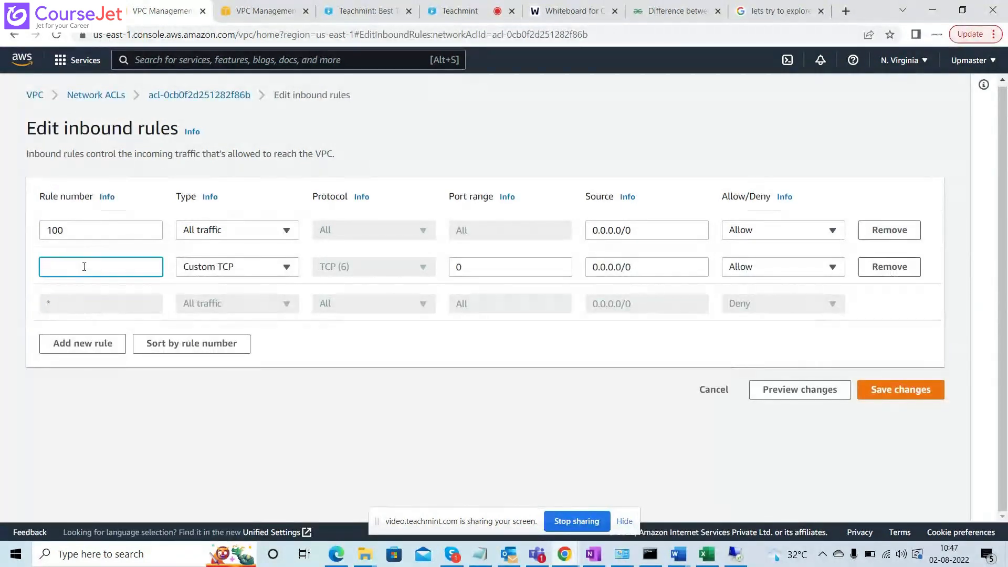
{"action": "left_click", "coordinate": [272, 263]}
{"action": "left_click", "coordinate": [225, 307]}
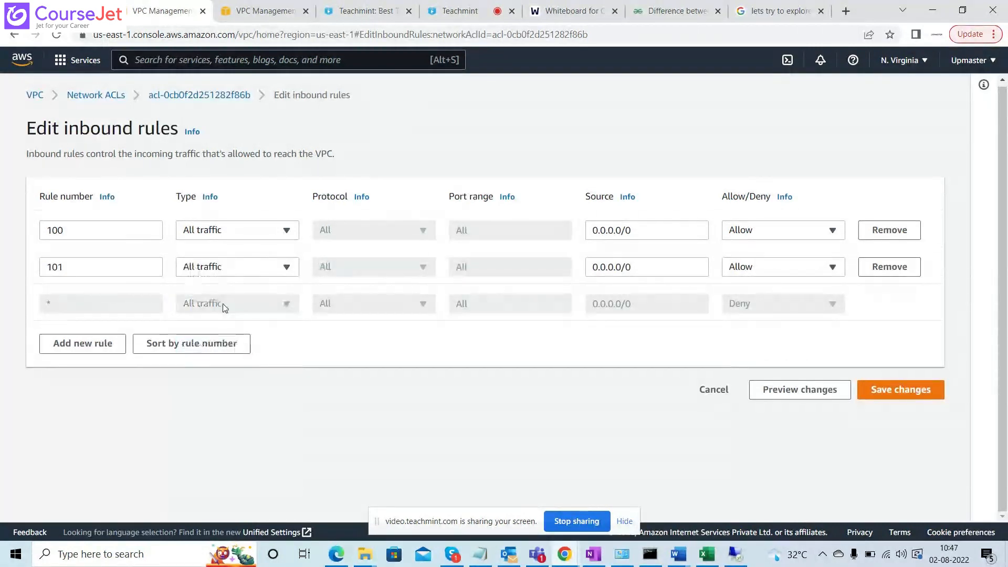
{"action": "left_click", "coordinate": [259, 274]}
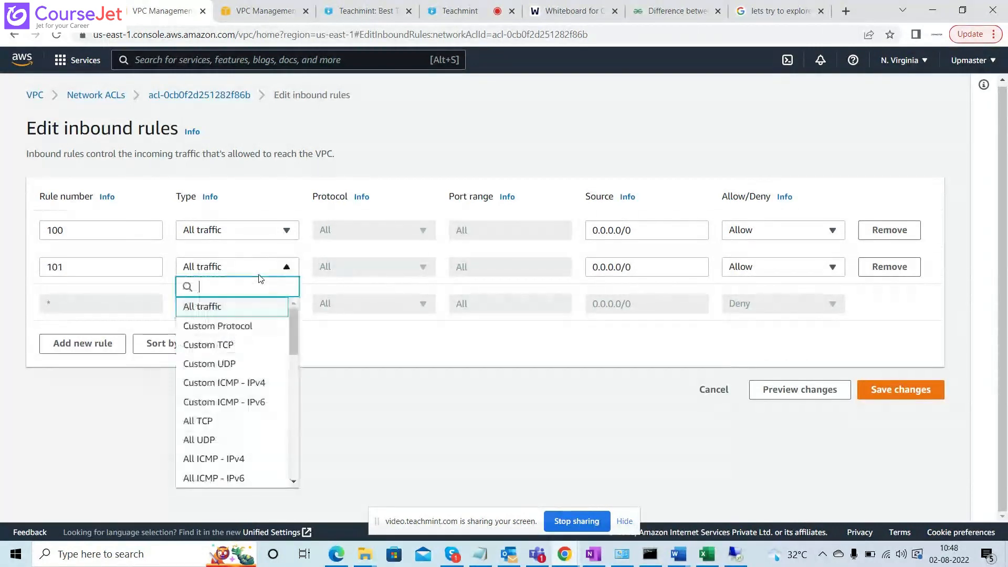
{"action": "left_click", "coordinate": [242, 308]}
{"action": "left_click", "coordinate": [674, 266]}
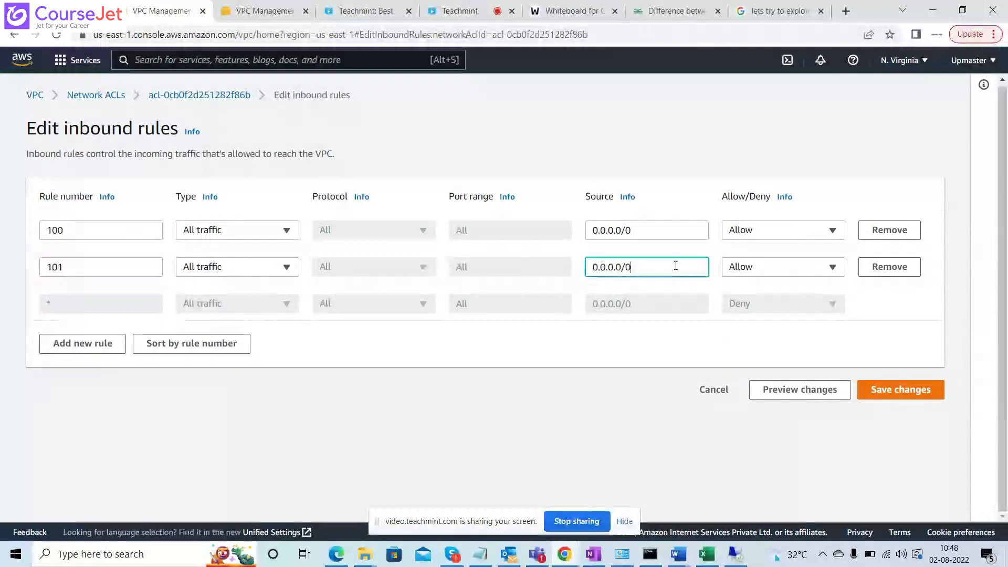
{"action": "left_click", "coordinate": [774, 267]}
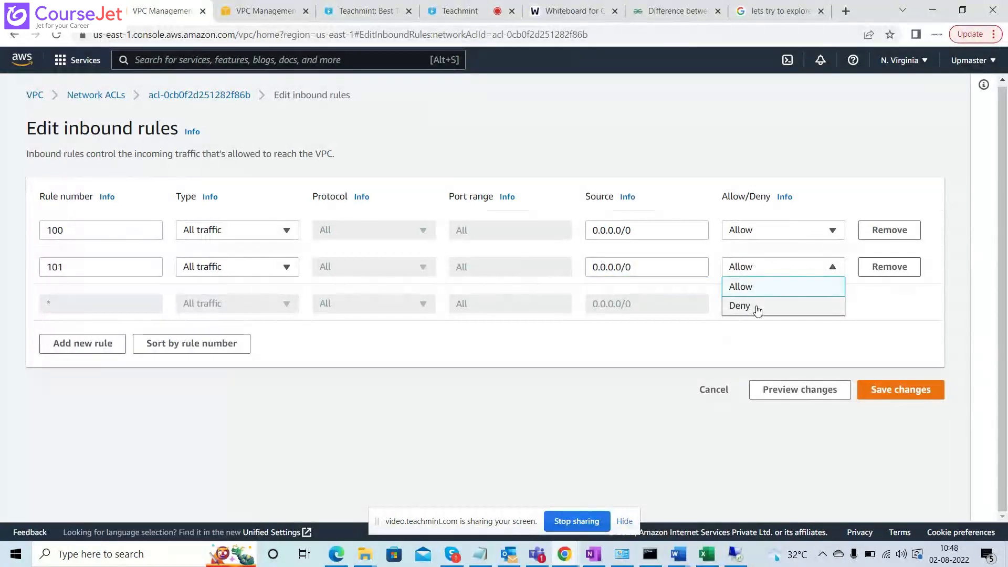
{"action": "left_click", "coordinate": [756, 309]}
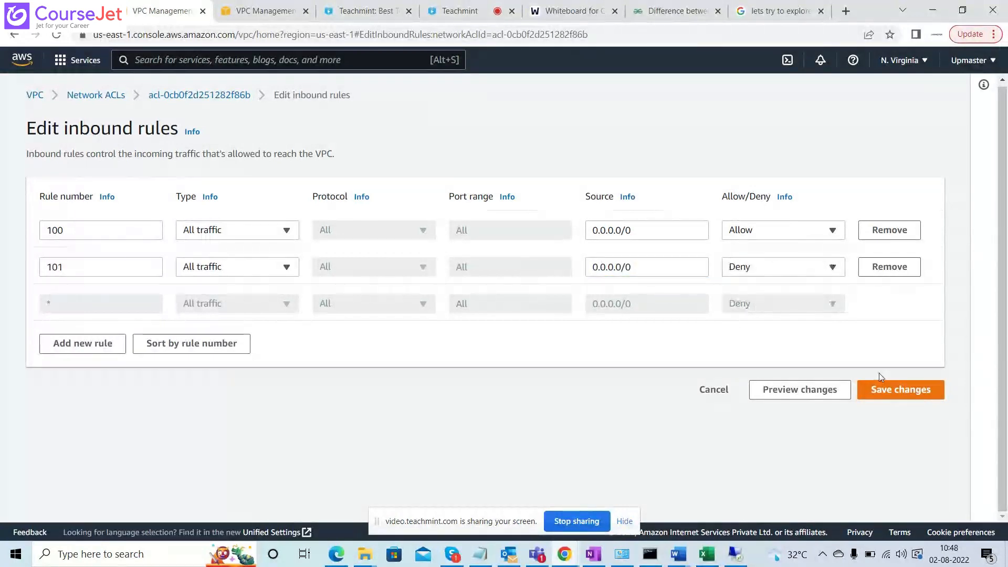
{"action": "left_click", "coordinate": [897, 394]}
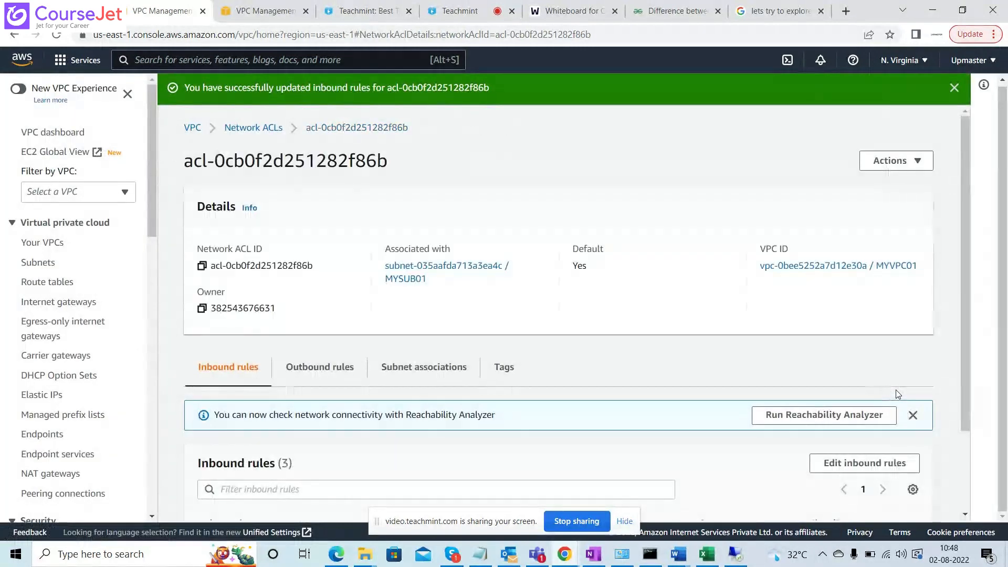
{"action": "key", "text": "alt+Tab"}
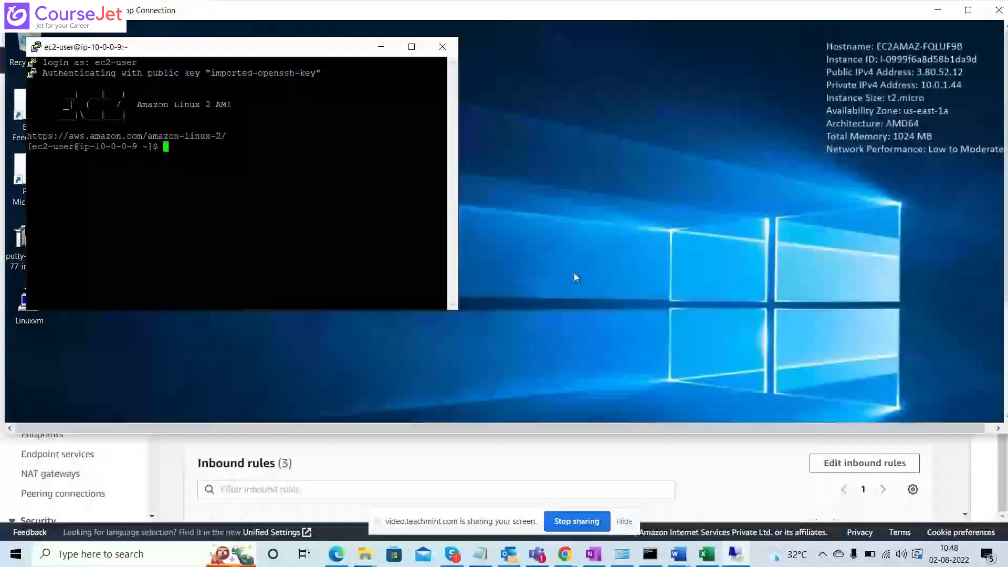
{"action": "key", "text": "alt+Tab"}
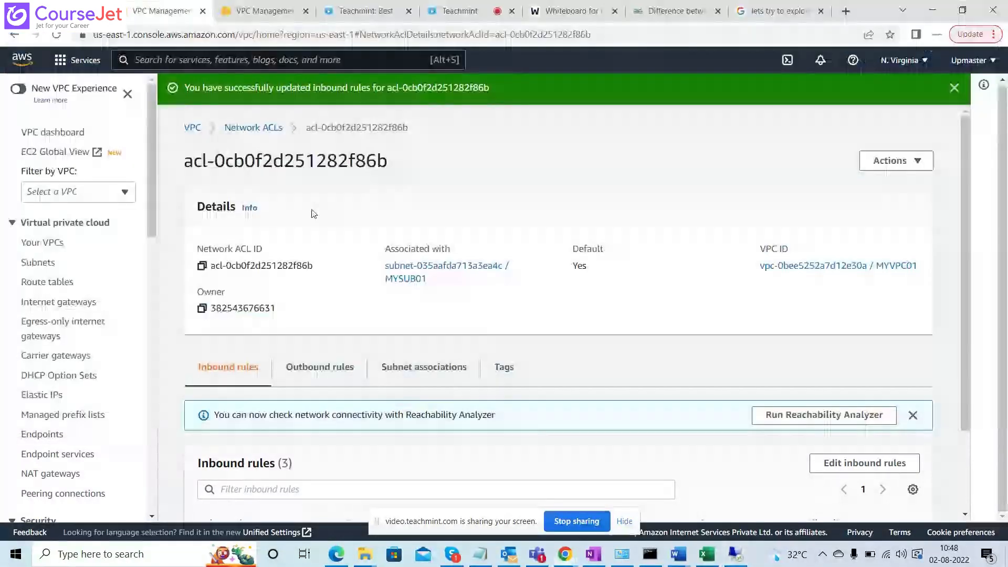
{"action": "key", "text": "alt+Tab"}
{"action": "key", "text": "Return"}
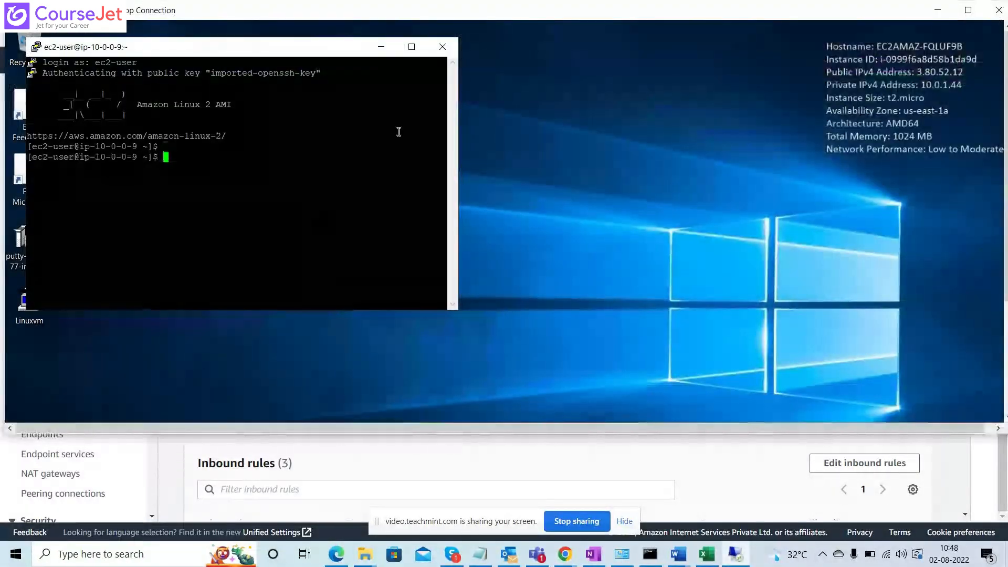
{"action": "key", "text": "alt+Tab"}
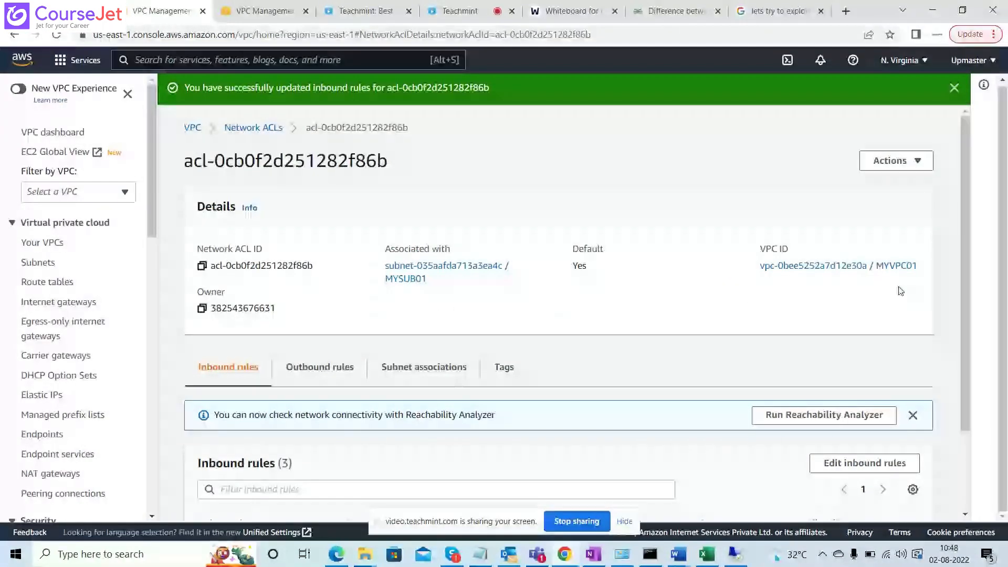
{"action": "left_click_drag", "start_coordinate": [965, 313], "coordinate": [979, 425]}
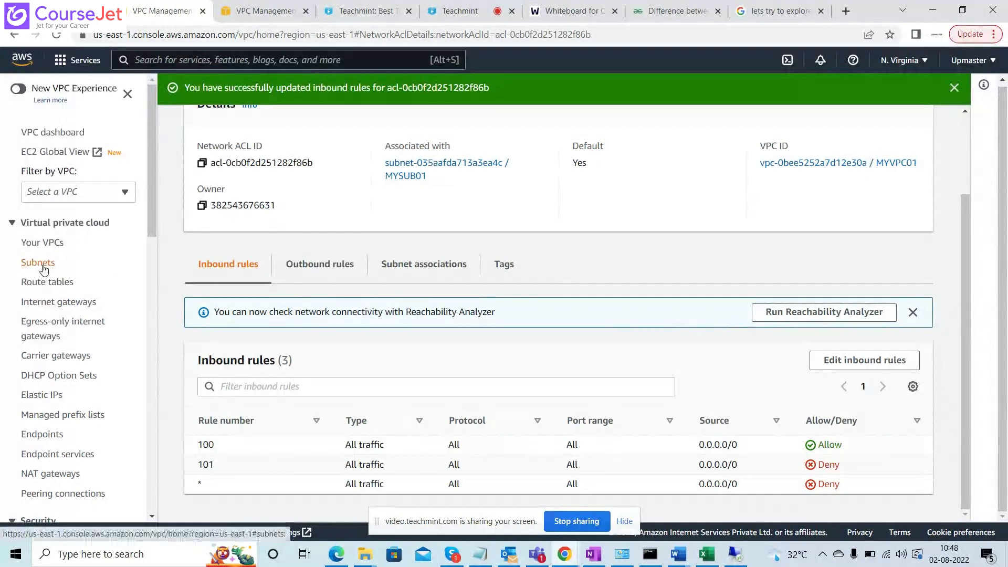
Step: Select the MYVPC01 route table and open its route editor
{"action": "left_click", "coordinate": [45, 282]}
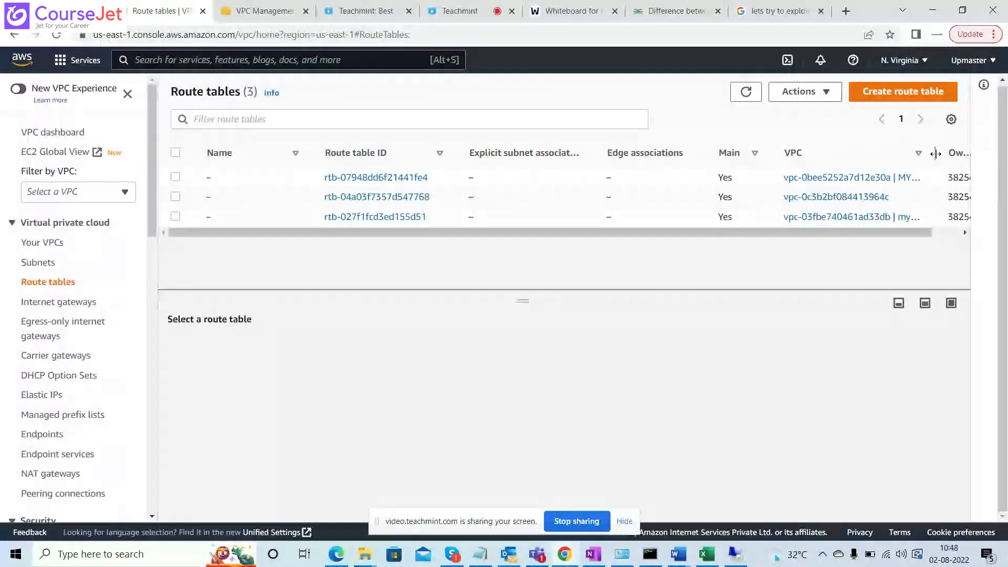
{"action": "left_click_drag", "start_coordinate": [940, 152], "coordinate": [984, 158]}
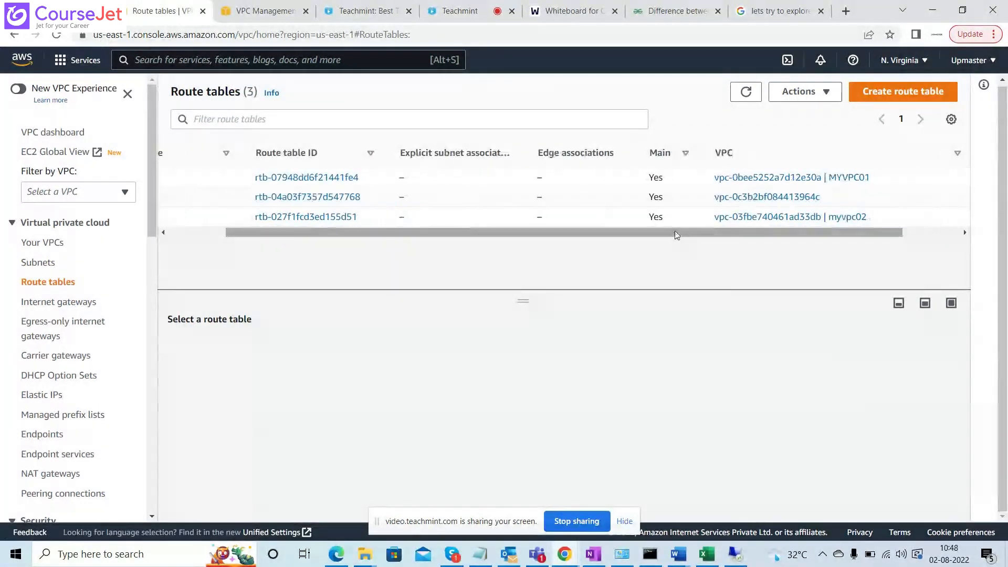
{"action": "left_click_drag", "start_coordinate": [675, 234], "coordinate": [584, 238]}
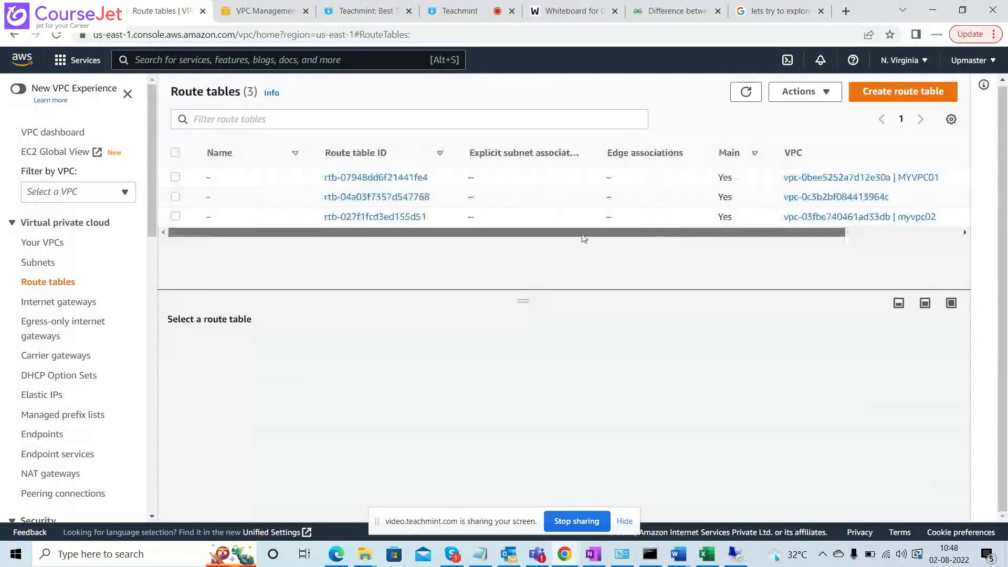
{"action": "left_click", "coordinate": [175, 178]}
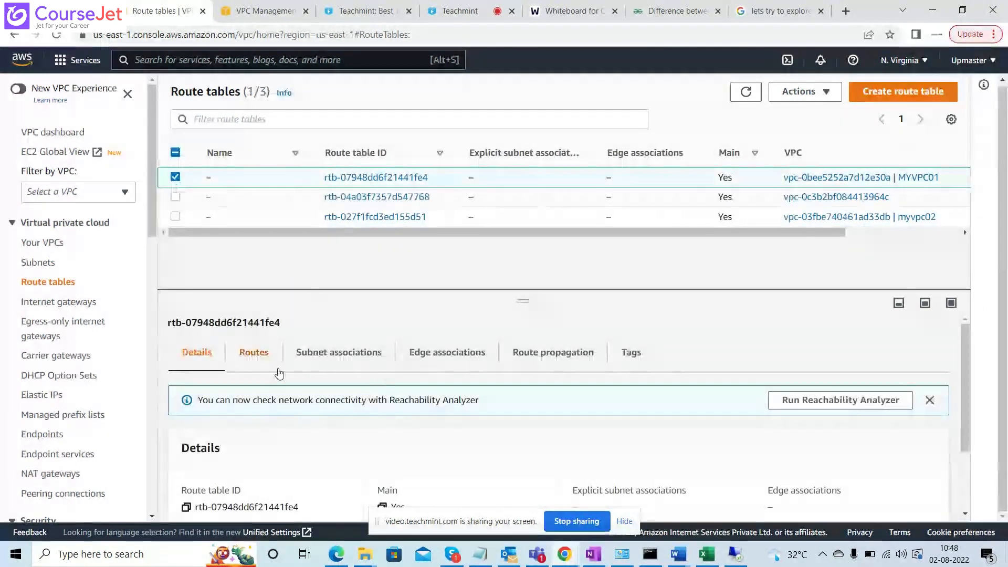
{"action": "left_click", "coordinate": [264, 369]}
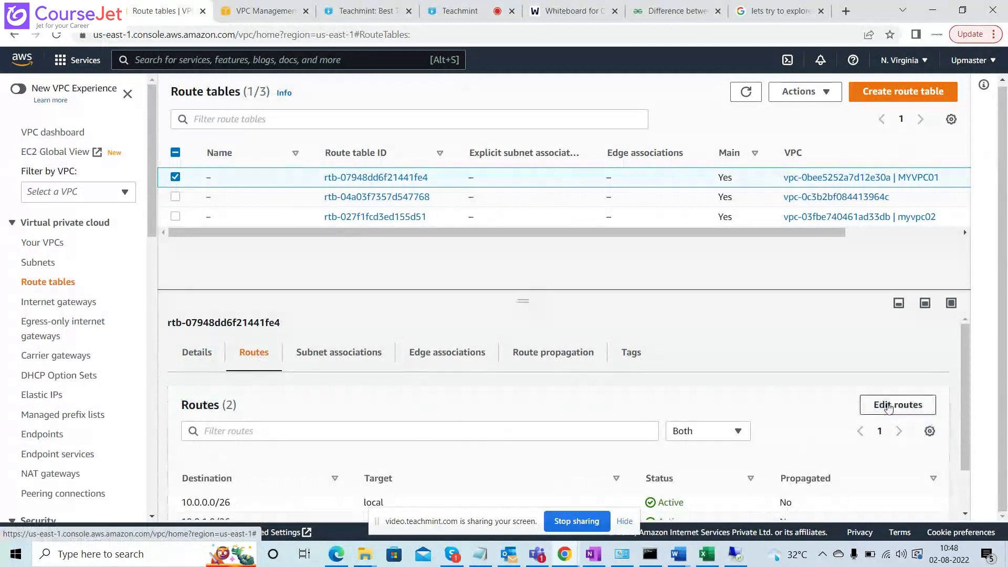
{"action": "left_click", "coordinate": [889, 406]}
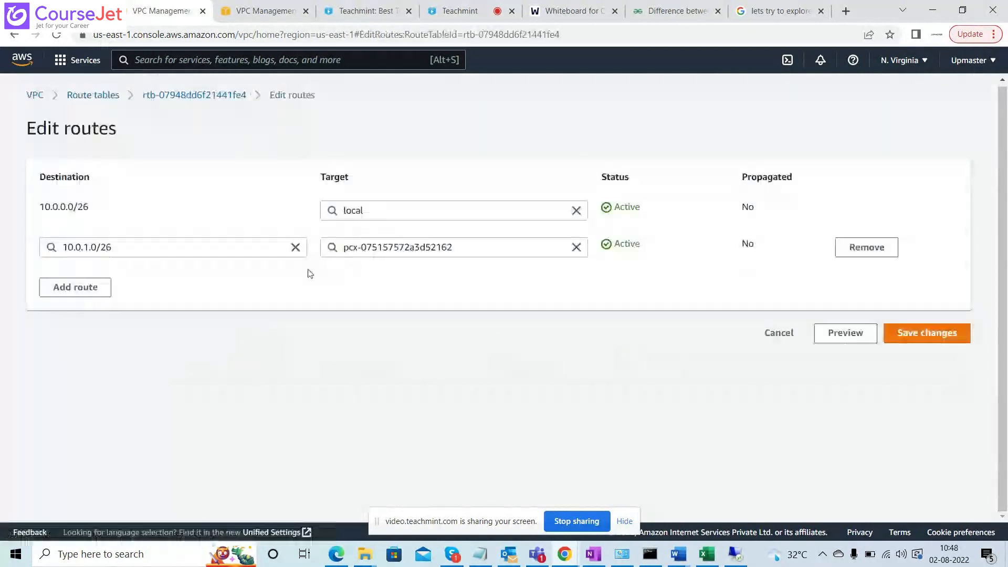
Step: Add a route with destination 0.0.0.0/0, leaving its target unchosen
{"action": "left_click", "coordinate": [100, 286]}
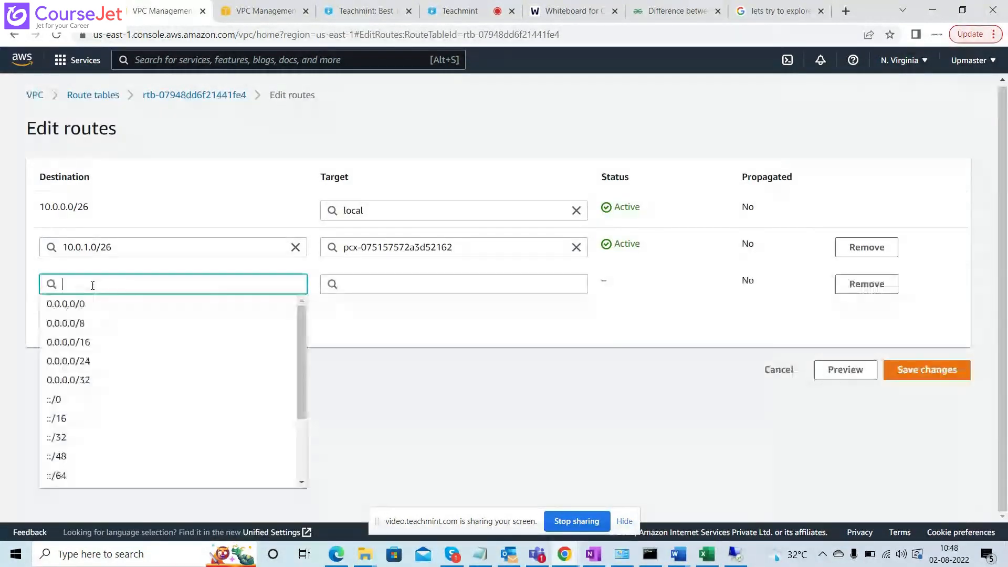
{"action": "left_click", "coordinate": [89, 304]}
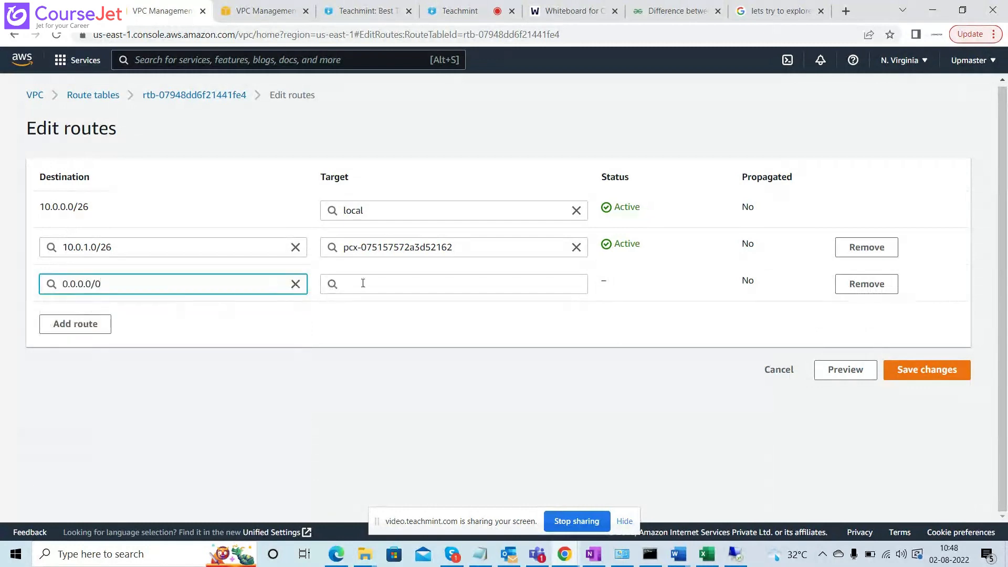
{"action": "left_click", "coordinate": [390, 284]}
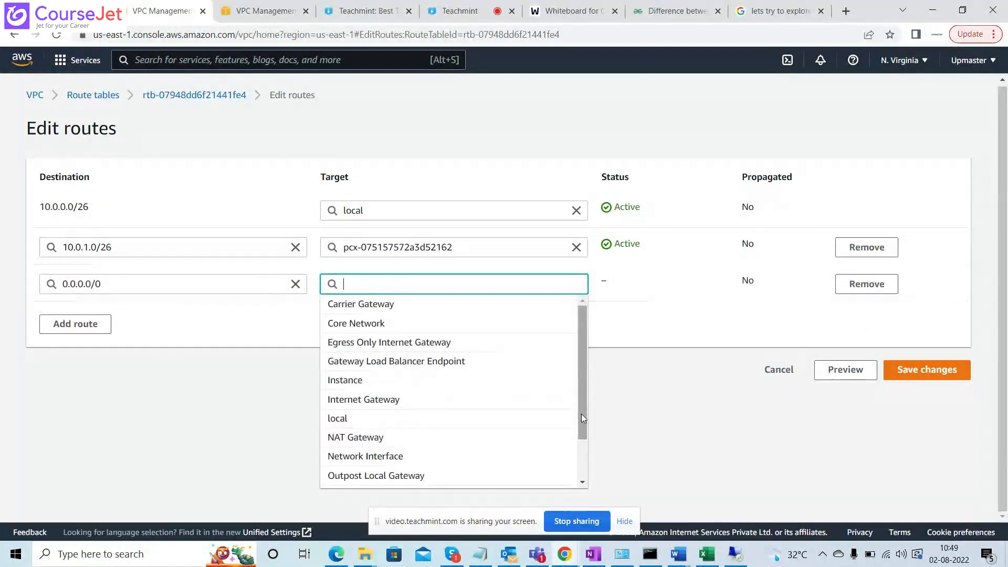
{"action": "left_click_drag", "start_coordinate": [582, 414], "coordinate": [586, 461]}
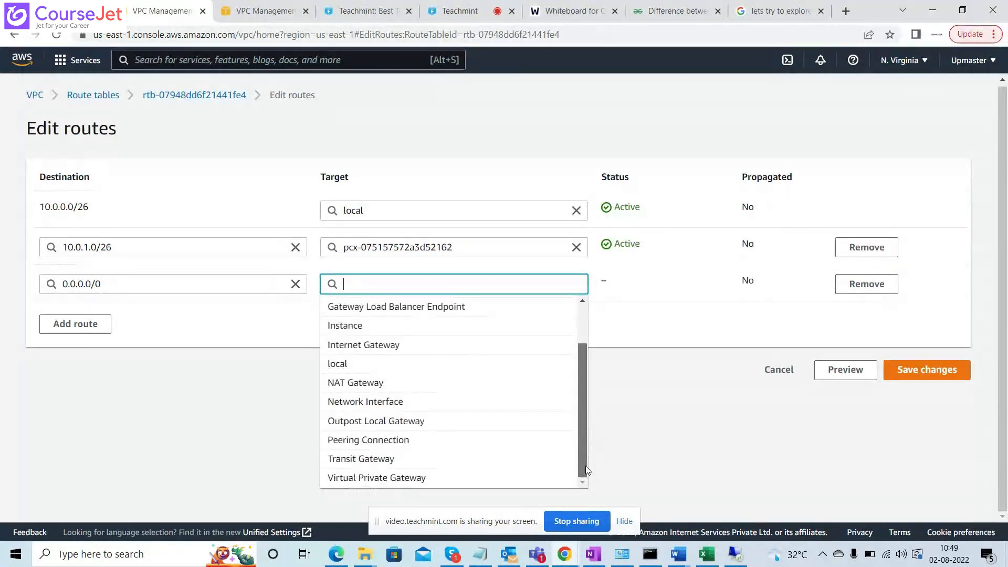
{"action": "left_click_drag", "start_coordinate": [585, 456], "coordinate": [585, 399]}
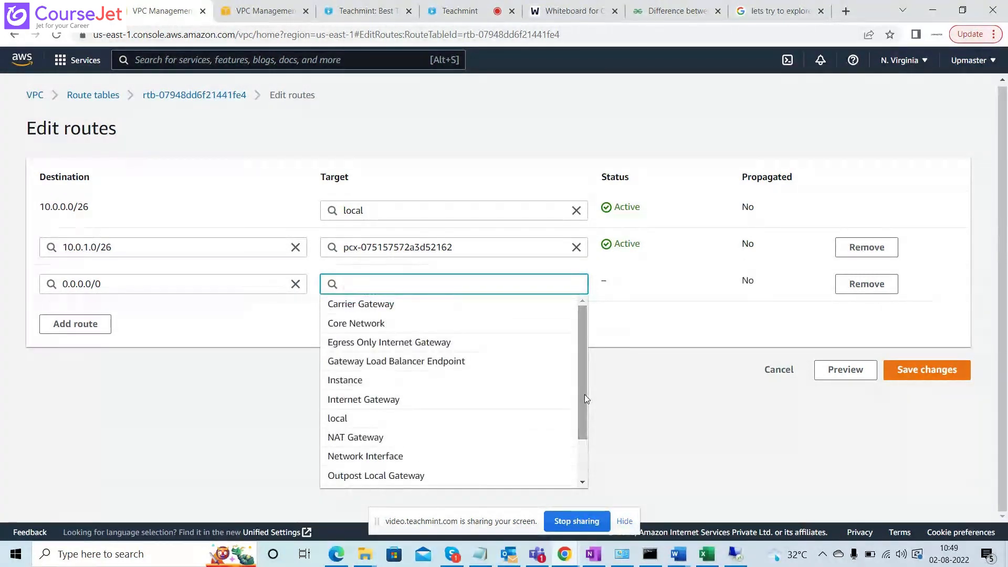
{"action": "key", "text": "alt+Tab"}
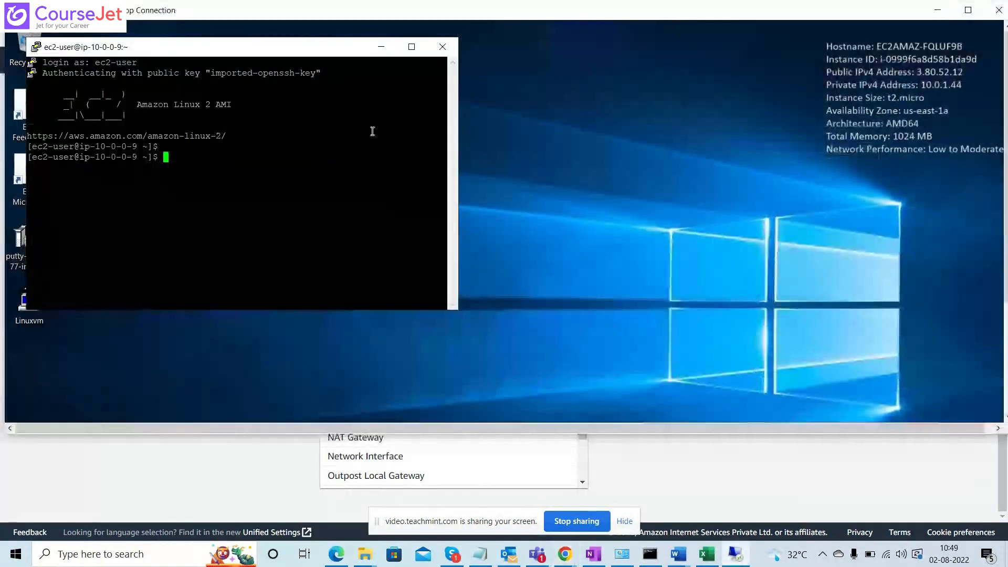
{"action": "key", "text": "alt+Tab"}
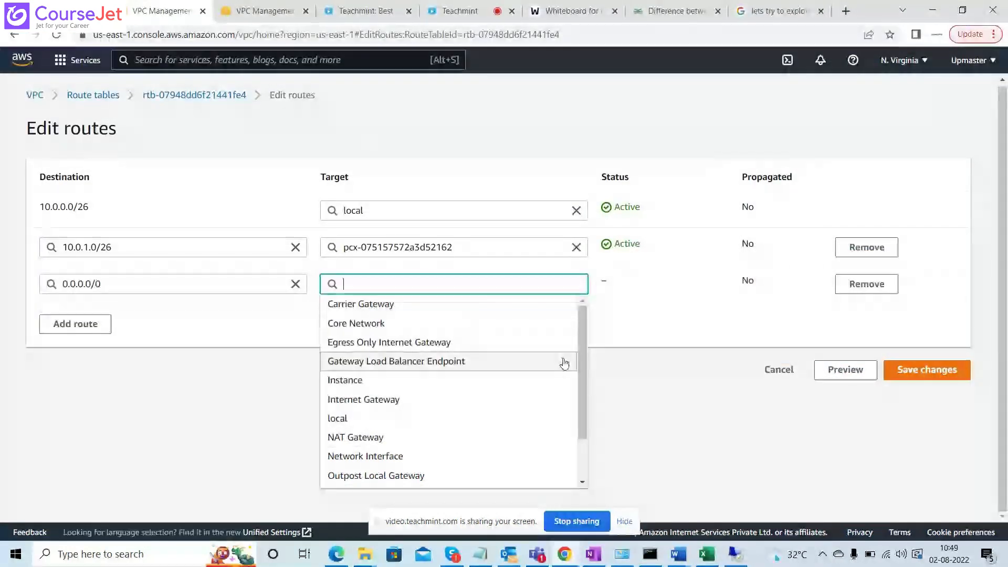
{"action": "left_click_drag", "start_coordinate": [584, 369], "coordinate": [583, 418]}
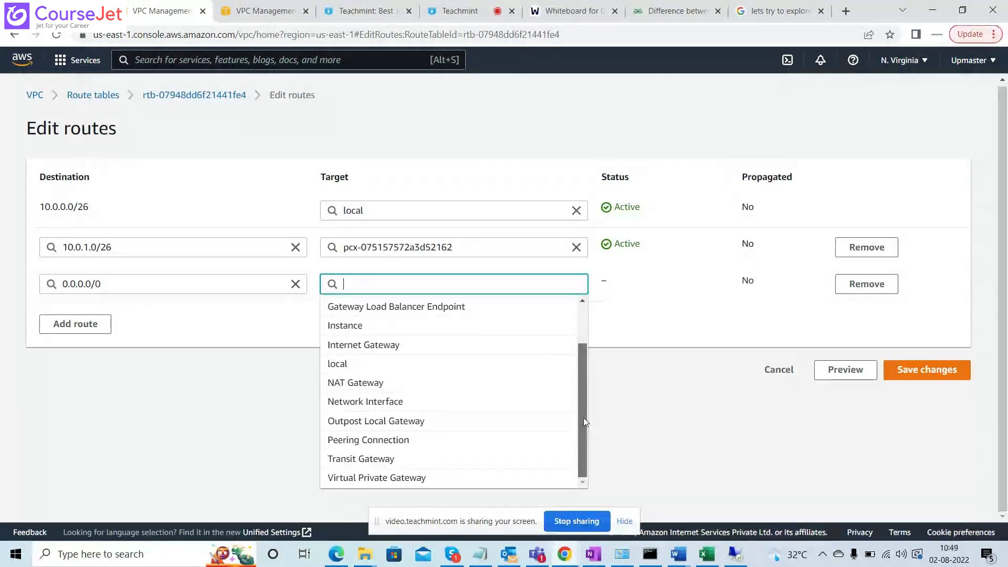
{"action": "left_click_drag", "start_coordinate": [585, 421], "coordinate": [586, 373]}
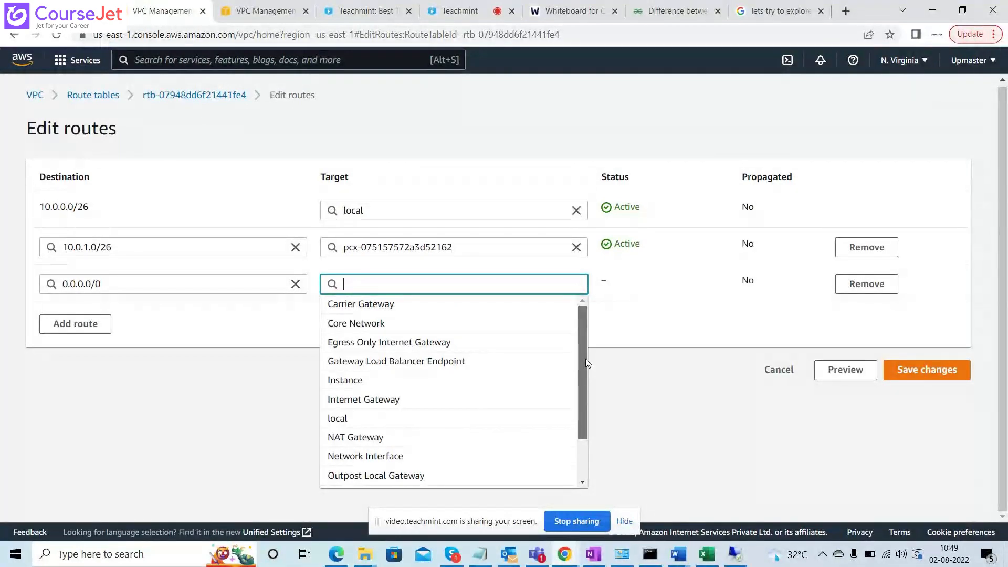
{"action": "left_click", "coordinate": [665, 401]}
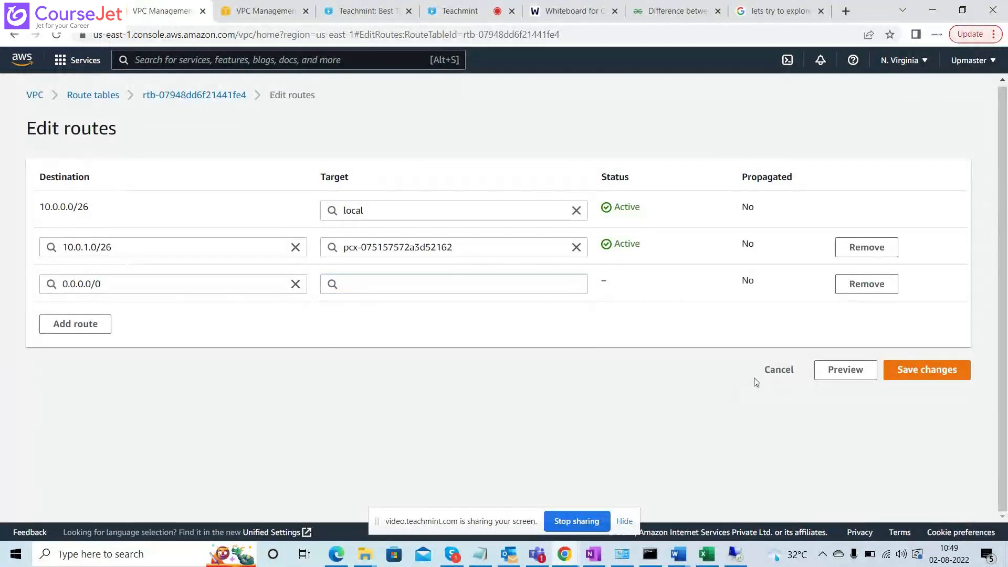
Step: Associate subnet MYSUB01 with route table rtb-07948dd6f21441fe4 and save
{"action": "left_click", "coordinate": [198, 95]}
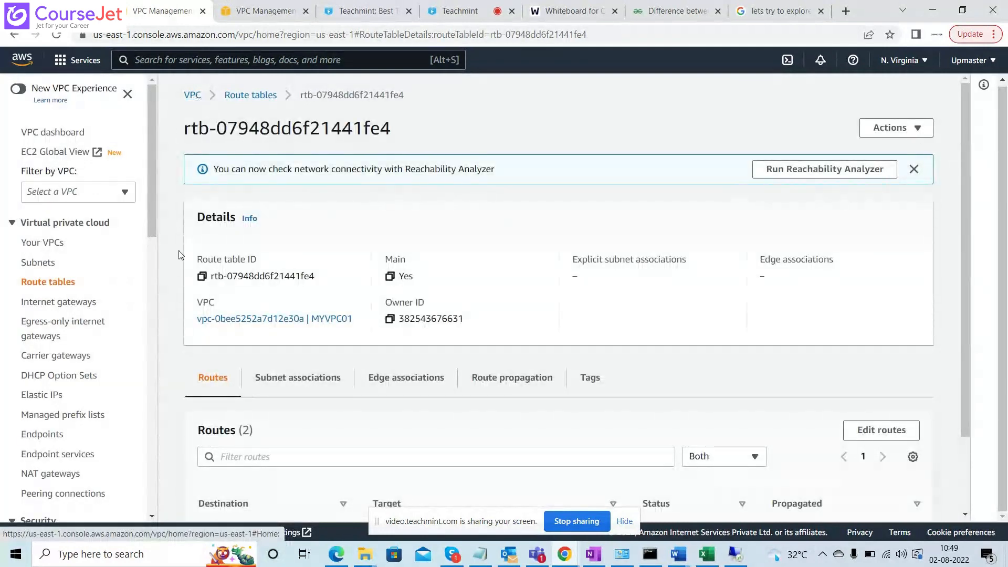
{"action": "left_click", "coordinate": [288, 388]}
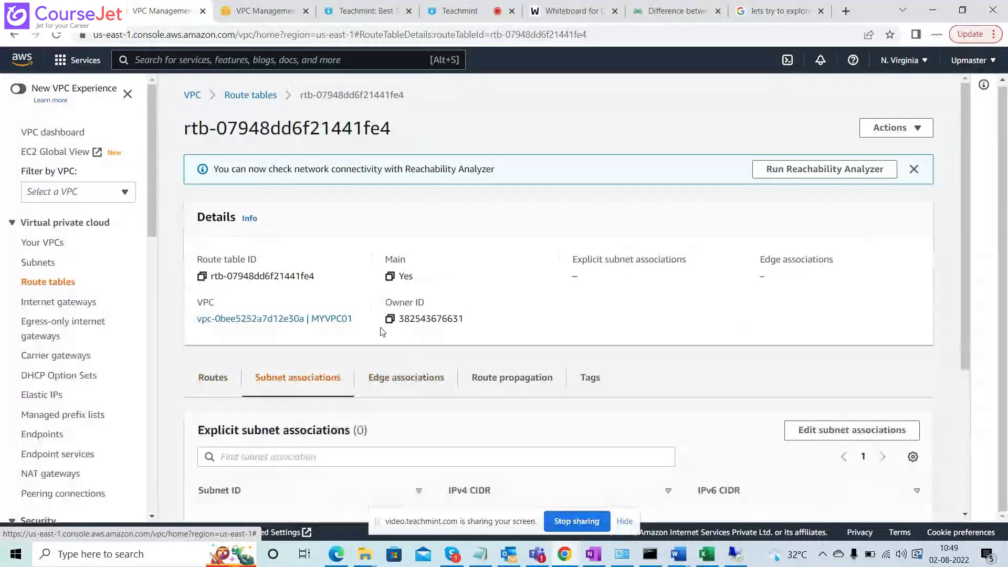
{"action": "left_click", "coordinate": [817, 433]}
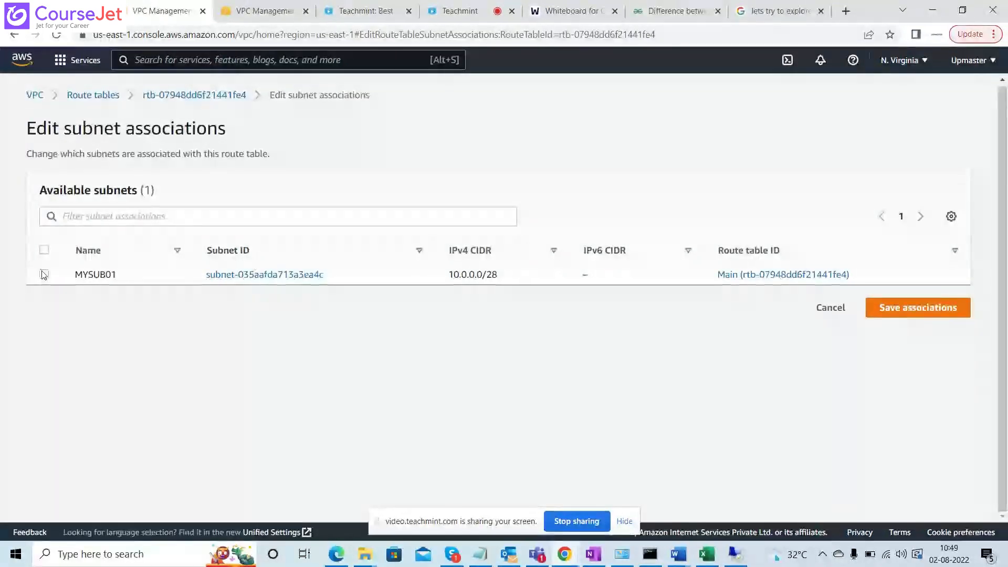
{"action": "left_click", "coordinate": [44, 274]}
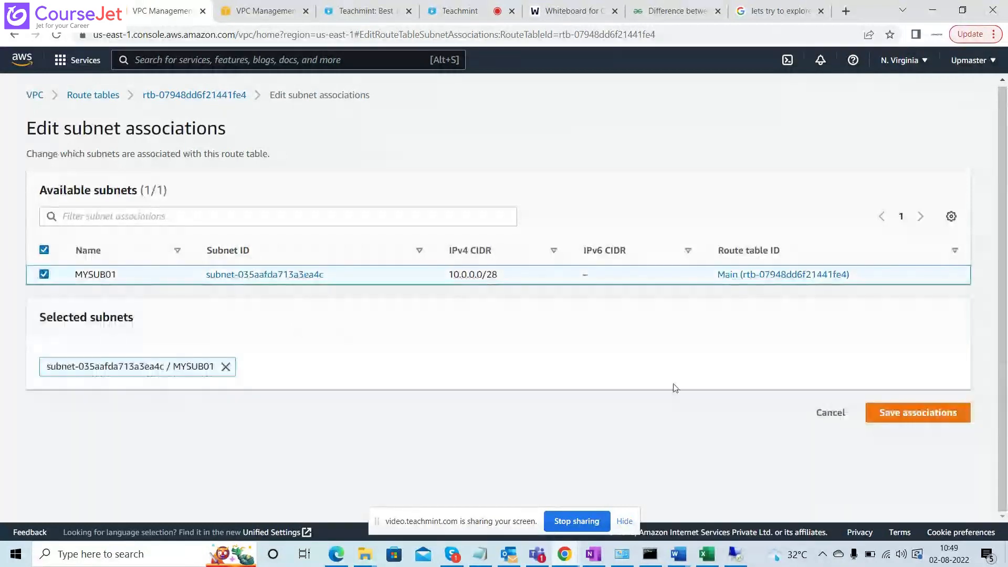
{"action": "left_click", "coordinate": [920, 424]}
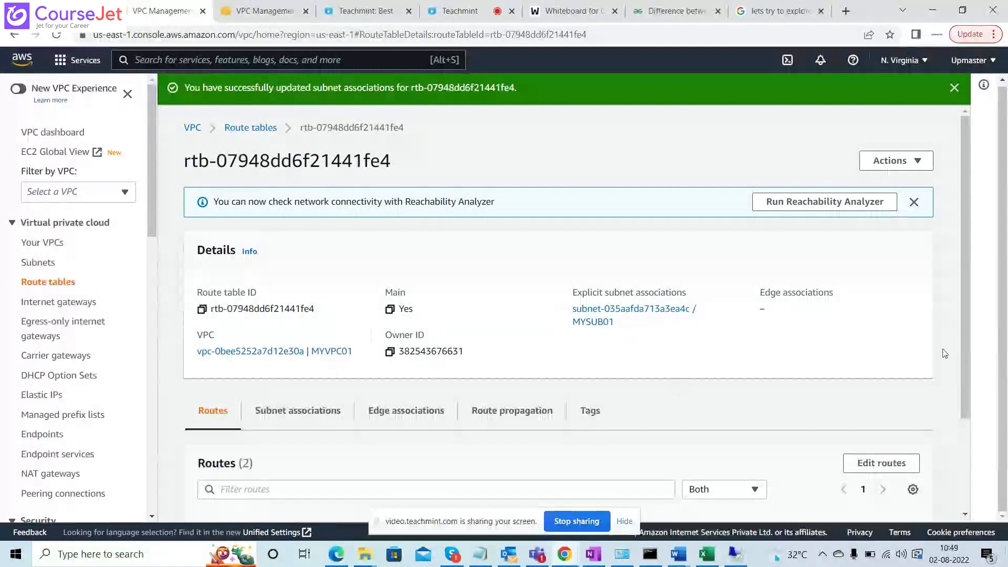
{"action": "left_click_drag", "start_coordinate": [963, 361], "coordinate": [964, 454]}
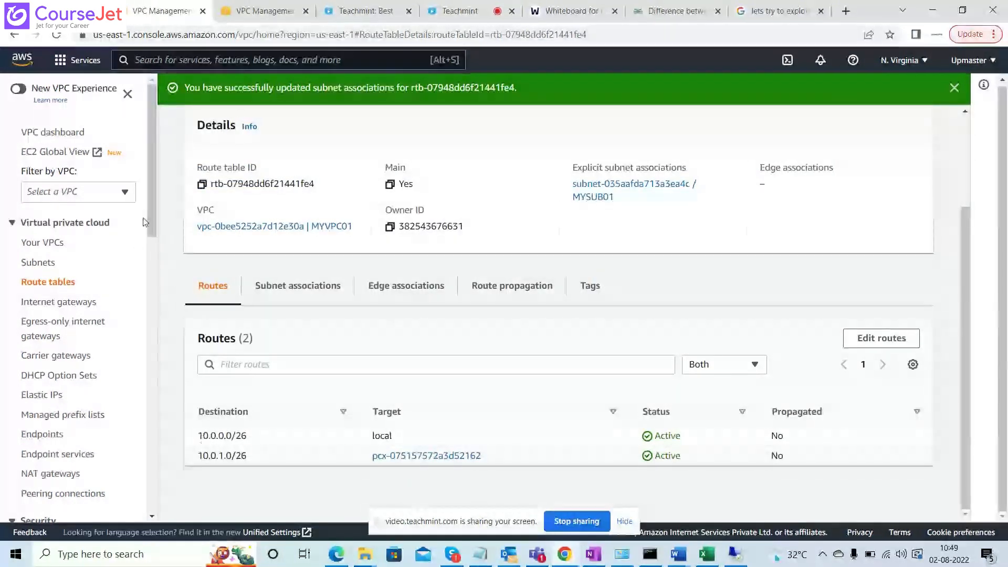
{"action": "mouse_move", "coordinate": [151, 221]}
{"action": "left_mouse_down"}
{"action": "mouse_move", "coordinate": [150, 234]}
{"action": "mouse_move", "coordinate": [151, 206]}
{"action": "left_mouse_up"}
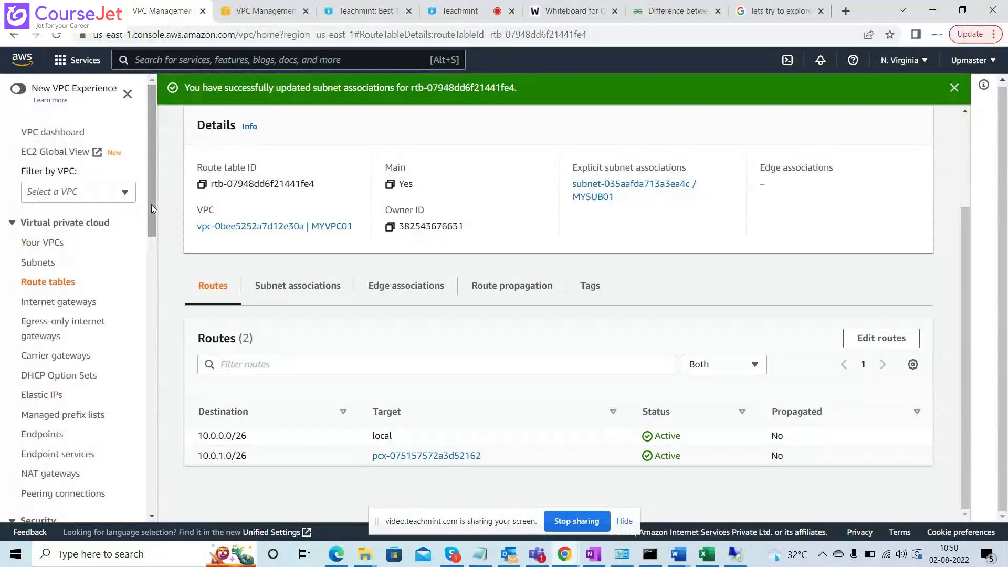
Step: Close the PuTTY session to 10.0.0.9 and return to the browser
{"action": "key", "text": "alt+Tab"}
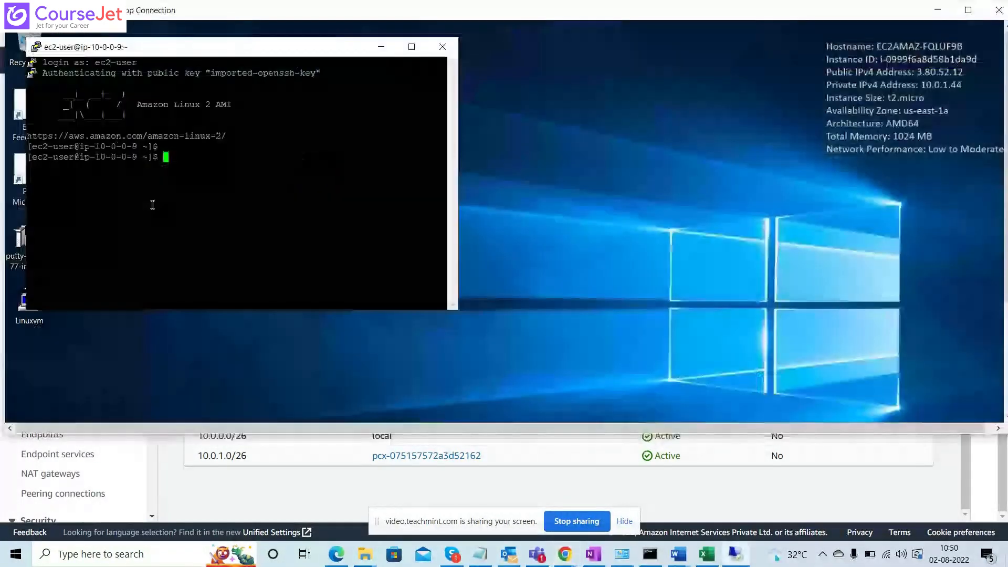
{"action": "left_click", "coordinate": [441, 48]}
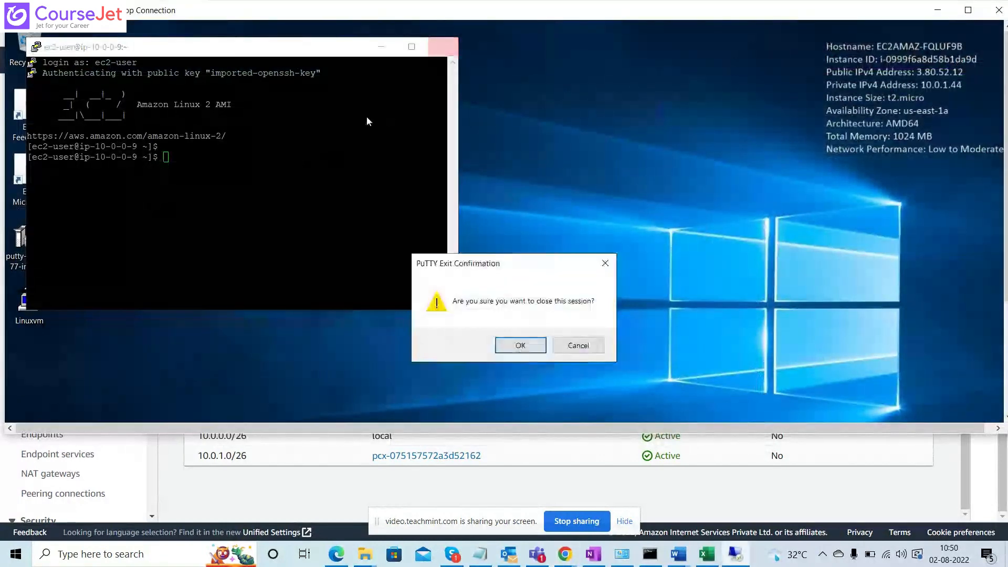
{"action": "left_click", "coordinate": [522, 346]}
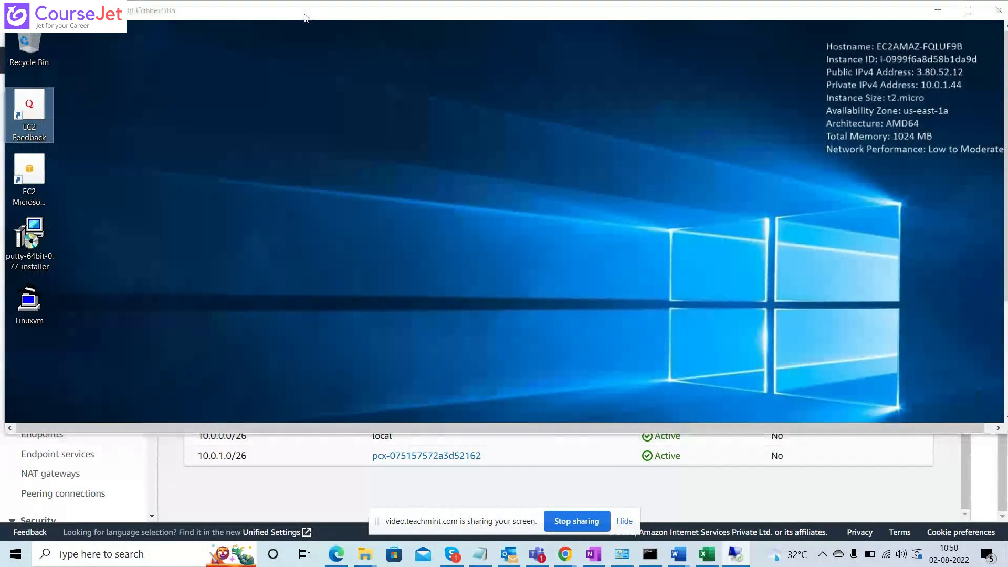
{"action": "key", "text": "alt+Tab"}
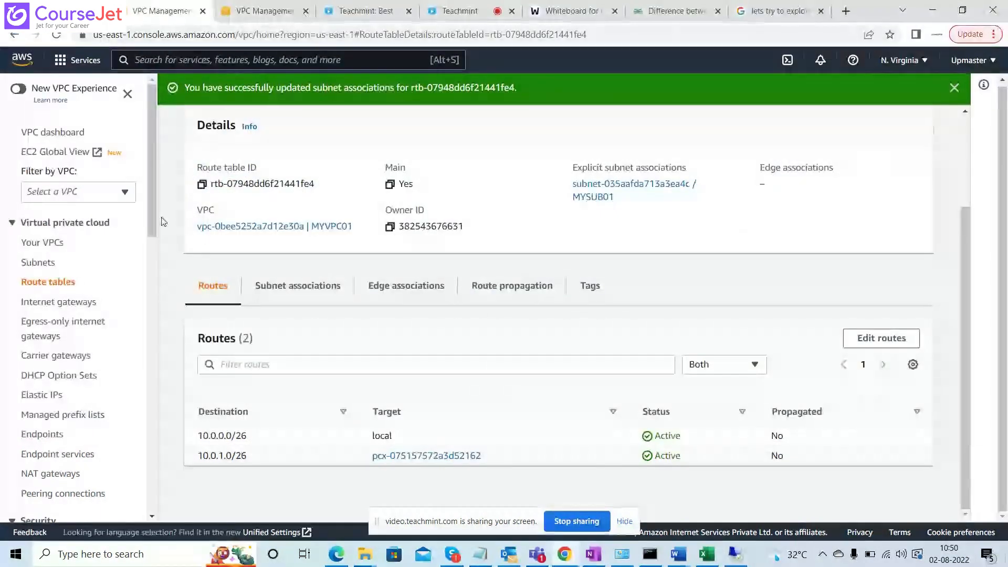
Step: Show MYSUB01's network ACL inbound rules, then make the remote desktop full screen
{"action": "left_click_drag", "start_coordinate": [150, 220], "coordinate": [154, 283]}
{"action": "scroll", "coordinate": [76, 391], "scroll_direction": "down", "scroll_amount": 1}
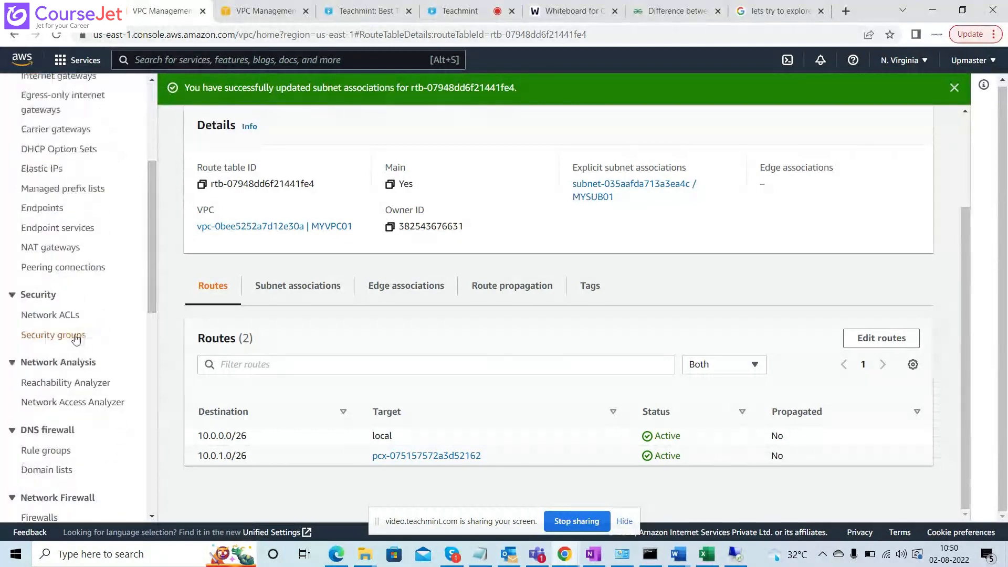
{"action": "left_click", "coordinate": [77, 338]}
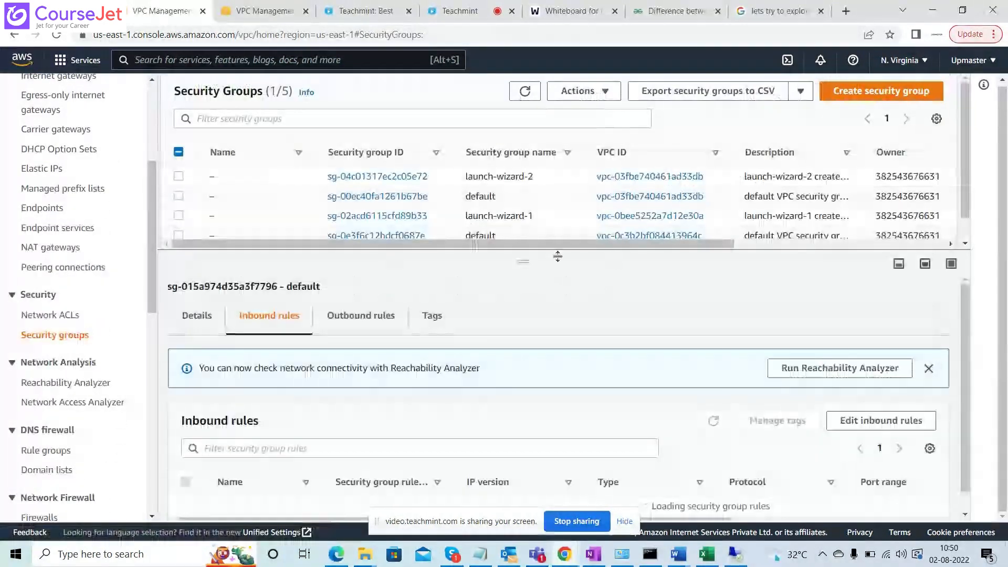
{"action": "left_click_drag", "start_coordinate": [523, 261], "coordinate": [523, 319]}
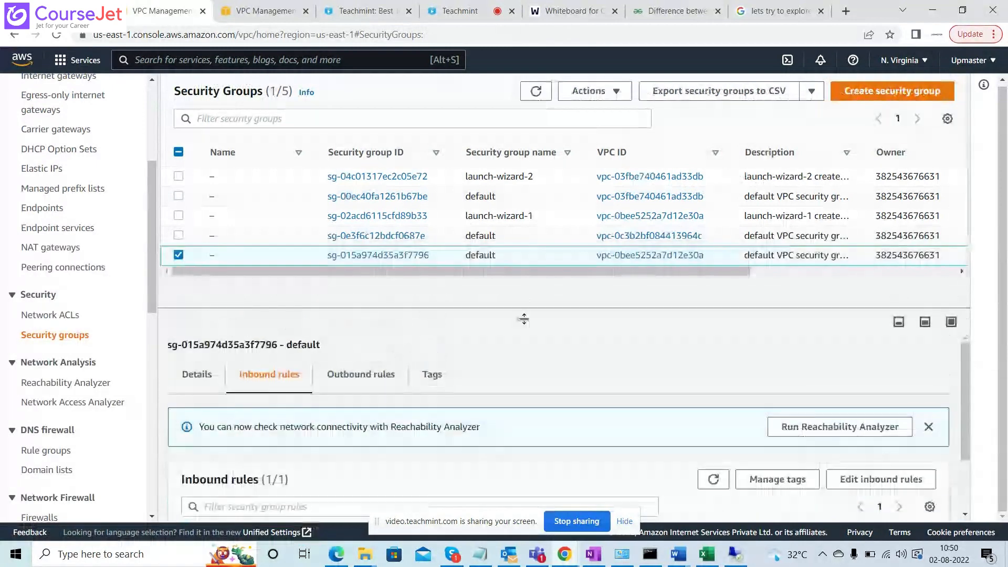
{"action": "left_click", "coordinate": [71, 317]}
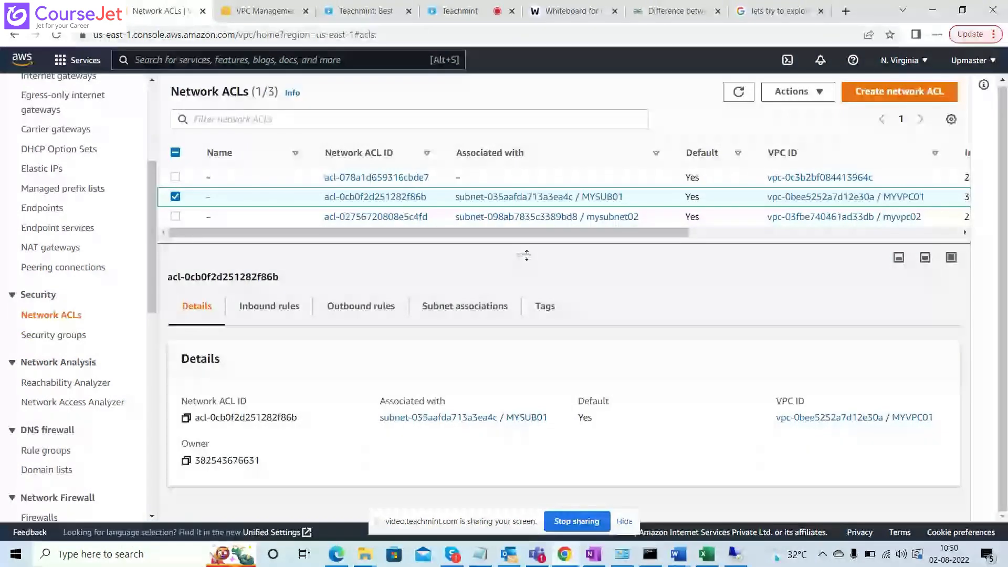
{"action": "left_click_drag", "start_coordinate": [526, 255], "coordinate": [524, 274]}
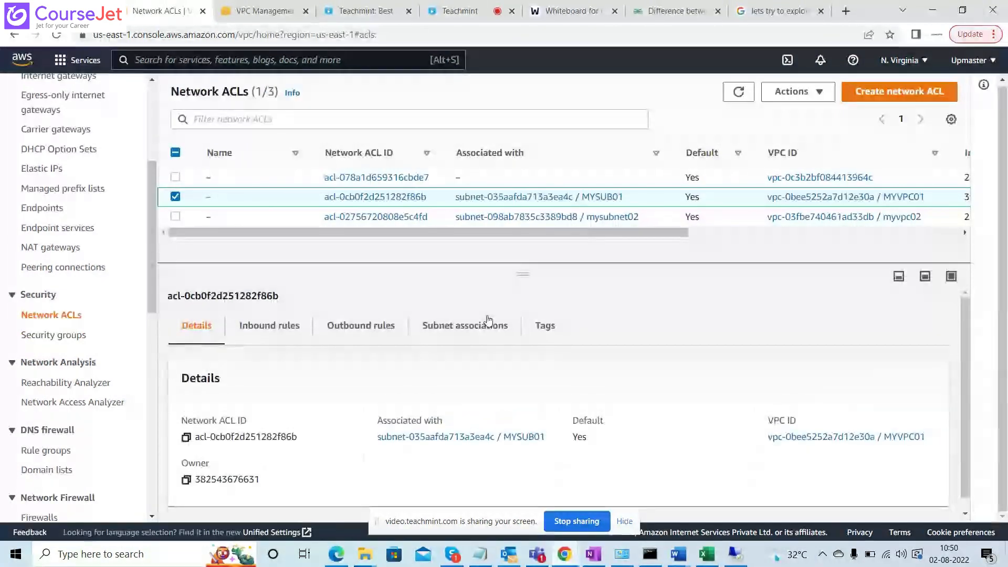
{"action": "left_click", "coordinate": [288, 327]}
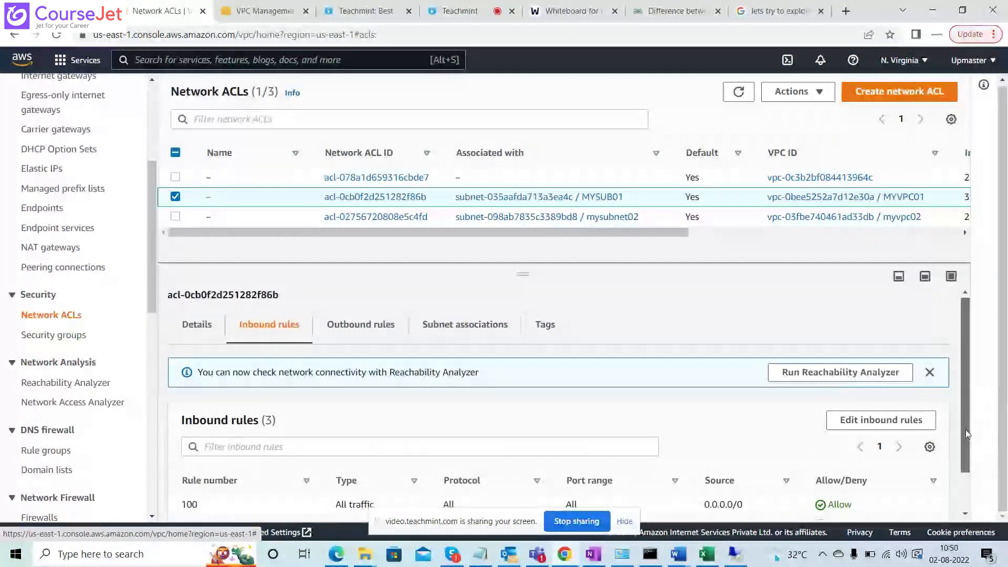
{"action": "scroll", "coordinate": [965, 430], "scroll_direction": "down", "scroll_amount": 2}
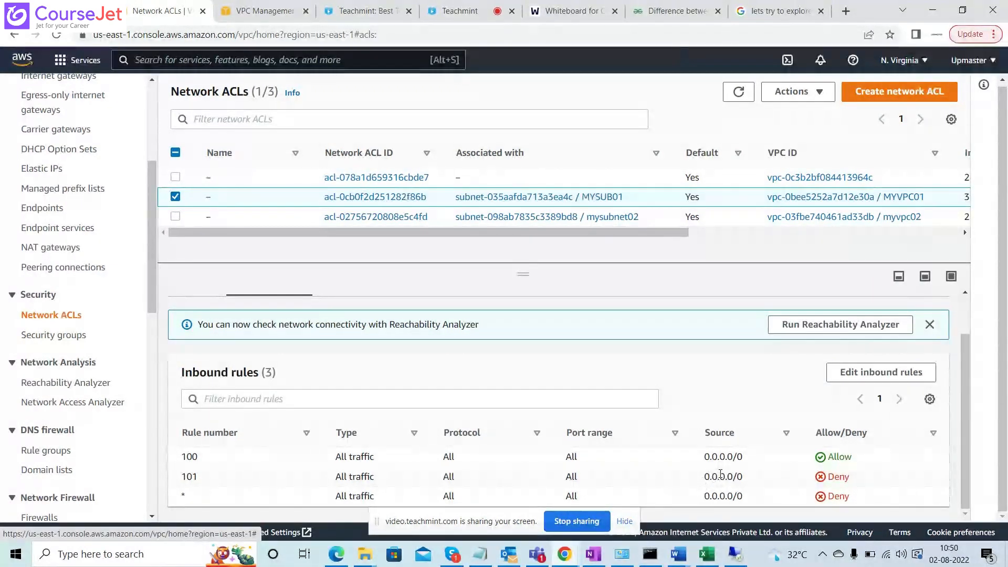
{"action": "key", "text": "alt+Tab"}
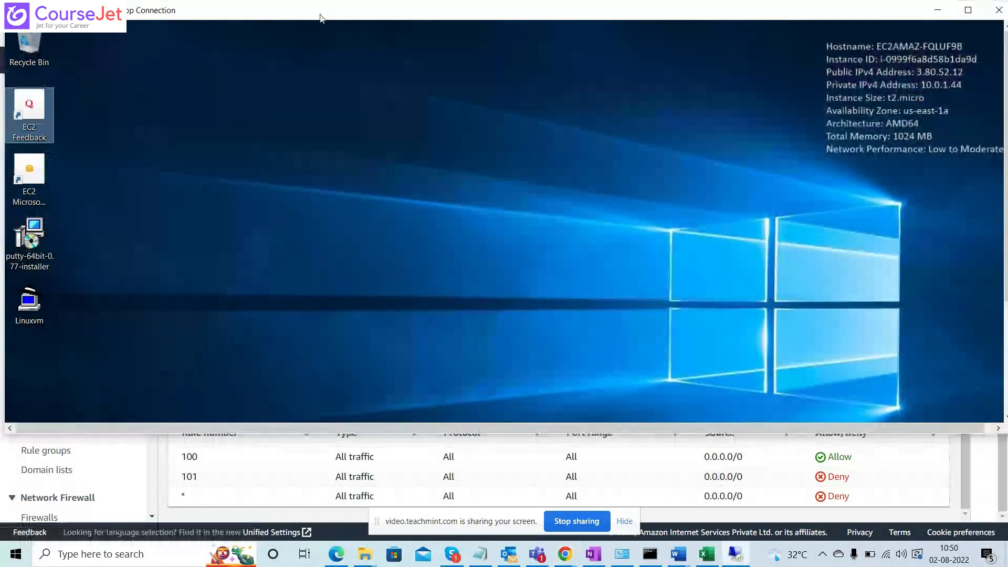
{"action": "double_click", "coordinate": [319, 15]}
Step: Launch PuTTY on the remote machine from the start menu search
{"action": "left_click", "coordinate": [68, 200]}
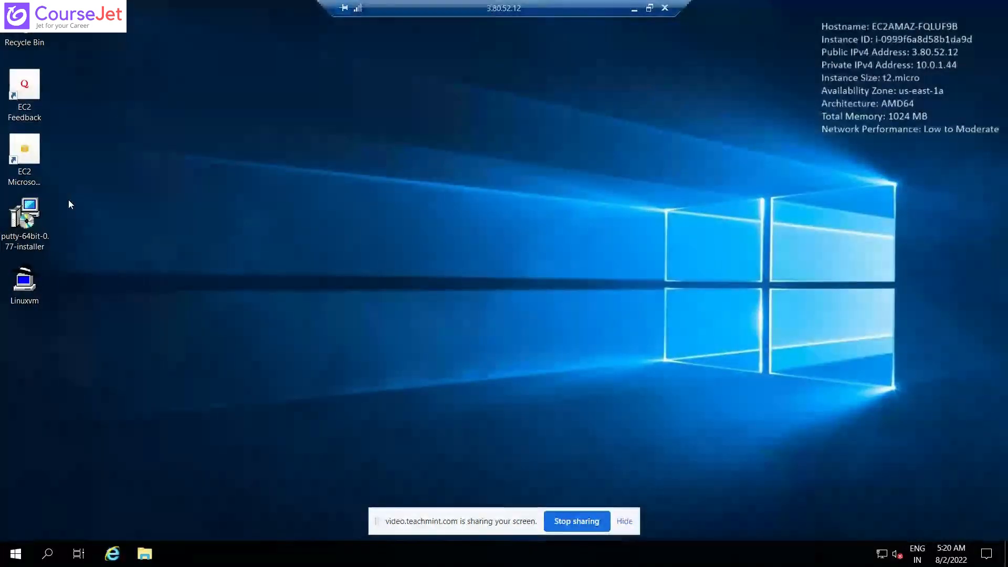
{"action": "key", "text": "super"}
{"action": "type", "text": "purrt"}
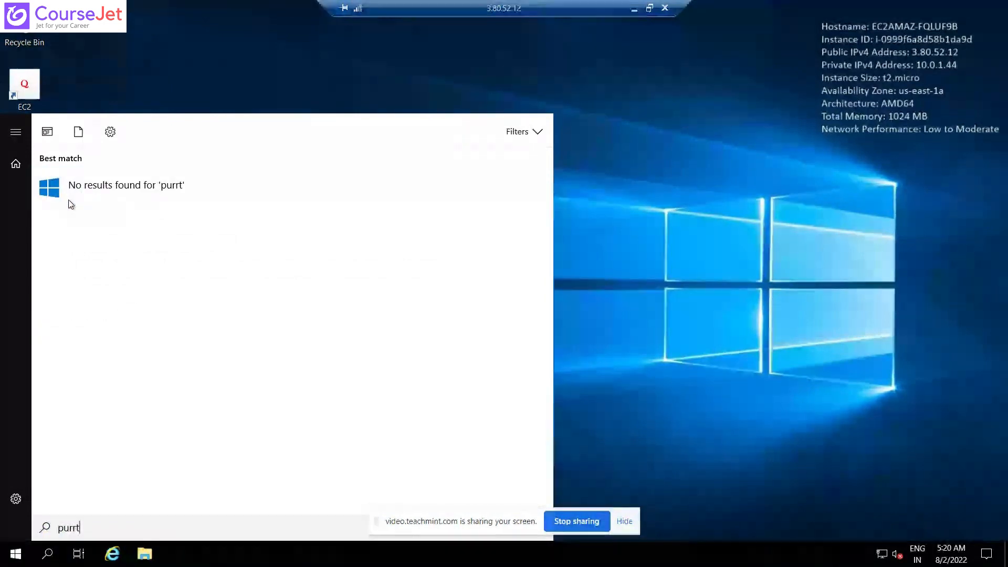
{"action": "key", "text": "BackSpace"}
{"action": "key", "text": "BackSpace"}
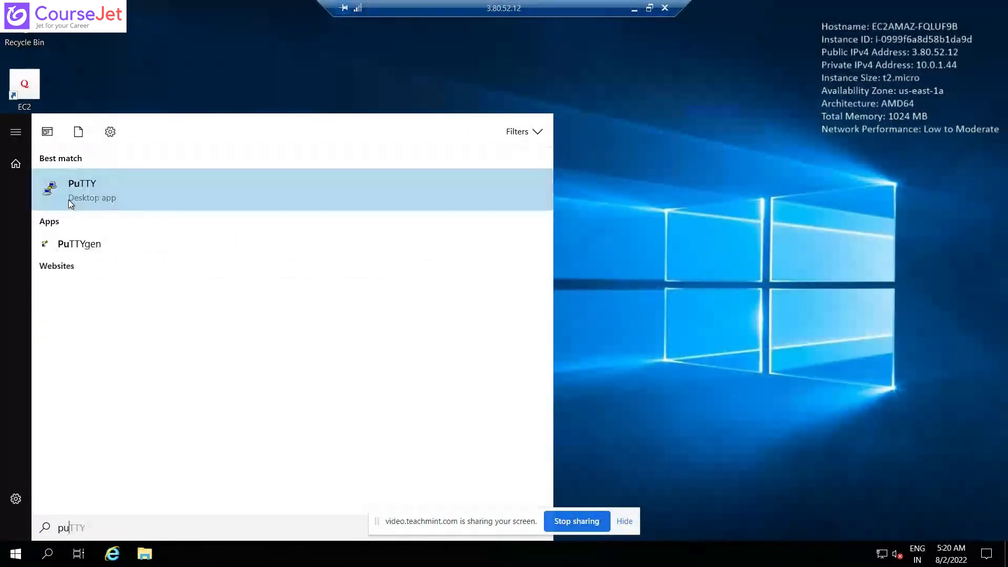
{"action": "left_click", "coordinate": [71, 204]}
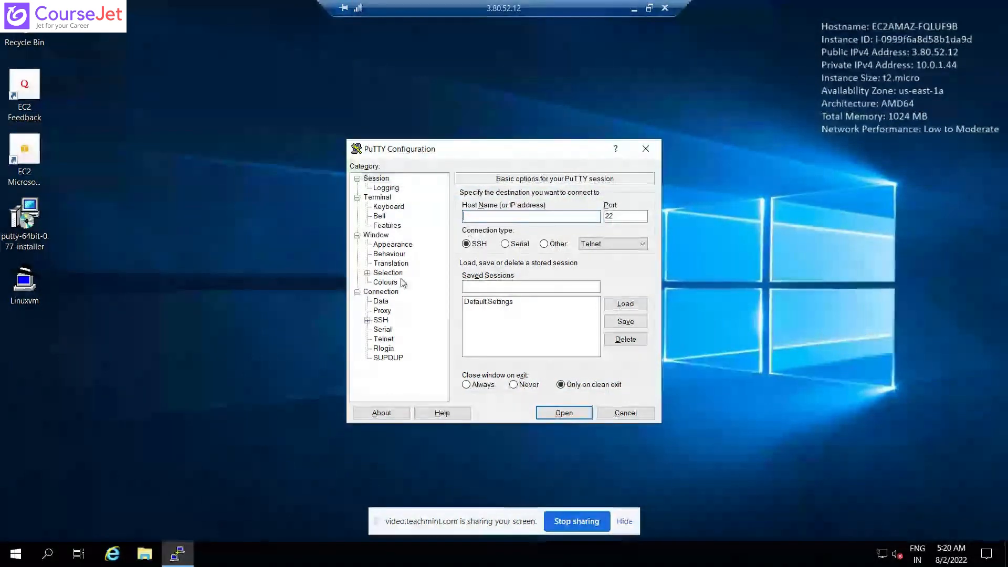
Step: Set the Linuxvm private key for PuTTY's SSH authentication
{"action": "left_click", "coordinate": [367, 320]}
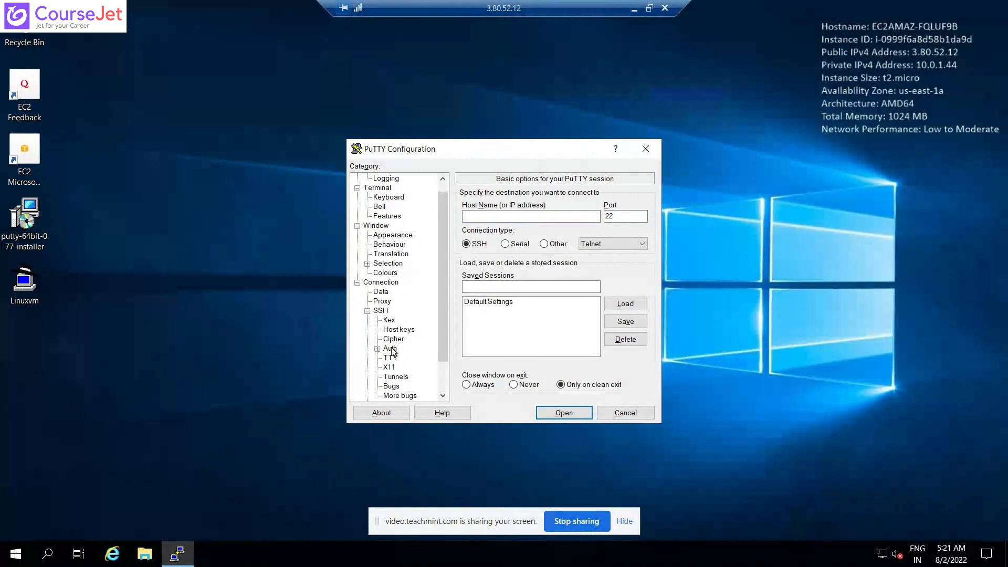
{"action": "left_click", "coordinate": [390, 348]}
{"action": "left_click", "coordinate": [625, 337]}
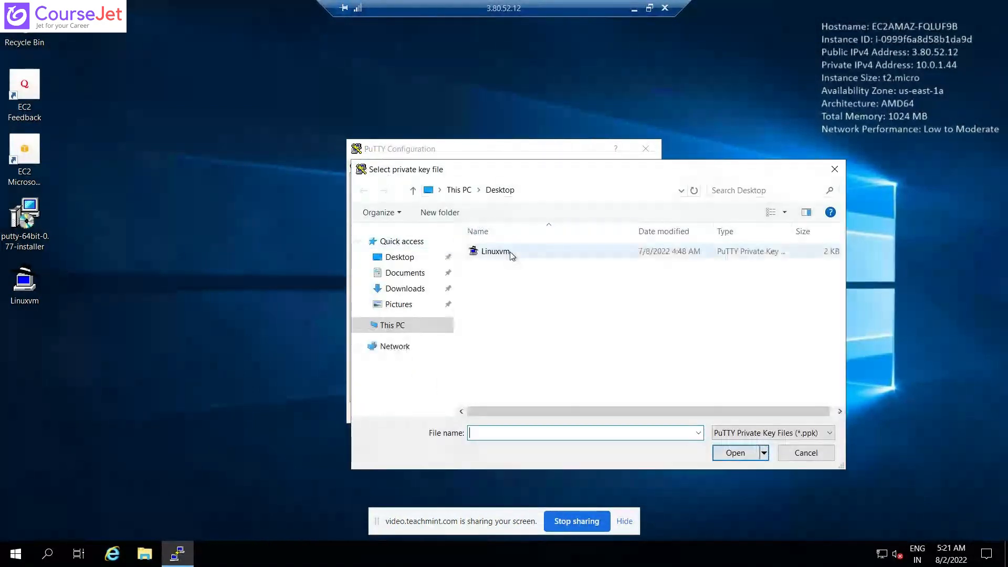
{"action": "double_click", "coordinate": [509, 251]}
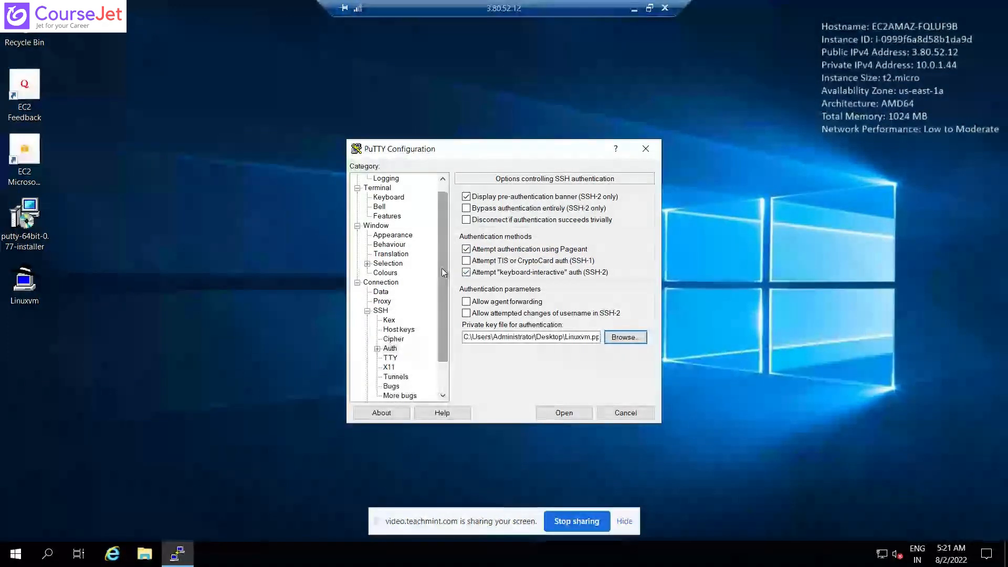
Step: Open an SSH connection to 10.0.0.9, then return to the Network ACLs page
{"action": "left_click_drag", "start_coordinate": [442, 272], "coordinate": [440, 215]}
{"action": "left_click", "coordinate": [385, 179]}
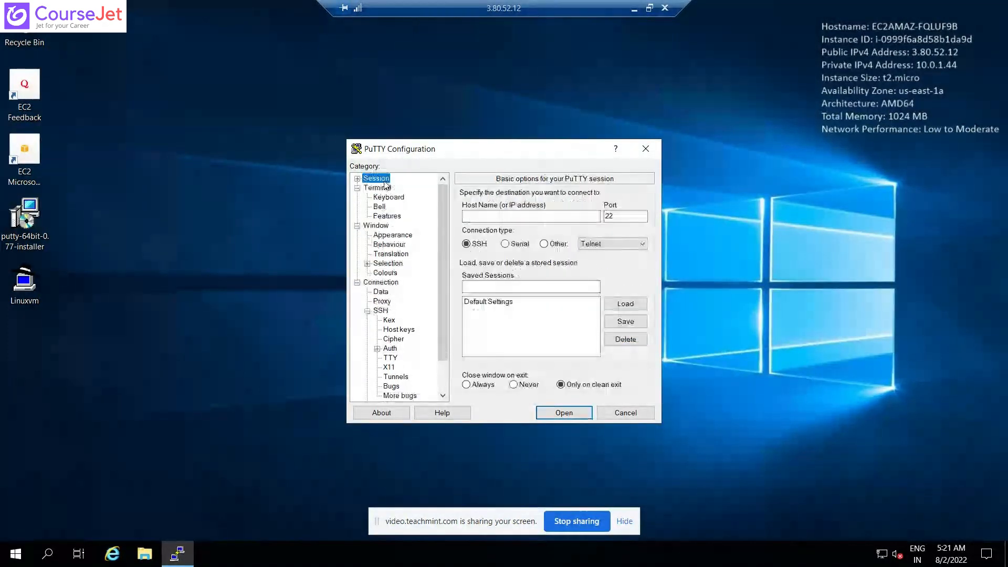
{"action": "left_click", "coordinate": [499, 216]}
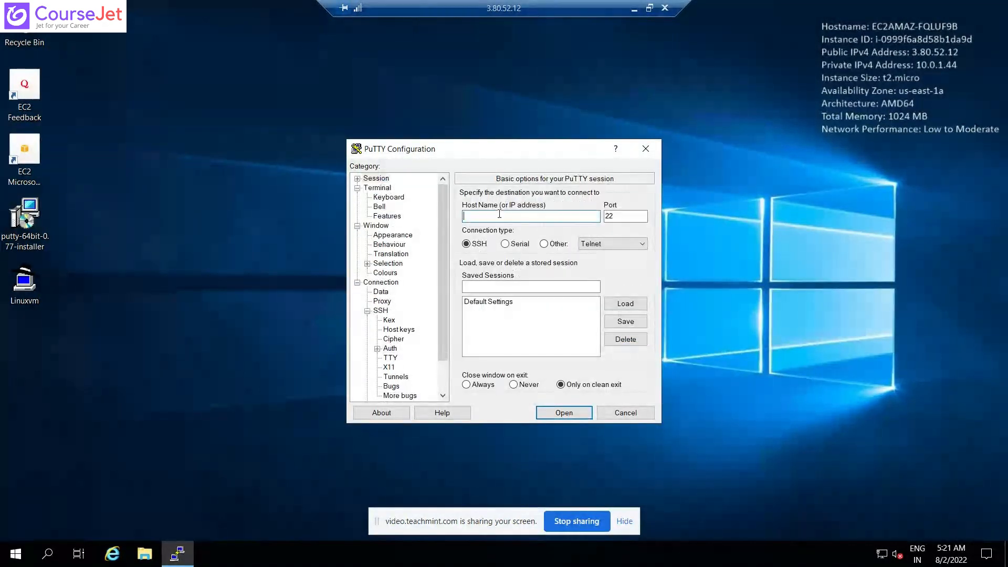
{"action": "type", "text": "10.0.0.9"}
{"action": "key", "text": "Return"}
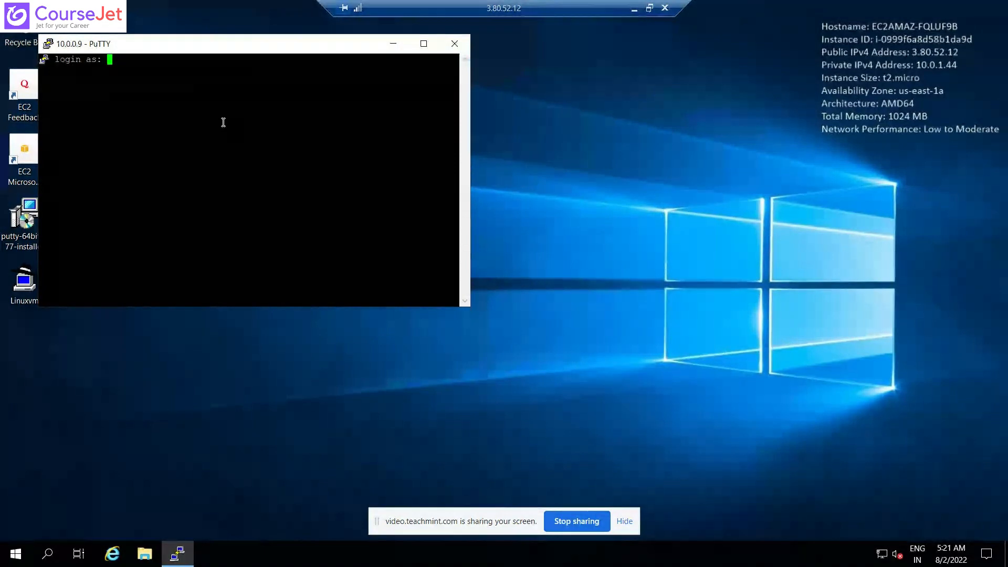
{"action": "left_click", "coordinate": [650, 8]}
{"action": "key", "text": "alt+Tab"}
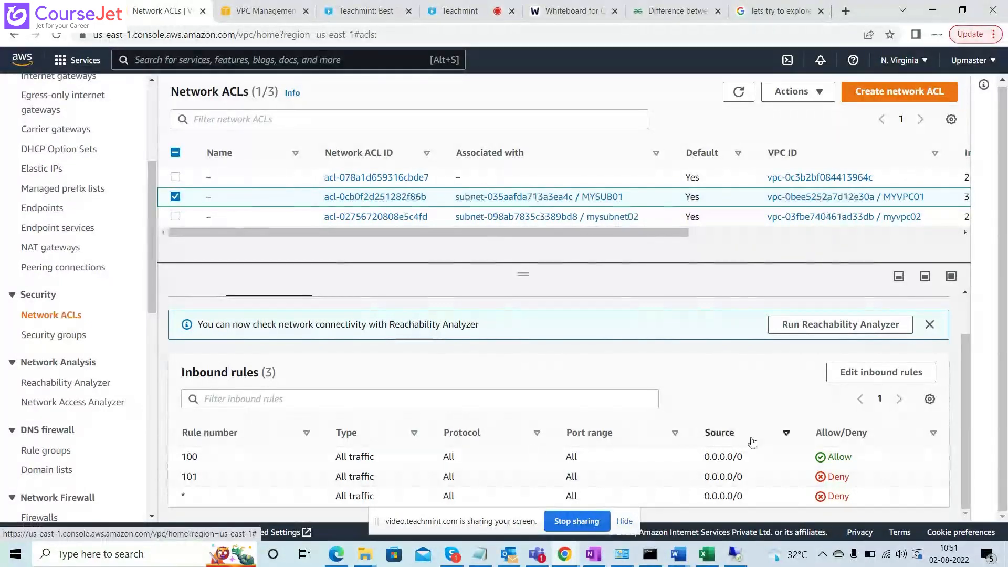
Step: Change rule 101 to Custom TCP on port 22, keeping Deny, and save
{"action": "left_click", "coordinate": [878, 374]}
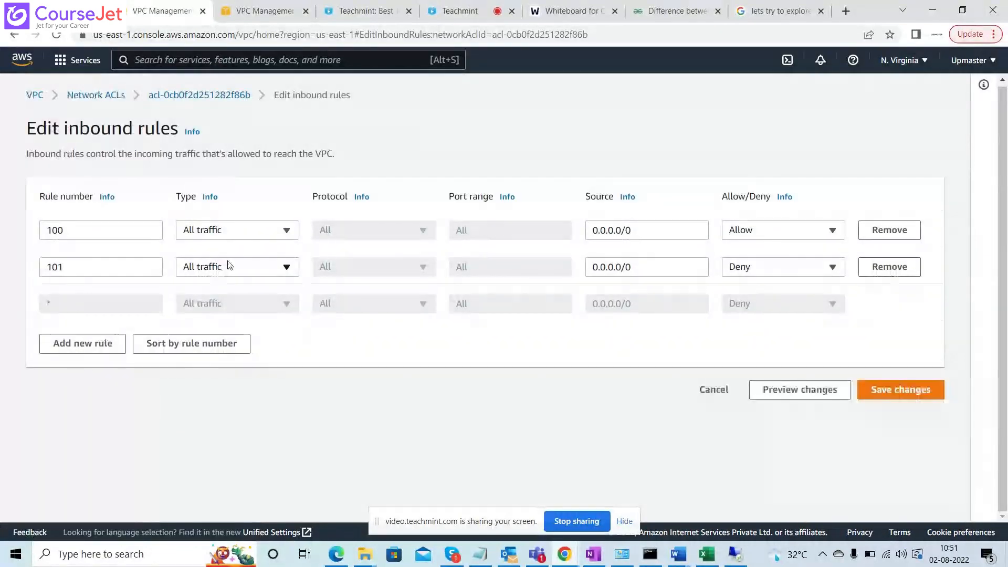
{"action": "left_click", "coordinate": [221, 267]}
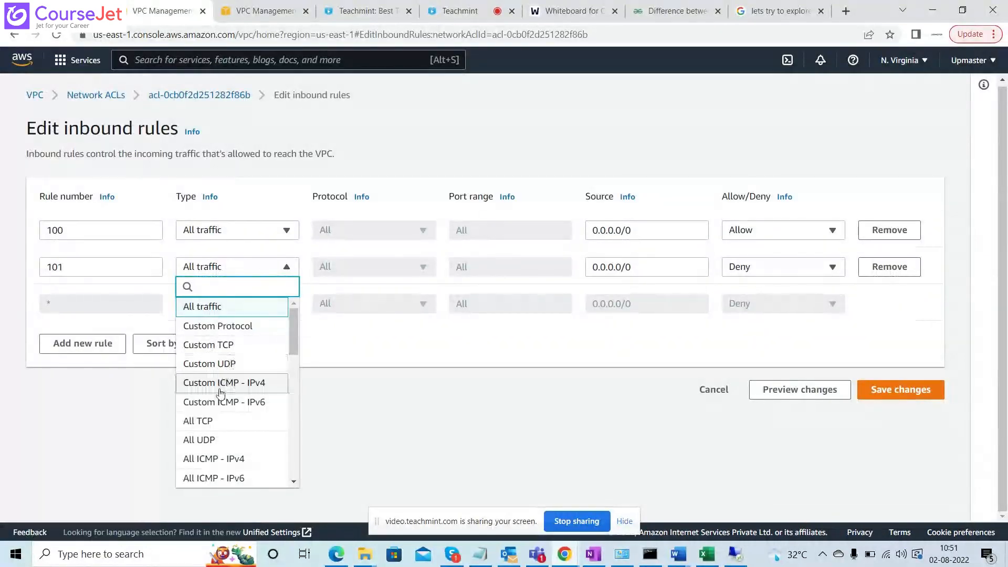
{"action": "left_click", "coordinate": [213, 422]}
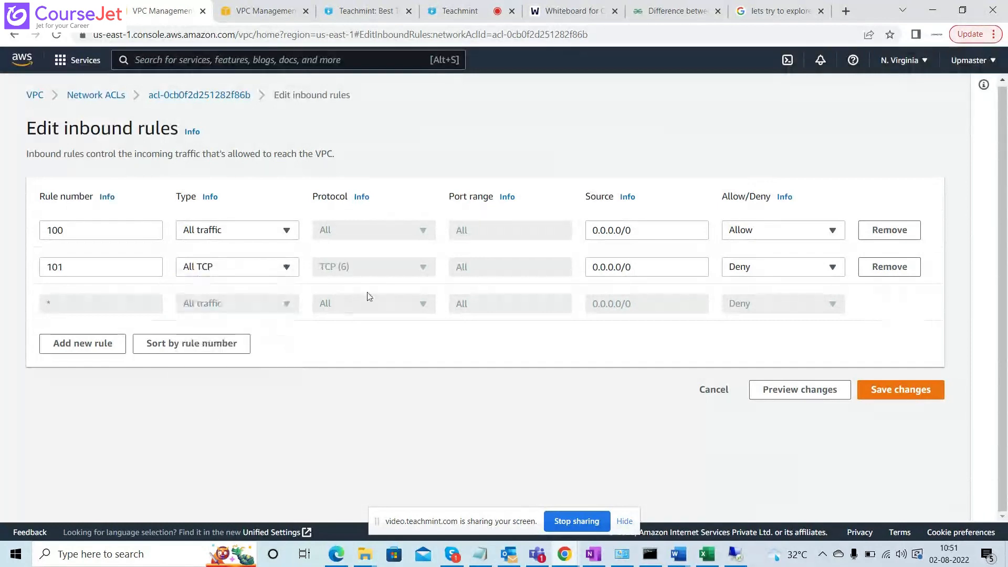
{"action": "left_click", "coordinate": [273, 273]}
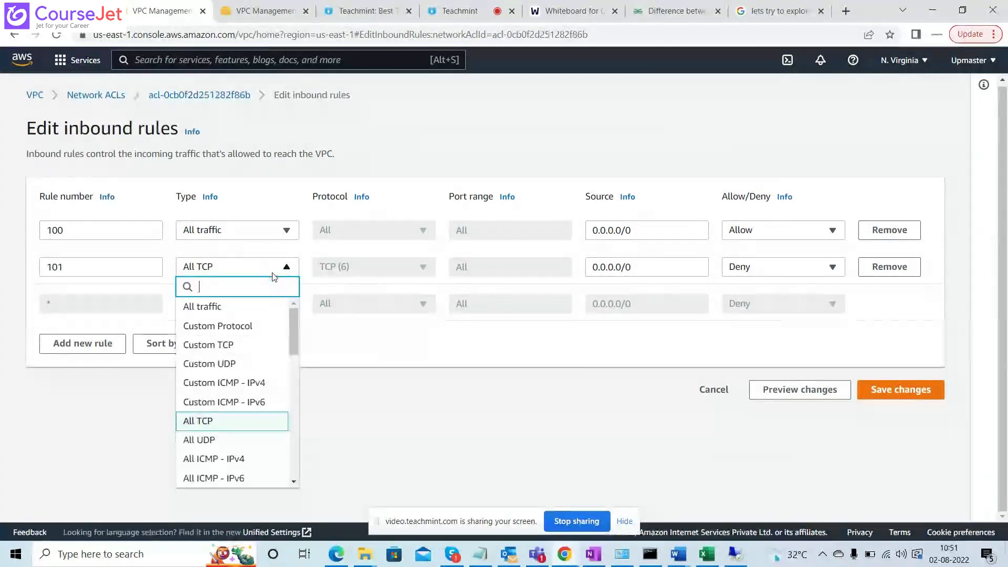
{"action": "left_click", "coordinate": [241, 350]}
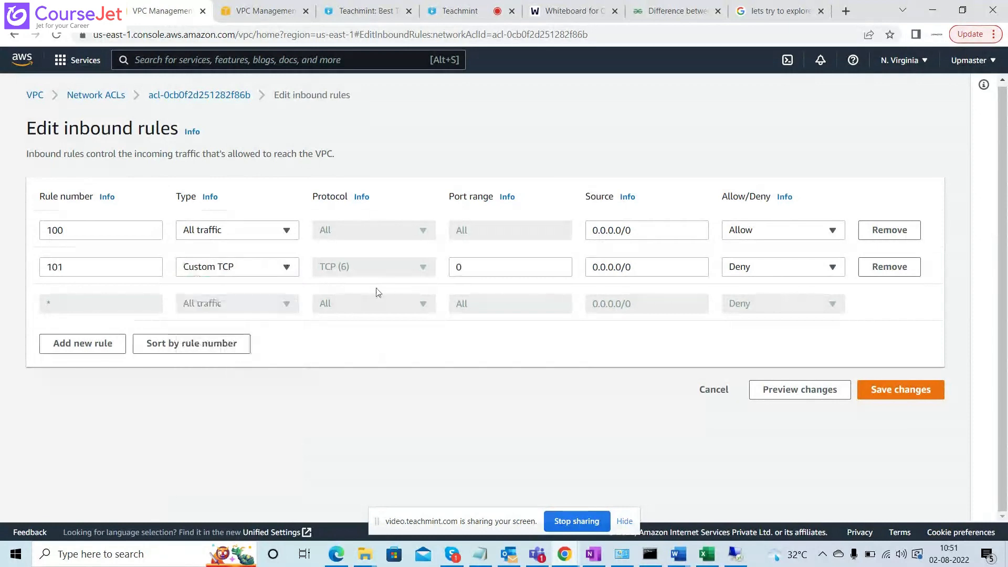
{"action": "double_click", "coordinate": [487, 270]}
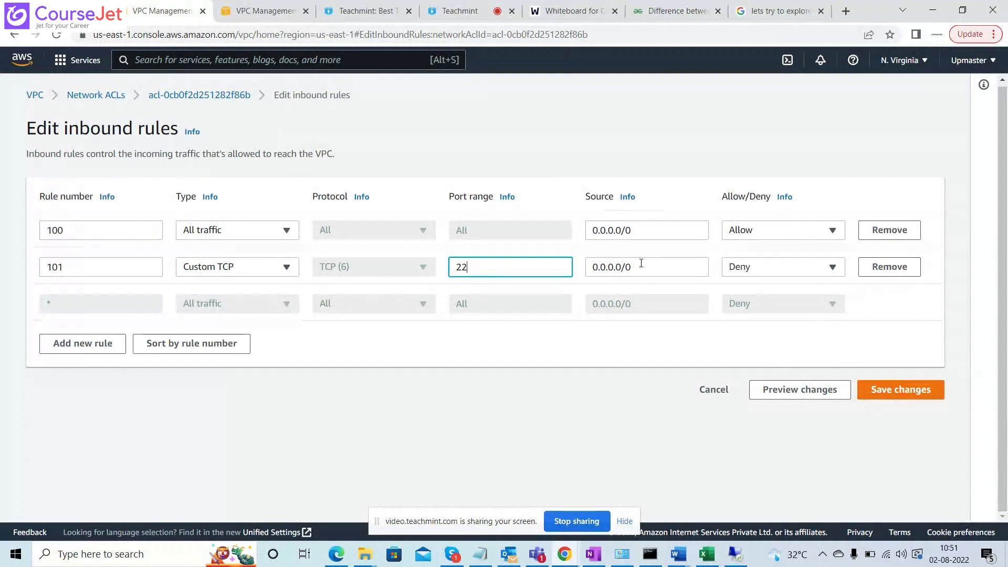
{"action": "left_click", "coordinate": [650, 265]}
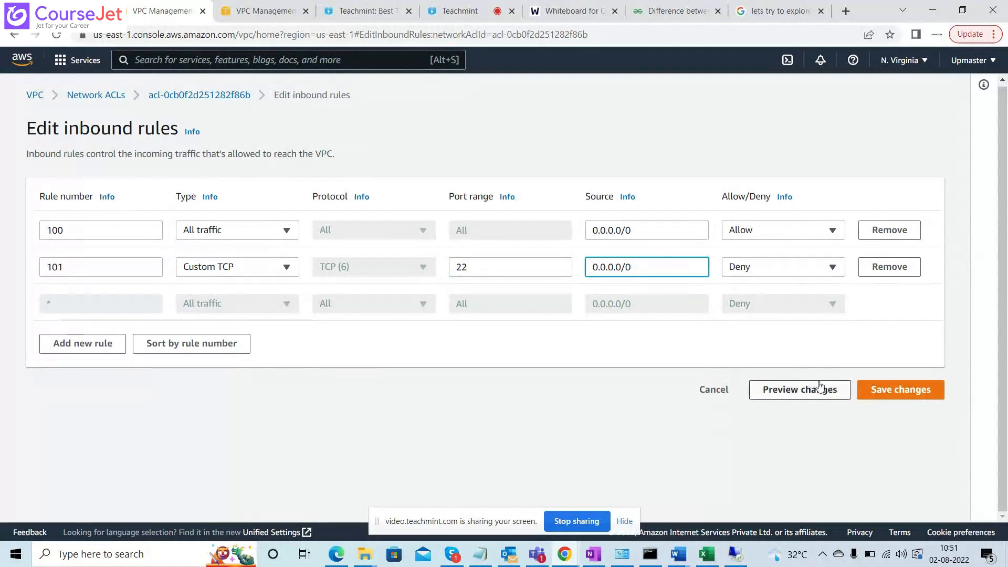
{"action": "left_click", "coordinate": [861, 388]}
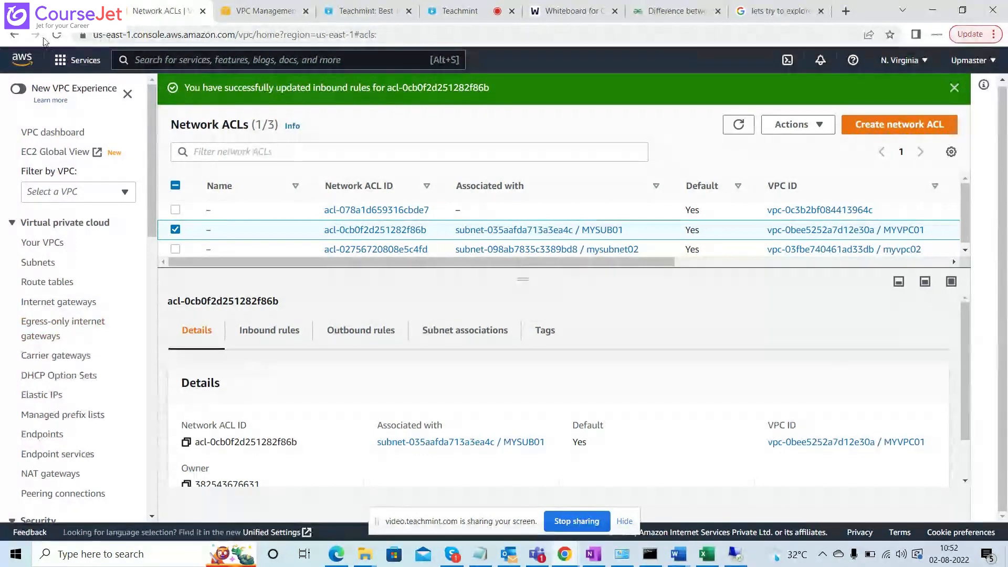
Step: Log in to 10.0.0.9 in PuTTY as ec2-user to reach the Amazon Linux 2 shell prompt
{"action": "key", "text": "alt+Tab"}
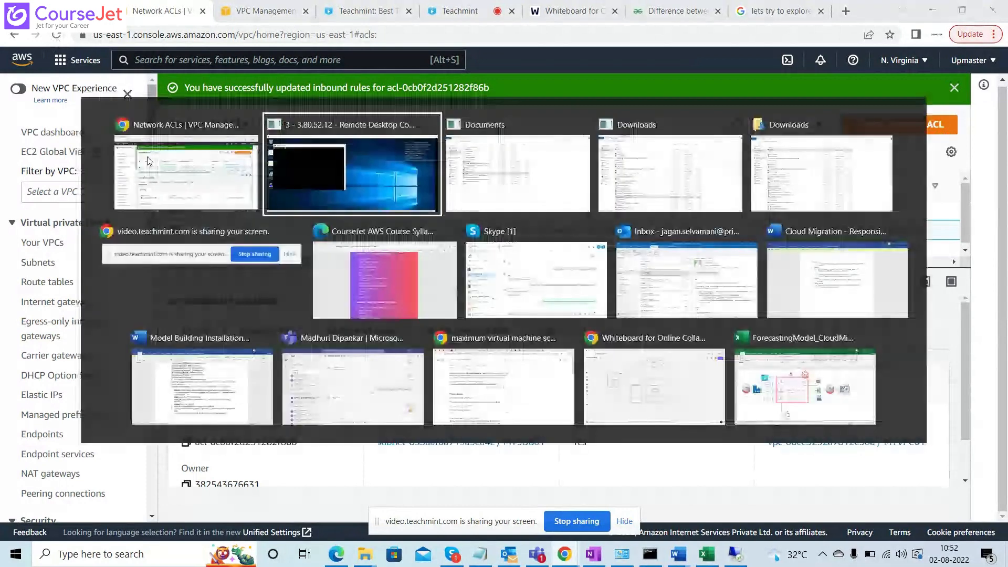
{"action": "key", "text": "alt+Tab"}
{"action": "key", "text": "alt+Tab"}
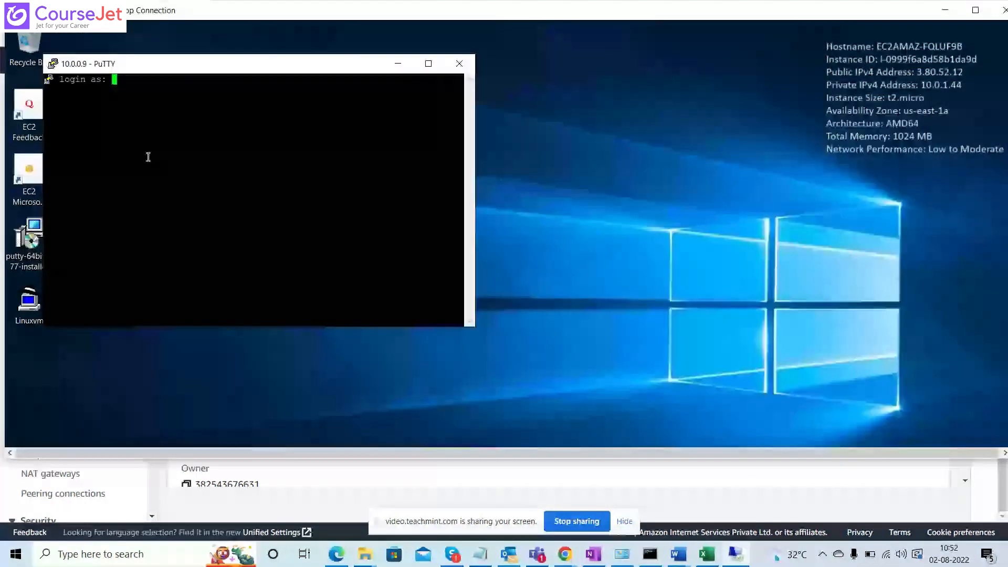
{"action": "type", "text": "ec"}
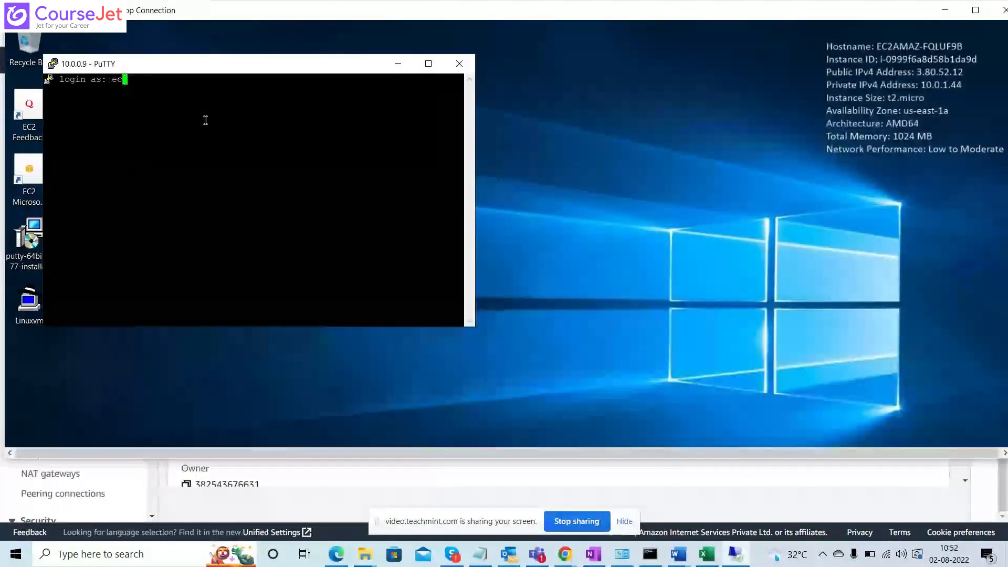
{"action": "type", "text": "2-user"}
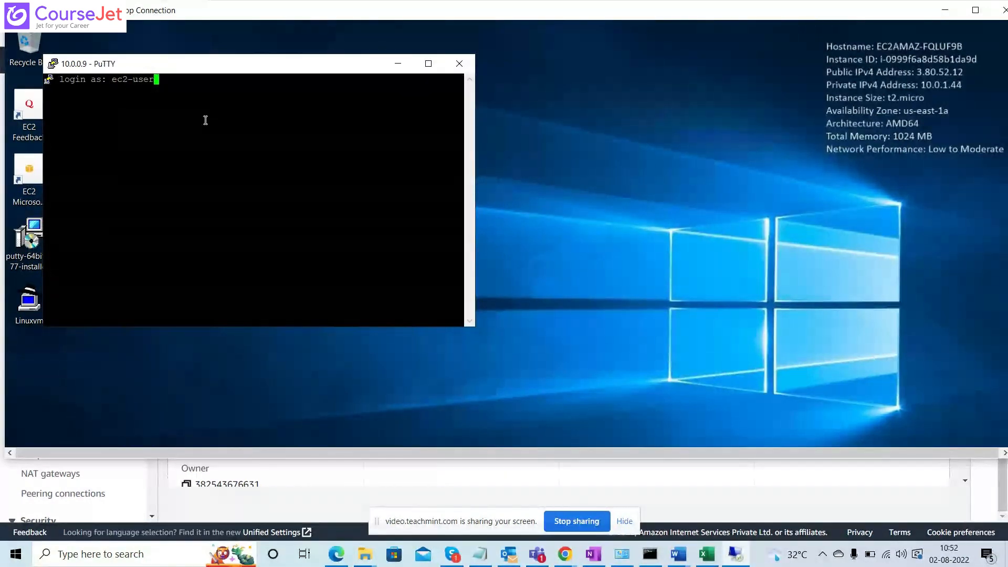
{"action": "key", "text": "Return"}
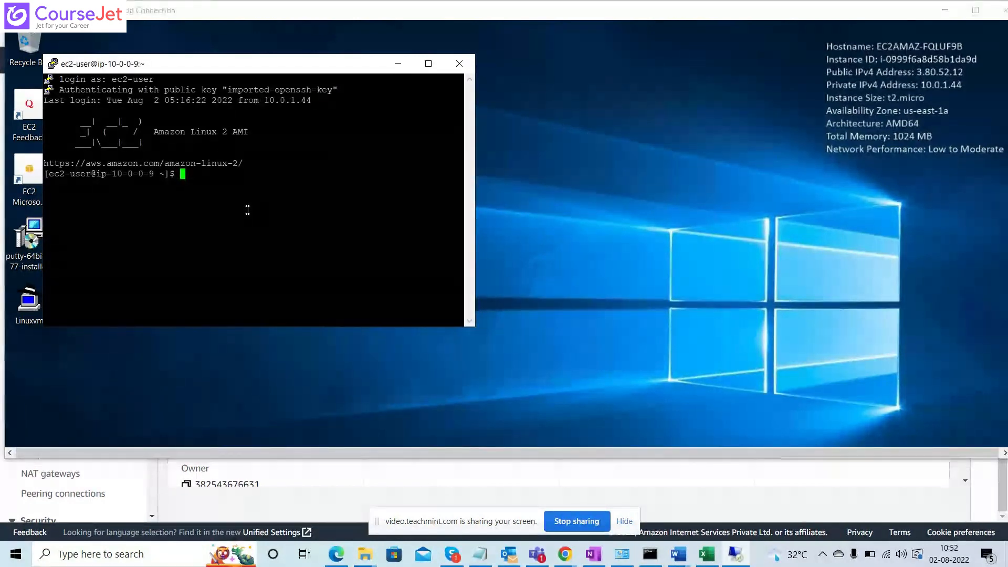
{"action": "key", "text": "alt+Tab"}
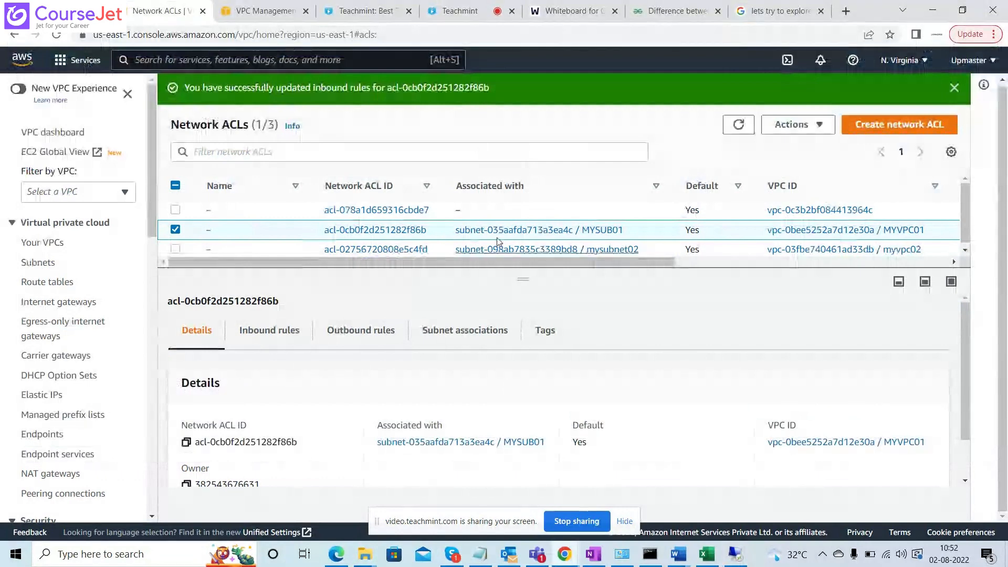
{"action": "left_click", "coordinate": [270, 330]}
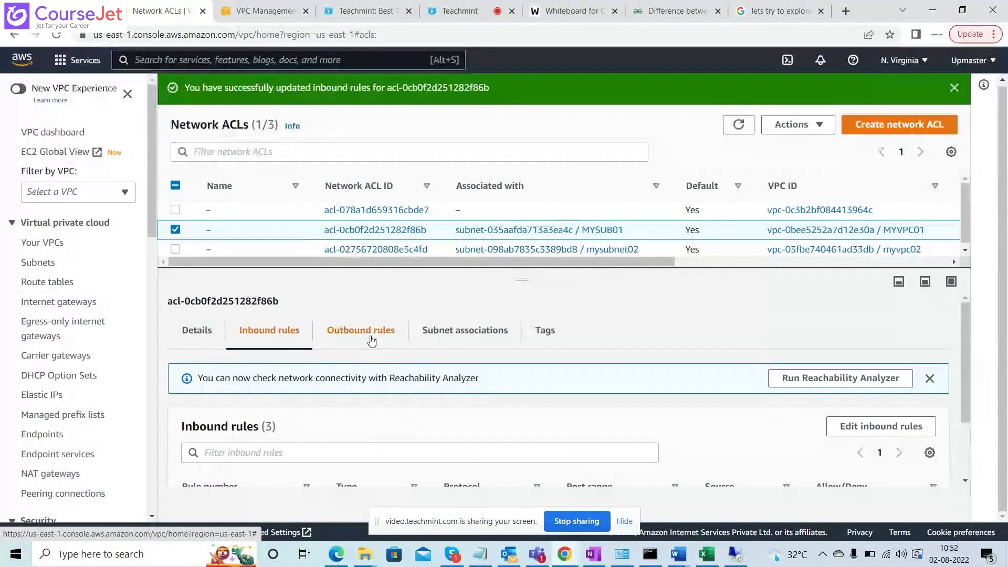
{"action": "left_click", "coordinate": [426, 348]}
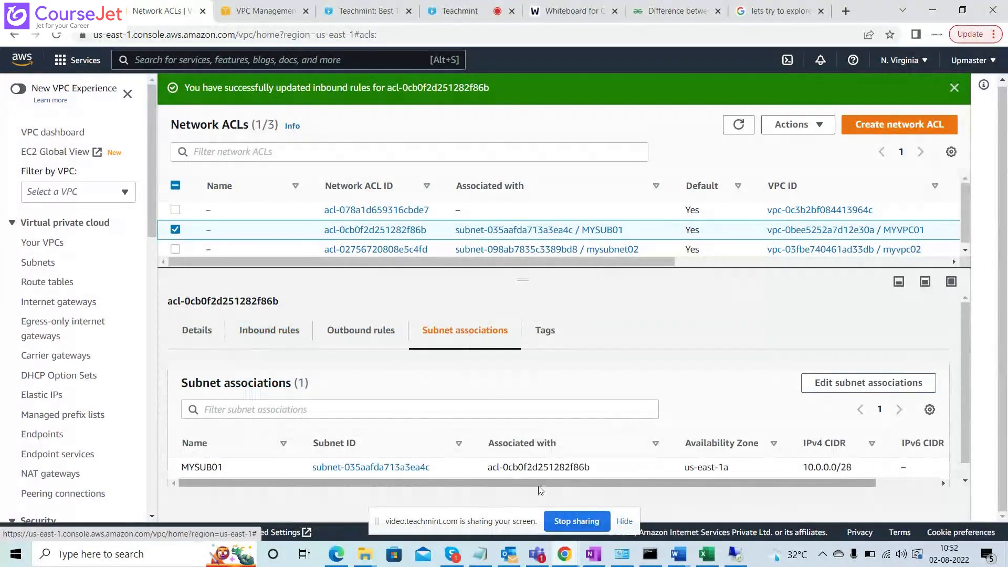
{"action": "left_click_drag", "start_coordinate": [544, 486], "coordinate": [514, 482]}
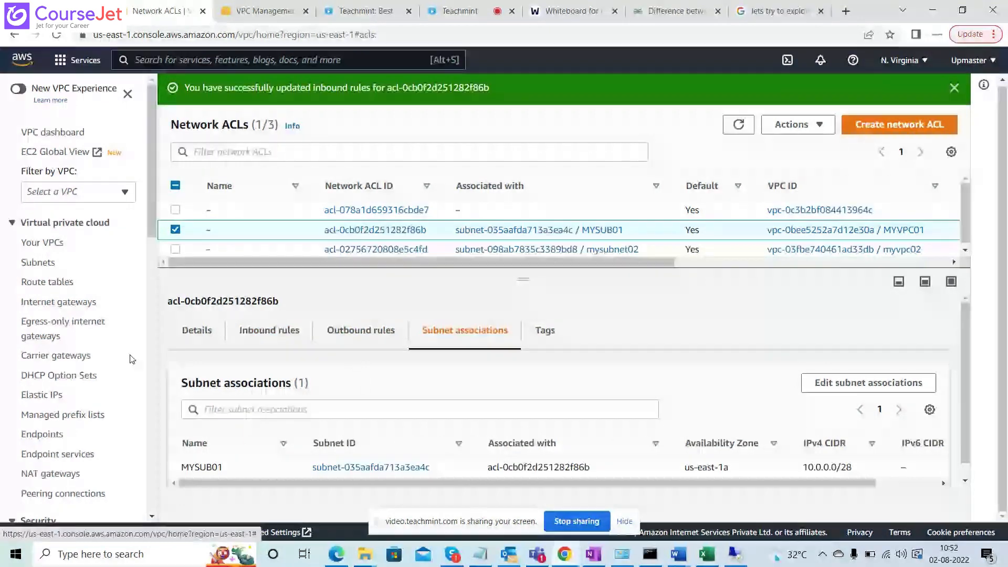
{"action": "left_click", "coordinate": [369, 338]}
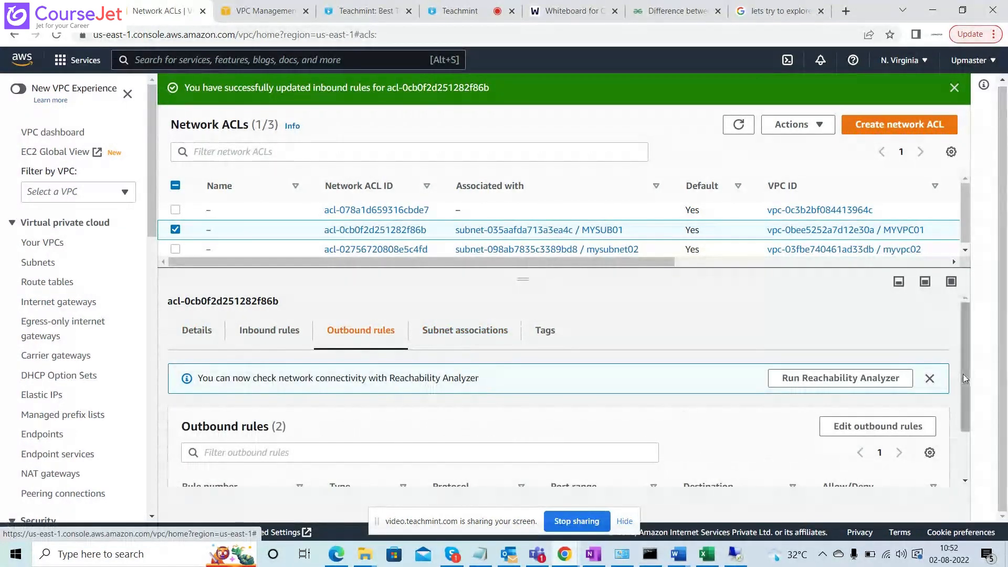
{"action": "left_click_drag", "start_coordinate": [963, 374], "coordinate": [968, 448]}
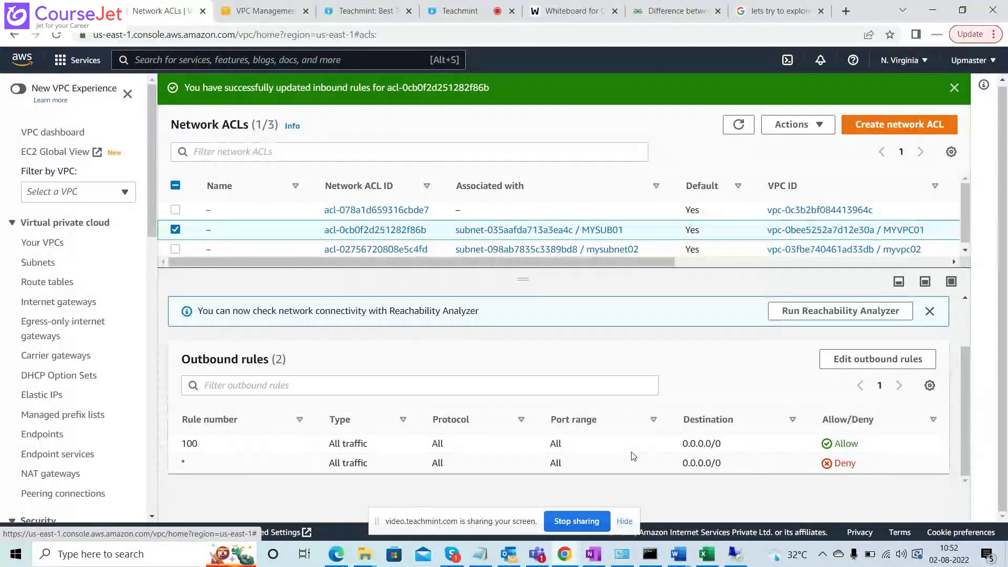
{"action": "left_click", "coordinate": [876, 361]}
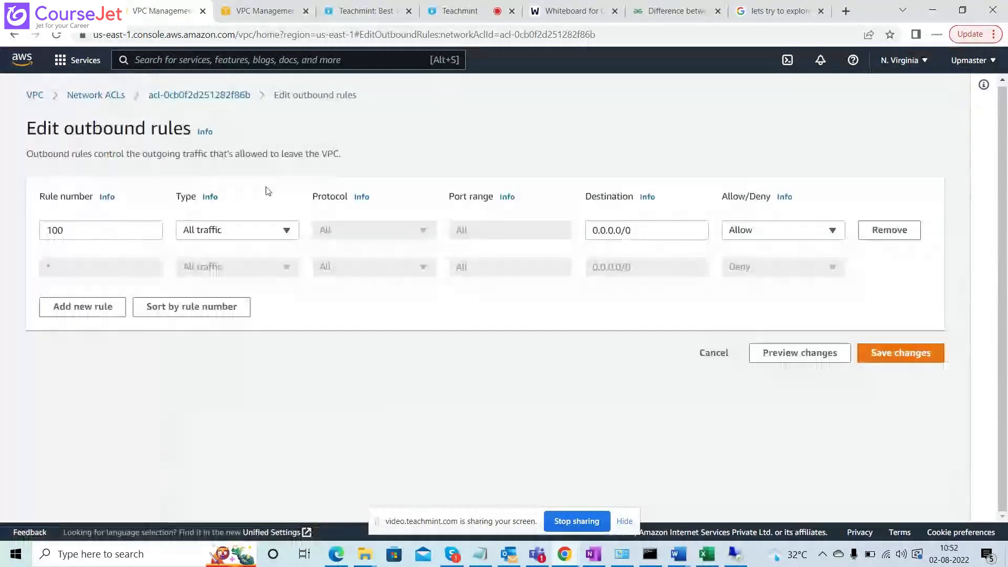
{"action": "left_click", "coordinate": [97, 309]}
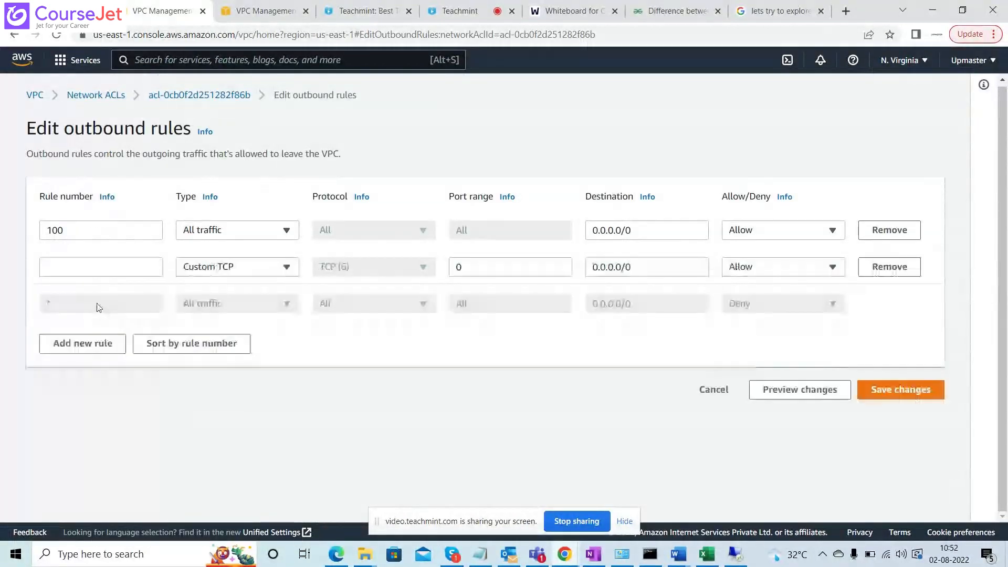
{"action": "left_click", "coordinate": [135, 266]}
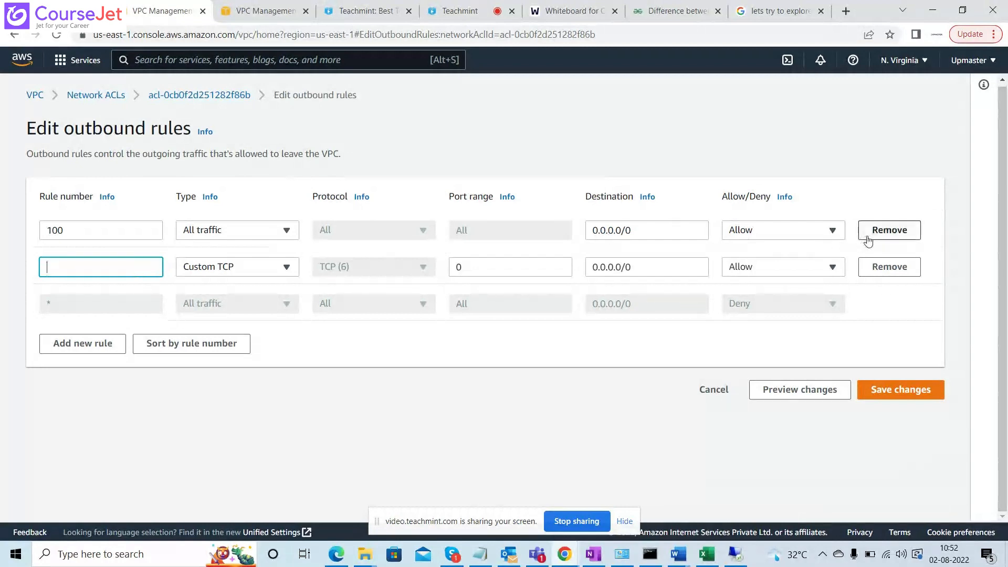
{"action": "left_click", "coordinate": [881, 233]}
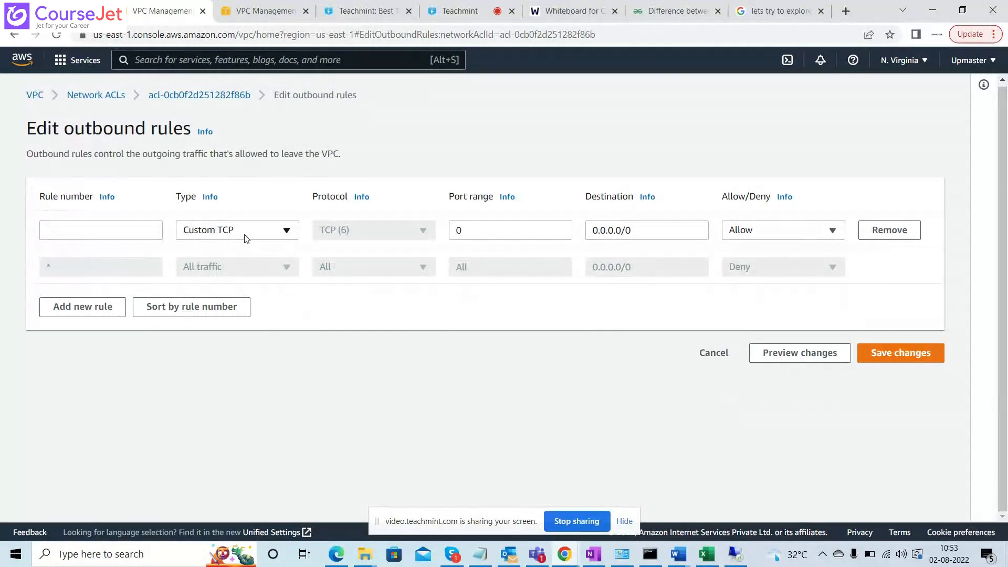
{"action": "left_click", "coordinate": [712, 351]}
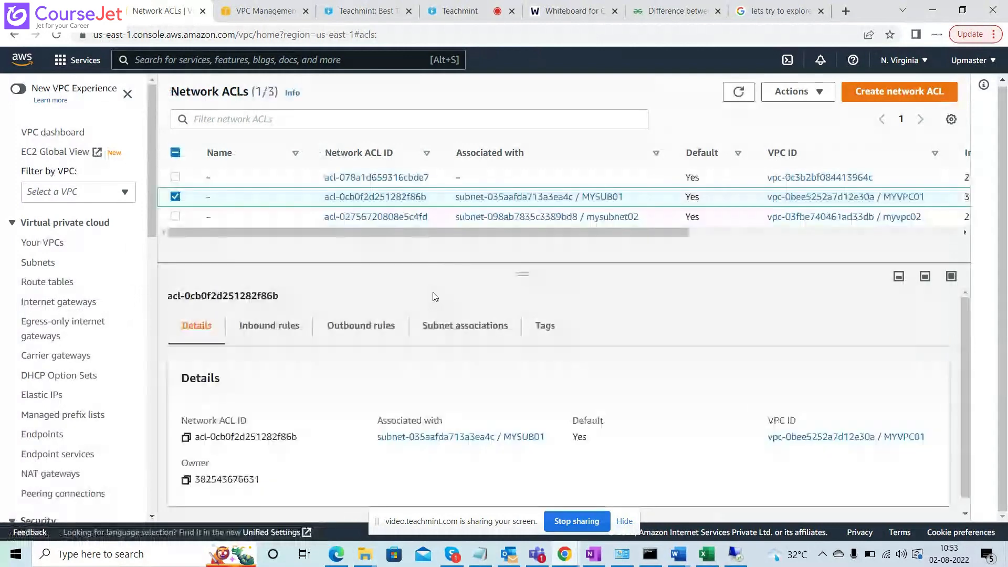
Step: Delete allow-all inbound rule 100 from acl-0cb0f2d251282f86b and save, keeping only rule 101
{"action": "left_click", "coordinate": [276, 326]}
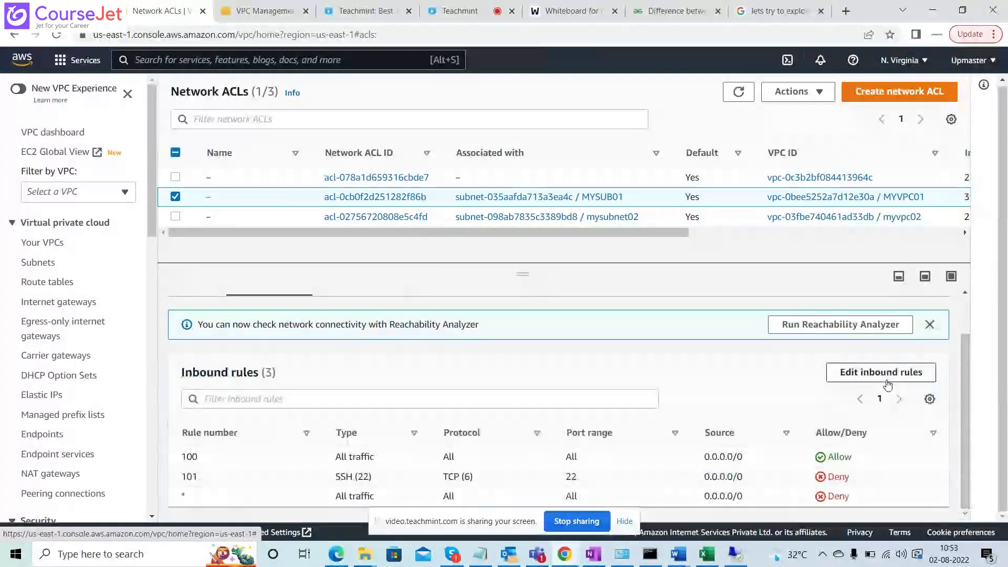
{"action": "left_click", "coordinate": [883, 379]}
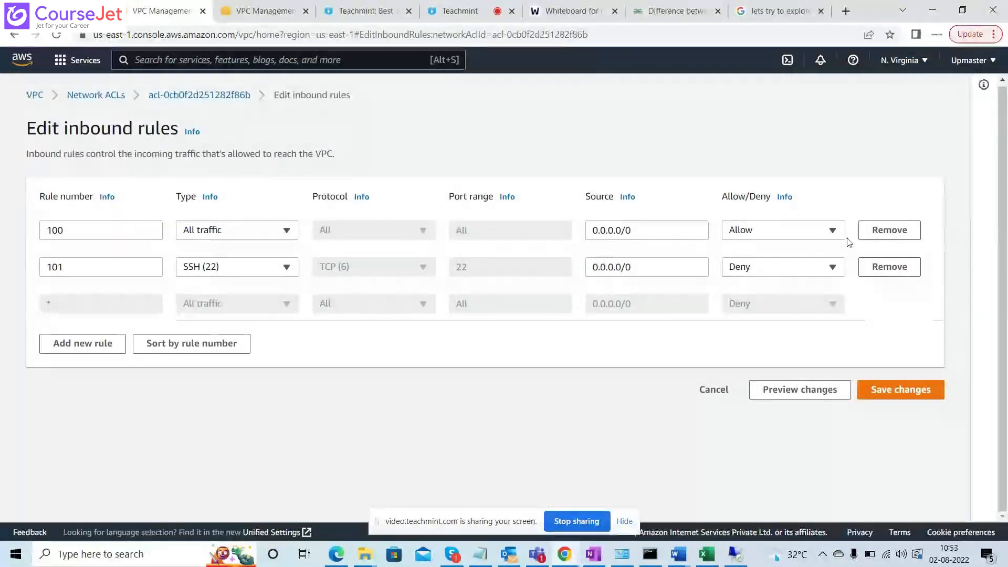
{"action": "left_click", "coordinate": [892, 233]}
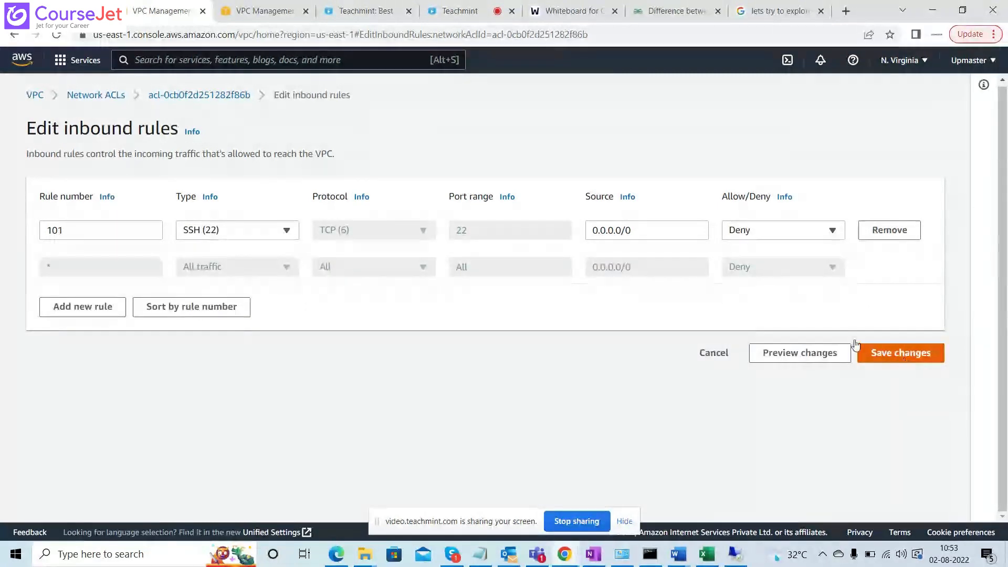
{"action": "left_click", "coordinate": [909, 354]}
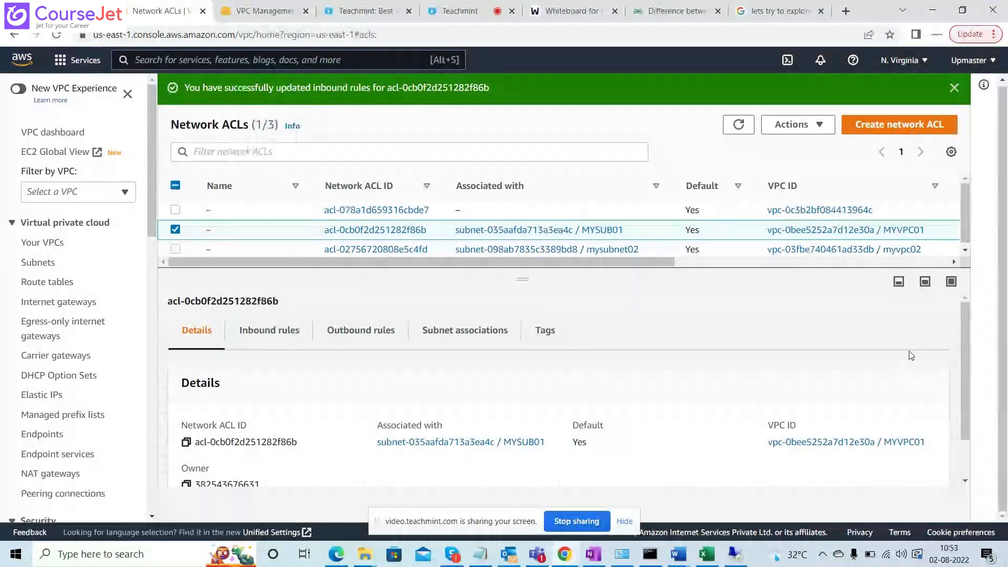
Step: Return to the ec2-user PuTTY session on 10.0.0.9, cancelling its close prompt
{"action": "key", "text": "alt+Tab"}
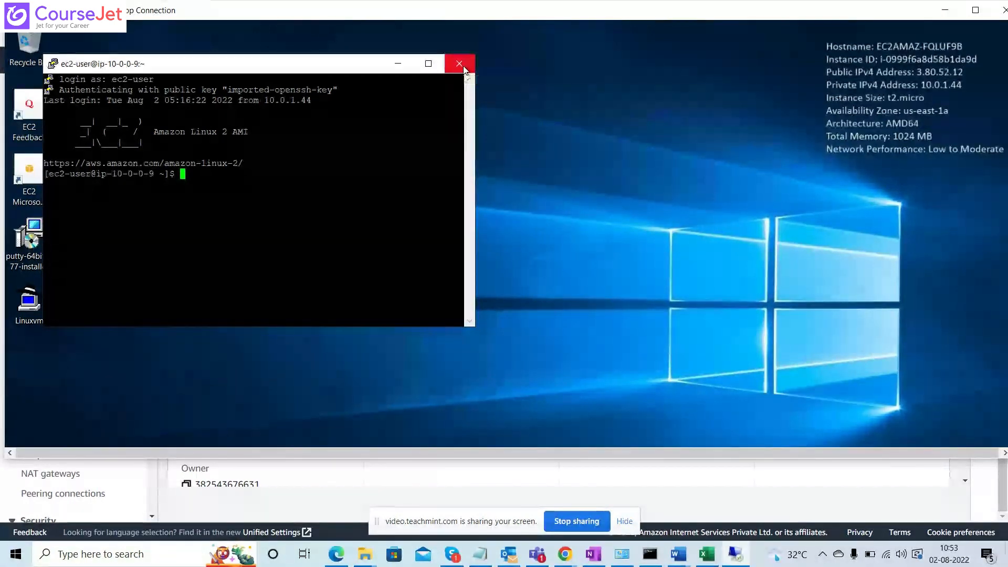
{"action": "left_click", "coordinate": [464, 69]}
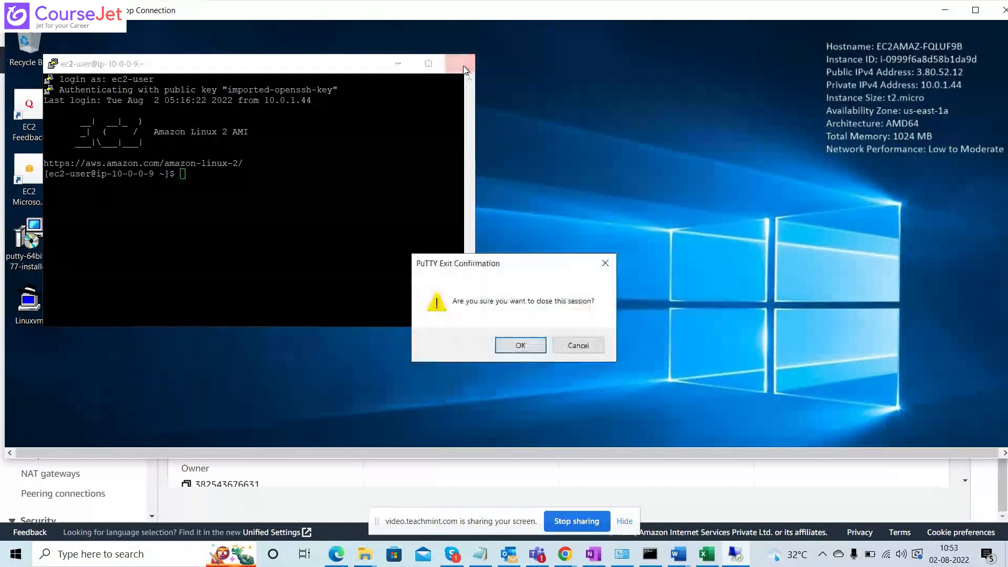
{"action": "left_click", "coordinate": [604, 270]}
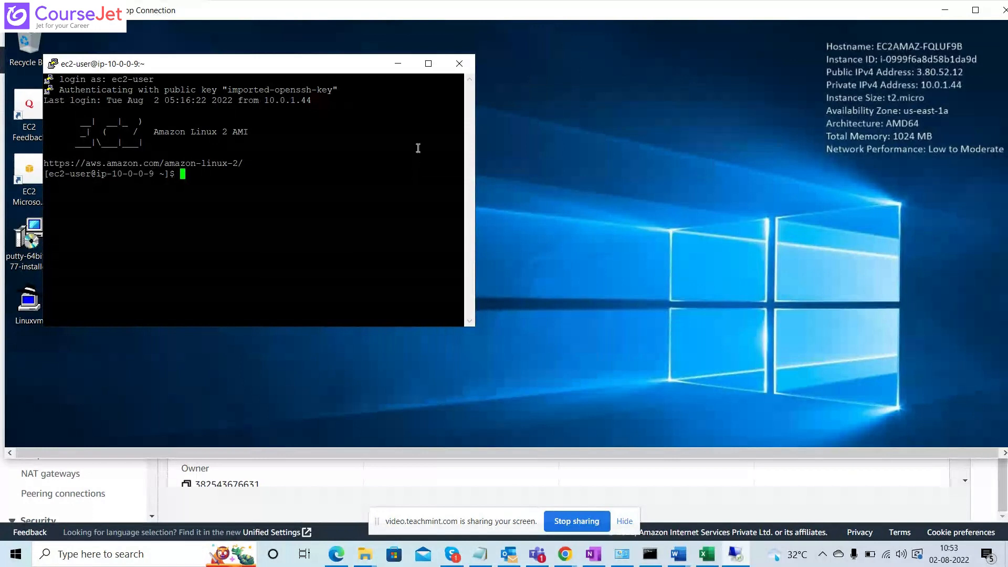
Step: Close the PuTTY SSH session to the Amazon Linux instance and confirm the exit
{"action": "left_click", "coordinate": [459, 65]}
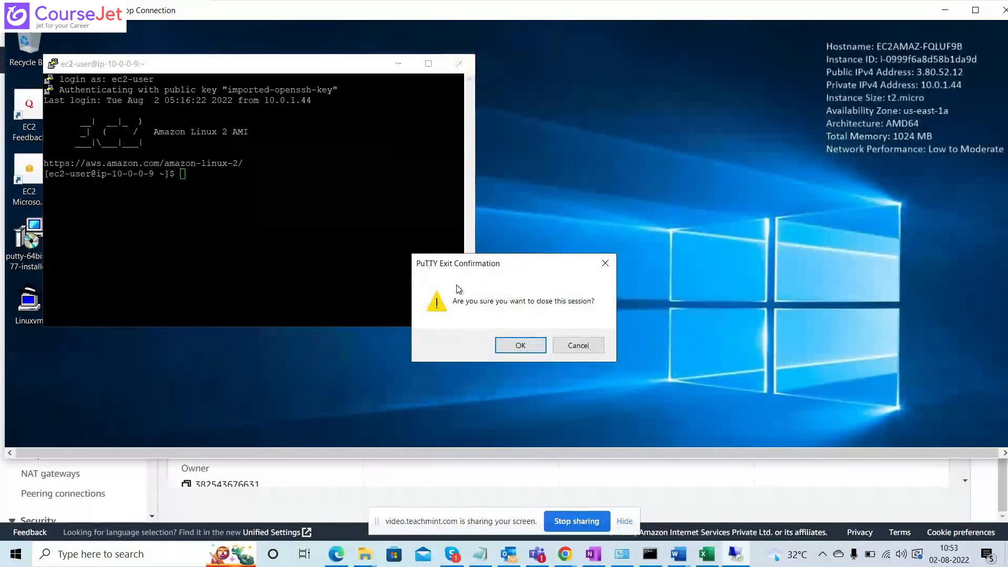
{"action": "left_click", "coordinate": [520, 346]}
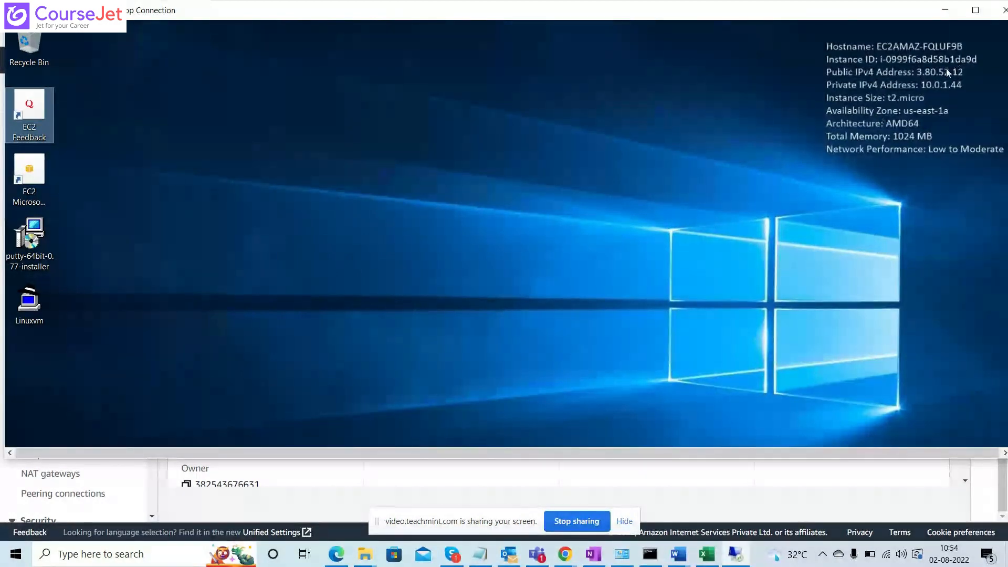
Step: Check MYSUB01's ACL inbound rules, where rule 101 denies SSH port 22, then return to the remote desktop
{"action": "key", "text": "alt+Tab"}
{"action": "key", "text": "alt+Tab"}
{"action": "key", "text": "alt+Tab"}
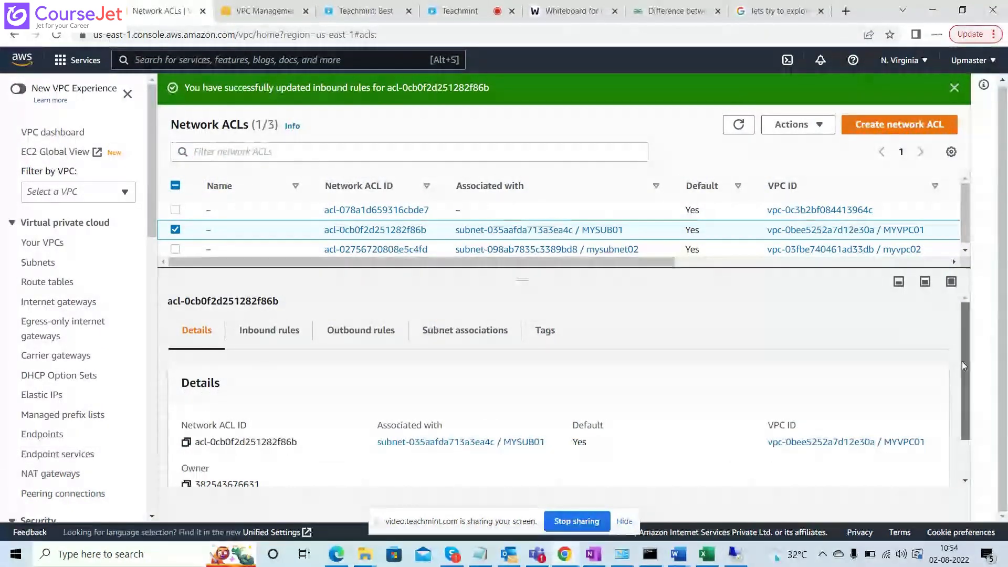
{"action": "left_click_drag", "start_coordinate": [962, 364], "coordinate": [974, 340]}
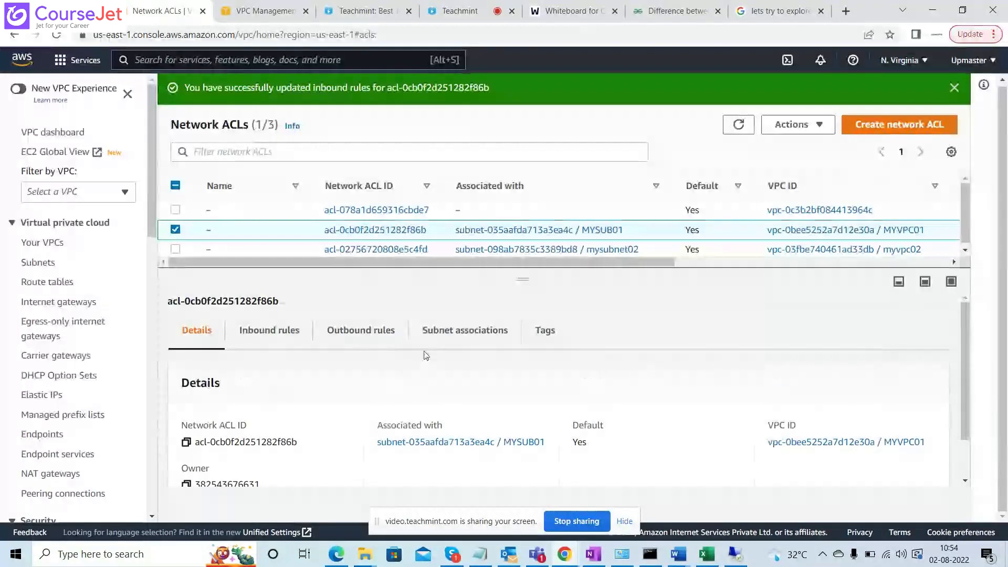
{"action": "left_click", "coordinate": [279, 339]}
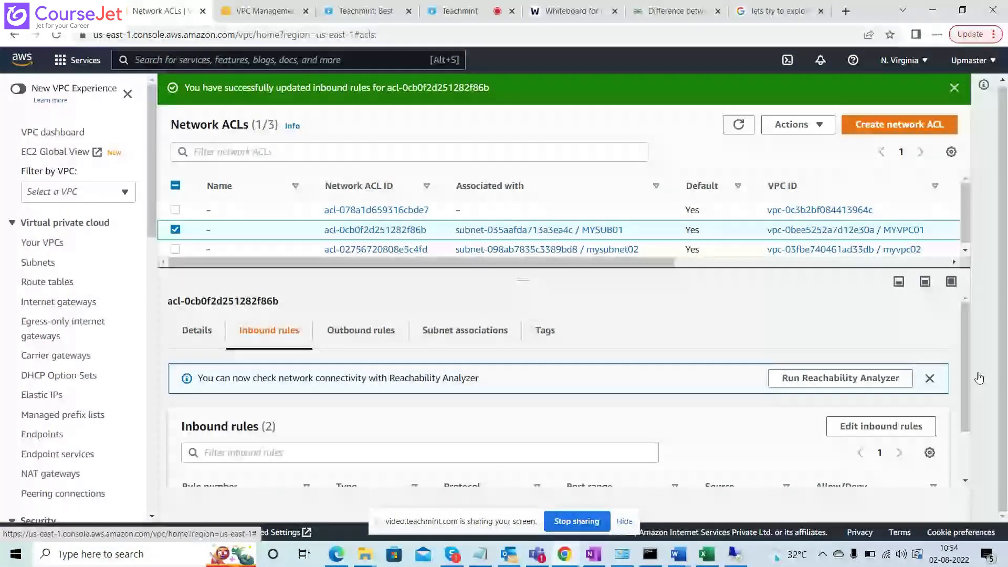
{"action": "left_click_drag", "start_coordinate": [968, 377], "coordinate": [965, 459]}
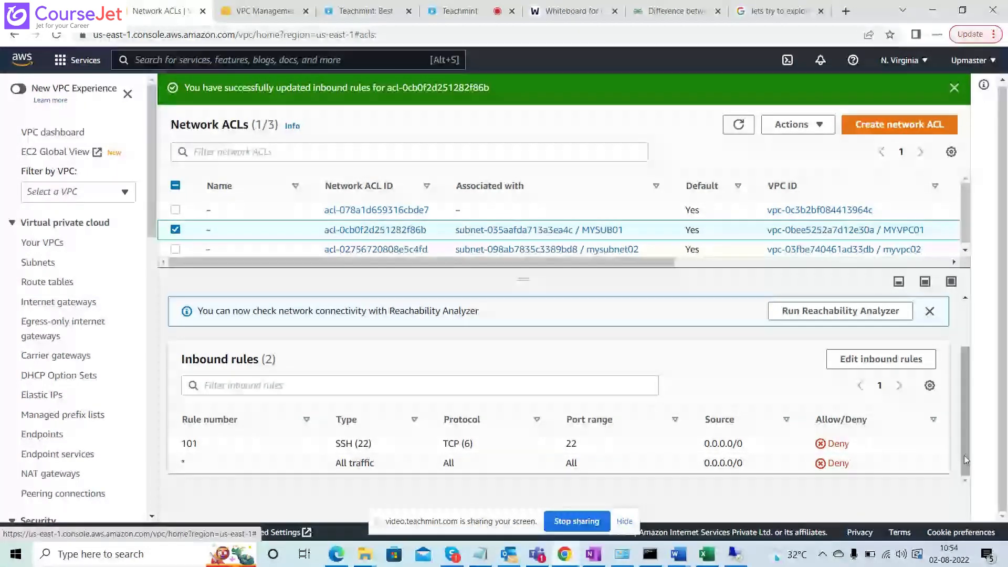
{"action": "key", "text": "alt+Tab"}
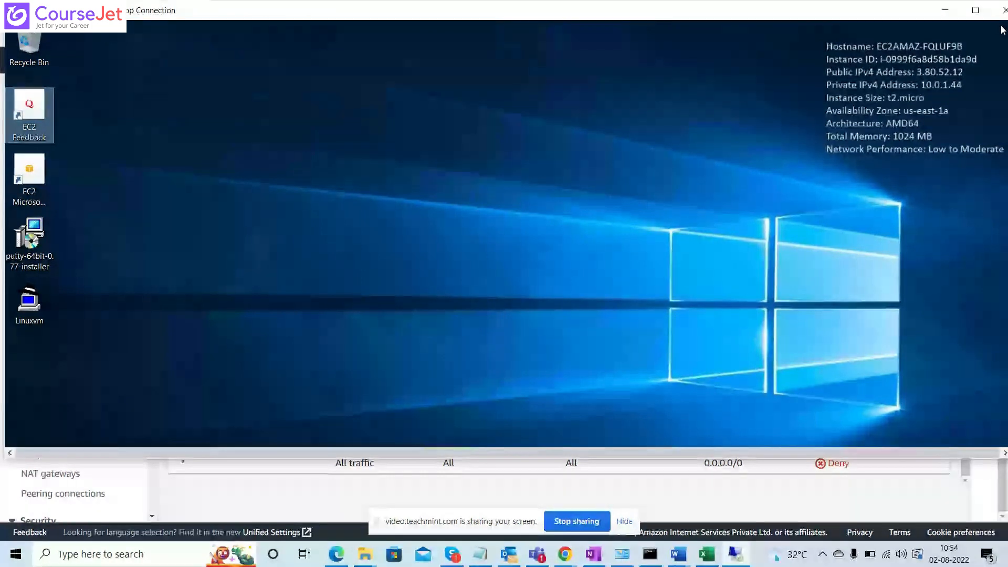
Step: Launch PuTTY on the remote desktop and set Linuxvm.ppk as the SSH authentication private key
{"action": "left_click", "coordinate": [975, 11]}
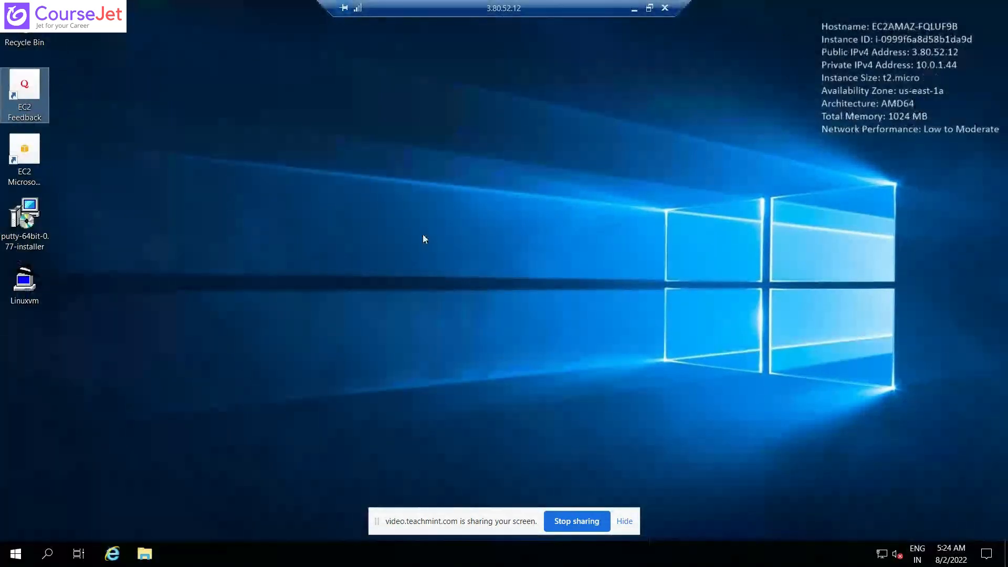
{"action": "key", "text": "super"}
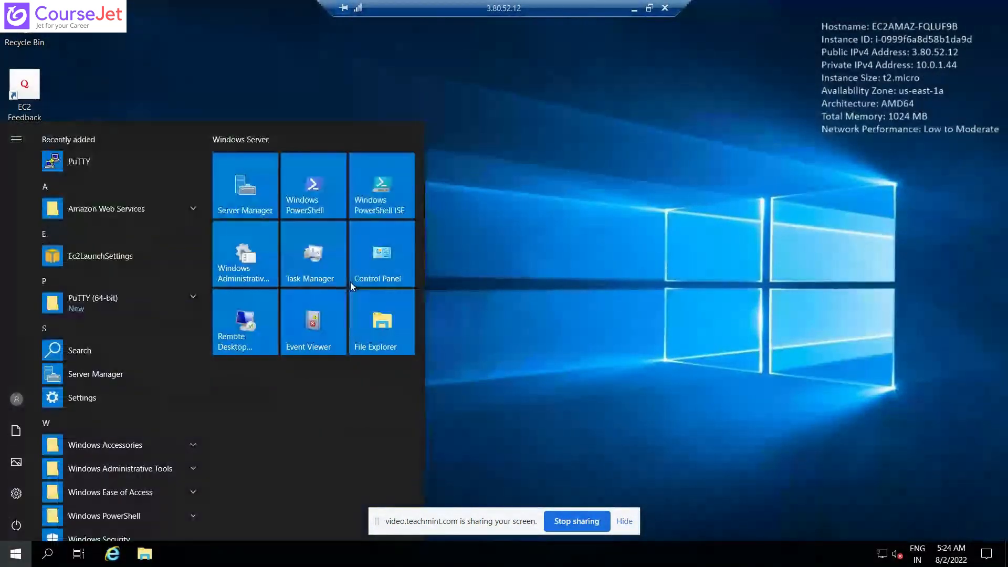
{"action": "type", "text": "putty"}
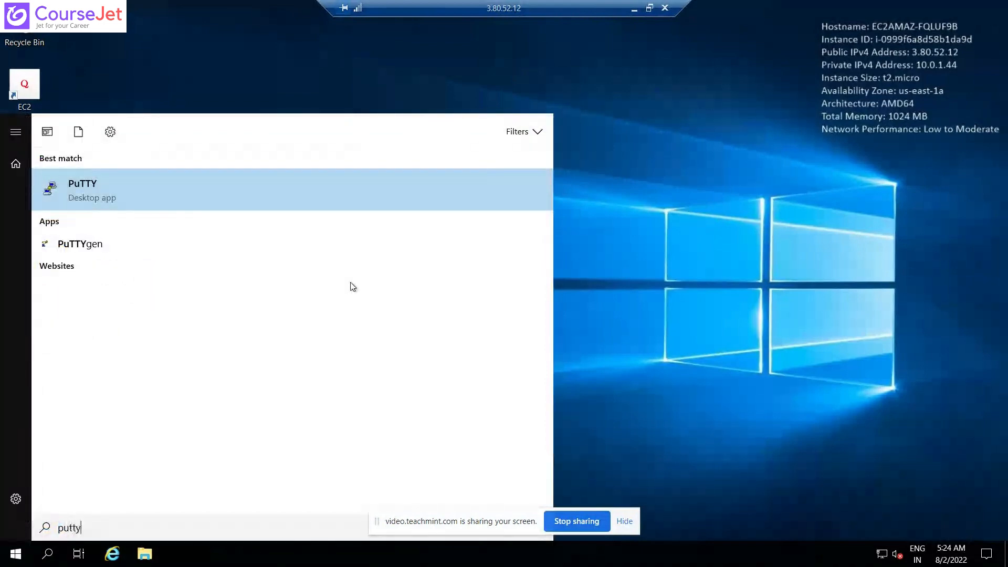
{"action": "key", "text": "Return"}
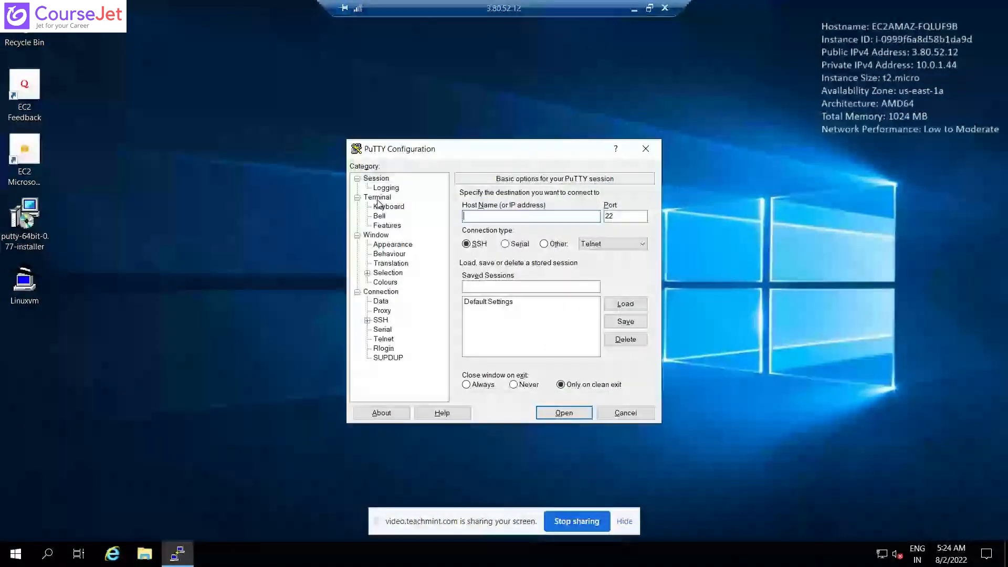
{"action": "left_click", "coordinate": [381, 320]}
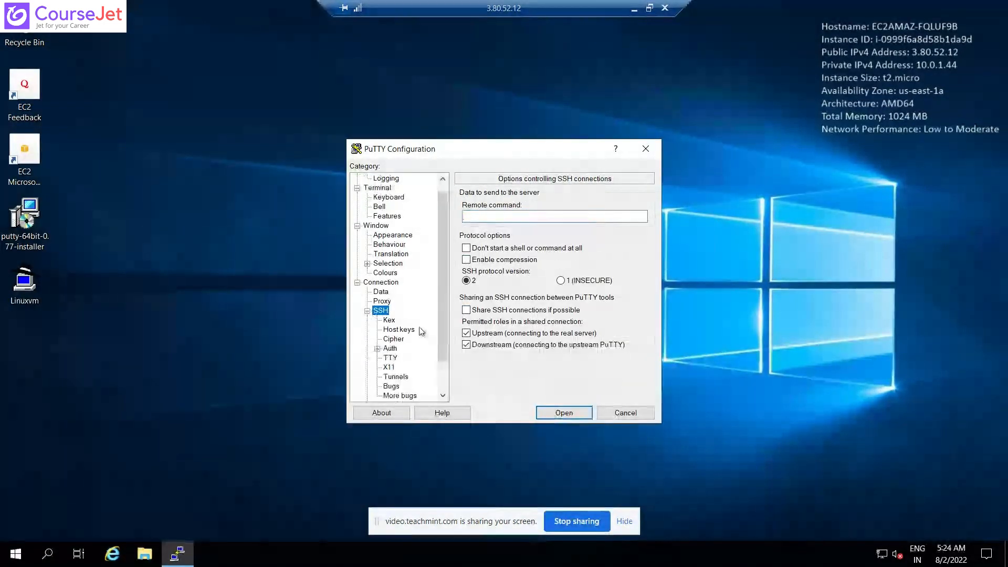
{"action": "left_click", "coordinate": [390, 349]}
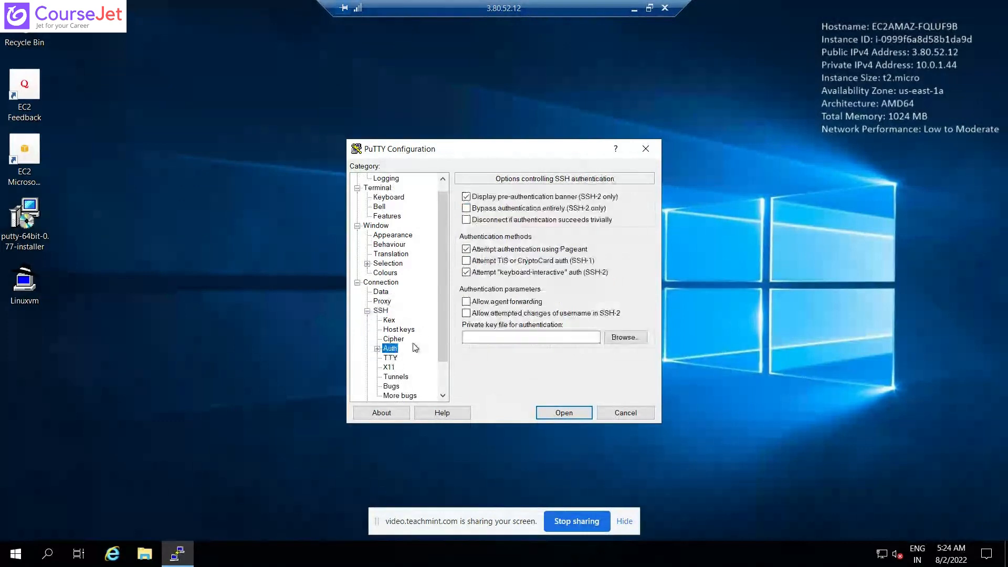
{"action": "left_click", "coordinate": [630, 338]}
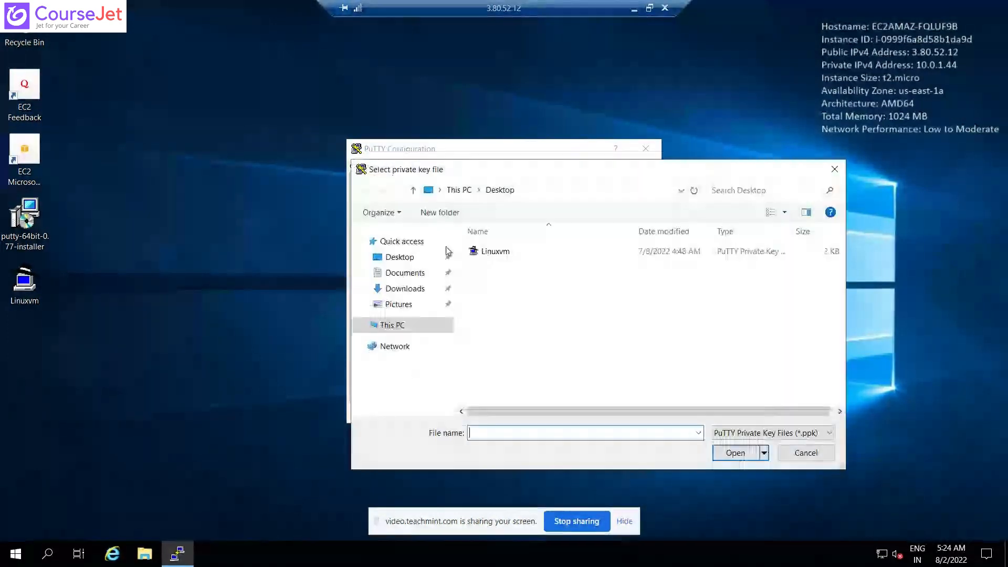
{"action": "double_click", "coordinate": [494, 251]}
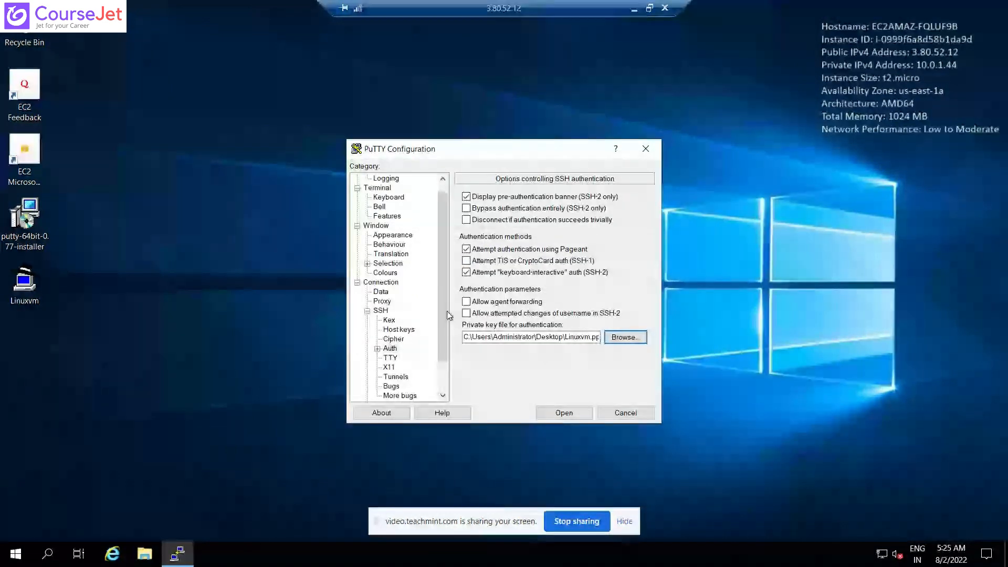
Step: Open an SSH connection to the 10.0.0.9 host, then restore the remote desktop to a window
{"action": "left_click", "coordinate": [376, 178]}
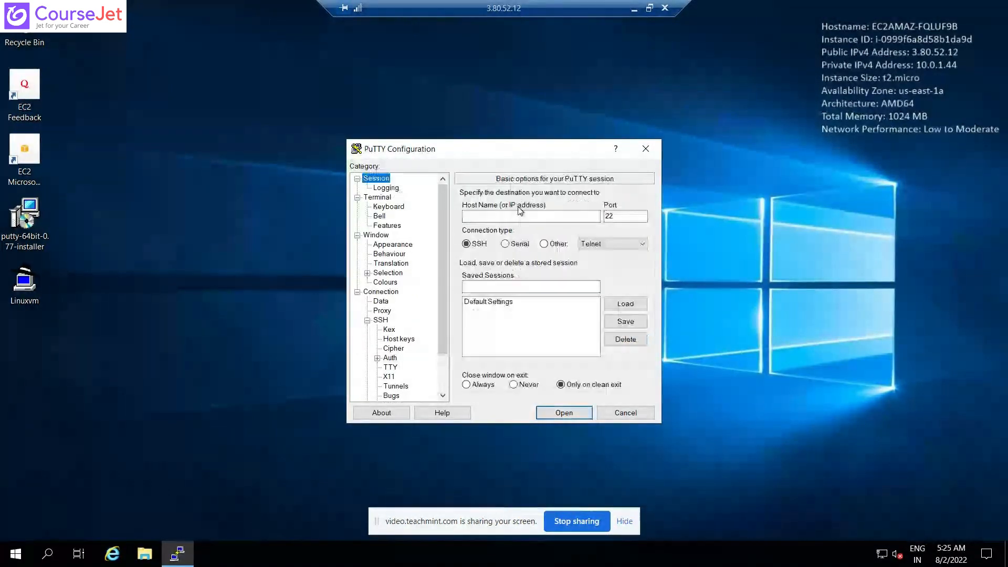
{"action": "left_click", "coordinate": [517, 216]}
{"action": "type", "text": "1"}
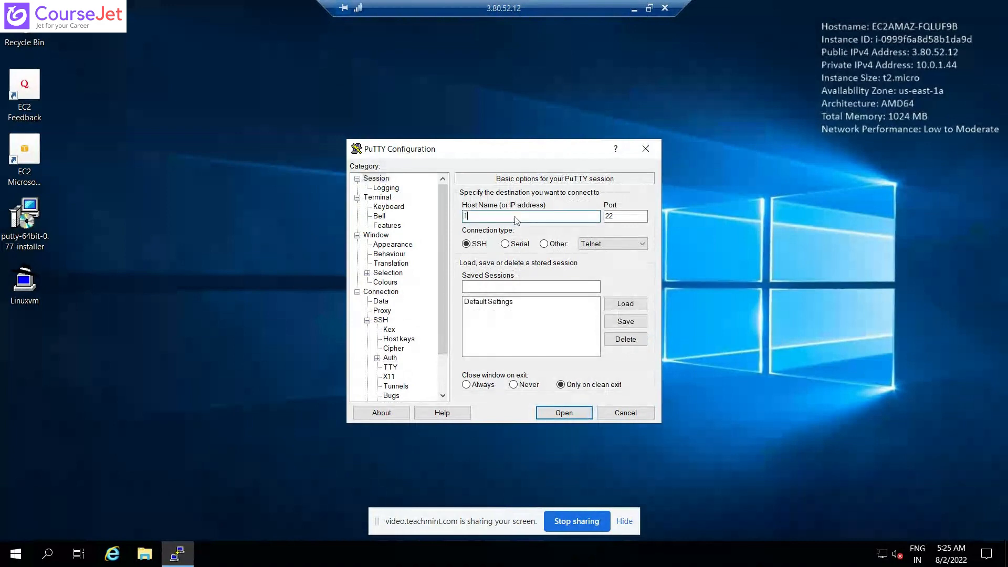
{"action": "type", "text": "0.0.0.9"}
{"action": "key", "text": "Return"}
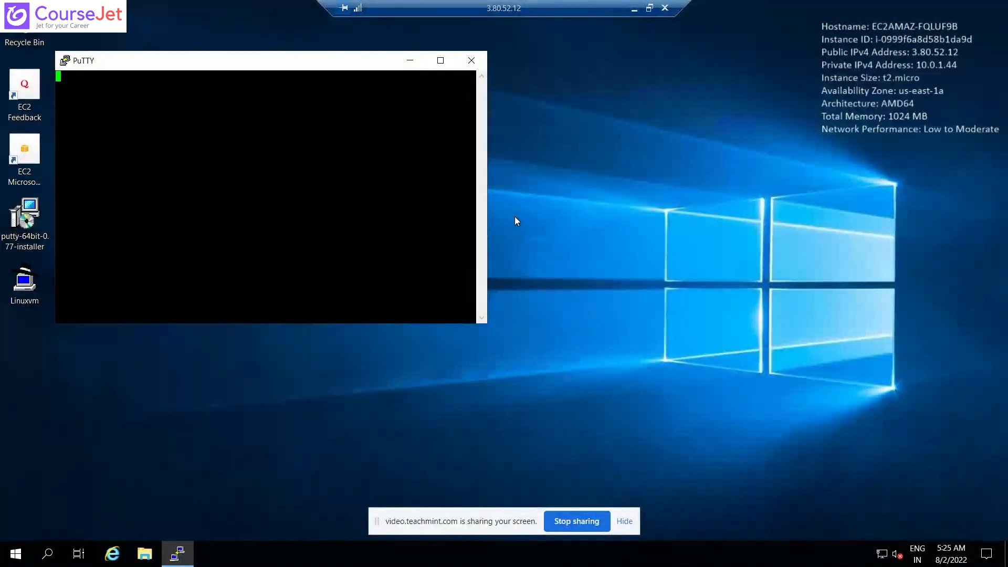
{"action": "left_click", "coordinate": [649, 8]}
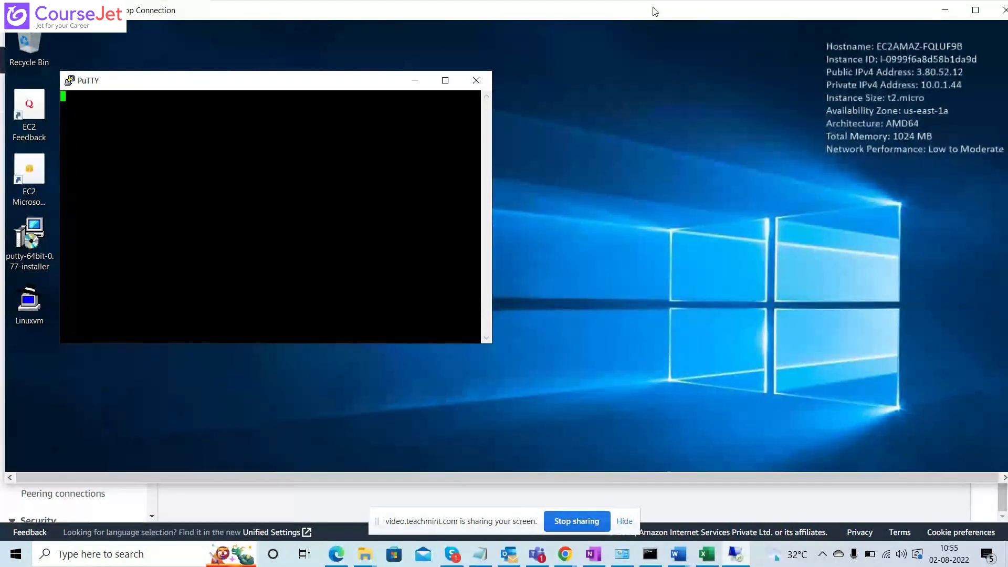
Step: In the AWS console, note rule 101's SSH port and protocol, then go to Security groups
{"action": "key", "text": "alt+Tab"}
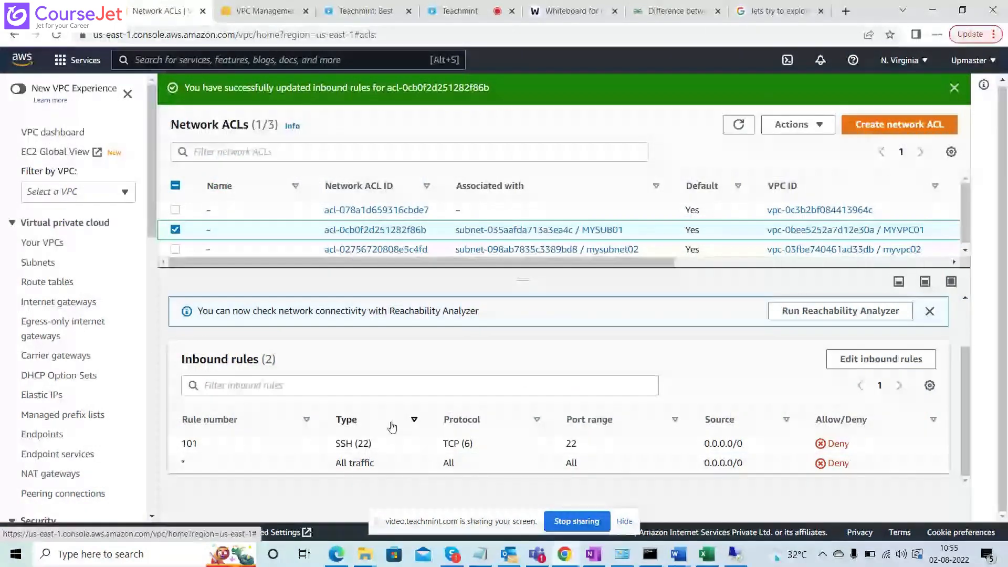
{"action": "left_click_drag", "start_coordinate": [588, 450], "coordinate": [465, 441]}
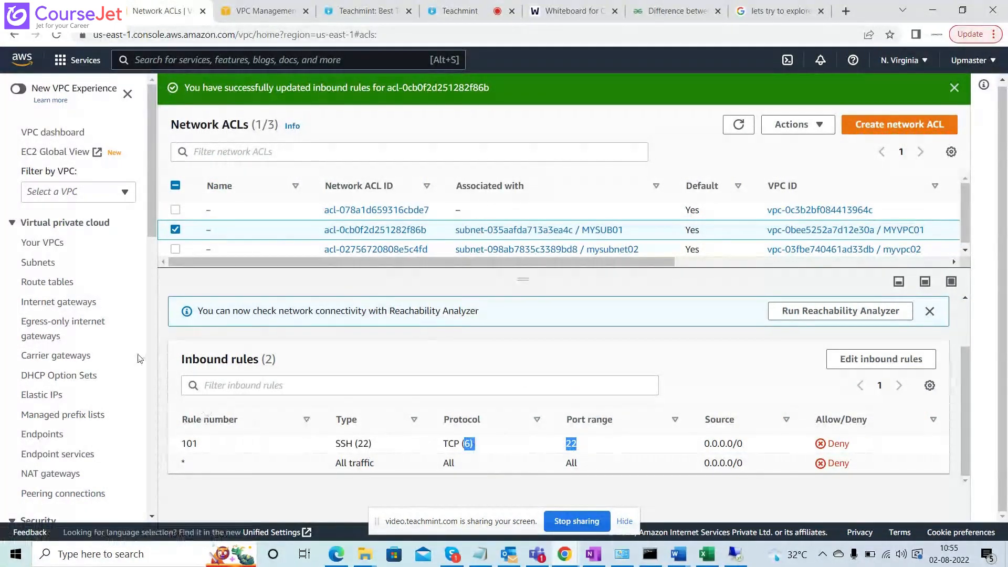
{"action": "scroll", "coordinate": [126, 296], "scroll_direction": "down", "scroll_amount": 5}
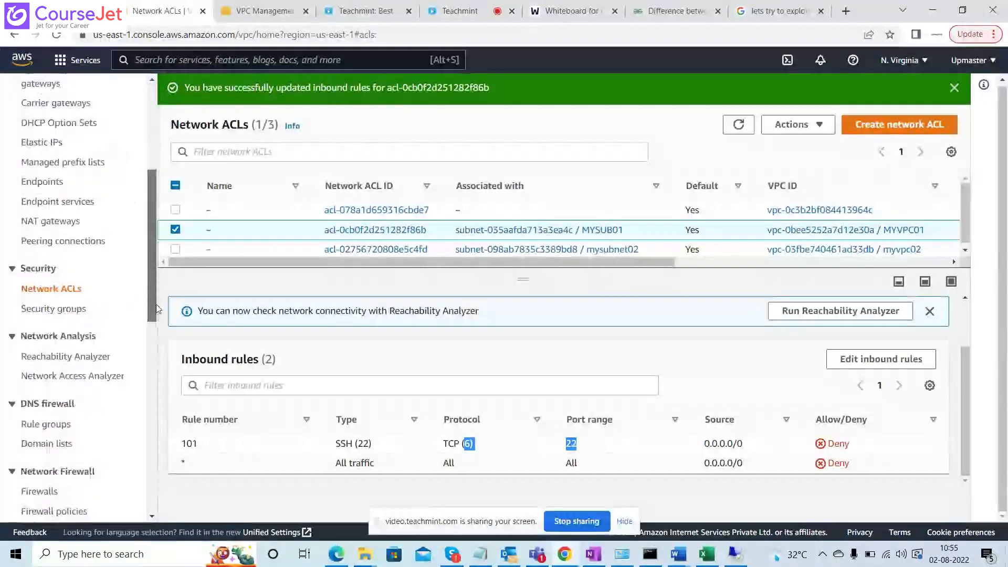
{"action": "left_click", "coordinate": [77, 300]}
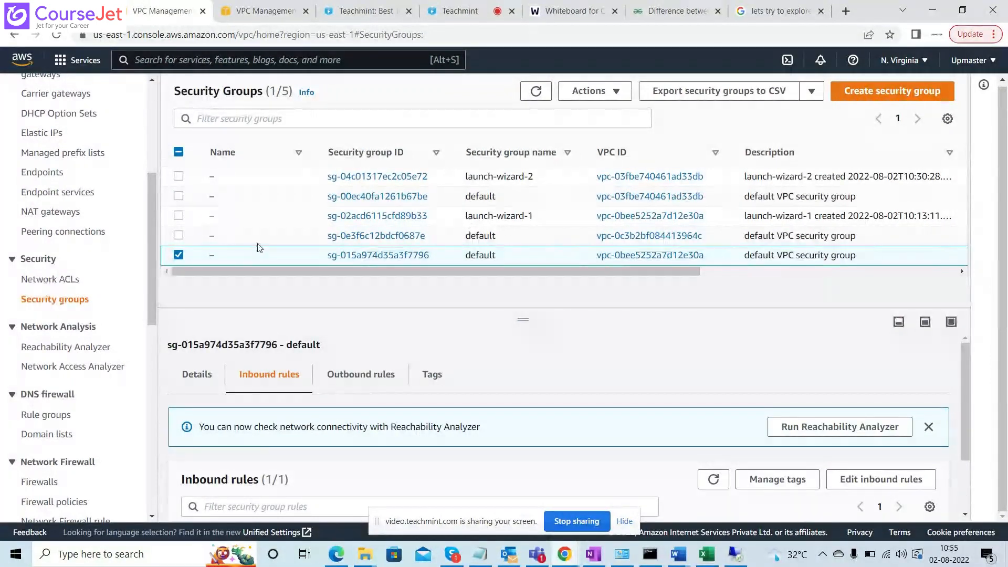
Step: Confirm launch-wizard-1's inbound rule allows SSH TCP 22 from 0.0.0.0/0, then return to the remote desktop
{"action": "left_click", "coordinate": [174, 256]}
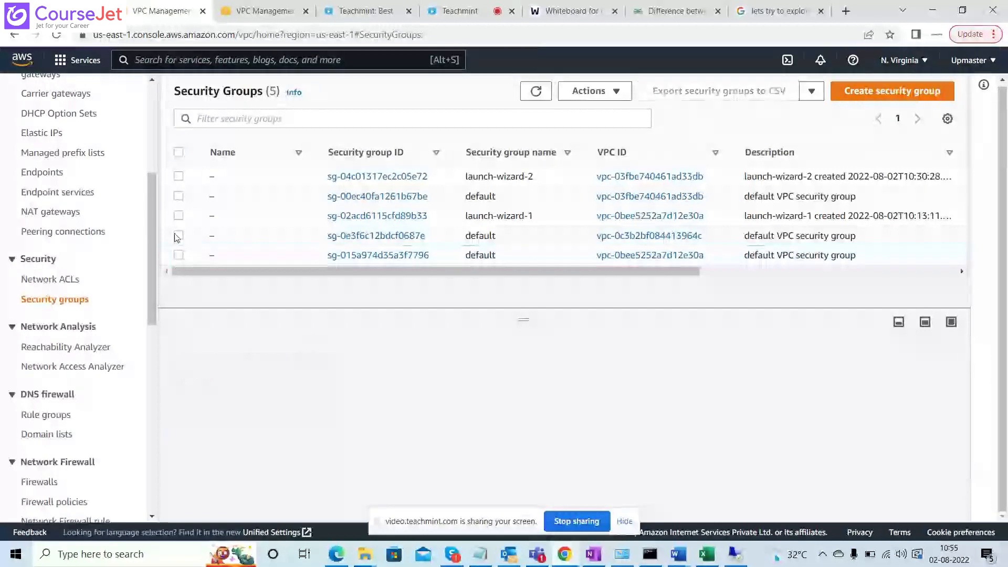
{"action": "left_click", "coordinate": [179, 216]}
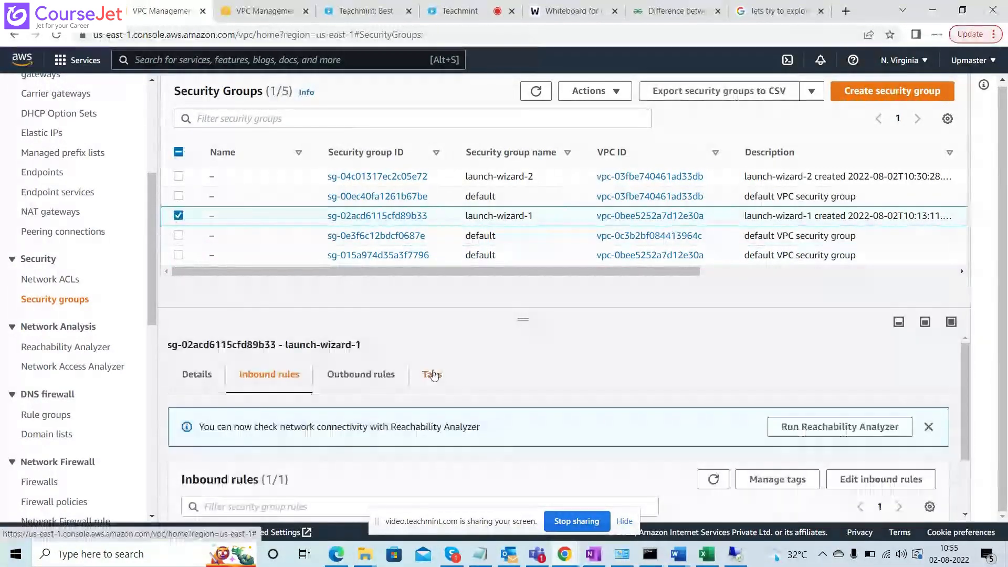
{"action": "left_click_drag", "start_coordinate": [970, 382], "coordinate": [982, 467]}
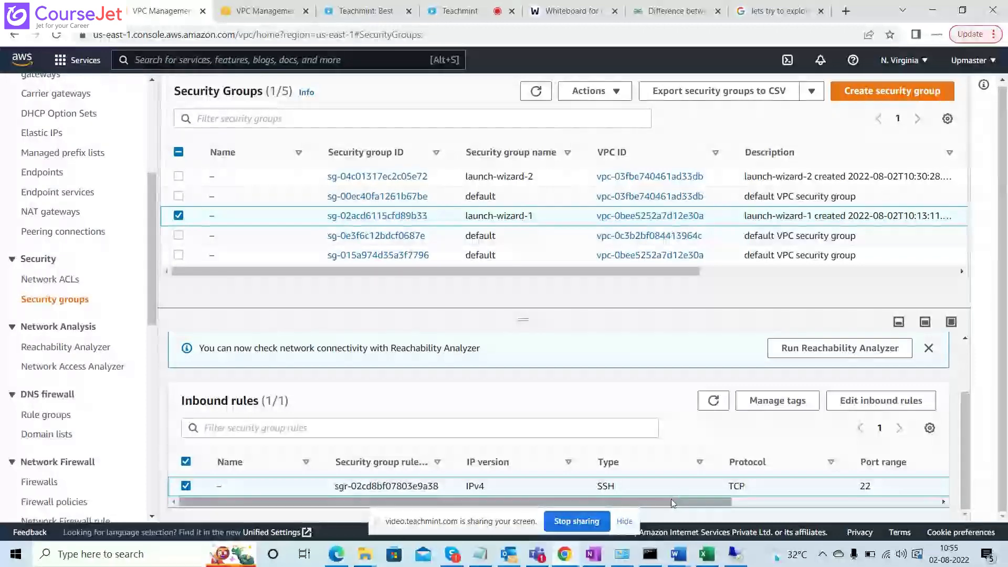
{"action": "left_click_drag", "start_coordinate": [673, 501], "coordinate": [808, 504]}
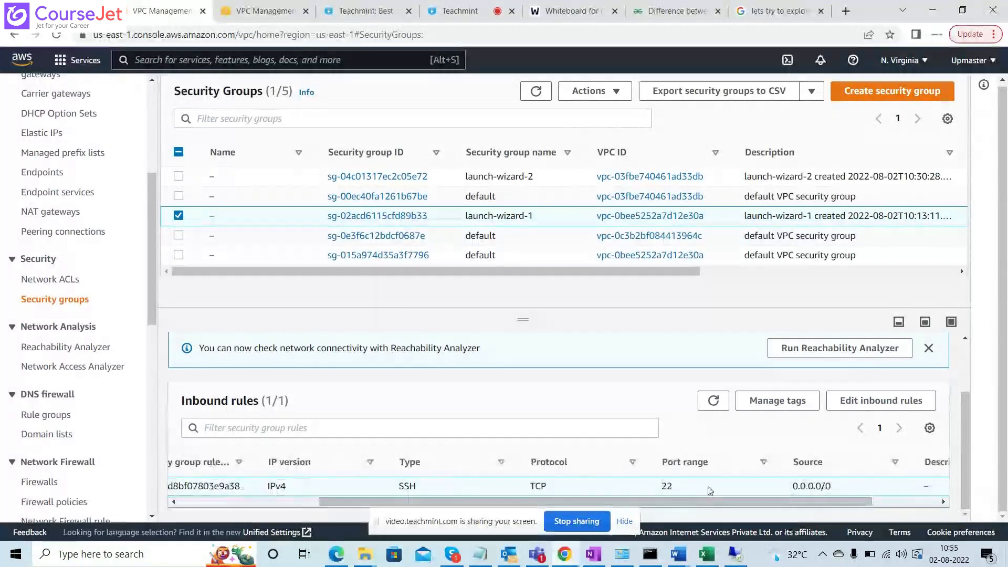
{"action": "left_click_drag", "start_coordinate": [709, 488], "coordinate": [231, 486]}
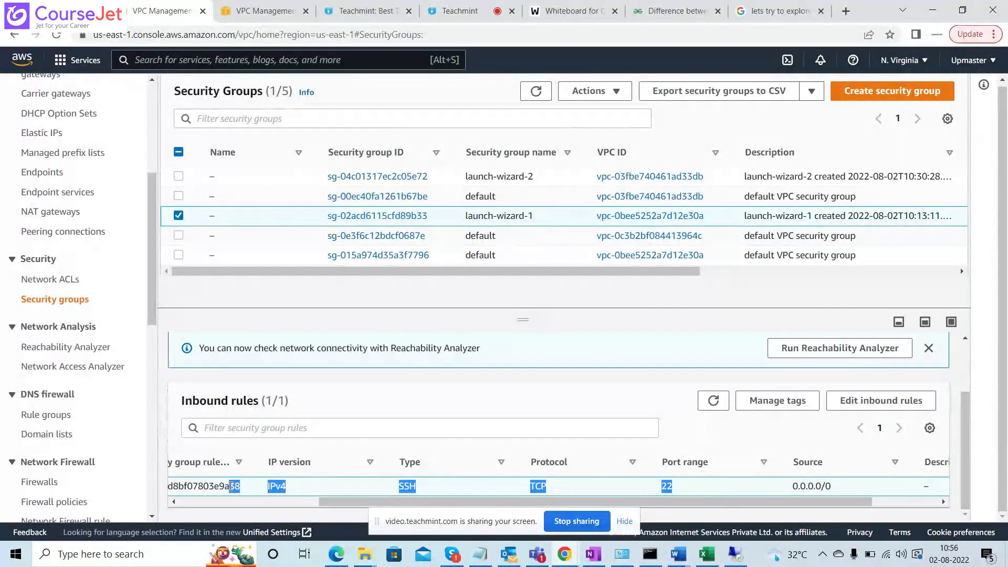
{"action": "key", "text": "alt+Tab"}
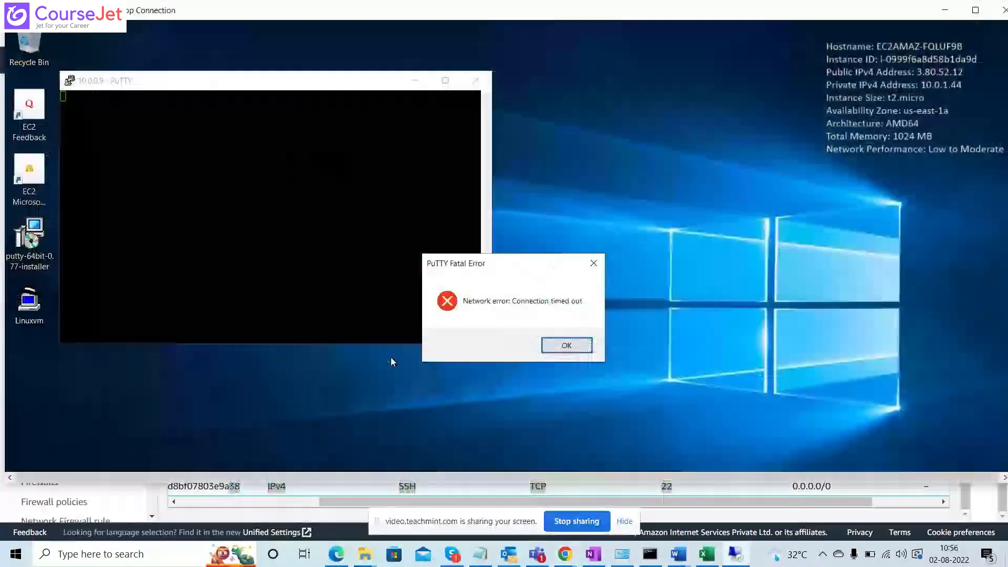
Step: Dismiss PuTTY's connection timed-out error and reopen Network ACLs in the AWS console
{"action": "left_click", "coordinate": [588, 346]}
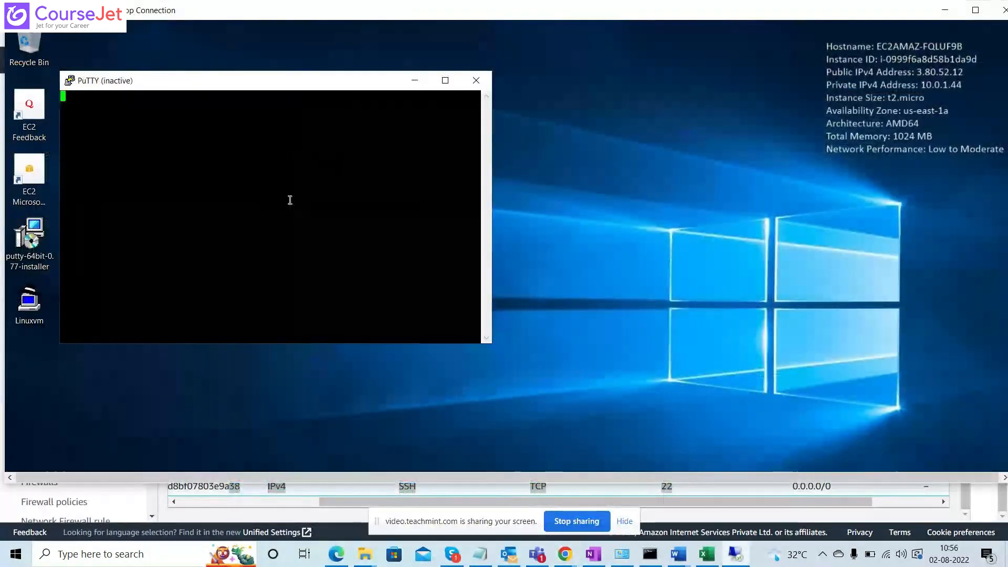
{"action": "key", "text": "alt+Tab"}
{"action": "left_click", "coordinate": [313, 185]}
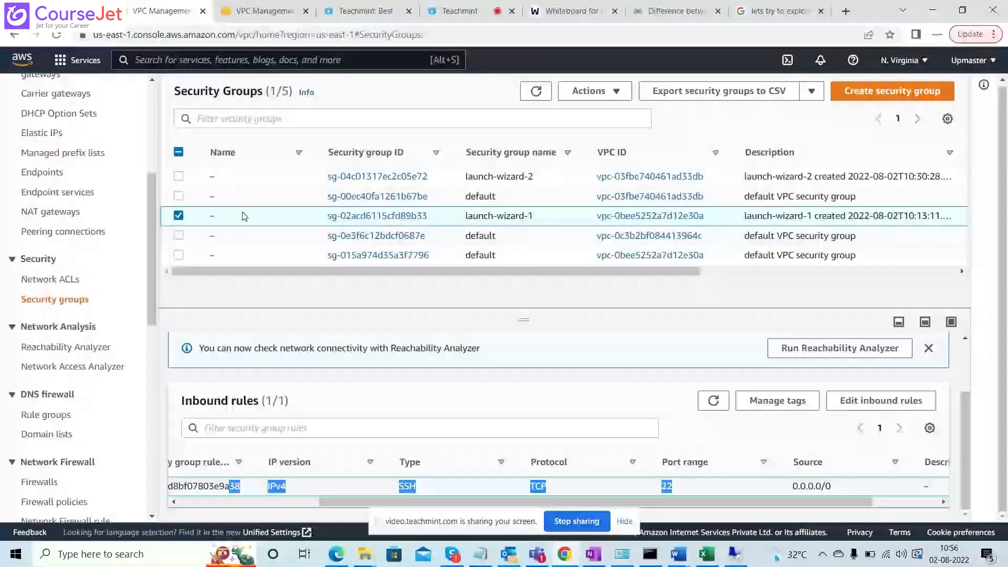
{"action": "left_click", "coordinate": [68, 279]}
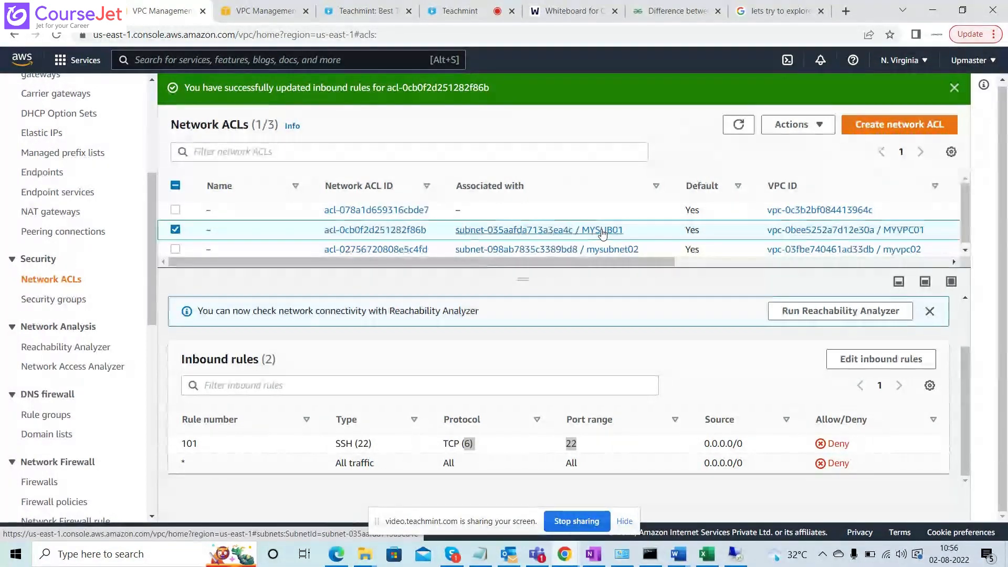
{"action": "left_click", "coordinate": [482, 447]}
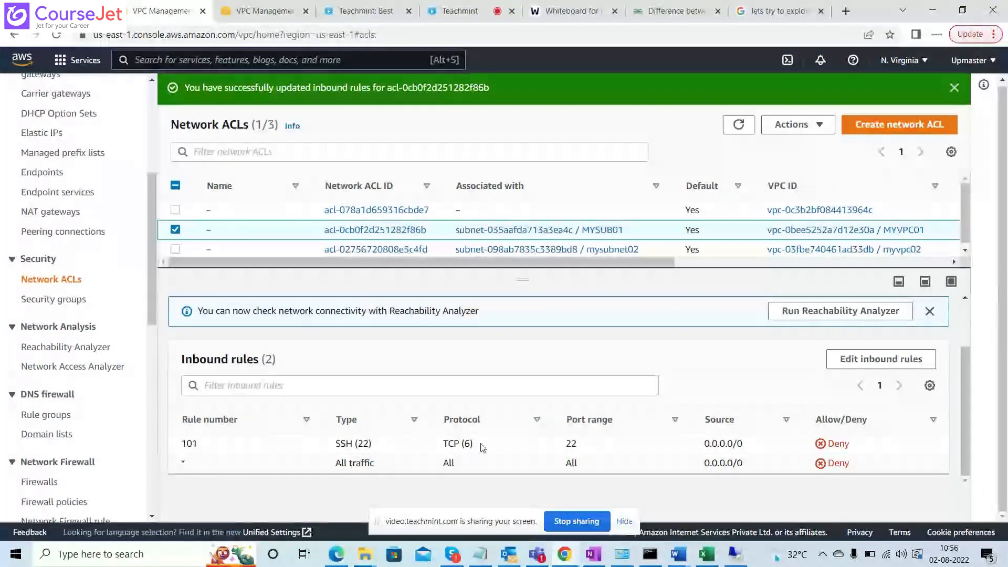
{"action": "left_click_drag", "start_coordinate": [479, 448], "coordinate": [442, 447]}
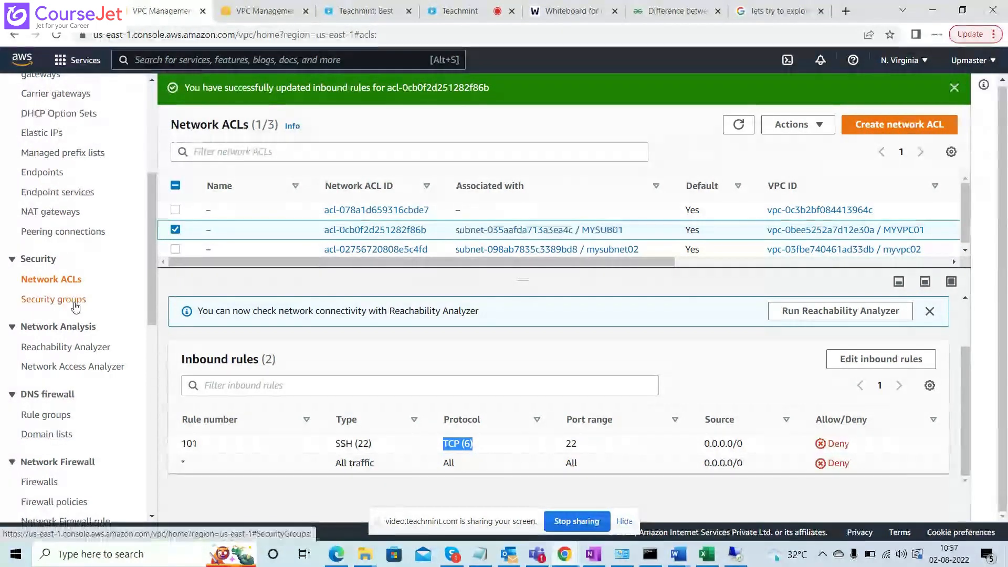
{"action": "left_click", "coordinate": [75, 305]}
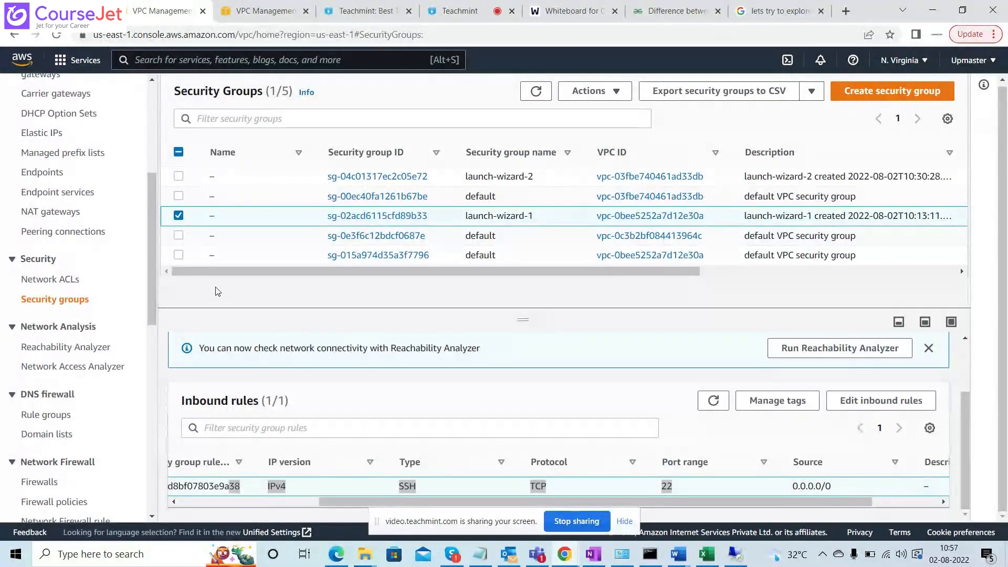
{"action": "left_click", "coordinate": [66, 281]}
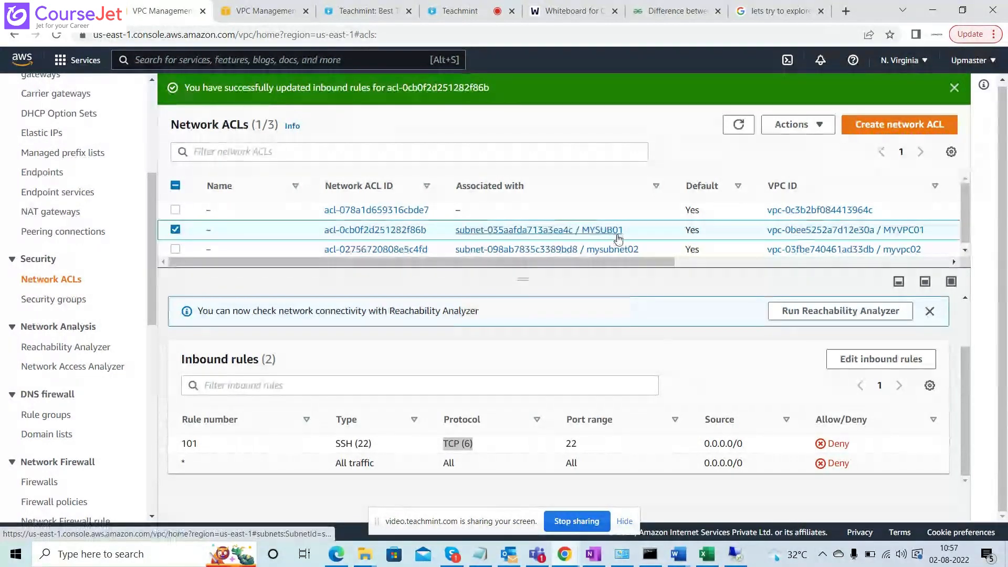
{"action": "left_click", "coordinate": [898, 359]}
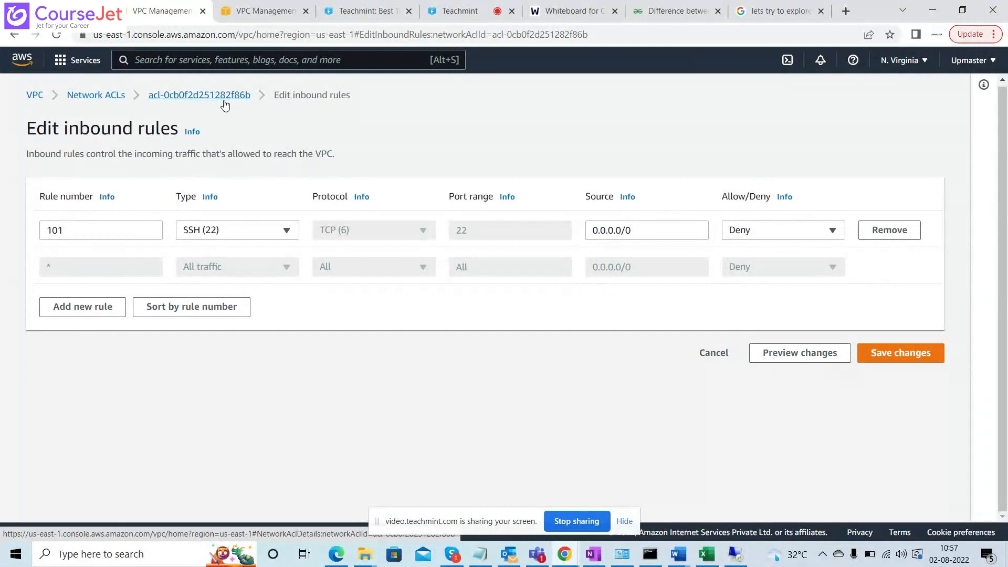
{"action": "left_click_drag", "start_coordinate": [653, 230], "coordinate": [574, 232]}
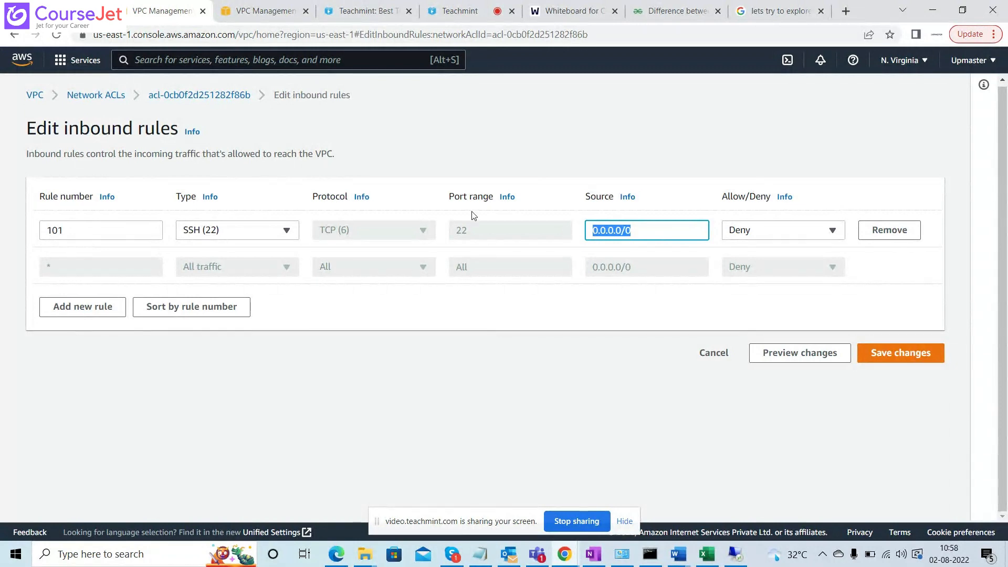
{"action": "left_click", "coordinate": [208, 99]}
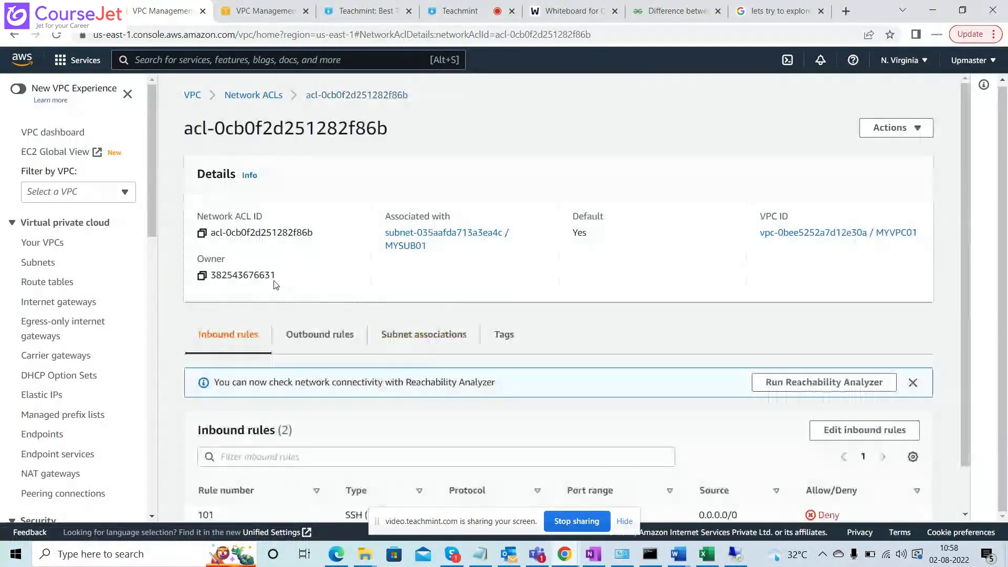
{"action": "left_click_drag", "start_coordinate": [152, 228], "coordinate": [152, 349]}
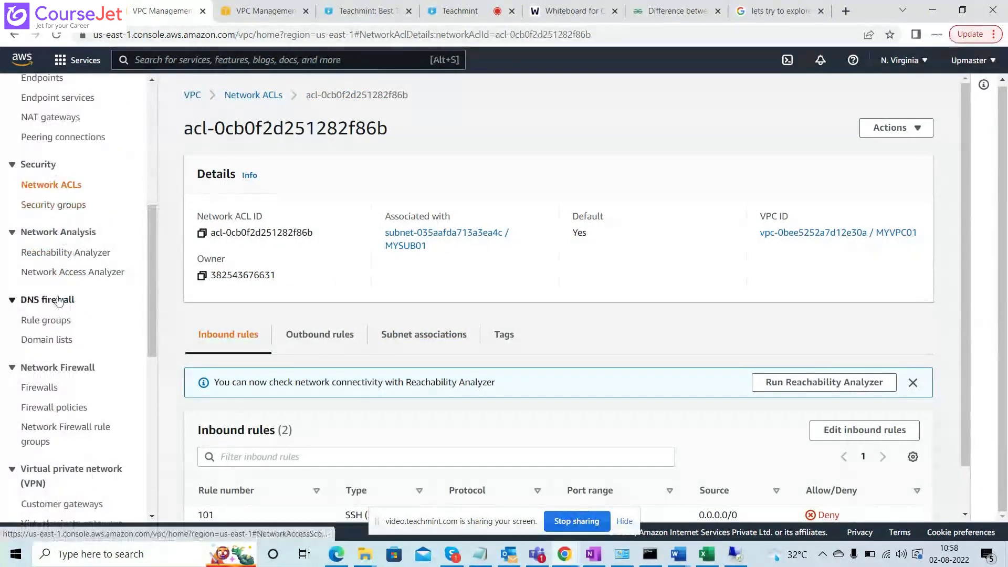
{"action": "left_click", "coordinate": [66, 187]}
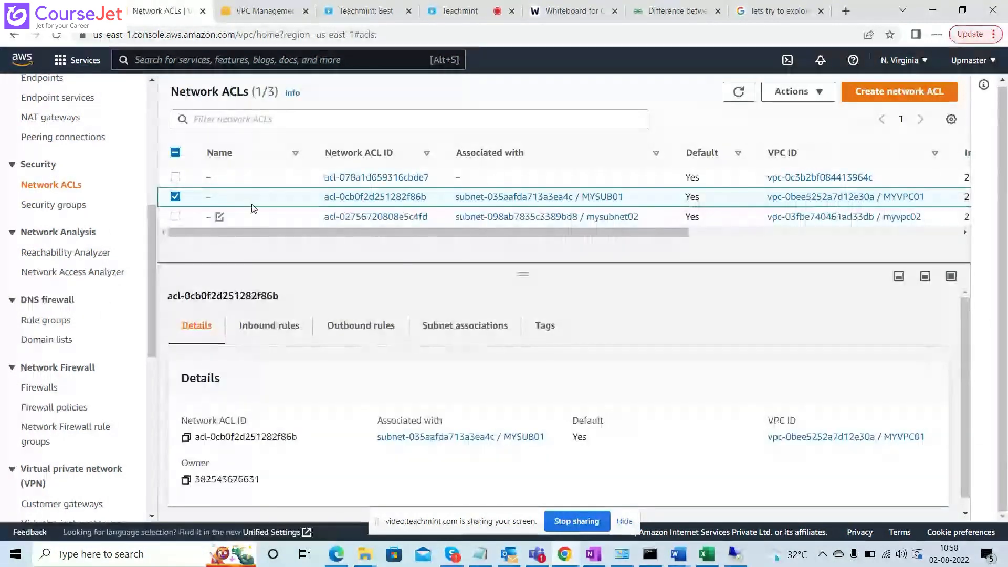
Step: Select the mysubnet02 network ACL and add a new row in its inbound rule editor
{"action": "left_click", "coordinate": [175, 197]}
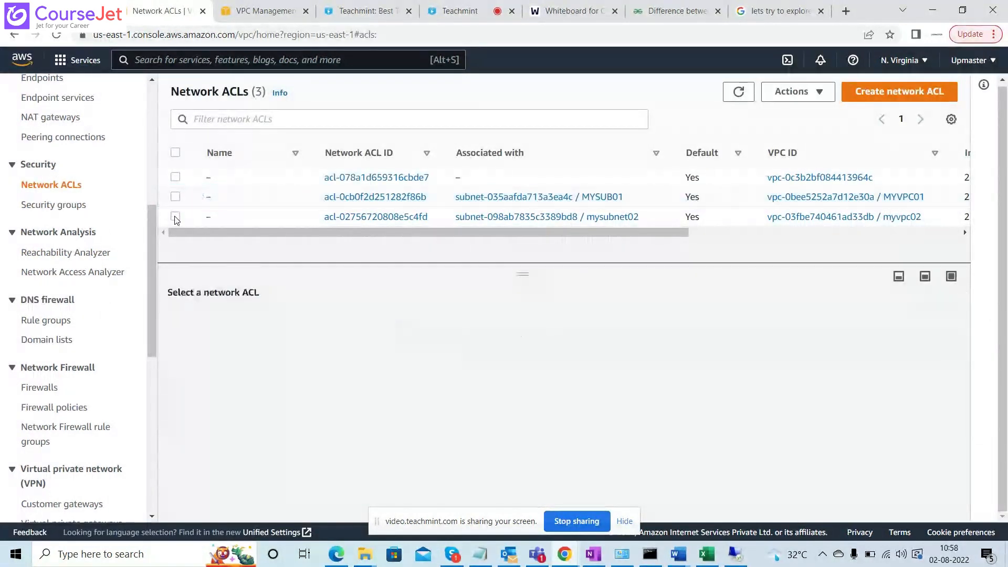
{"action": "left_click", "coordinate": [175, 216]}
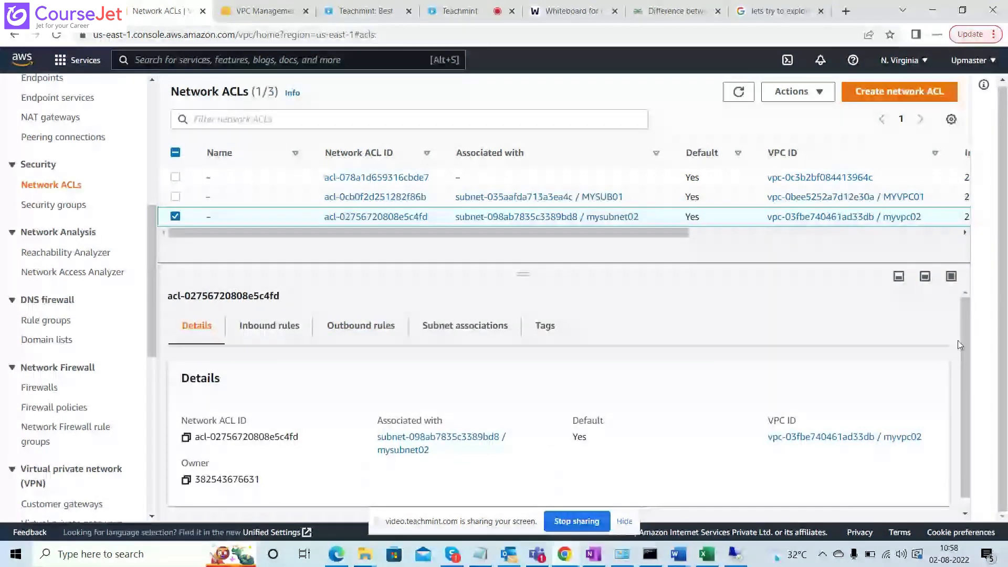
{"action": "scroll", "coordinate": [603, 337], "scroll_direction": "down", "scroll_amount": 1}
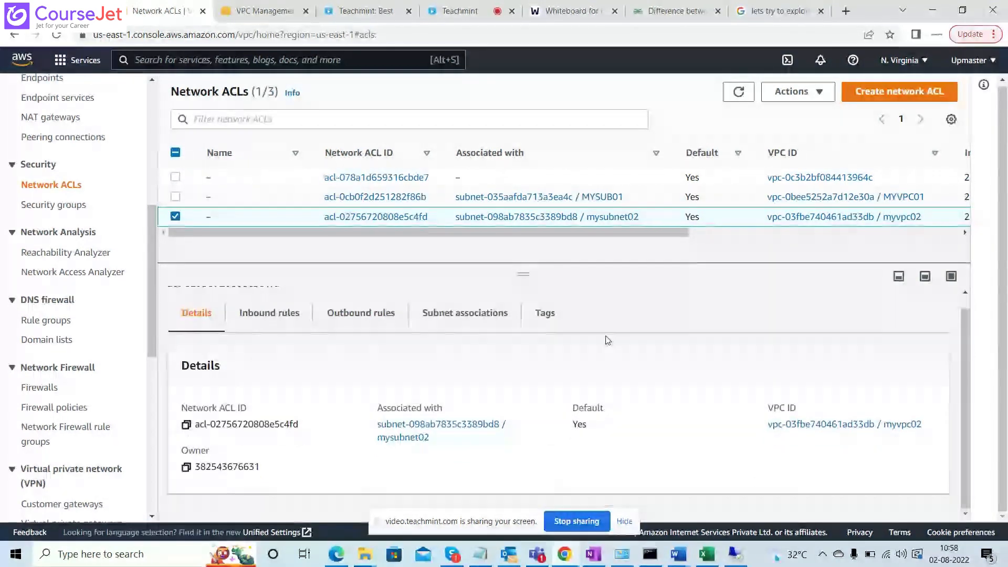
{"action": "left_click", "coordinate": [263, 315]}
{"action": "left_click", "coordinate": [872, 421]}
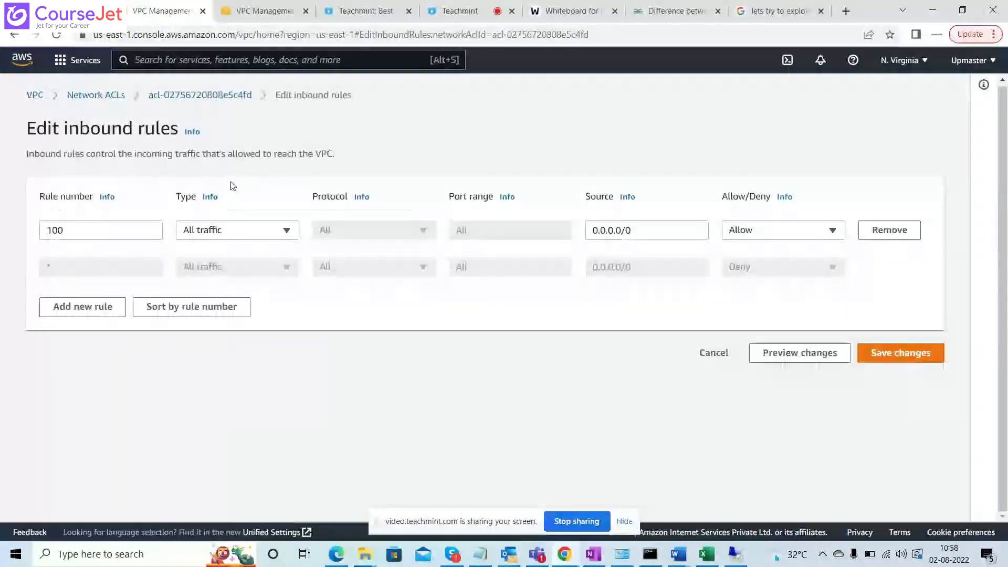
{"action": "left_click", "coordinate": [75, 305]}
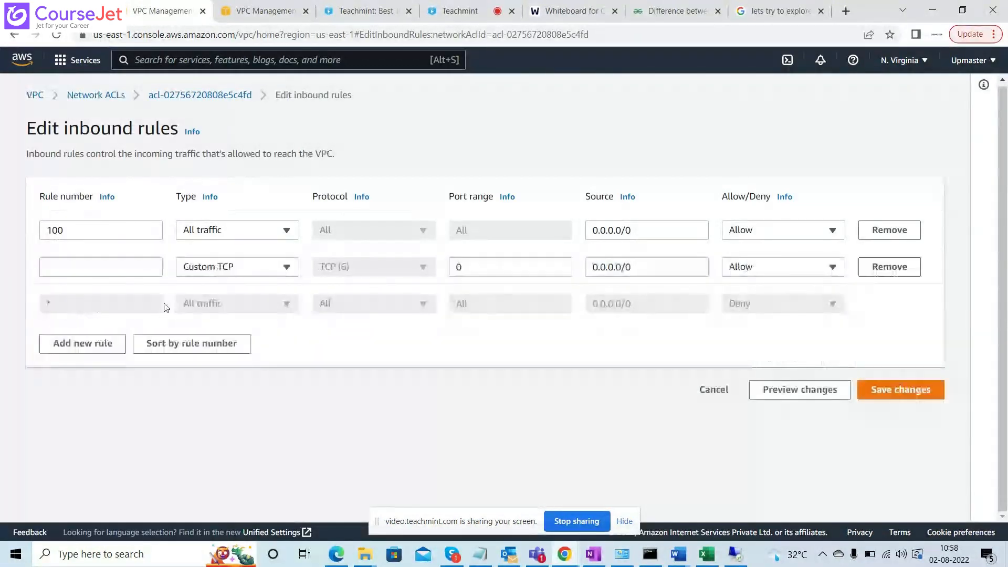
Step: Number the new inbound rule 1 and set its type to Custom TCP
{"action": "left_click", "coordinate": [107, 267]}
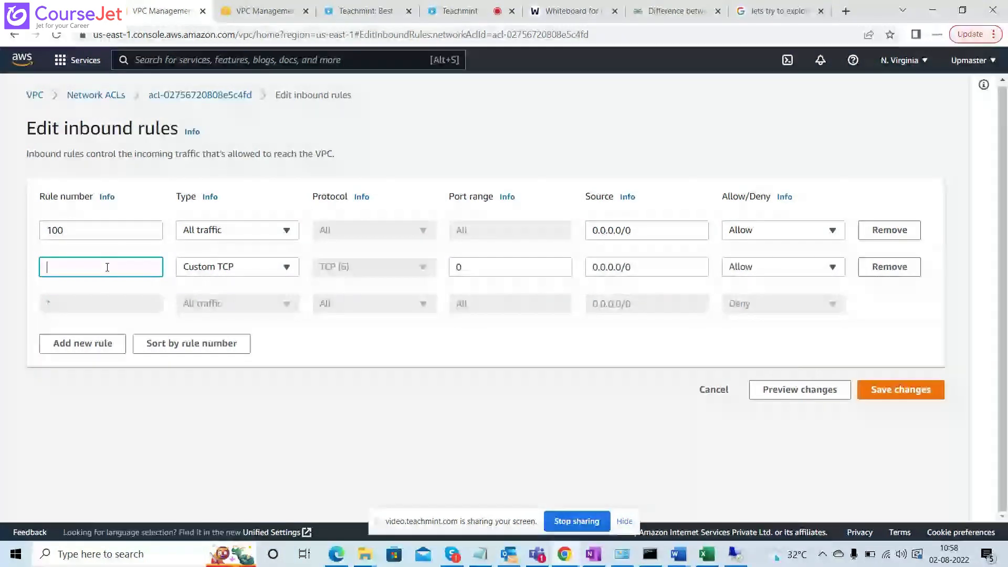
{"action": "type", "text": "1"}
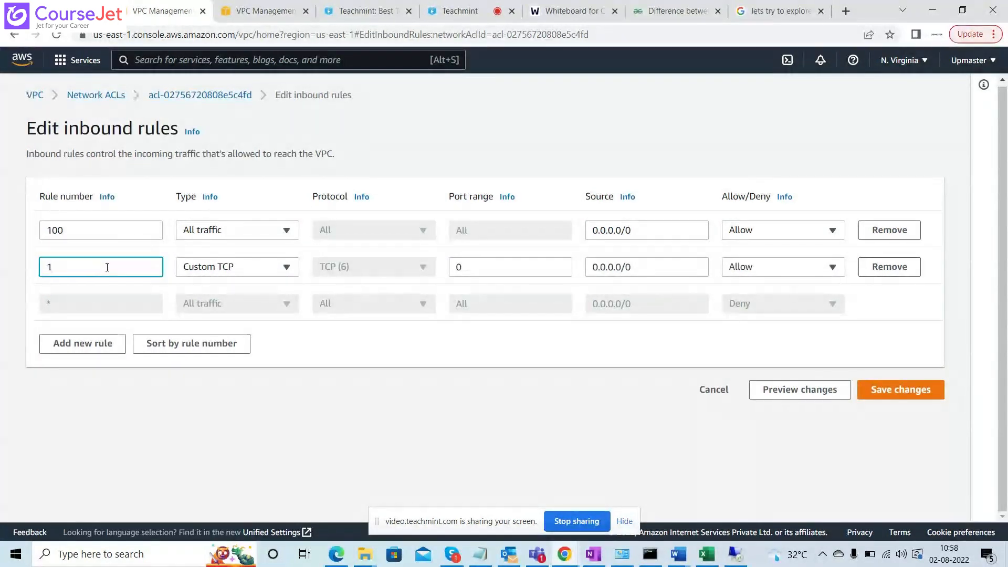
{"action": "left_click", "coordinate": [297, 271]}
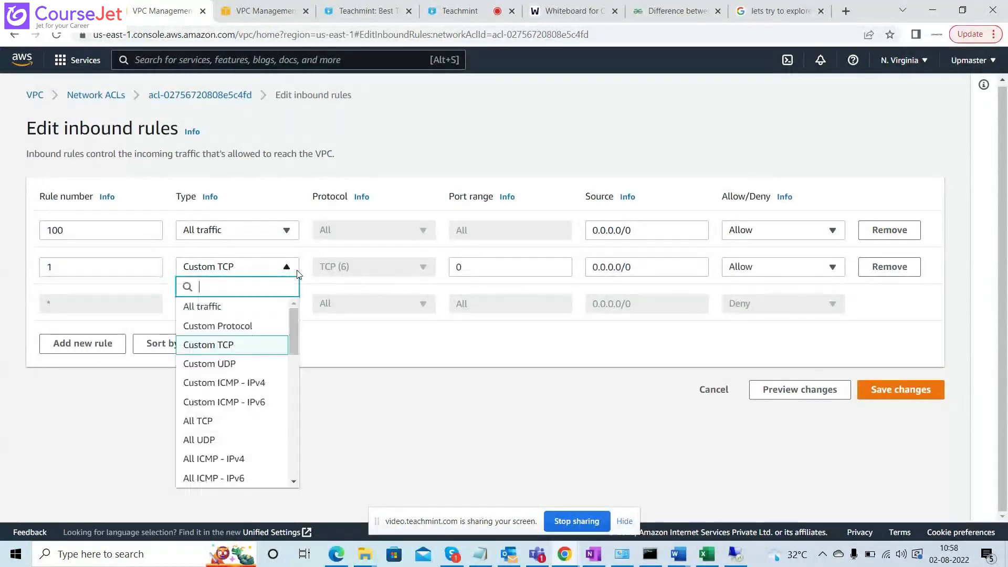
{"action": "left_click", "coordinate": [258, 306]}
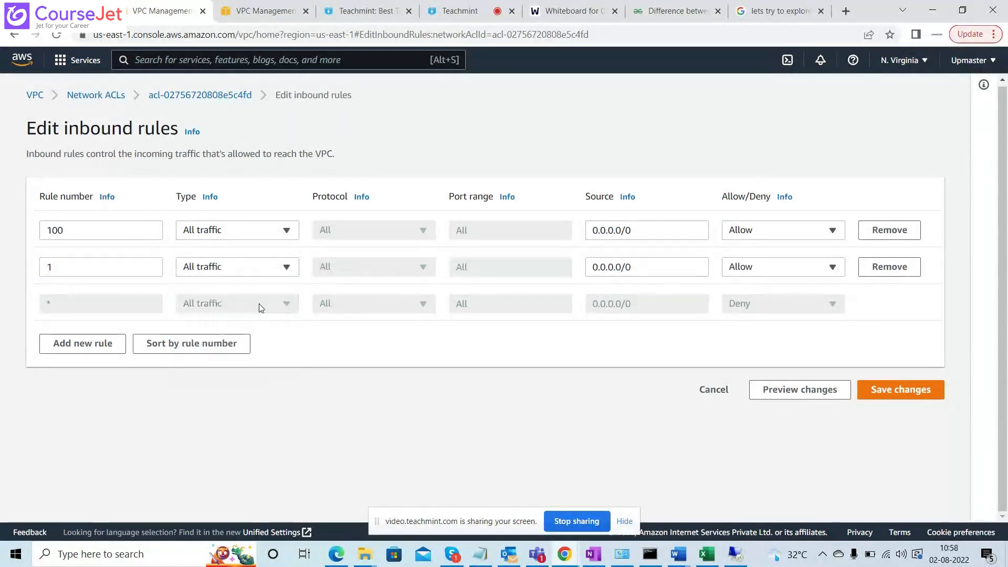
{"action": "left_click", "coordinate": [251, 264]}
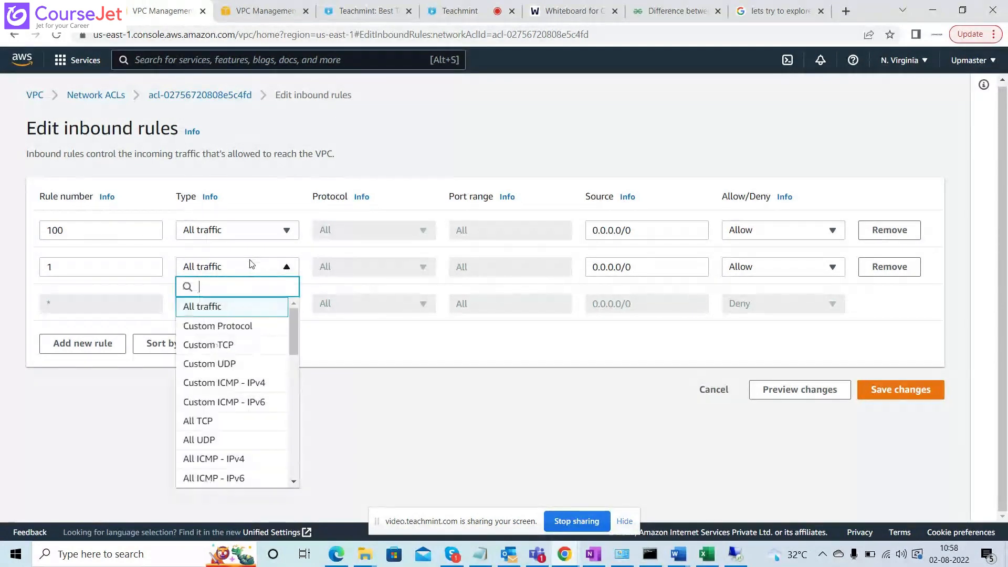
{"action": "left_click", "coordinate": [203, 418]}
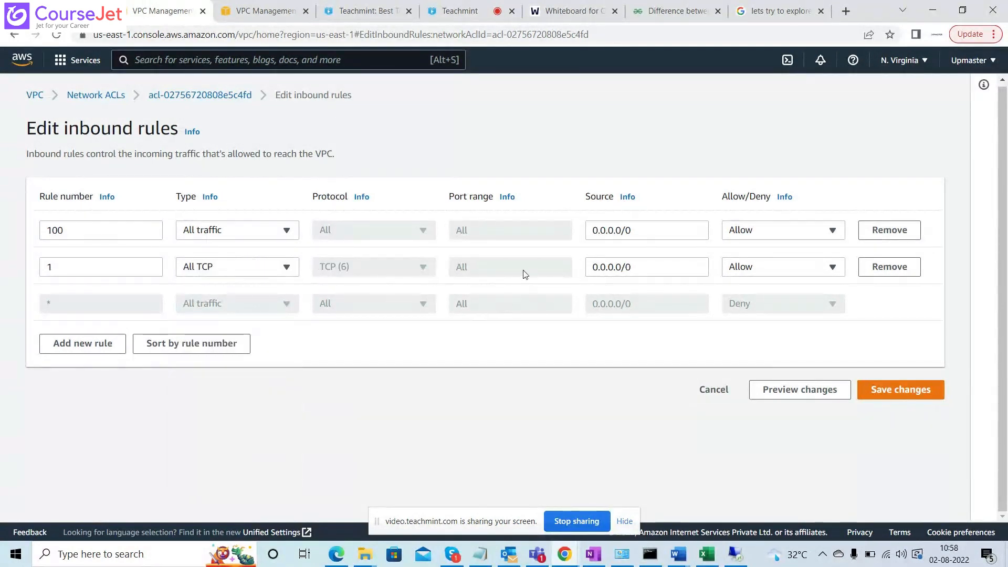
{"action": "left_click", "coordinate": [279, 268]}
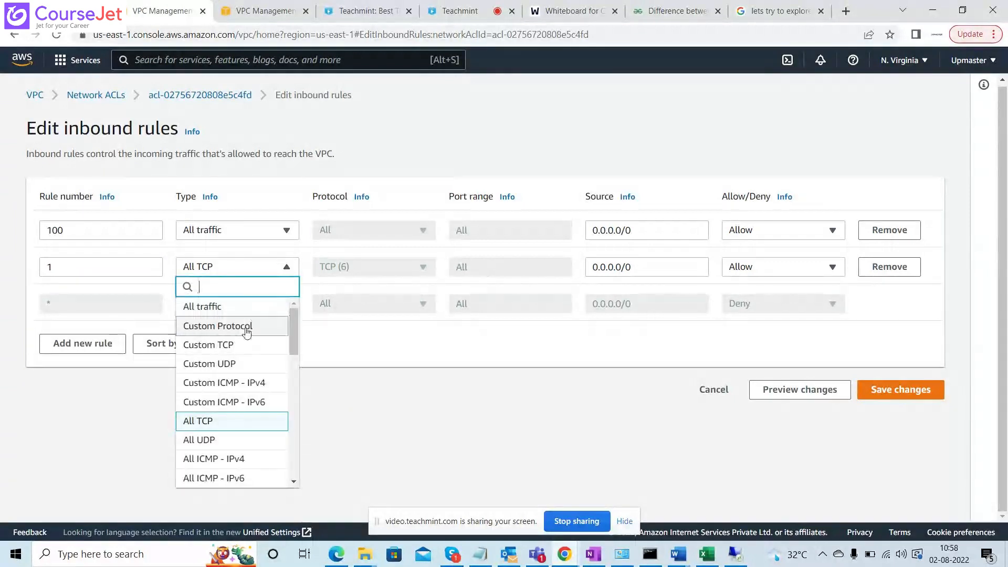
{"action": "left_click", "coordinate": [234, 349]}
Step: Give rule 1 port range 3389, set it to Deny, and save the inbound rules
{"action": "double_click", "coordinate": [498, 267]}
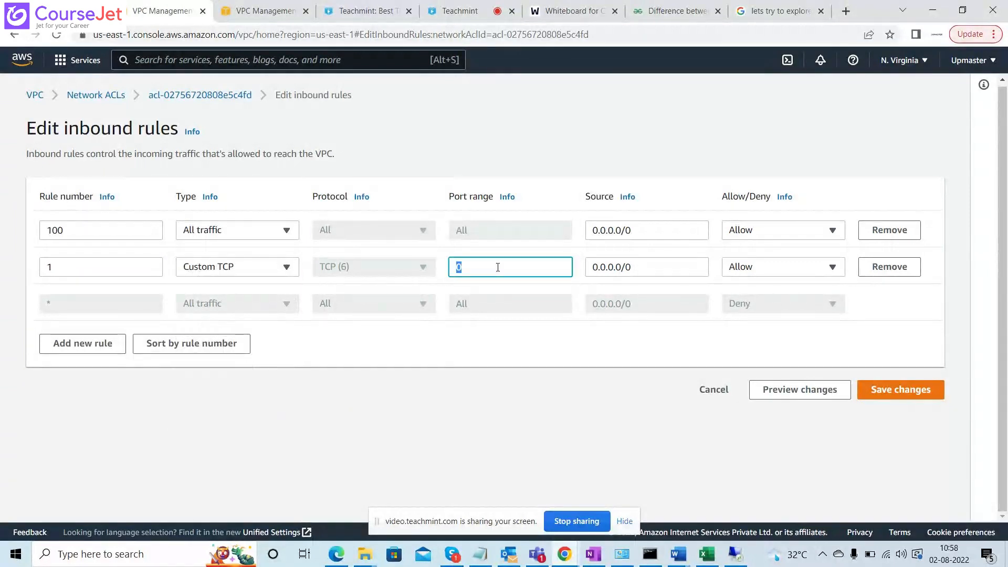
{"action": "type", "text": "229"}
{"action": "key", "text": "BackSpace"}
{"action": "type", "text": "89"}
{"action": "key", "text": "BackSpace"}
{"action": "key", "text": "BackSpace"}
{"action": "key", "text": "BackSpace"}
{"action": "type", "text": "3389"}
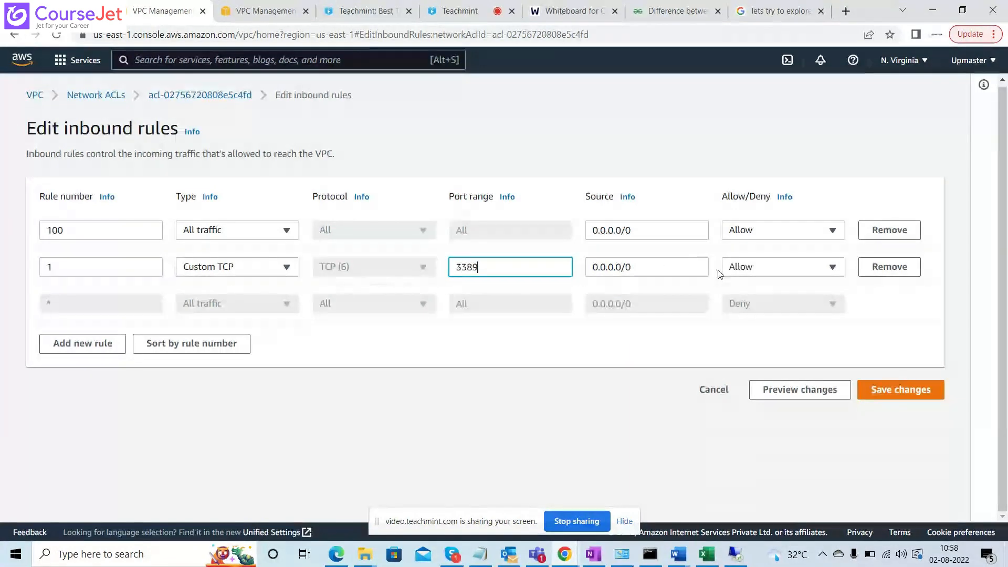
{"action": "left_click", "coordinate": [767, 272]}
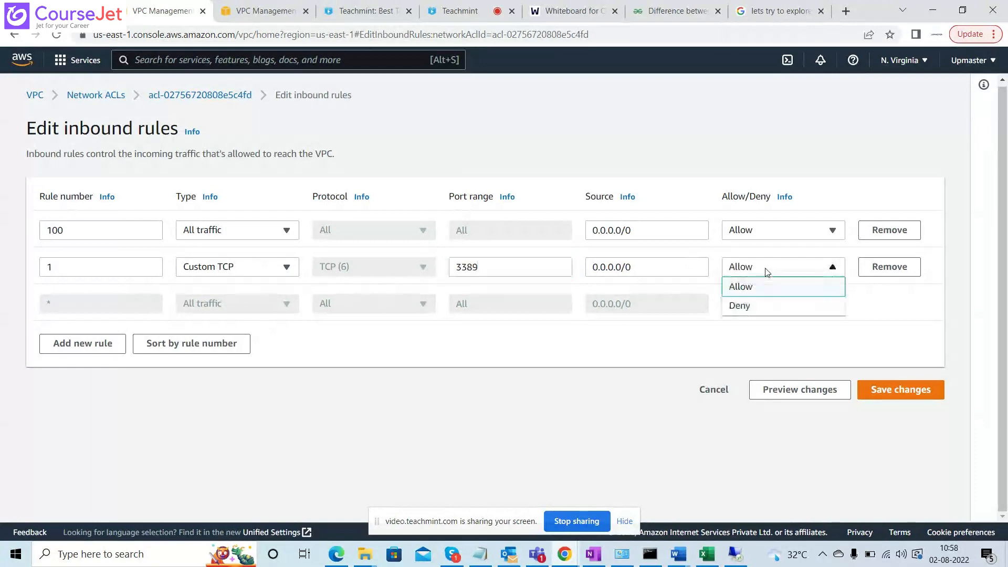
{"action": "left_click", "coordinate": [752, 306]}
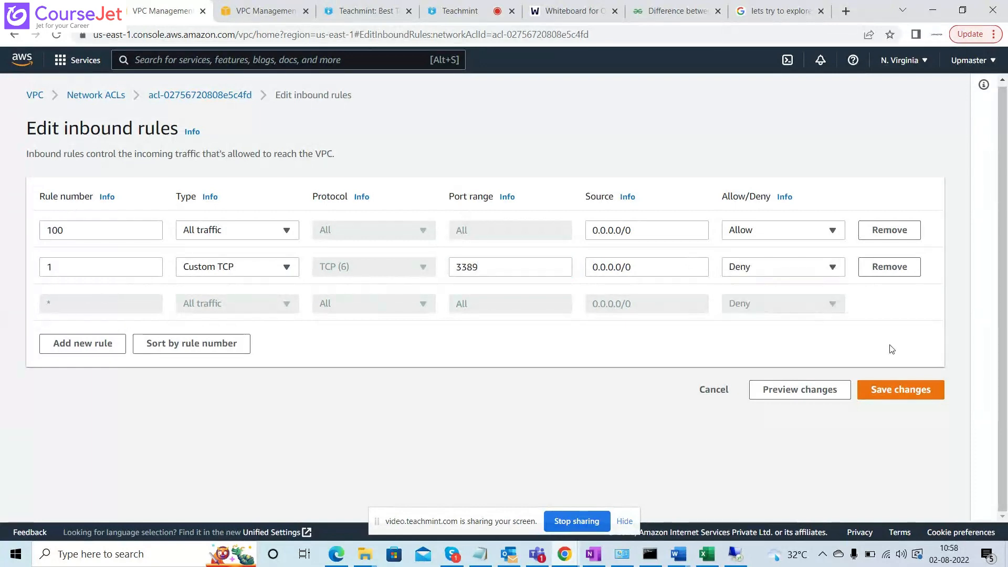
{"action": "left_click", "coordinate": [891, 388]}
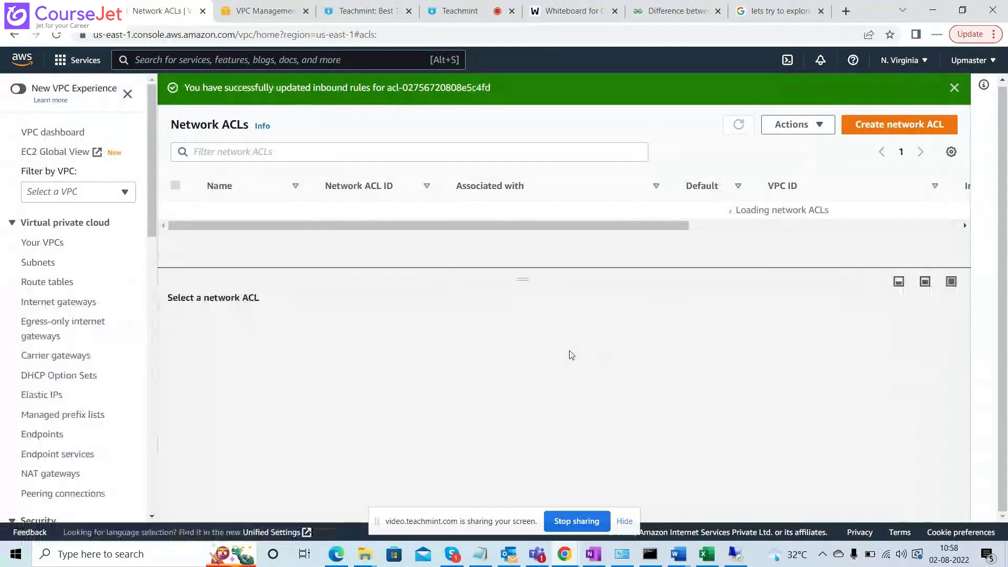
Step: Close the remote desktop, relaunch the 3.80.52.12 RDP file, and dismiss the can't-connect error
{"action": "left_click", "coordinate": [737, 556]}
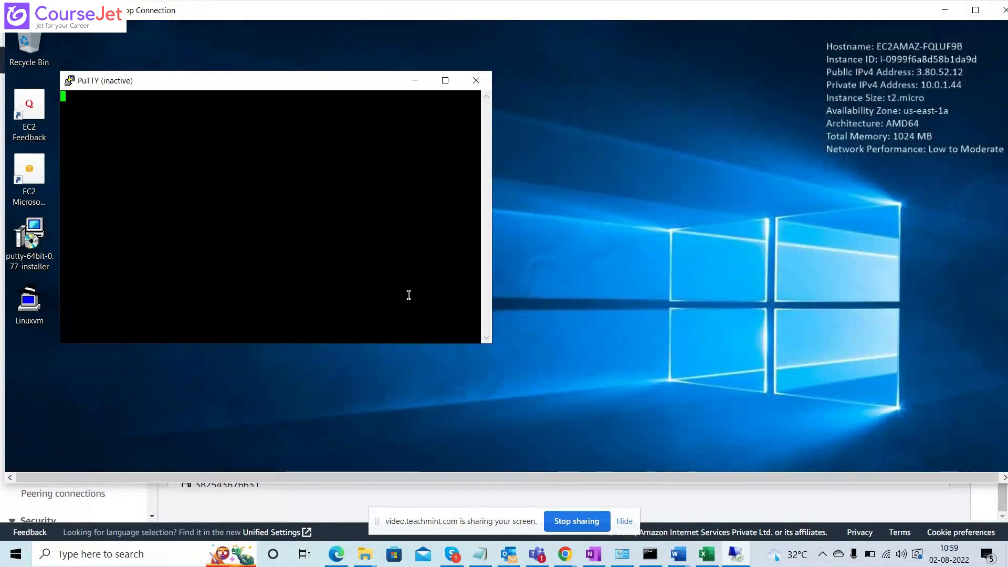
{"action": "left_click", "coordinate": [992, 13]}
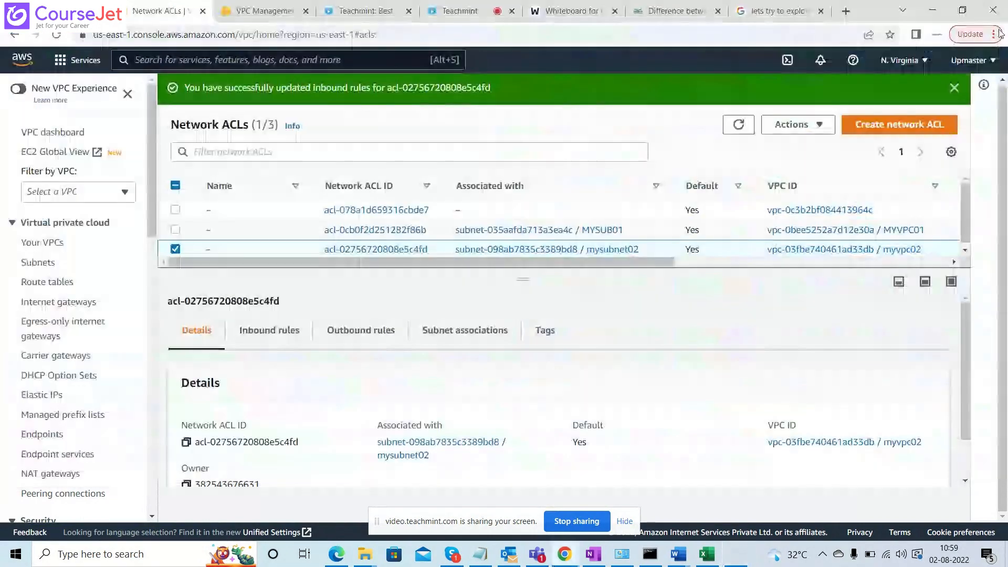
{"action": "mouse_move", "coordinate": [368, 554]}
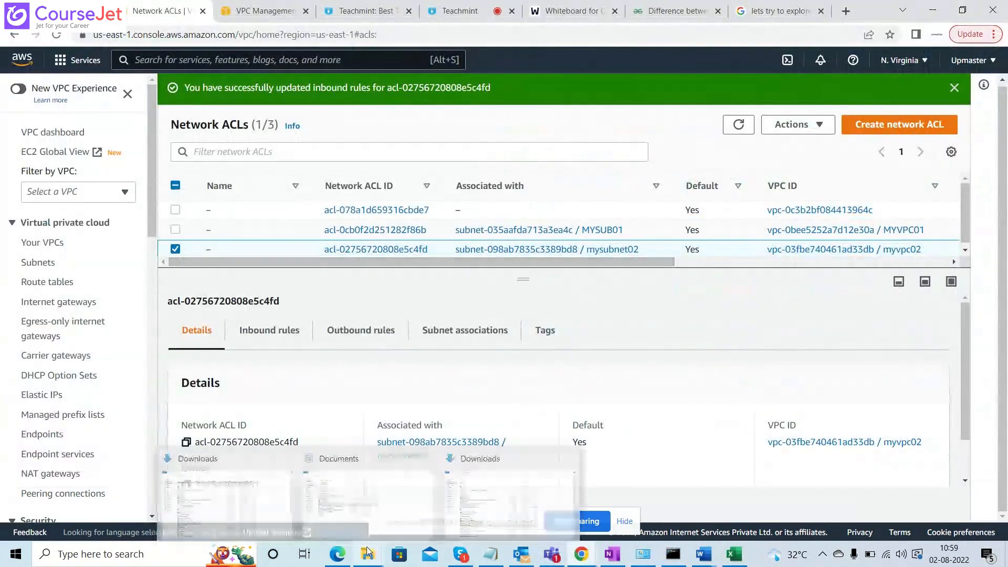
{"action": "left_click", "coordinate": [464, 487]}
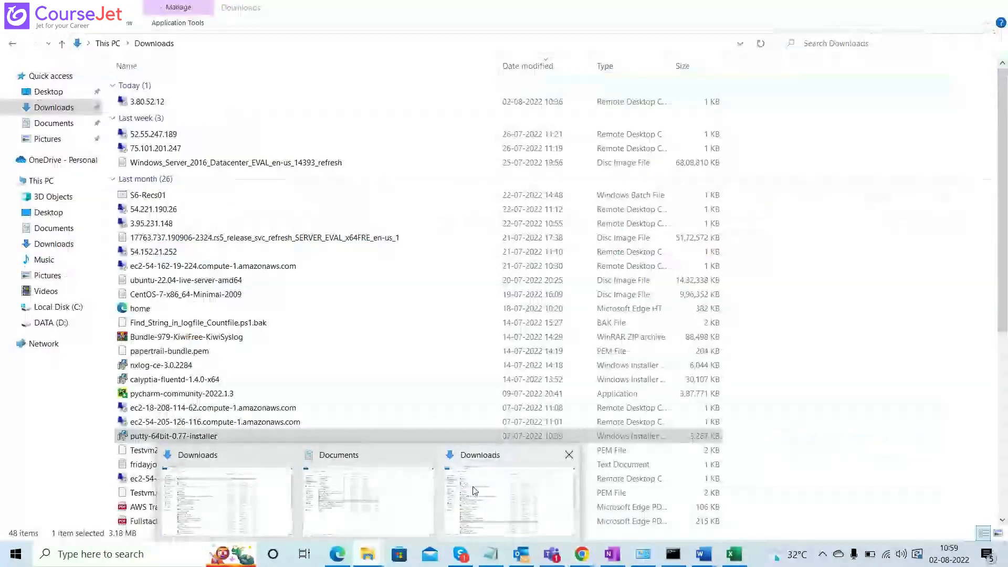
{"action": "left_click", "coordinate": [177, 105]}
{"action": "double_click", "coordinate": [177, 105]}
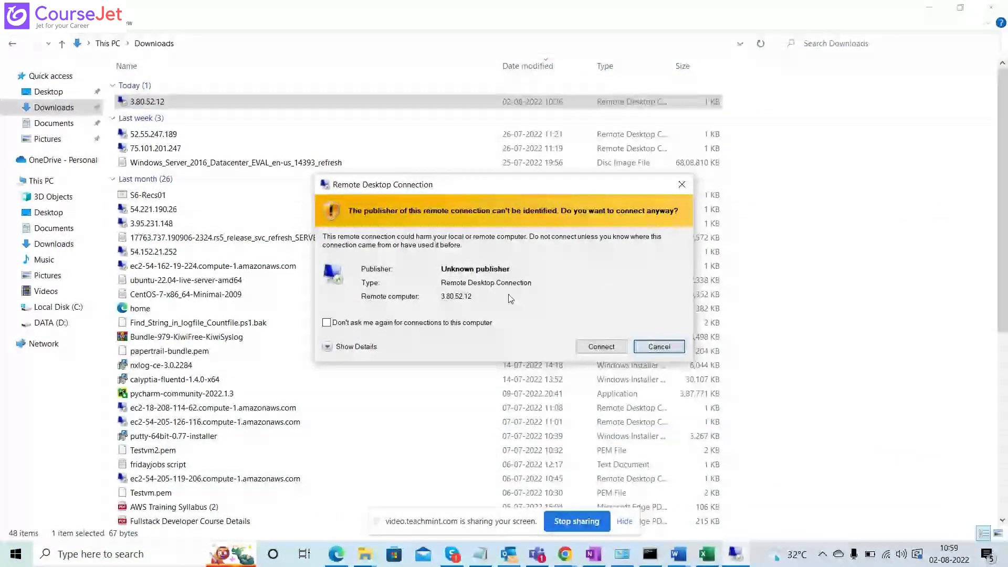
{"action": "left_click", "coordinate": [601, 347]}
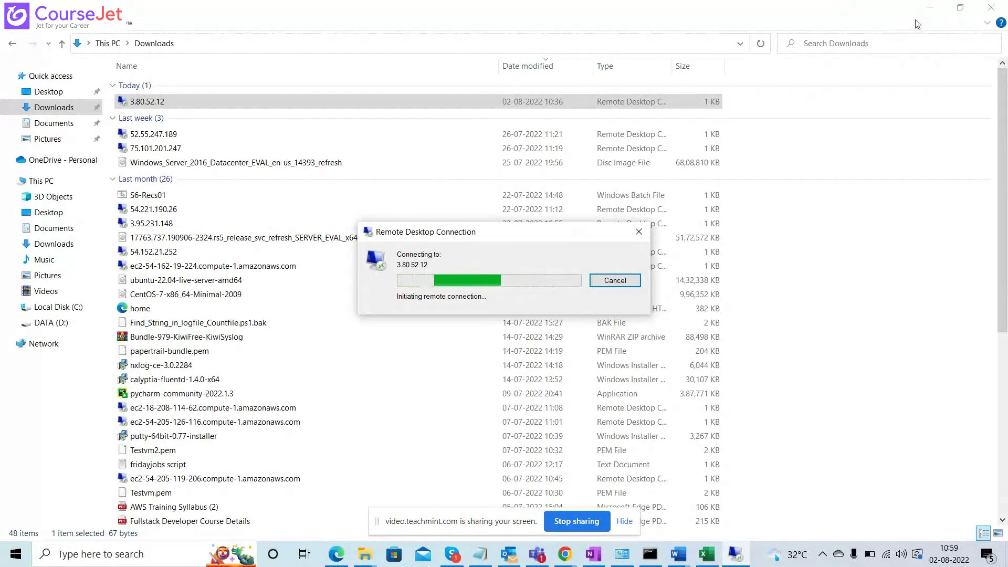
{"action": "left_click", "coordinate": [931, 8]}
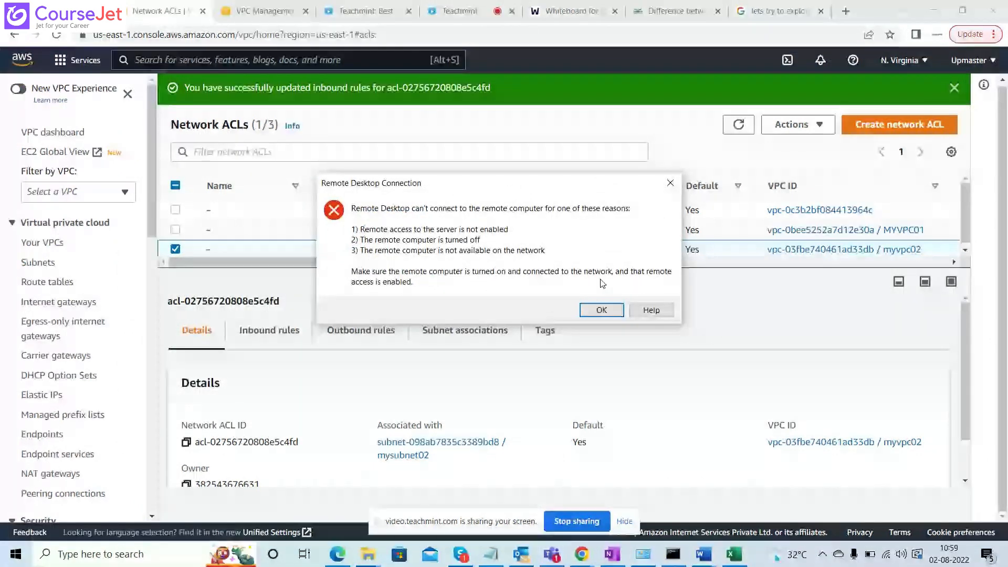
{"action": "left_click", "coordinate": [601, 311]}
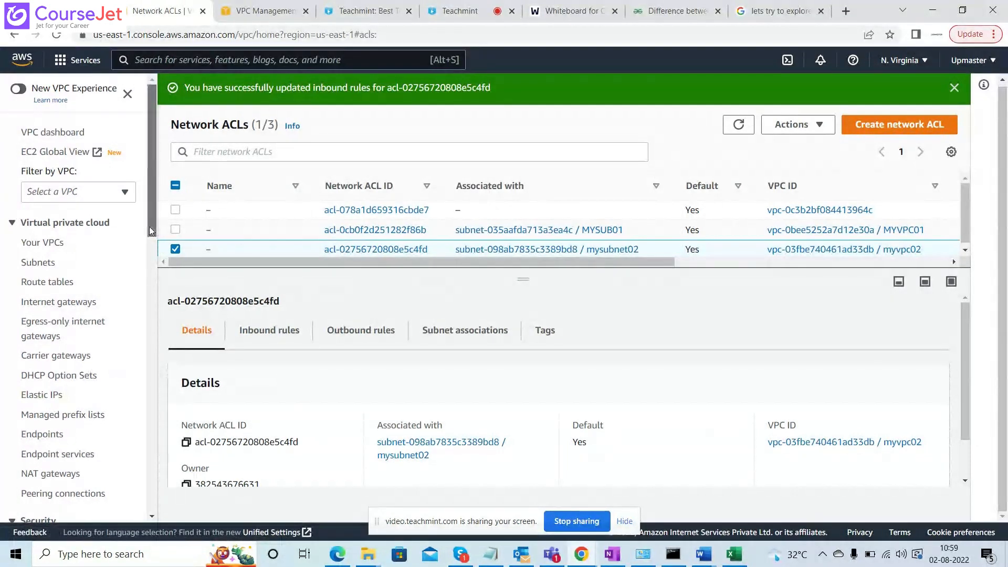
Step: Open mysubnet02 ACL's inbound rule editor and remove rule 1 denying RDP 3389, keeping rule 100
{"action": "left_click_drag", "start_coordinate": [149, 226], "coordinate": [149, 314]}
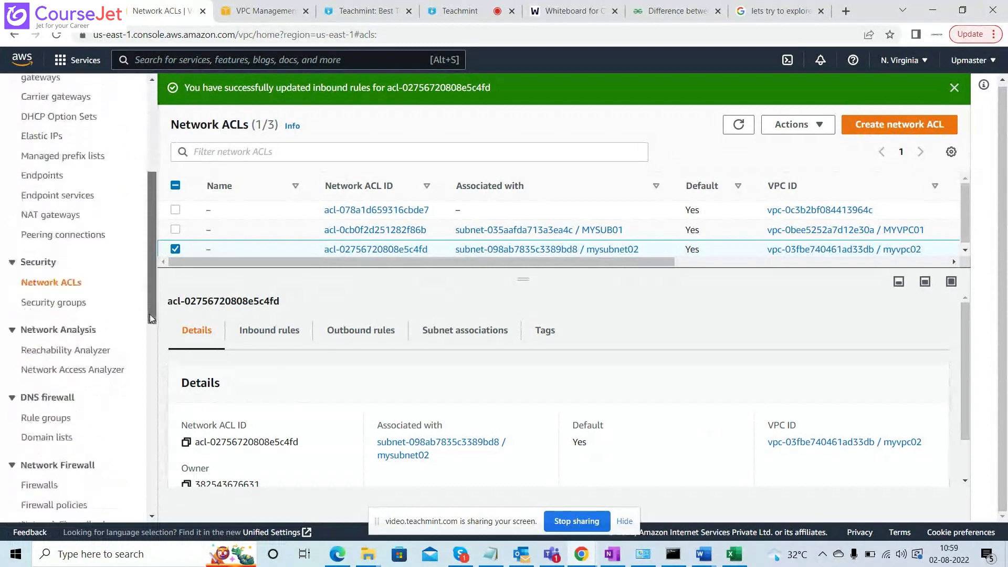
{"action": "left_click", "coordinate": [269, 332]}
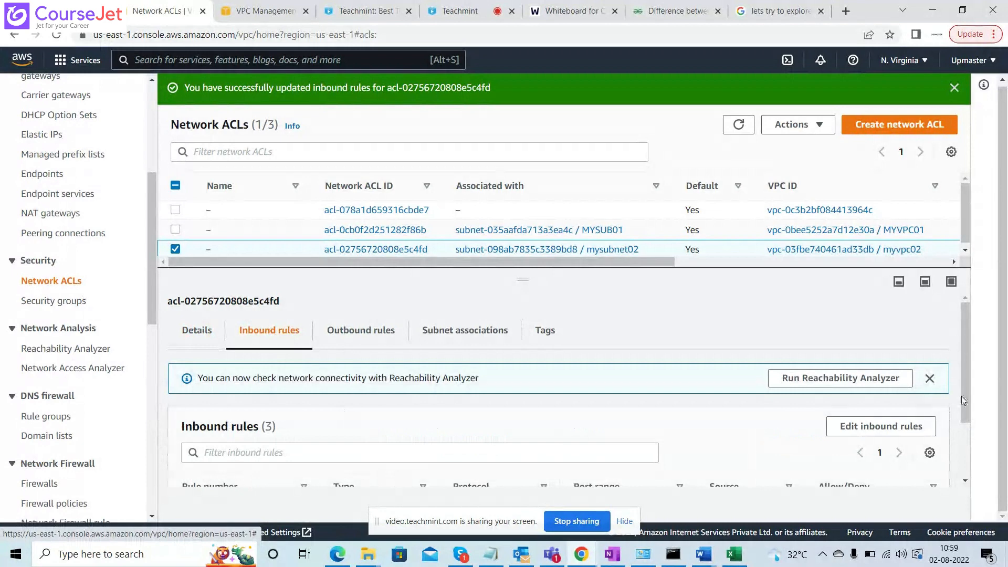
{"action": "scroll", "coordinate": [980, 390], "scroll_direction": "down", "scroll_amount": 2}
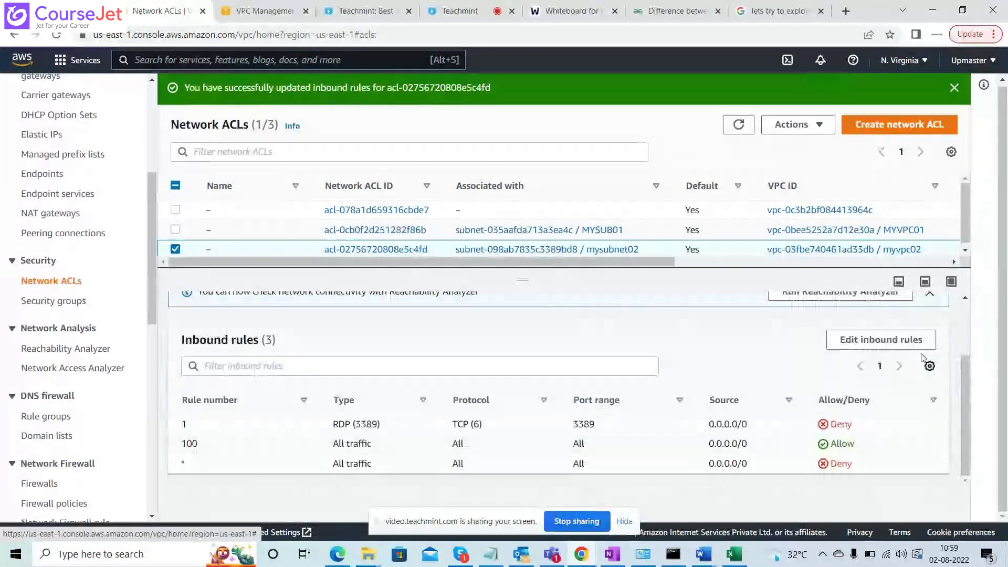
{"action": "left_click", "coordinate": [880, 341]}
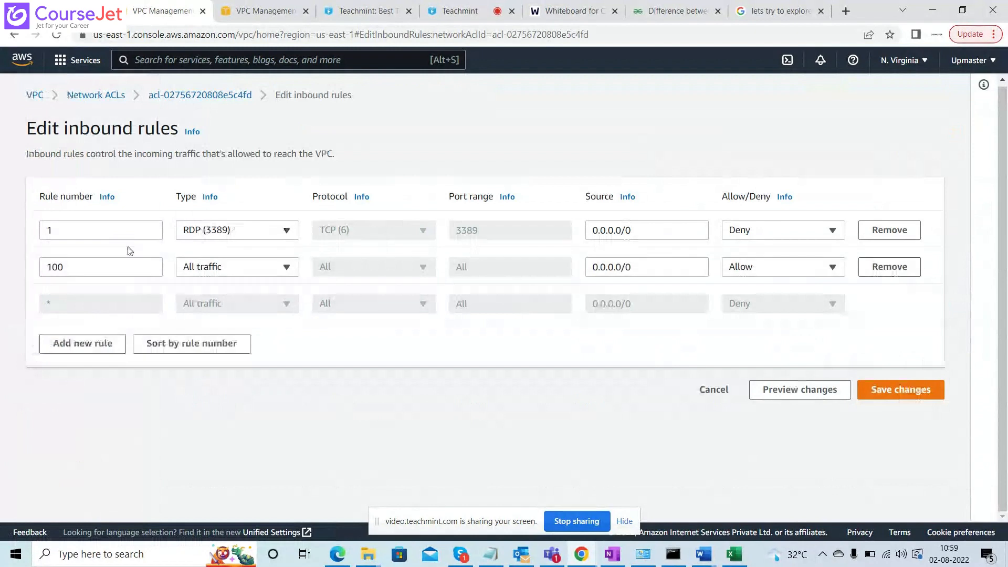
{"action": "left_click_drag", "start_coordinate": [64, 268], "coordinate": [36, 267]}
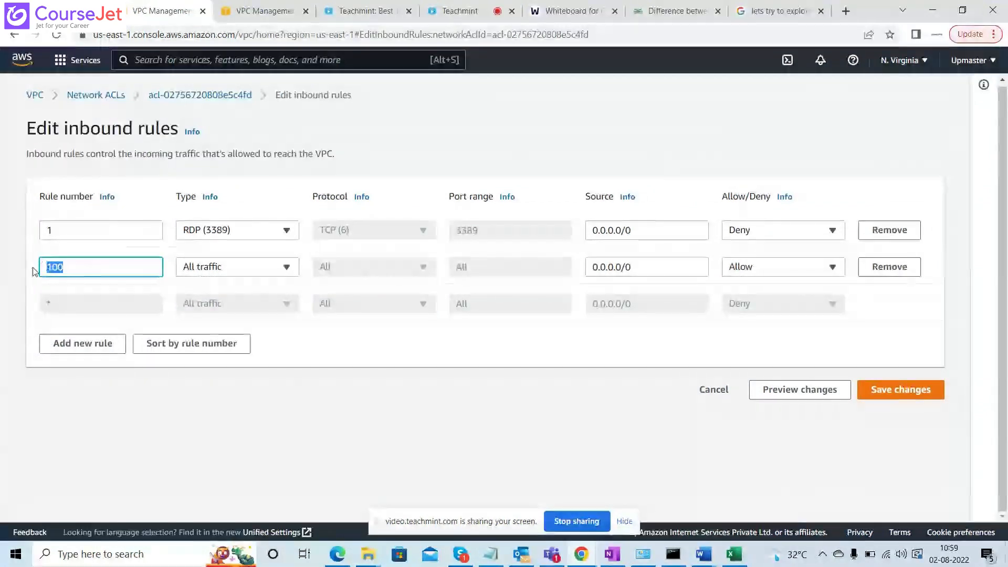
{"action": "left_click", "coordinate": [91, 231]}
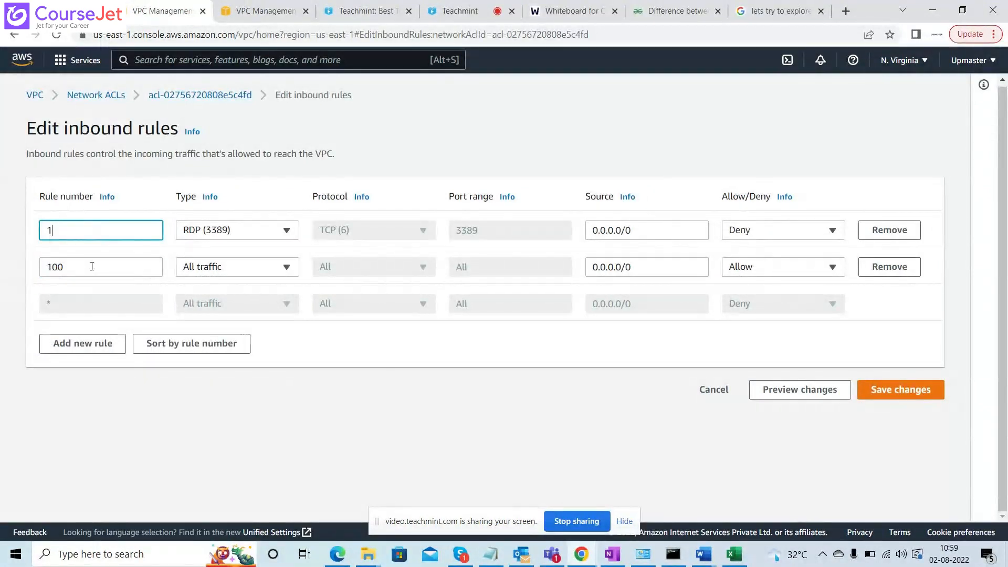
{"action": "left_click_drag", "start_coordinate": [92, 267], "coordinate": [22, 268]}
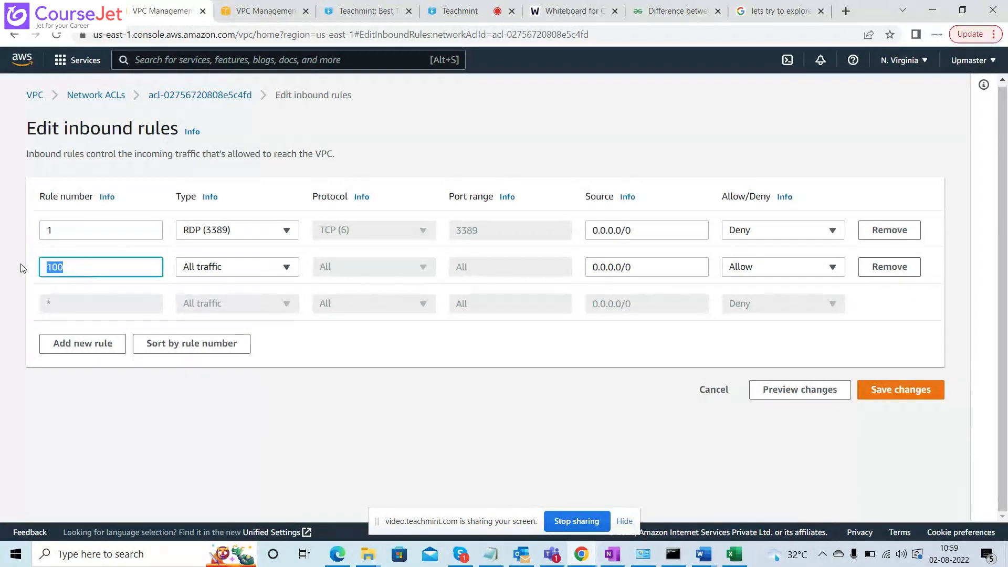
{"action": "left_click_drag", "start_coordinate": [51, 231], "coordinate": [12, 232]}
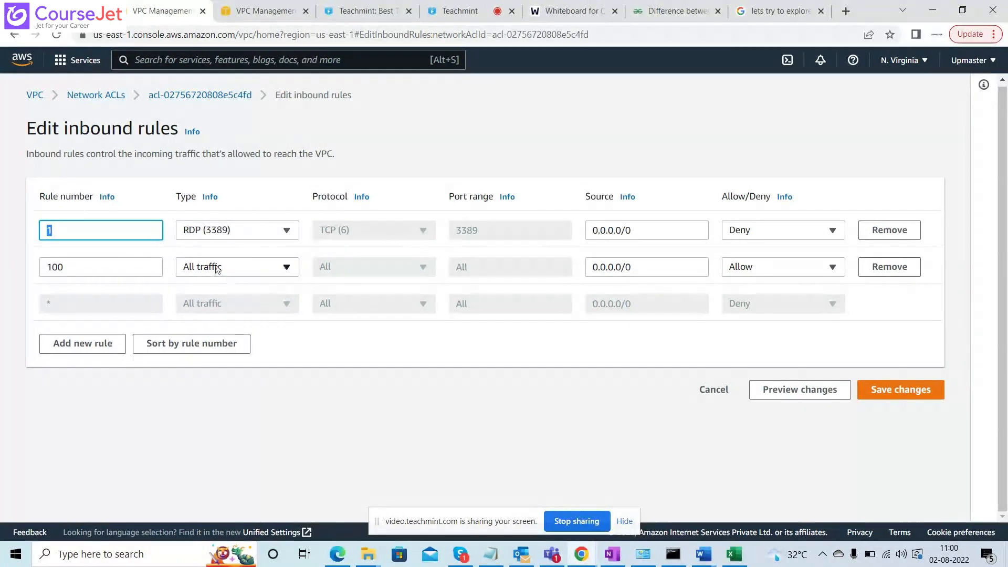
{"action": "left_click", "coordinate": [128, 230]}
{"action": "left_click", "coordinate": [864, 230]}
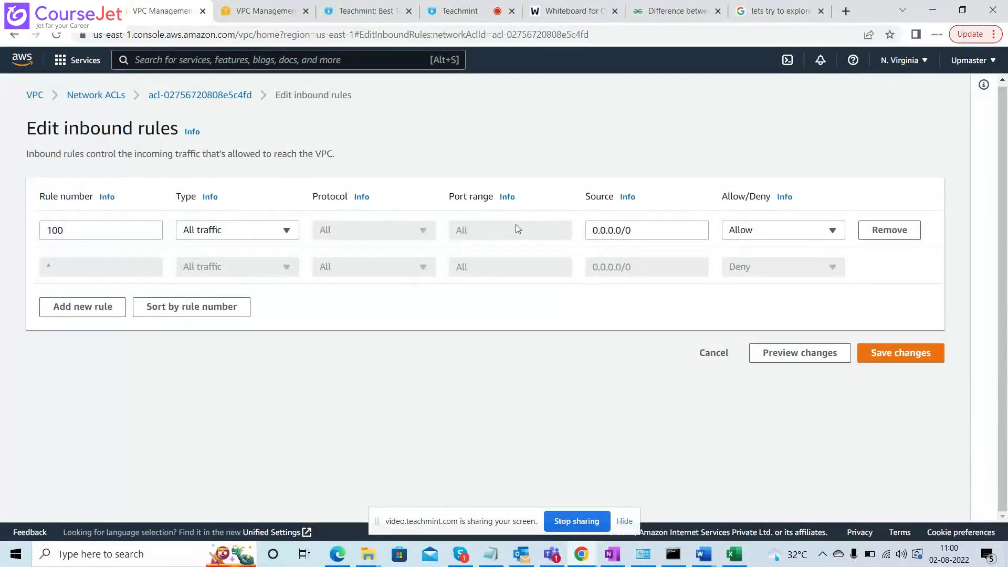
Step: Go back to Network ACLs, clear the mysubnet02 and MYSUB01 selections, and open Route tables
{"action": "left_click", "coordinate": [99, 97]}
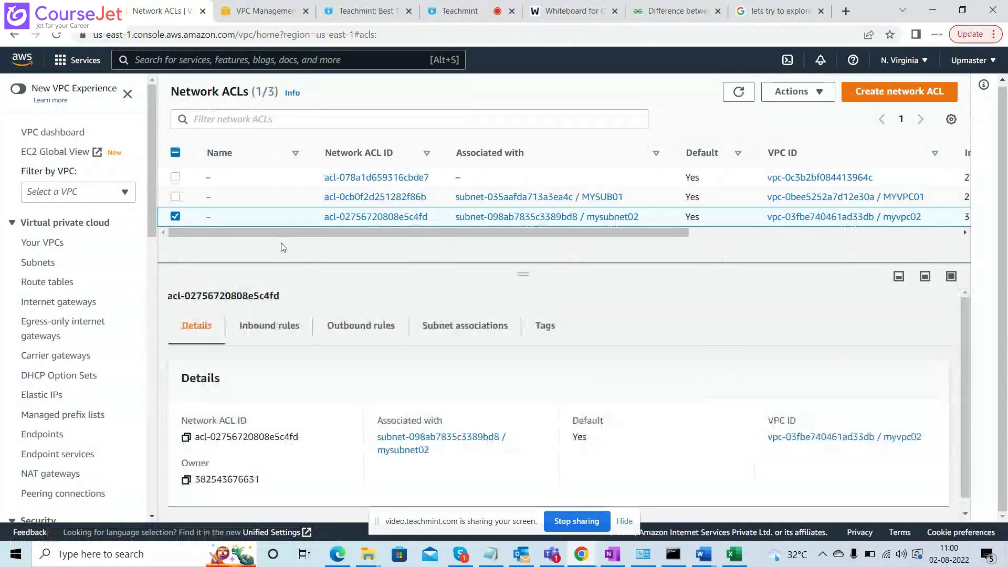
{"action": "left_click", "coordinate": [176, 217]}
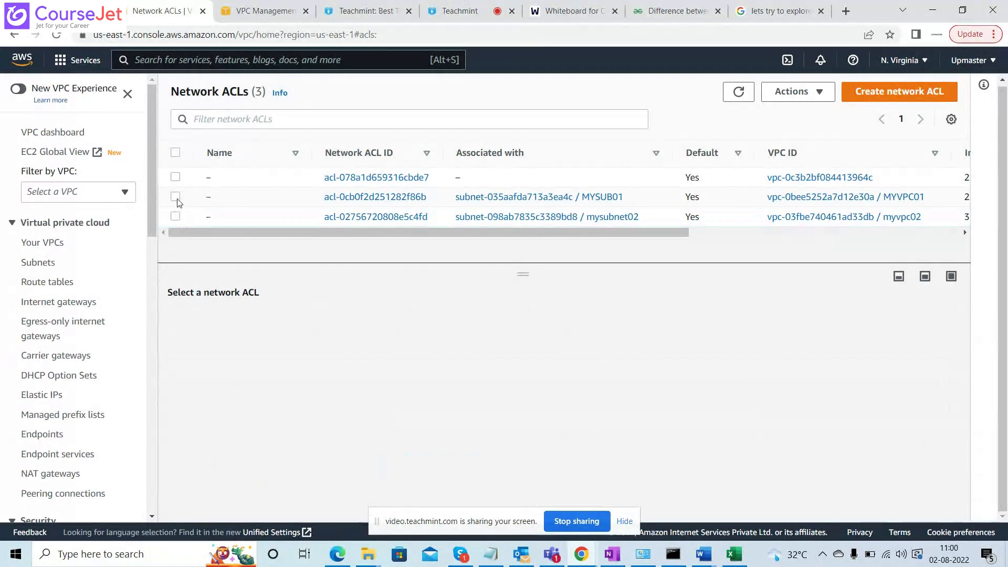
{"action": "left_click", "coordinate": [176, 199]}
{"action": "left_click", "coordinate": [176, 199]}
{"action": "left_click", "coordinate": [52, 282]}
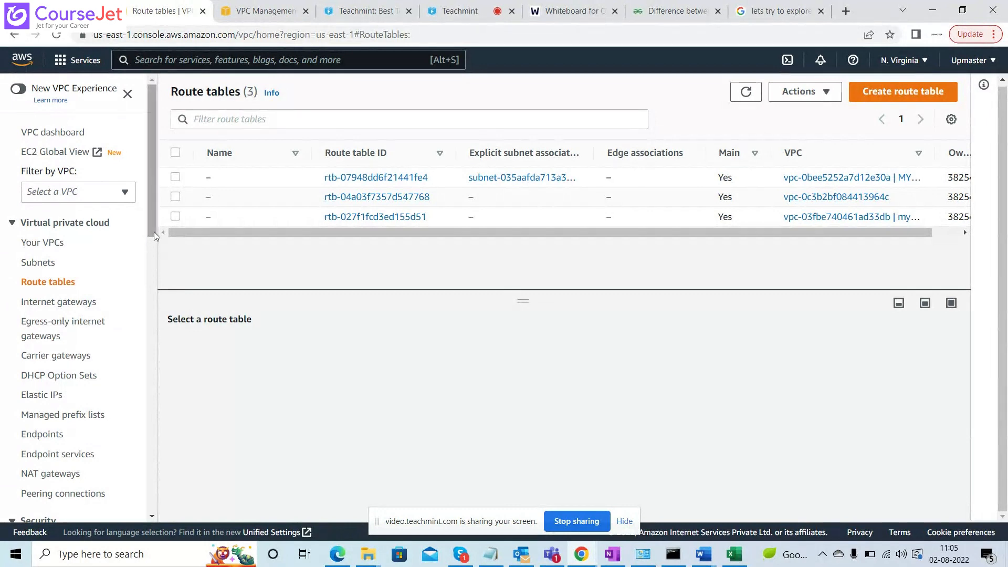
Step: Scroll down the VPC sidebar and open Egress-only internet gateways, which lists none yet
{"action": "left_click_drag", "start_coordinate": [154, 232], "coordinate": [149, 267]}
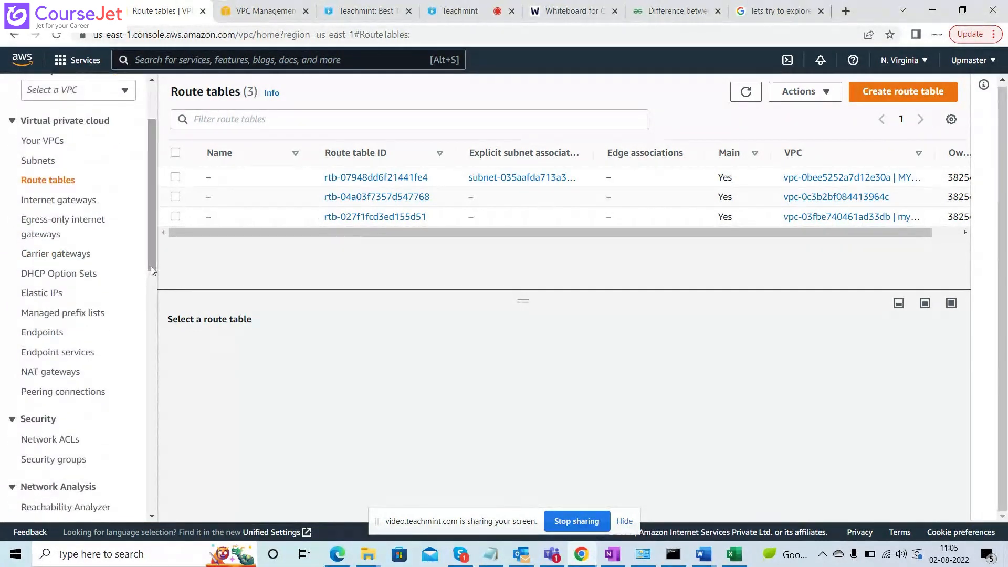
{"action": "left_click_drag", "start_coordinate": [152, 259], "coordinate": [149, 282]}
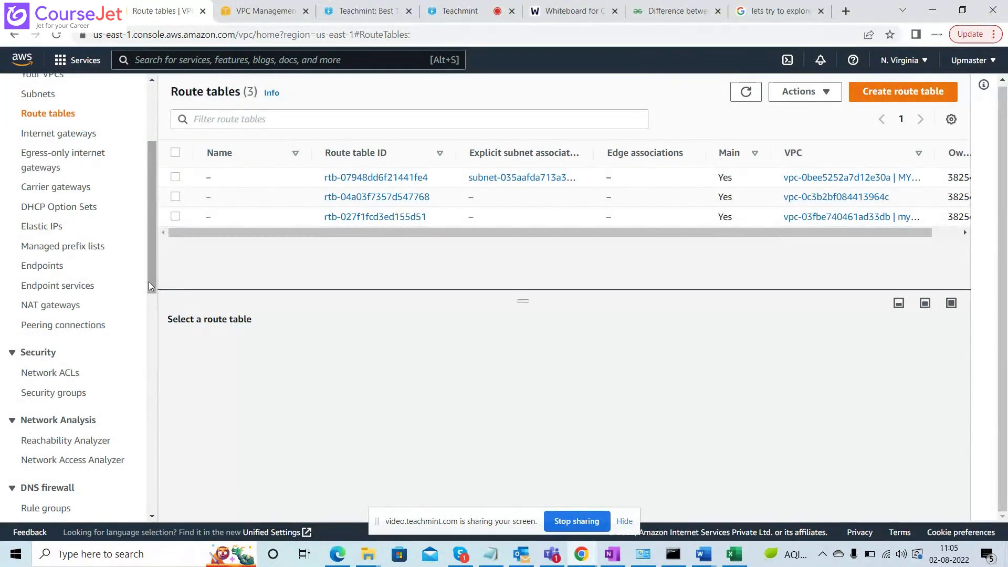
{"action": "left_click_drag", "start_coordinate": [149, 281], "coordinate": [152, 279]}
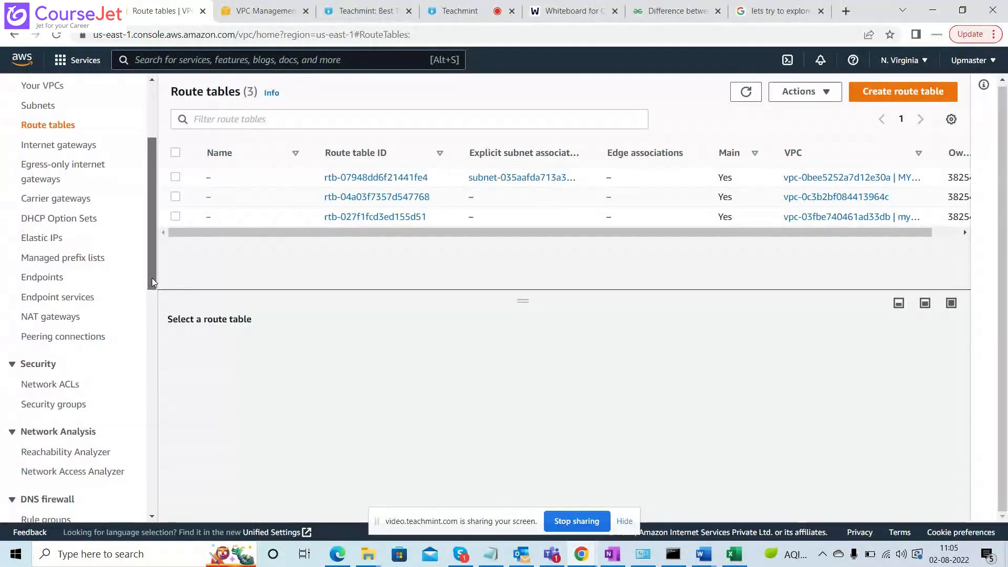
{"action": "left_click_drag", "start_coordinate": [153, 278], "coordinate": [153, 285]}
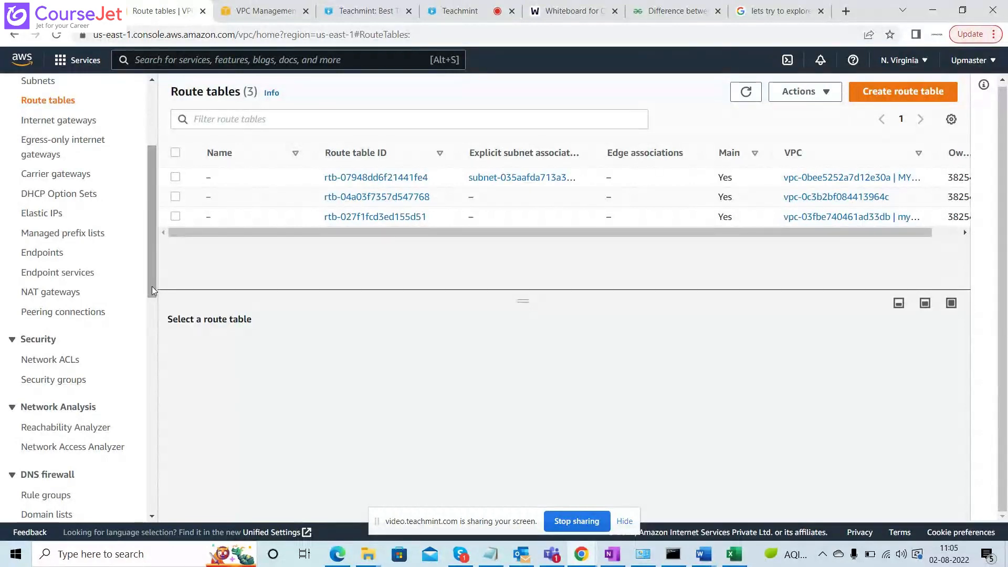
{"action": "left_click_drag", "start_coordinate": [152, 285], "coordinate": [152, 286]}
{"action": "left_click", "coordinate": [152, 287]}
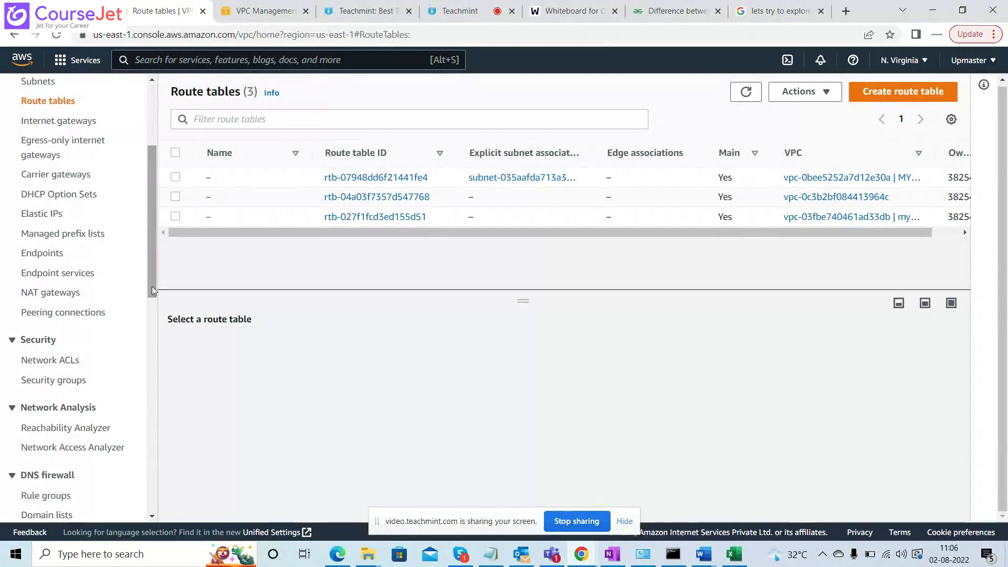
{"action": "left_click", "coordinate": [152, 287]}
{"action": "mouse_move", "coordinate": [152, 288]}
{"action": "left_mouse_down"}
{"action": "mouse_move", "coordinate": [152, 400]}
{"action": "mouse_move", "coordinate": [154, 244]}
{"action": "mouse_move", "coordinate": [152, 288]}
{"action": "left_mouse_up"}
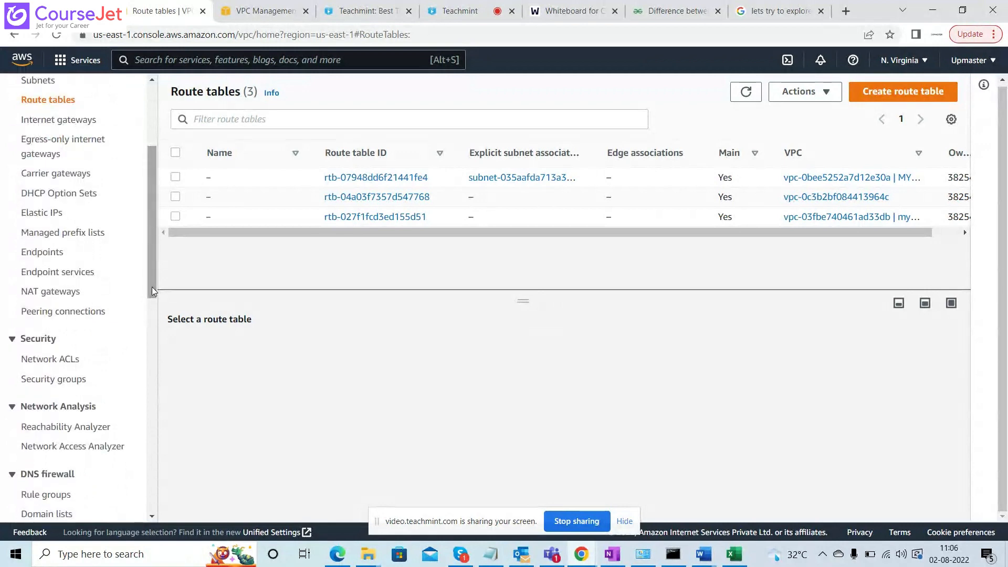
{"action": "left_click", "coordinate": [71, 141]}
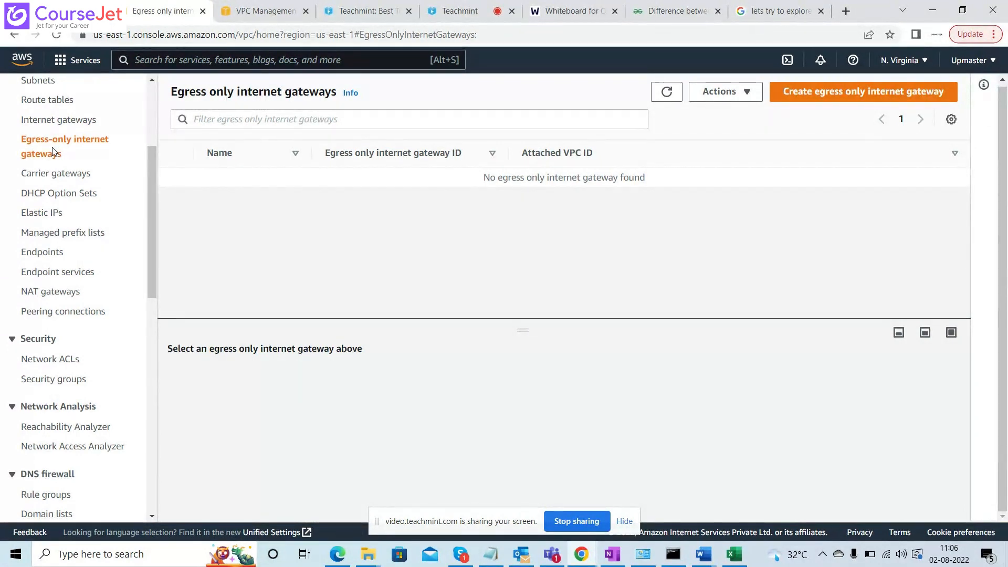
Step: Create a new egress-only gateway for VPC MYVPC01, named MYEIGW
{"action": "left_click", "coordinate": [830, 101]}
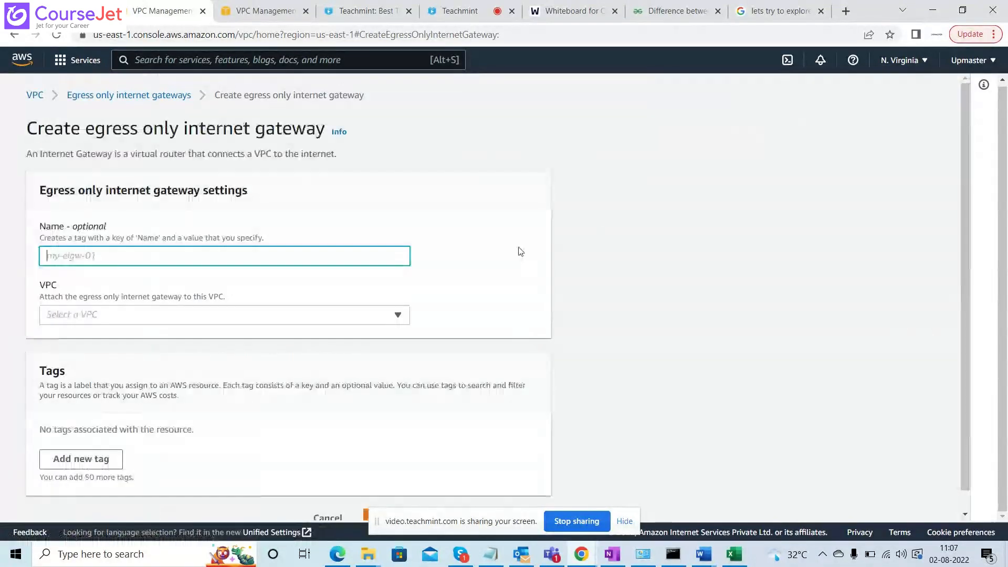
{"action": "left_click", "coordinate": [196, 314]}
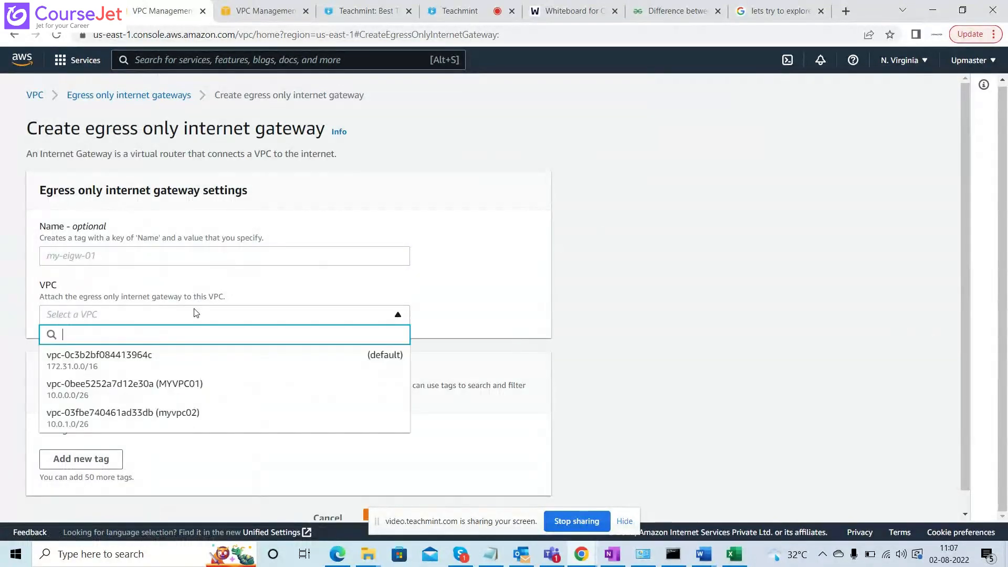
{"action": "left_click", "coordinate": [457, 295]}
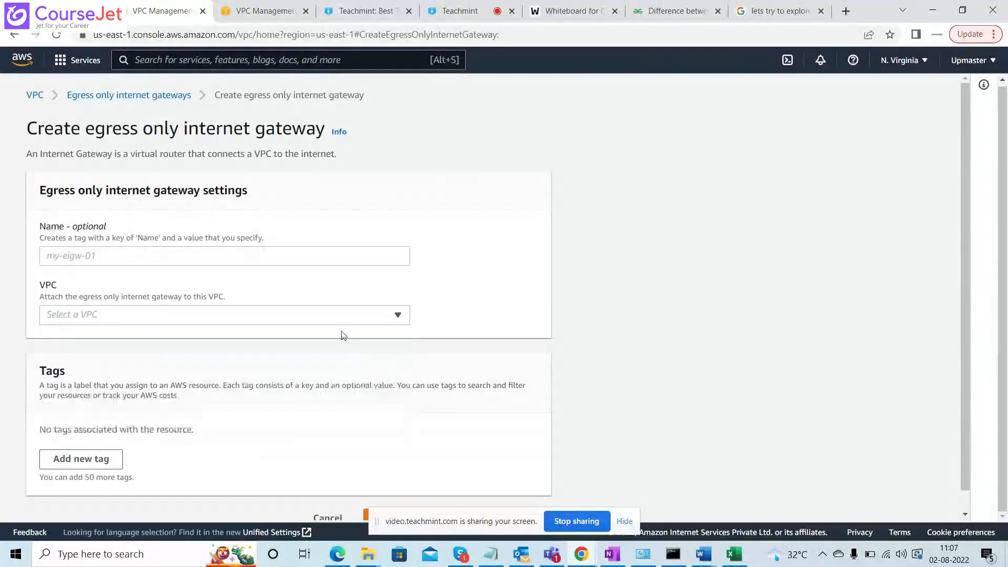
{"action": "left_click", "coordinate": [204, 320]}
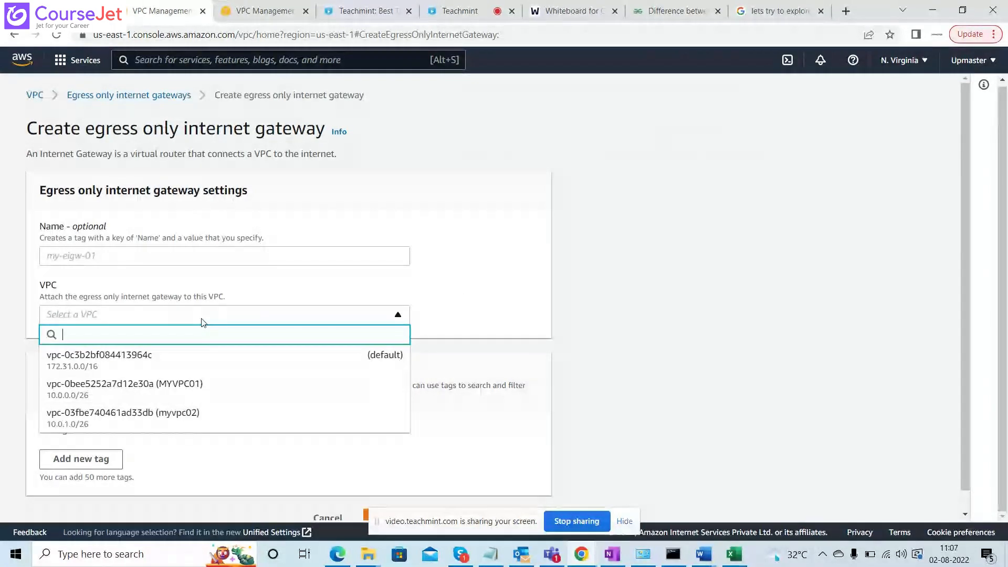
{"action": "left_click", "coordinate": [165, 389]}
{"action": "left_click", "coordinate": [153, 261]}
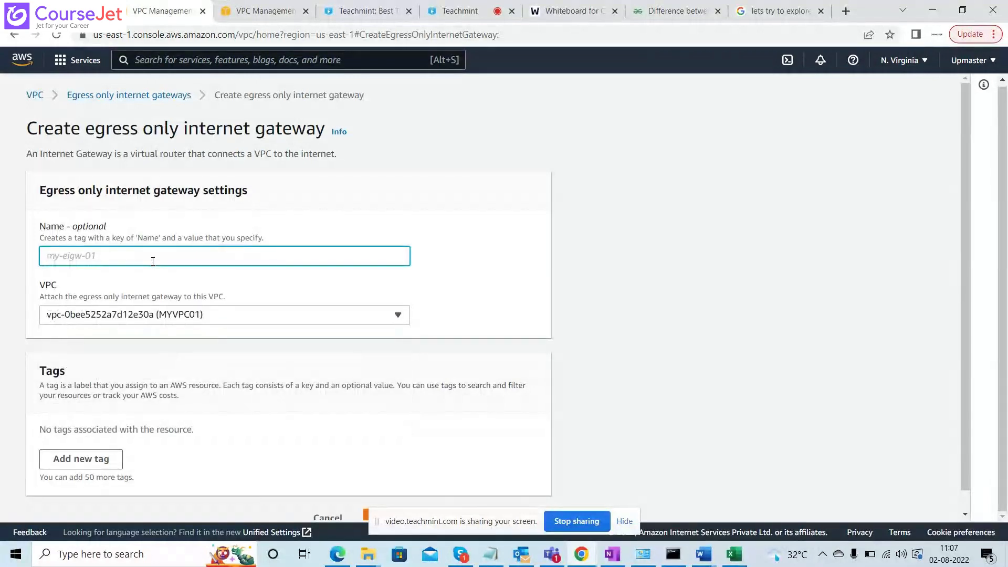
{"action": "type", "text": "MYE"}
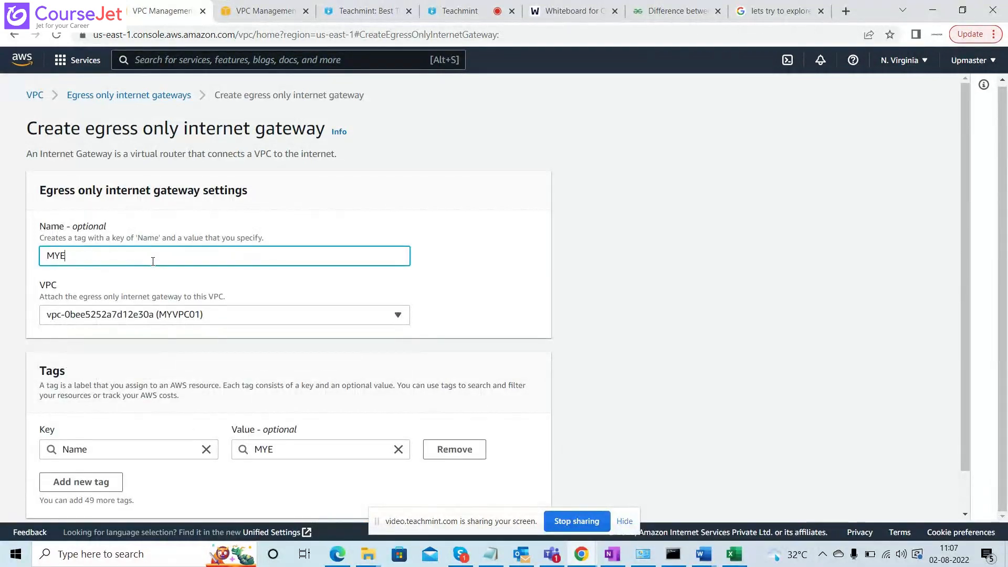
{"action": "type", "text": "IGW"}
{"action": "left_click_drag", "start_coordinate": [965, 358], "coordinate": [965, 402]}
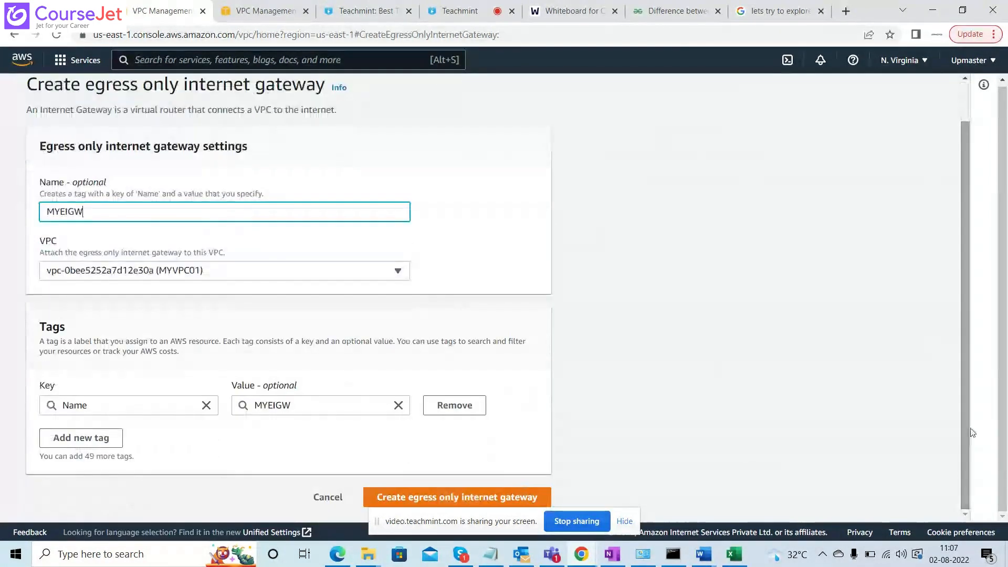
{"action": "left_click", "coordinate": [518, 498]}
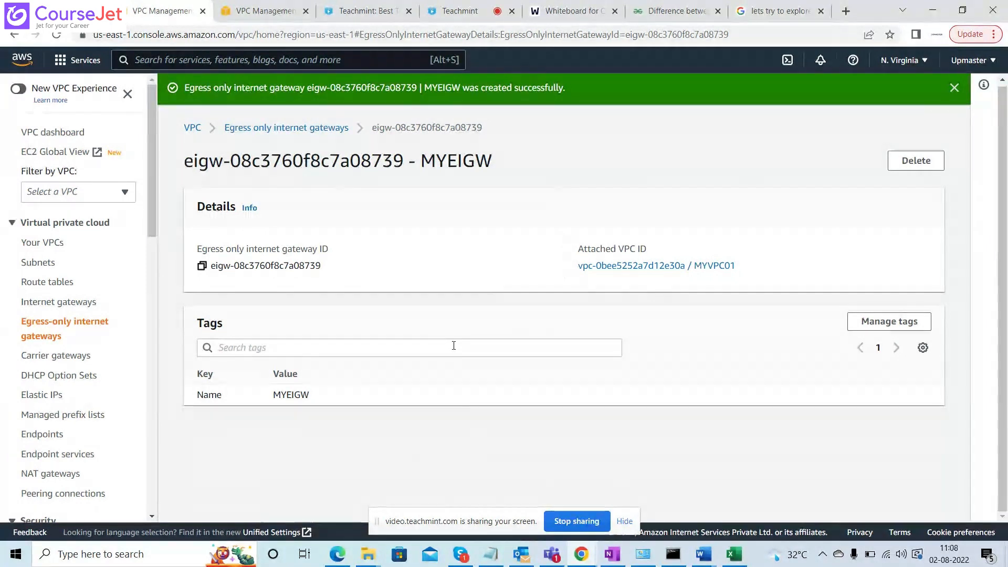
{"action": "key", "text": "super+r"}
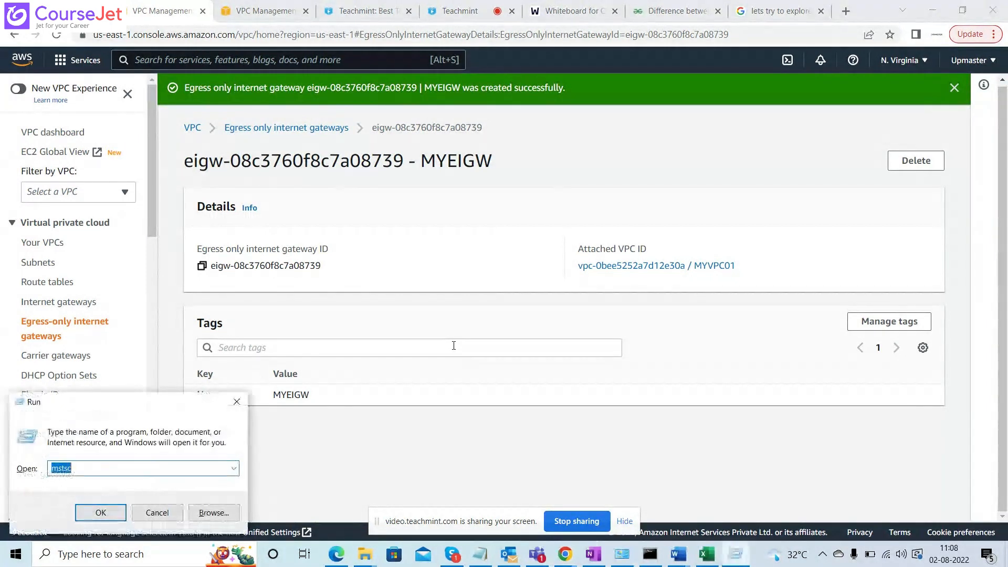
{"action": "type", "text": "ncpa.cpl"}
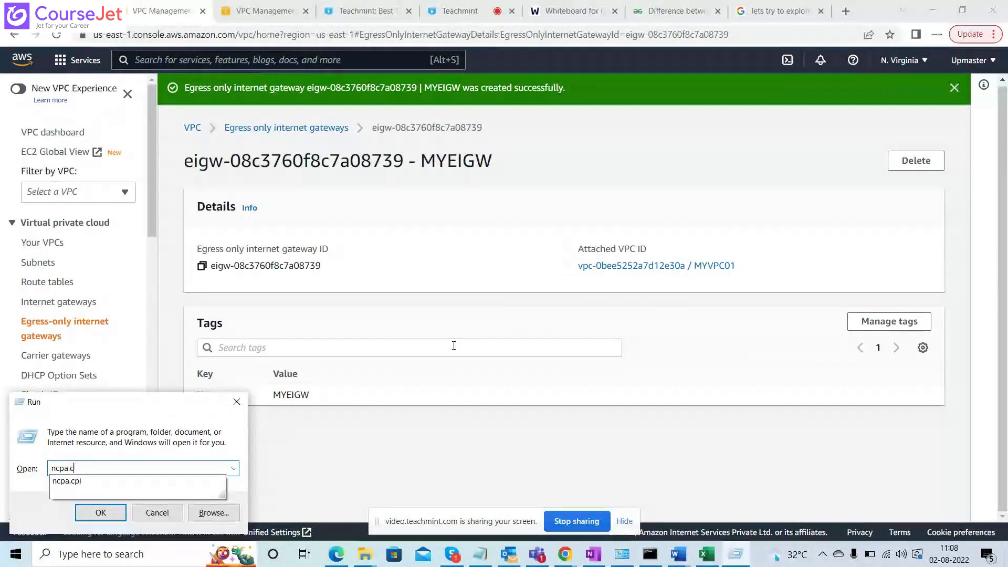
{"action": "key", "text": "Return"}
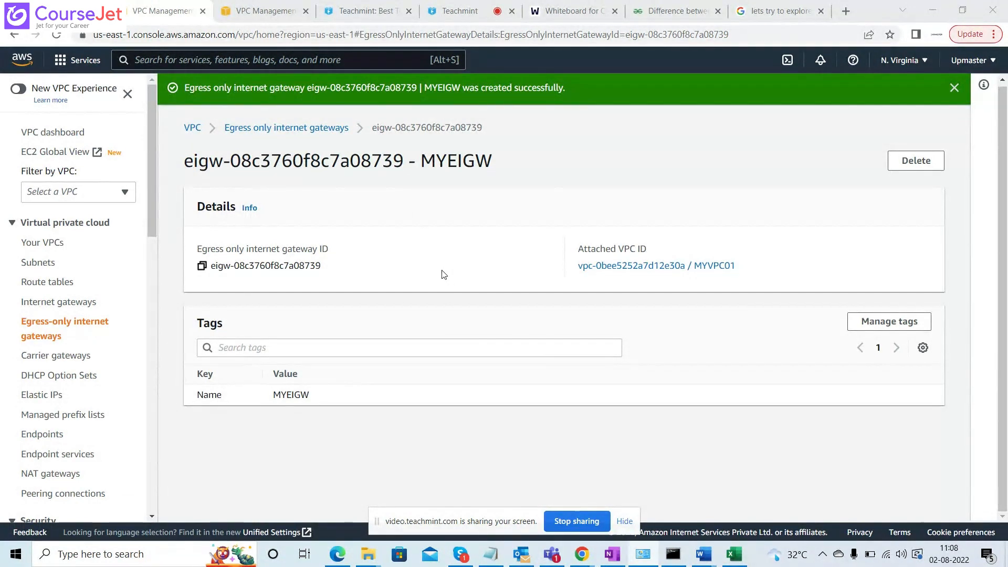
{"action": "key", "text": "super+r"}
{"action": "key", "text": "Escape"}
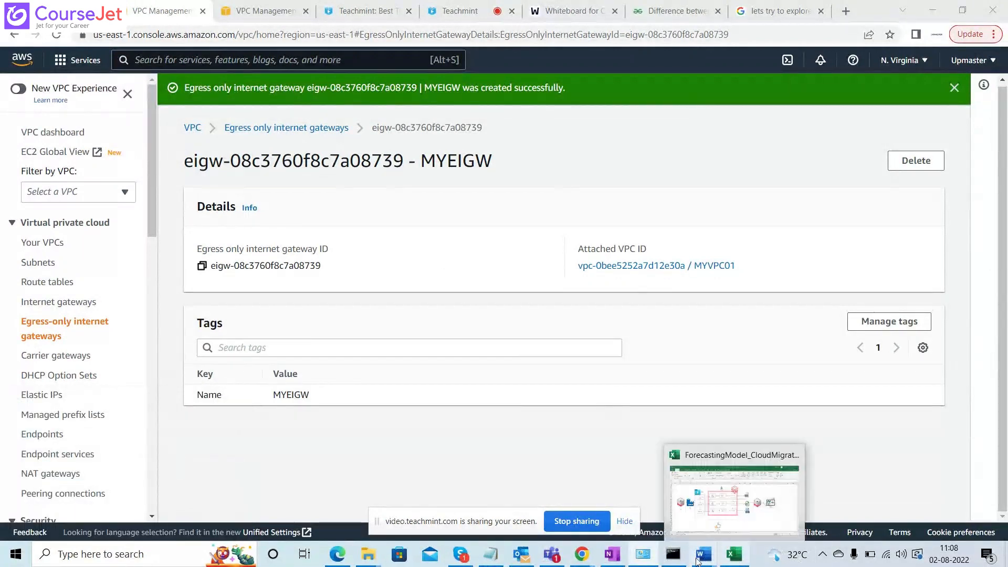
{"action": "mouse_move", "coordinate": [685, 555]}
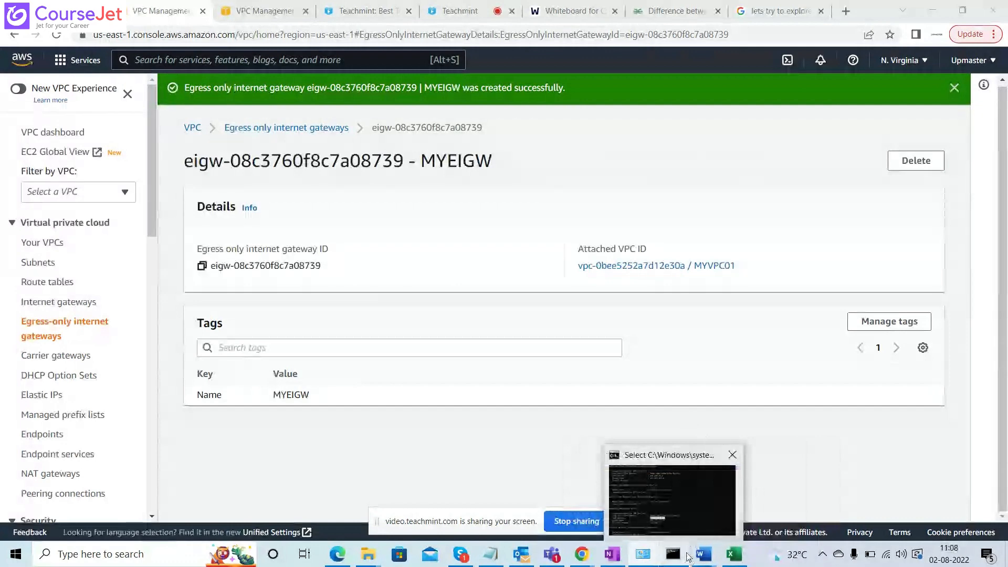
{"action": "key", "text": "alt+Tab"}
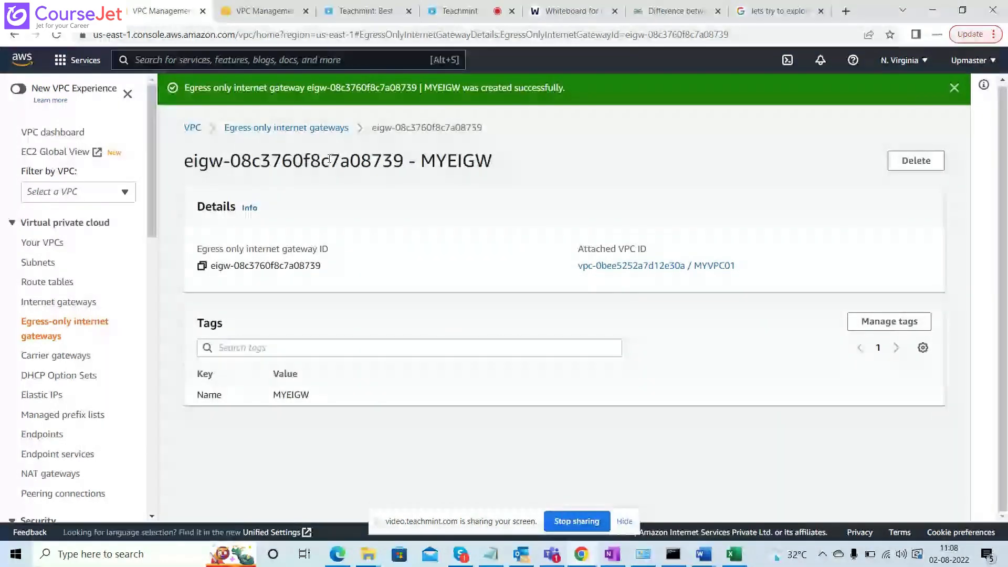
Step: Open MYVPC01 from Your VPCs, select its 10.0.0.0/26 IPv4 CIDR, then go to Internet gateways
{"action": "left_click", "coordinate": [51, 245]}
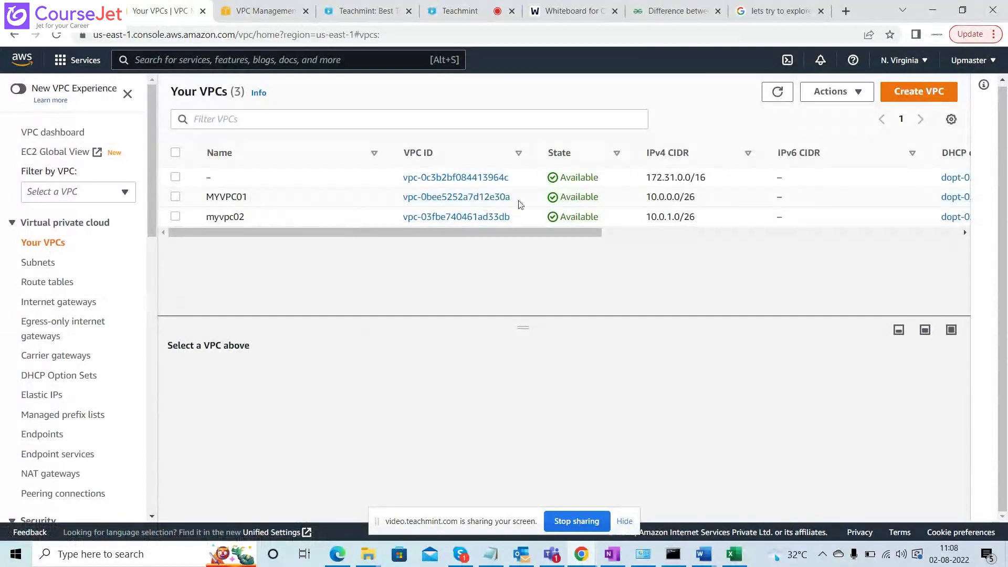
{"action": "left_click", "coordinate": [487, 197]}
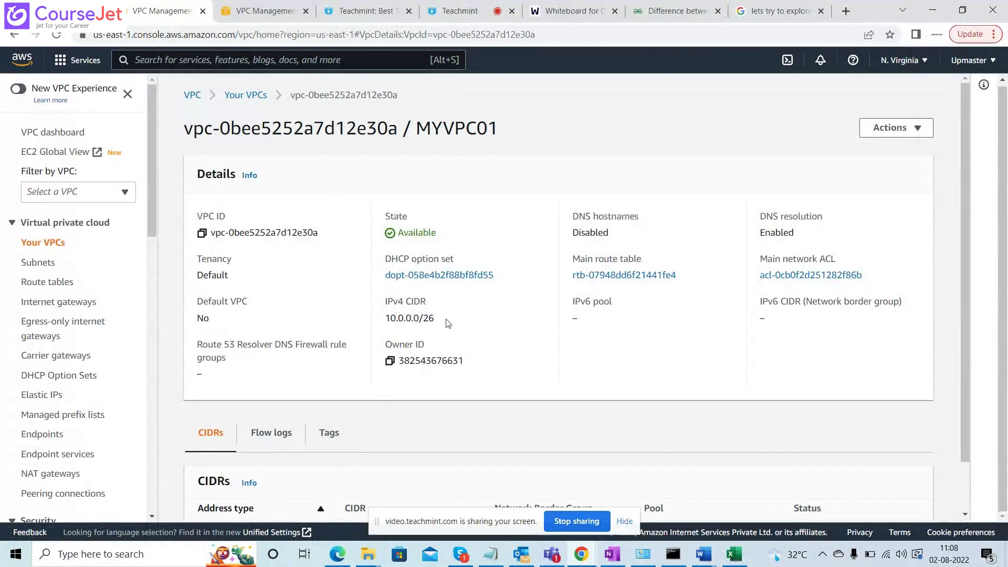
{"action": "left_click_drag", "start_coordinate": [448, 324], "coordinate": [385, 318]}
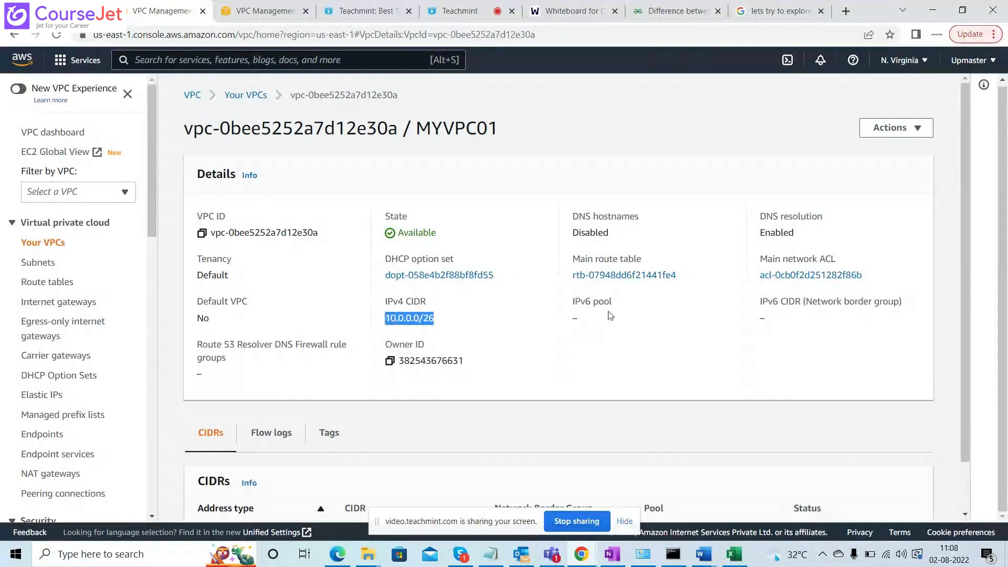
{"action": "left_click", "coordinate": [572, 318]}
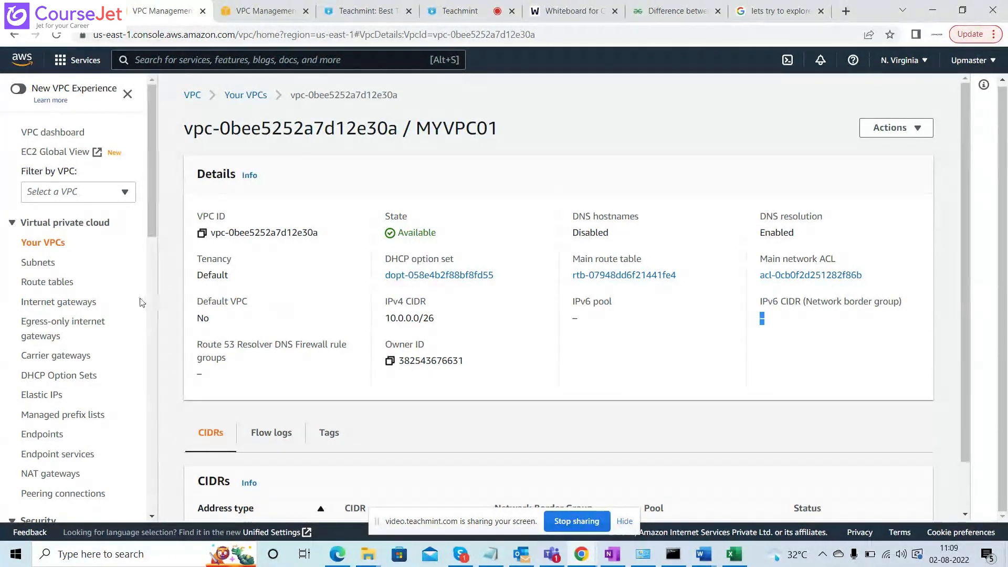
{"action": "left_click", "coordinate": [74, 302]}
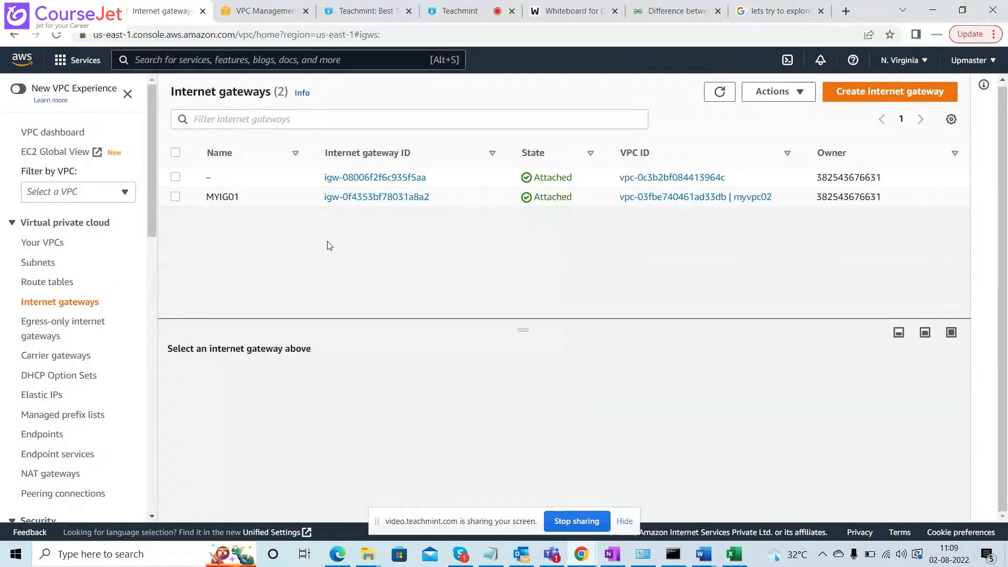
Step: Delete egress-only gateway MYEIGW, confirming with 'delete', then return to Internet gateways
{"action": "left_click", "coordinate": [61, 330]}
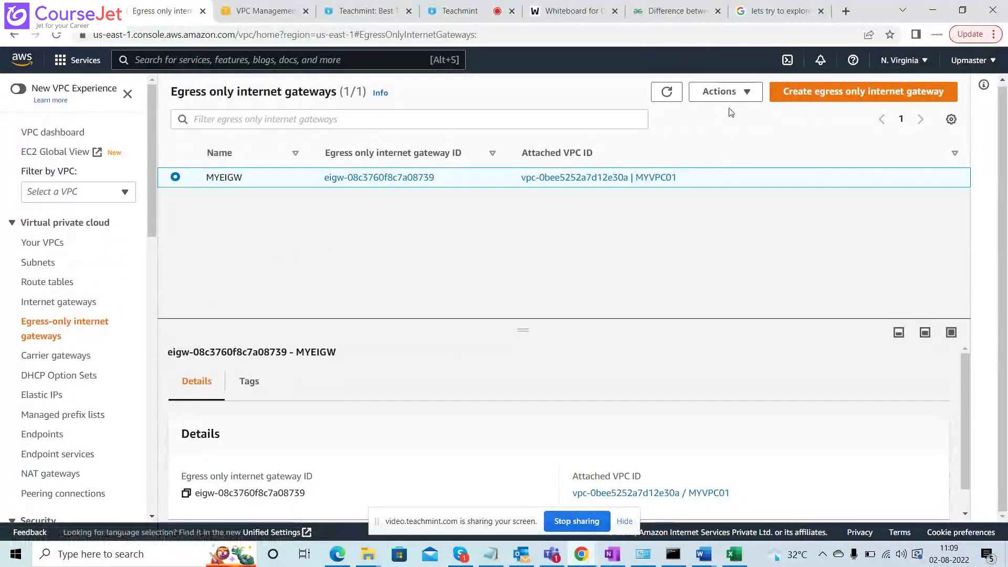
{"action": "left_click", "coordinate": [741, 97]}
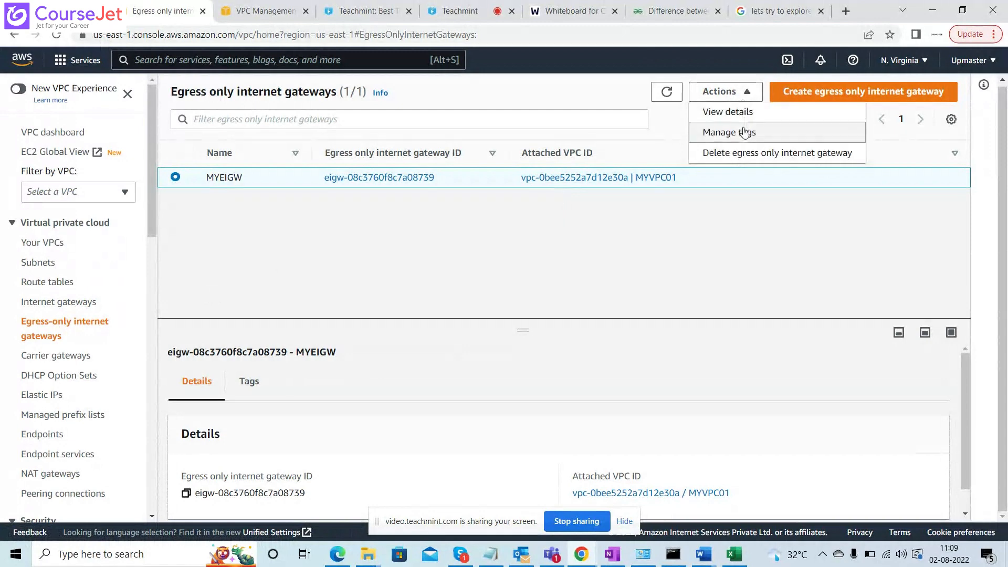
{"action": "left_click", "coordinate": [739, 153]}
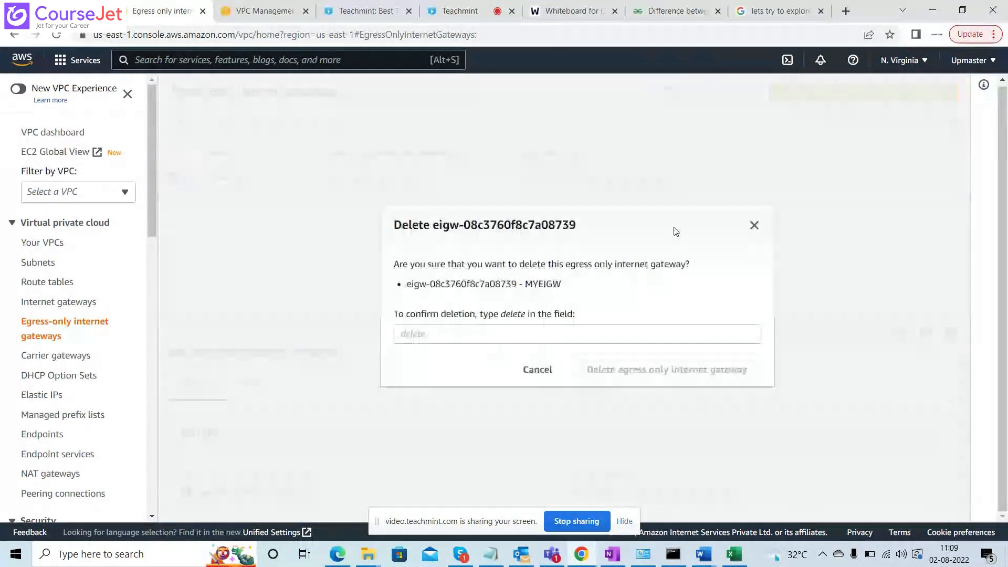
{"action": "left_click", "coordinate": [555, 333]}
{"action": "type", "text": "delet"}
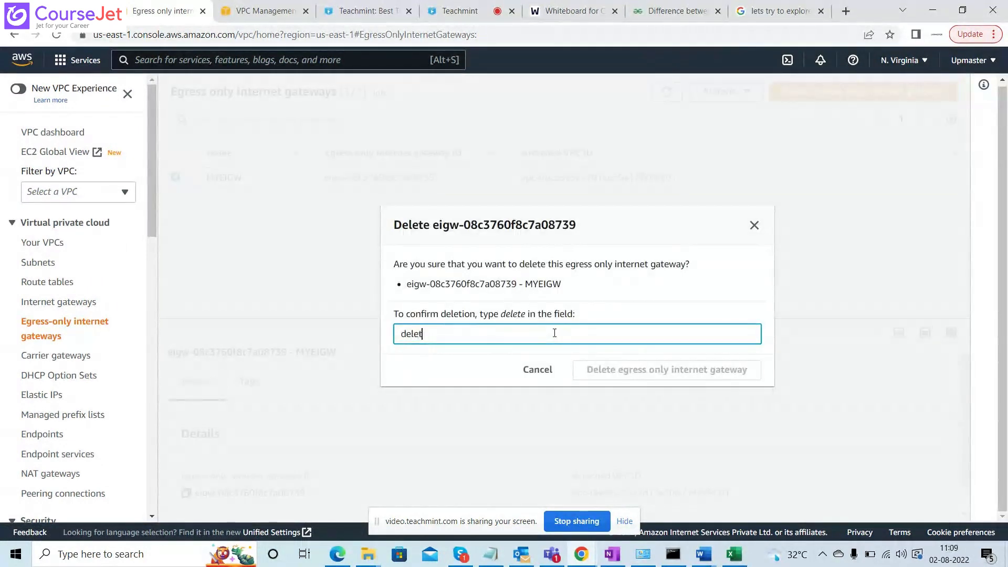
{"action": "type", "text": "e"}
{"action": "left_click", "coordinate": [655, 369]}
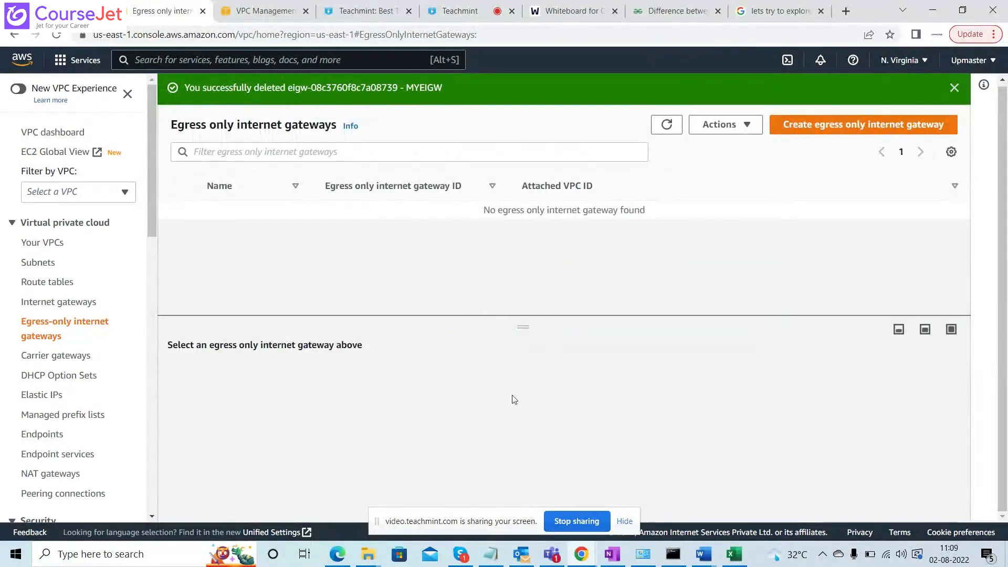
{"action": "left_click", "coordinate": [79, 303]}
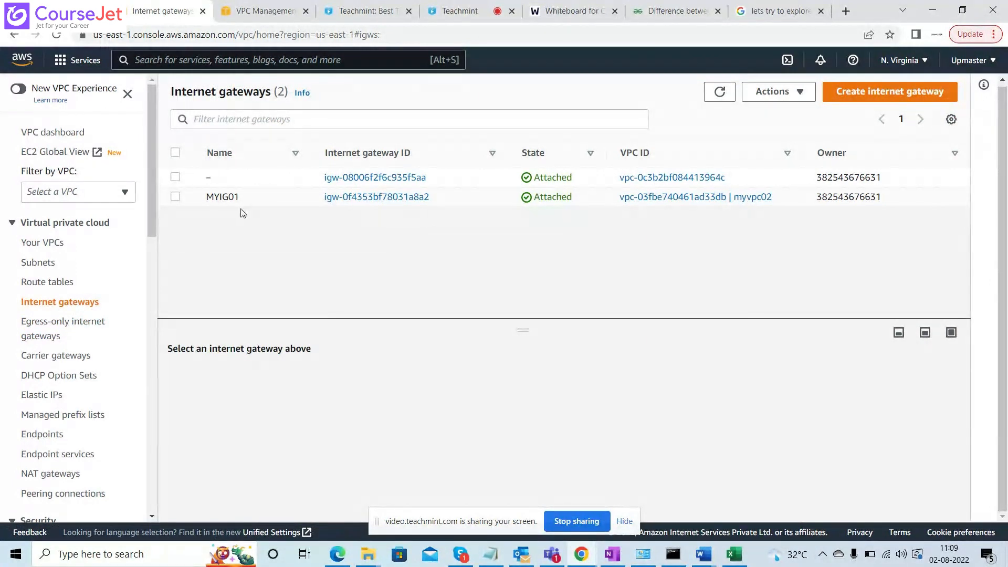
Step: On the whiteboard, clear all six existing objects off the board
{"action": "left_click", "coordinate": [570, 11]}
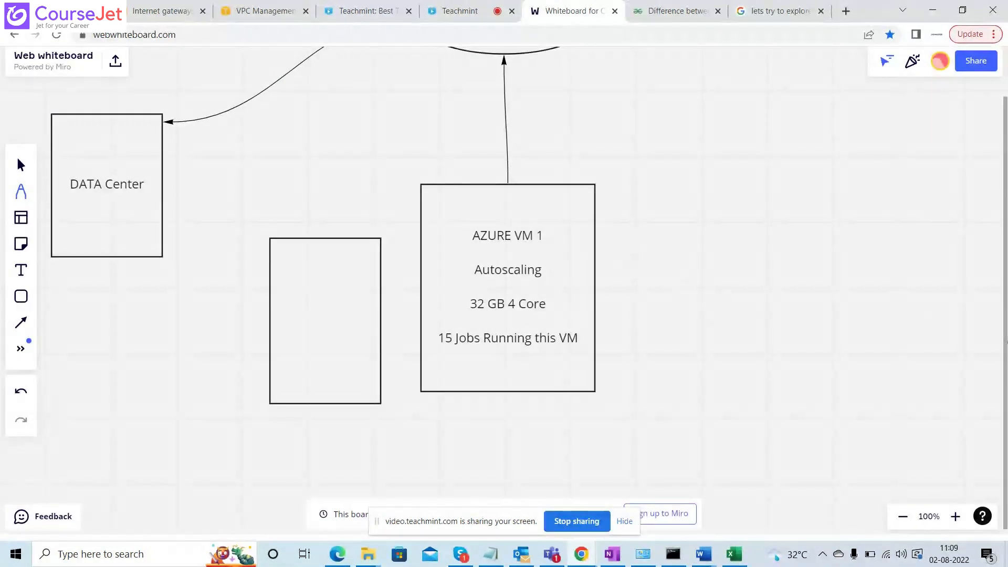
{"action": "key", "text": "Escape"}
{"action": "key", "text": "Escape"}
{"action": "key", "text": "ctrl+a"}
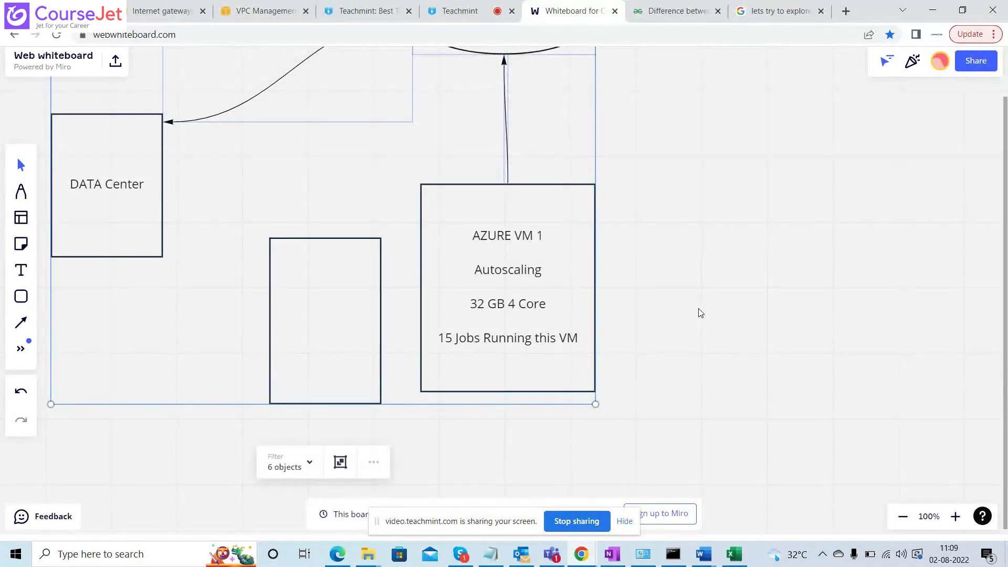
{"action": "key", "text": "Delete"}
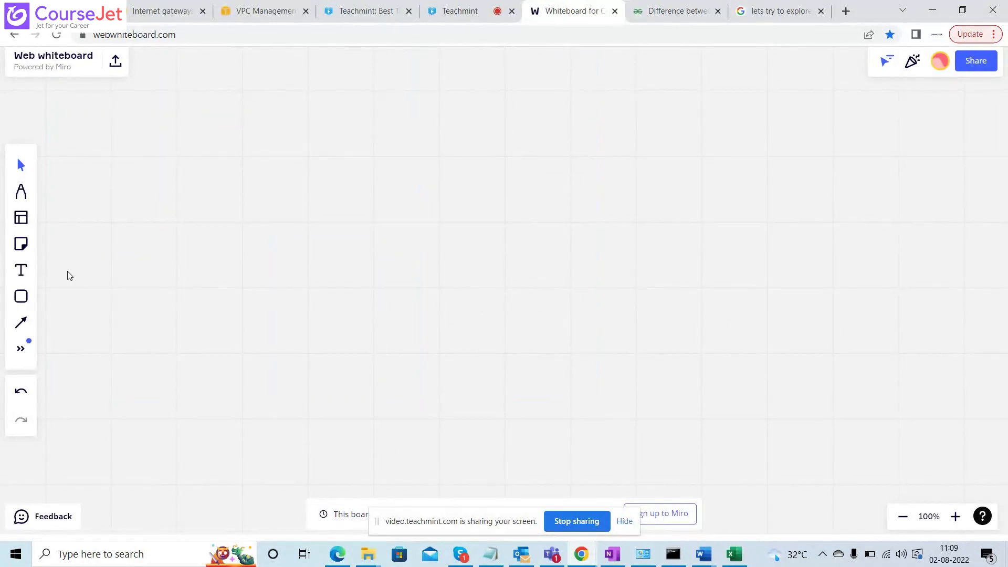
Step: Draw a test rectangle typed VPC right of centre, then delete it
{"action": "left_click", "coordinate": [21, 296]}
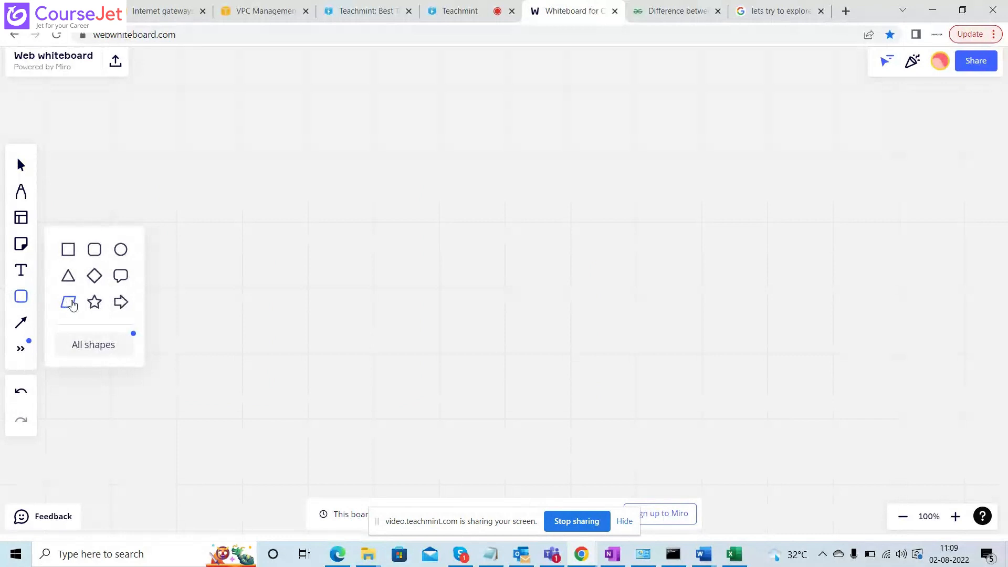
{"action": "left_click", "coordinate": [68, 251]}
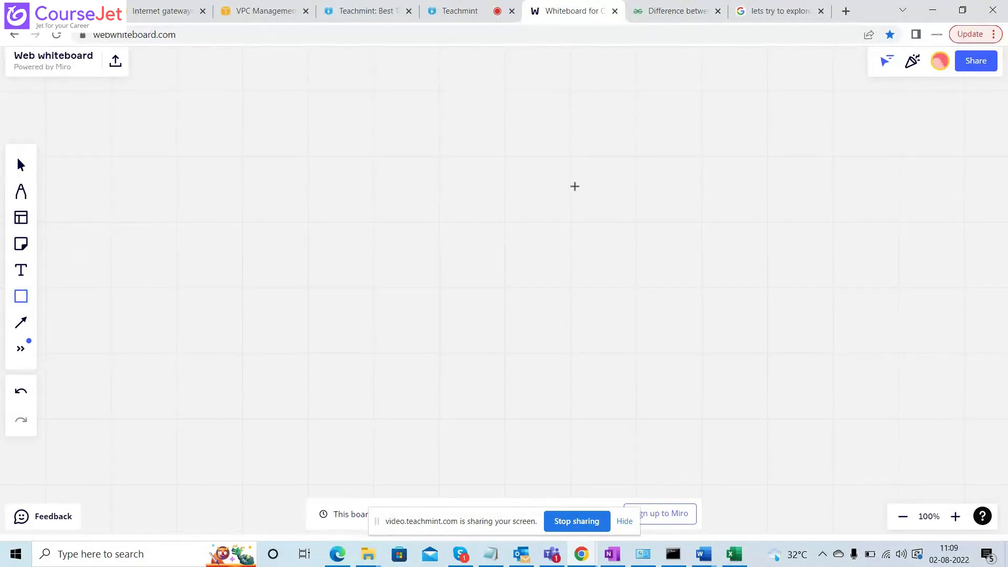
{"action": "left_click_drag", "start_coordinate": [550, 181], "coordinate": [671, 327]}
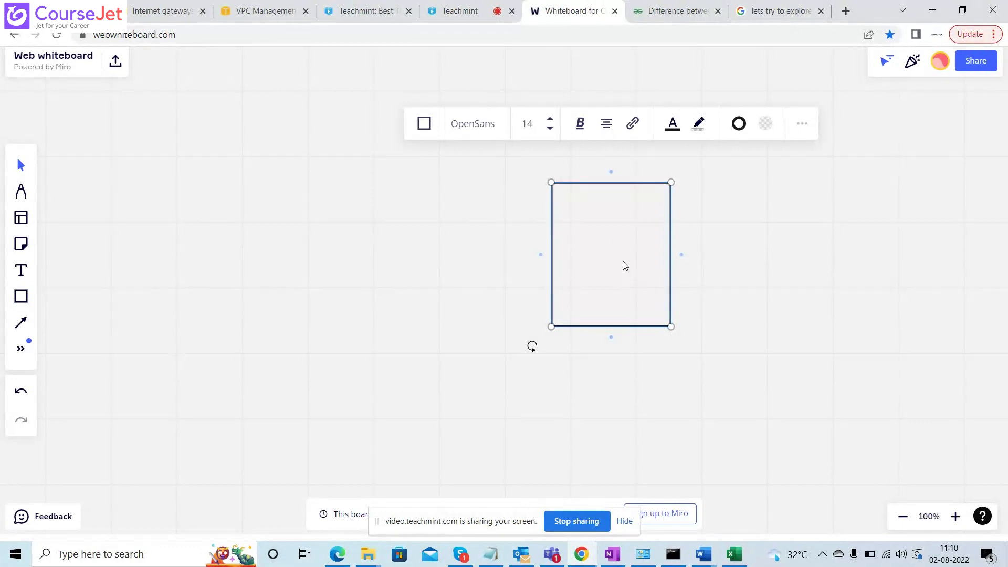
{"action": "type", "text": "VPC"}
{"action": "left_click", "coordinate": [714, 267]}
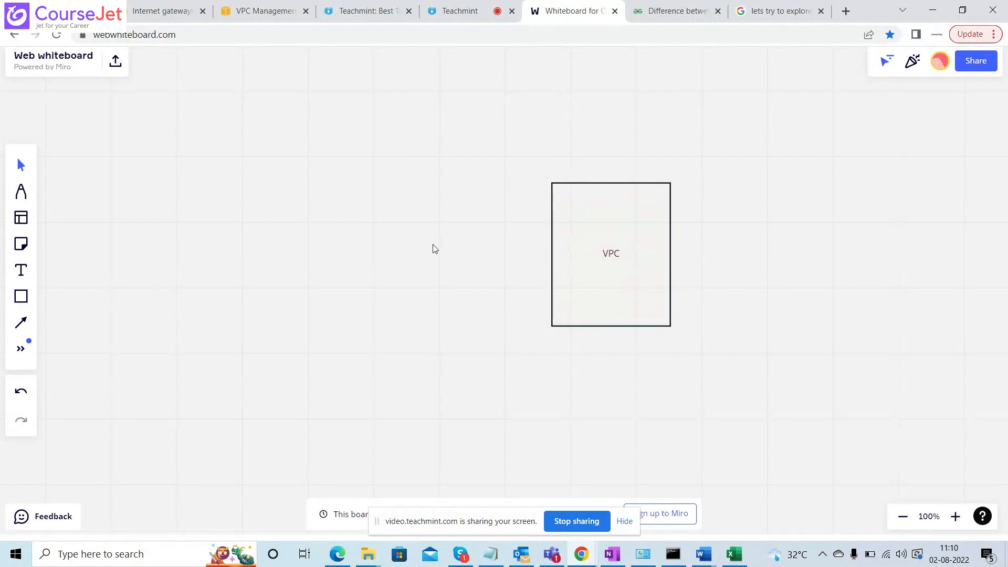
{"action": "left_click", "coordinate": [21, 300]}
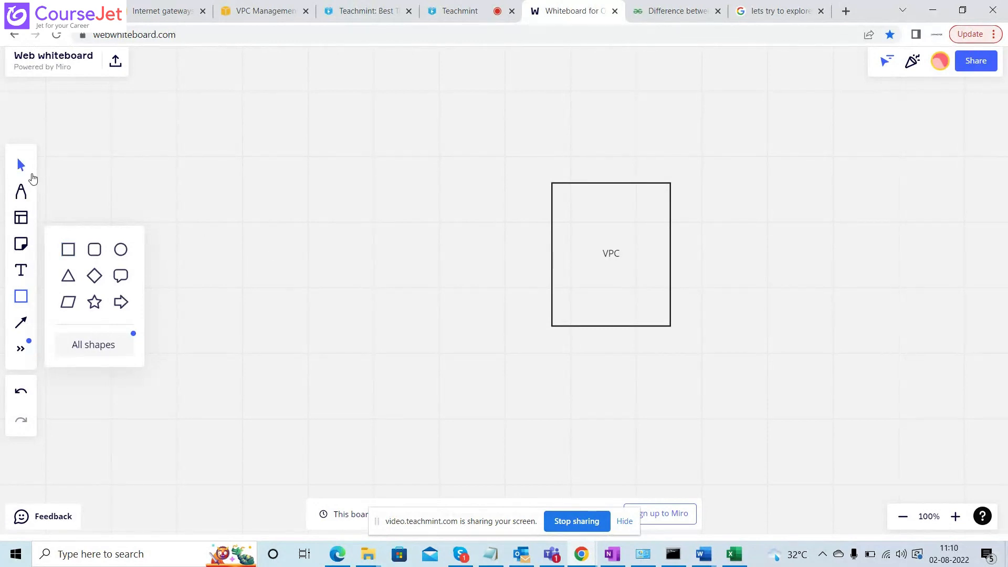
{"action": "left_click", "coordinate": [22, 168]}
{"action": "left_click_drag", "start_coordinate": [488, 158], "coordinate": [761, 375]}
{"action": "key", "text": "Delete"}
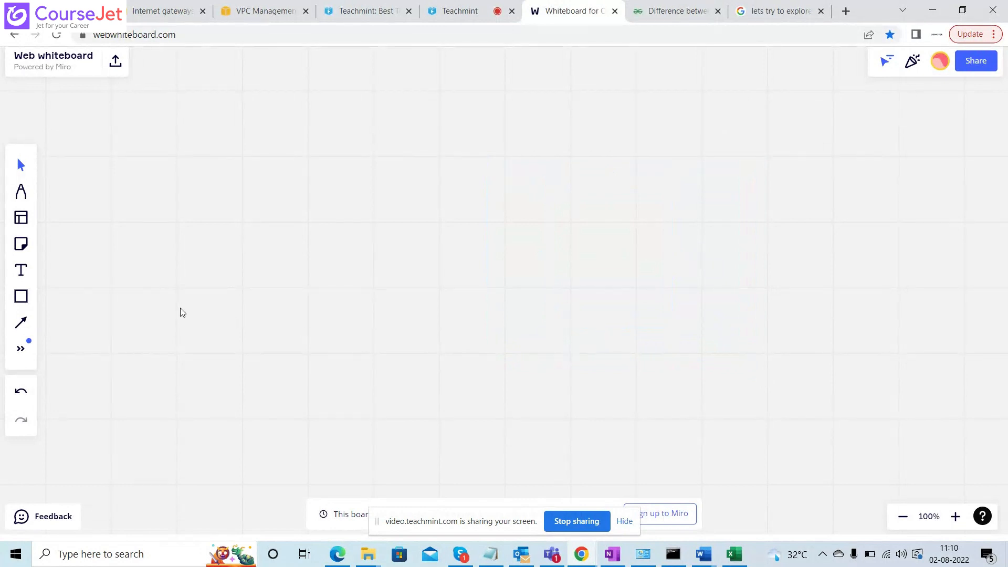
Step: Draw a large rectangle across the board centre and place a VPC text label at its top-left corner
{"action": "left_click", "coordinate": [21, 296]}
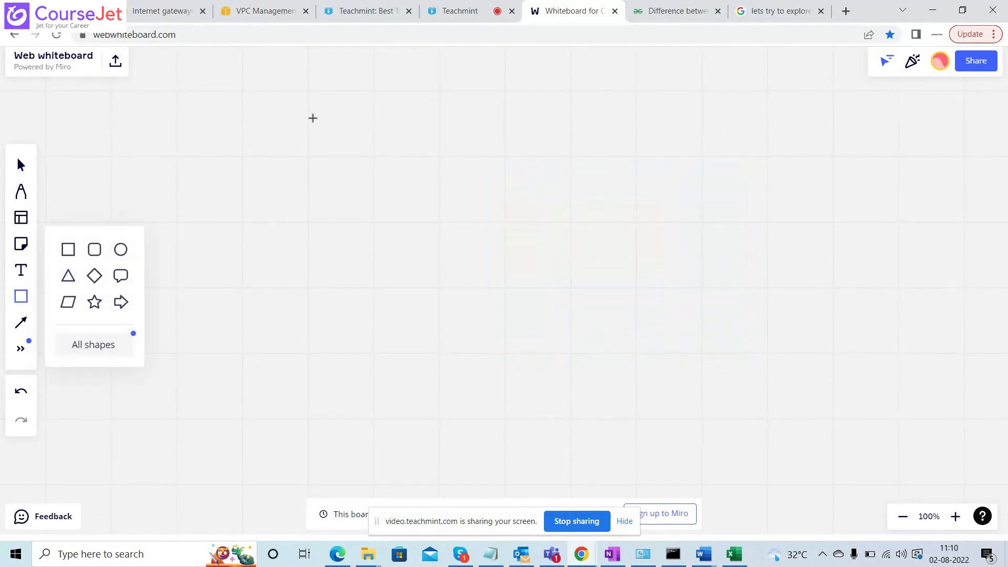
{"action": "left_click_drag", "start_coordinate": [283, 112], "coordinate": [682, 479]}
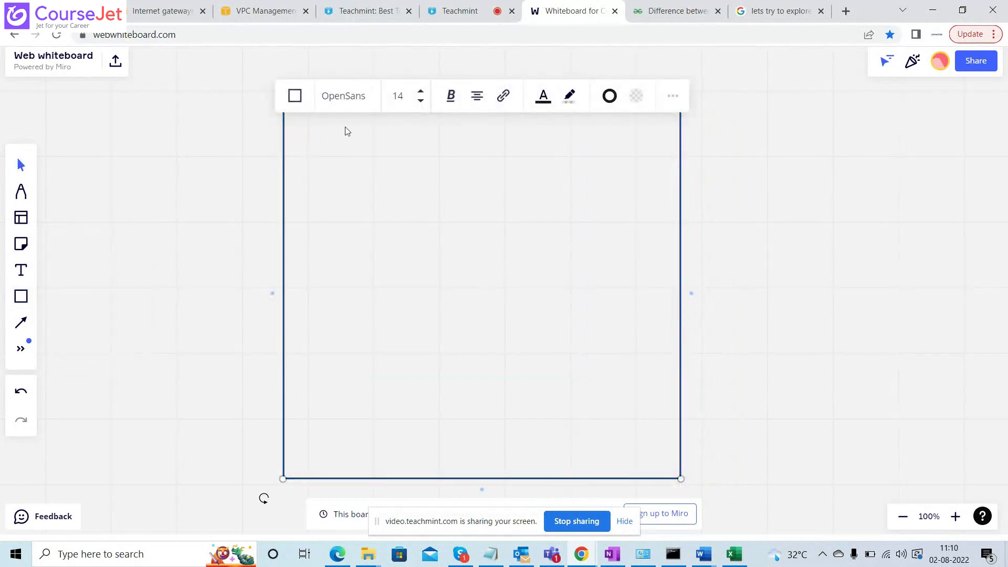
{"action": "left_click", "coordinate": [21, 270]}
{"action": "left_click", "coordinate": [257, 159]}
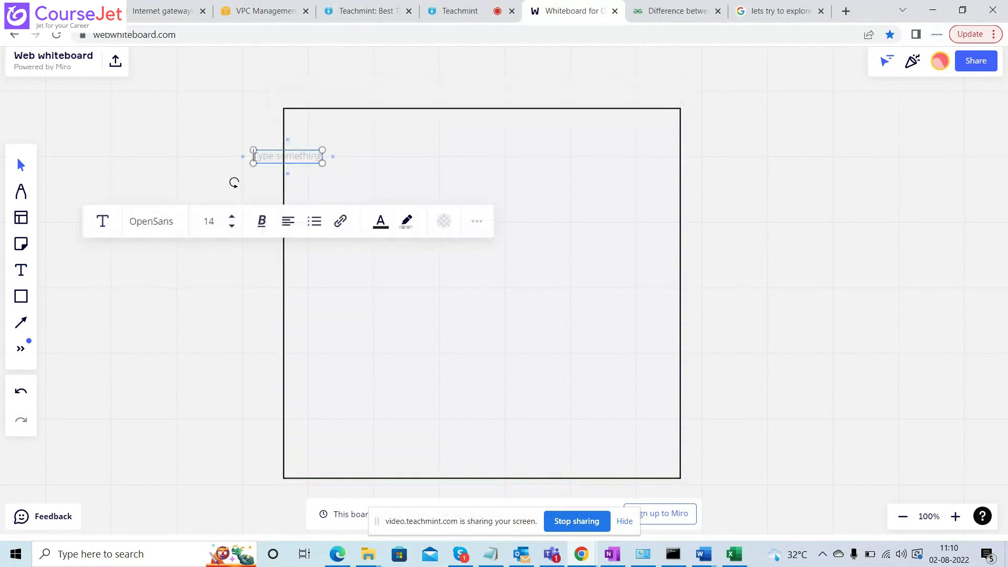
{"action": "type", "text": "MP"}
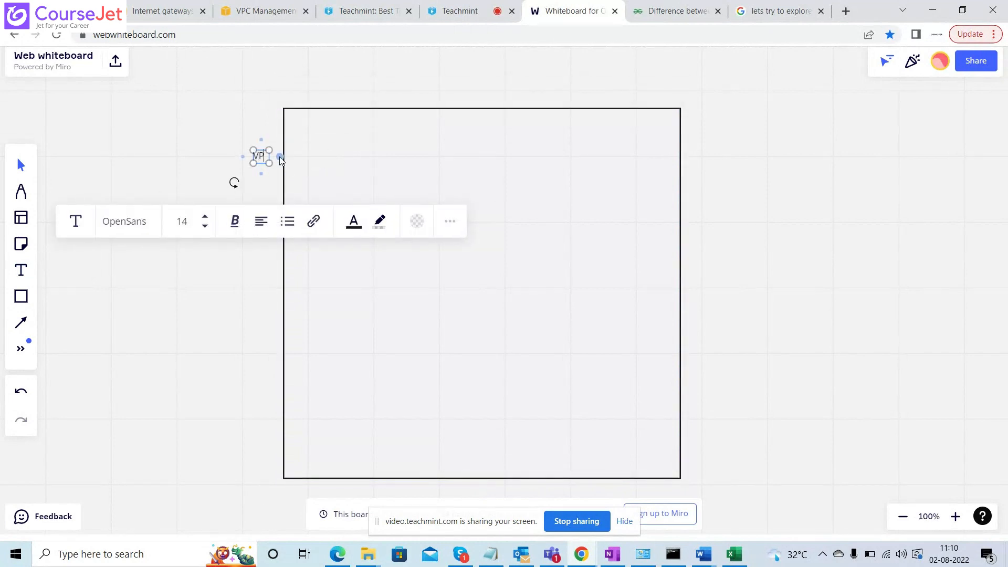
{"action": "type", "text": "C"}
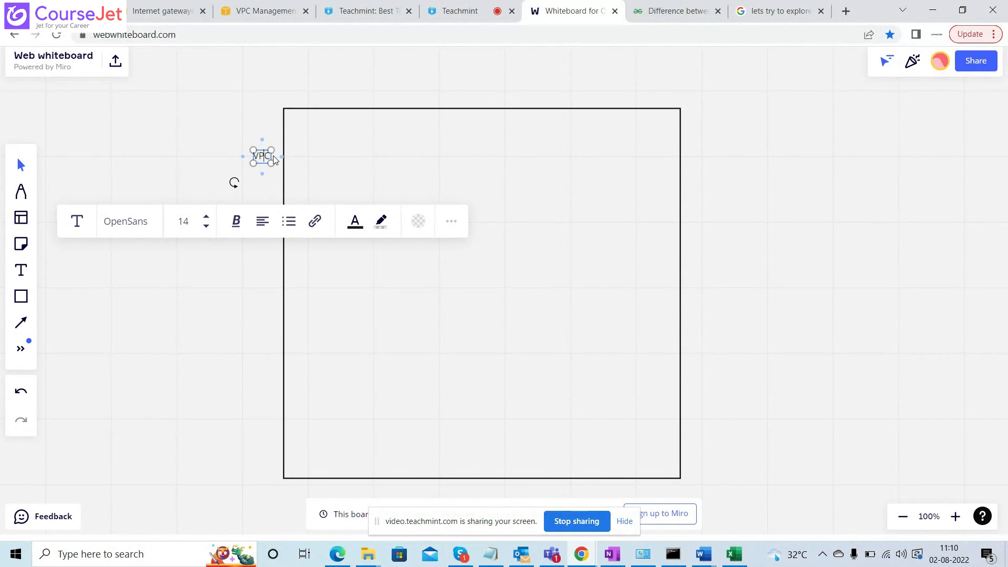
{"action": "left_click", "coordinate": [275, 159]}
{"action": "left_click_drag", "start_coordinate": [265, 160], "coordinate": [307, 157]}
{"action": "left_click", "coordinate": [313, 218]}
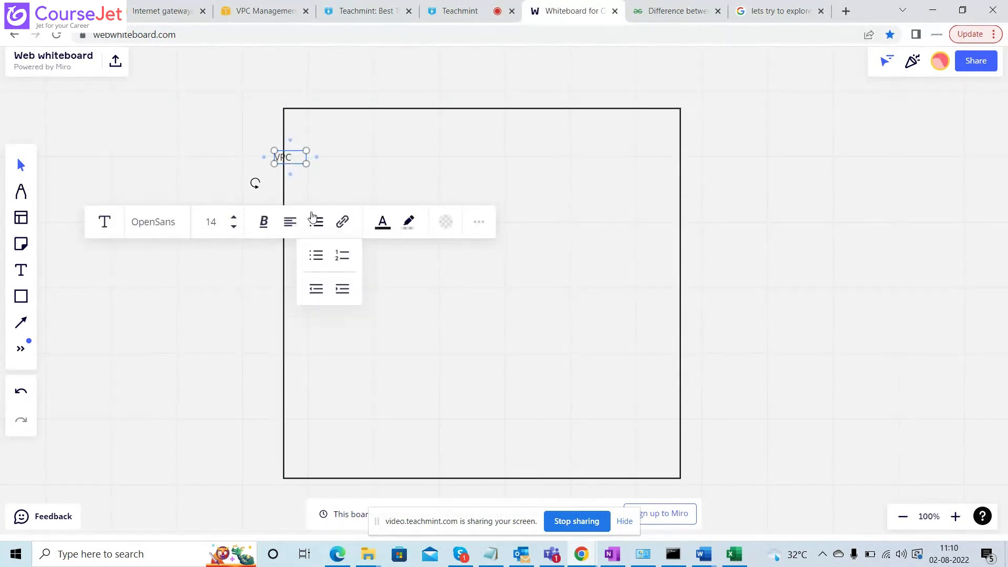
{"action": "left_click", "coordinate": [378, 191]}
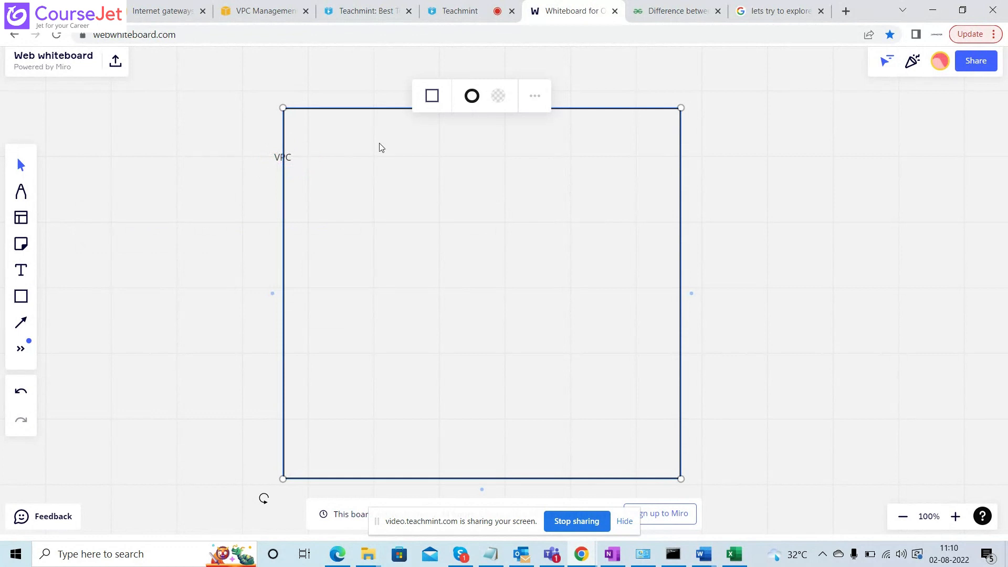
{"action": "left_click", "coordinate": [21, 296]}
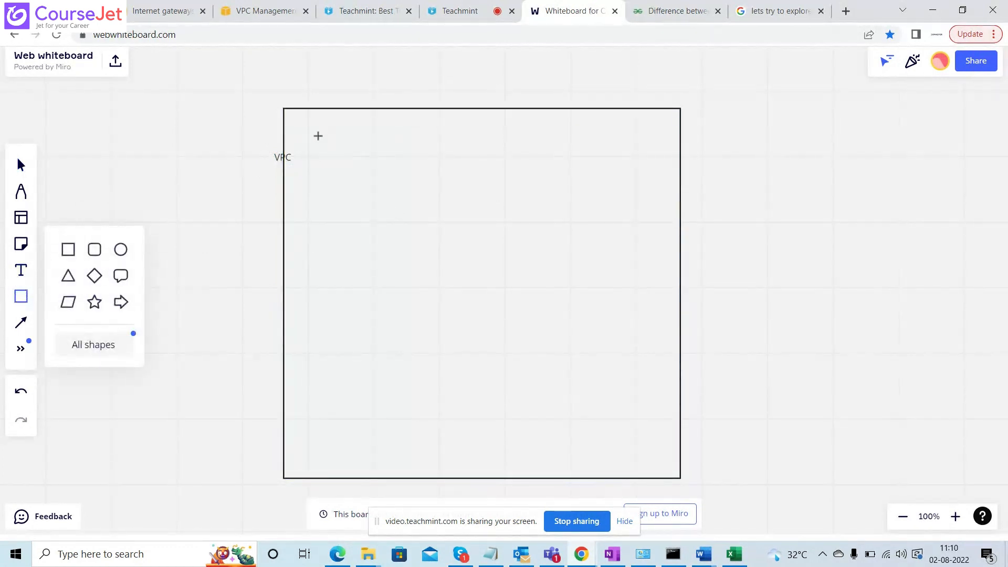
Step: Draw an inner rectangle inside VPC and label its top 'SUBNET 01'
{"action": "left_click_drag", "start_coordinate": [318, 136], "coordinate": [631, 436]}
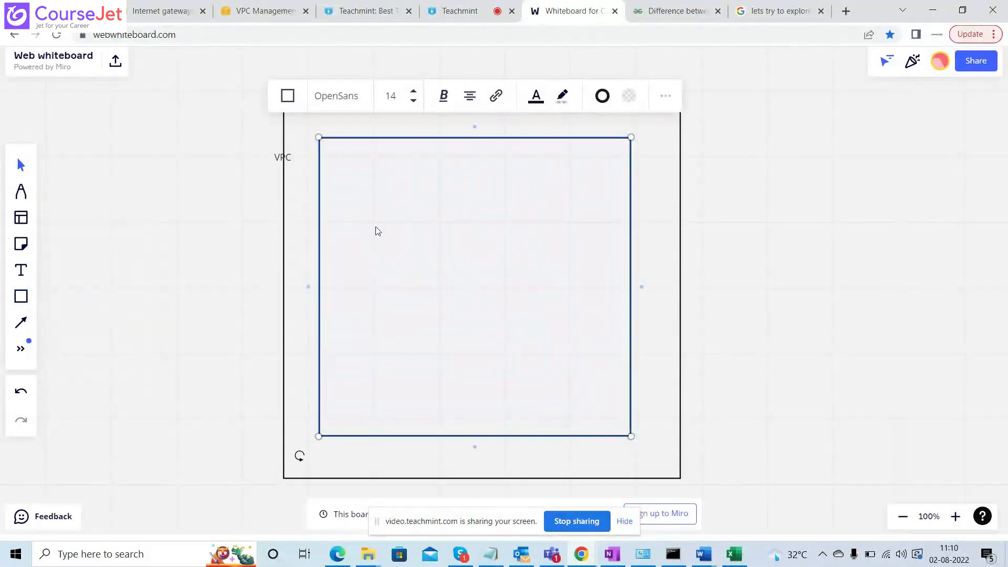
{"action": "left_click", "coordinate": [23, 271]}
{"action": "left_click", "coordinate": [429, 139]}
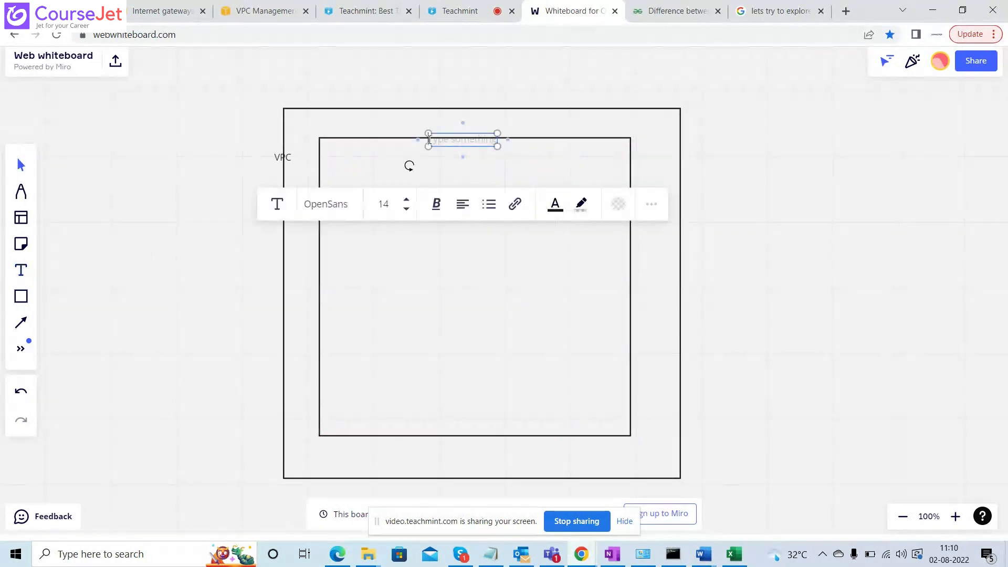
{"action": "type", "text": "sU"}
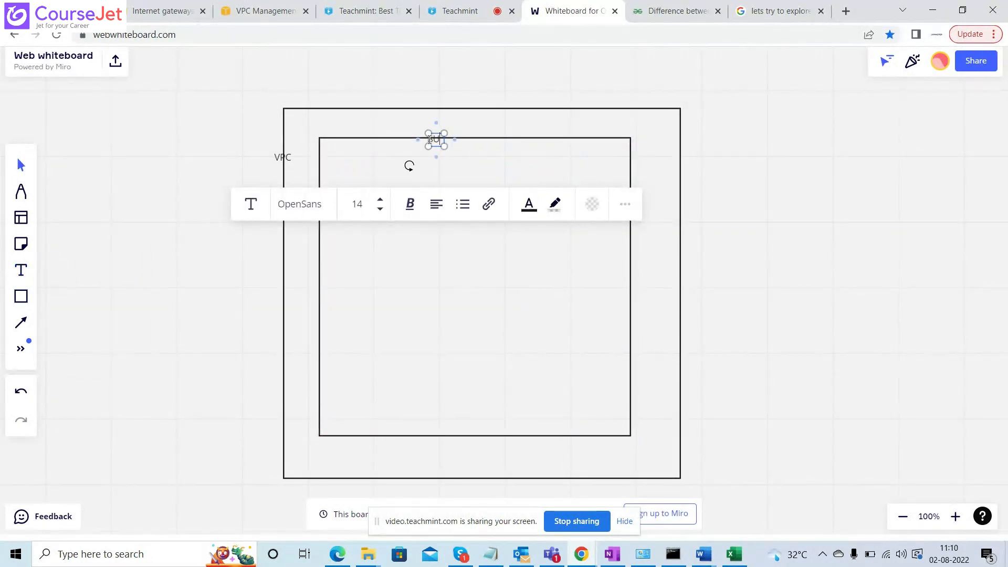
{"action": "type", "text": "BNET"}
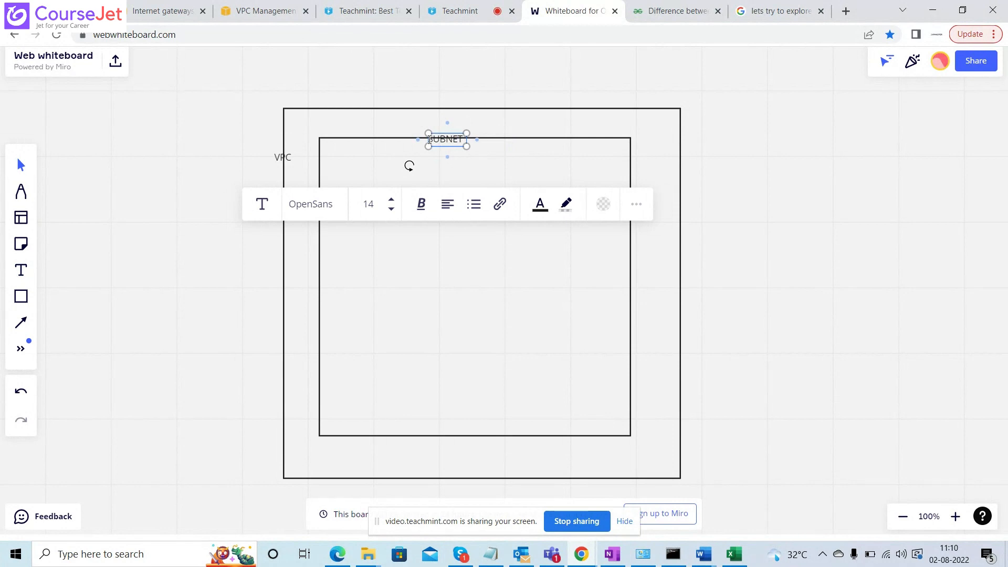
{"action": "type", "text": " 01"}
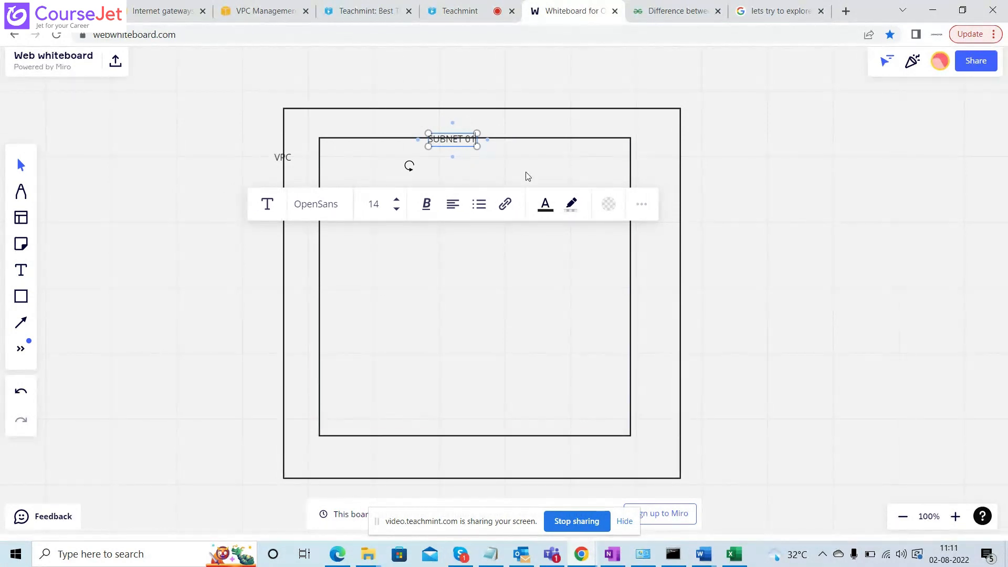
{"action": "left_click", "coordinate": [527, 177]}
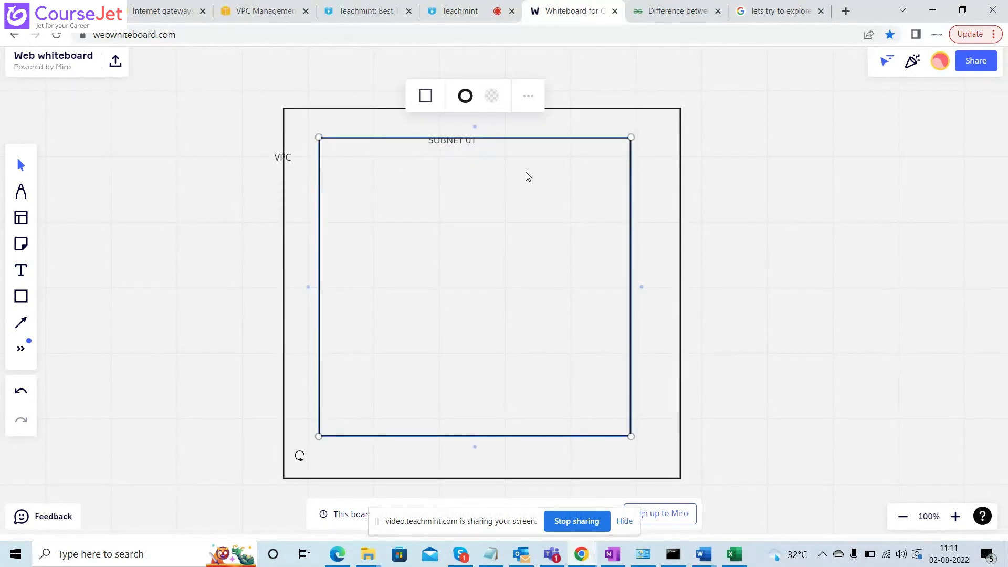
Step: Draw two small boxes inside SUBNET 01: one labelled IPV4 and a second to its right for IPV6
{"action": "left_click", "coordinate": [21, 296]}
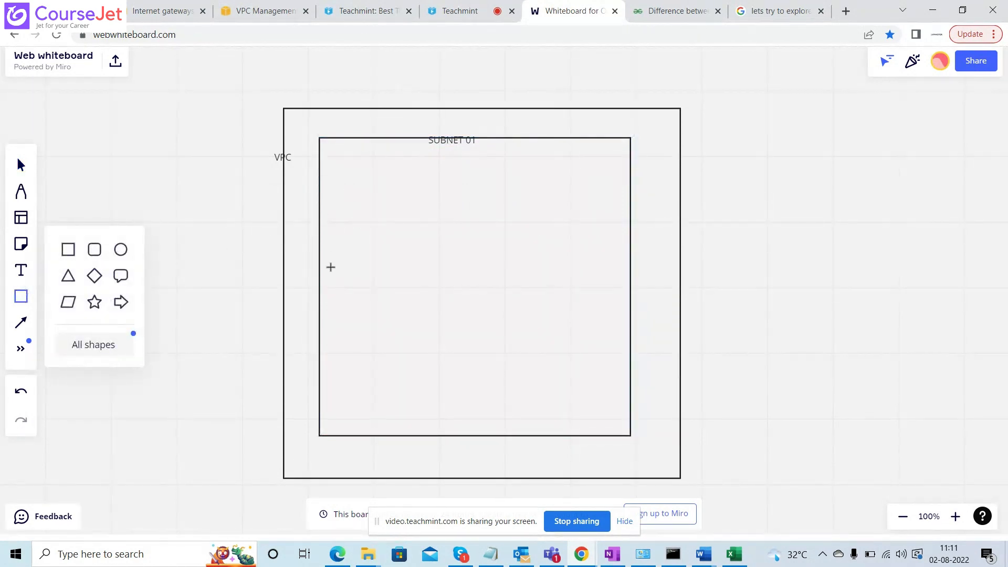
{"action": "left_click_drag", "start_coordinate": [344, 270], "coordinate": [439, 372]}
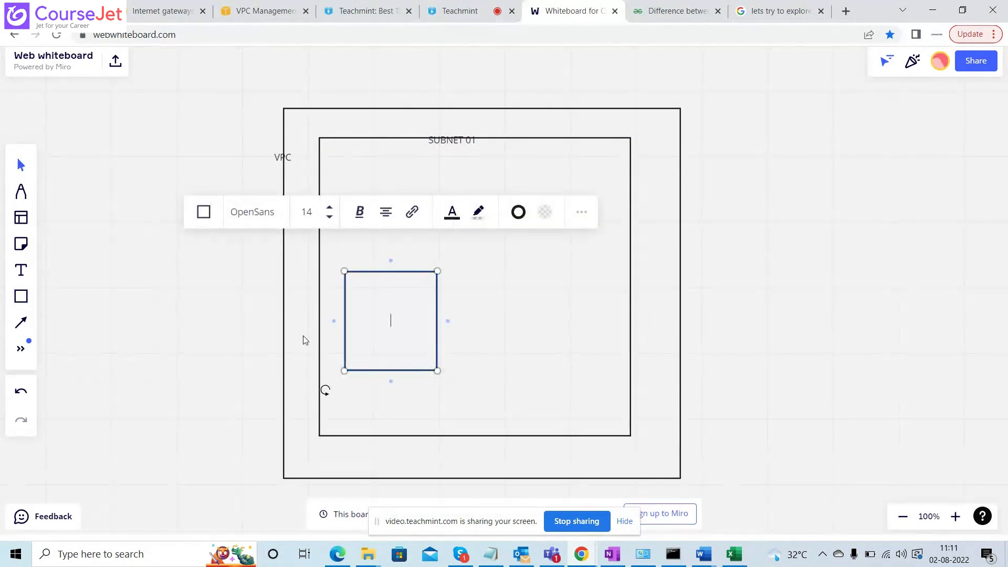
{"action": "type", "text": "IPV4"}
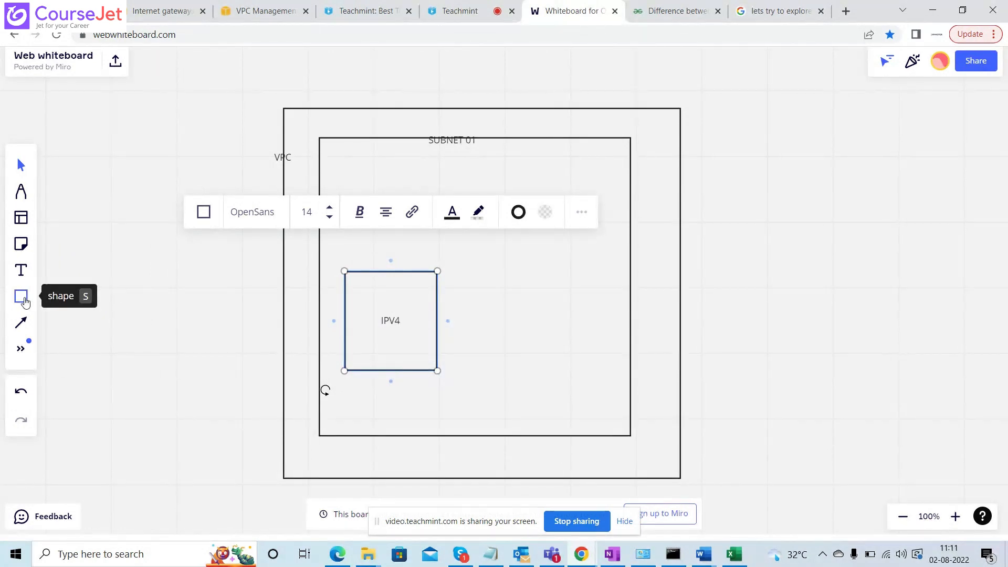
{"action": "left_click", "coordinate": [21, 296]}
{"action": "left_click", "coordinate": [69, 250]}
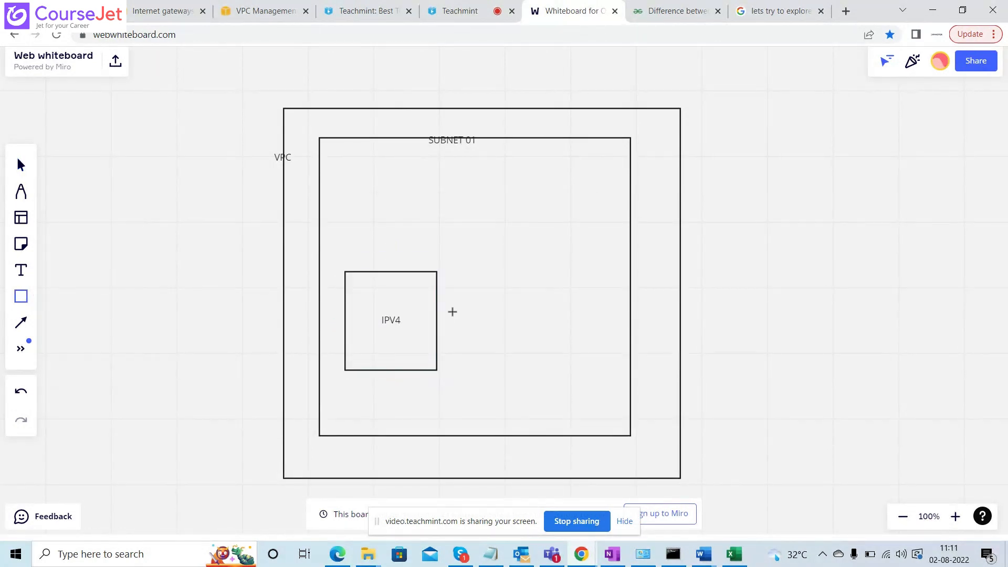
{"action": "left_click_drag", "start_coordinate": [476, 275], "coordinate": [578, 372]}
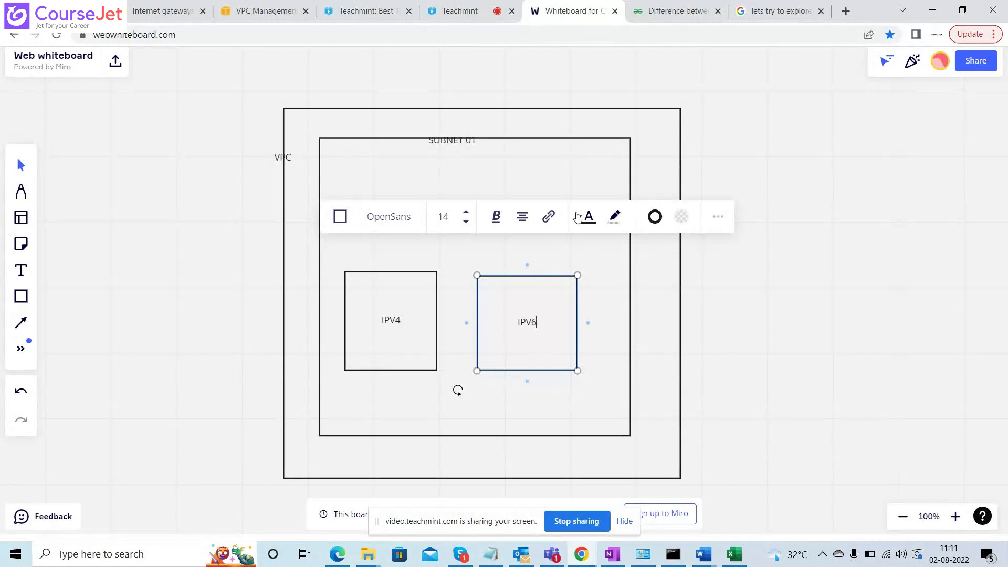
Step: Narrow SUBNET 01 to the left half and add a second rectangle resized to cover the IPV6 box
{"action": "left_click", "coordinate": [630, 315]}
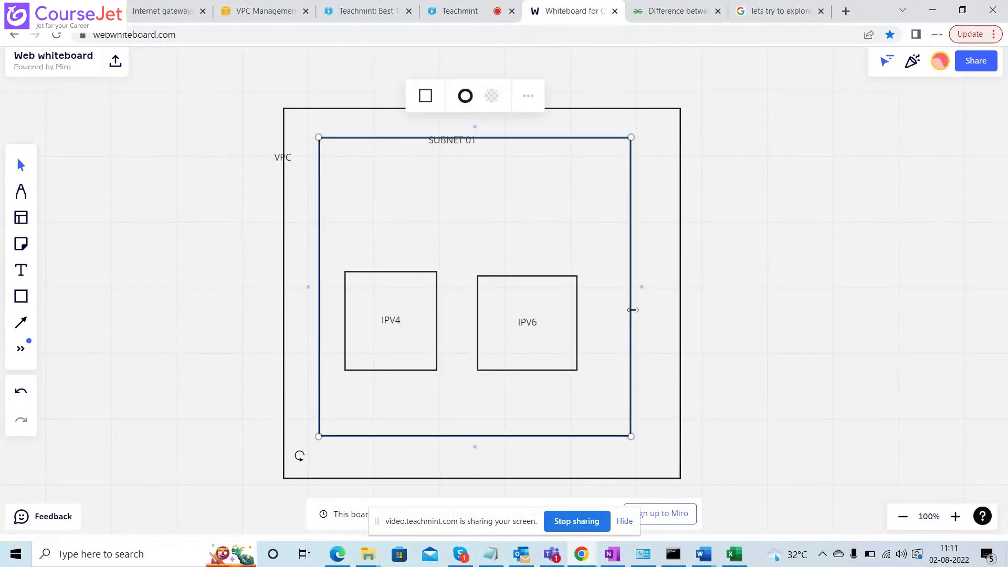
{"action": "left_click_drag", "start_coordinate": [633, 310], "coordinate": [466, 312]}
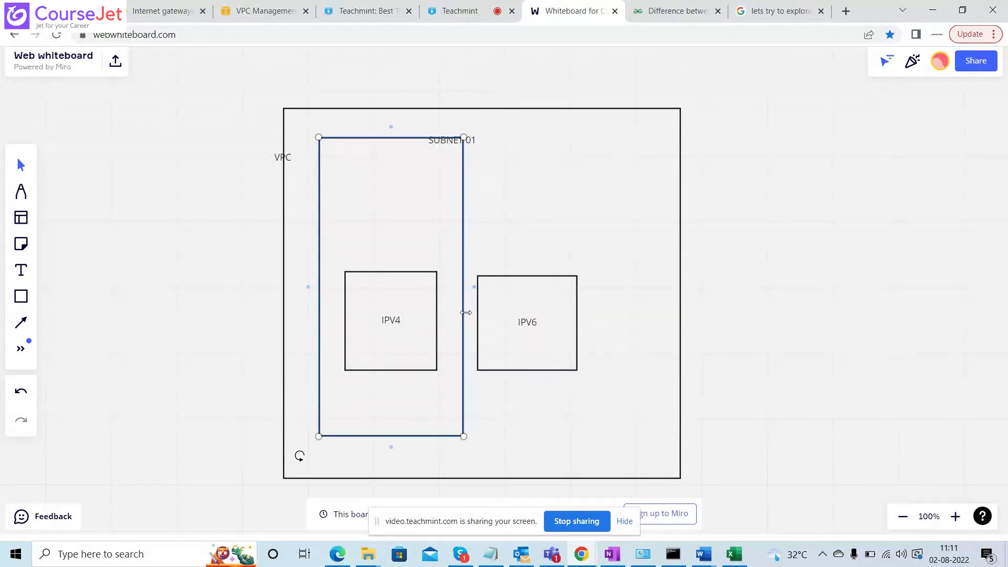
{"action": "left_click", "coordinate": [21, 296]}
{"action": "left_click", "coordinate": [426, 227]}
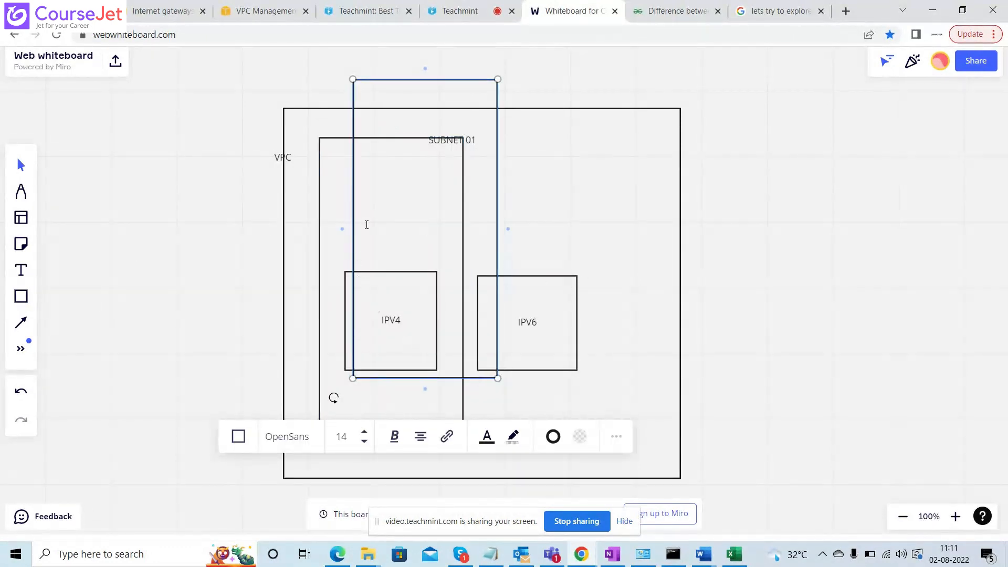
{"action": "left_click_drag", "start_coordinate": [357, 115], "coordinate": [477, 225]}
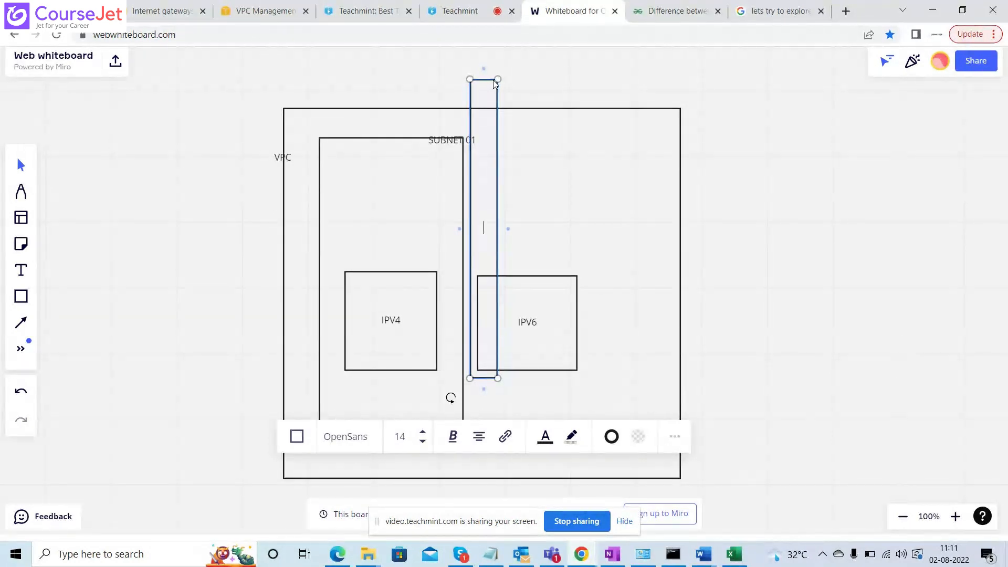
{"action": "left_click_drag", "start_coordinate": [496, 80], "coordinate": [614, 140]}
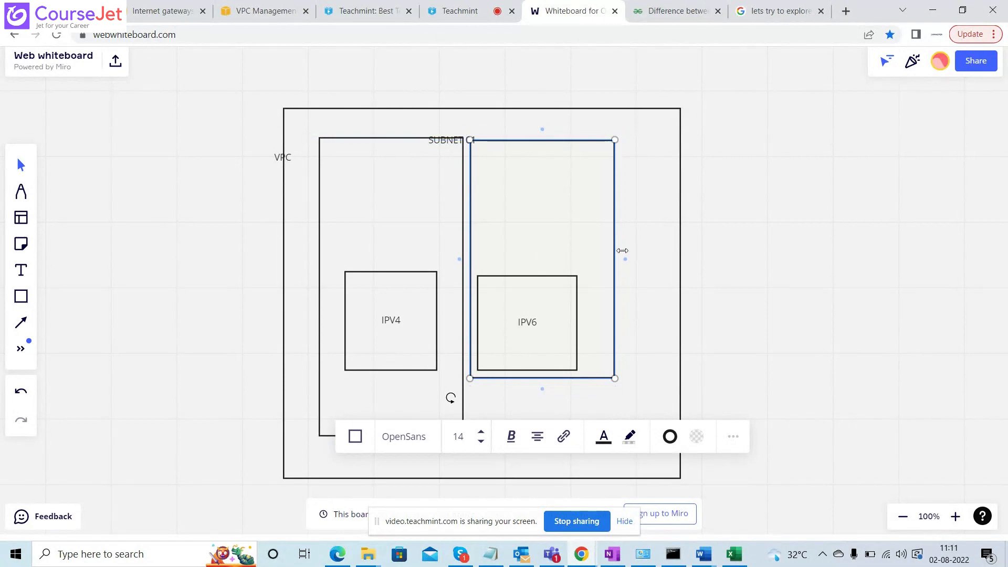
Step: Nudge the VPC rectangle and extend the right subnet down to match SUBNET 01's height
{"action": "mouse_move", "coordinate": [615, 387]}
{"action": "left_mouse_down"}
{"action": "mouse_move", "coordinate": [622, 395]}
{"action": "mouse_move", "coordinate": [615, 387]}
{"action": "left_mouse_up"}
{"action": "left_click", "coordinate": [615, 380]}
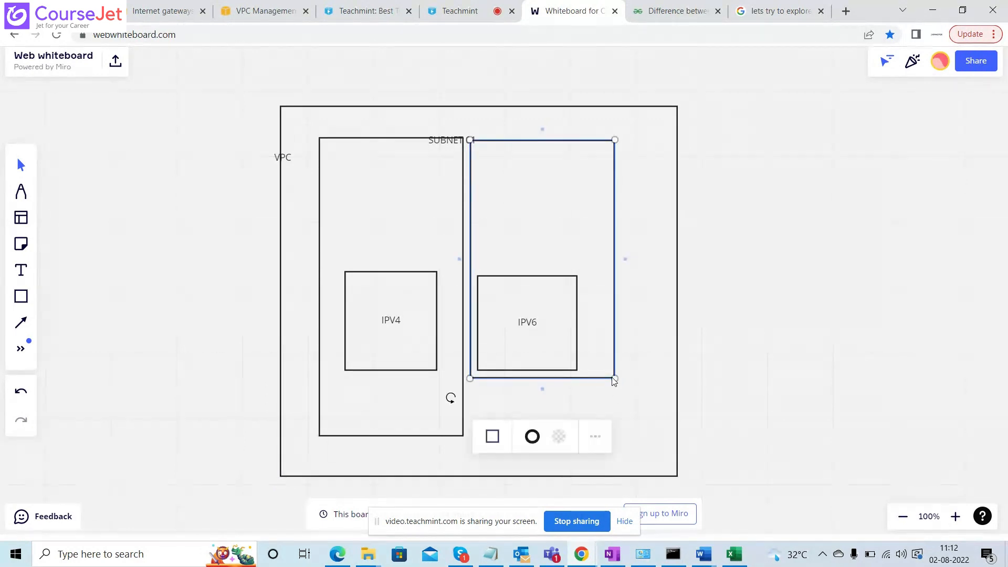
{"action": "left_click_drag", "start_coordinate": [614, 378], "coordinate": [627, 439]}
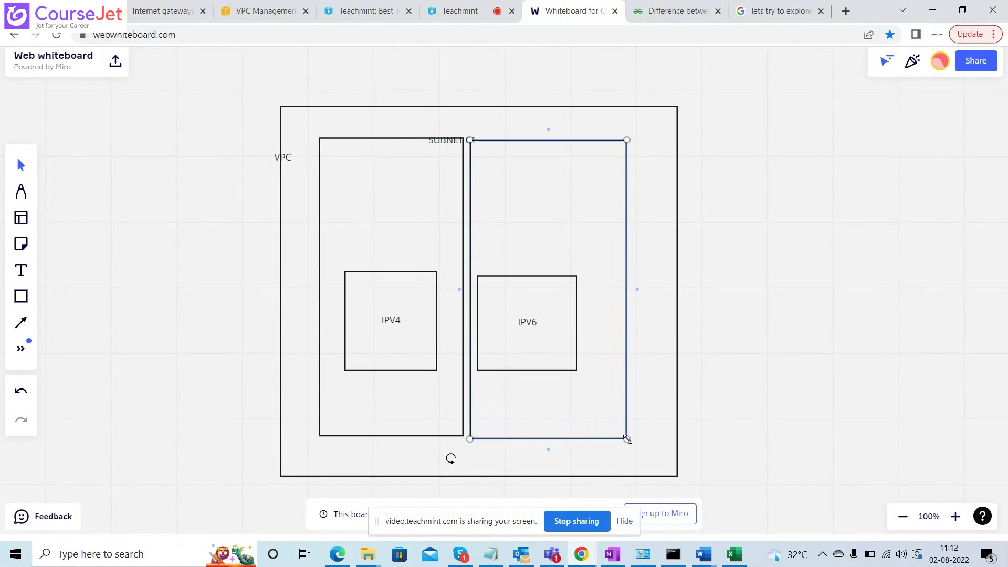
{"action": "left_click", "coordinate": [553, 328]}
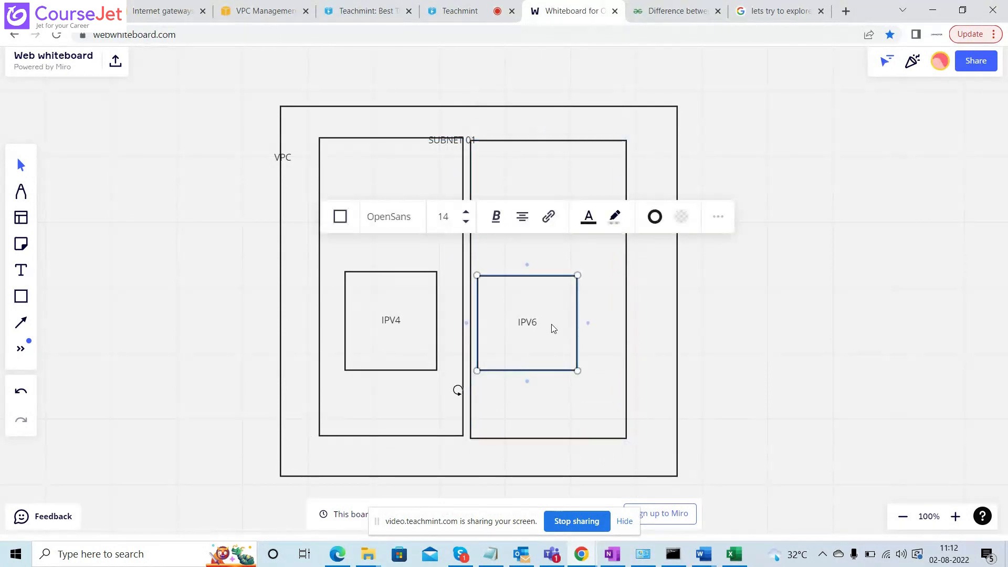
Step: Label the right subnet 'SUBNET 02' at its top
{"action": "left_click", "coordinate": [20, 278]}
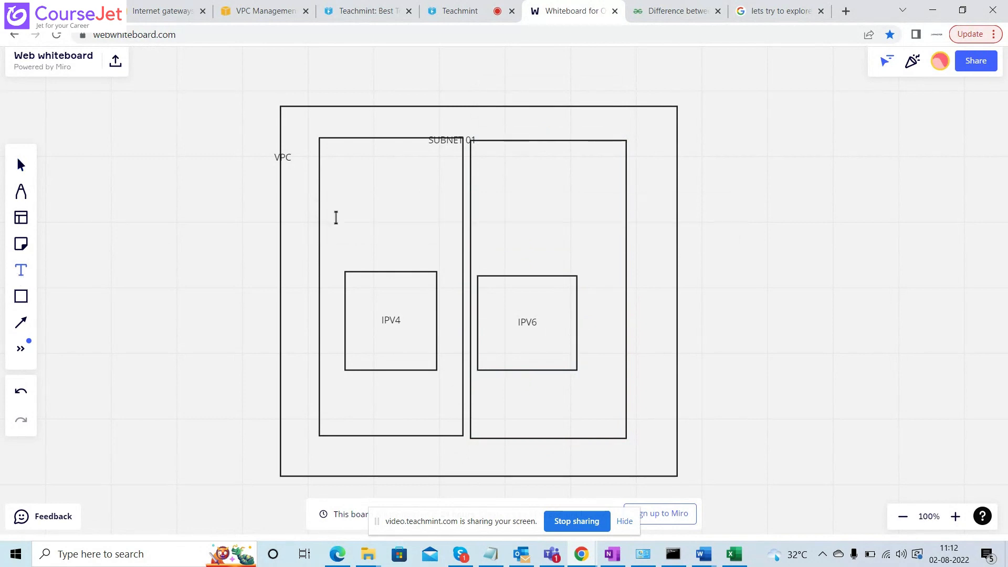
{"action": "left_click", "coordinate": [579, 144]}
{"action": "type", "text": "S"}
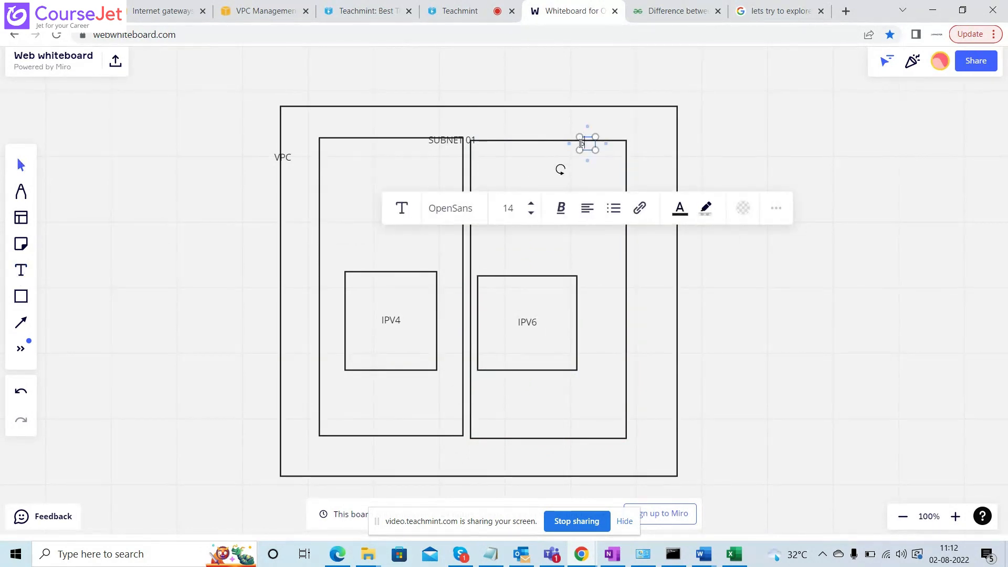
{"action": "type", "text": "UN"}
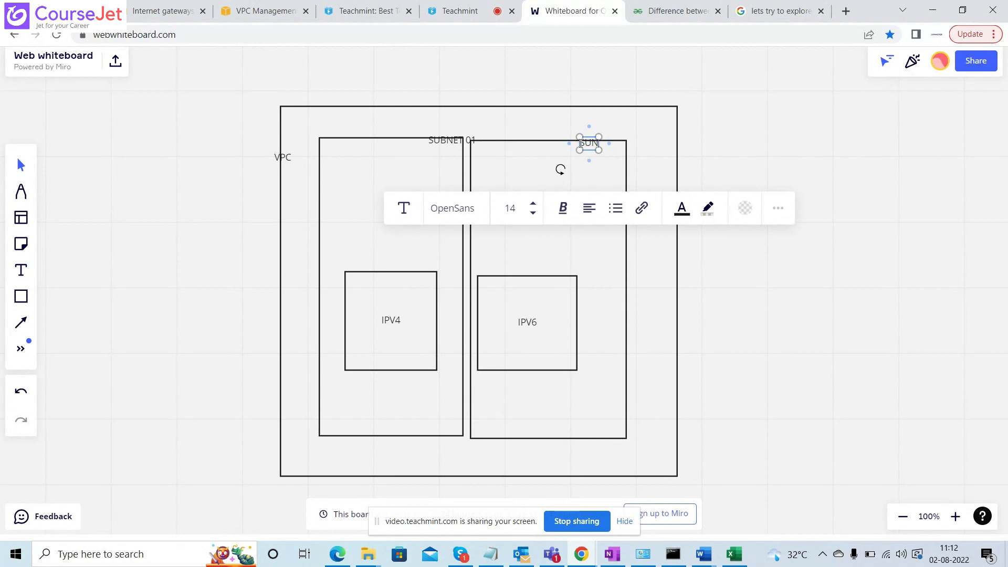
{"action": "key", "text": "BackSpace"}
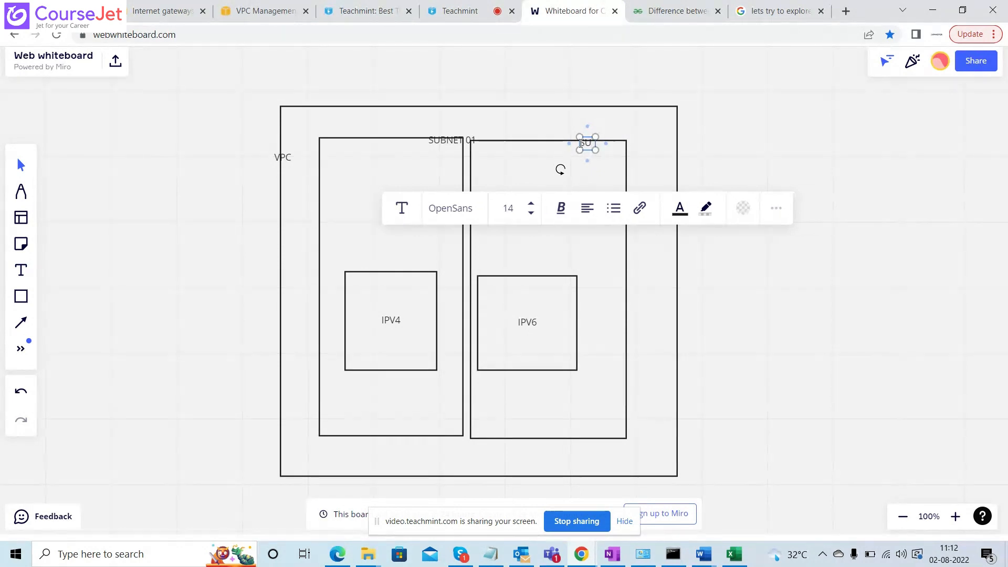
{"action": "type", "text": "BNET"}
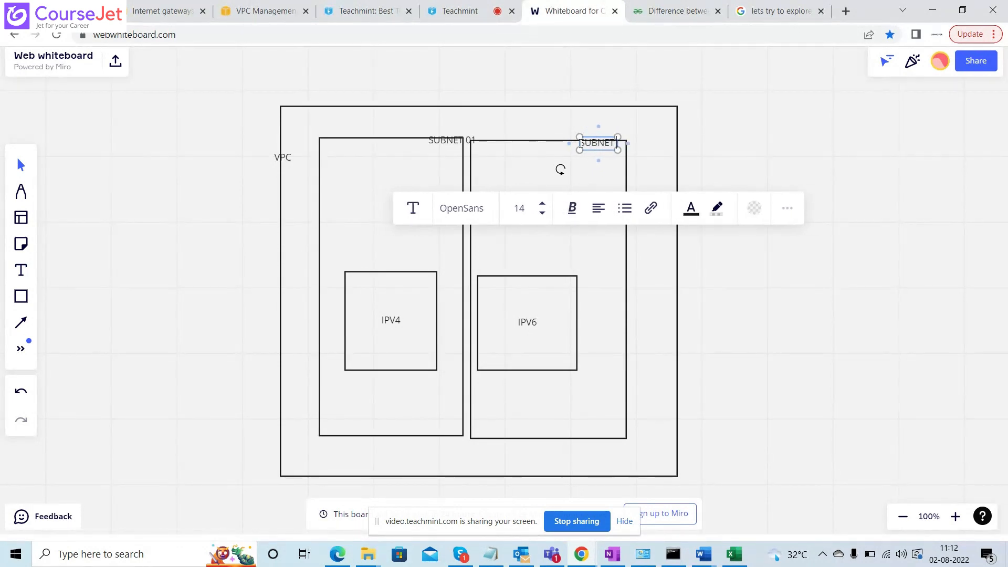
{"action": "type", "text": " 02"}
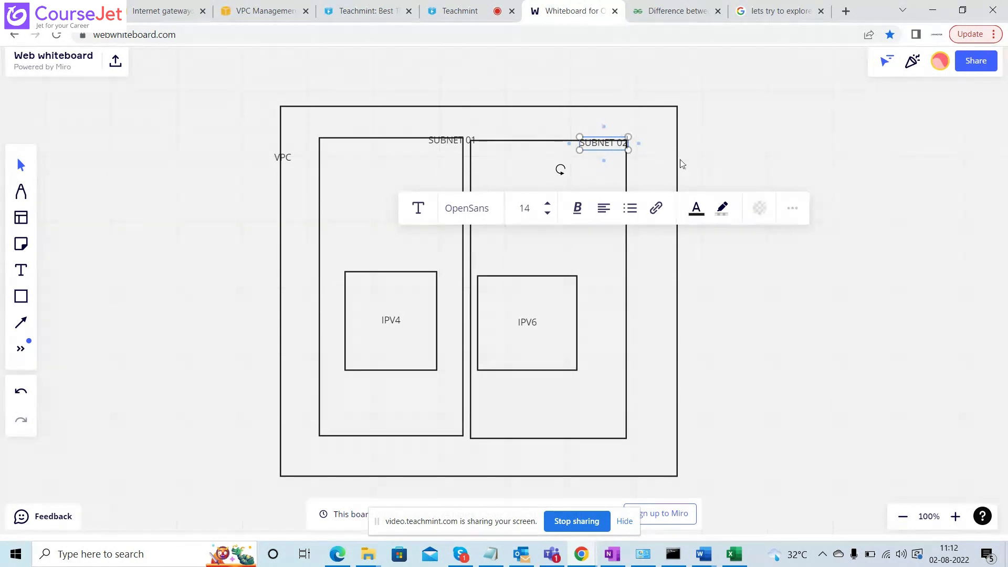
{"action": "left_click", "coordinate": [654, 165]}
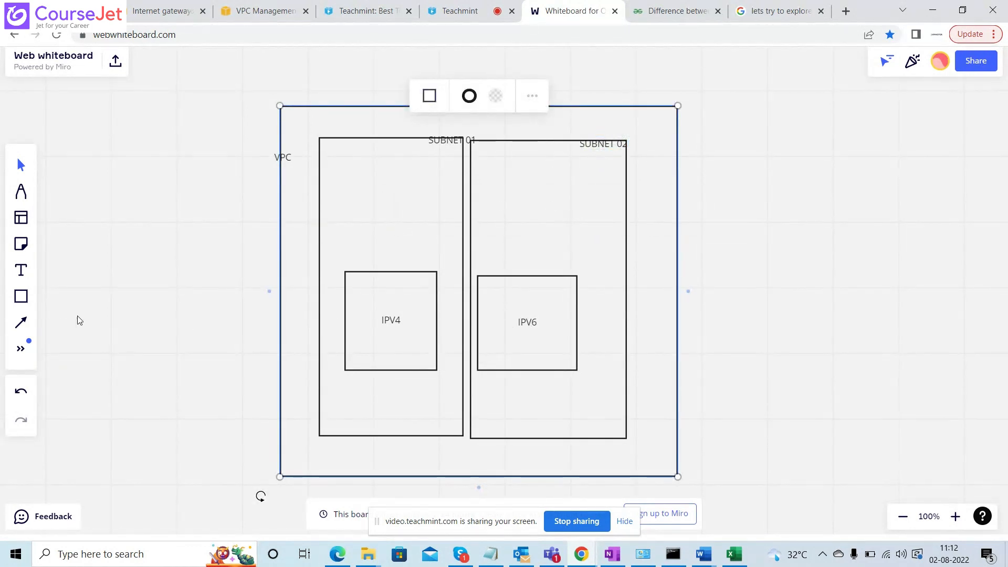
Step: Draw a box above SUBNET 01 on the VPC border labelled 'INTERNET GATEWAY'
{"action": "left_click", "coordinate": [21, 296]}
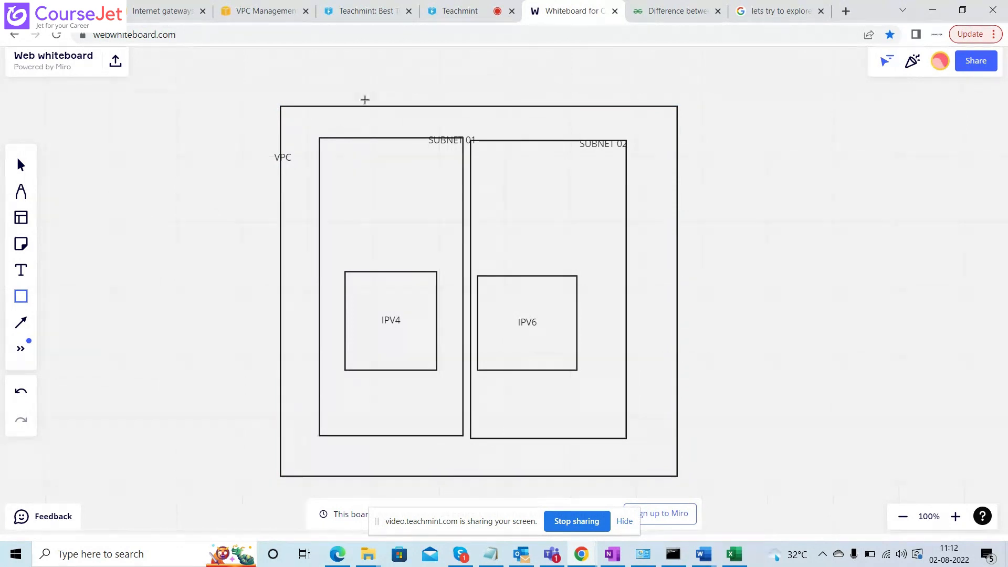
{"action": "left_click_drag", "start_coordinate": [355, 94], "coordinate": [421, 120]}
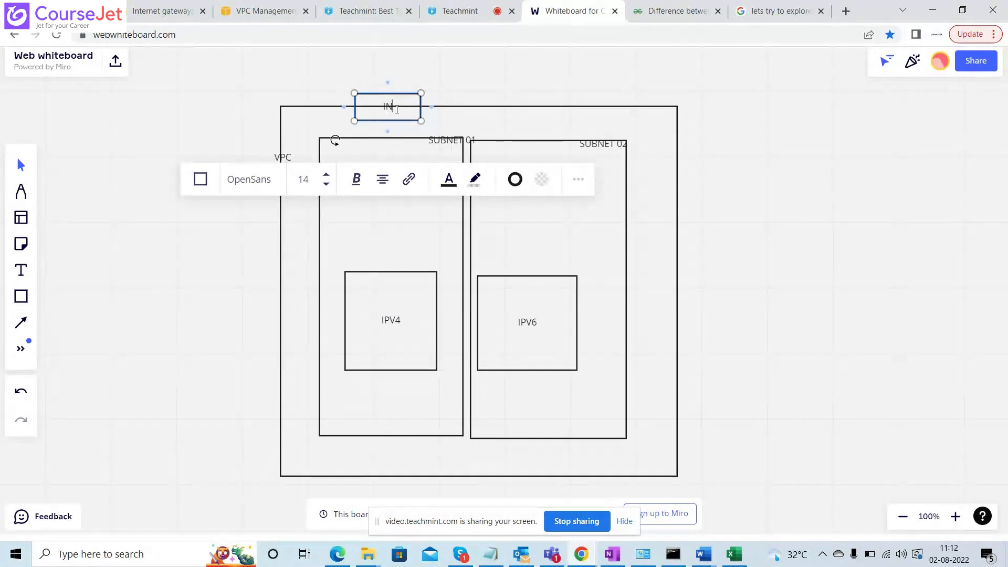
{"action": "type", "text": "INTERNET GATEWAY"}
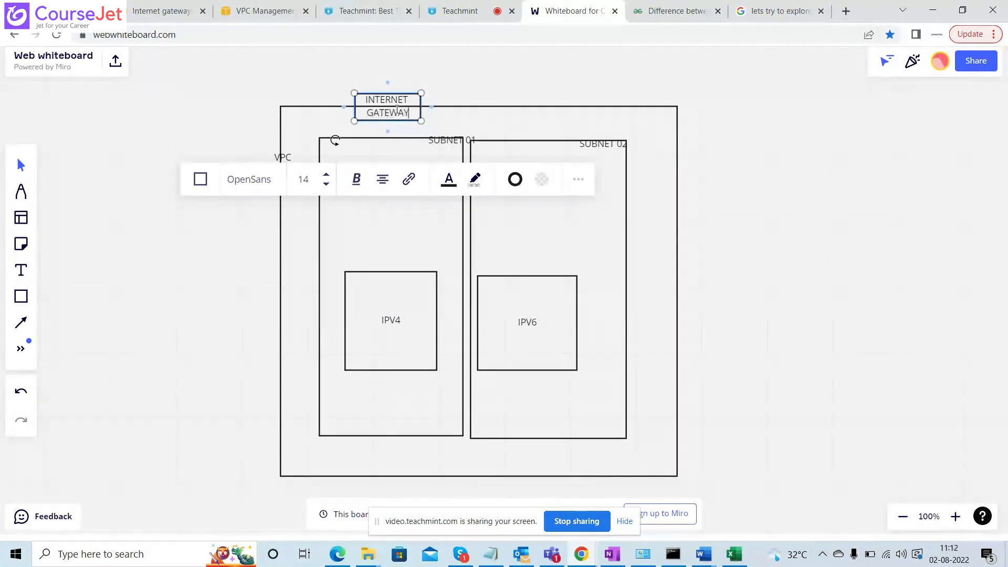
{"action": "left_click", "coordinate": [290, 102]}
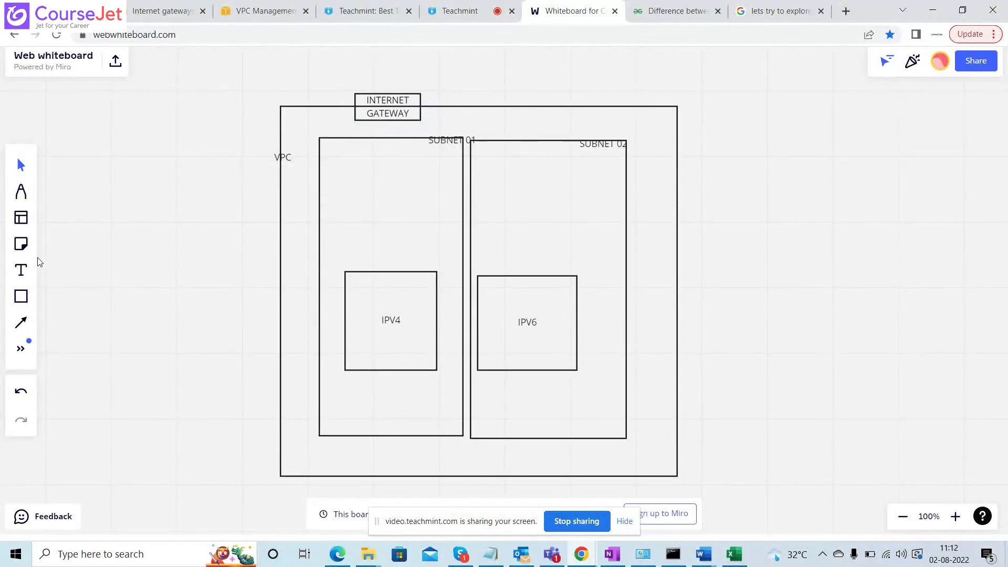
{"action": "left_click", "coordinate": [20, 296]}
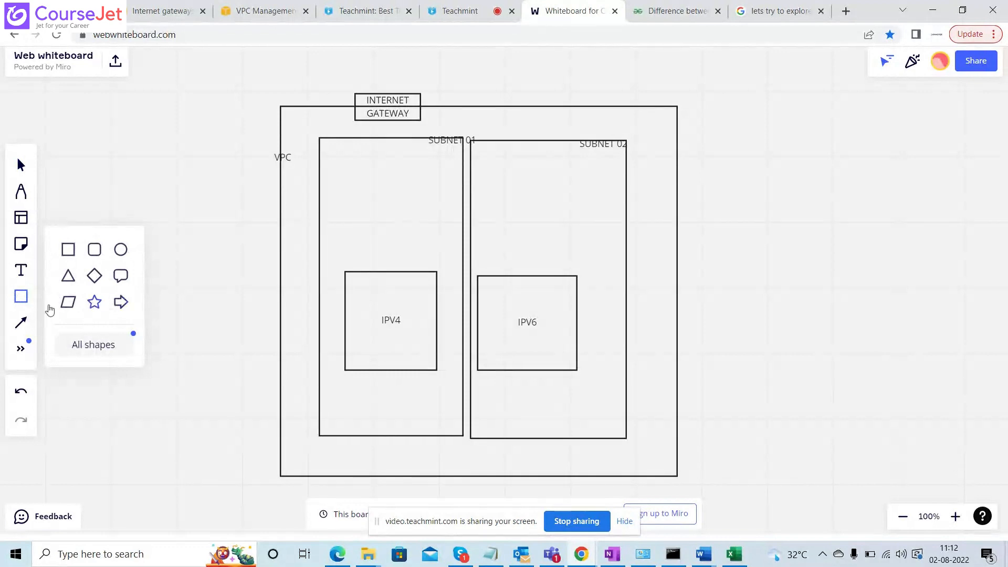
Step: Draw curved connector arrows from IPV4 and from IPV6 to the INTERNET GATEWAY box
{"action": "left_click", "coordinate": [17, 326]}
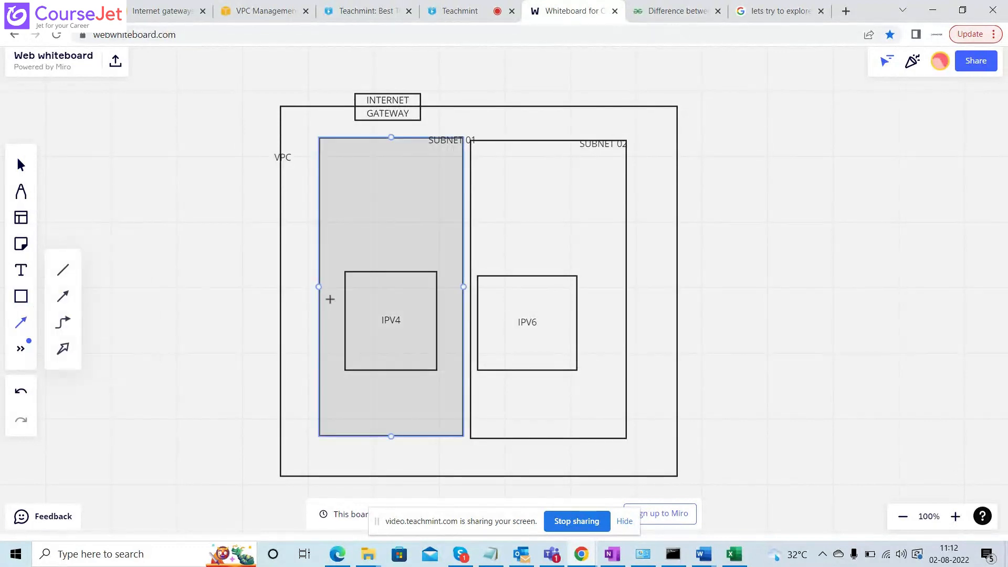
{"action": "left_click_drag", "start_coordinate": [345, 321], "coordinate": [352, 106]}
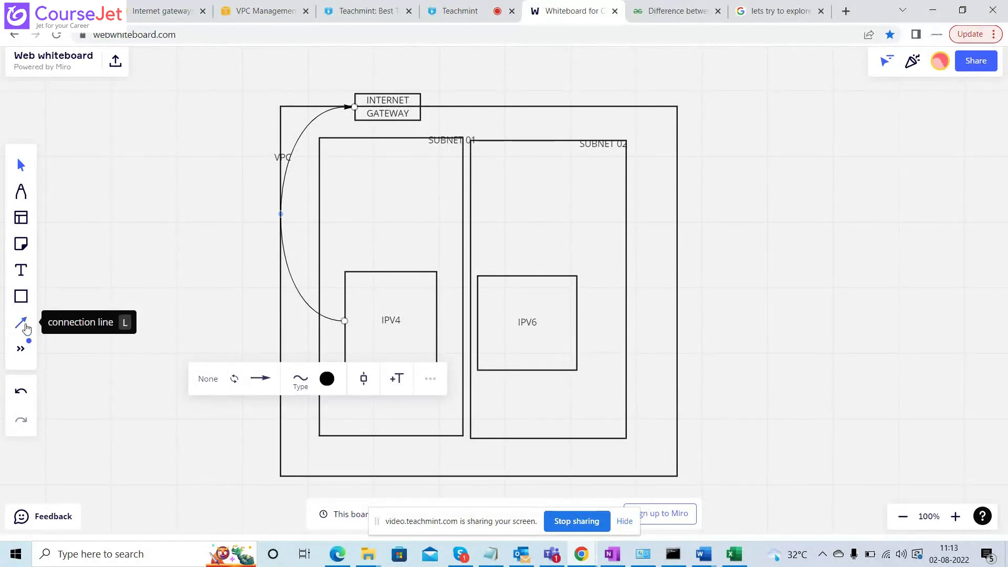
{"action": "left_click", "coordinate": [27, 328]}
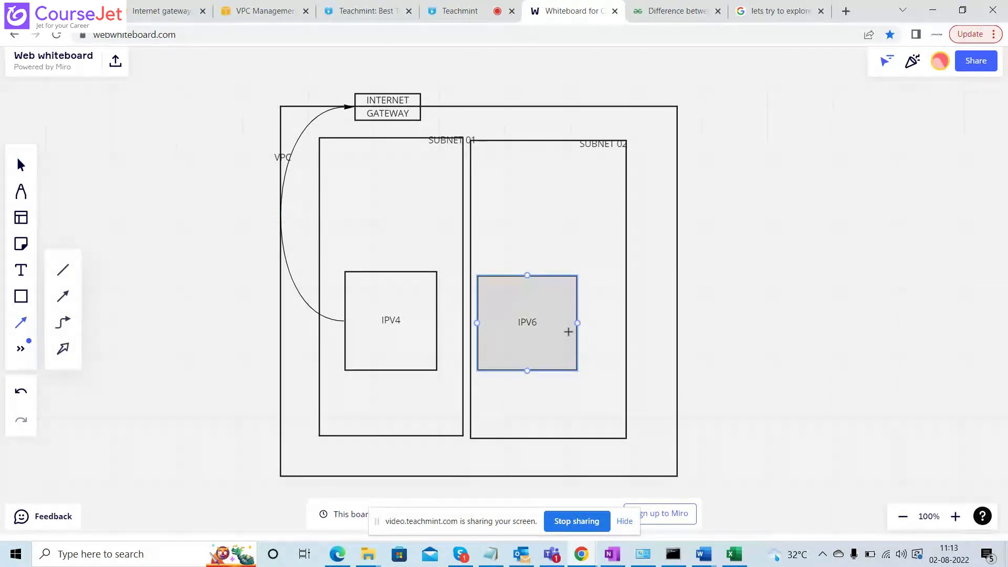
{"action": "left_click_drag", "start_coordinate": [578, 323], "coordinate": [426, 113]}
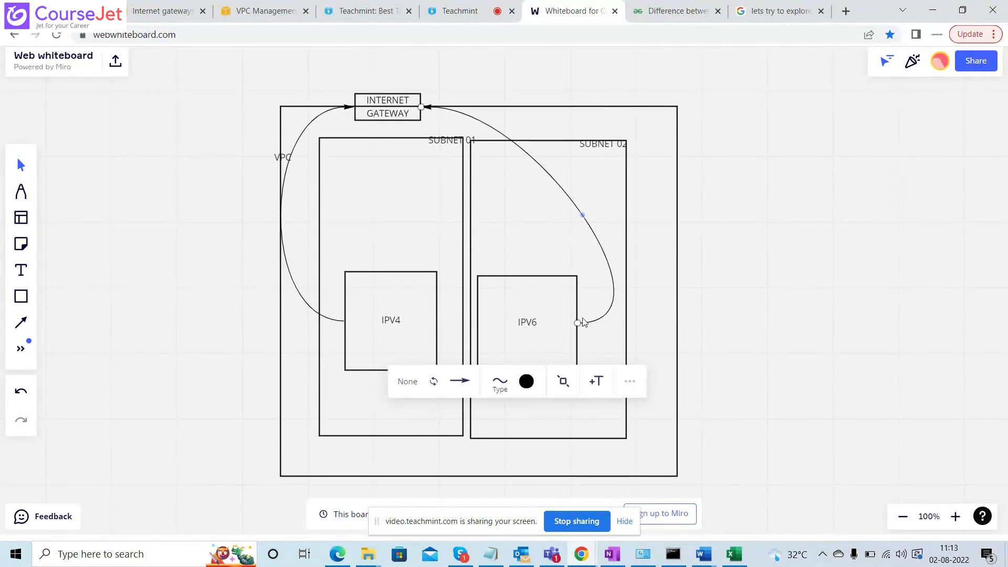
{"action": "left_click", "coordinate": [661, 320]}
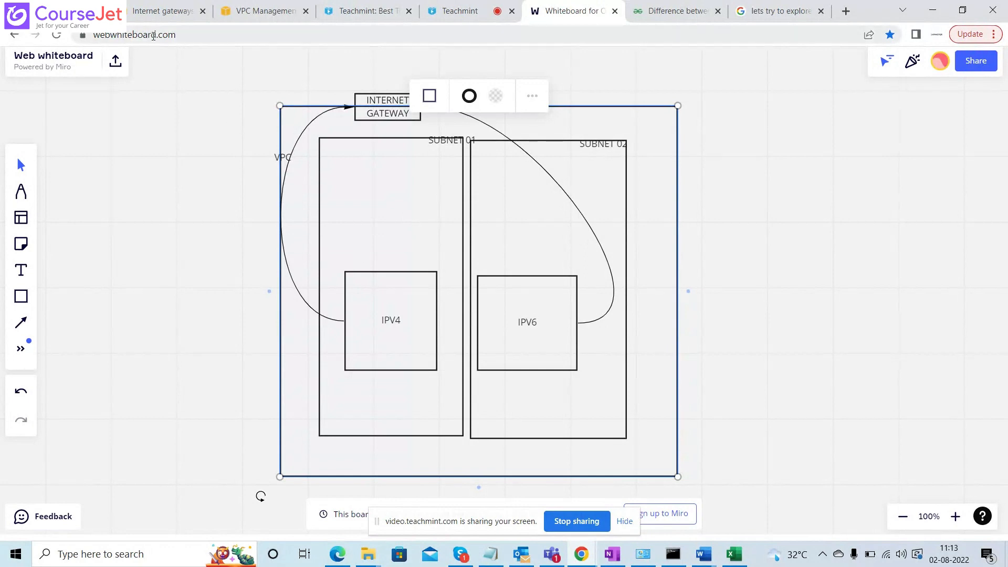
{"action": "left_click", "coordinate": [158, 11]}
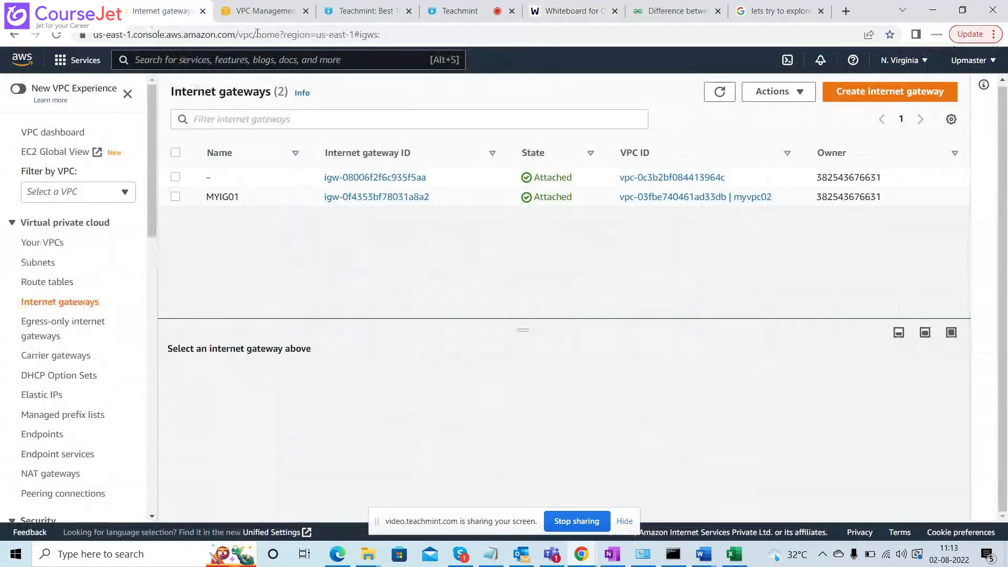
{"action": "left_click", "coordinate": [583, 11]}
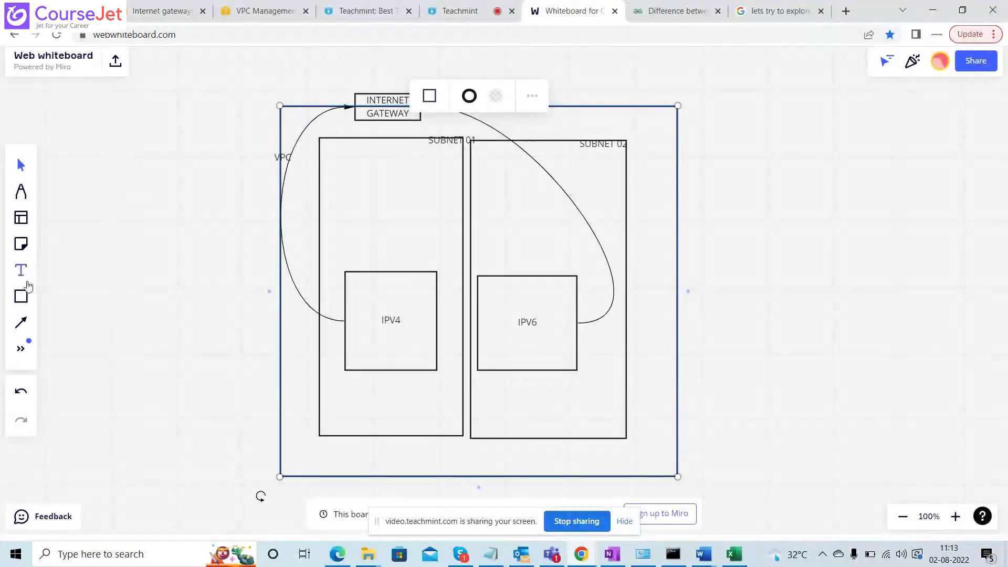
{"action": "left_click", "coordinate": [22, 295]}
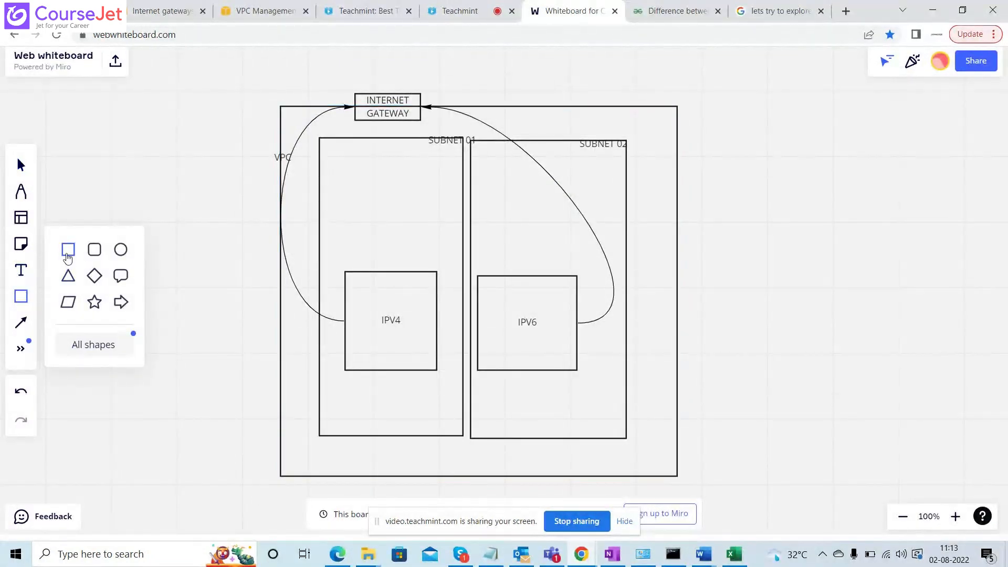
Step: Draw a box at the VPC's top right labelled 'Egross IG'
{"action": "left_click", "coordinate": [69, 253]}
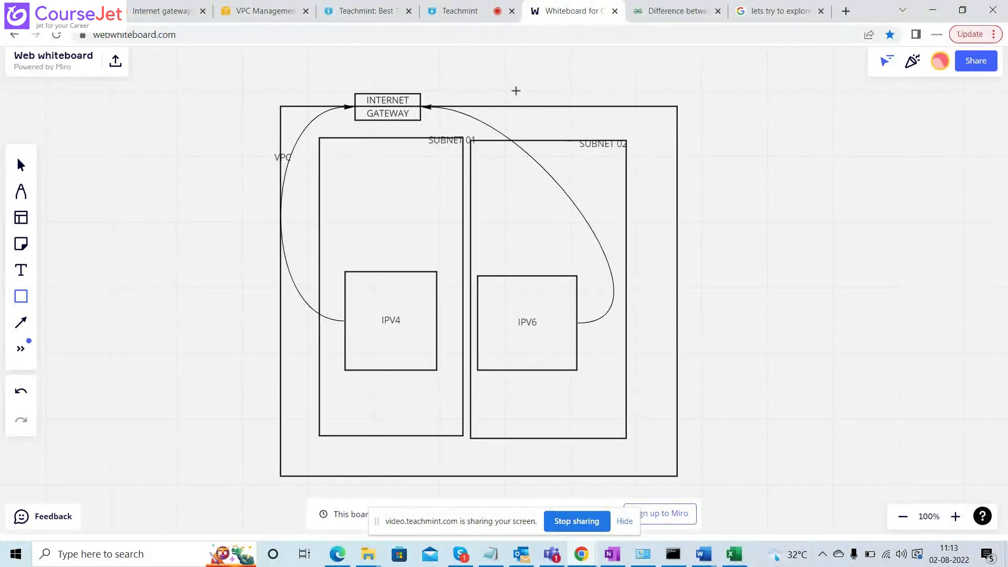
{"action": "left_click_drag", "start_coordinate": [516, 90], "coordinate": [621, 127]}
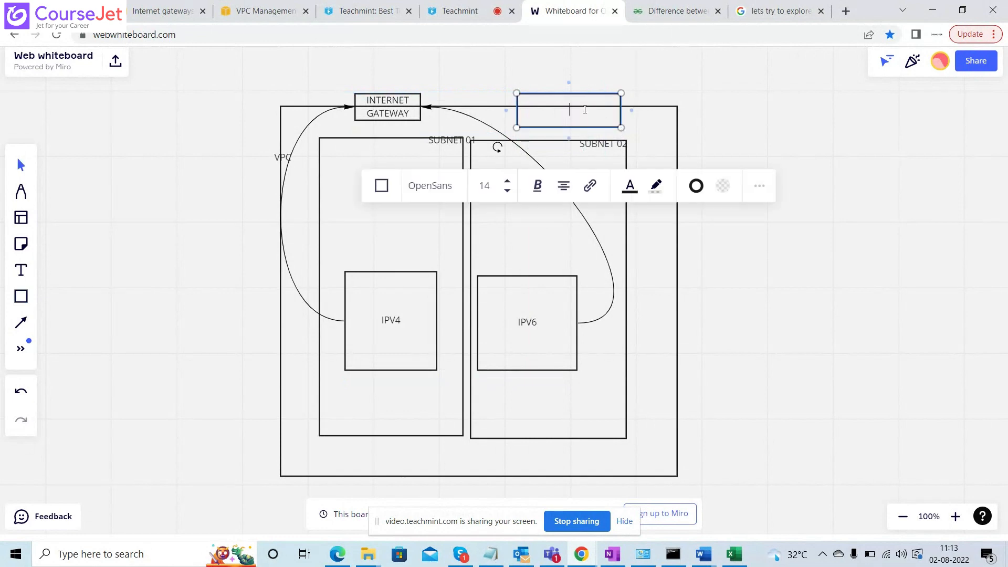
{"action": "type", "text": "Egross IG"}
{"action": "left_click", "coordinate": [444, 111]}
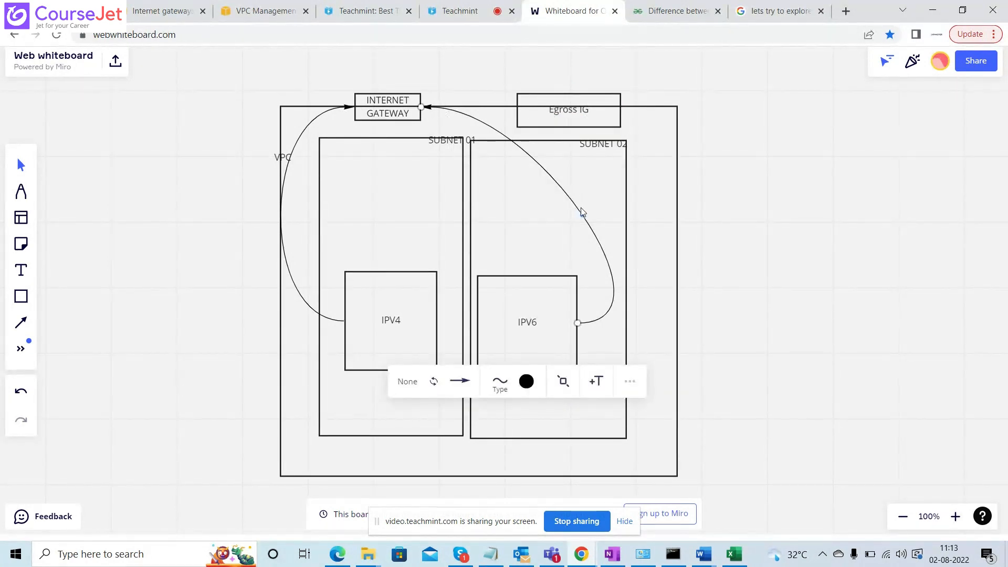
Step: Reroute the IPV6 arrow to end on the Egross IG box, then return to AWS Internet gateways
{"action": "left_click_drag", "start_coordinate": [584, 220], "coordinate": [650, 151]}
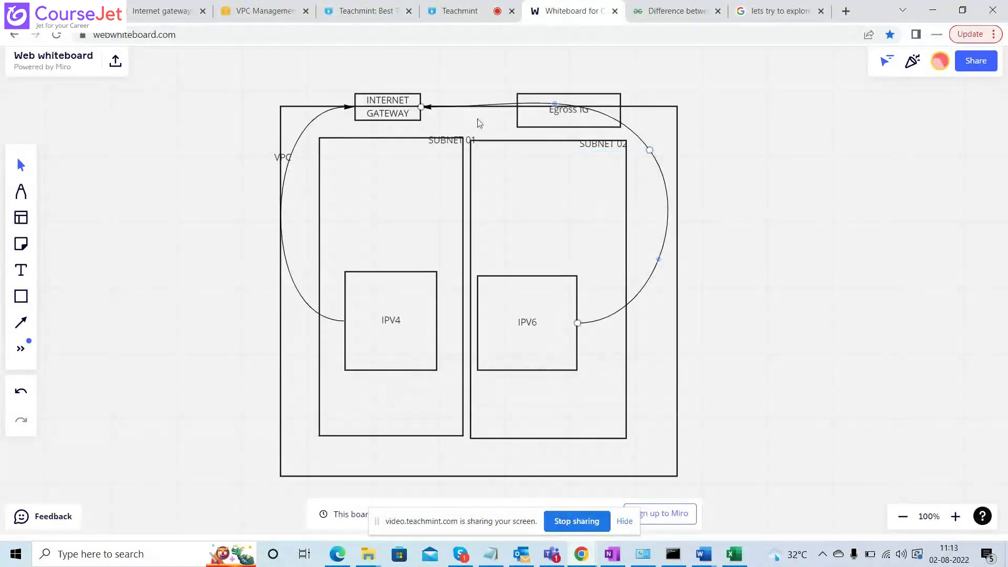
{"action": "left_click_drag", "start_coordinate": [426, 110], "coordinate": [596, 103]}
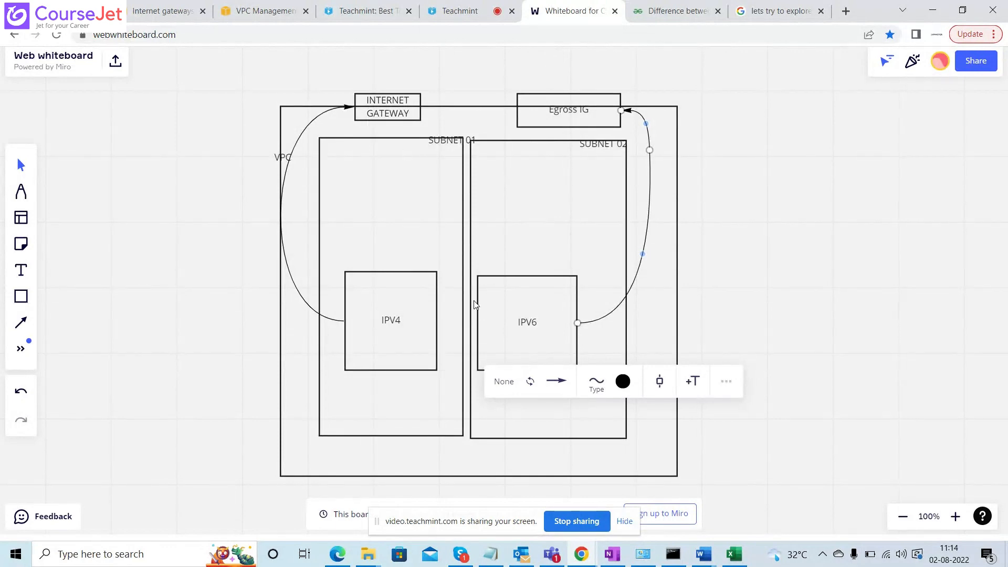
{"action": "left_click", "coordinate": [145, 11]}
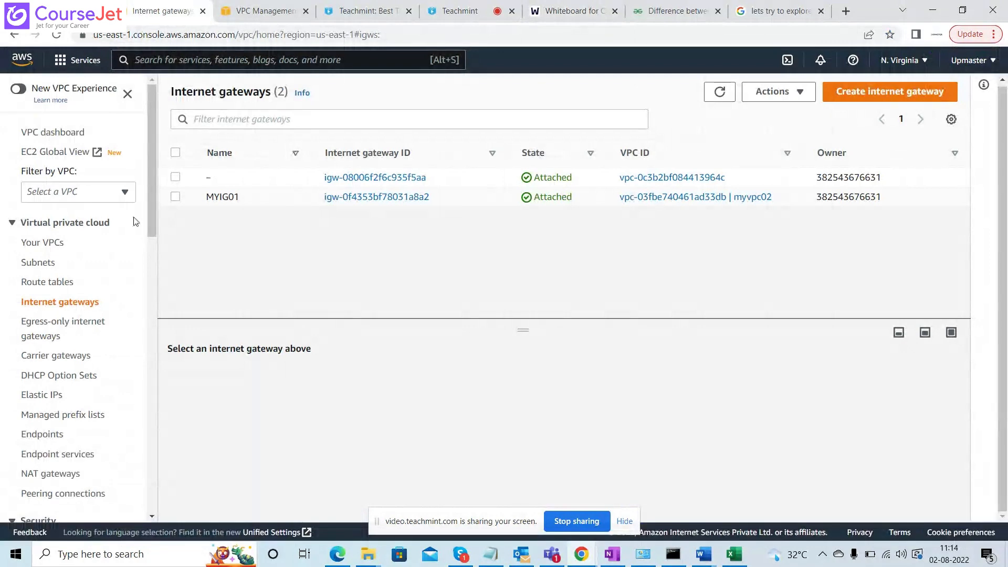
Step: Browse the Subnets and VPCs lists, then begin creating a new VPC
{"action": "left_click", "coordinate": [45, 263]}
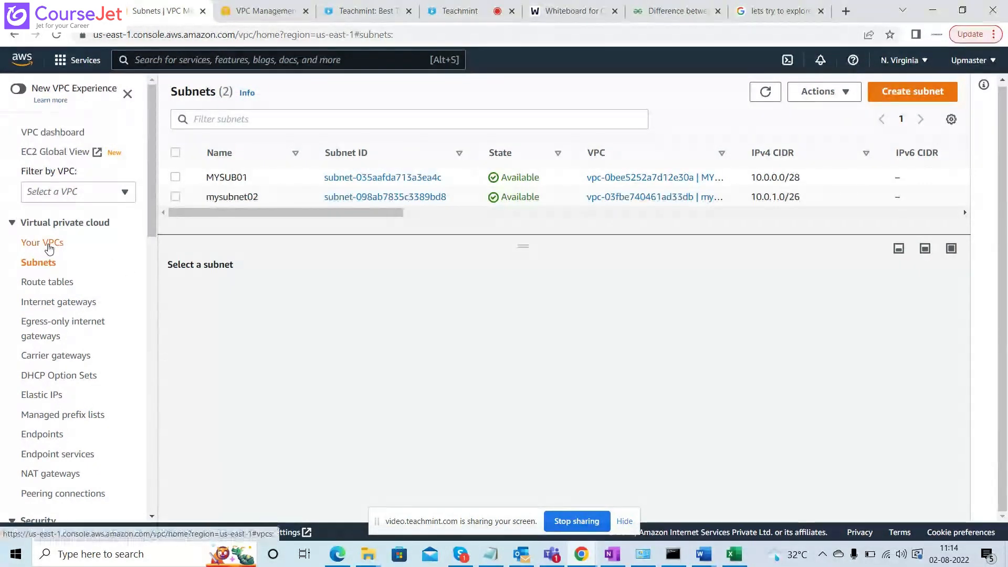
{"action": "left_click", "coordinate": [49, 245]}
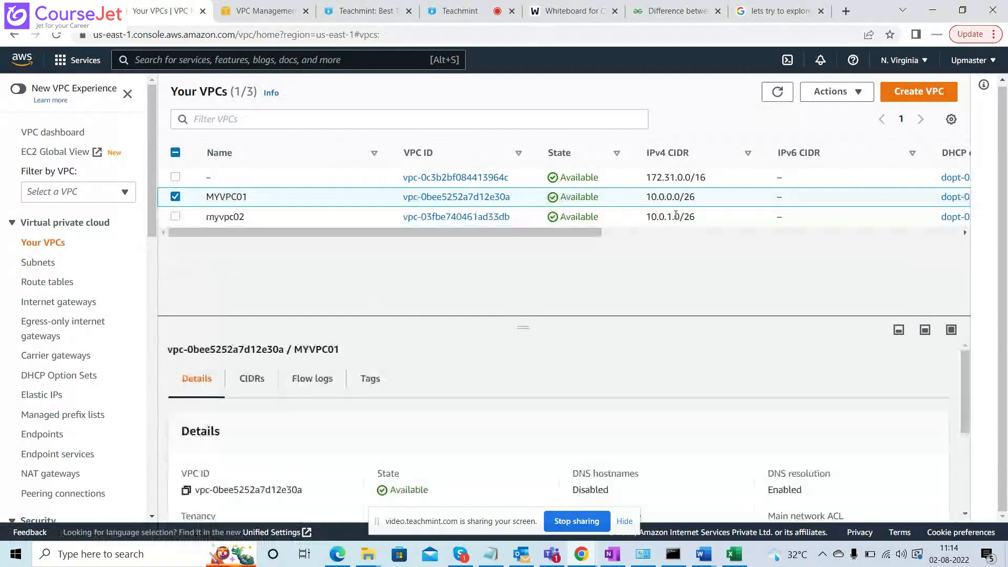
{"action": "left_click", "coordinate": [906, 95]}
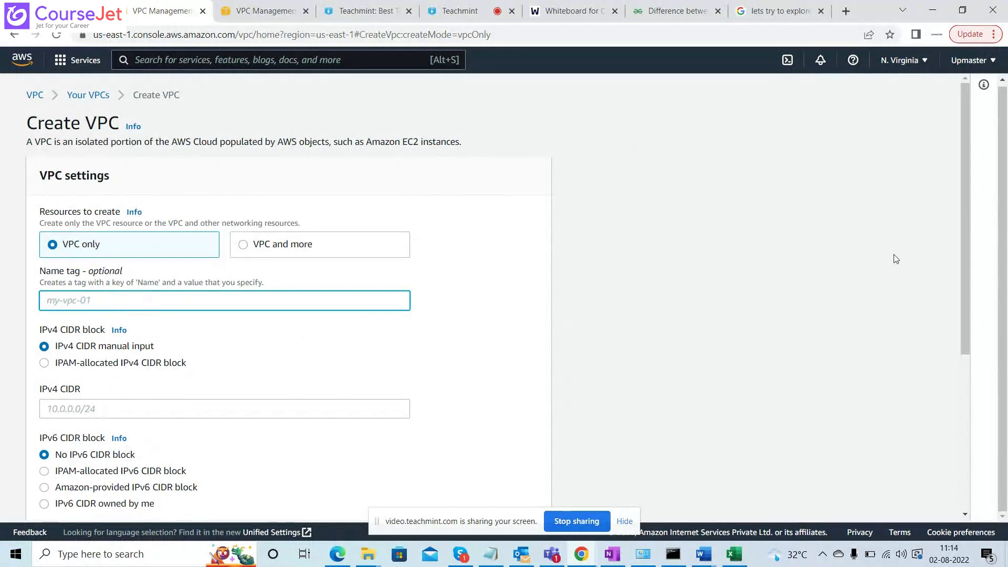
Step: Try the IPv6 CIDR options, finding no owned IPv6 pools, and settle on Amazon-provided
{"action": "left_click_drag", "start_coordinate": [963, 246], "coordinate": [968, 332]}
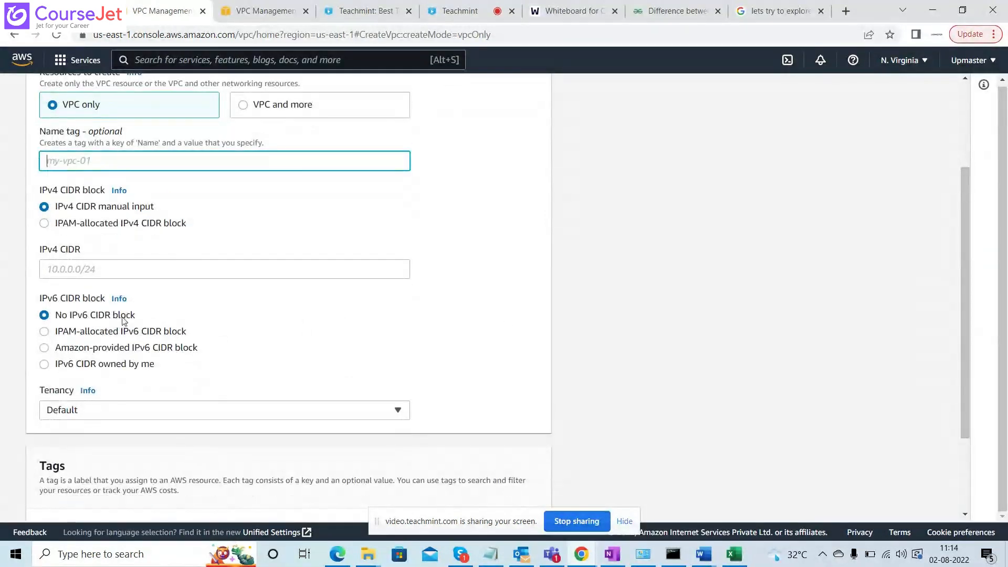
{"action": "left_click", "coordinate": [91, 365]}
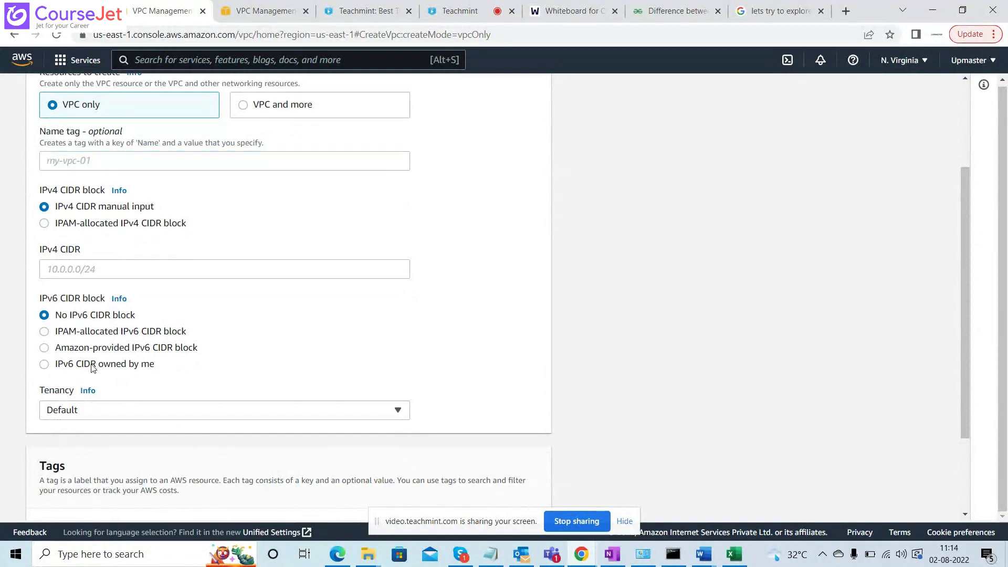
{"action": "left_click", "coordinate": [91, 365]}
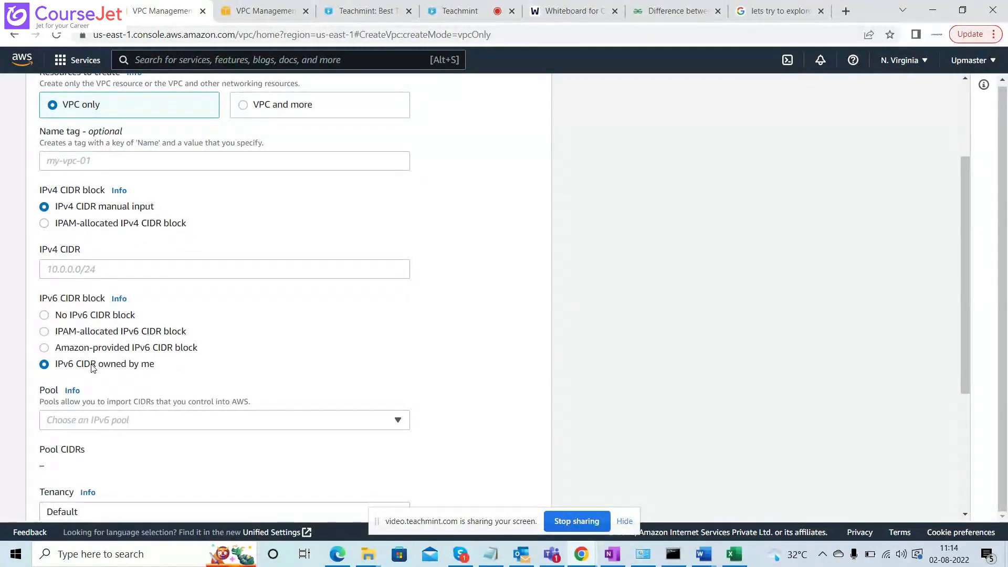
{"action": "left_click", "coordinate": [214, 426]}
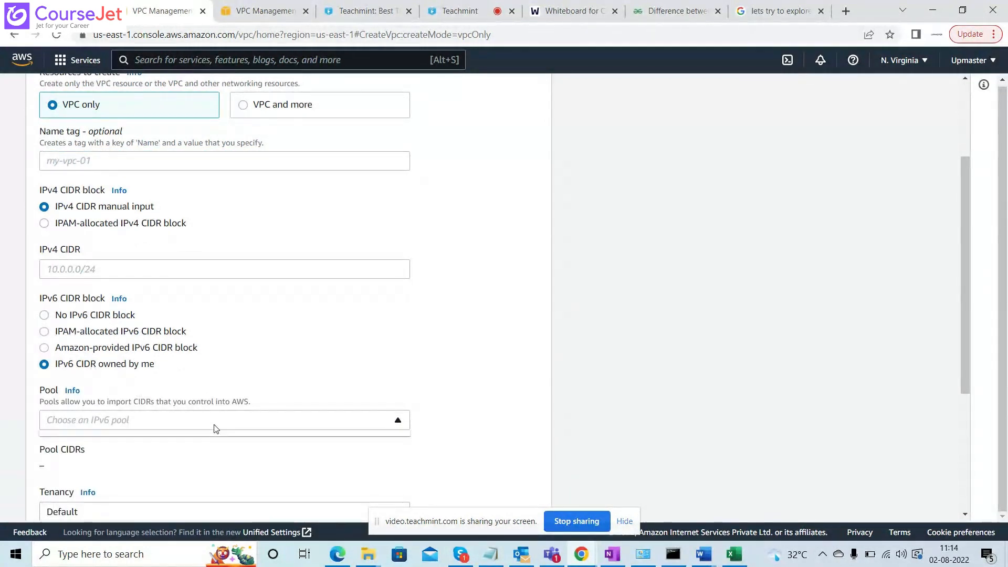
{"action": "left_click", "coordinate": [168, 422]}
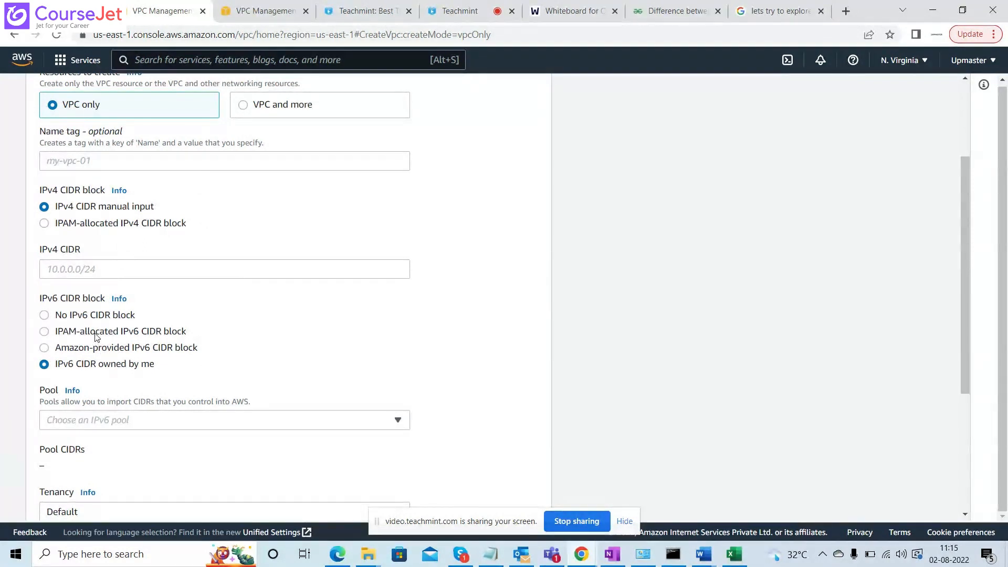
{"action": "left_click", "coordinate": [72, 353]}
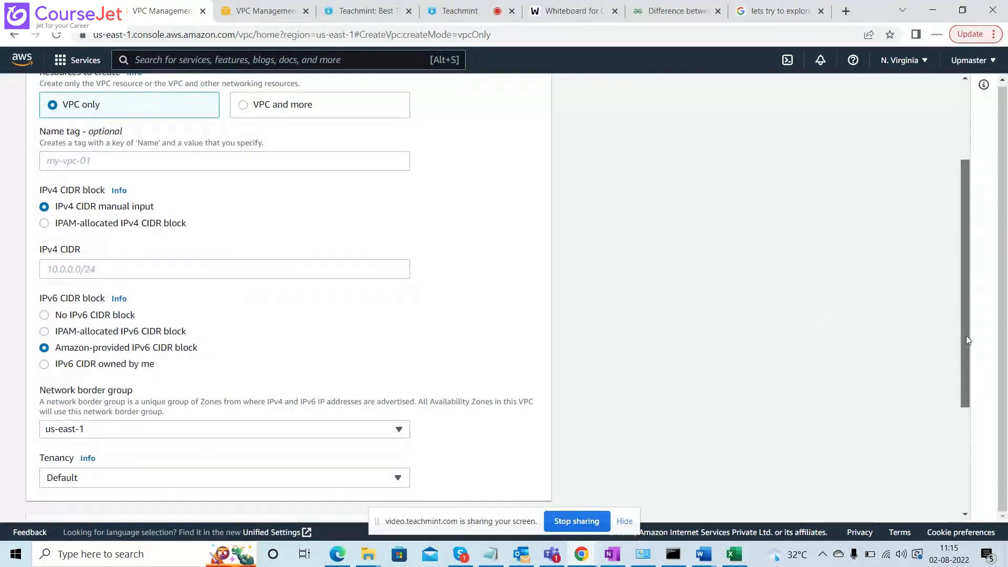
{"action": "left_click_drag", "start_coordinate": [966, 335], "coordinate": [972, 435]}
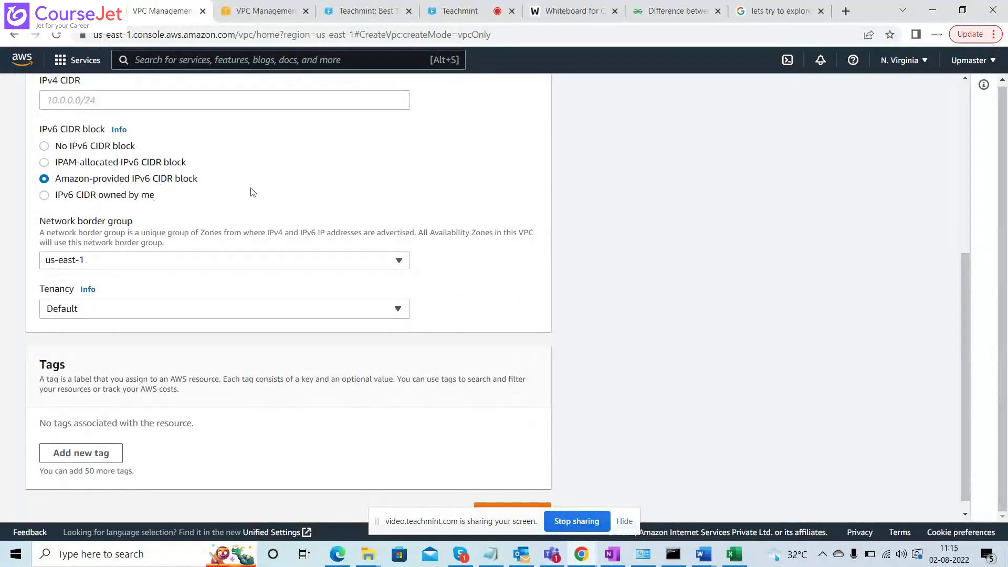
{"action": "left_click", "coordinate": [143, 197]}
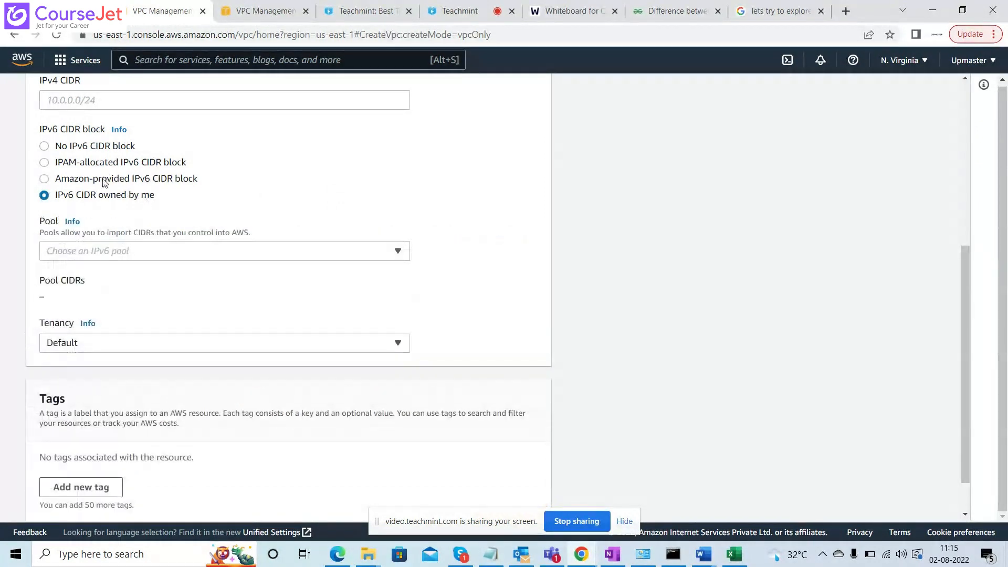
{"action": "left_click", "coordinate": [105, 180]}
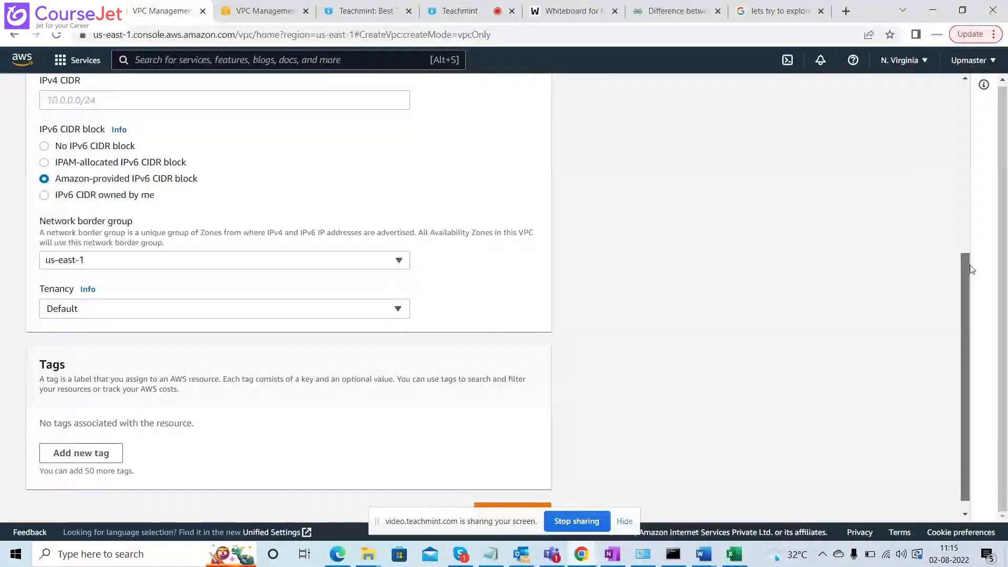
Step: Abandon the Create VPC form and return to the Your VPCs list
{"action": "scroll", "coordinate": [969, 270], "scroll_direction": "up", "scroll_amount": 3}
{"action": "scroll", "coordinate": [982, 130], "scroll_direction": "up", "scroll_amount": 3}
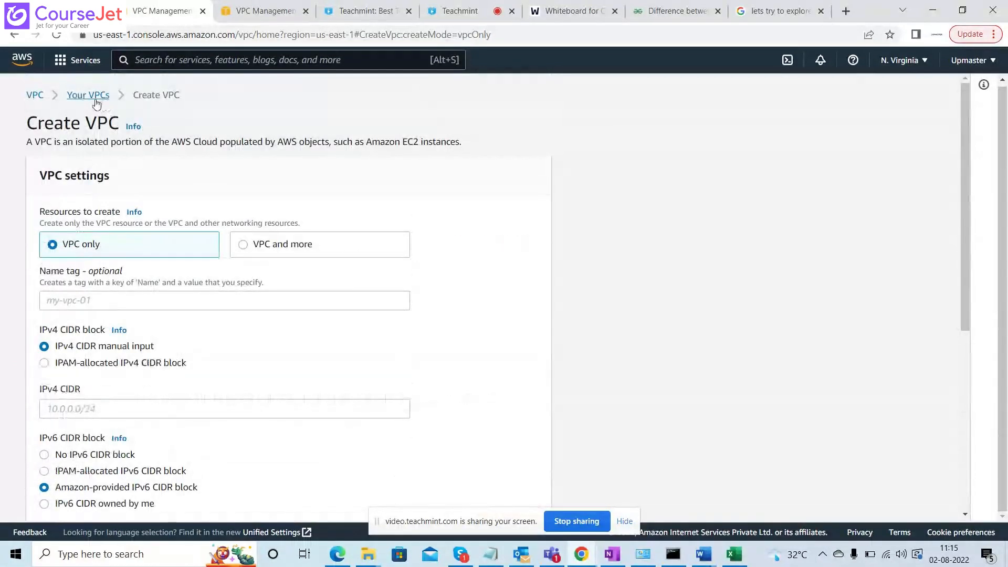
{"action": "left_click", "coordinate": [95, 99]}
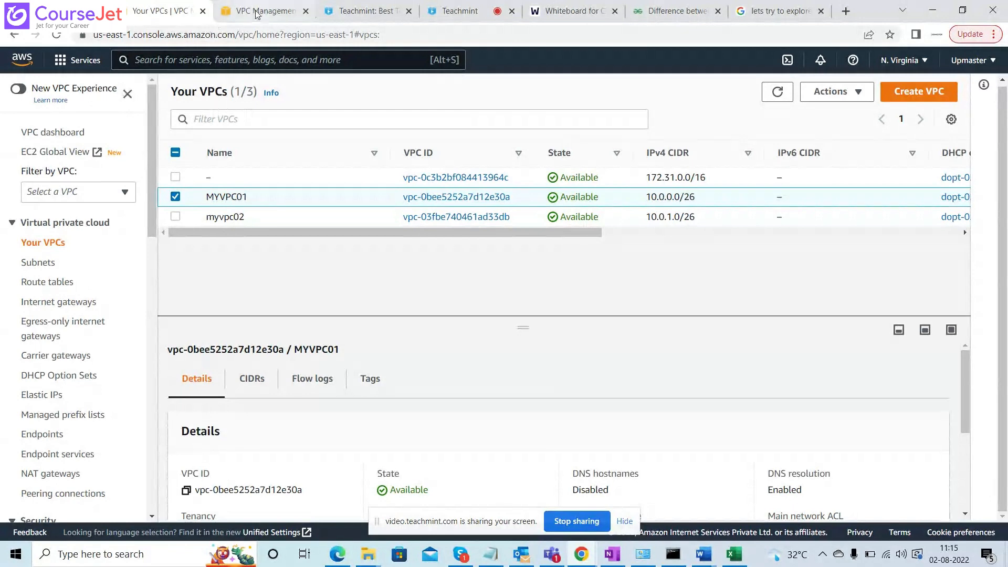
Step: Clear the MYVPC01 selection in the VPC list and briefly glance at another window
{"action": "left_click", "coordinate": [176, 200]}
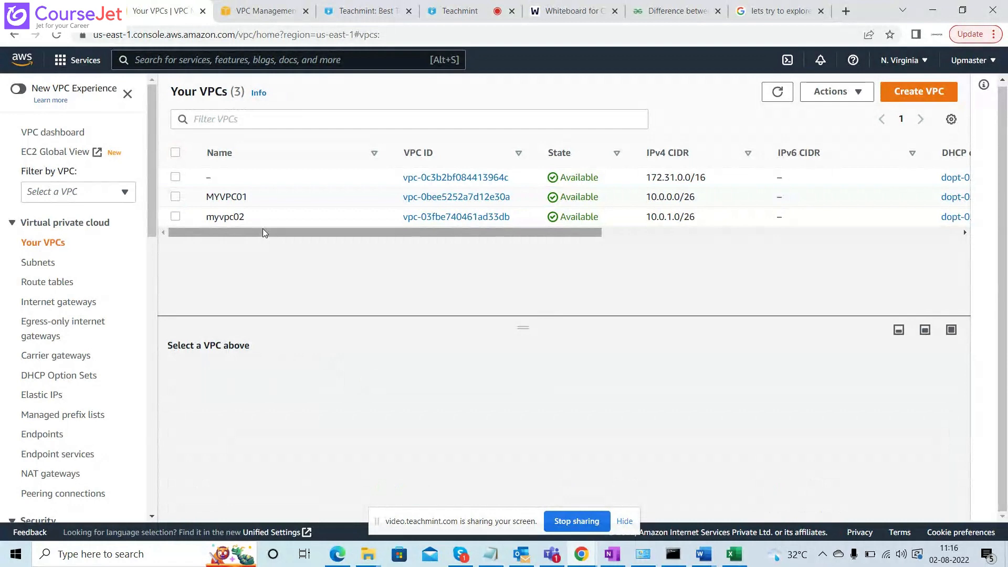
{"action": "key", "text": "alt+Tab"}
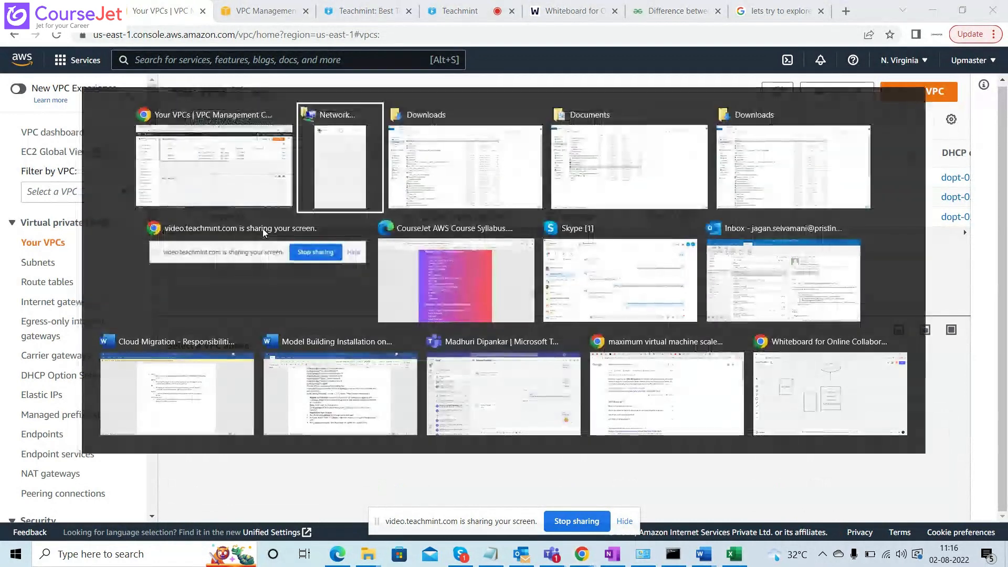
{"action": "key", "text": "alt+Tab"}
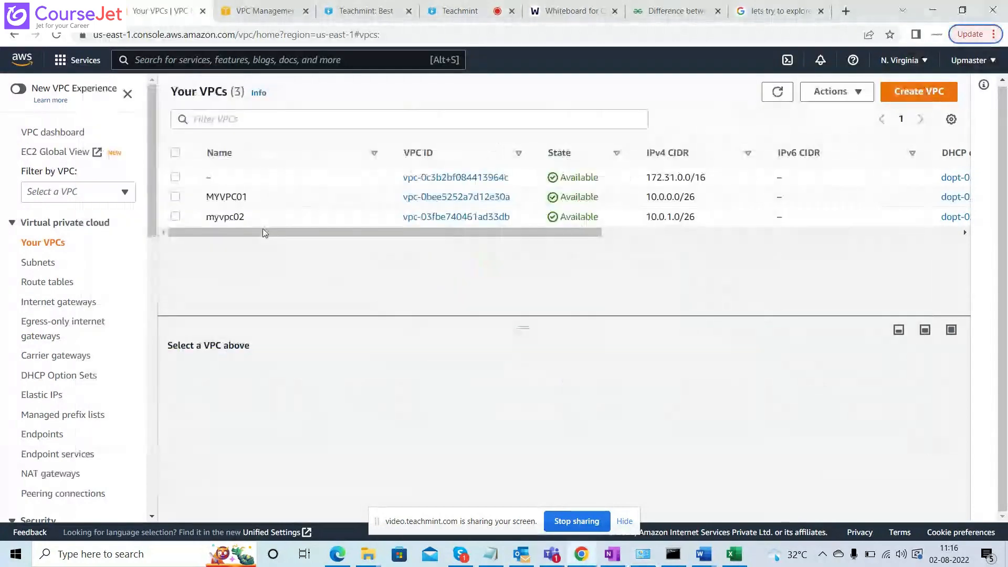
Step: Check the empty Endpoints page, then return to the whiteboard diagram
{"action": "left_click_drag", "start_coordinate": [152, 228], "coordinate": [153, 288]}
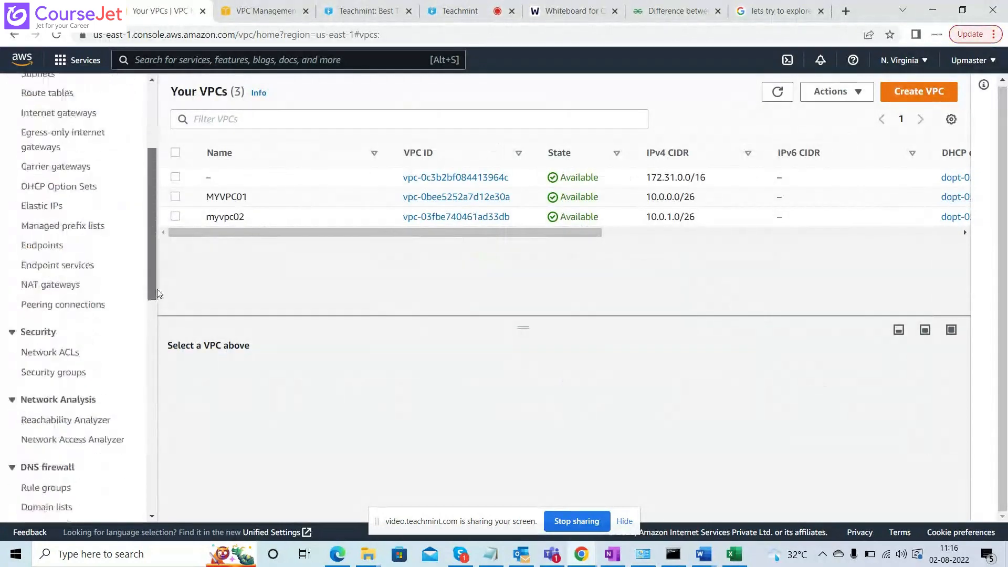
{"action": "left_click", "coordinate": [50, 250]}
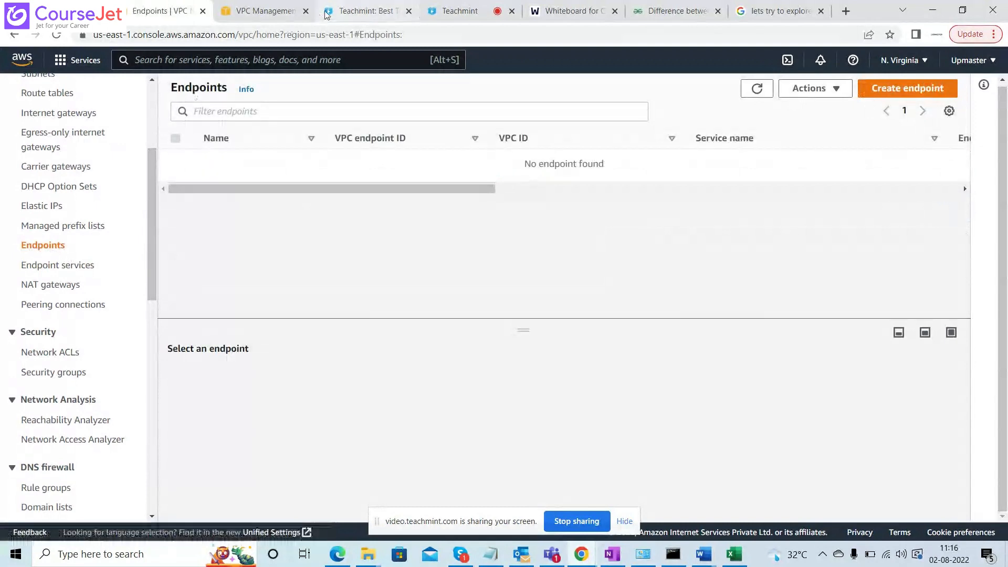
{"action": "left_click", "coordinate": [569, 11]}
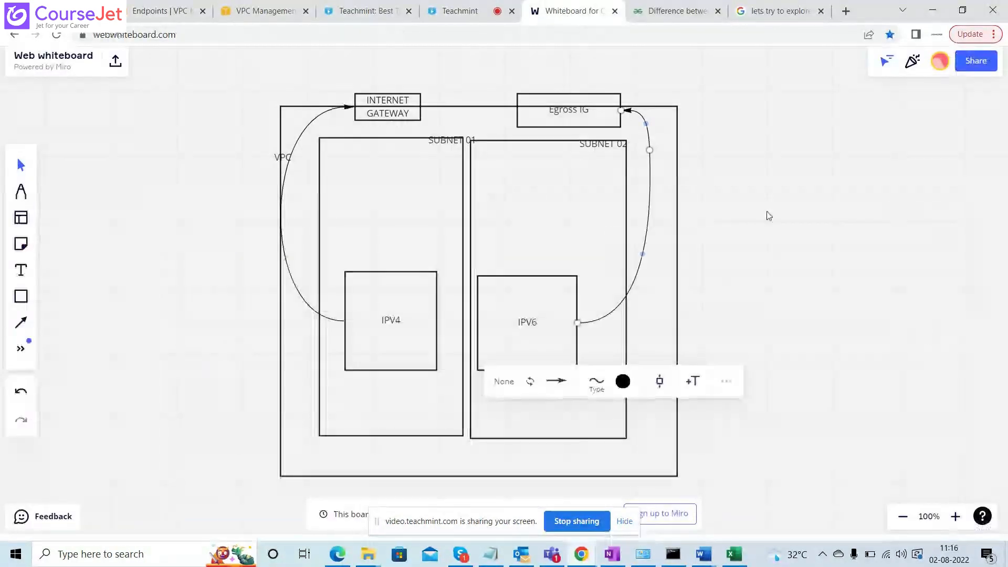
Step: Clear the old diagram and draw a large square labelled 'VPC 01' at text size 31
{"action": "key", "text": "ctrl+a"}
{"action": "key", "text": "Delete"}
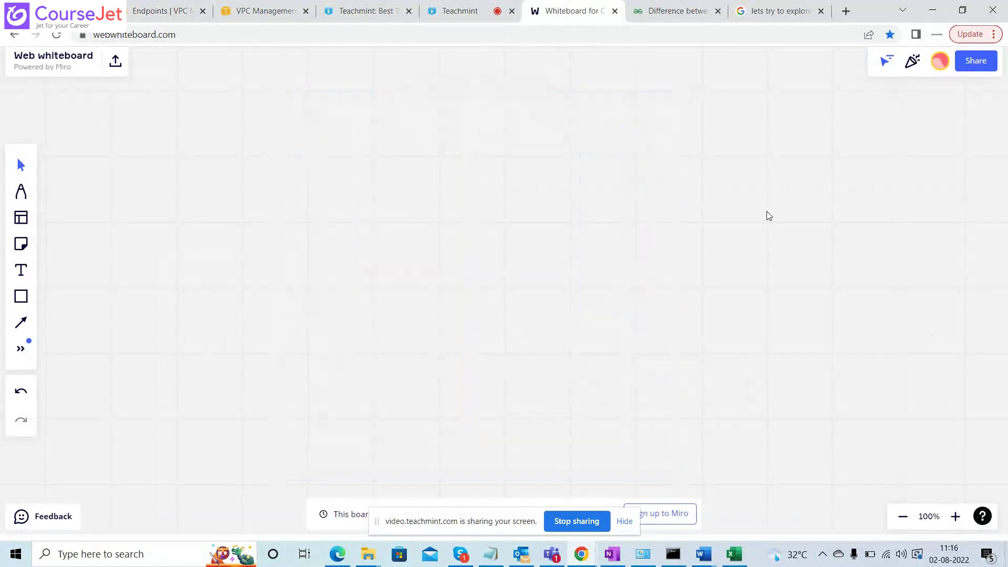
{"action": "left_click", "coordinate": [21, 296]}
{"action": "left_click_drag", "start_coordinate": [376, 97], "coordinate": [773, 467]}
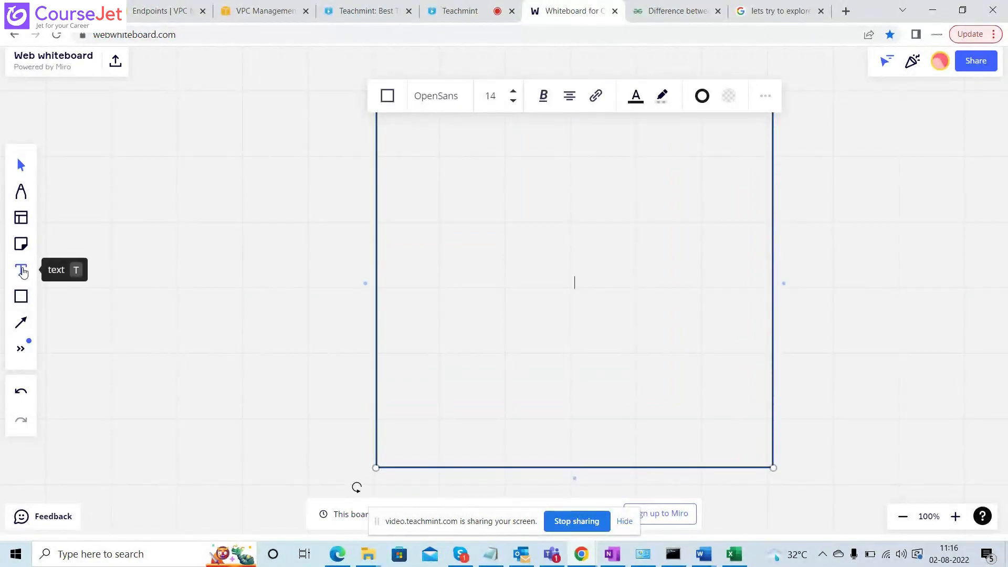
{"action": "left_click", "coordinate": [21, 269]}
{"action": "left_click", "coordinate": [349, 136]}
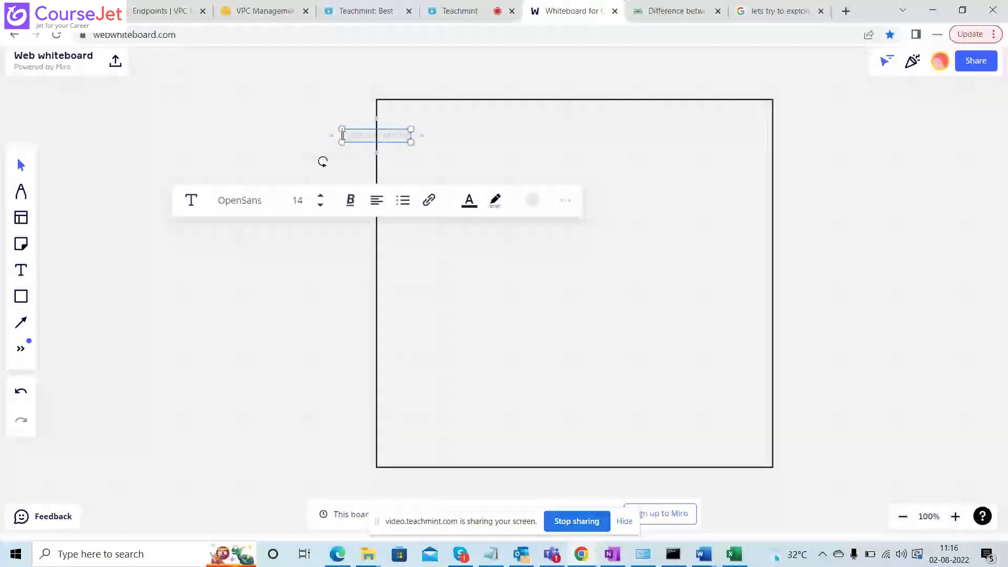
{"action": "type", "text": "VPC"}
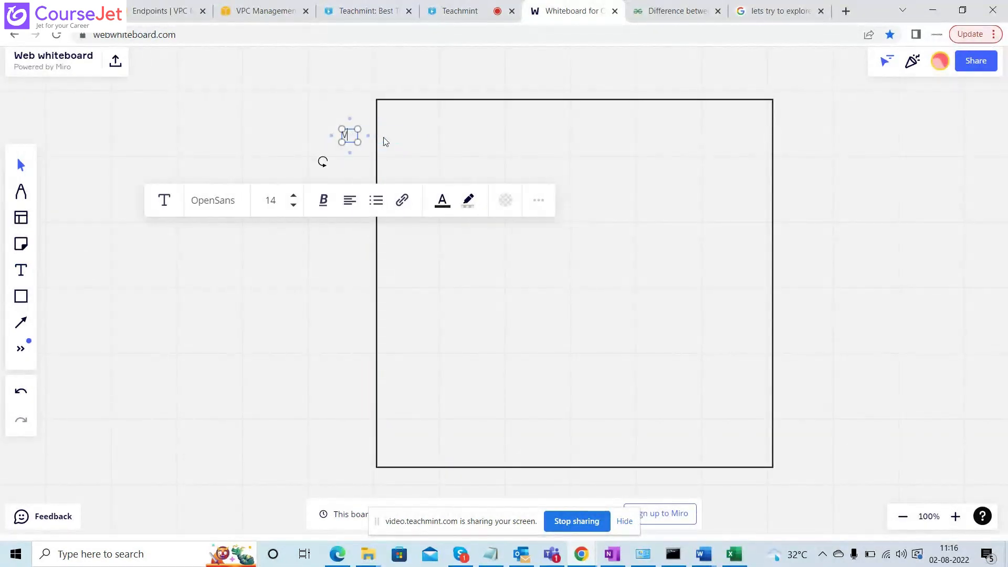
{"action": "type", "text": " 01"}
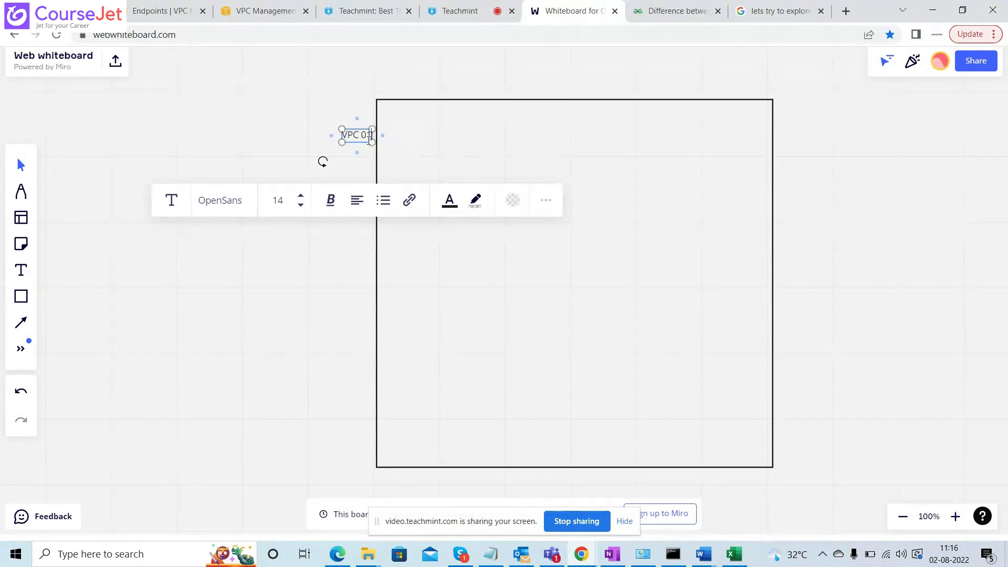
{"action": "left_click_drag", "start_coordinate": [373, 140], "coordinate": [410, 158]}
{"action": "left_click", "coordinate": [247, 105]}
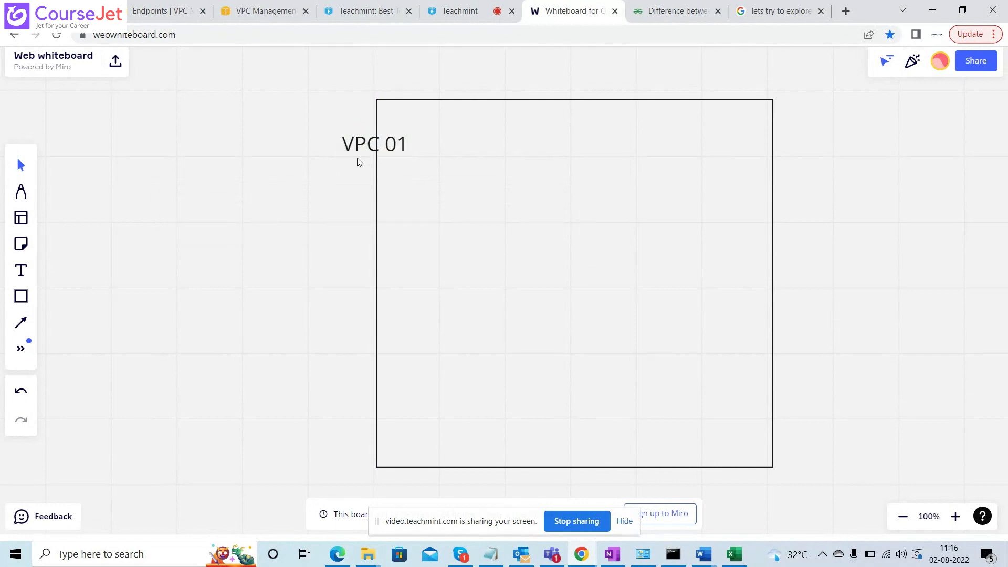
Step: Draw a tall box inside the VPC square and label it 'SUBNET01'
{"action": "left_click", "coordinate": [21, 296]}
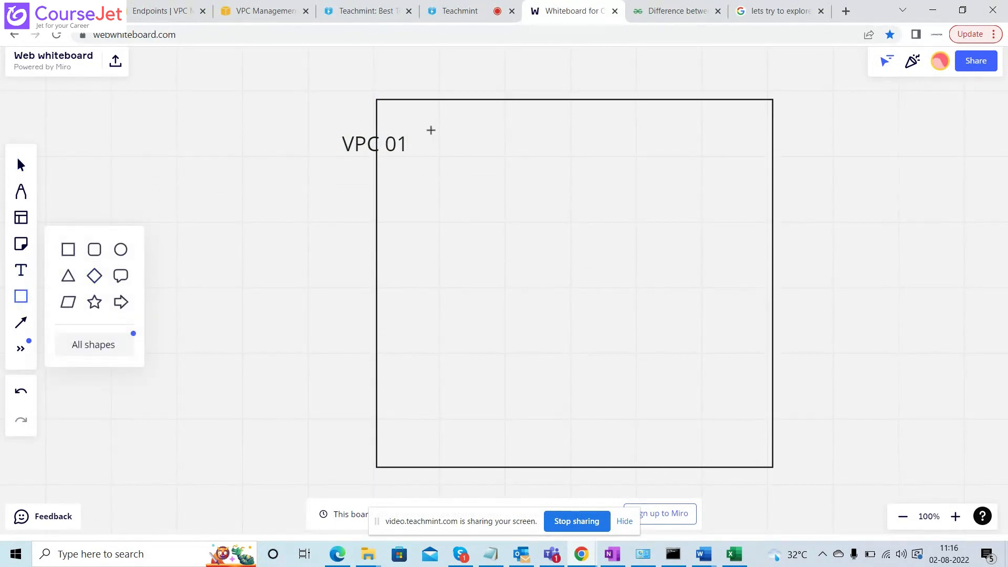
{"action": "left_click_drag", "start_coordinate": [430, 130], "coordinate": [563, 411]}
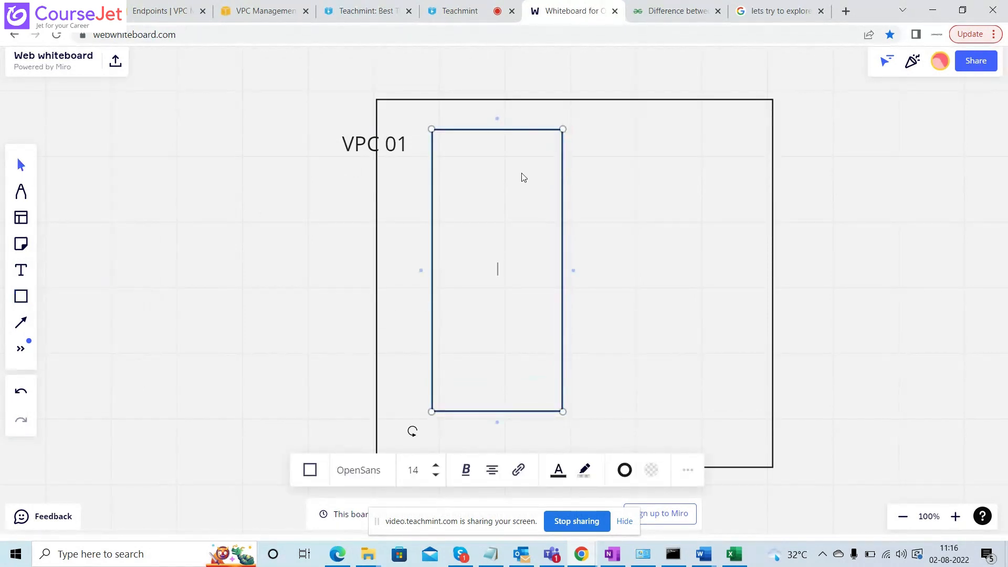
{"action": "left_click", "coordinate": [21, 270]}
{"action": "left_click", "coordinate": [376, 252]}
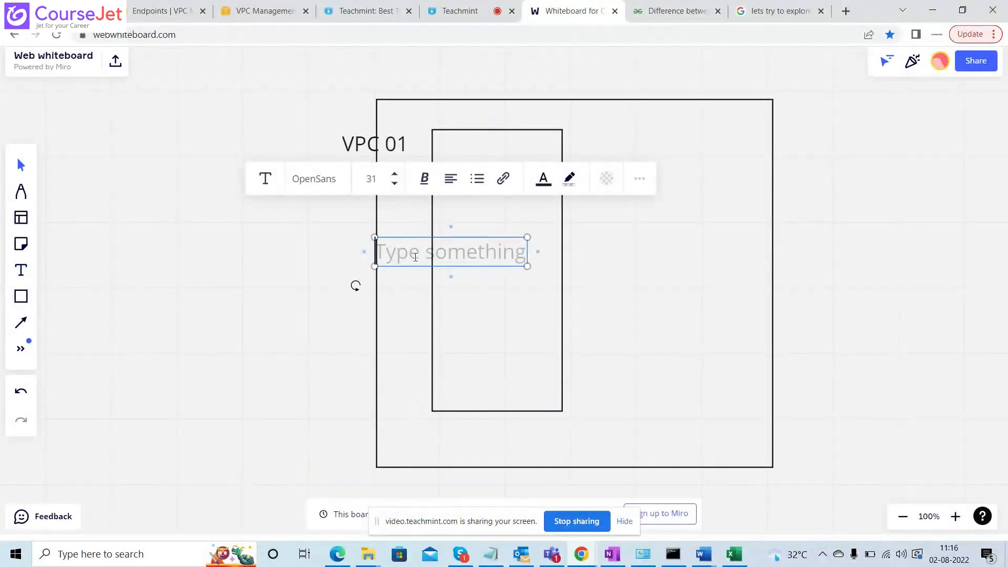
{"action": "type", "text": "SUN"}
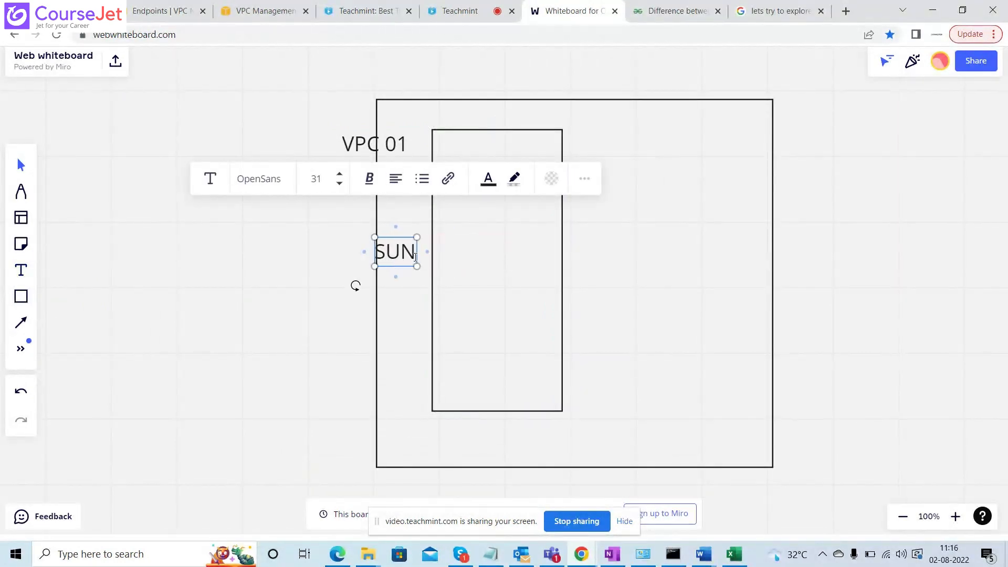
{"action": "key", "text": "BackSpace"}
{"action": "type", "text": "BNET"}
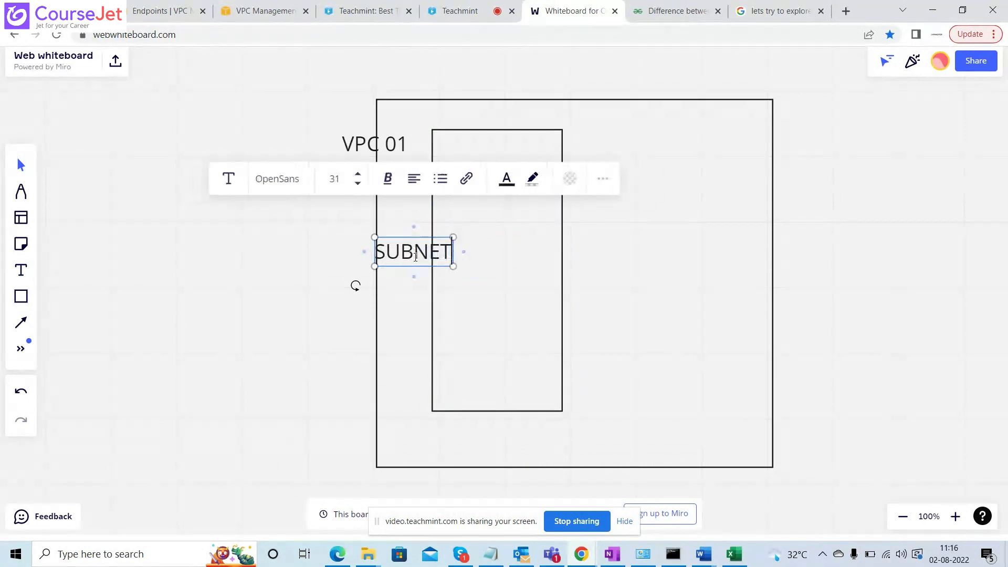
{"action": "type", "text": "01"}
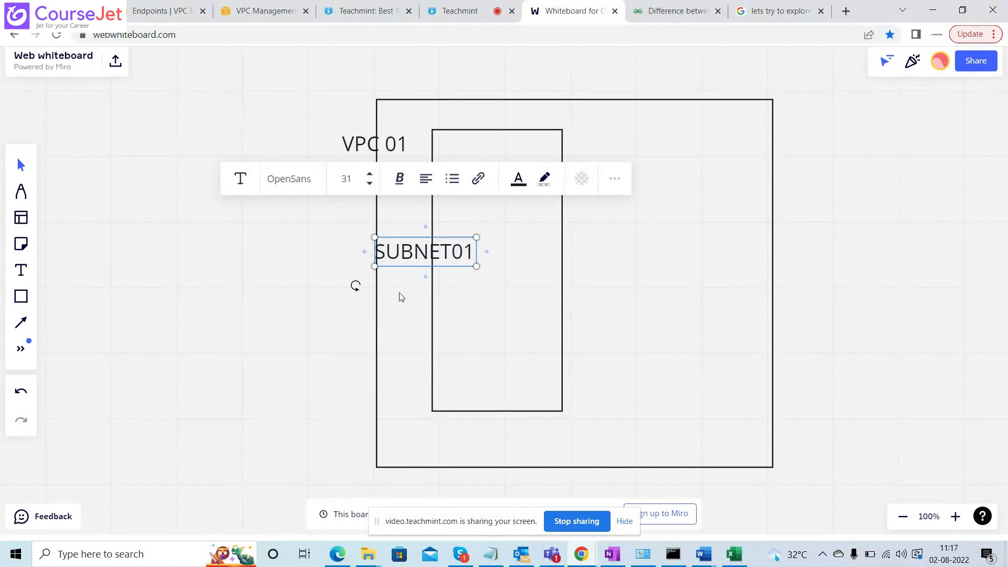
Step: Reposition the VPC square and set the SUBNET01 label on the subnet box's top edge
{"action": "left_click", "coordinate": [428, 262]}
{"action": "left_click_drag", "start_coordinate": [428, 262], "coordinate": [383, 248]}
{"action": "left_click", "coordinate": [409, 254]}
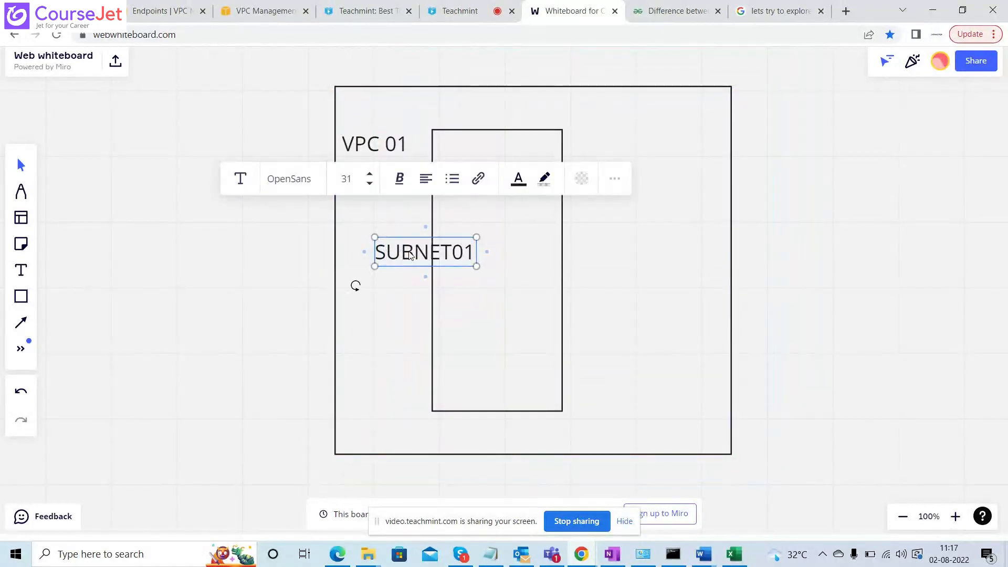
{"action": "left_click_drag", "start_coordinate": [421, 237], "coordinate": [464, 181]}
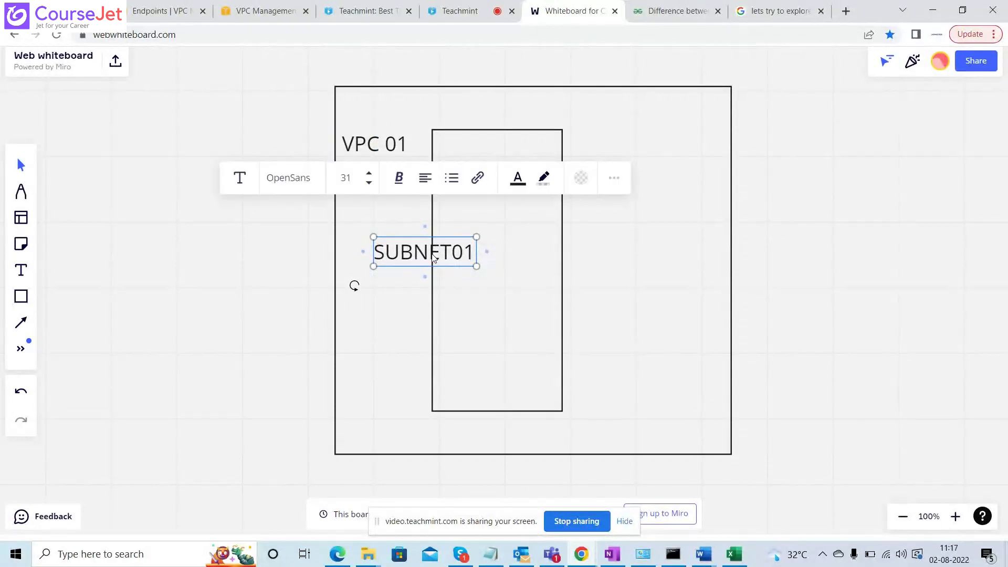
{"action": "left_click_drag", "start_coordinate": [433, 260], "coordinate": [504, 137]}
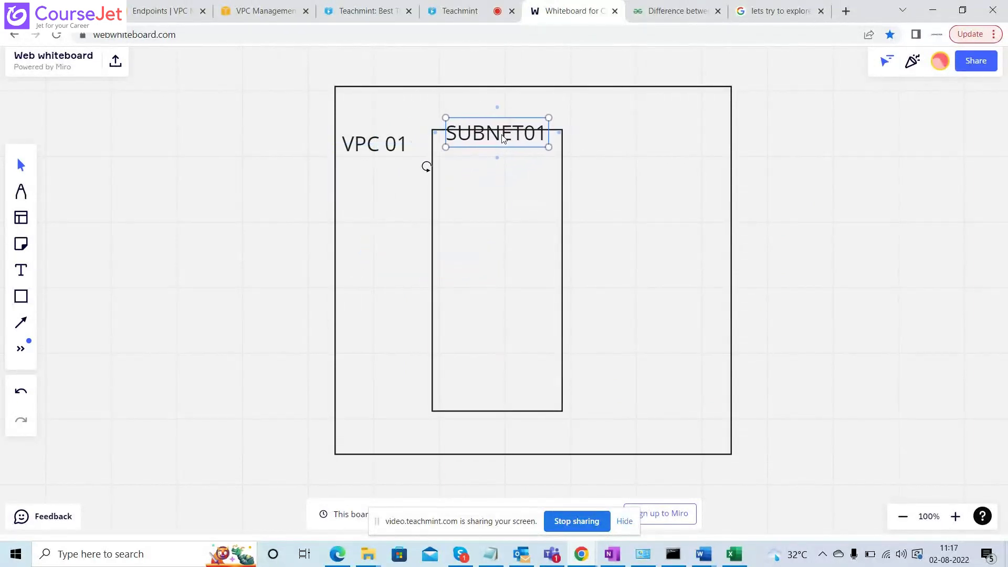
{"action": "left_click", "coordinate": [500, 133]}
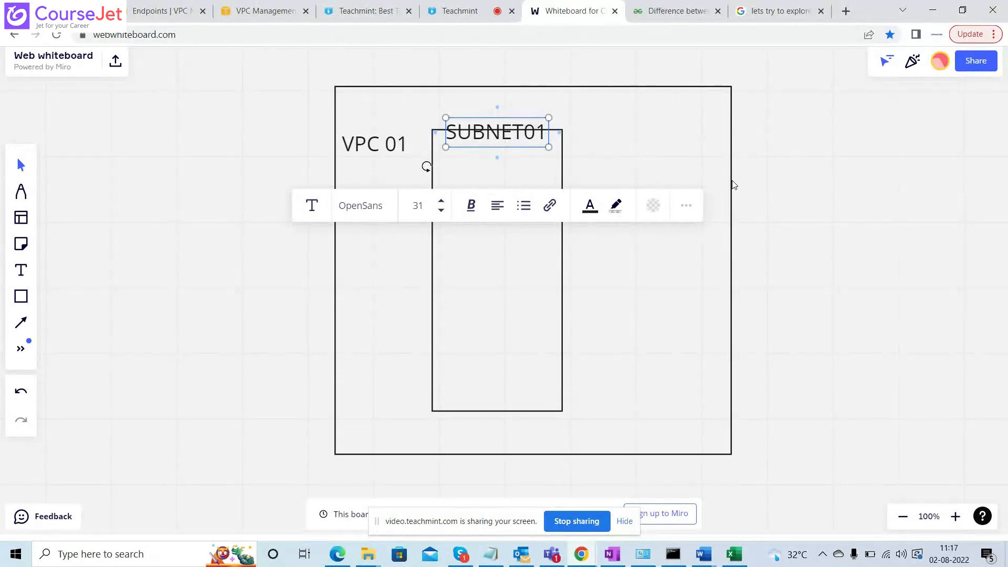
{"action": "left_click_drag", "start_coordinate": [734, 185], "coordinate": [773, 187]}
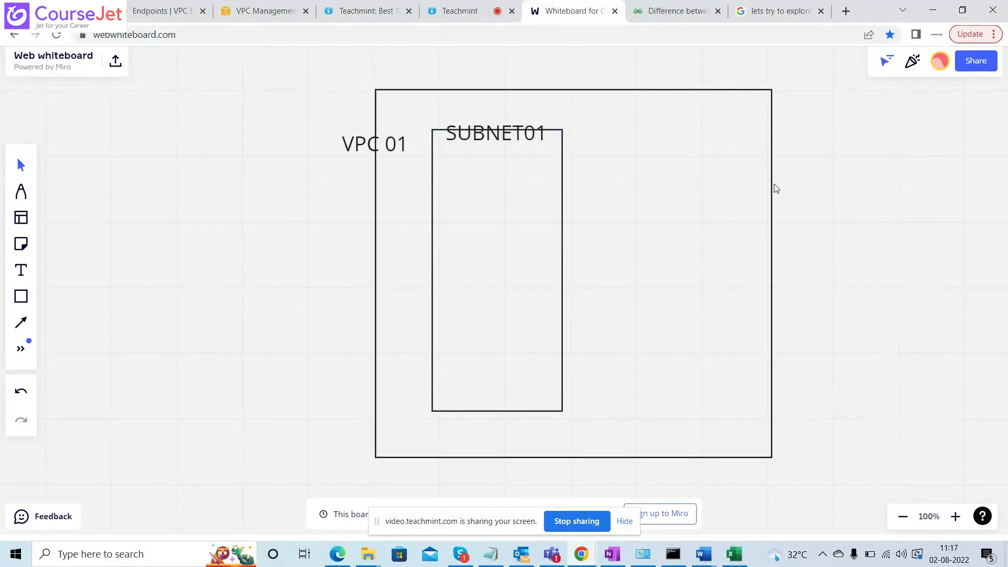
Step: Draw a second tall box right of SUBNET01 and label it 'SUBNET 02'
{"action": "left_click", "coordinate": [23, 296]}
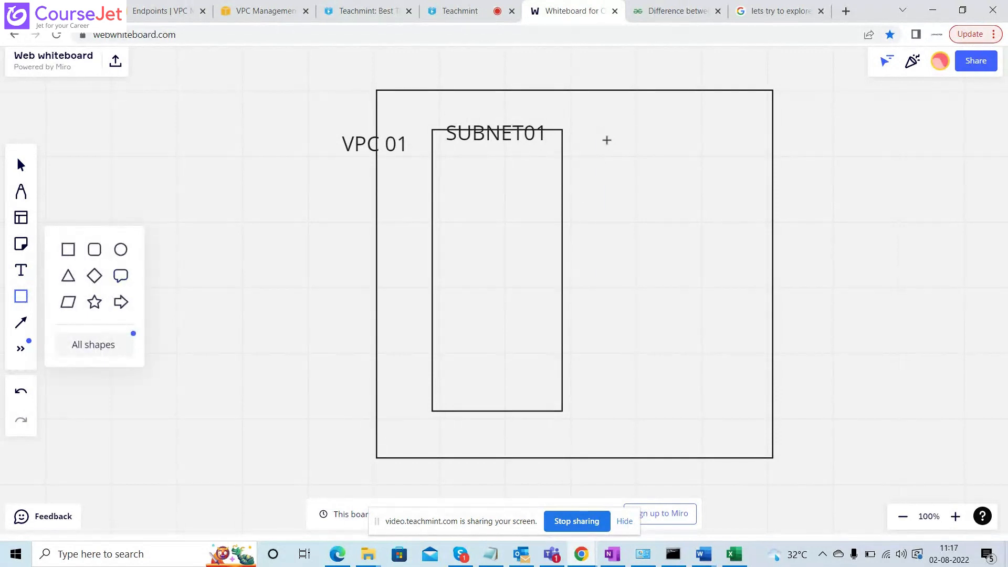
{"action": "left_click_drag", "start_coordinate": [602, 134], "coordinate": [759, 411]}
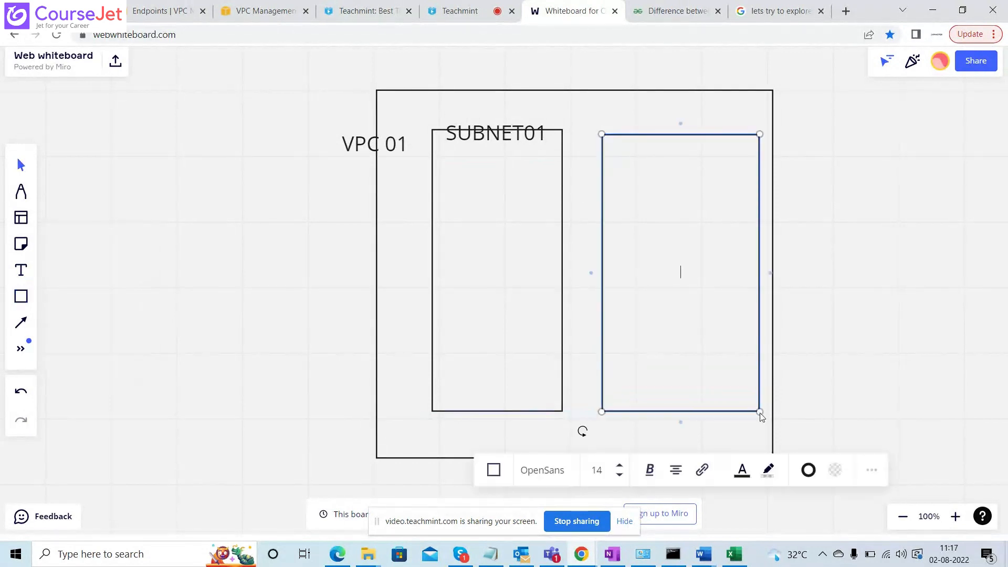
{"action": "left_click", "coordinate": [21, 270]}
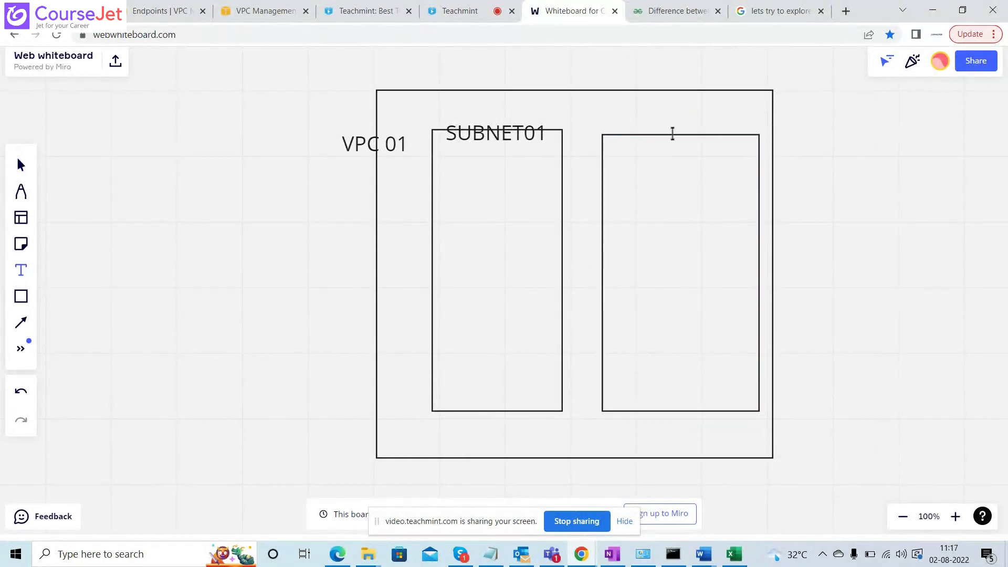
{"action": "left_click", "coordinate": [662, 132]}
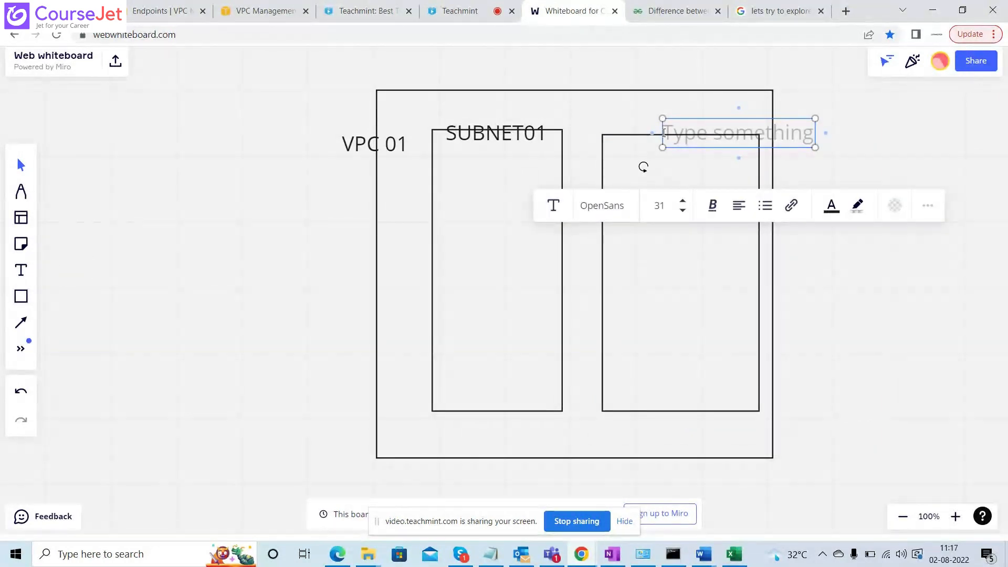
{"action": "type", "text": "SUBNE"}
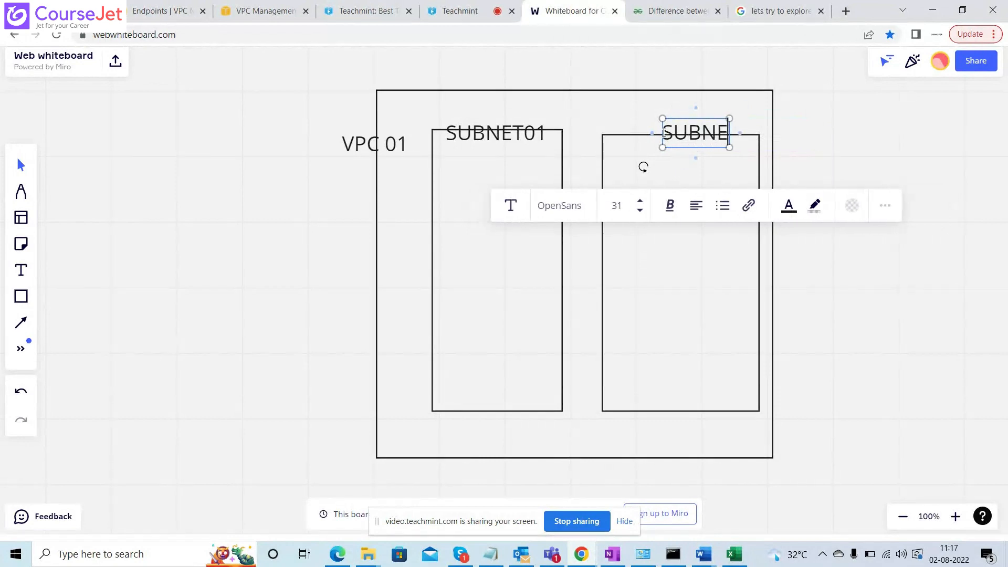
{"action": "type", "text": "T 02"}
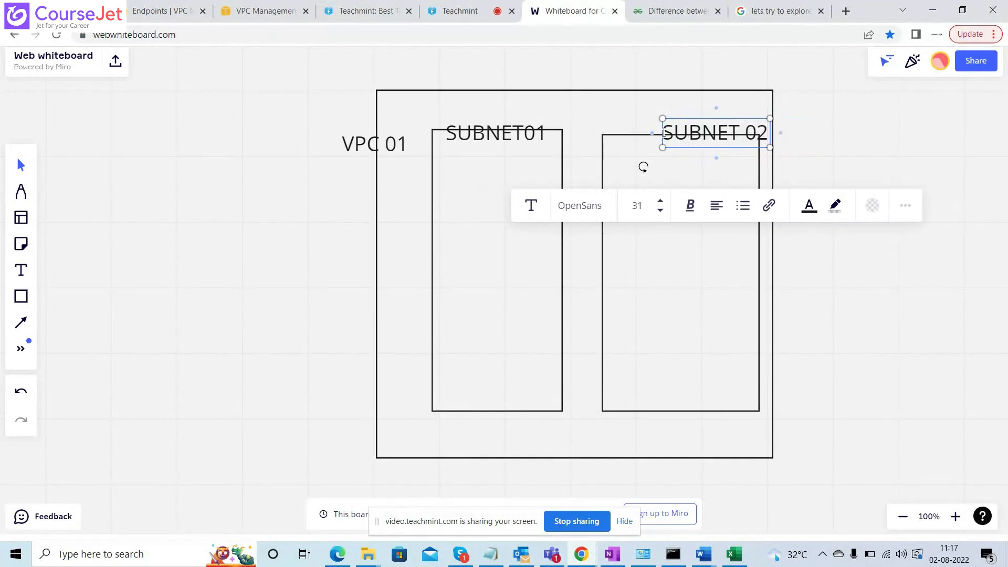
{"action": "left_click", "coordinate": [87, 286]}
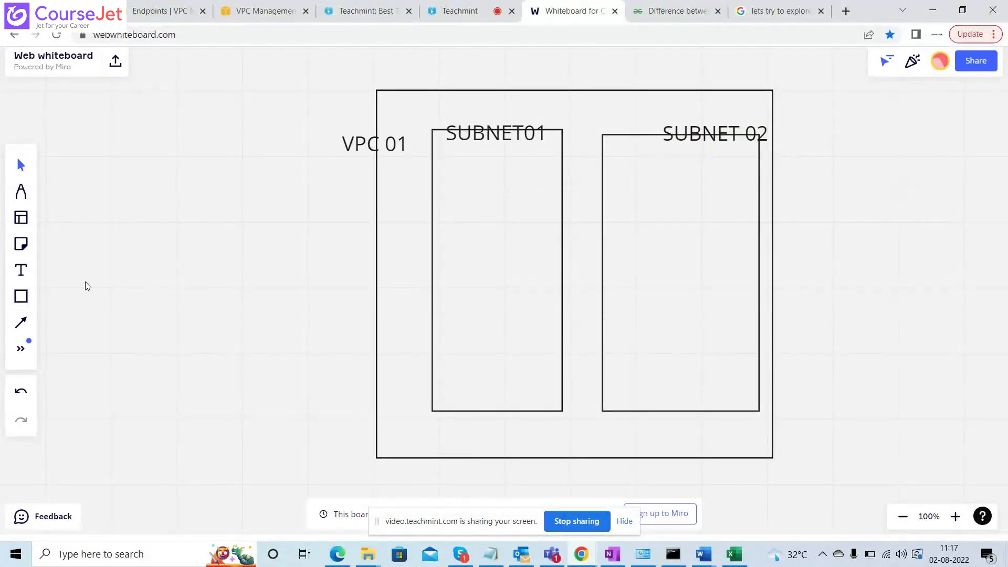
{"action": "left_click", "coordinate": [21, 296]}
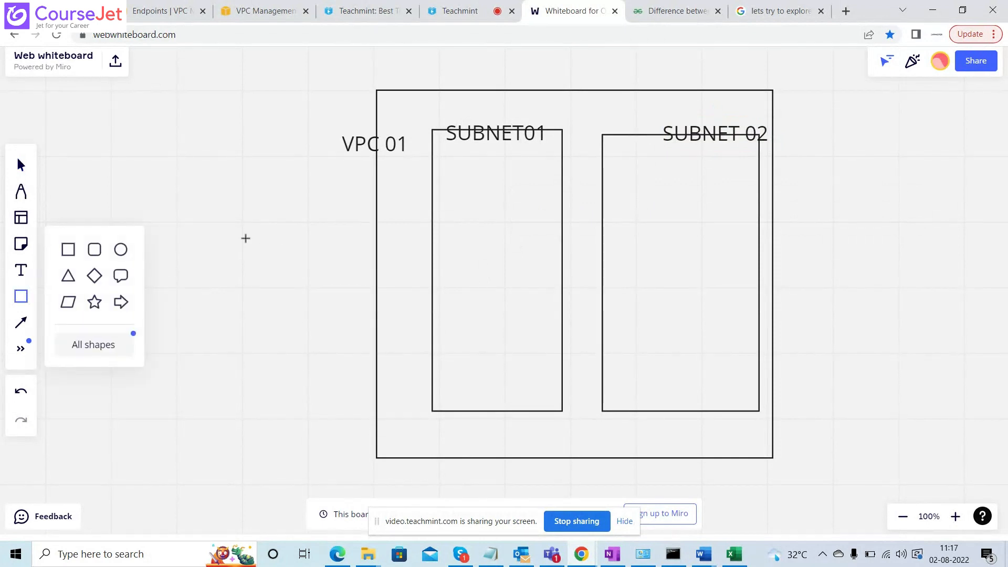
Step: Draw a box inside each subnet and label the SUBNET01 box 'VM01'
{"action": "left_click", "coordinate": [66, 252]}
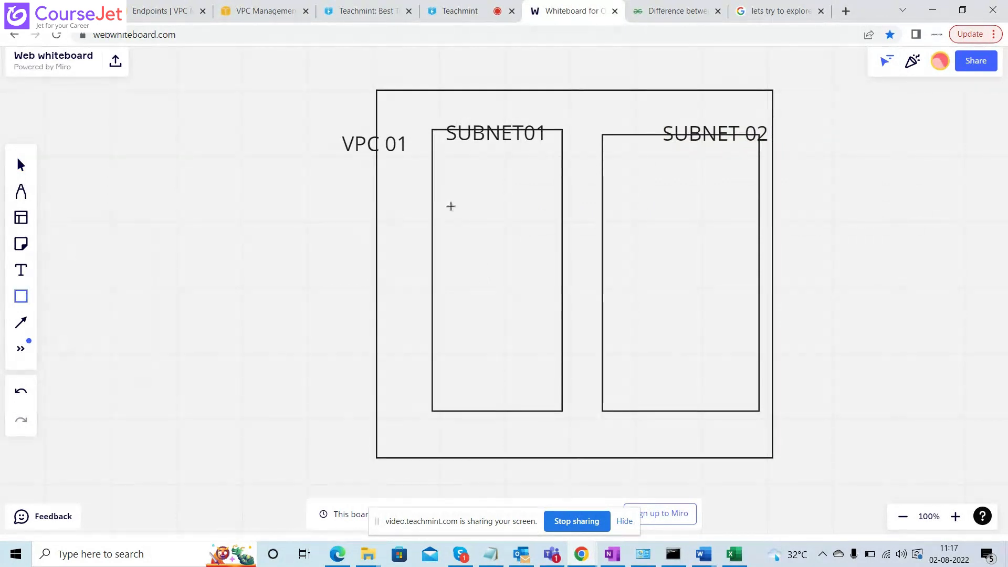
{"action": "left_click_drag", "start_coordinate": [456, 214], "coordinate": [540, 332]}
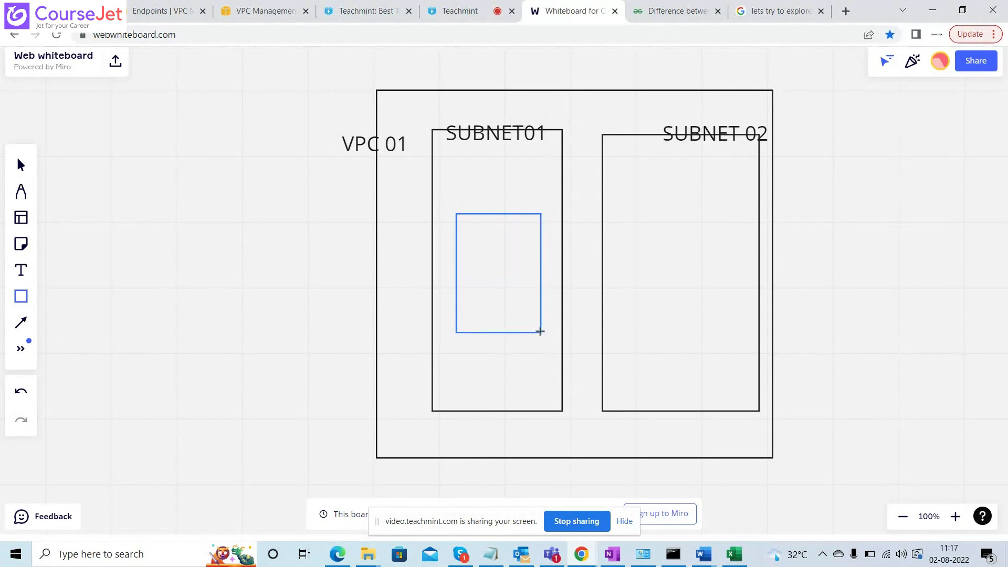
{"action": "left_click", "coordinate": [21, 297]}
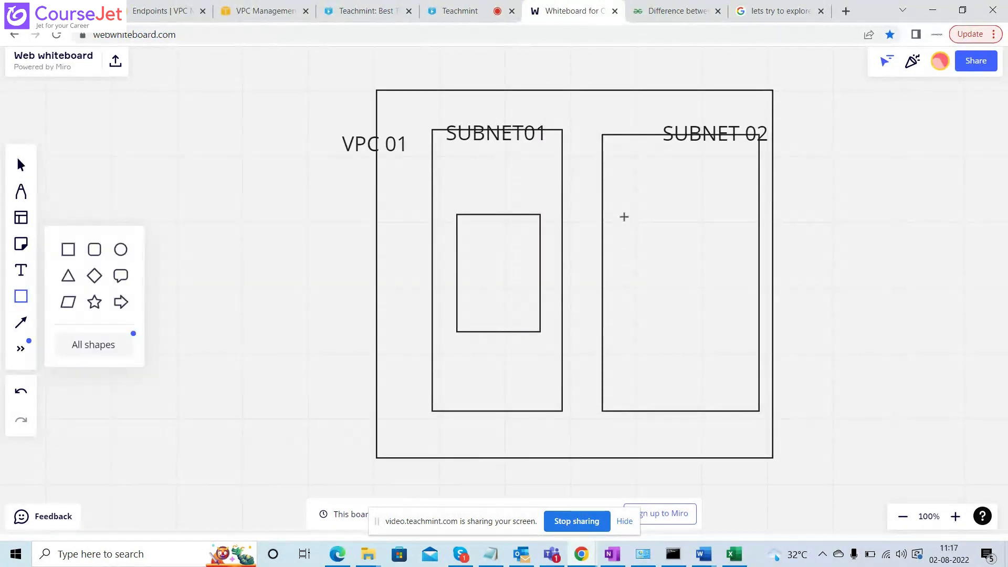
{"action": "left_click_drag", "start_coordinate": [624, 217], "coordinate": [740, 329]}
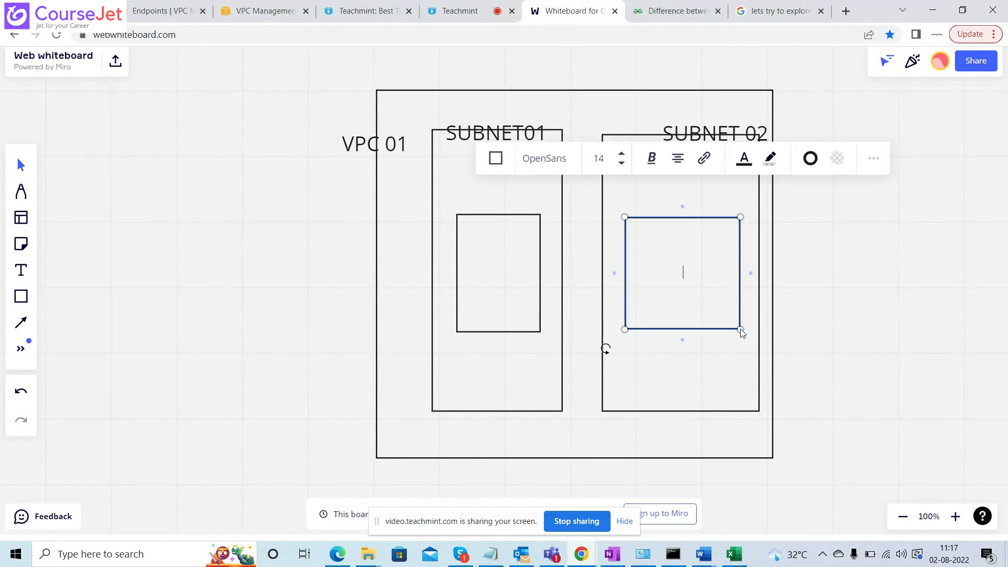
{"action": "left_click", "coordinate": [432, 287]}
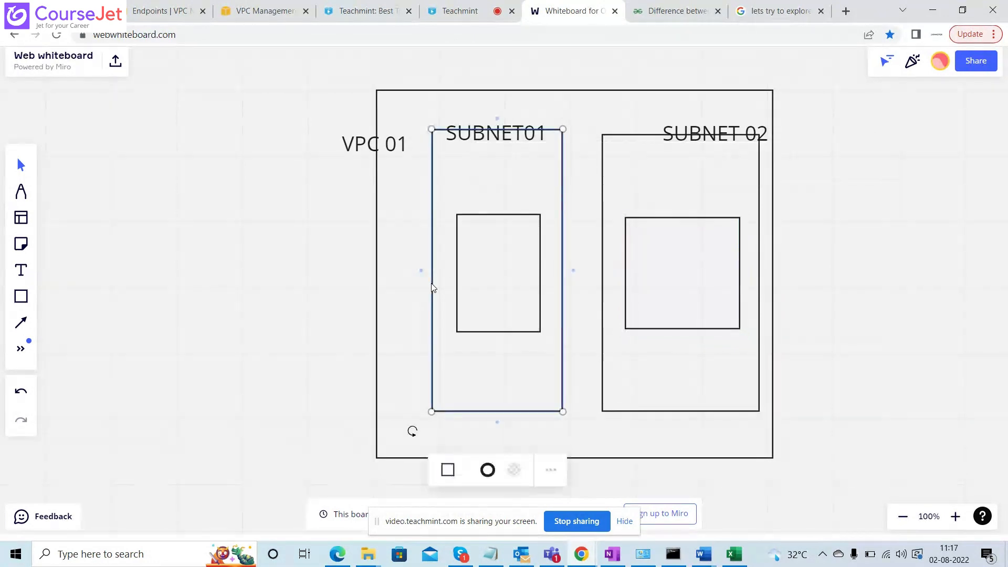
{"action": "double_click", "coordinate": [490, 274]}
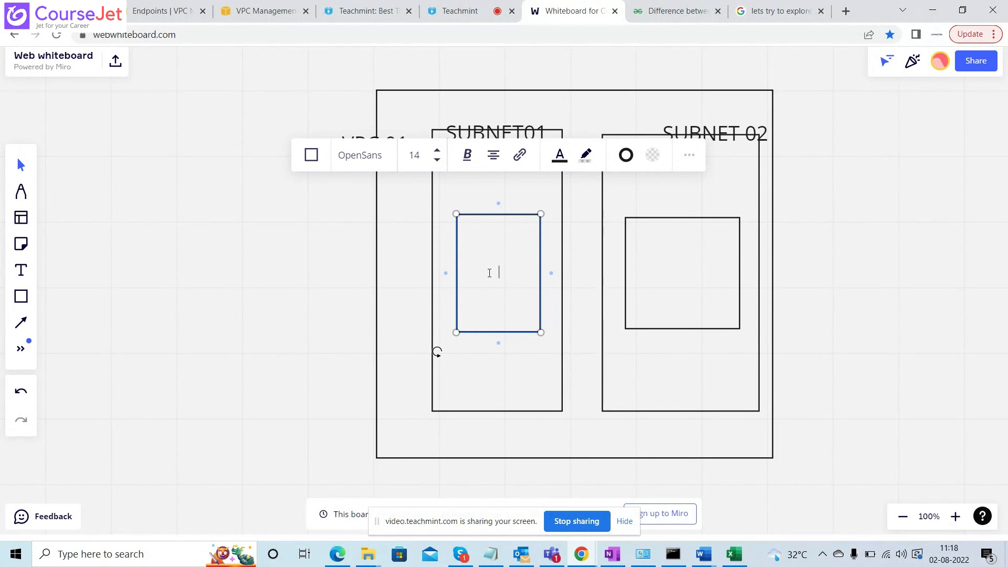
{"action": "type", "text": "VM01"}
Step: Centre the SUBNET 02 title over its box and label the second box 'VM02'
{"action": "left_click", "coordinate": [714, 129]}
{"action": "left_click", "coordinate": [493, 134]}
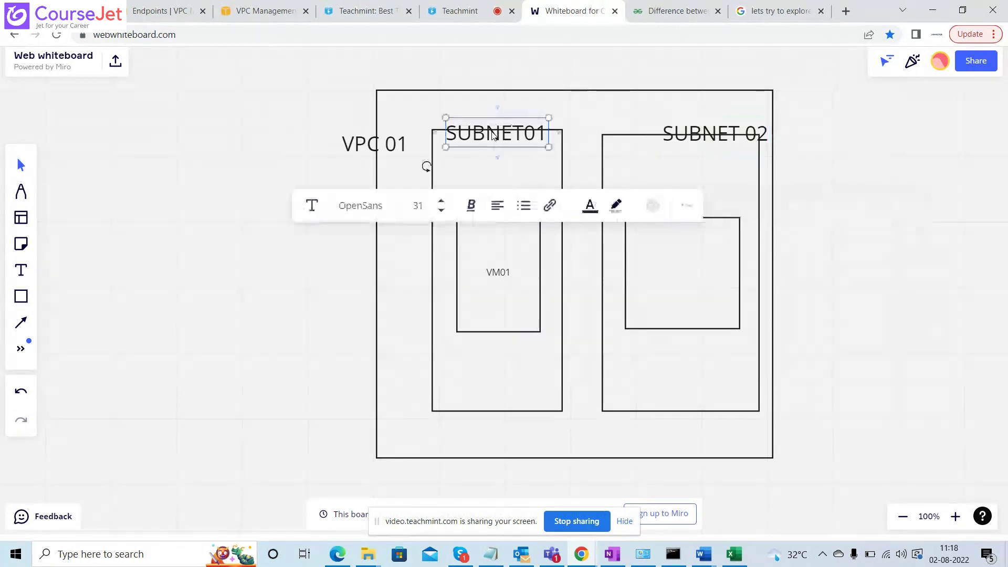
{"action": "left_click", "coordinate": [492, 131]}
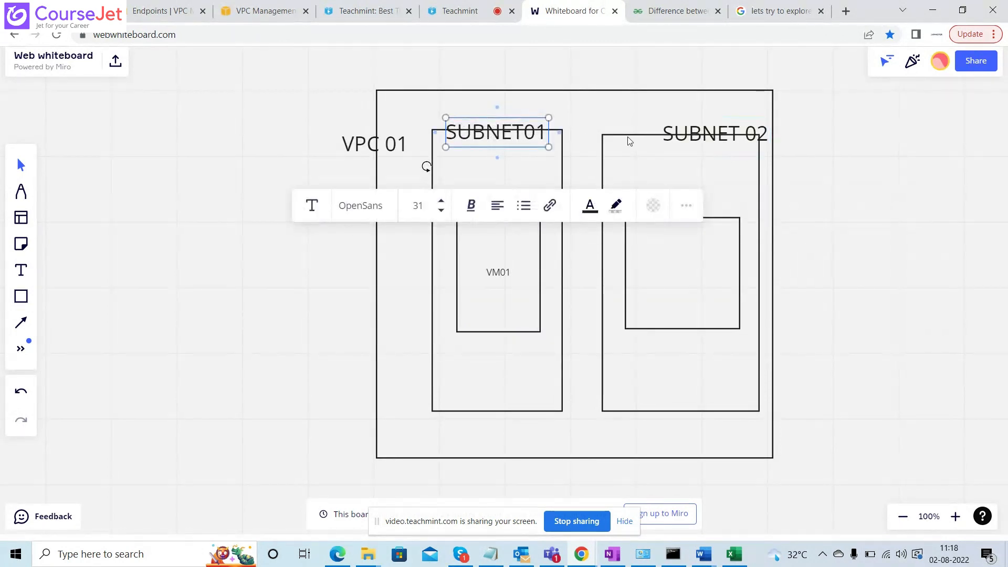
{"action": "left_click", "coordinate": [733, 134]}
{"action": "left_click_drag", "start_coordinate": [733, 134], "coordinate": [704, 134]}
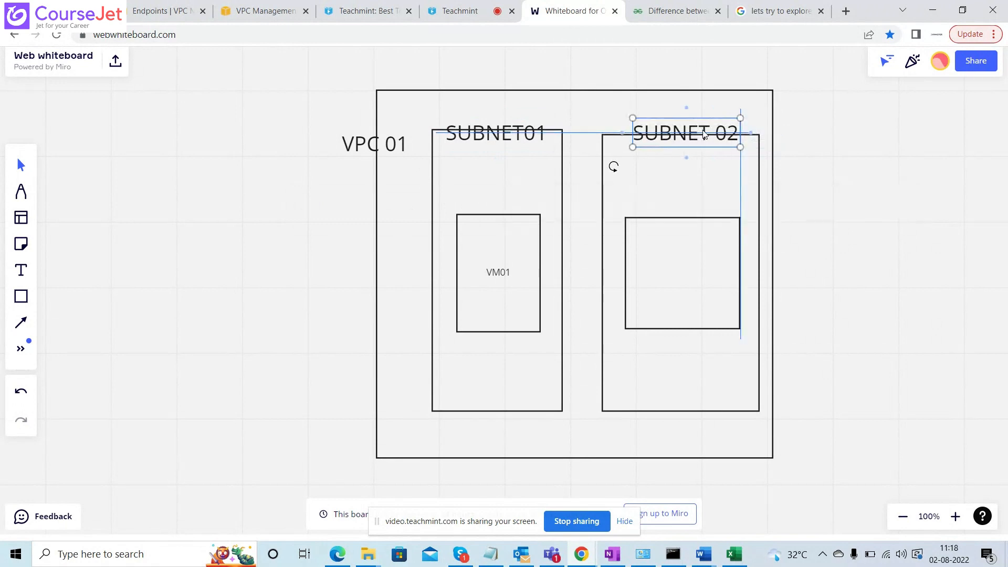
{"action": "double_click", "coordinate": [673, 268]}
{"action": "type", "text": "VM02"}
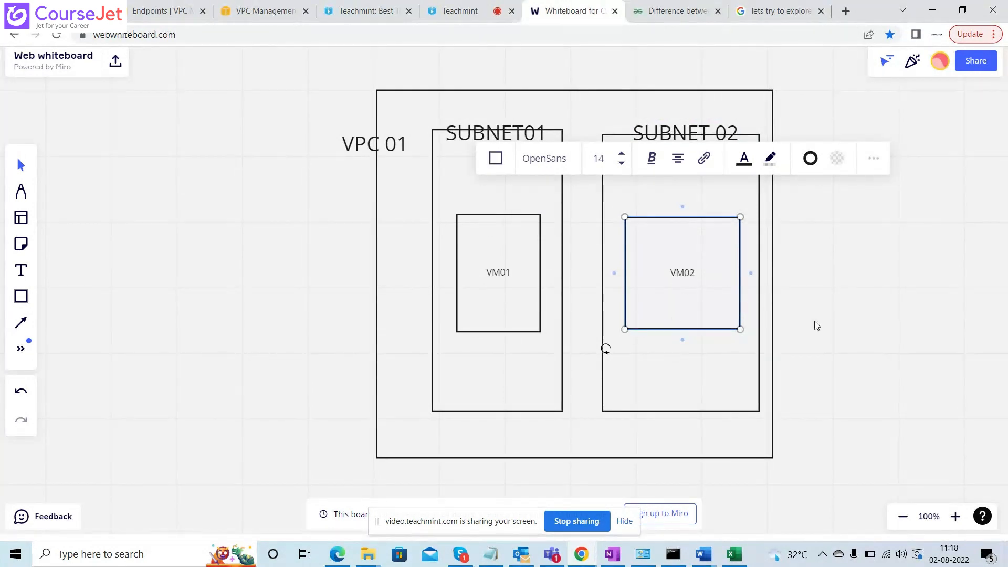
{"action": "left_click", "coordinate": [769, 315]}
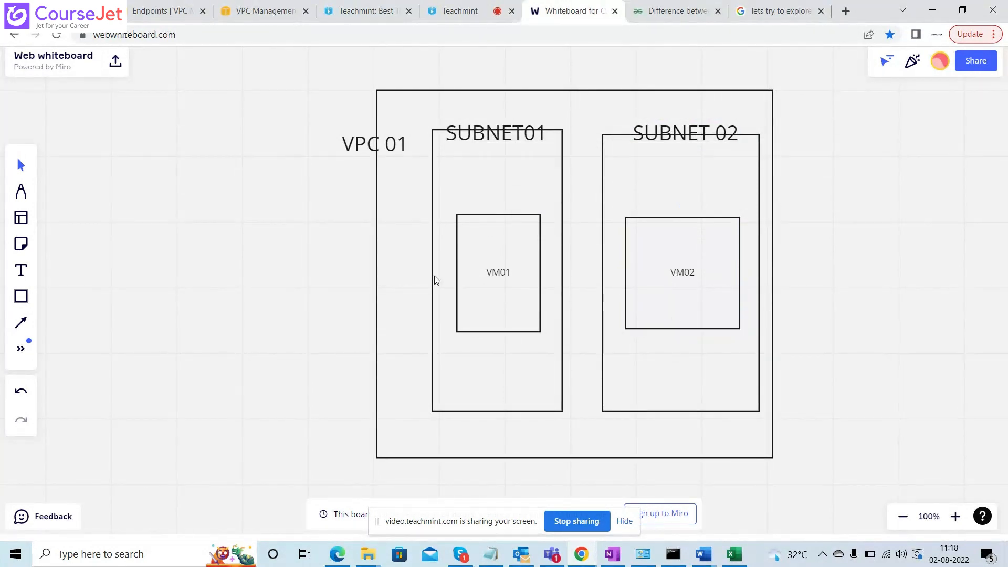
Step: Draw a box on VPC 01's top edge and connect VM01 to it with an arrow
{"action": "left_click", "coordinate": [21, 297]}
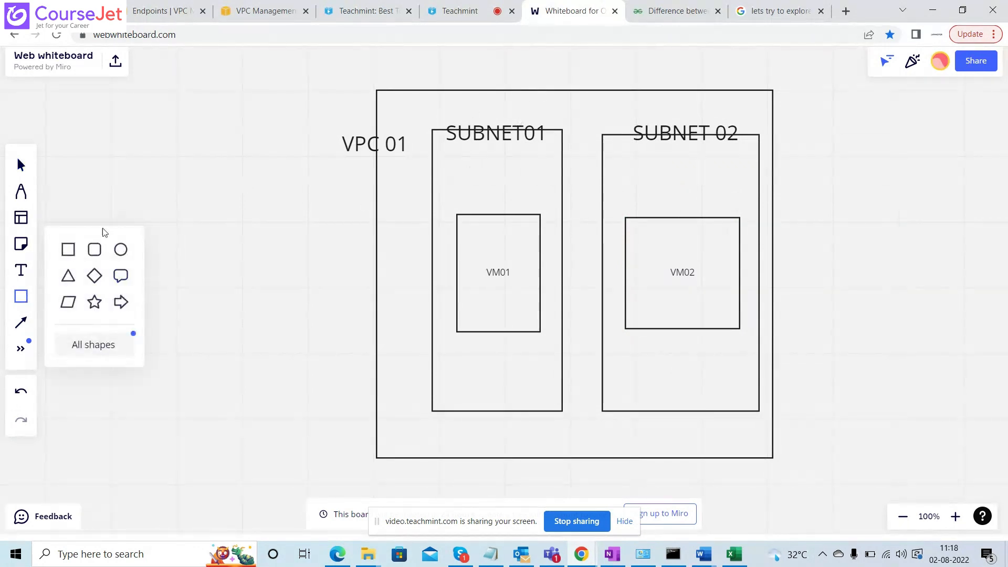
{"action": "left_click", "coordinate": [74, 251]}
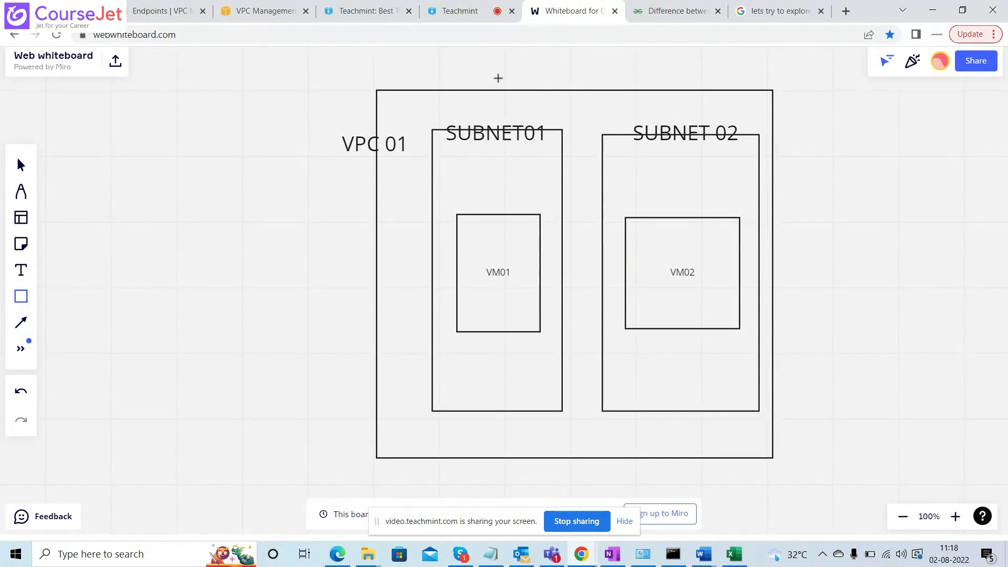
{"action": "left_click_drag", "start_coordinate": [499, 79], "coordinate": [624, 109]}
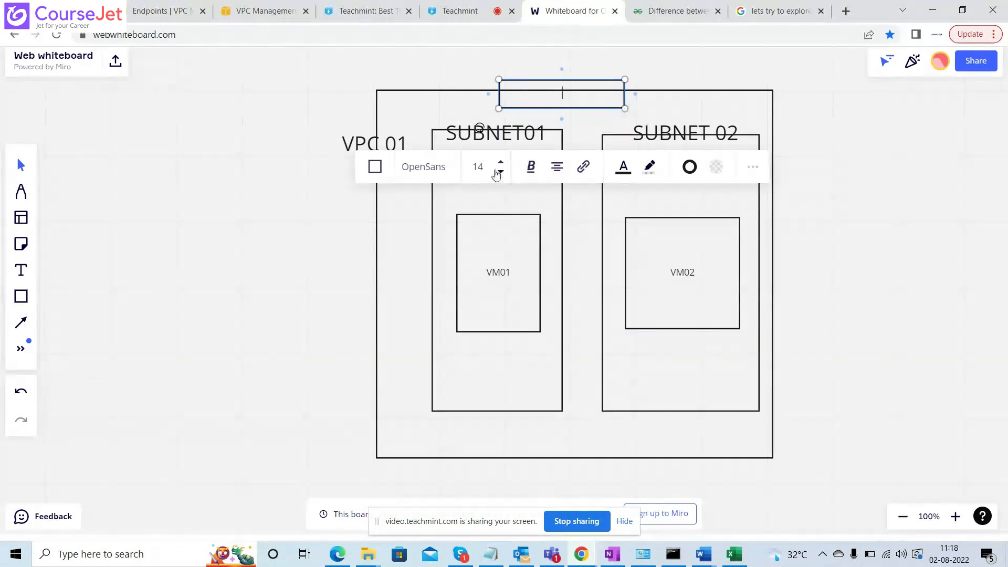
{"action": "left_click", "coordinate": [21, 322]}
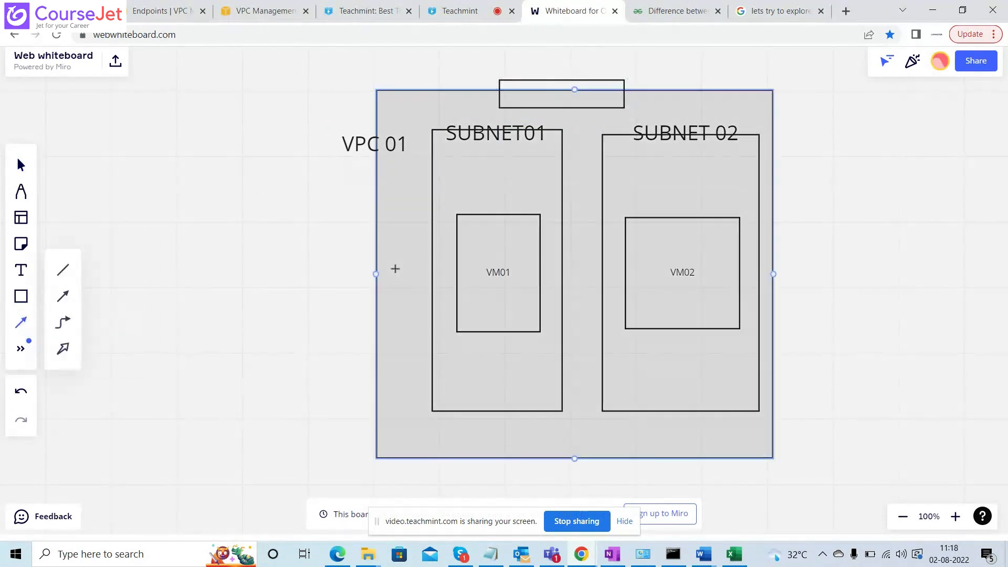
{"action": "left_click_drag", "start_coordinate": [456, 273], "coordinate": [496, 97]}
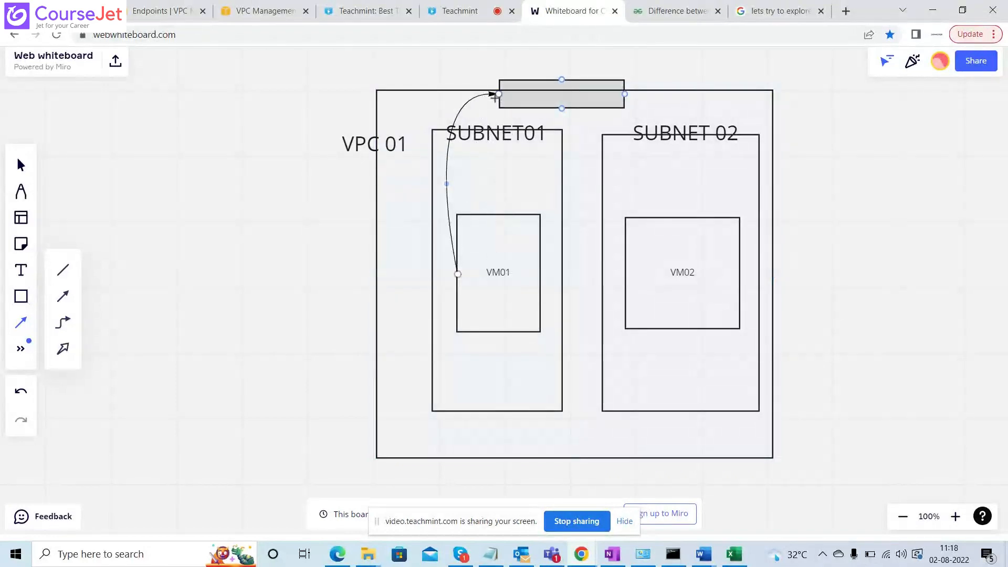
{"action": "left_click", "coordinate": [266, 251]}
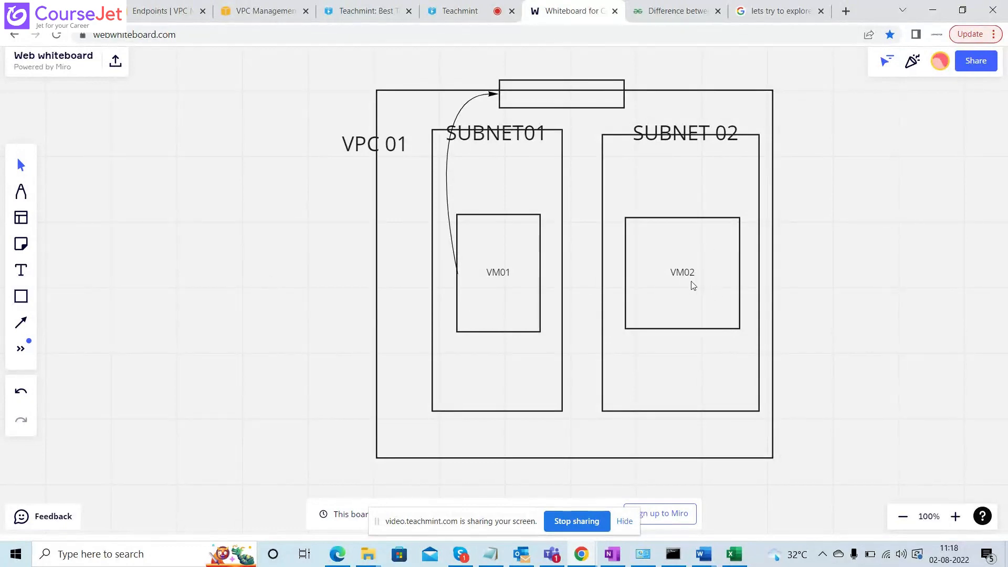
Step: Label the top box 'INTERNETGATEWAY'
{"action": "left_click", "coordinate": [552, 88]}
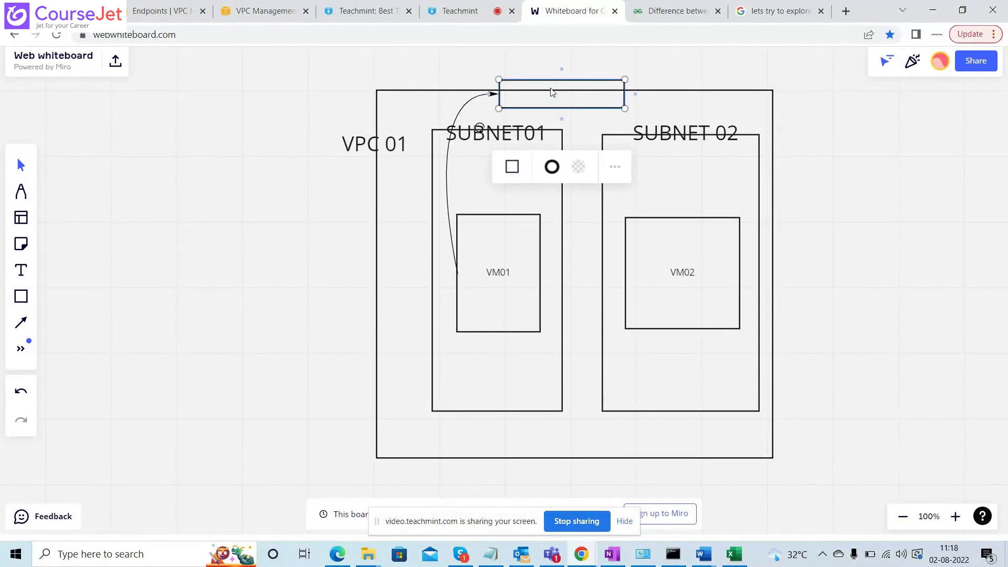
{"action": "type", "text": "IN"}
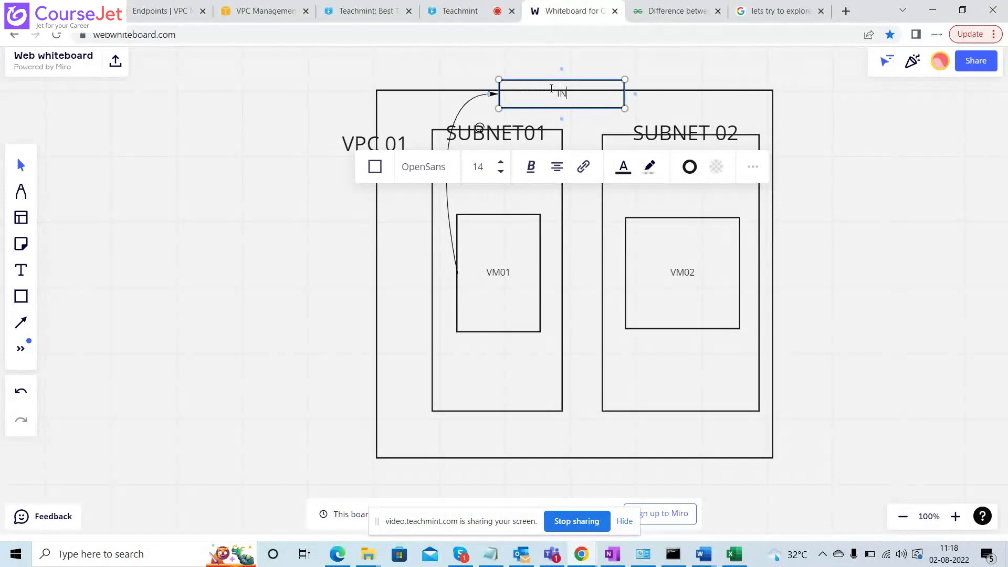
{"action": "type", "text": "TERNETGATE"}
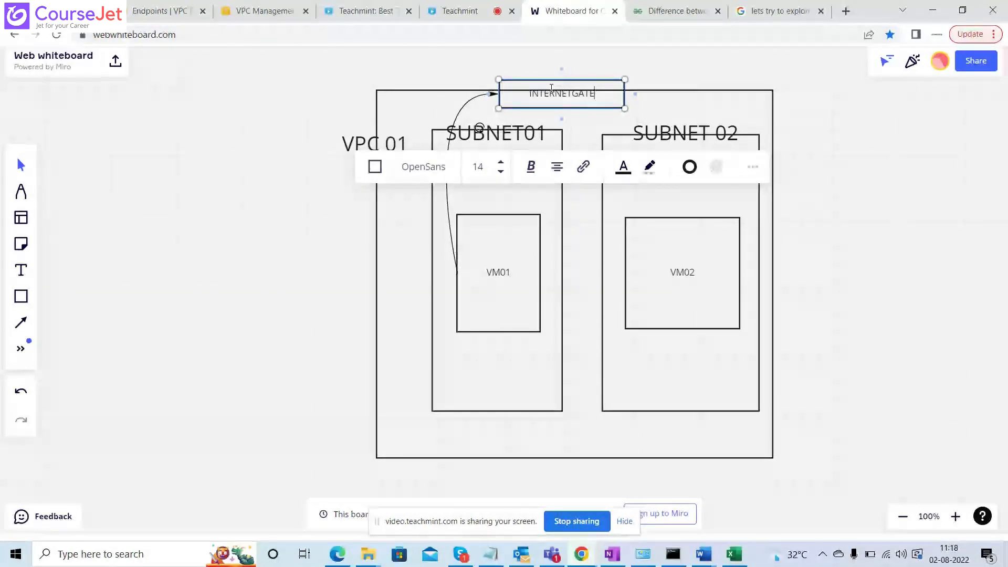
{"action": "type", "text": "WAY"}
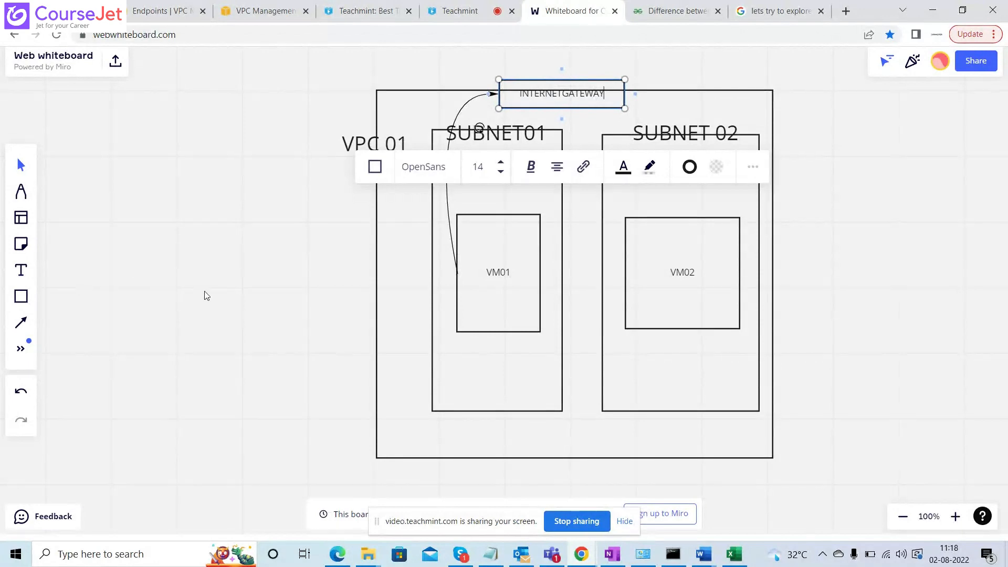
{"action": "left_click", "coordinate": [204, 292]}
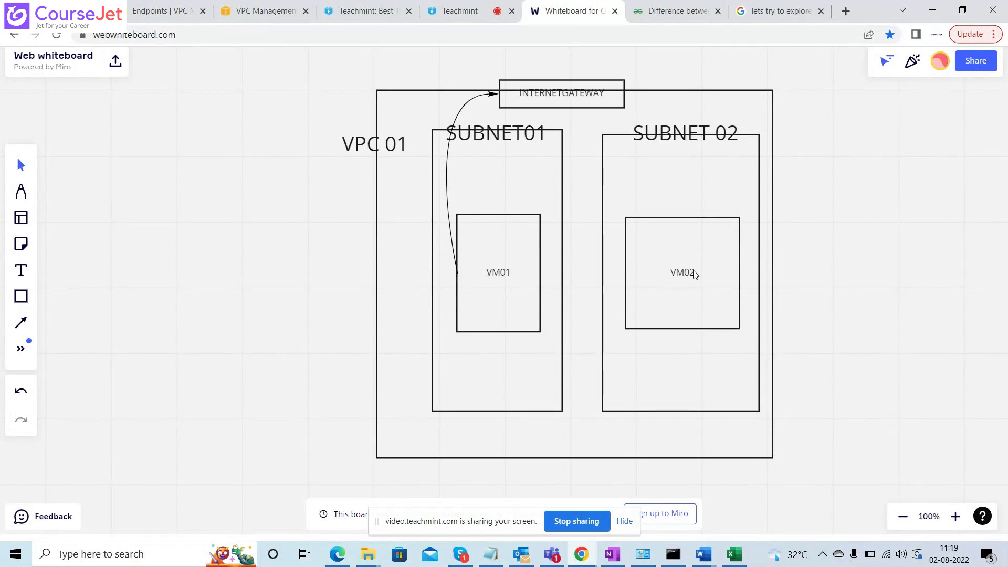
{"action": "left_click", "coordinate": [687, 273]}
{"action": "key", "text": "Escape"}
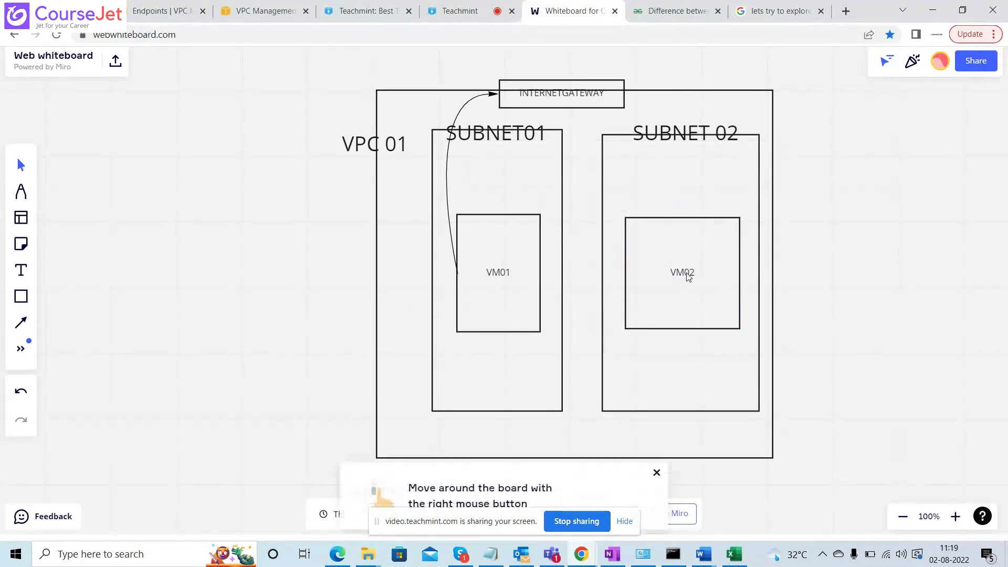
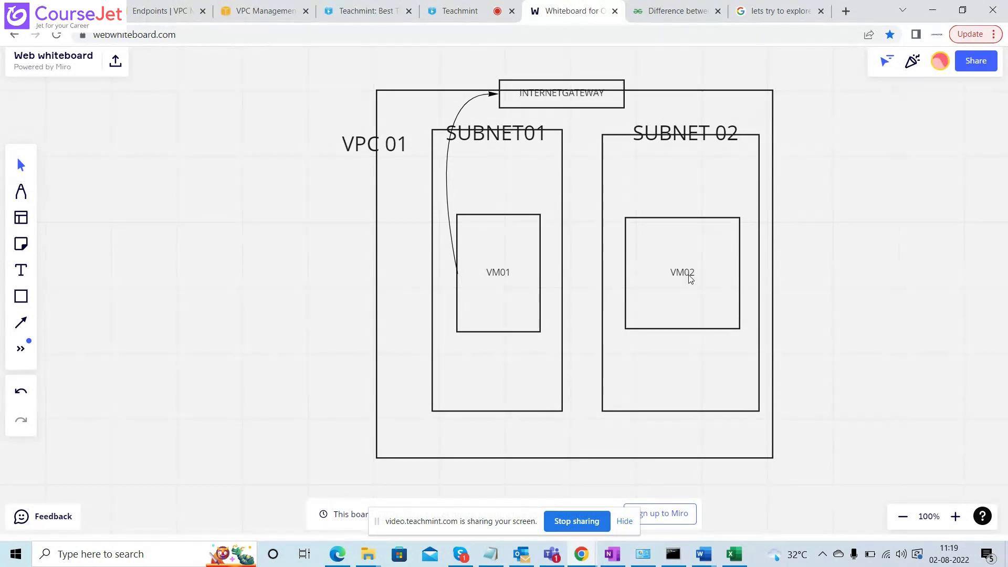
Step: Draw a square box to the right of VM02 labelled 'ENDPOINT S3'
{"action": "left_click", "coordinate": [21, 296]}
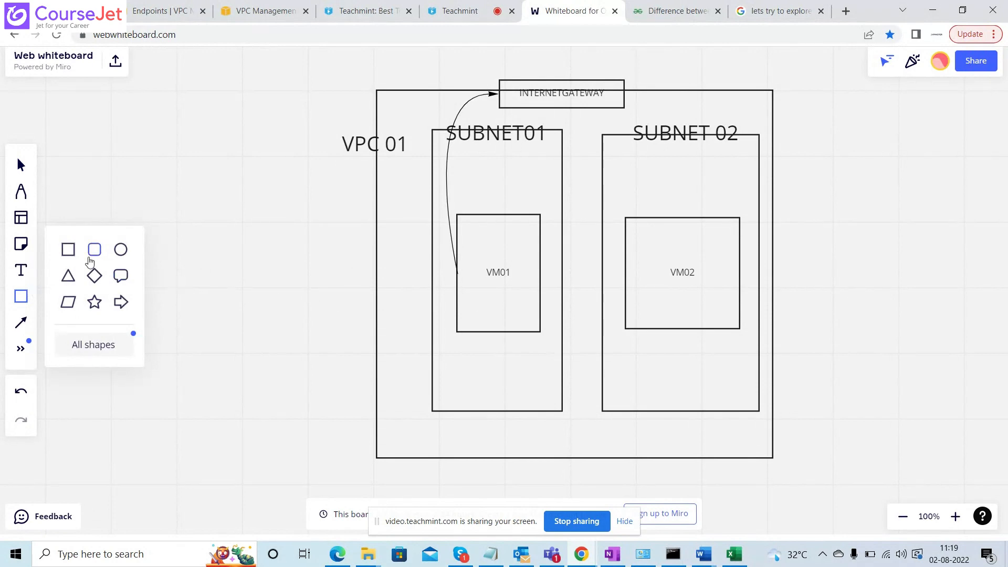
{"action": "left_click", "coordinate": [69, 250]}
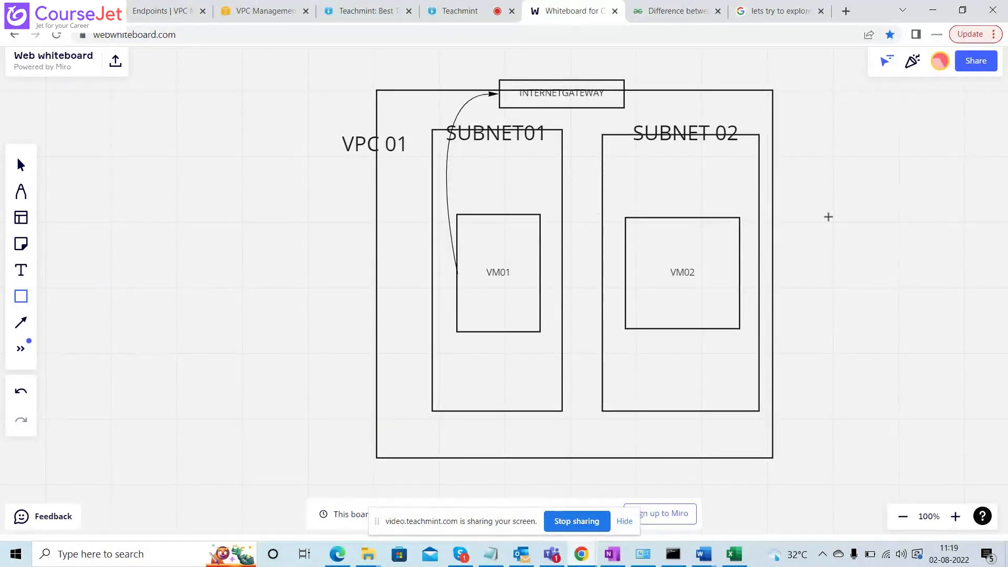
{"action": "left_click_drag", "start_coordinate": [829, 216], "coordinate": [936, 336]}
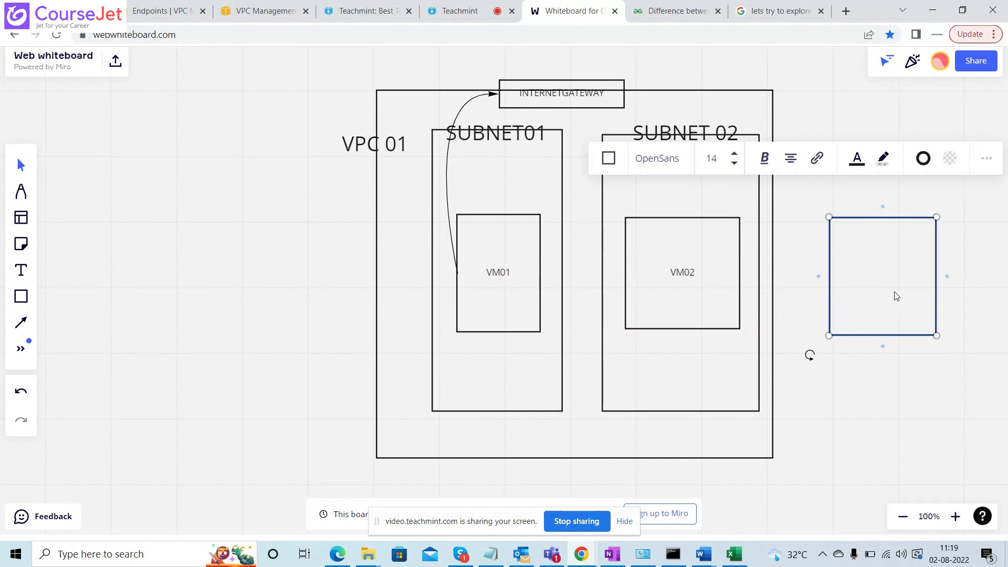
{"action": "type", "text": "ENDPO"}
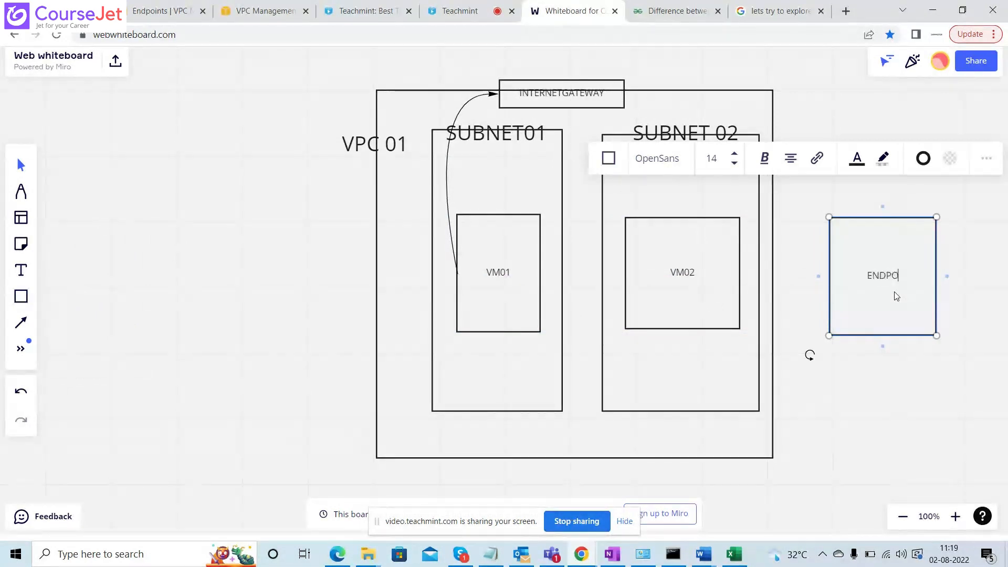
{"action": "type", "text": "INT"}
{"action": "key", "text": "Return"}
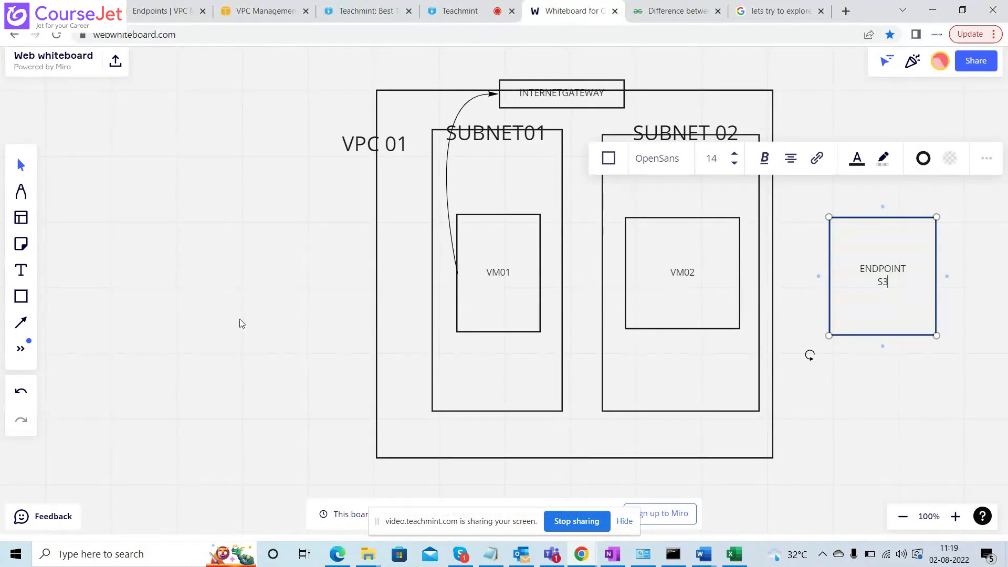
Step: Connect VM02 to the ENDPOINT S3 box with an arrow and detach the Endpoints page
{"action": "left_click", "coordinate": [30, 324]}
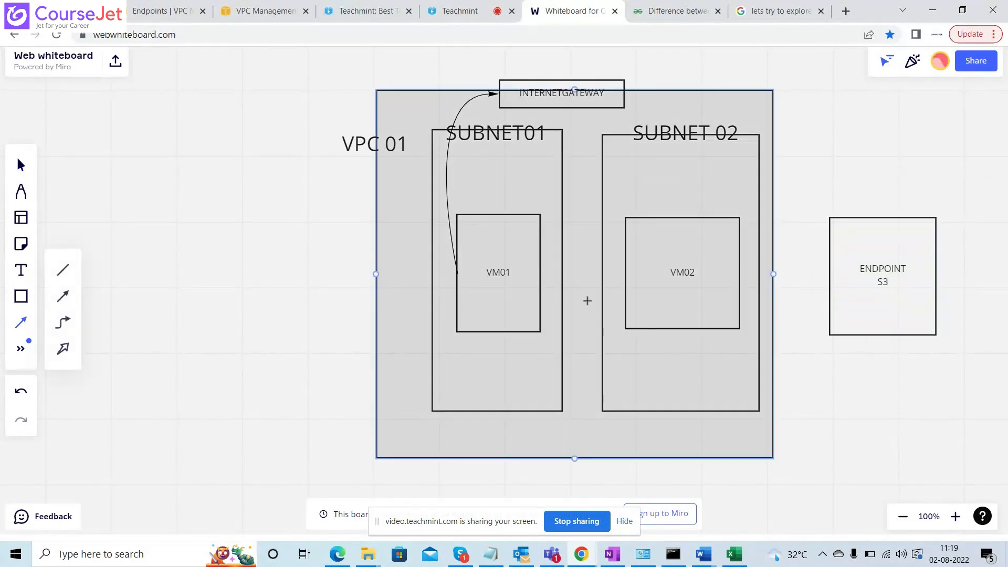
{"action": "left_click_drag", "start_coordinate": [741, 273], "coordinate": [834, 277]}
{"action": "left_click", "coordinate": [830, 418]}
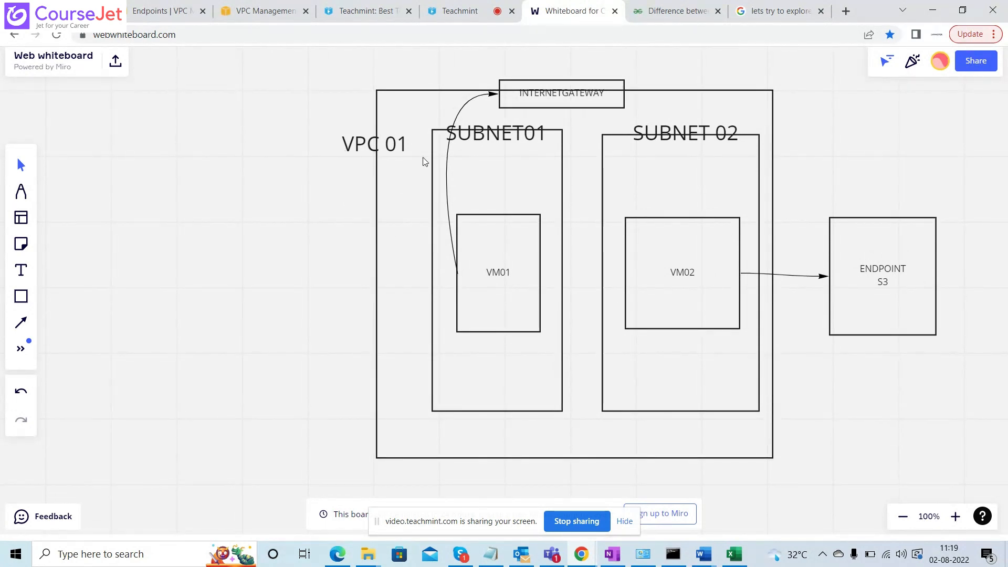
{"action": "left_click_drag", "start_coordinate": [161, 11], "coordinate": [242, 123]}
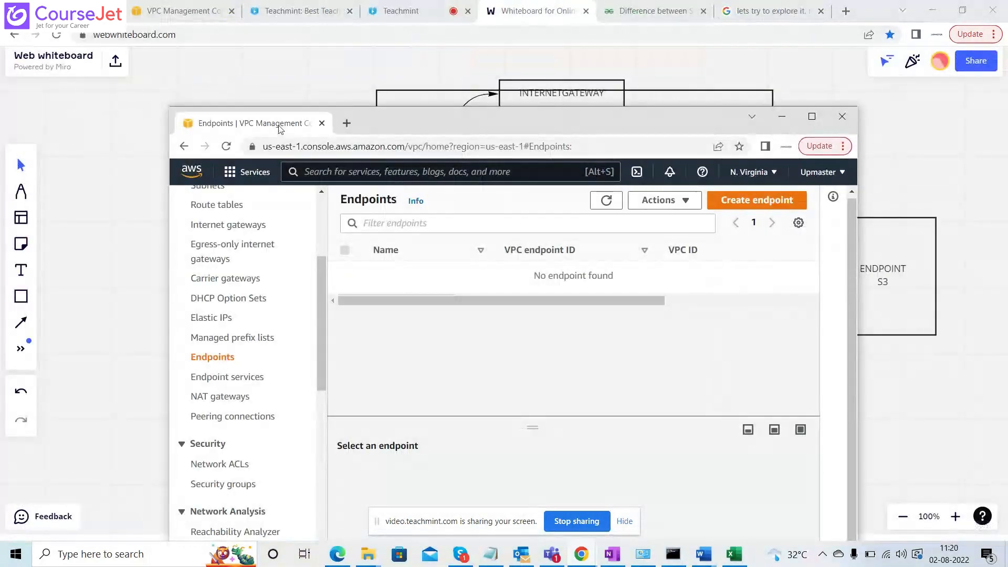
Step: Start a new VPC endpoint and enter 'MYendpoint' as its Name tag
{"action": "left_click_drag", "start_coordinate": [279, 129], "coordinate": [162, 11]}
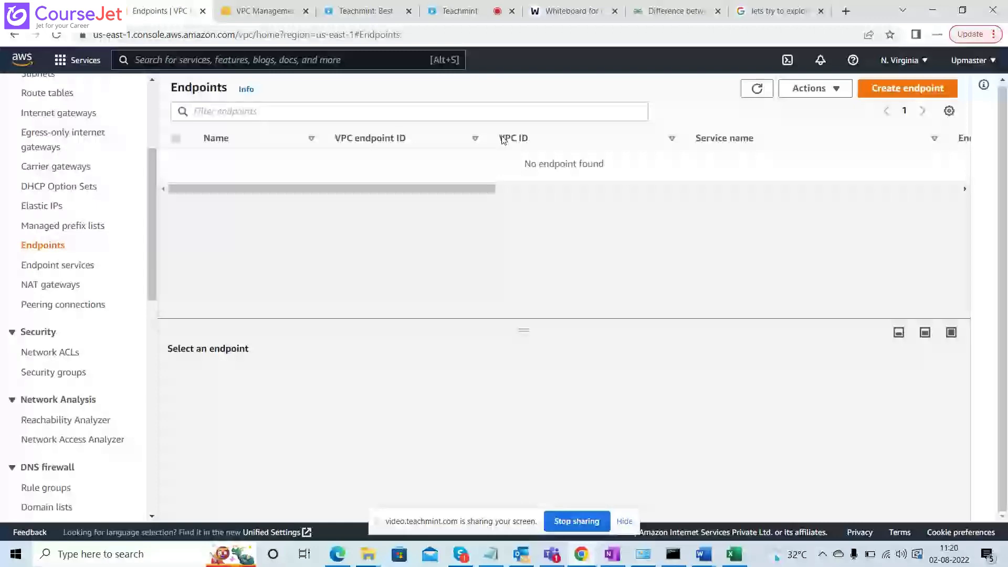
{"action": "left_click", "coordinate": [898, 88]}
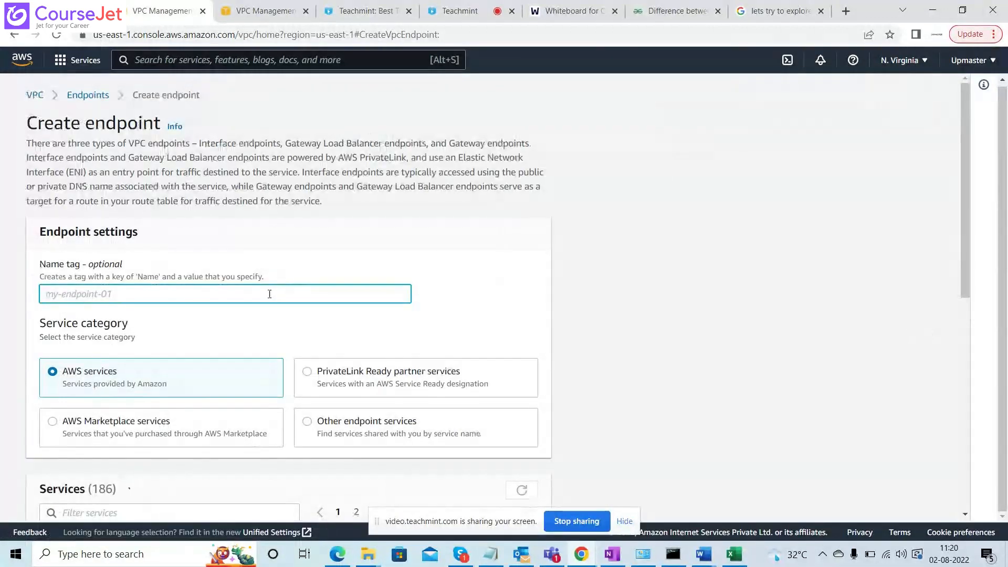
{"action": "type", "text": "MY"}
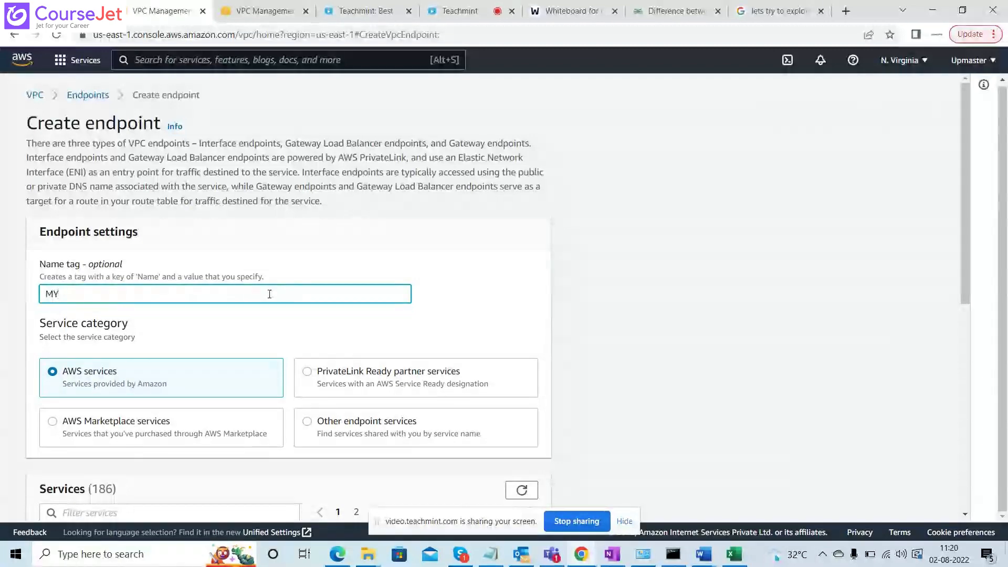
{"action": "type", "text": "endpoint"}
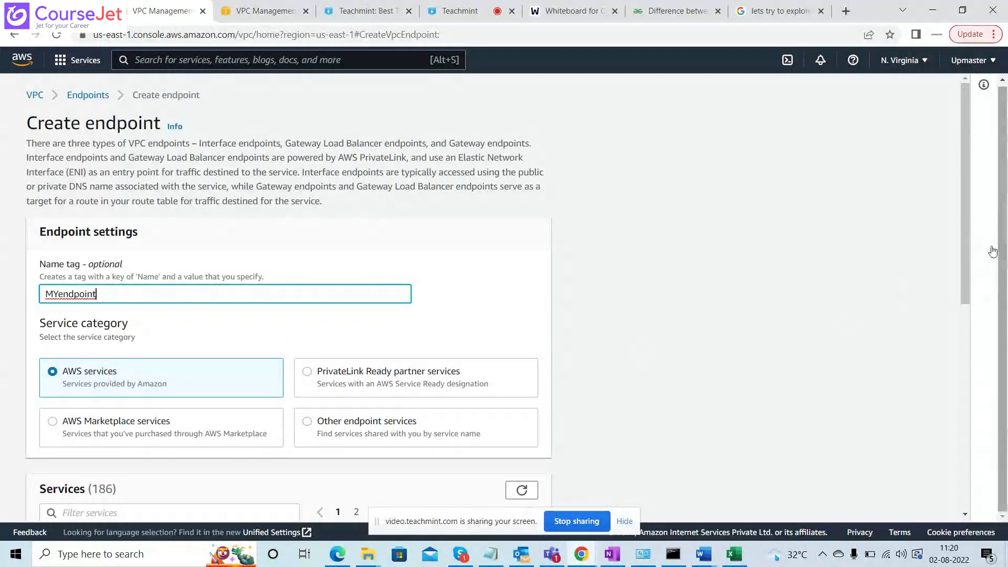
{"action": "left_click_drag", "start_coordinate": [962, 248], "coordinate": [973, 362]}
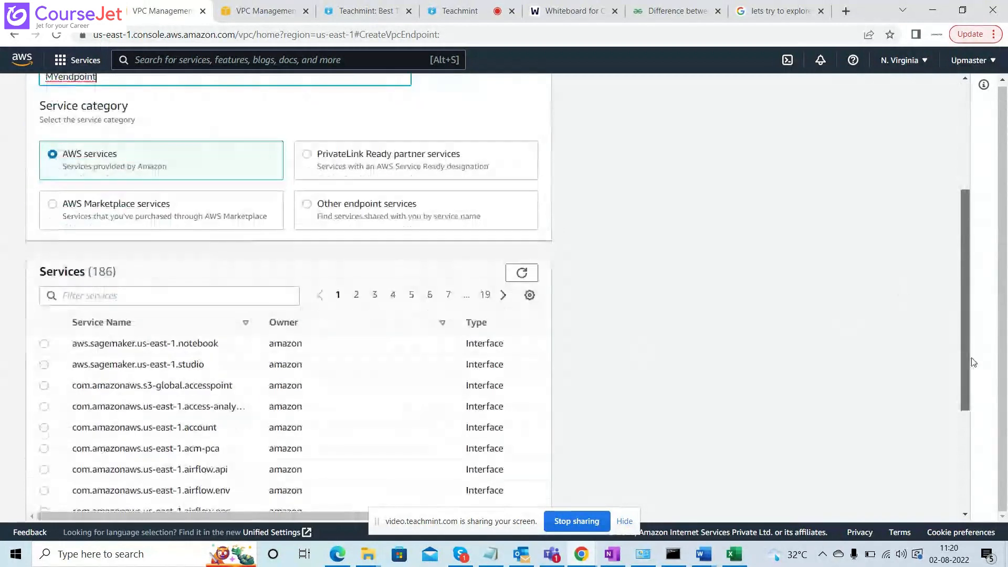
{"action": "right_click", "coordinate": [973, 362]}
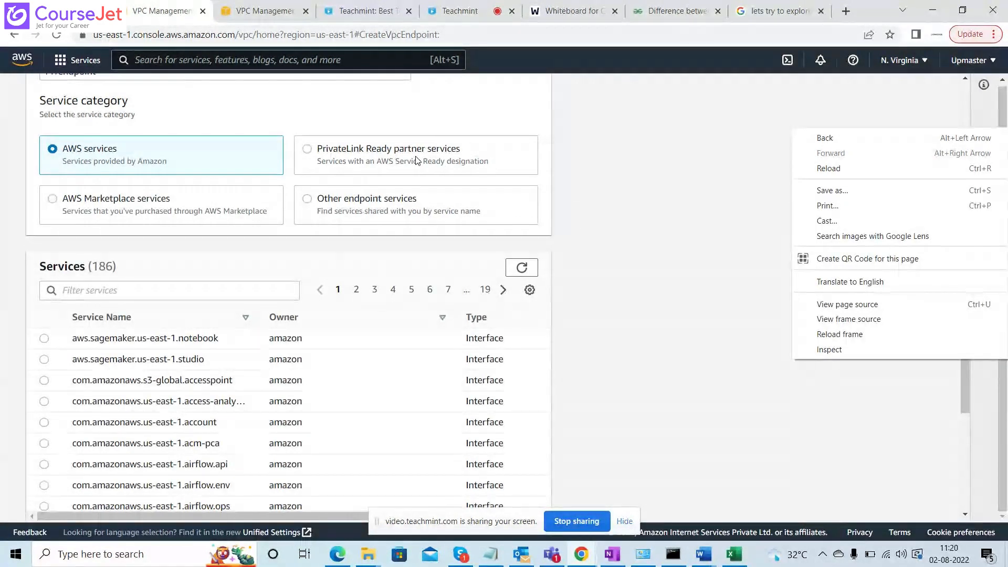
{"action": "left_click", "coordinate": [609, 216]}
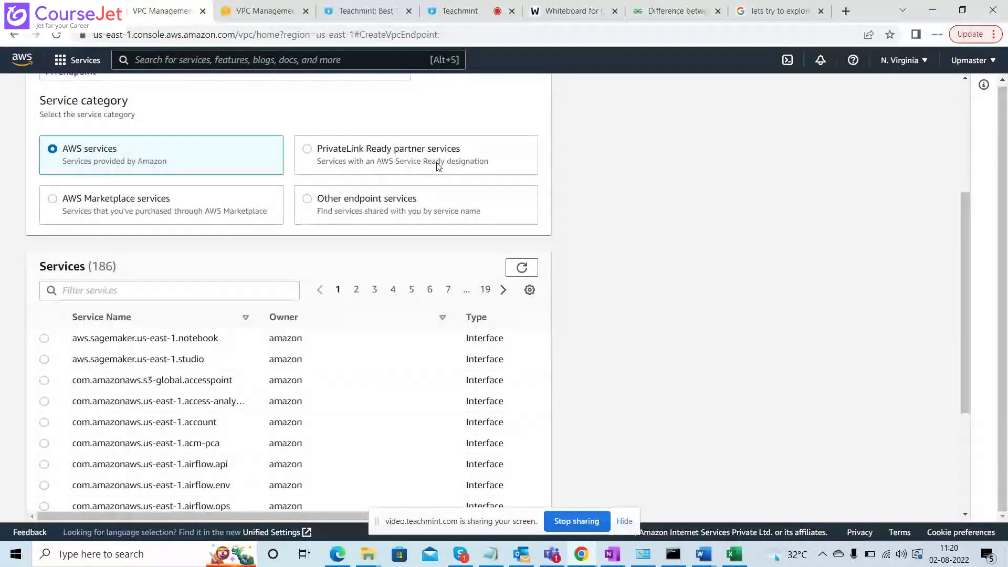
Step: Compare the PrivateLink Ready partner, AWS services and AWS Marketplace service categories
{"action": "left_click", "coordinate": [350, 156]}
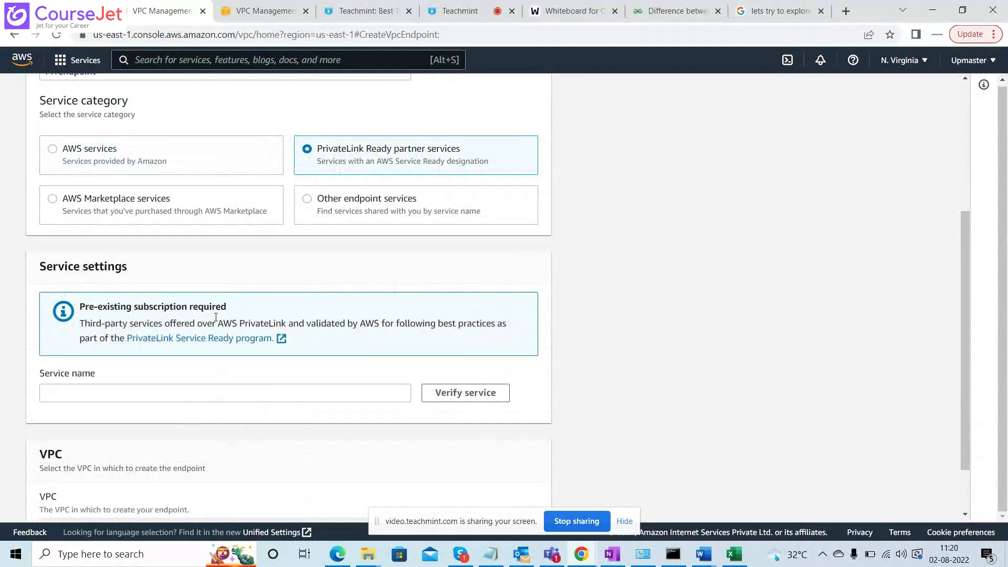
{"action": "left_click", "coordinate": [140, 159]}
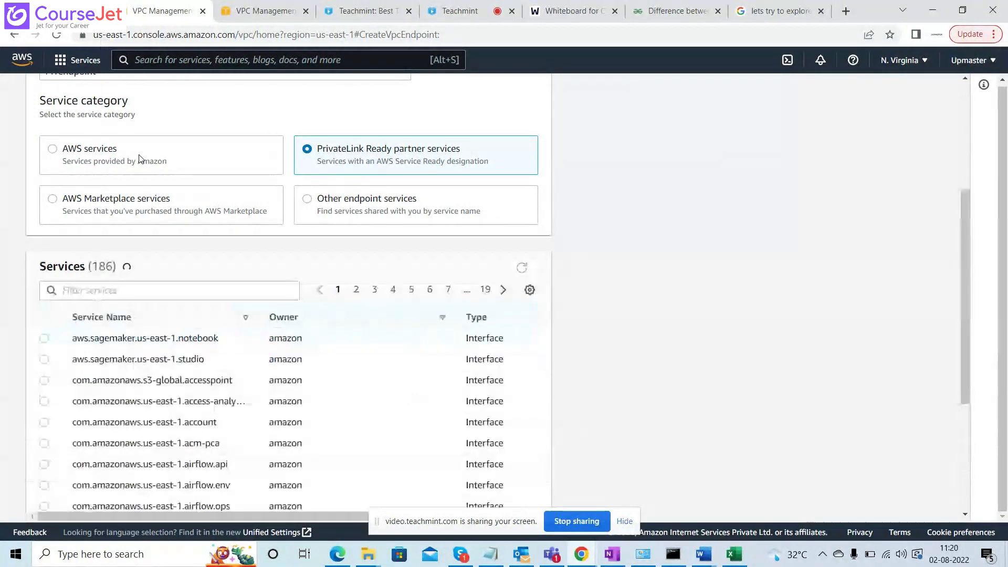
{"action": "left_click", "coordinate": [117, 209]}
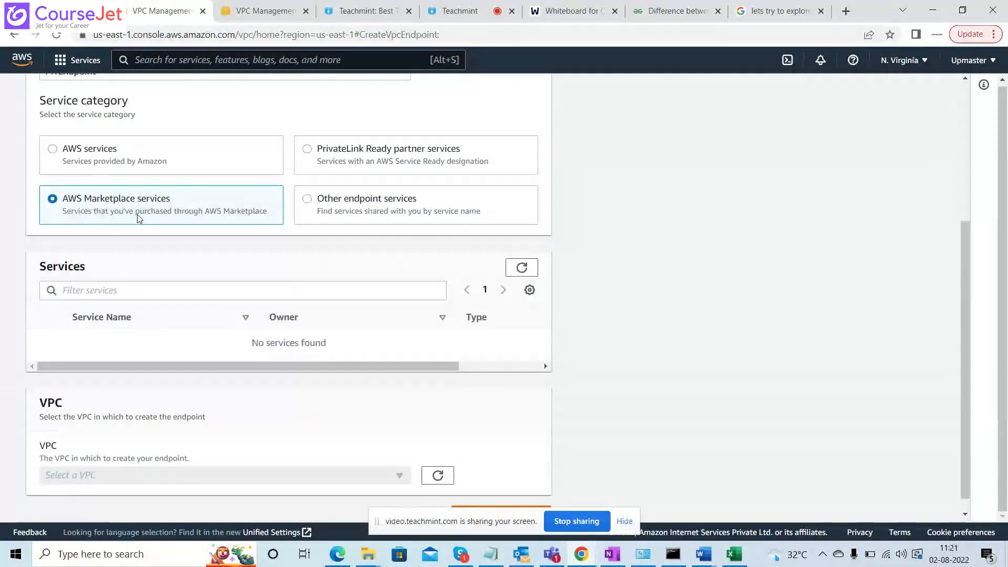
Step: Filter AWS services by 's3' and choose the S3 Gateway service
{"action": "left_click", "coordinate": [192, 154]}
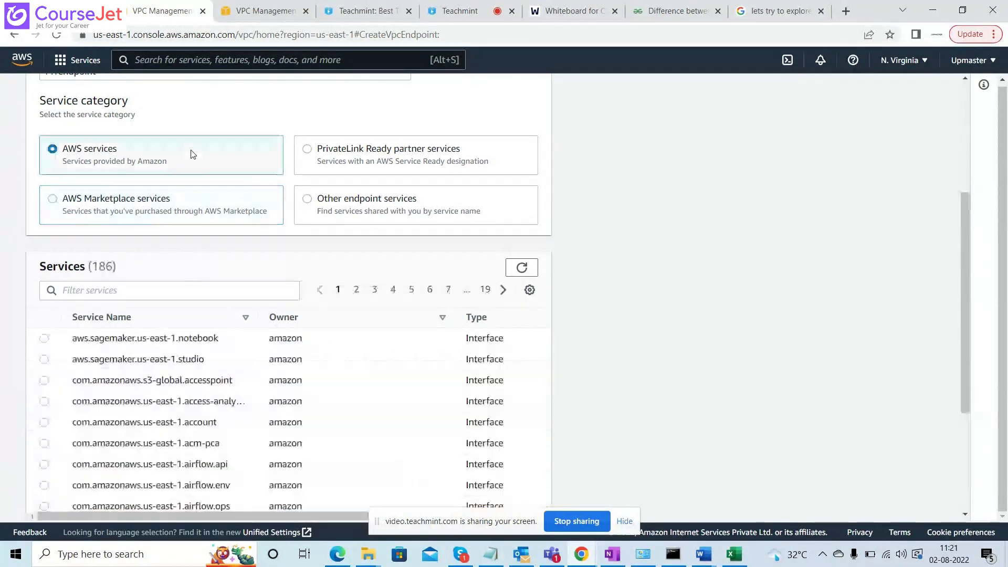
{"action": "left_click", "coordinate": [181, 294]}
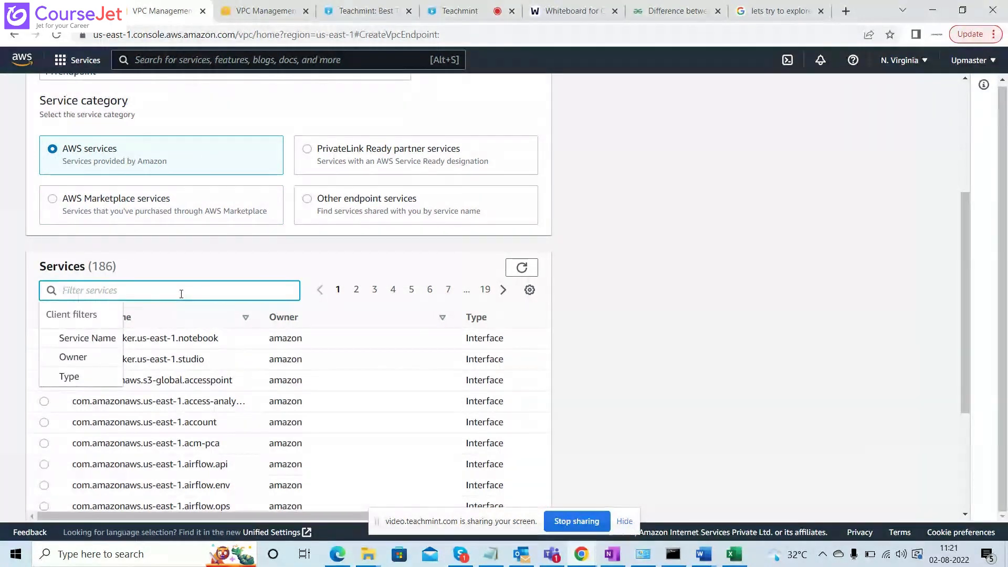
{"action": "type", "text": "s3"}
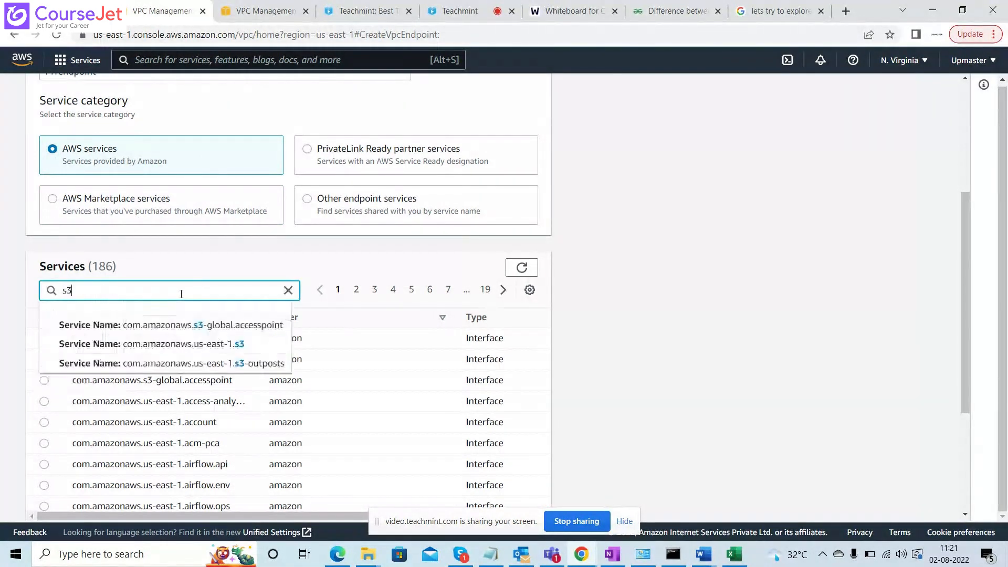
{"action": "key", "text": "Return"}
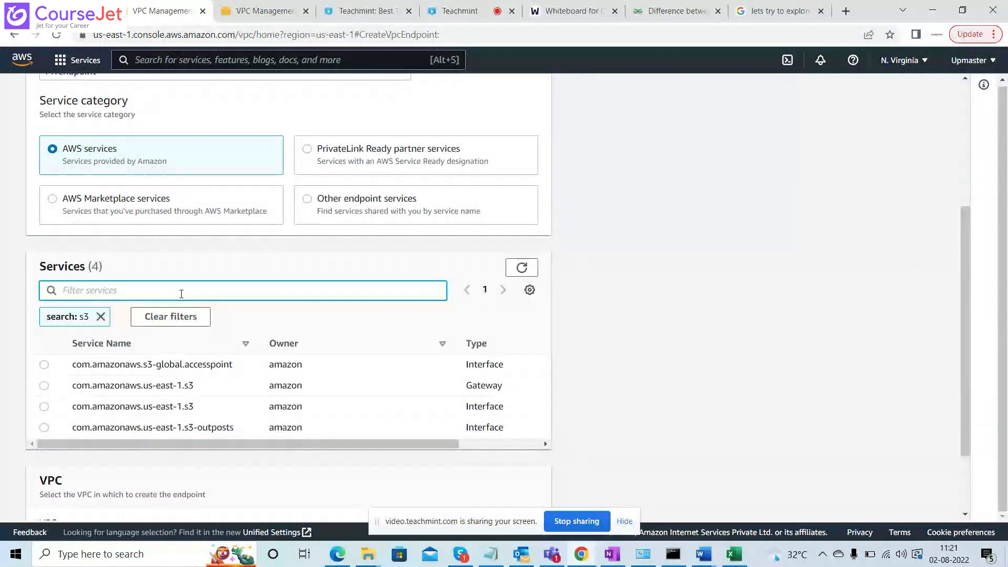
{"action": "left_click", "coordinate": [45, 386]}
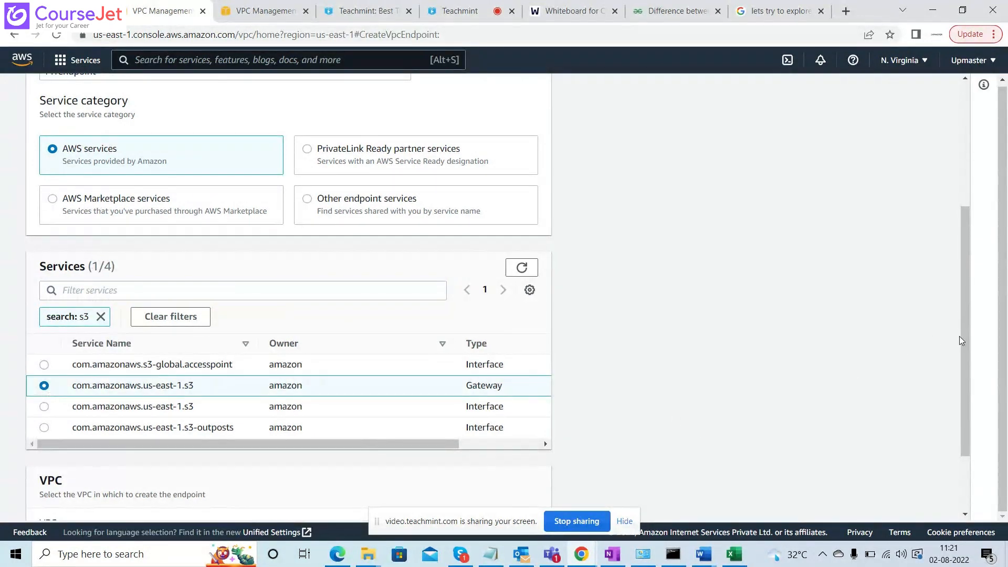
Step: Place the endpoint in MYVPC01 with route table rtb-07948dd6f21441fe4 and Full access policy
{"action": "scroll", "coordinate": [964, 340], "scroll_direction": "down", "scroll_amount": 3}
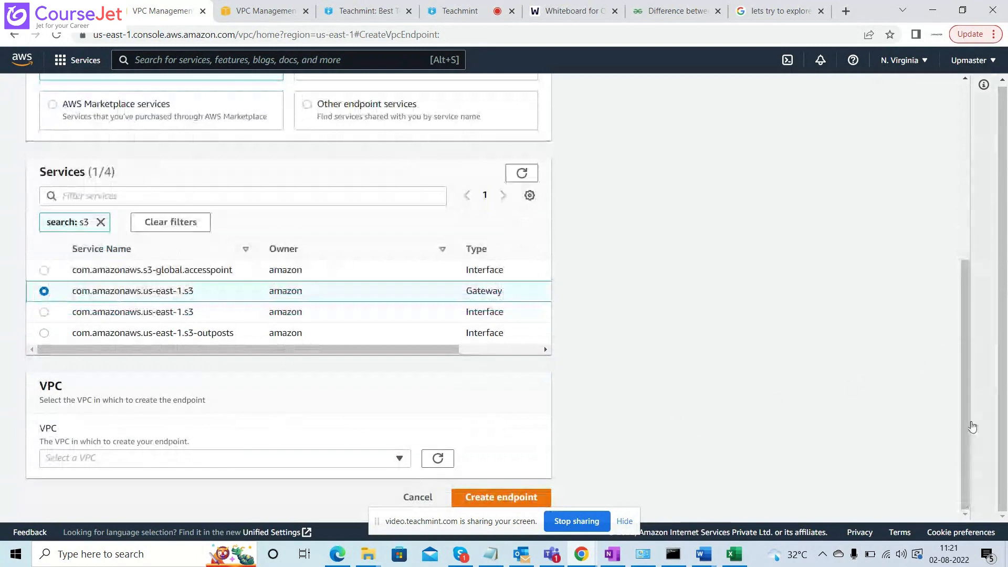
{"action": "left_click", "coordinate": [195, 458]}
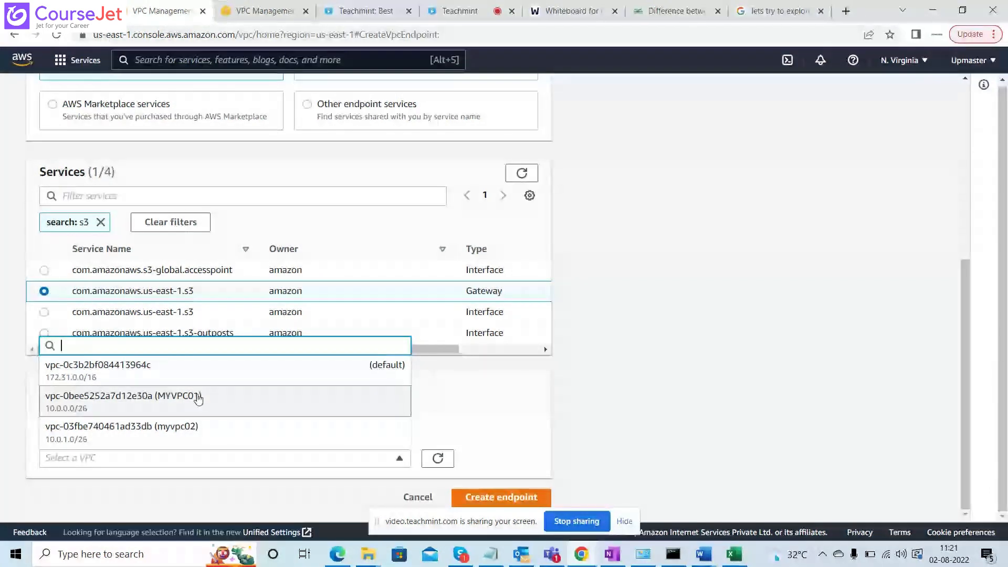
{"action": "left_click", "coordinate": [198, 399]}
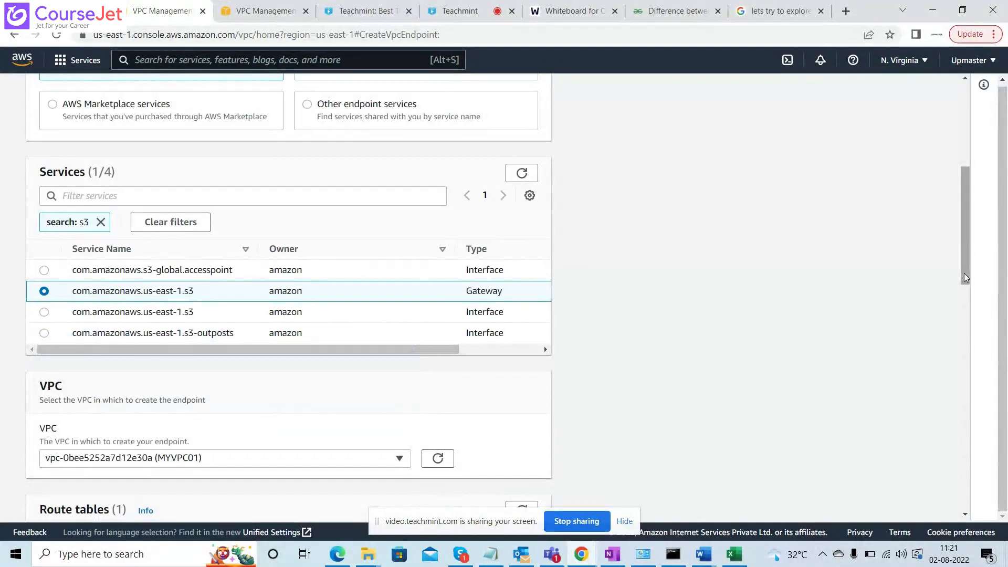
{"action": "left_click_drag", "start_coordinate": [964, 276], "coordinate": [974, 364]}
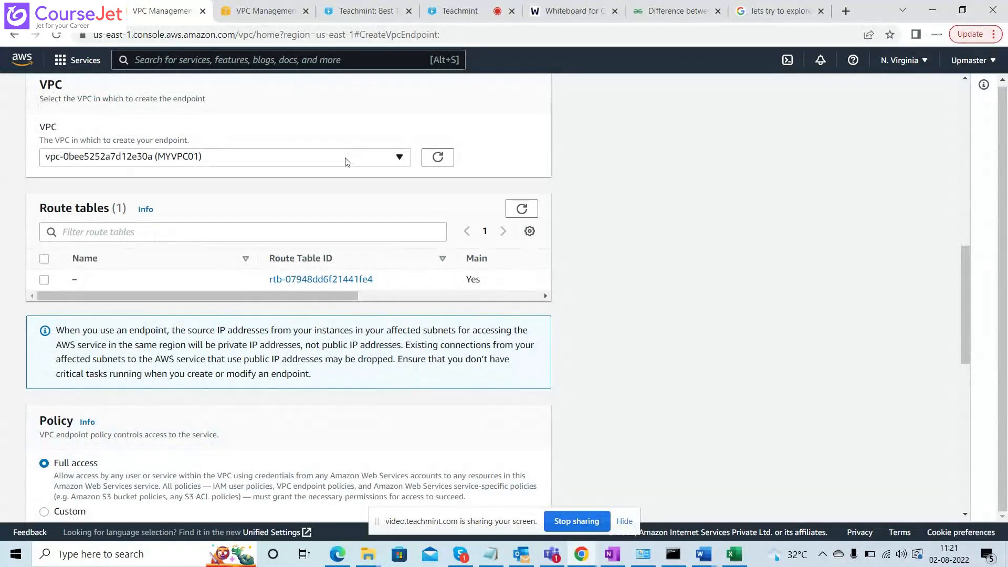
{"action": "left_click", "coordinate": [266, 289]}
{"action": "left_click_drag", "start_coordinate": [267, 296], "coordinate": [218, 308]}
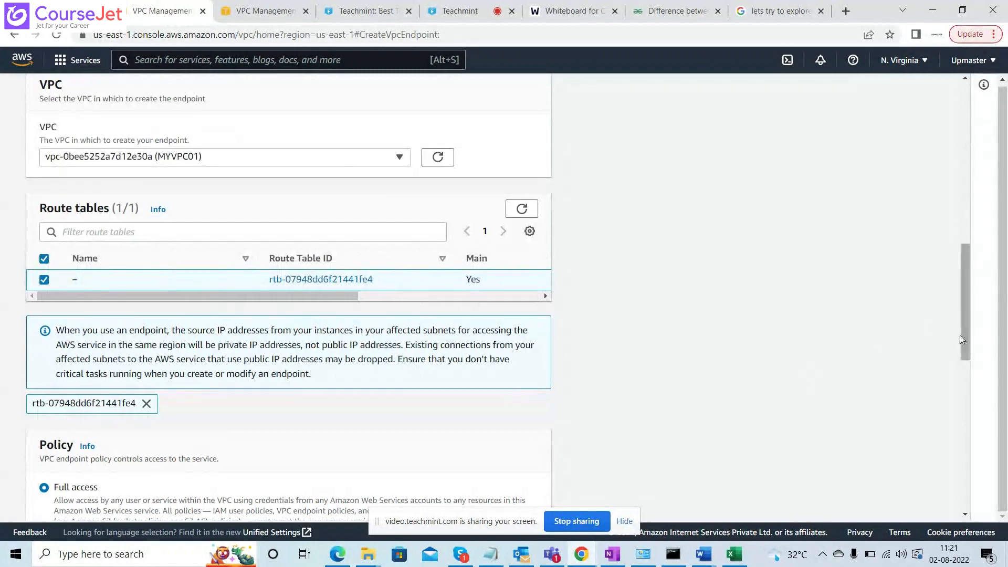
{"action": "left_click_drag", "start_coordinate": [966, 346], "coordinate": [958, 531]}
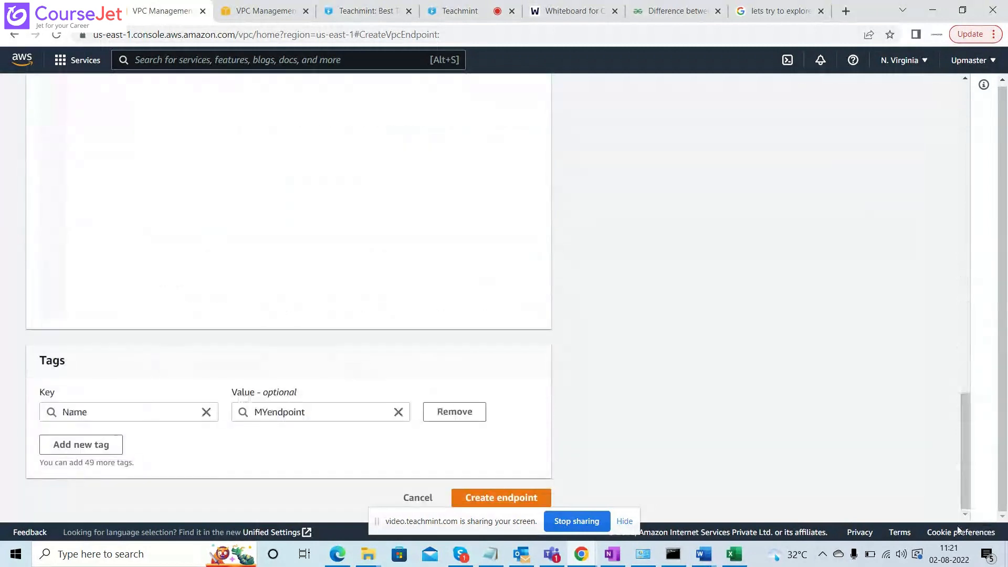
Step: Create the S3 endpoint, then check the route table's routes and subnet associations
{"action": "left_click", "coordinate": [504, 503]}
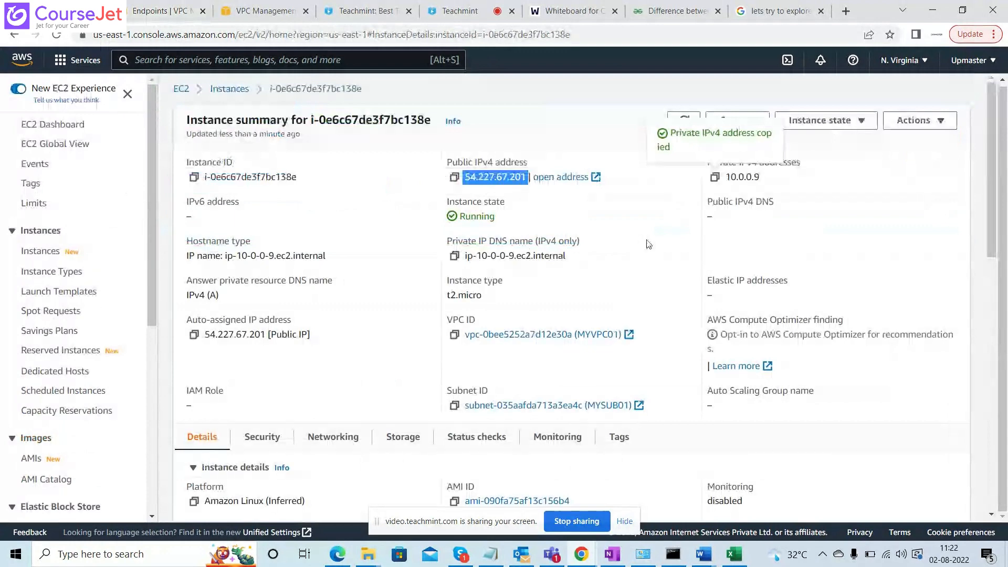
{"action": "left_click", "coordinate": [649, 244]}
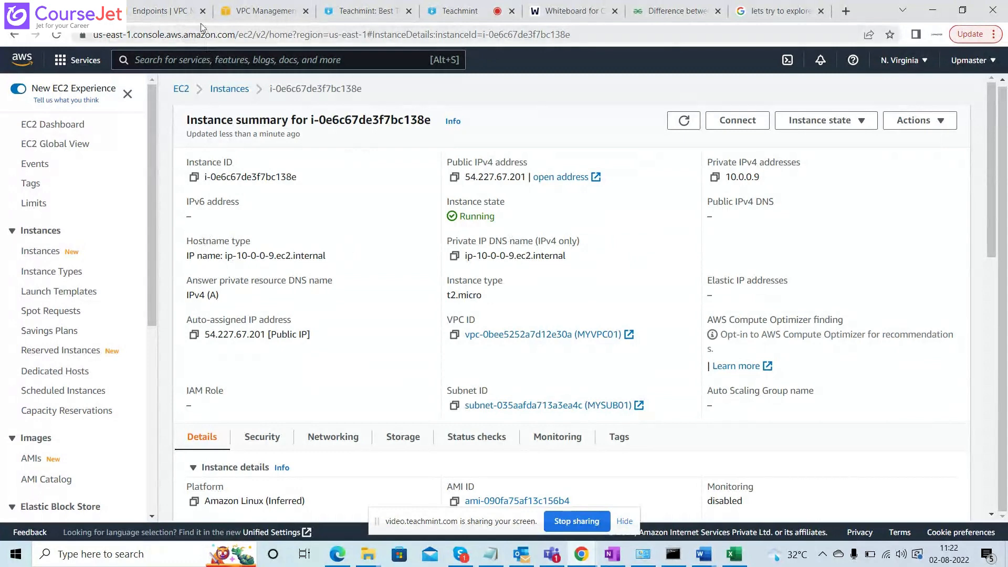
{"action": "left_click", "coordinate": [257, 11]}
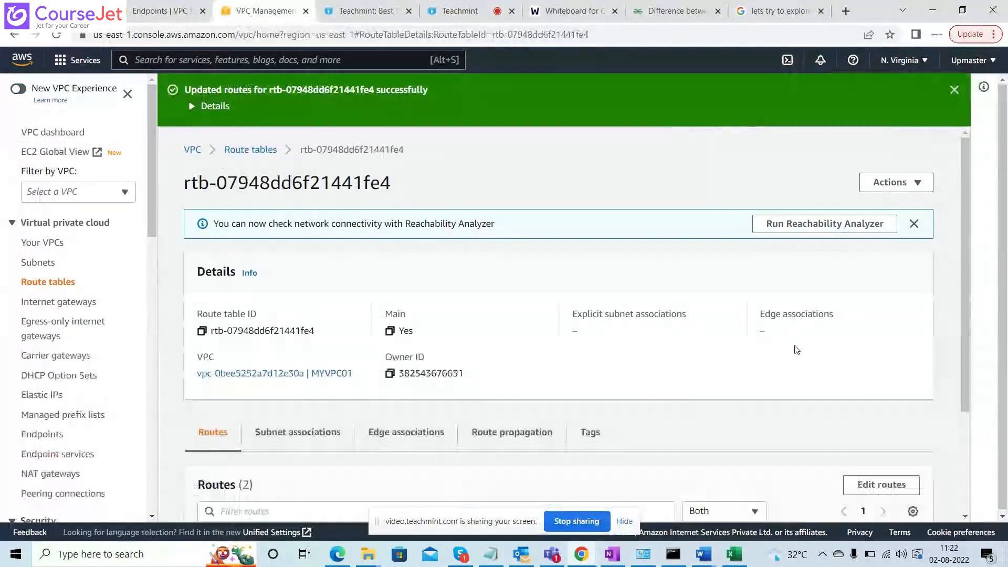
{"action": "scroll", "coordinate": [966, 338], "scroll_direction": "down", "scroll_amount": 3}
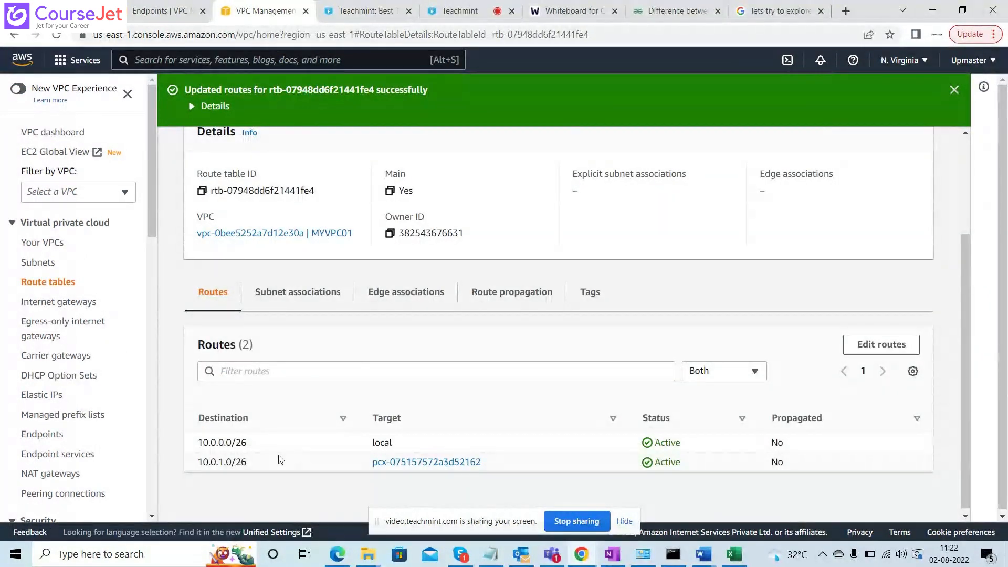
{"action": "left_click", "coordinate": [310, 294]}
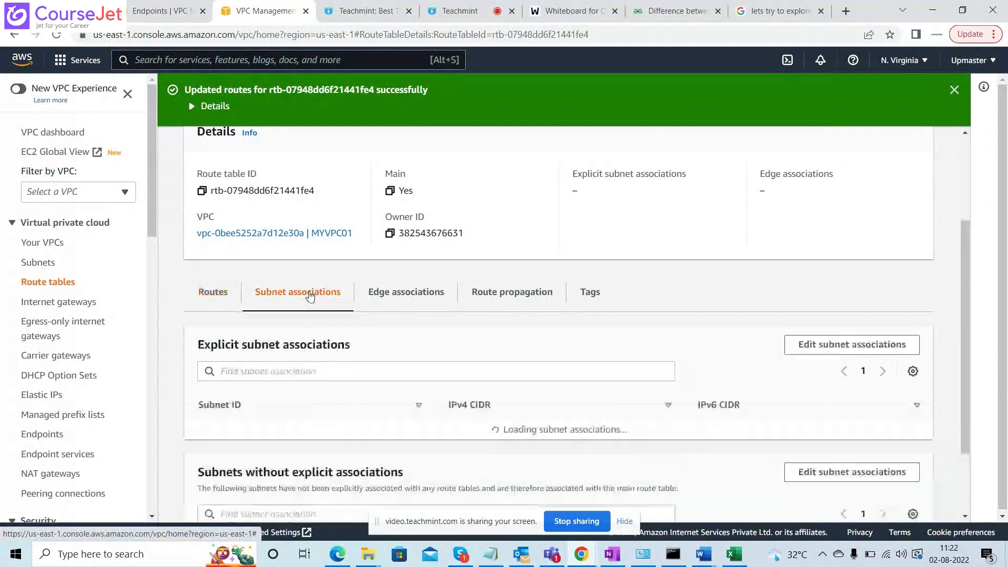
{"action": "left_click", "coordinate": [210, 295]}
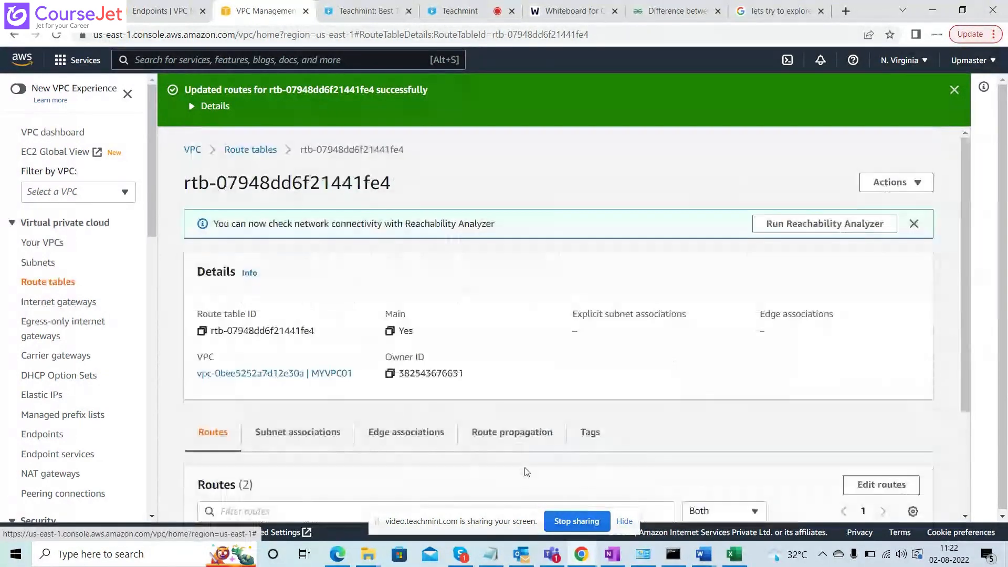
Step: Bring up the Internet gateways list showing MYIG01 on myvpc02
{"action": "scroll", "coordinate": [970, 385], "scroll_direction": "down", "scroll_amount": 3}
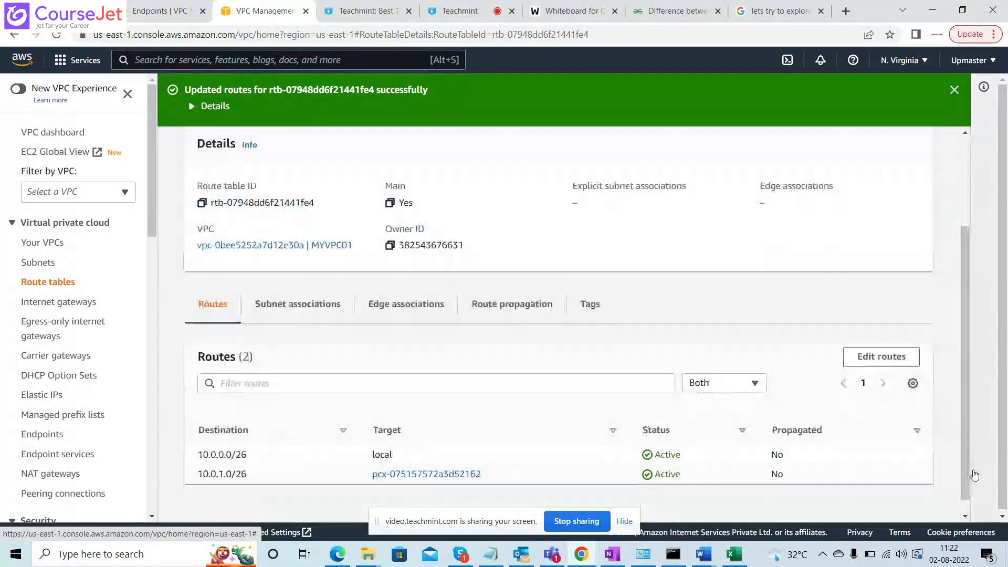
{"action": "left_click", "coordinate": [58, 300]}
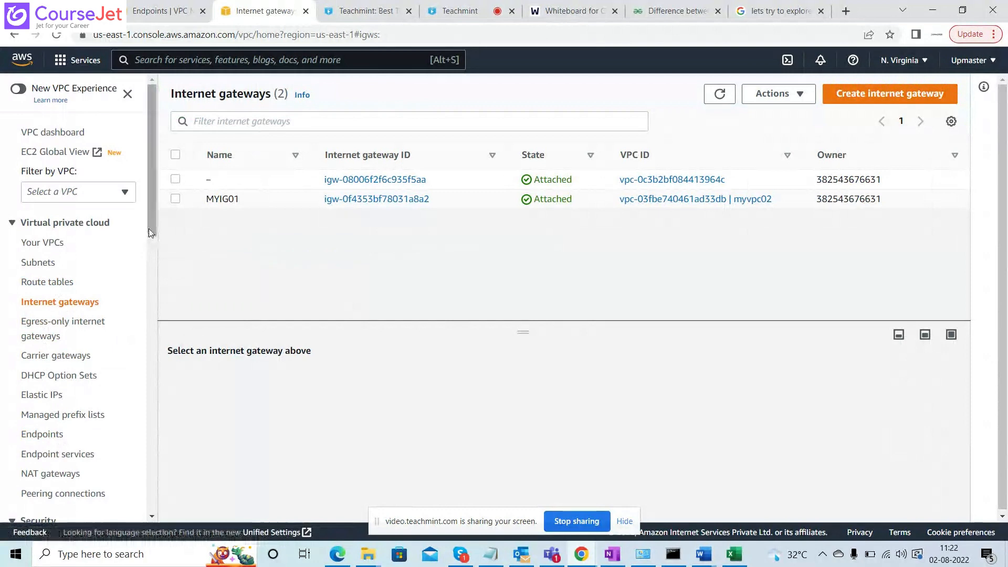
{"action": "scroll", "coordinate": [86, 340], "scroll_direction": "down", "scroll_amount": 5}
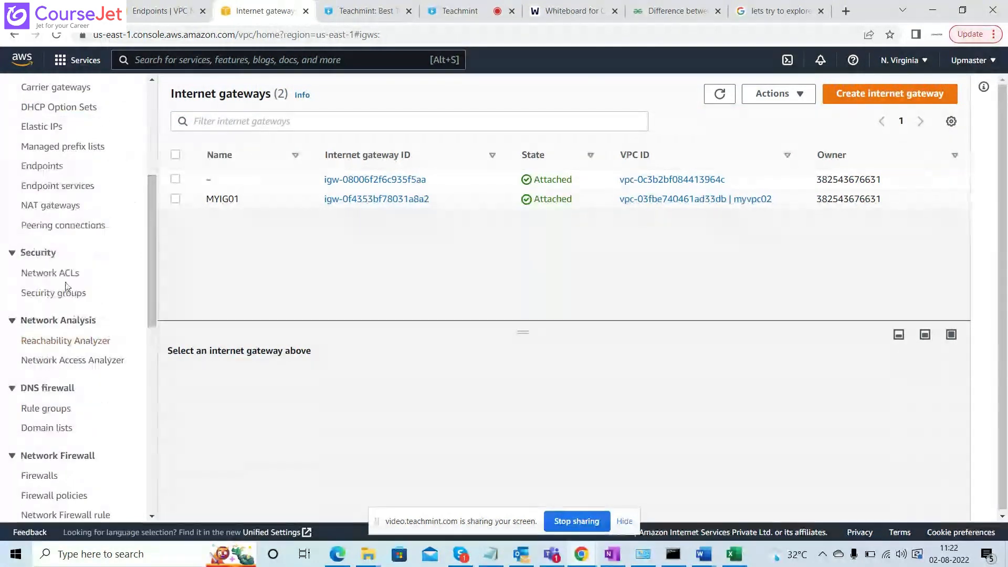
Step: Set MYSUB01's network ACL inbound rule 101 to All traffic, Allow, and save
{"action": "left_click", "coordinate": [60, 275]}
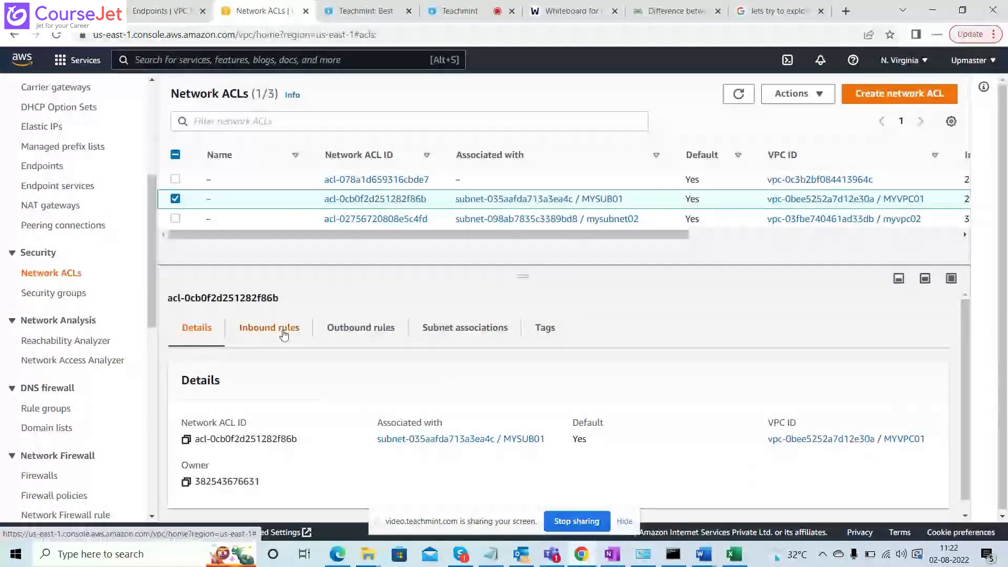
{"action": "left_click", "coordinate": [284, 330]}
{"action": "left_click", "coordinate": [843, 420]}
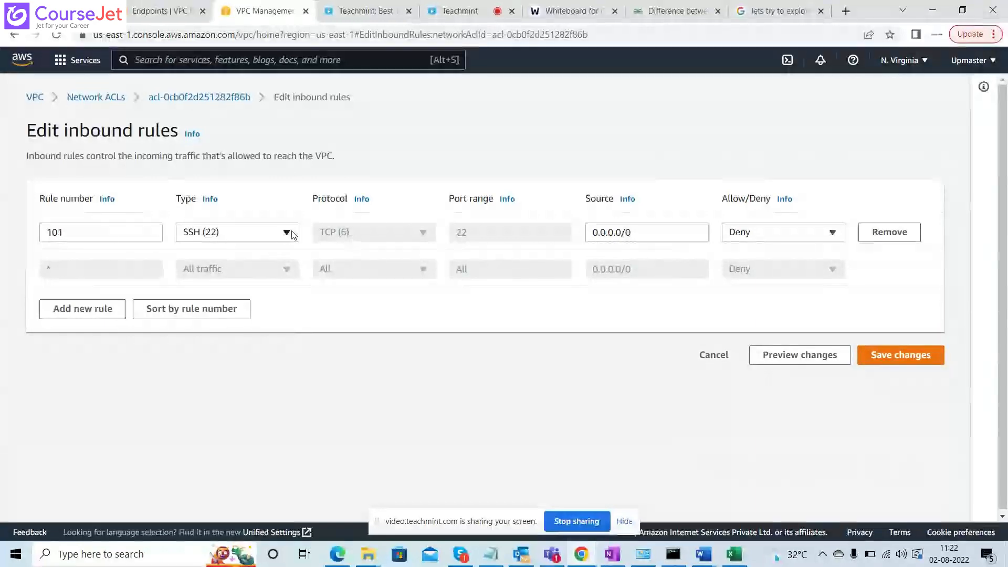
{"action": "left_click", "coordinate": [226, 237]}
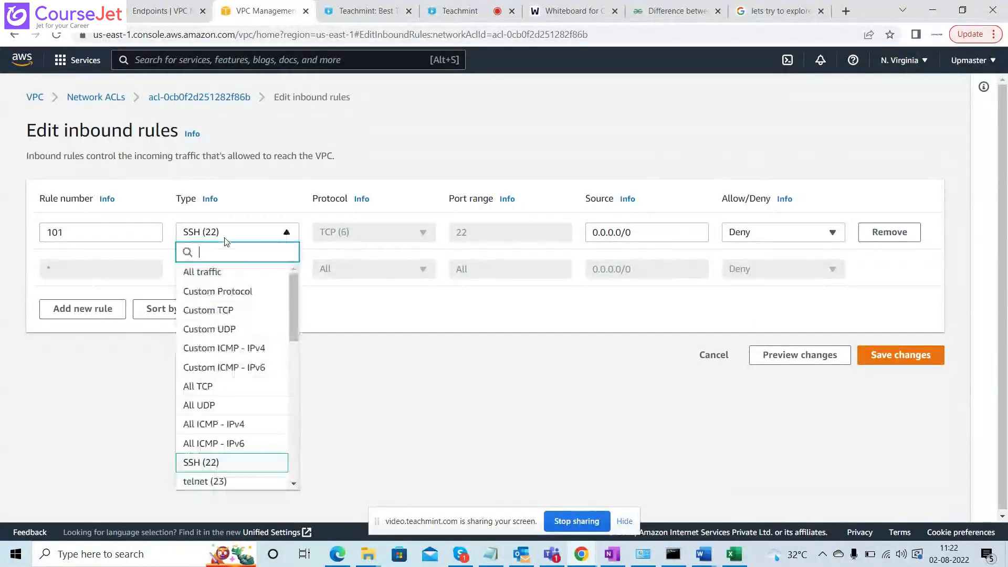
{"action": "left_click", "coordinate": [238, 275]}
{"action": "left_click", "coordinate": [782, 231]}
{"action": "left_click", "coordinate": [757, 252]}
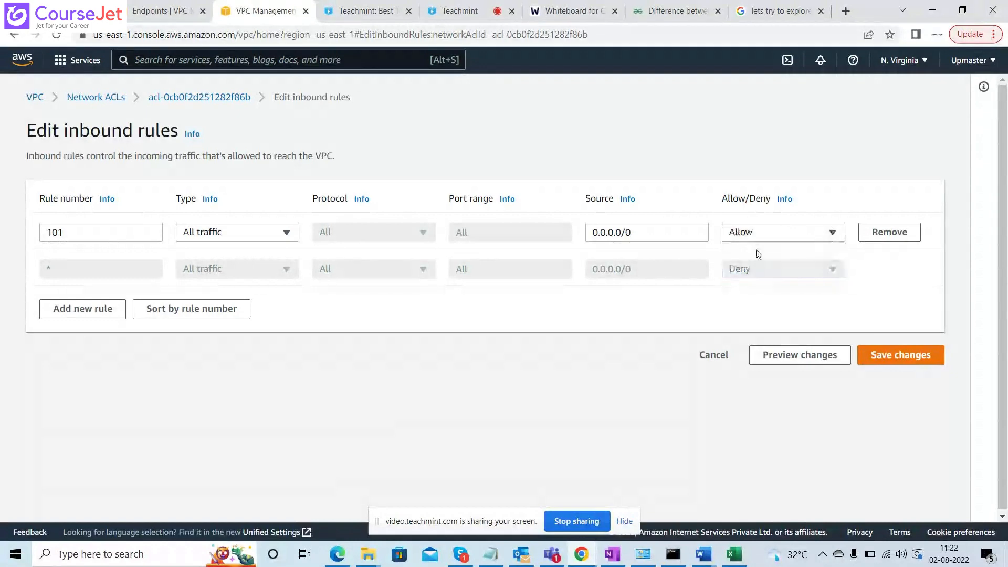
{"action": "left_click", "coordinate": [904, 363]}
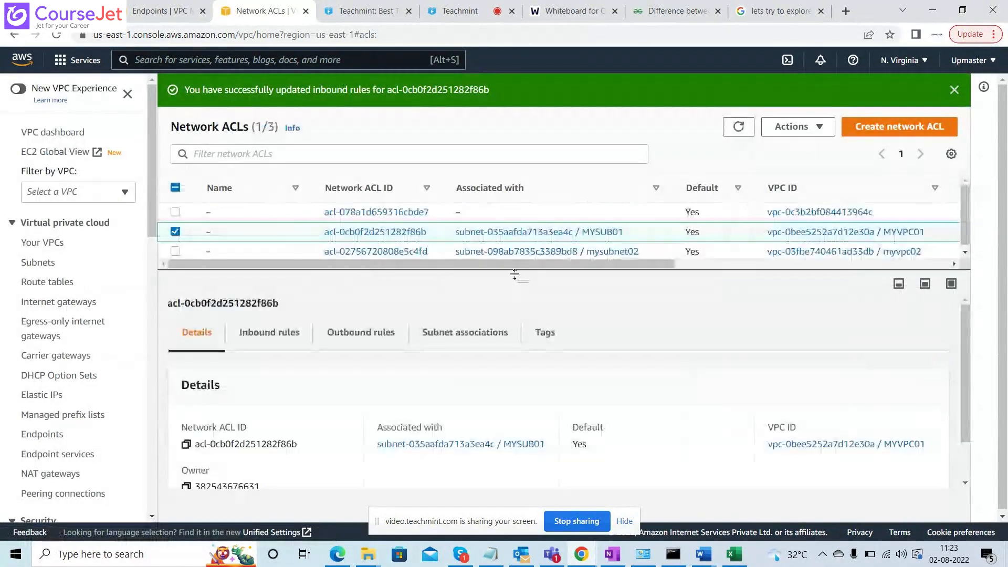
Step: Remove the RDP deny rule 1 from mysubnet02's ACL inbound rules and save
{"action": "left_click", "coordinate": [177, 237]}
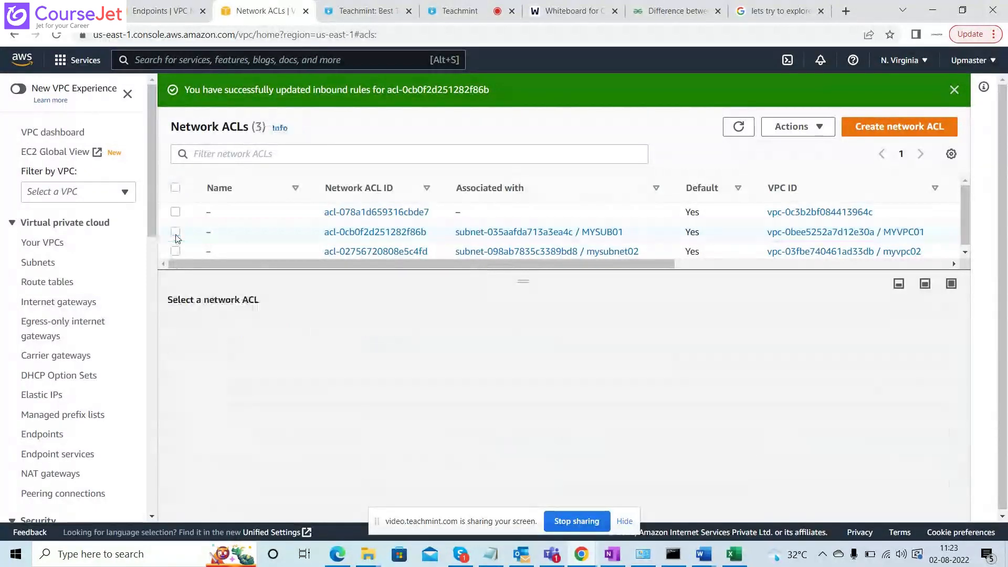
{"action": "left_click", "coordinate": [176, 234]}
{"action": "left_click", "coordinate": [176, 234]}
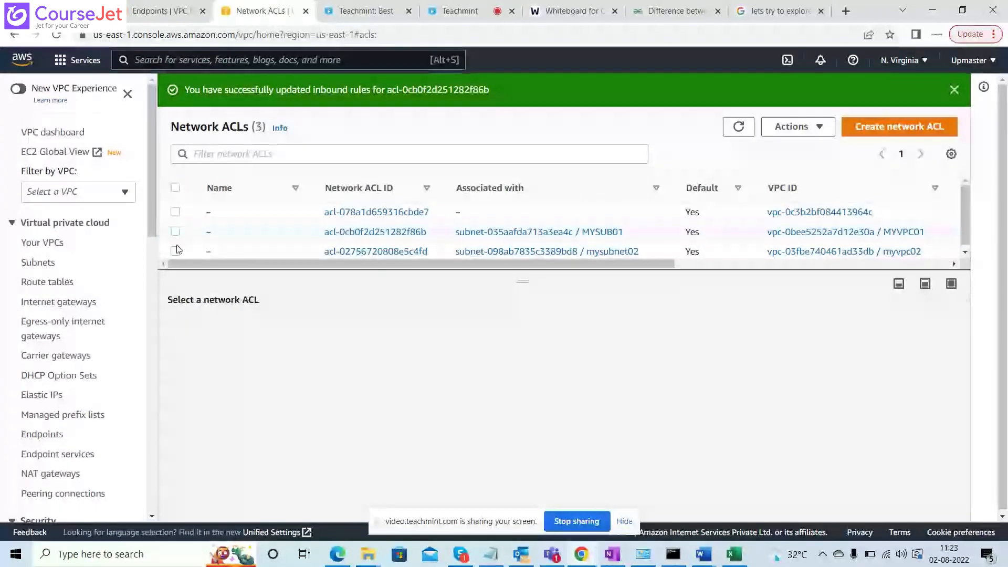
{"action": "left_click", "coordinate": [176, 250]}
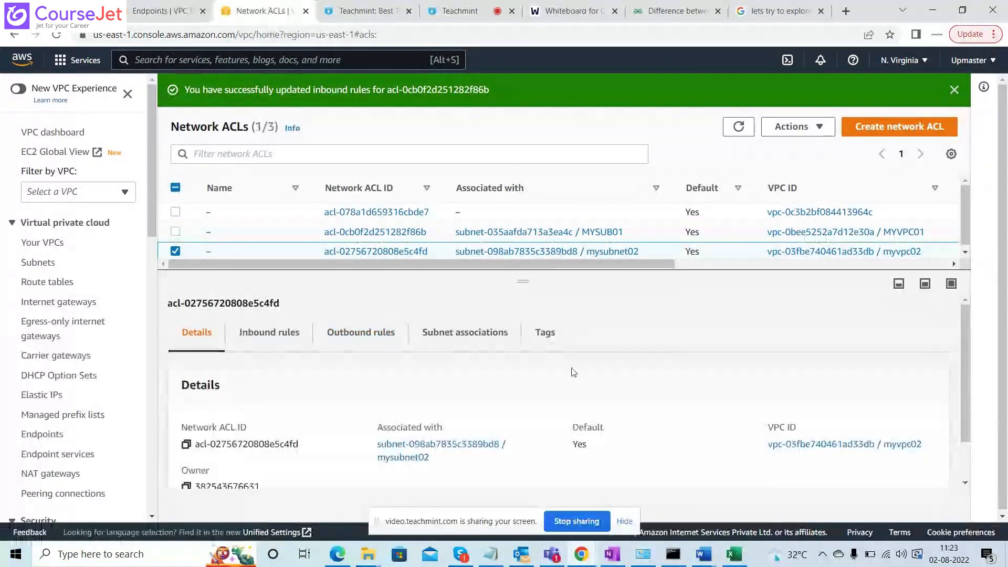
{"action": "left_click", "coordinate": [288, 333]}
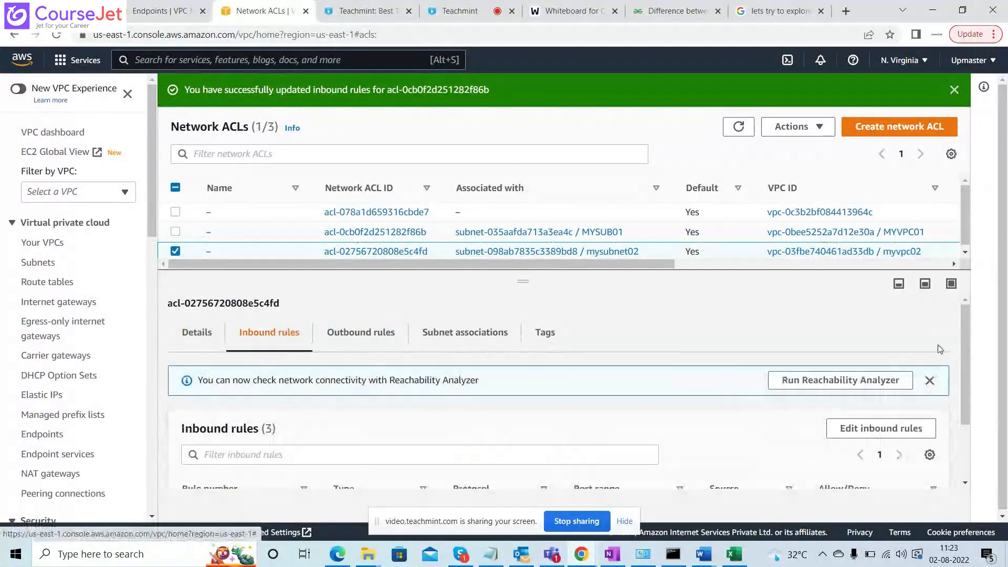
{"action": "left_click", "coordinate": [909, 423]}
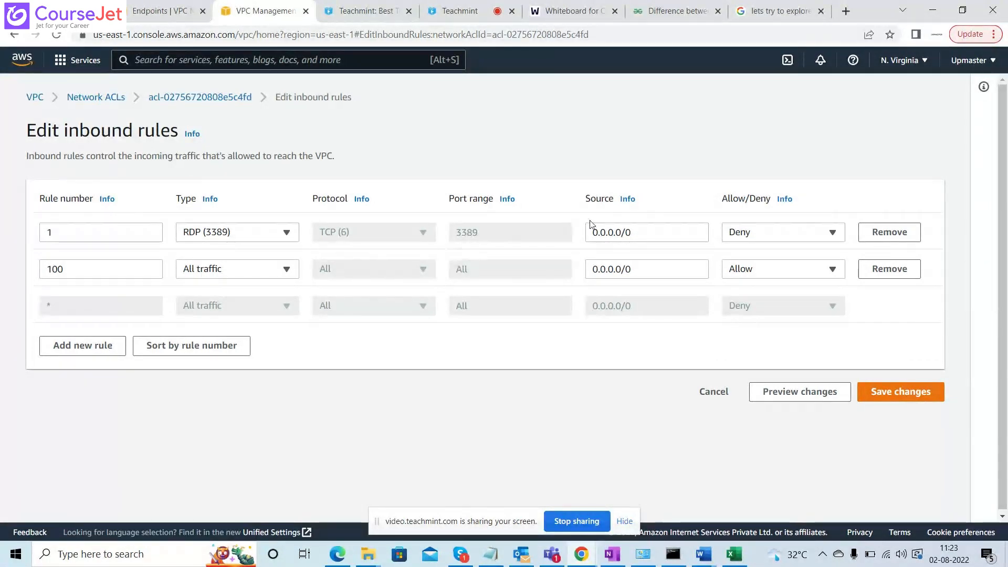
{"action": "left_click", "coordinate": [877, 233]}
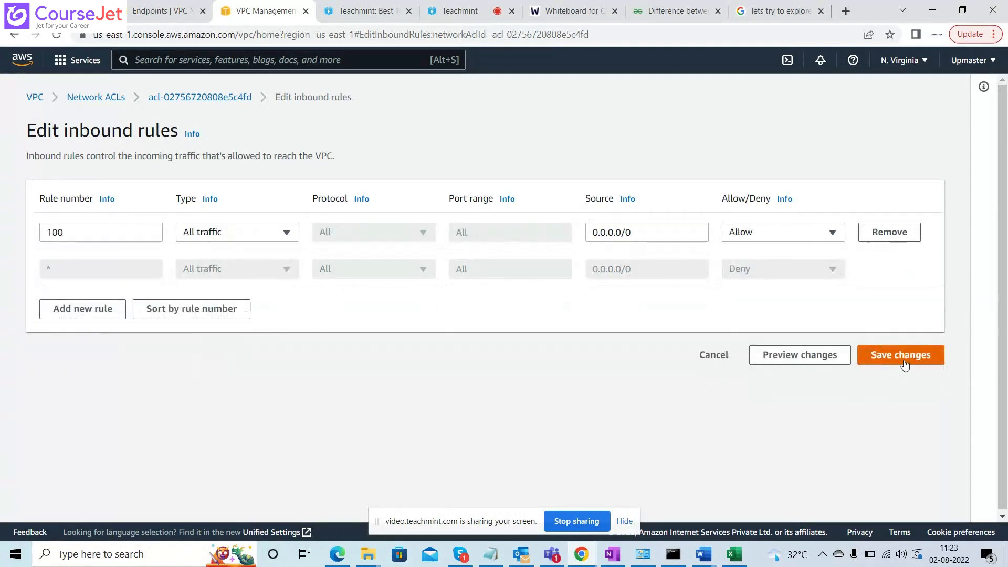
{"action": "left_click", "coordinate": [909, 357]}
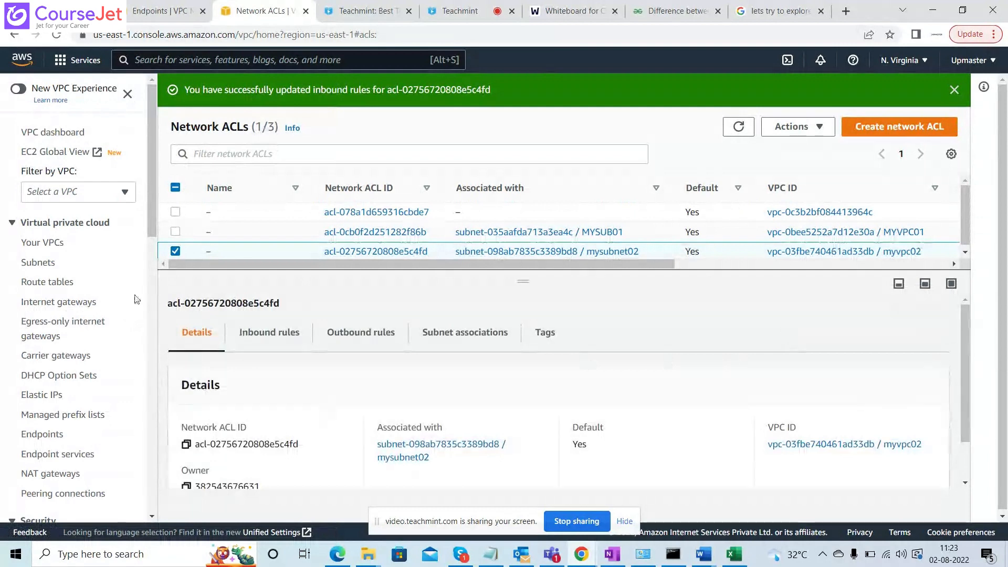
Step: Show the RDP connection details for instance i-0999f6a8d58b1da9d
{"action": "left_click", "coordinate": [64, 12]}
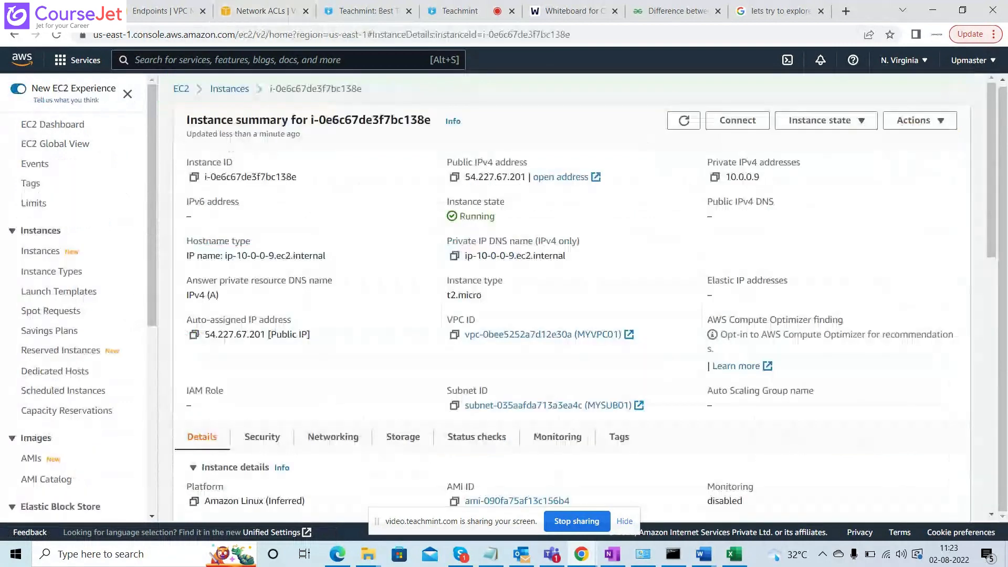
{"action": "left_click", "coordinate": [229, 88]}
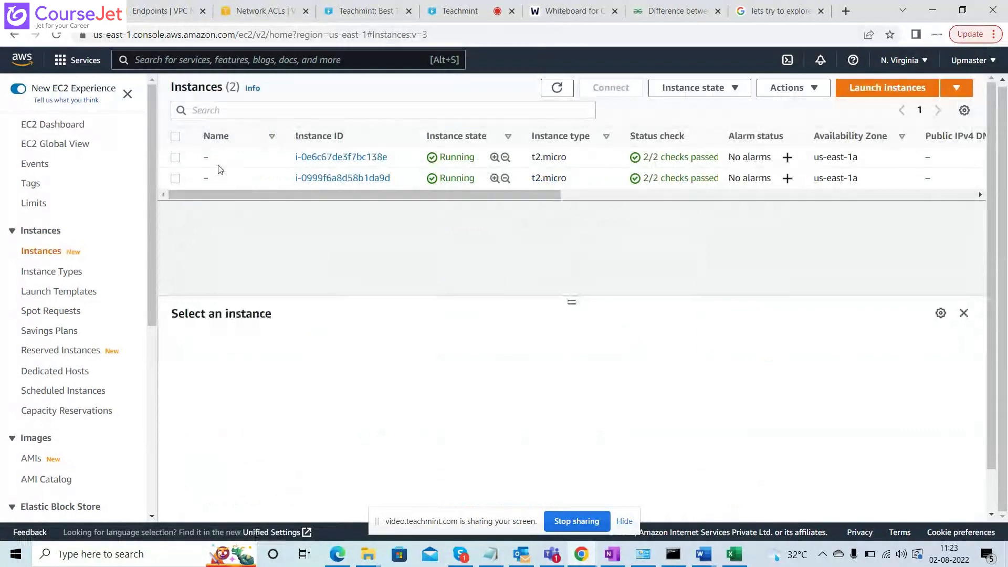
{"action": "left_click", "coordinate": [175, 179]}
{"action": "left_click", "coordinate": [609, 87]}
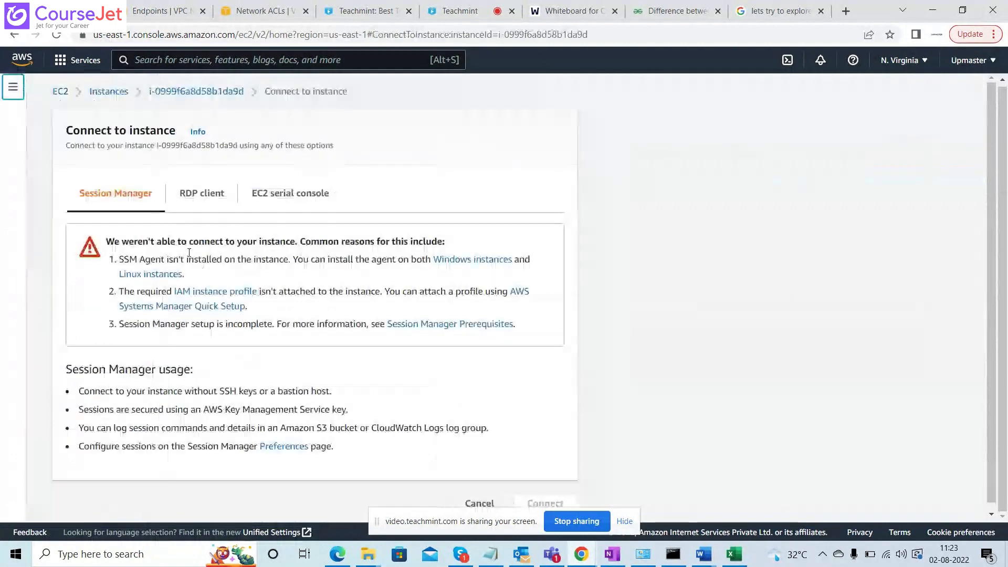
{"action": "left_click", "coordinate": [192, 192]}
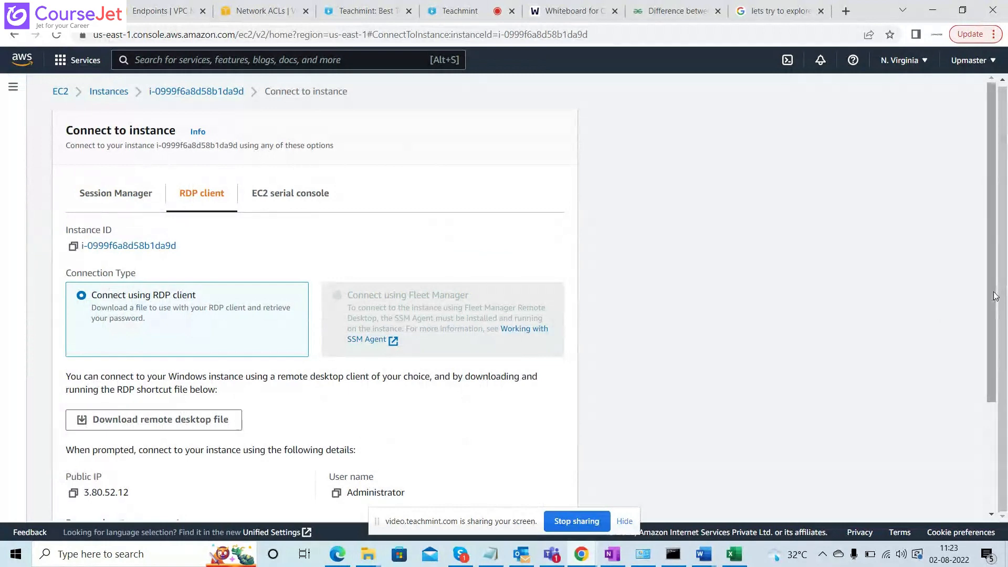
{"action": "left_click_drag", "start_coordinate": [993, 307], "coordinate": [994, 389]}
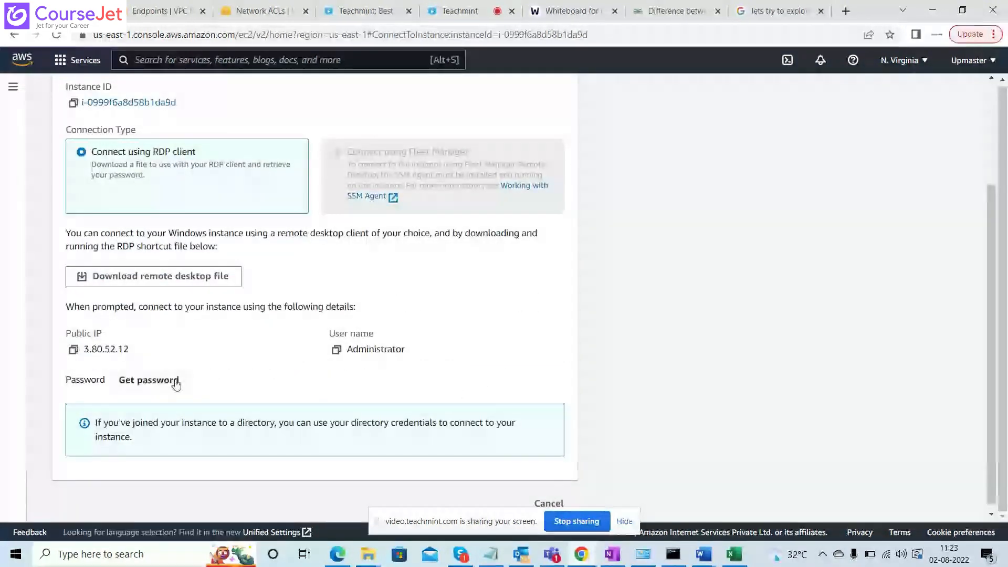
Step: Decrypt the Windows administrator password using the Testvm.pem key pair file
{"action": "left_click", "coordinate": [176, 383]}
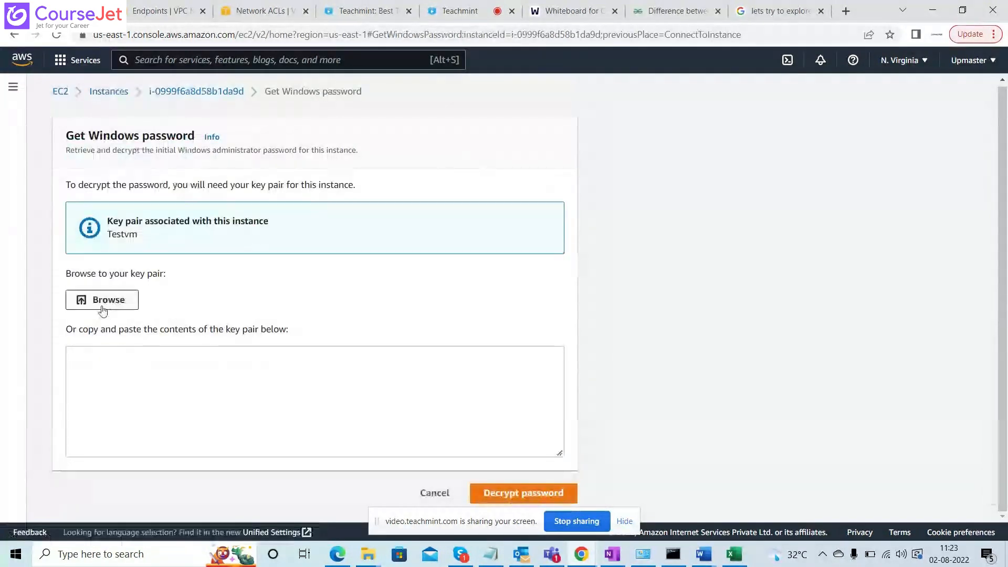
{"action": "left_click", "coordinate": [102, 309]}
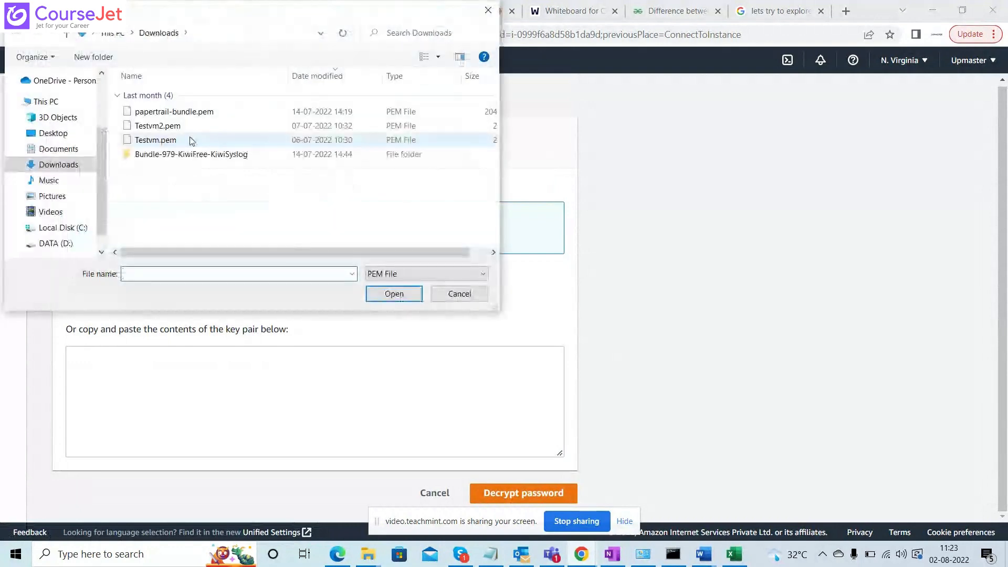
{"action": "left_click", "coordinate": [189, 141]}
{"action": "double_click", "coordinate": [189, 140]}
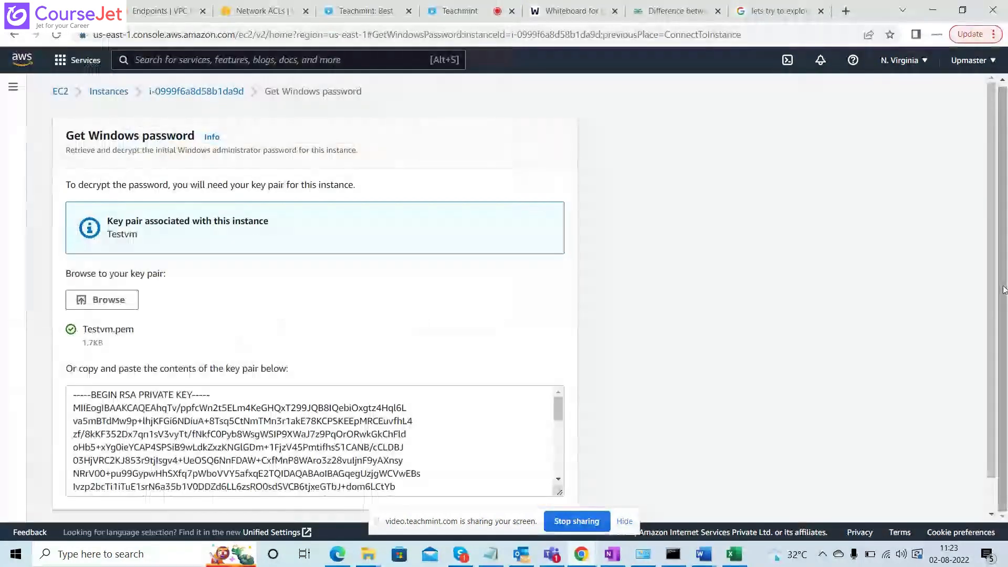
{"action": "scroll", "coordinate": [1003, 290], "scroll_direction": "down", "scroll_amount": 1}
{"action": "left_click", "coordinate": [545, 503]}
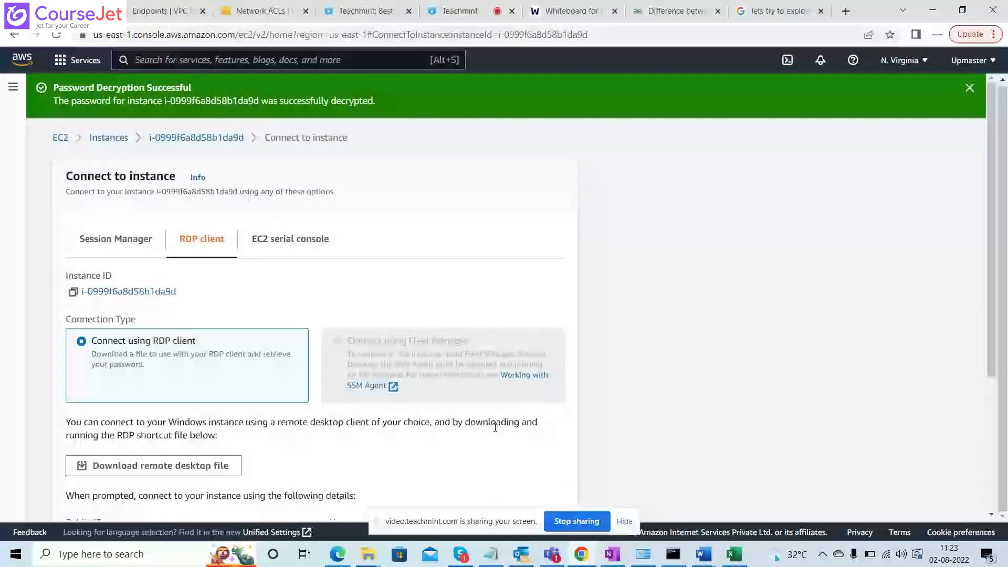
Step: Open the 3.80.52.12 RDP file from Downloads and accept the publisher warning
{"action": "left_click", "coordinate": [368, 553]}
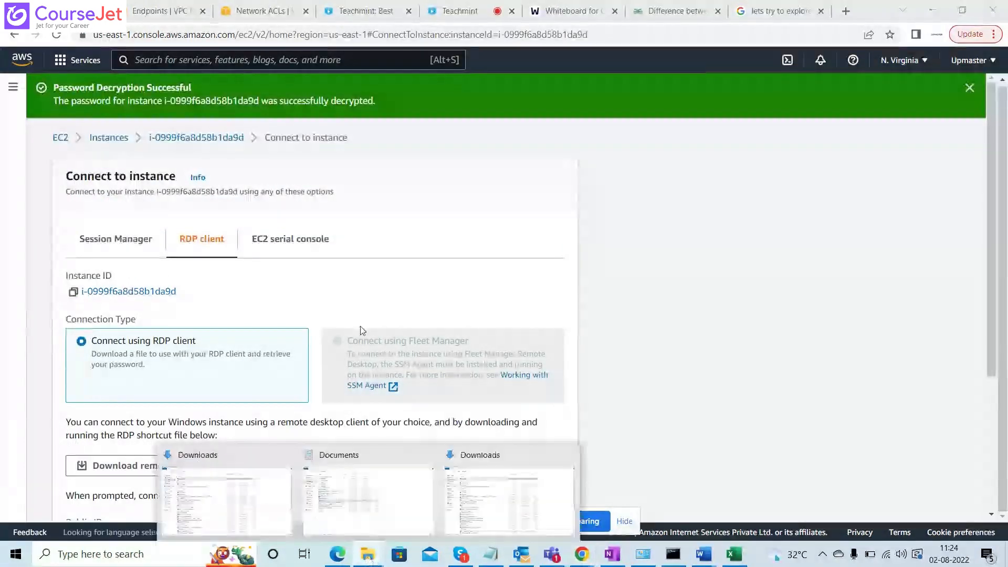
{"action": "mouse_move", "coordinate": [368, 509]}
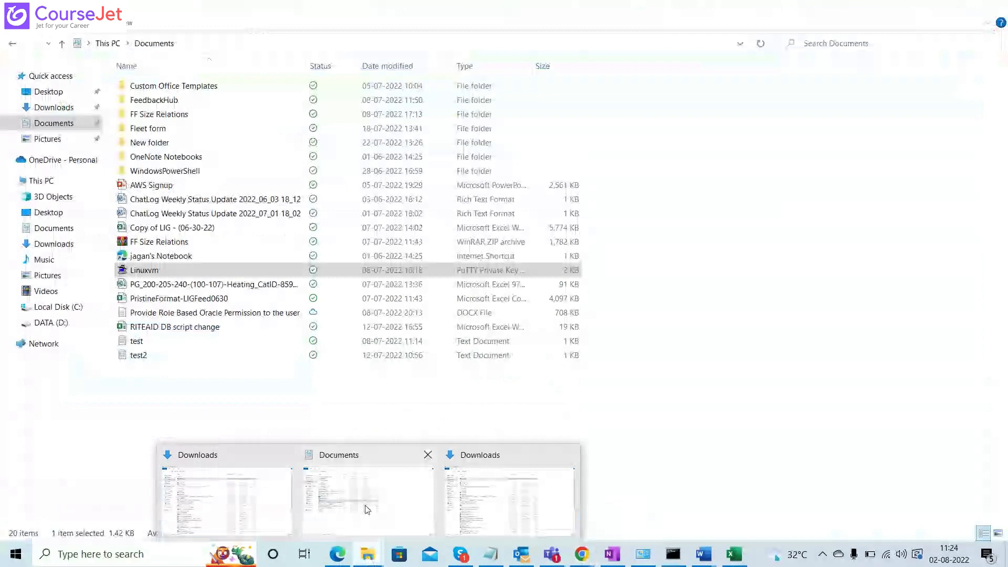
{"action": "left_click", "coordinate": [227, 499]}
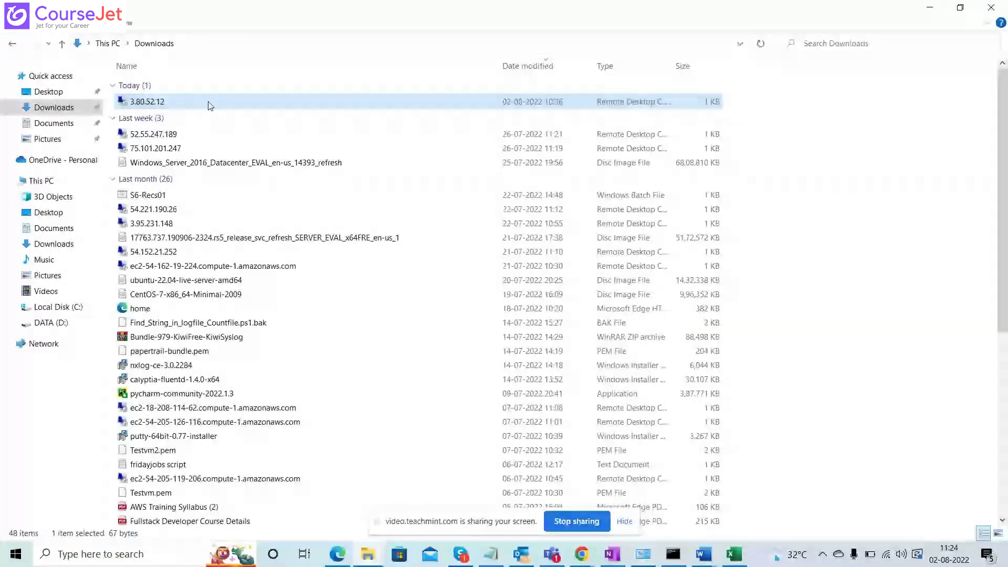
{"action": "double_click", "coordinate": [210, 105]}
{"action": "left_click", "coordinate": [930, 9]}
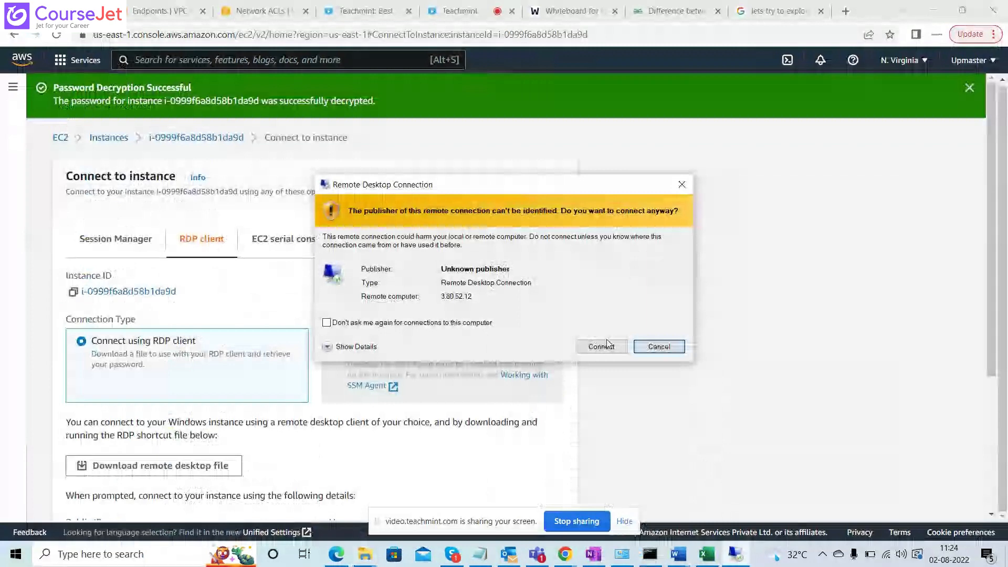
{"action": "left_click", "coordinate": [601, 346]}
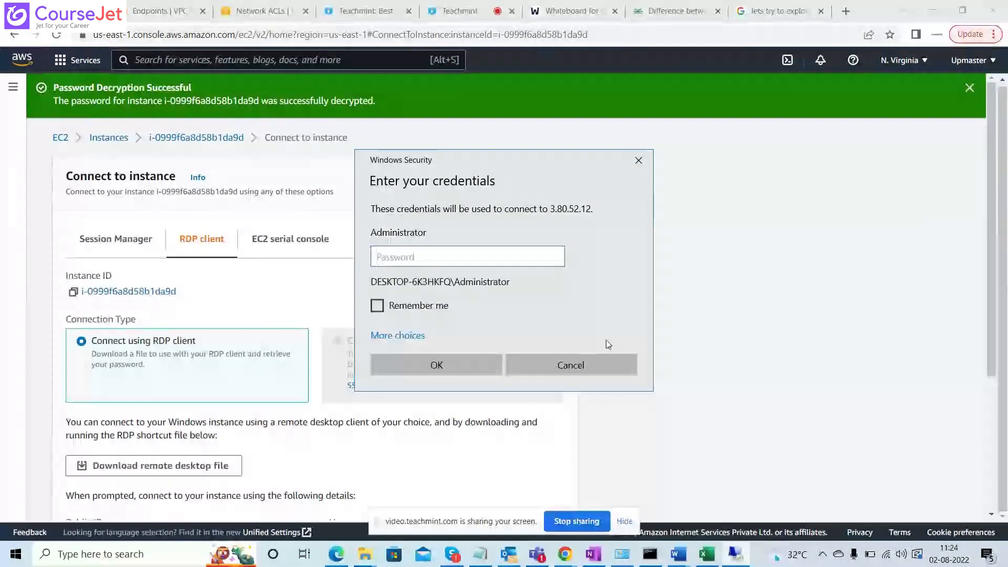
Step: Paste the decrypted Administrator password, accept the certificate warning, then go to Google
{"action": "left_click_drag", "start_coordinate": [998, 286], "coordinate": [993, 373]}
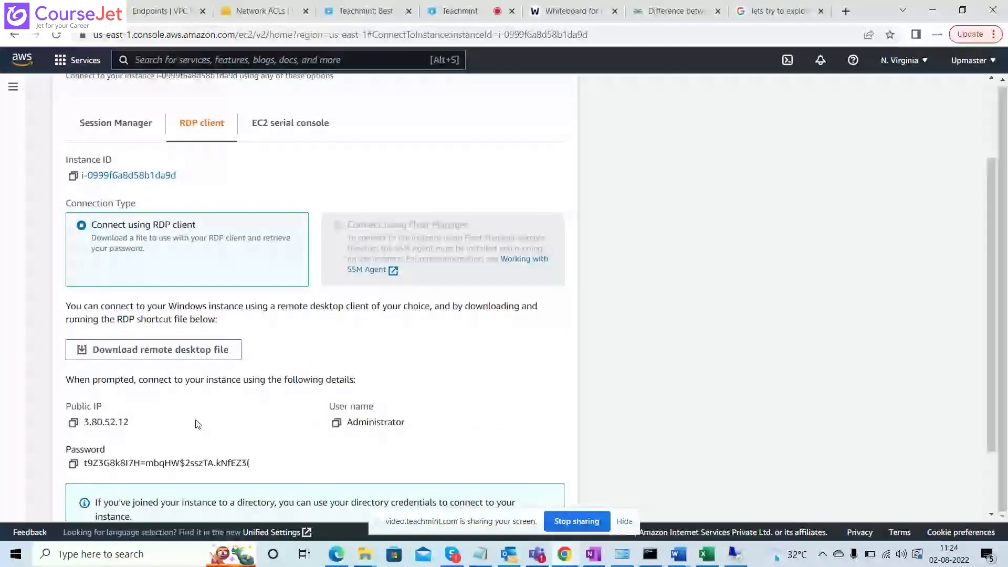
{"action": "left_click", "coordinate": [73, 463]}
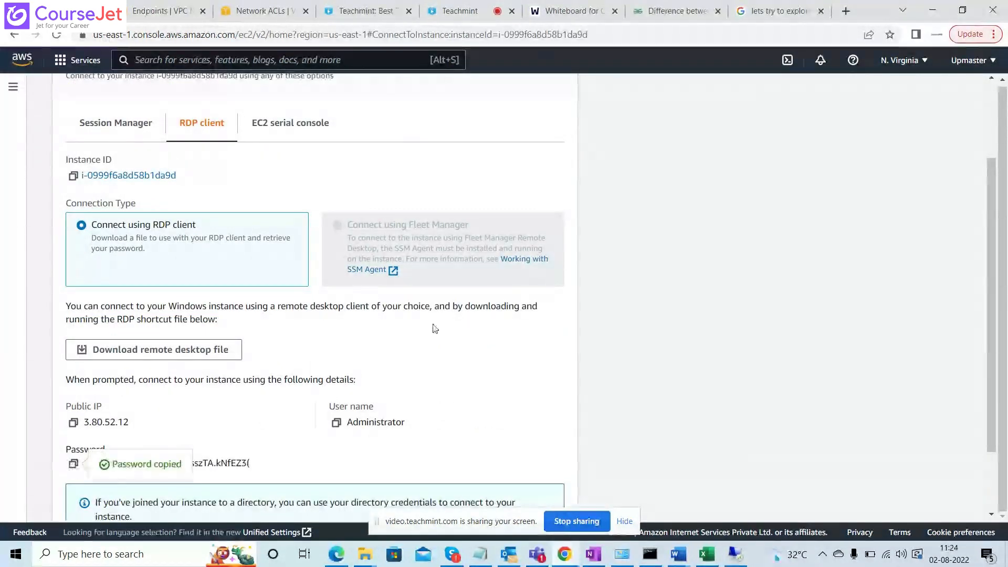
{"action": "key", "text": "alt+Tab"}
{"action": "key", "text": "ctrl+v"}
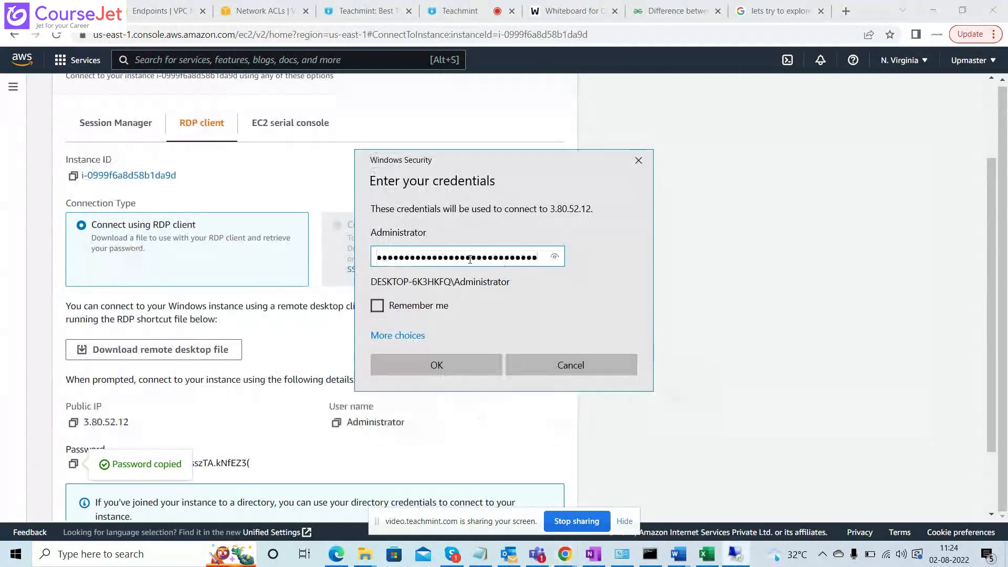
{"action": "left_click", "coordinate": [424, 375]}
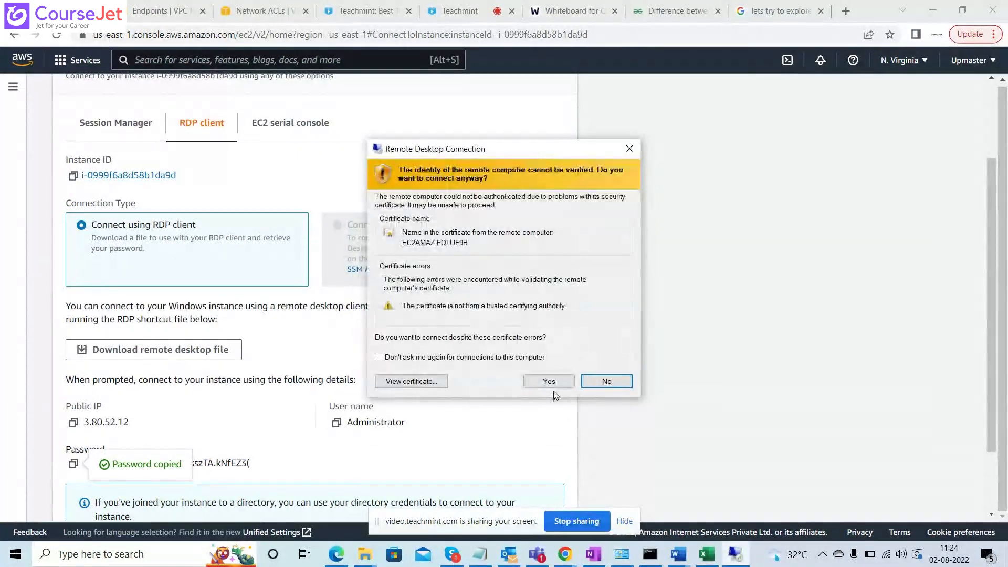
{"action": "left_click", "coordinate": [550, 382]}
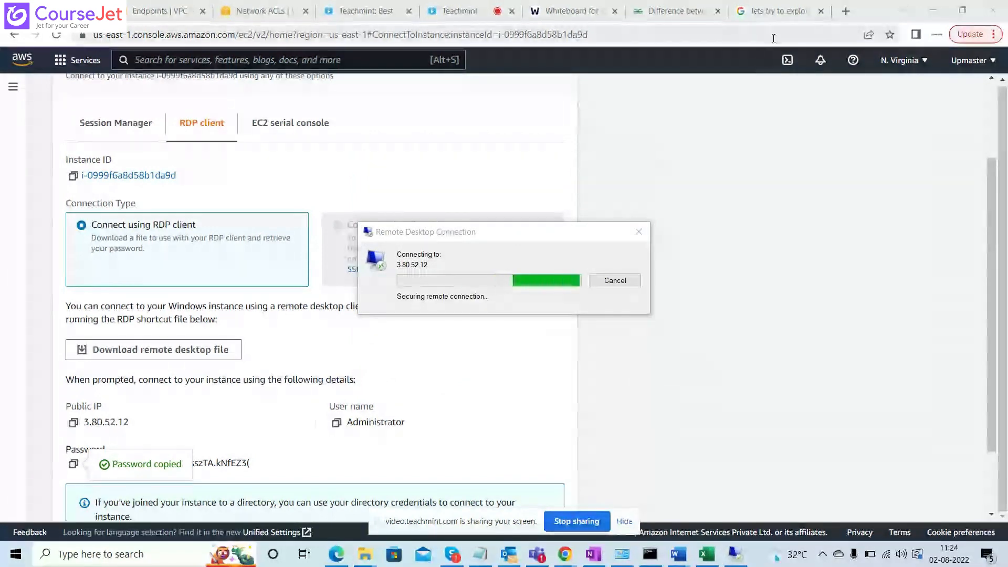
{"action": "left_click", "coordinate": [770, 21]}
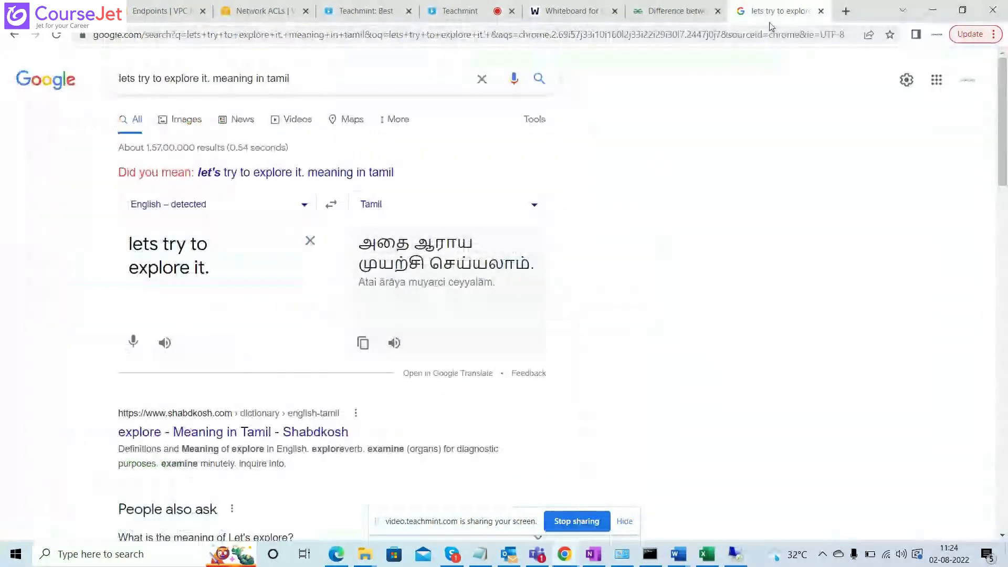
Step: Search Google for 'ping aws', then refine it to 'ping aws s3 bucket'
{"action": "left_click", "coordinate": [400, 81]}
{"action": "type", "text": "ping"}
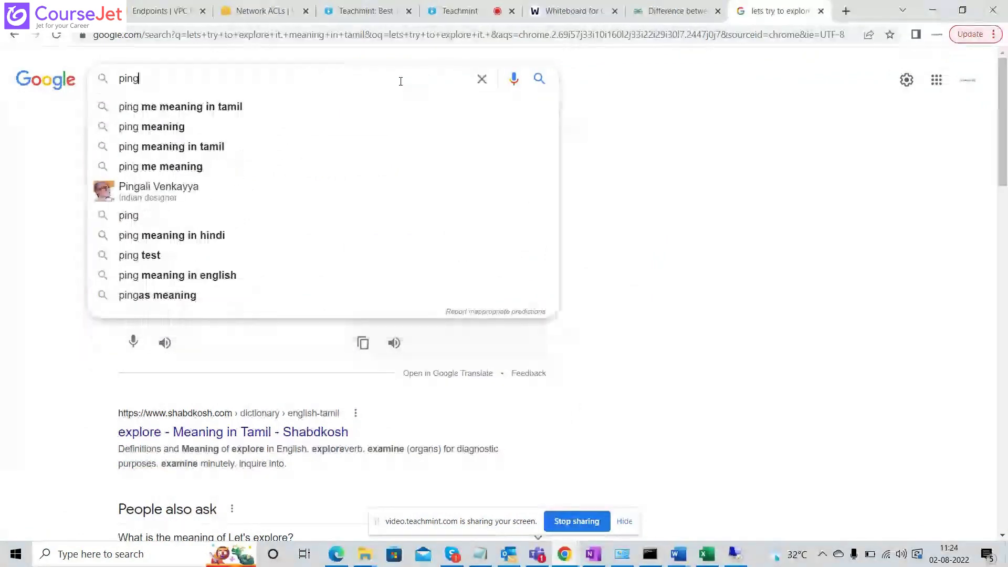
{"action": "type", "text": " aws"}
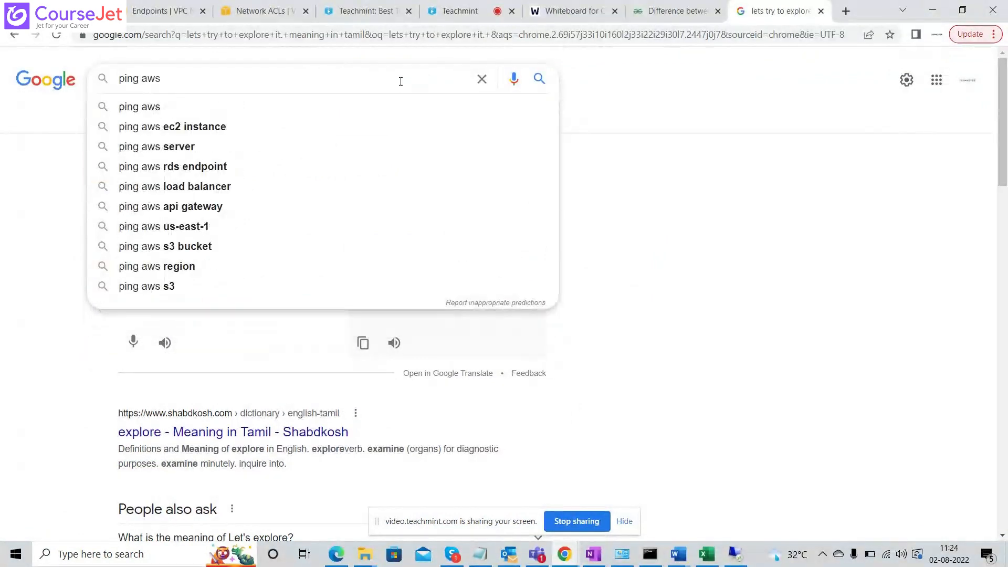
{"action": "key", "text": "Return"}
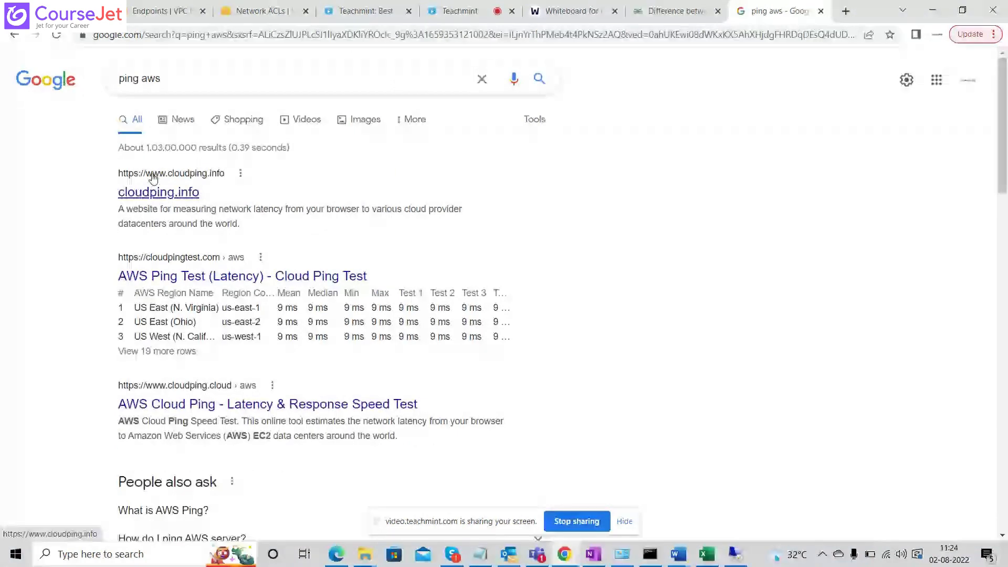
{"action": "left_click", "coordinate": [247, 80]}
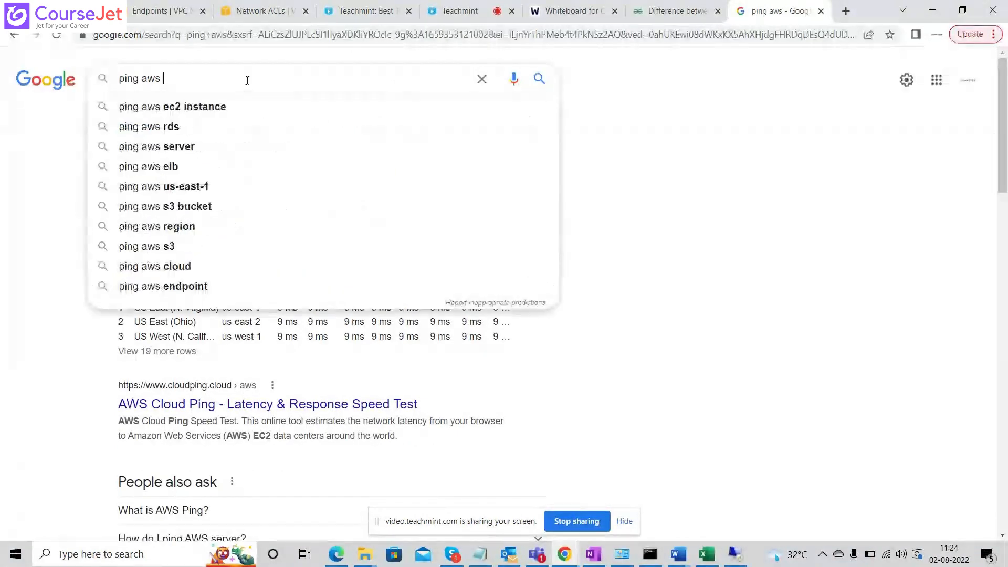
{"action": "type", "text": "s3"}
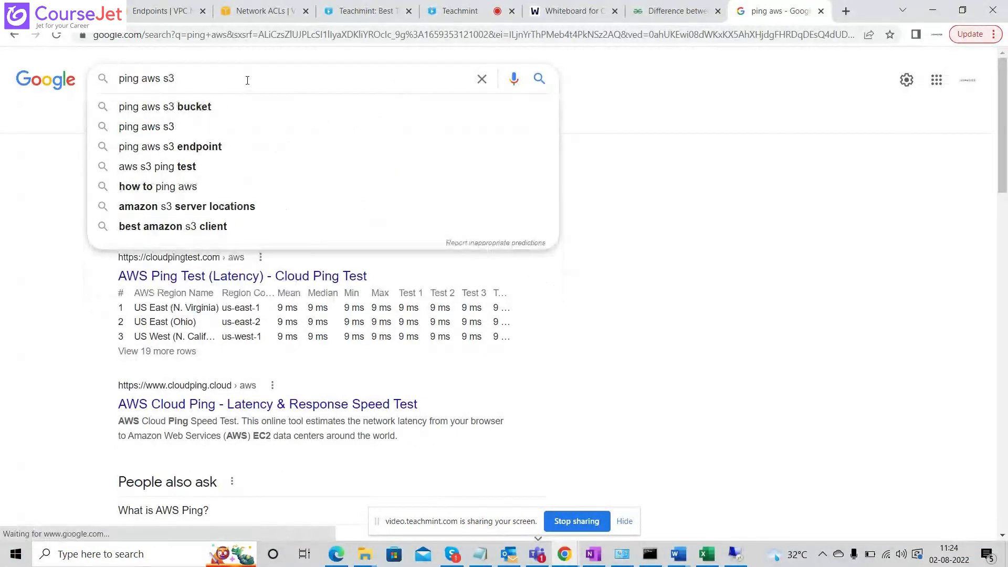
{"action": "left_click", "coordinate": [232, 108]}
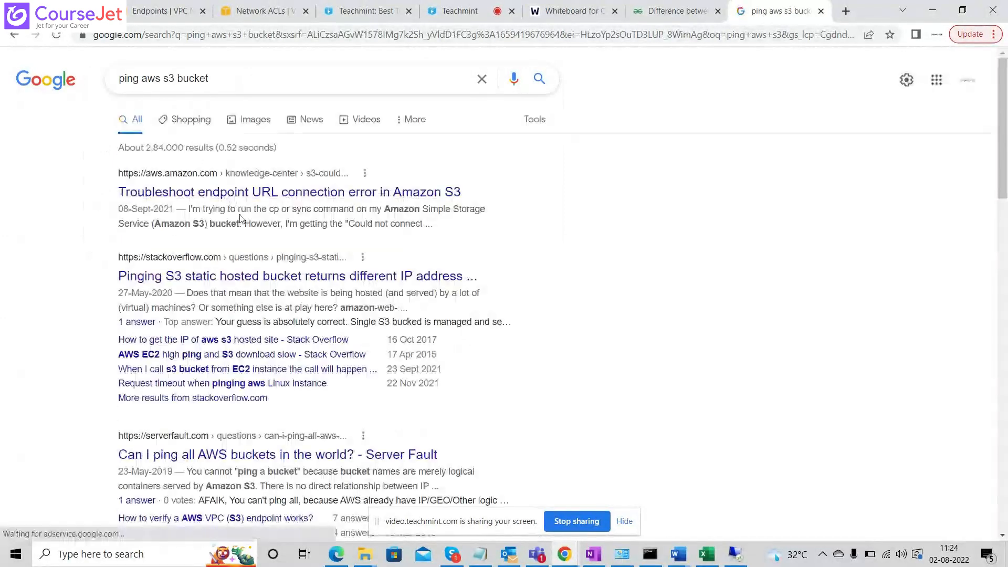
Step: Open the AWS endpoint-URL error article and highlight the telnet S3 endpoint and us-west-1 URL
{"action": "left_click", "coordinate": [331, 200]}
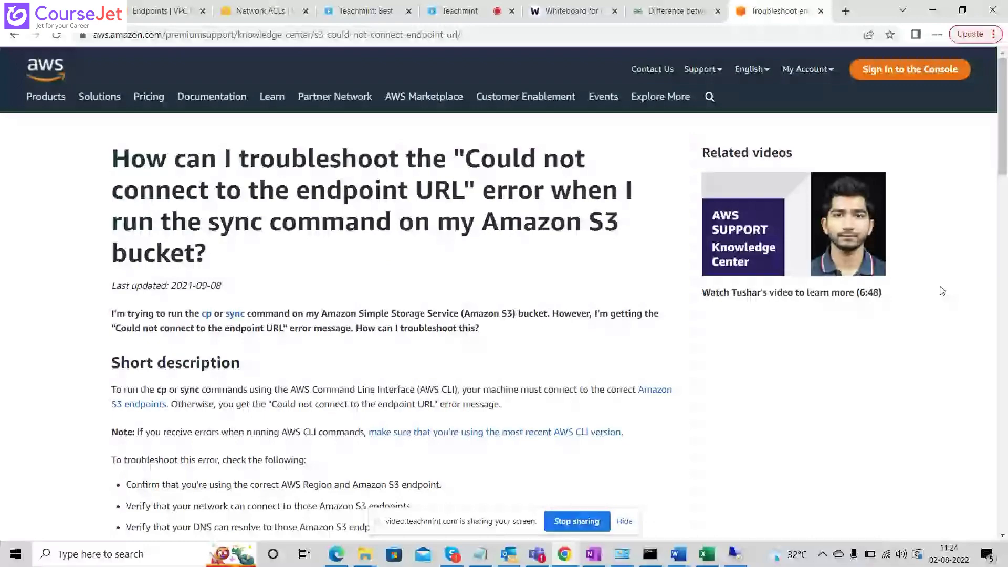
{"action": "scroll", "coordinate": [1005, 199], "scroll_direction": "down", "scroll_amount": 2}
{"action": "left_click_drag", "start_coordinate": [1004, 199], "coordinate": [1004, 350]}
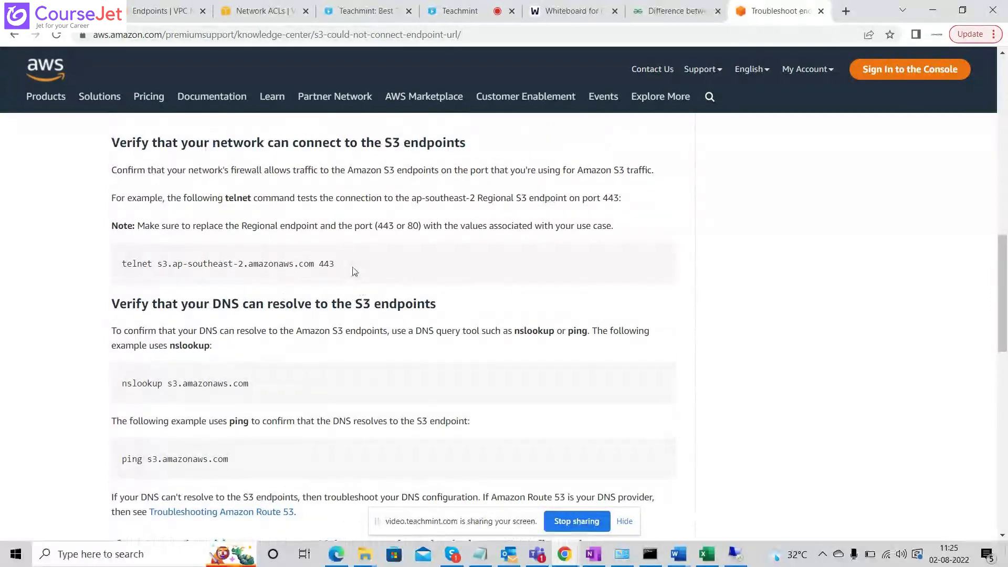
{"action": "left_click_drag", "start_coordinate": [354, 272], "coordinate": [163, 269]}
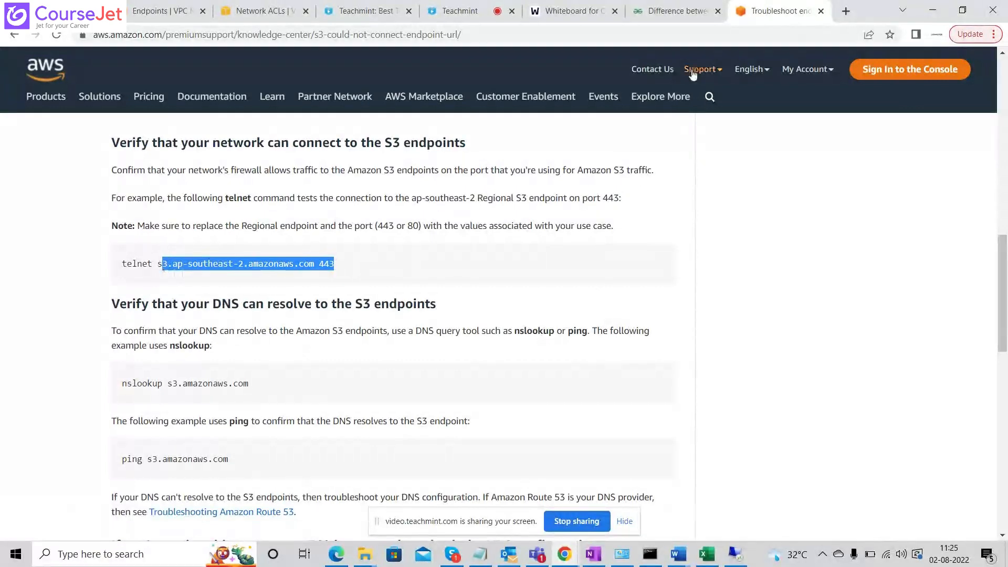
{"action": "left_click_drag", "start_coordinate": [1006, 238], "coordinate": [1006, 373]}
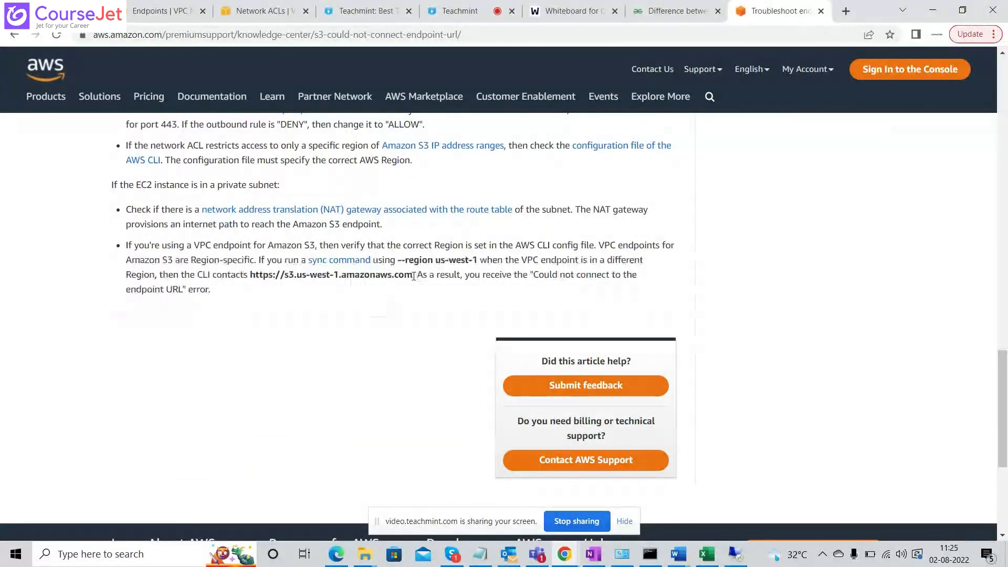
{"action": "left_click_drag", "start_coordinate": [414, 276], "coordinate": [251, 285]}
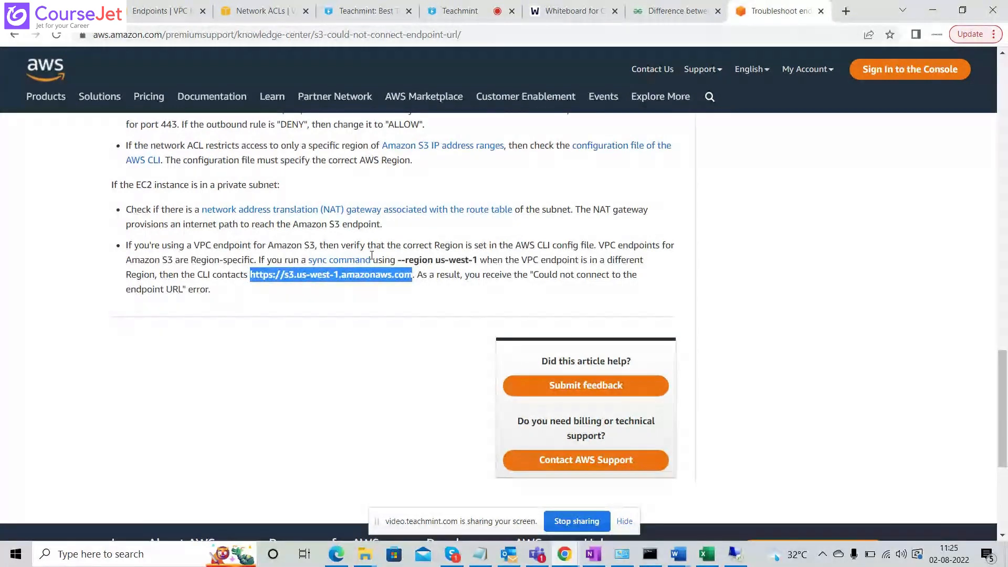
{"action": "key", "text": "alt+Tab"}
{"action": "key", "text": "alt+Tab"}
{"action": "key", "text": "alt+Tab"}
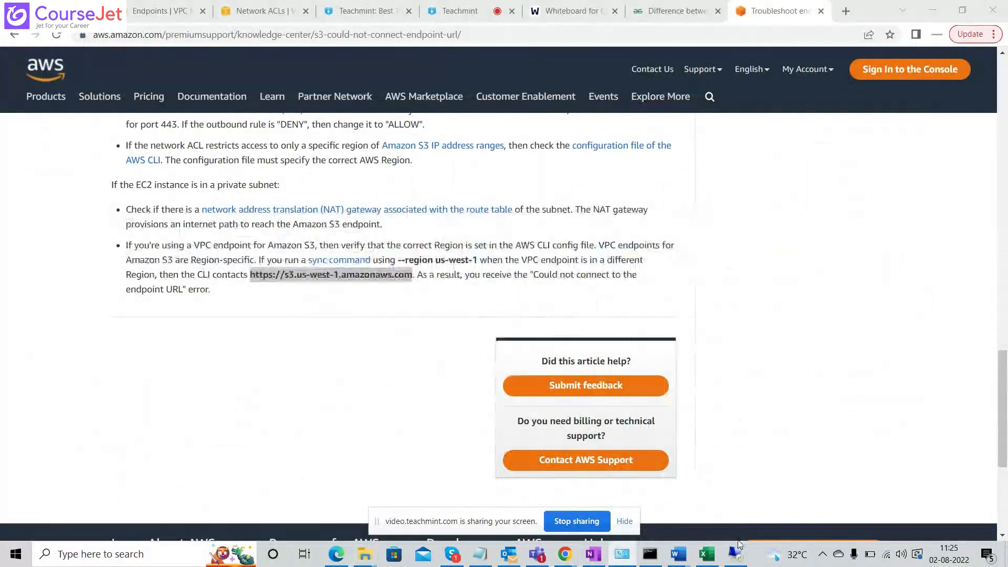
Step: In the remote session, restart PuTTY's SSH session to the Linux instance and shrink it
{"action": "left_click", "coordinate": [736, 554]}
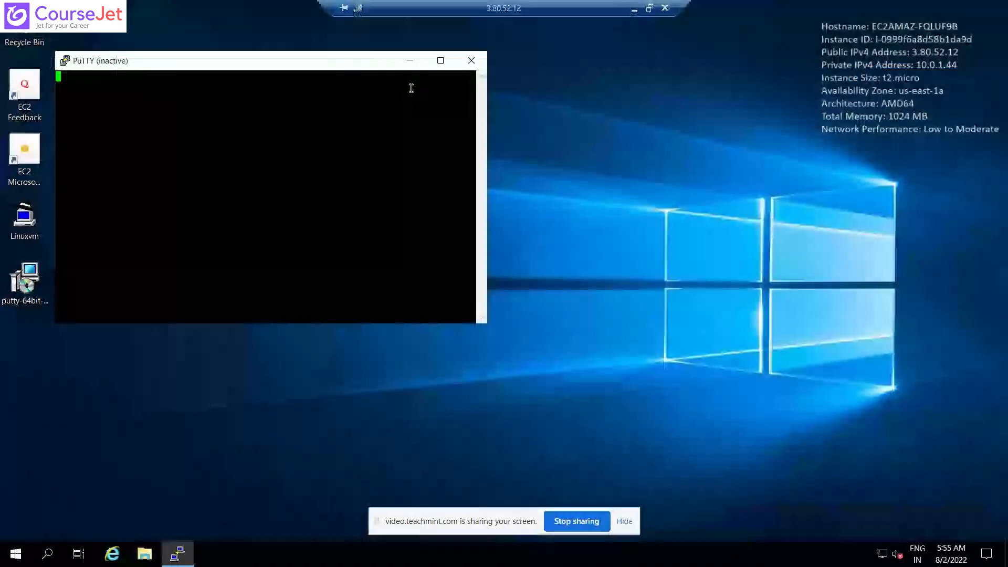
{"action": "double_click", "coordinate": [307, 64]}
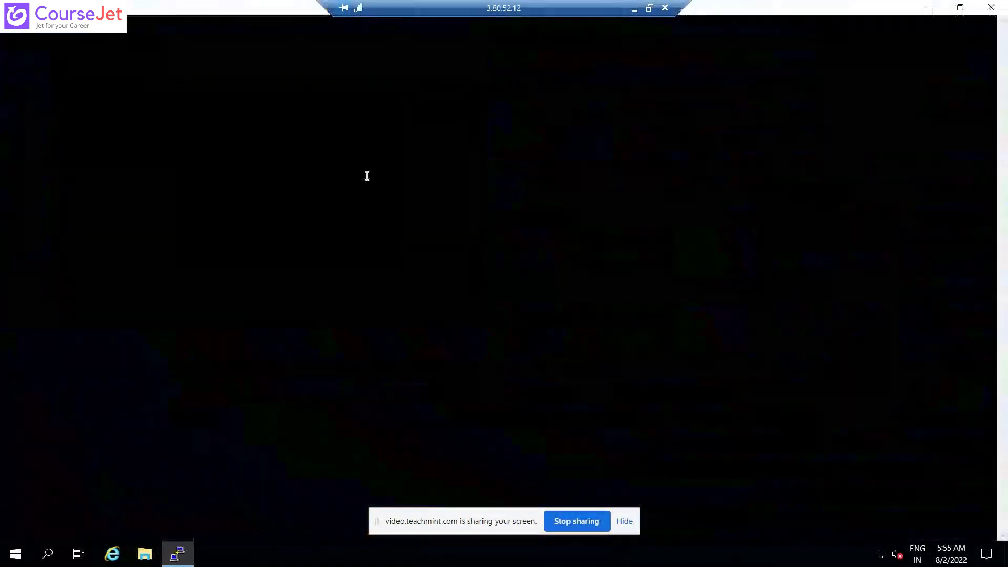
{"action": "right_click", "coordinate": [231, 9]}
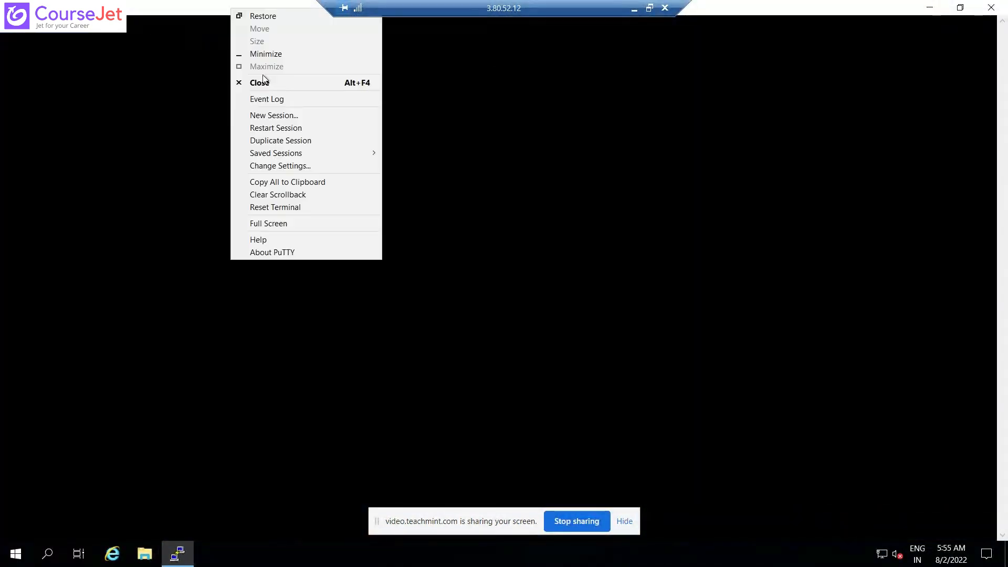
{"action": "left_click", "coordinate": [289, 127]}
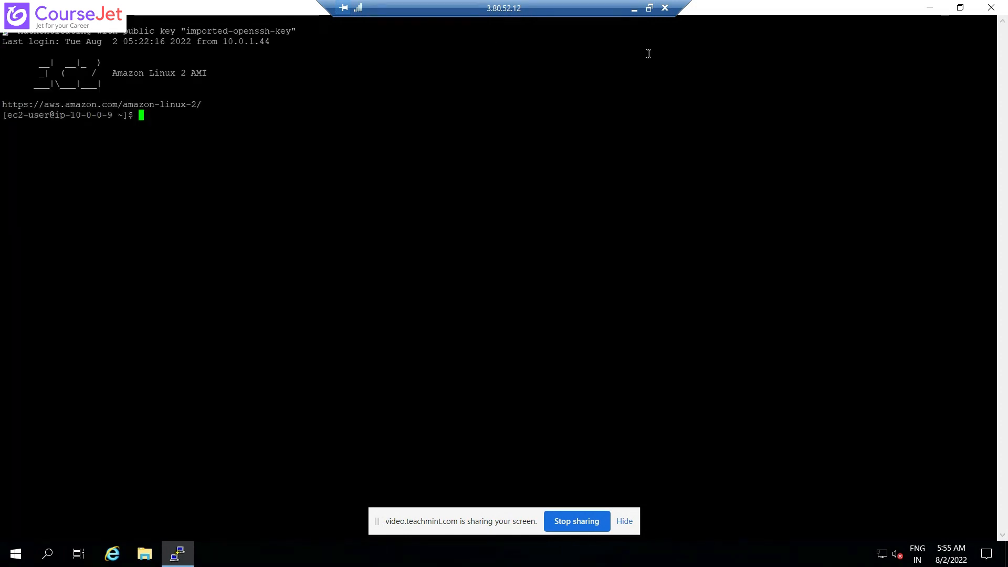
{"action": "double_click", "coordinate": [306, 15]}
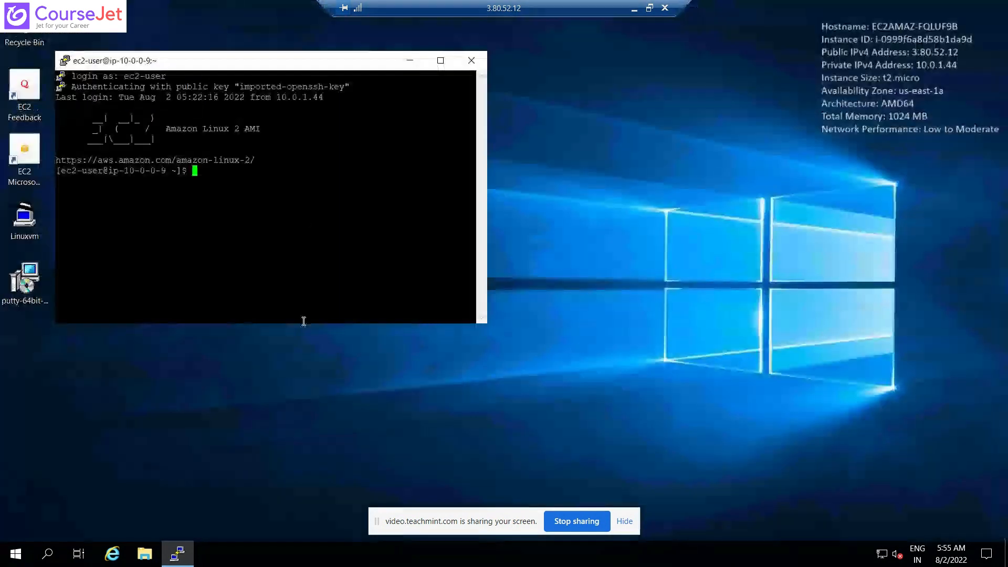
Step: Launch Internet Explorer full height, dismiss the IE11 setup prompt, and restore down the session
{"action": "left_click", "coordinate": [111, 553]}
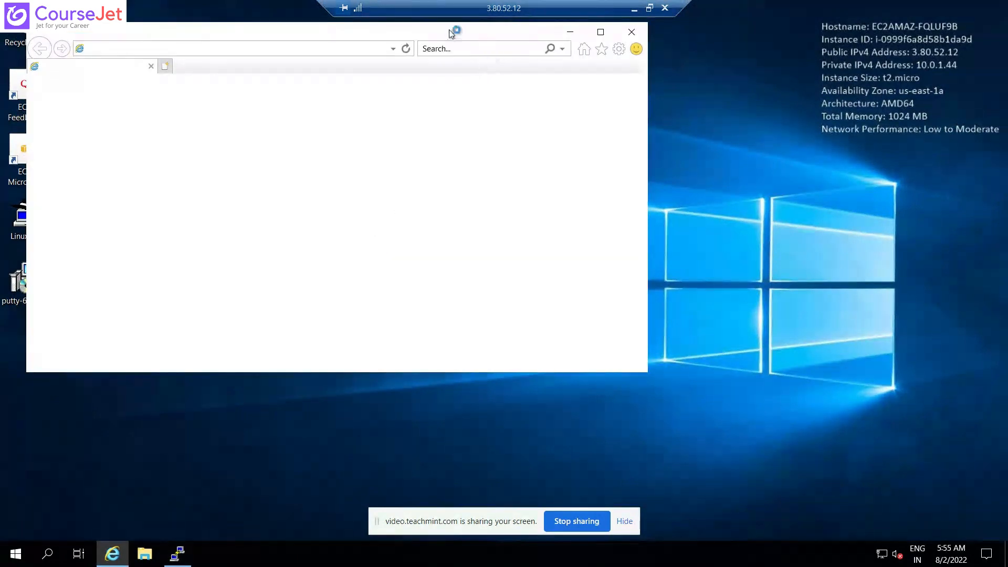
{"action": "double_click", "coordinate": [439, 25]}
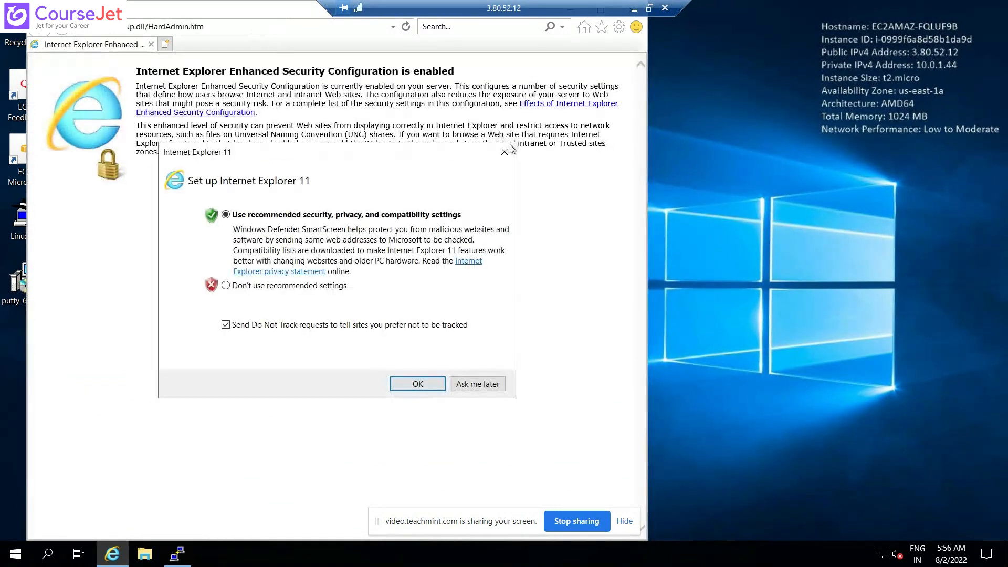
{"action": "left_click", "coordinate": [504, 153]}
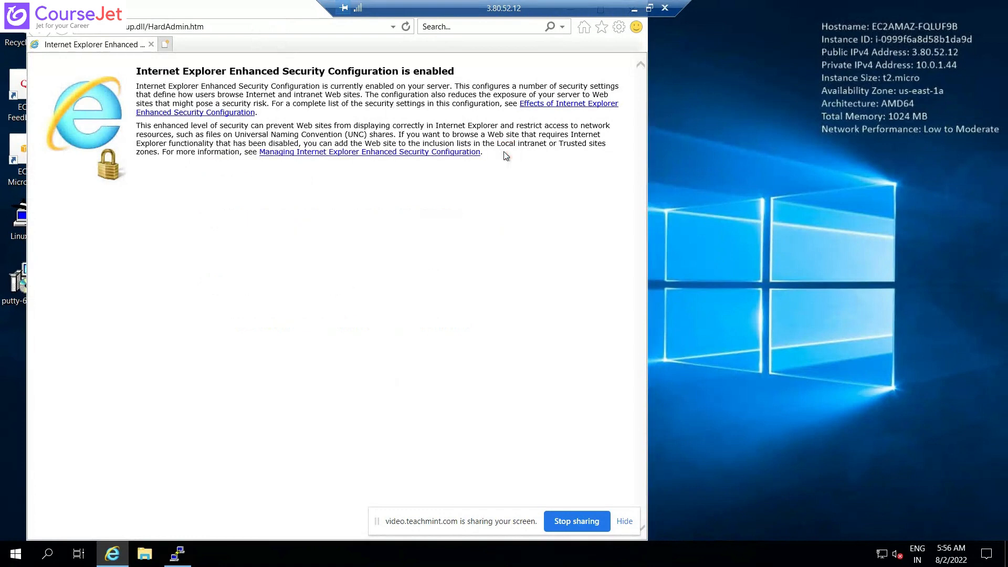
{"action": "left_click", "coordinate": [651, 8]}
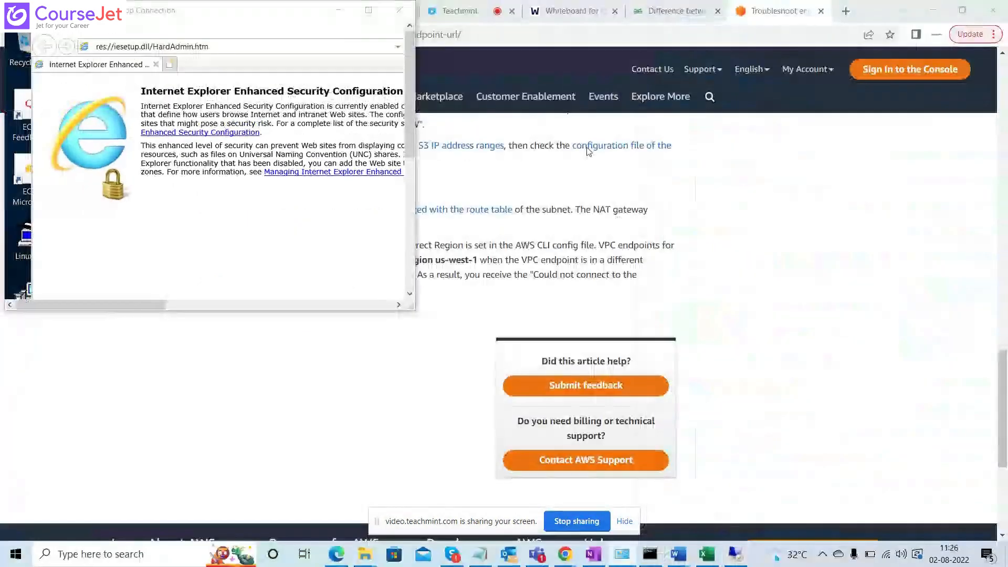
Step: Pull the EC2 connect page into its own browser window and go to S3 from the Services menu
{"action": "left_click", "coordinate": [770, 219]}
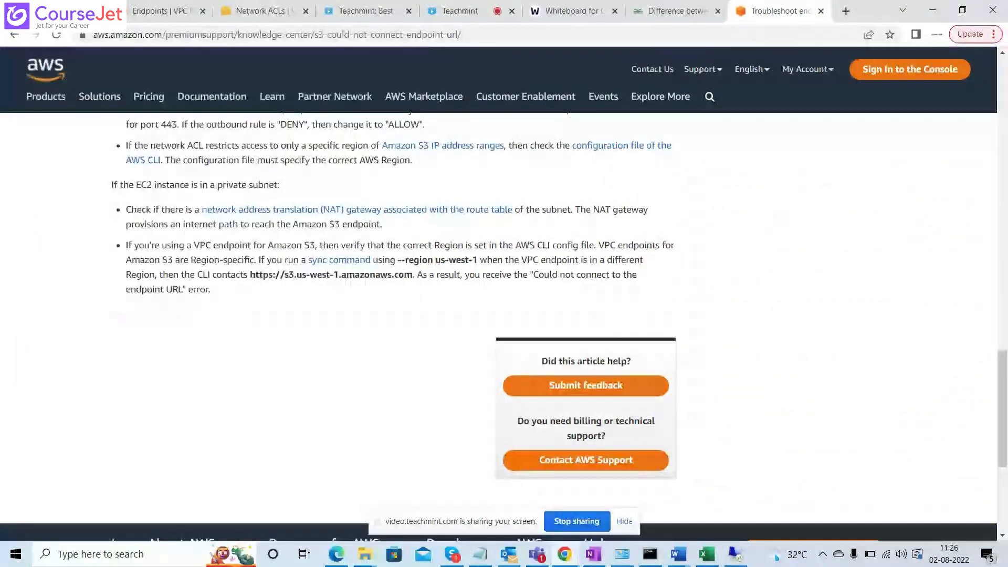
{"action": "left_click", "coordinate": [59, 10]}
{"action": "left_click_drag", "start_coordinate": [59, 11], "coordinate": [409, 194]}
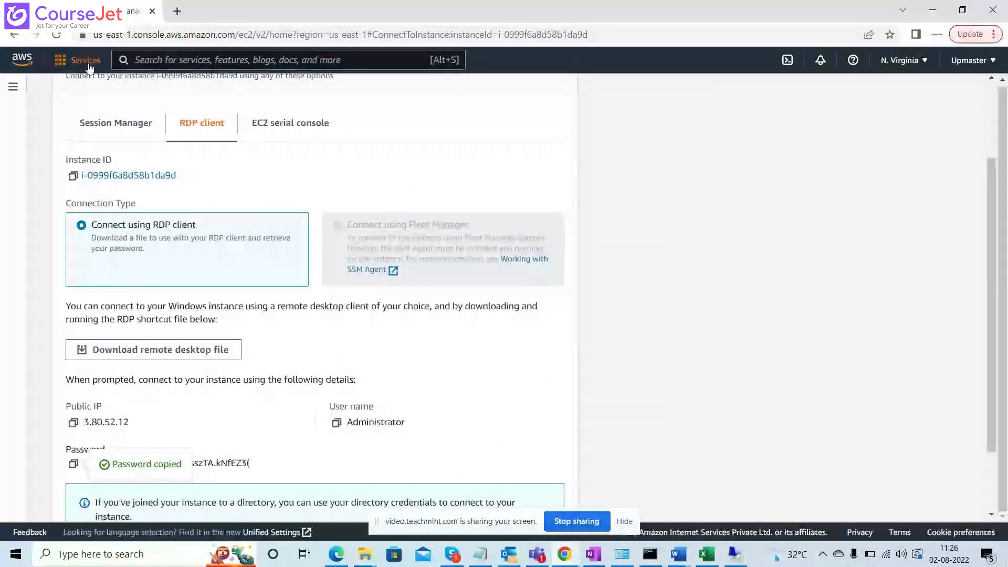
{"action": "left_click", "coordinate": [80, 62]}
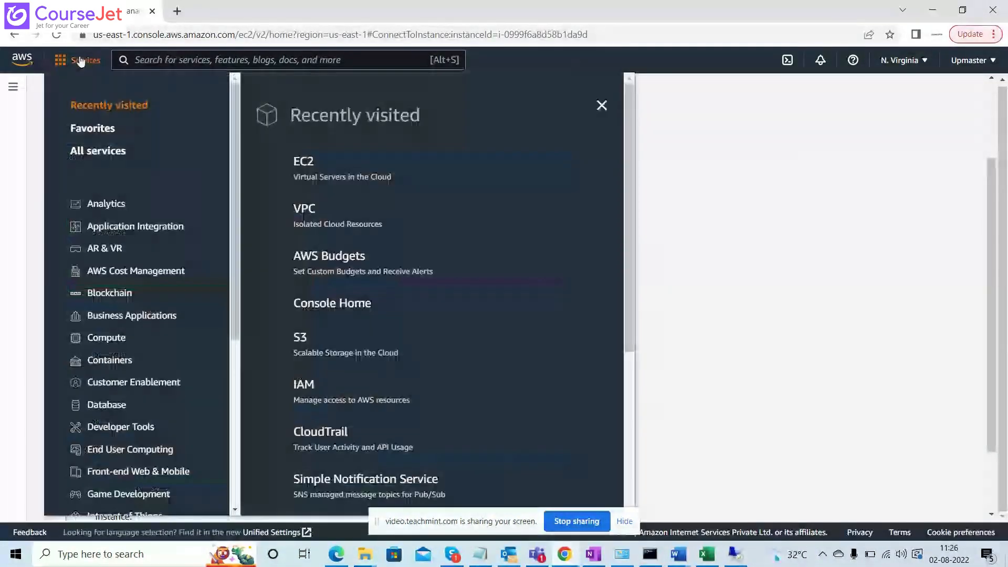
{"action": "left_click", "coordinate": [80, 61]}
{"action": "left_click", "coordinate": [80, 61]}
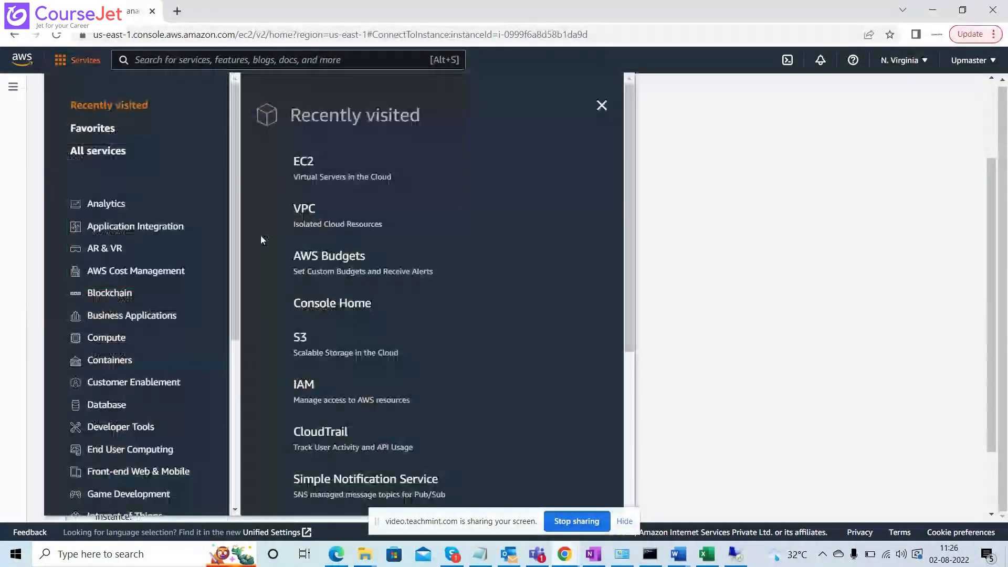
{"action": "left_click", "coordinate": [306, 349]}
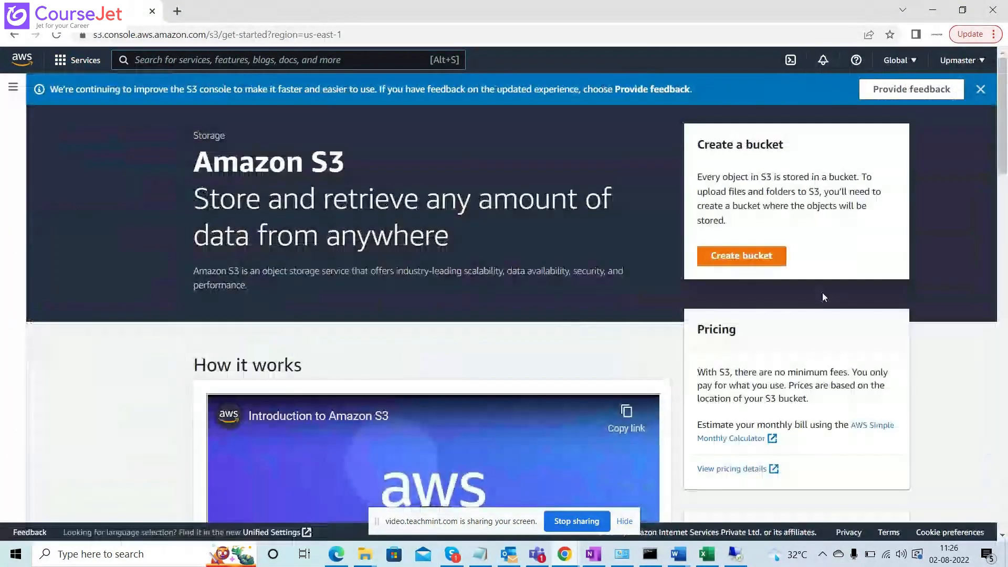
Step: Fill in a new bucket named 'mys3buc' with Block all public access off and the acknowledgement ticked, then submit it
{"action": "left_click", "coordinate": [783, 262]}
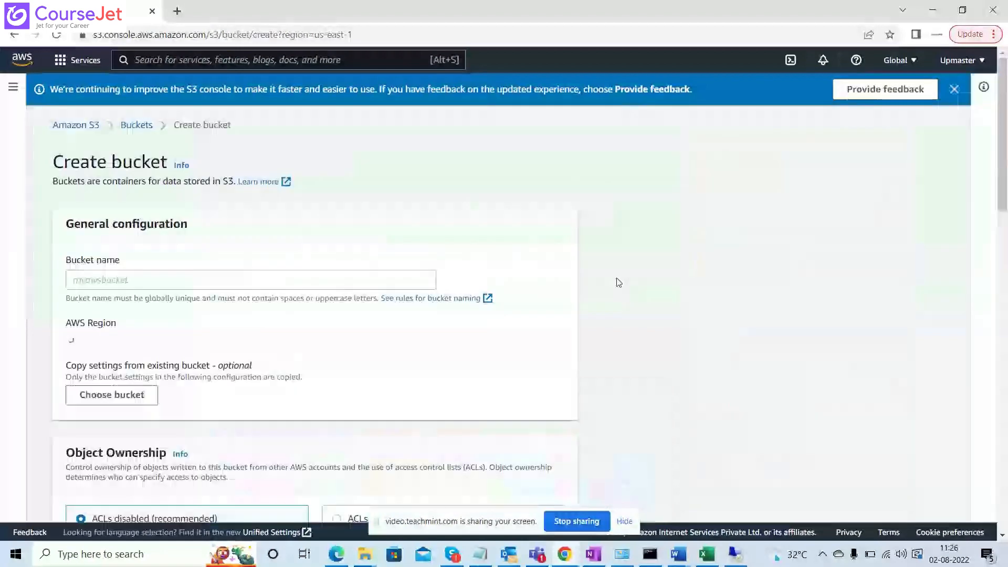
{"action": "left_click", "coordinate": [269, 283]}
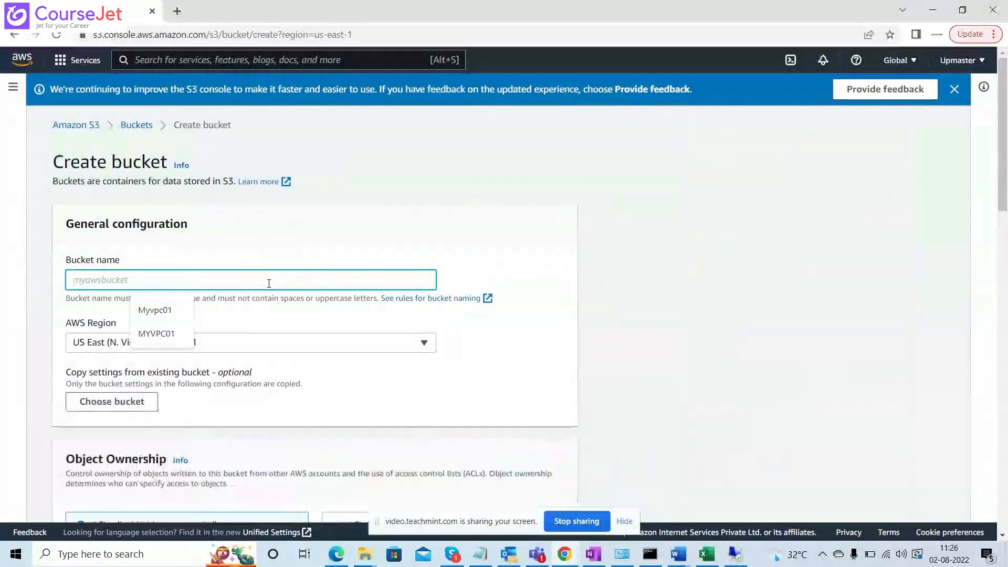
{"action": "type", "text": "mys3"}
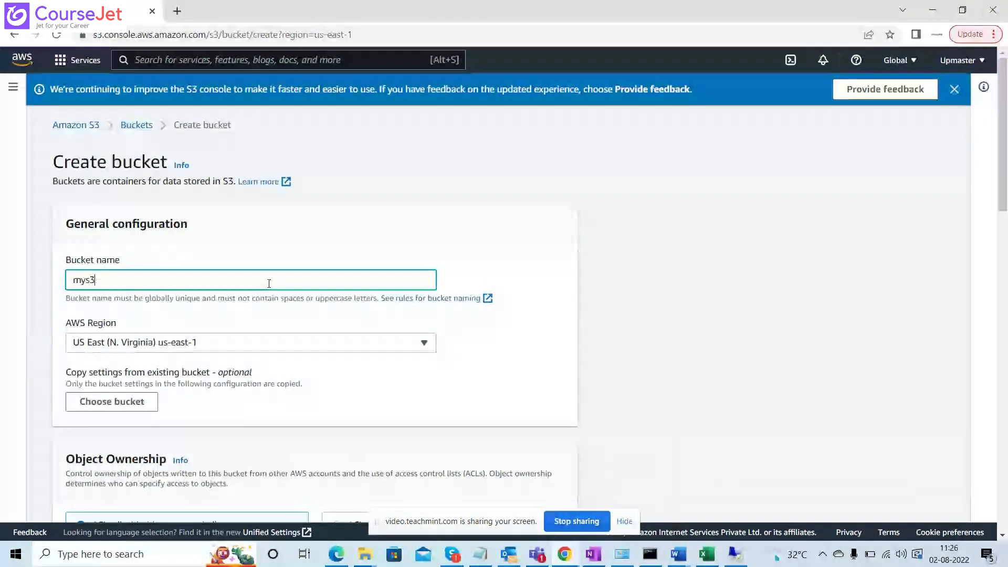
{"action": "type", "text": "bucket"}
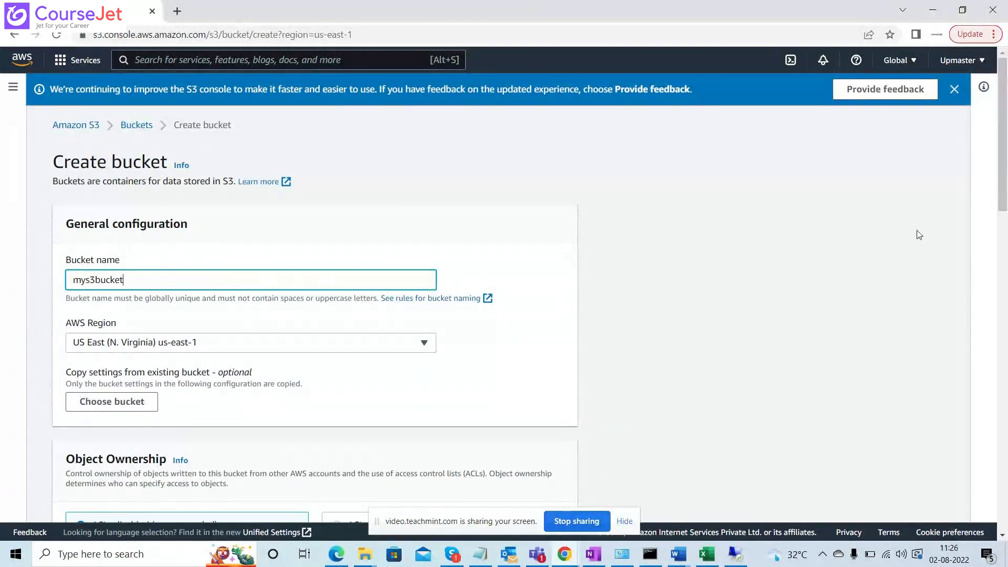
{"action": "left_click_drag", "start_coordinate": [1002, 197], "coordinate": [1006, 257]}
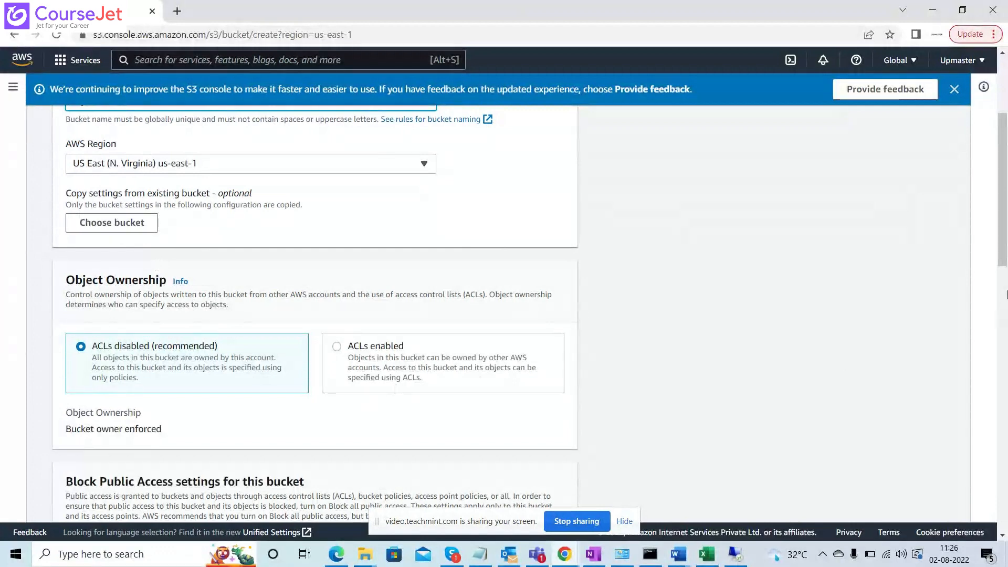
{"action": "scroll", "coordinate": [1006, 294], "scroll_direction": "down", "scroll_amount": 3}
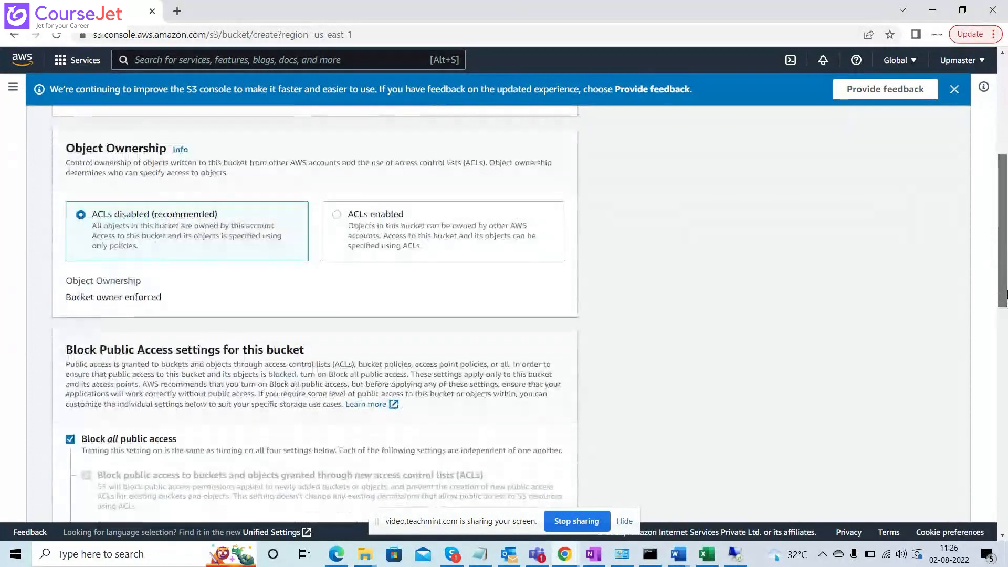
{"action": "left_click_drag", "start_coordinate": [1006, 295], "coordinate": [1006, 377]}
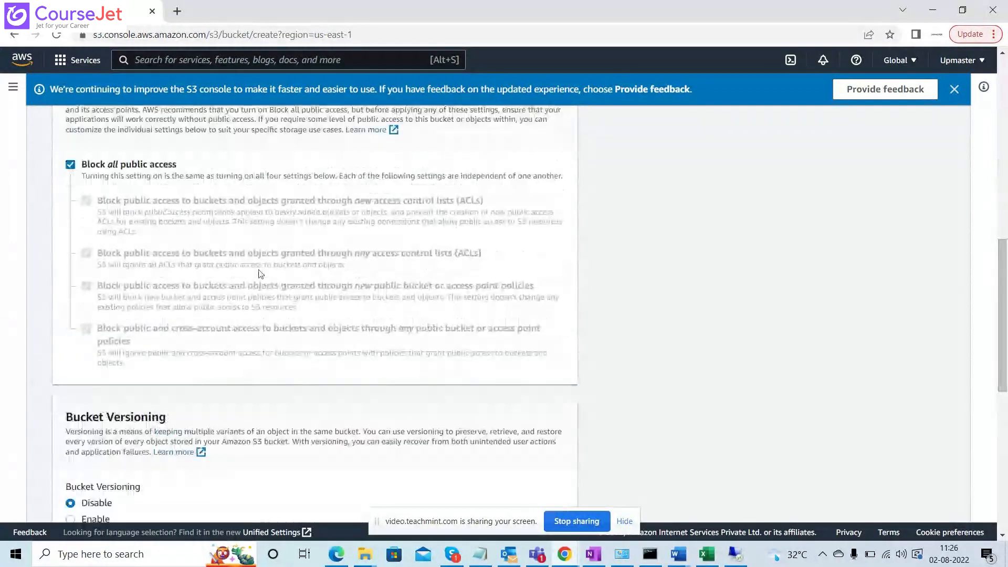
{"action": "left_click", "coordinate": [71, 165]}
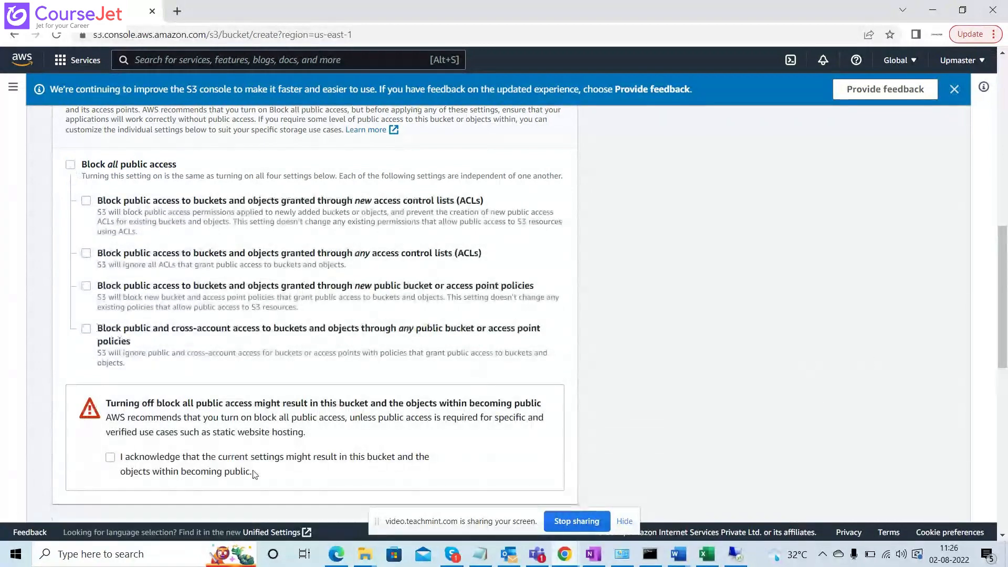
{"action": "left_click", "coordinate": [167, 455]}
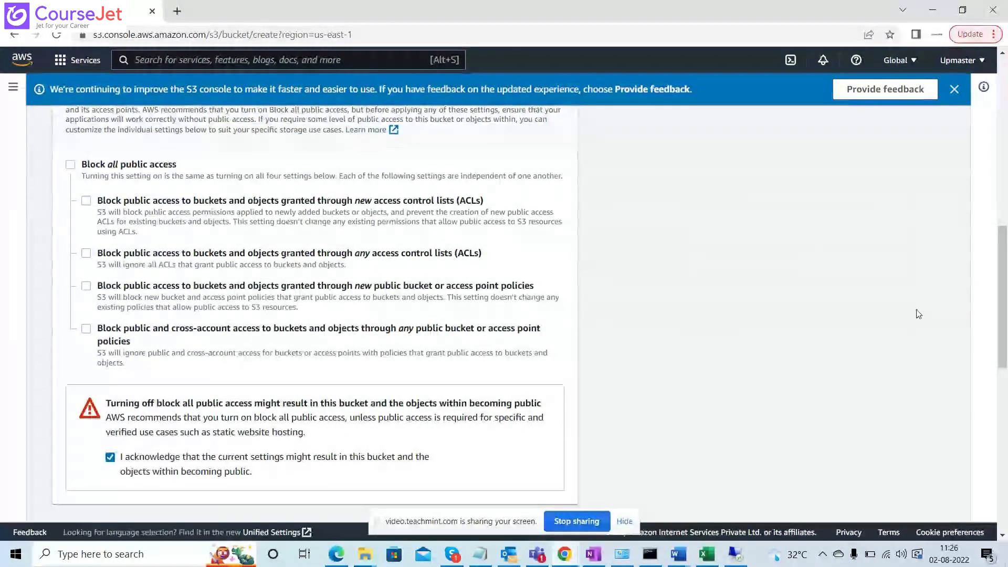
{"action": "left_click_drag", "start_coordinate": [1002, 294], "coordinate": [1006, 467]}
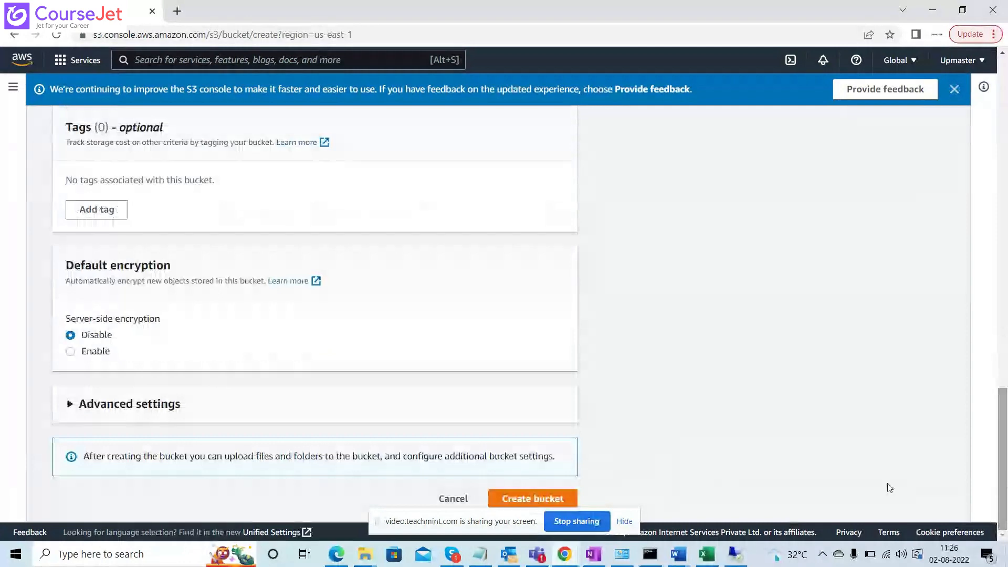
{"action": "left_click", "coordinate": [548, 502]}
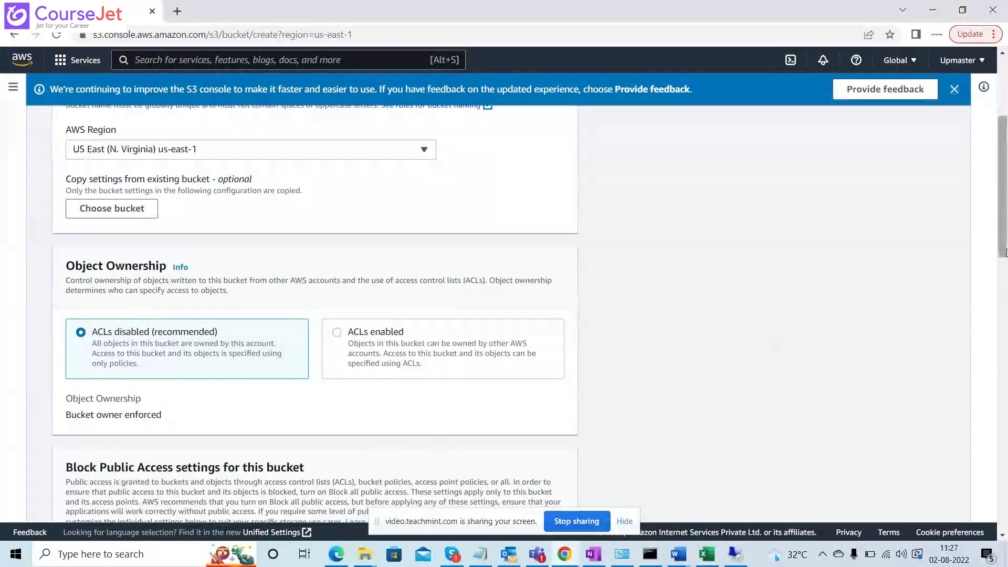
Step: Make the name unique as 'mys3bucket199999' and create the bucket
{"action": "scroll", "coordinate": [449, 254], "scroll_direction": "up", "scroll_amount": 3}
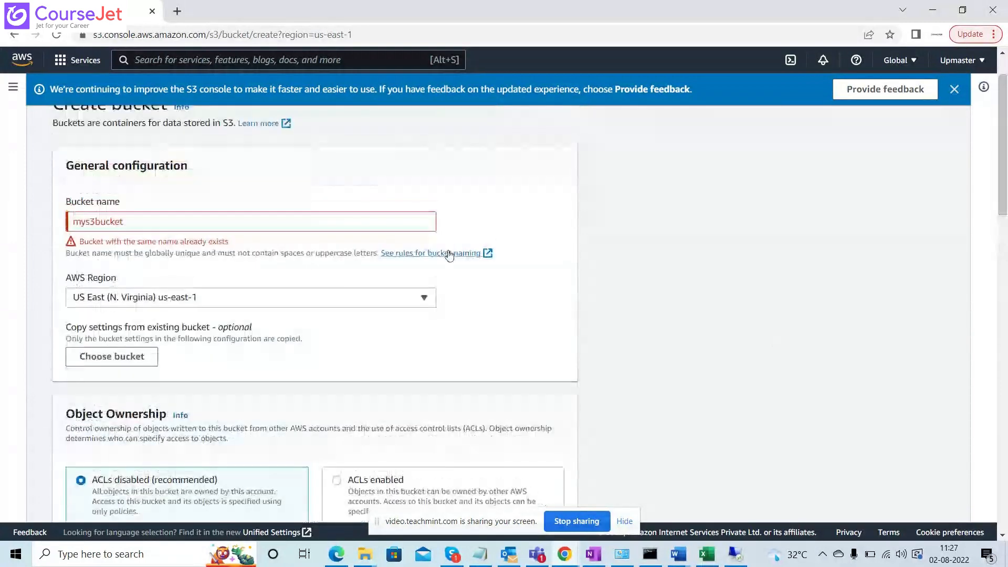
{"action": "left_click", "coordinate": [242, 227]}
{"action": "type", "text": "199999"}
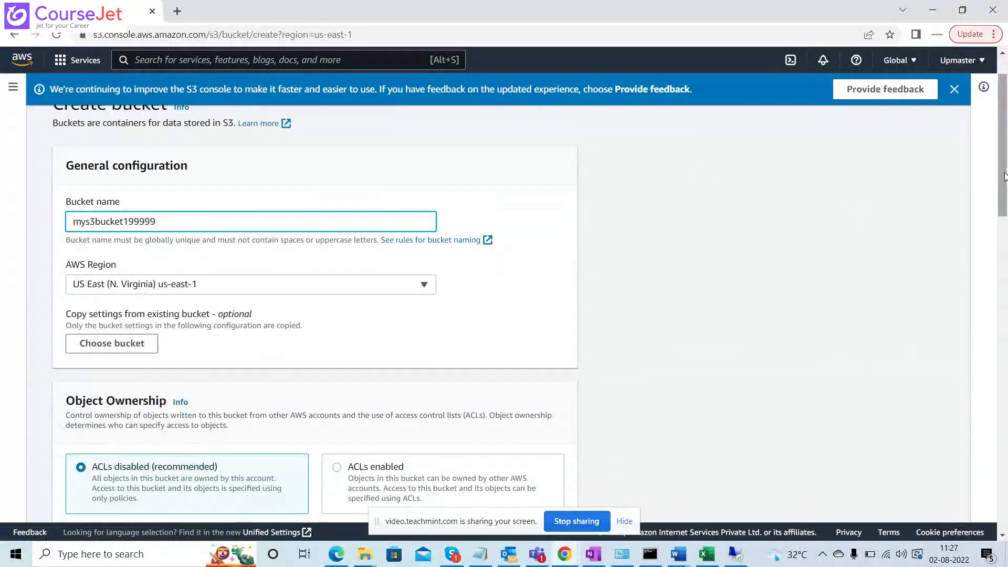
{"action": "left_click_drag", "start_coordinate": [1004, 178], "coordinate": [1004, 507]}
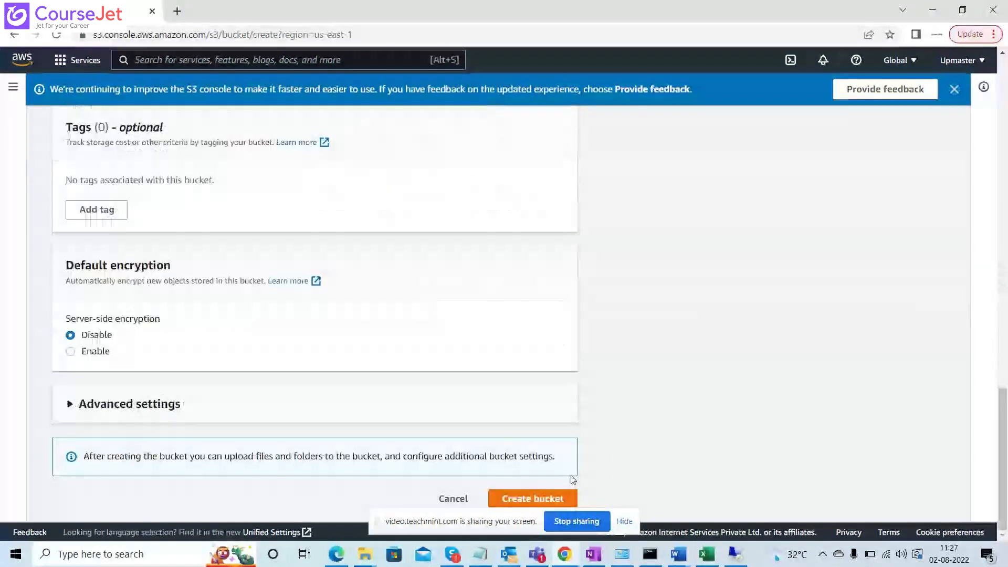
{"action": "left_click", "coordinate": [540, 496]}
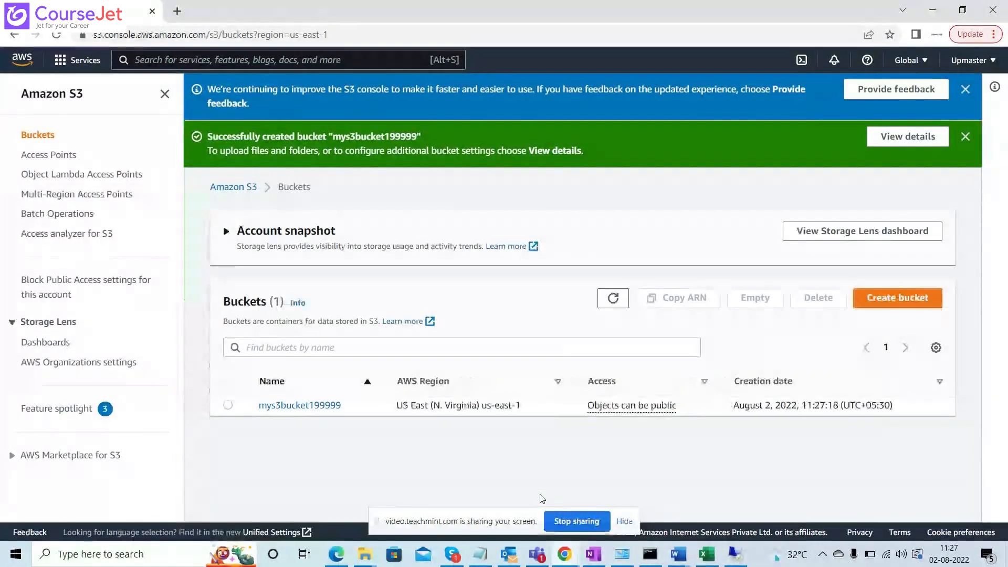
Step: Open mys3bucket199999, upload test.txt from the Documents folder, and close the upload status
{"action": "left_click", "coordinate": [228, 406]}
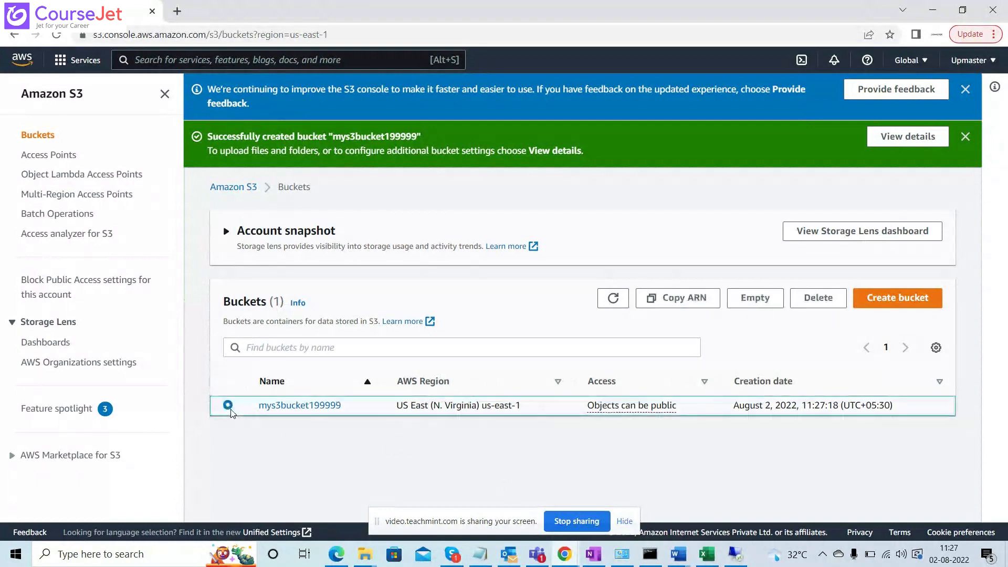
{"action": "left_click", "coordinate": [289, 411]}
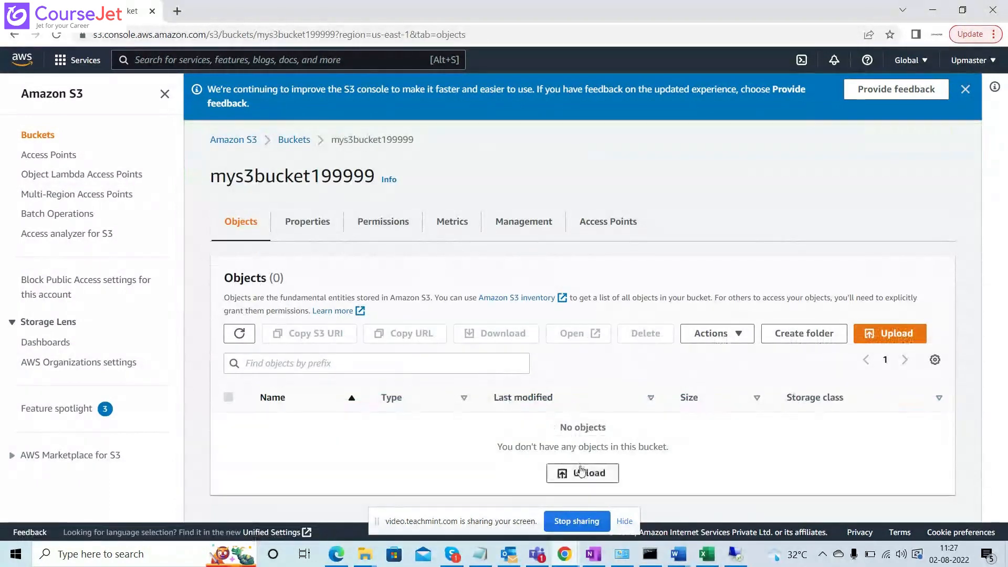
{"action": "left_click", "coordinate": [583, 473]}
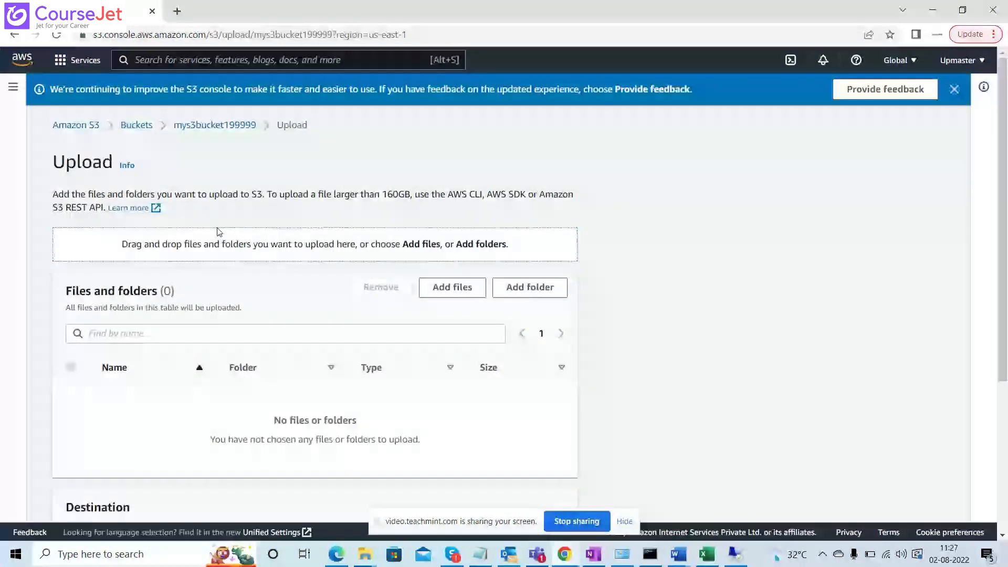
{"action": "left_click", "coordinate": [466, 294]}
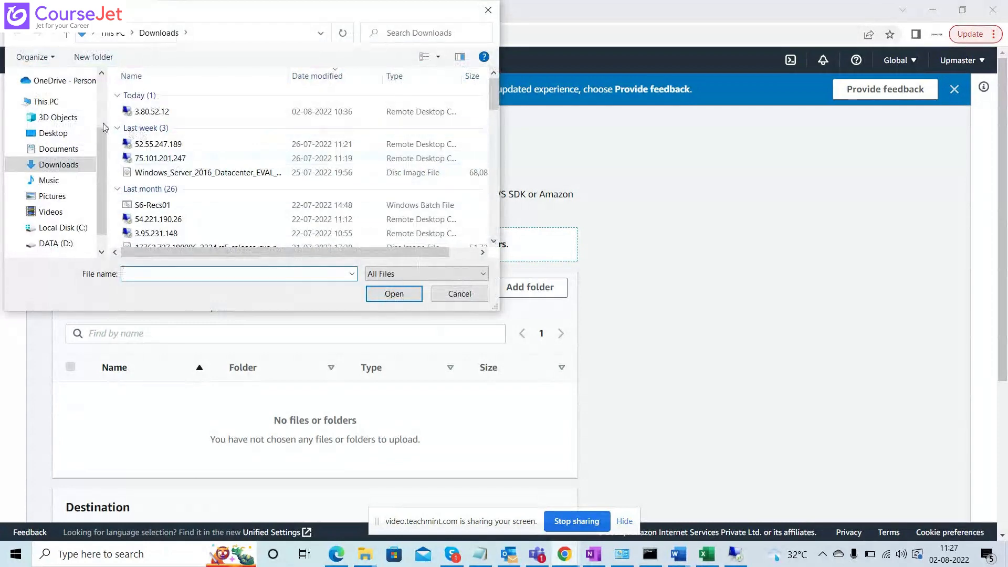
{"action": "left_click", "coordinate": [80, 150]}
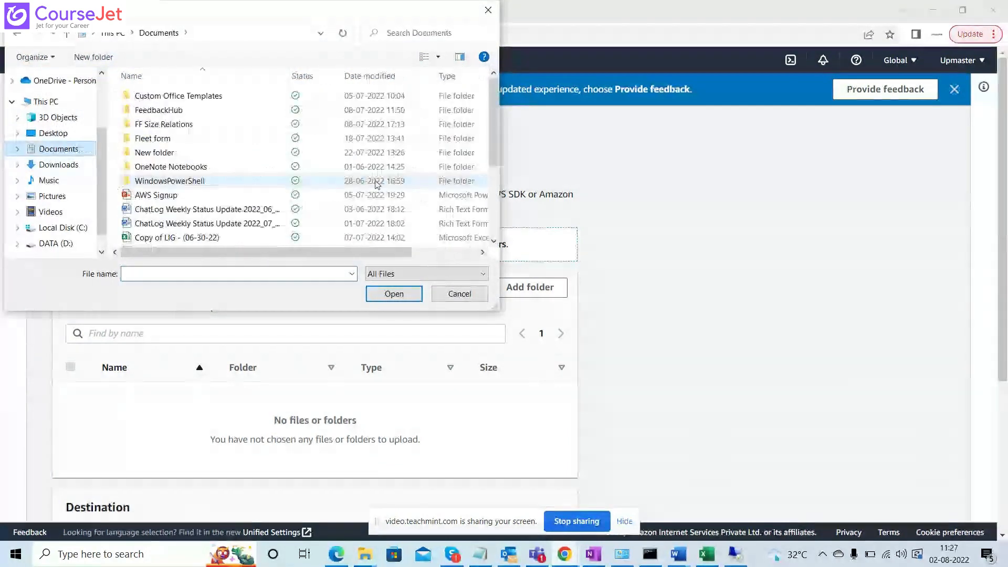
{"action": "left_click_drag", "start_coordinate": [494, 159], "coordinate": [493, 227]}
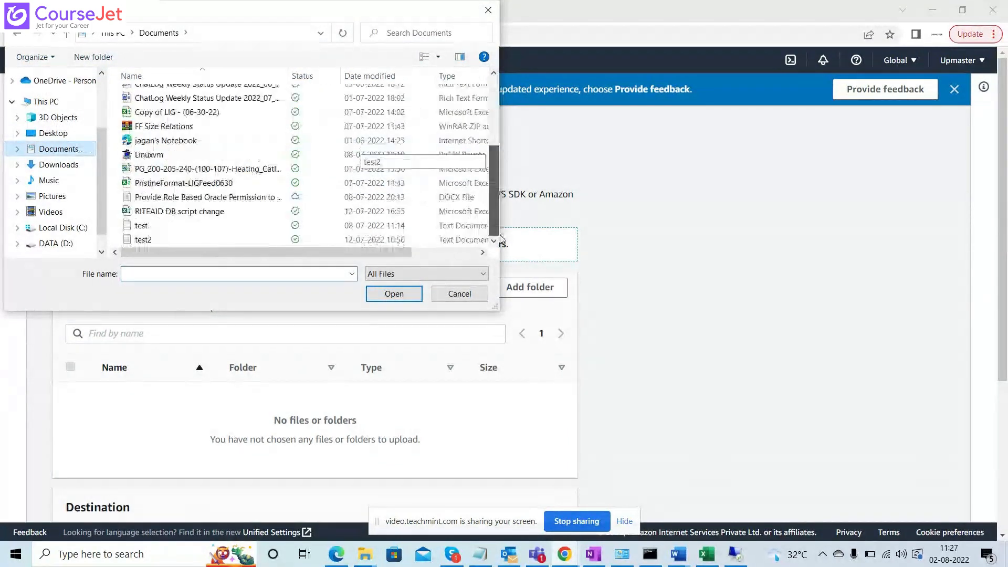
{"action": "double_click", "coordinate": [187, 230]}
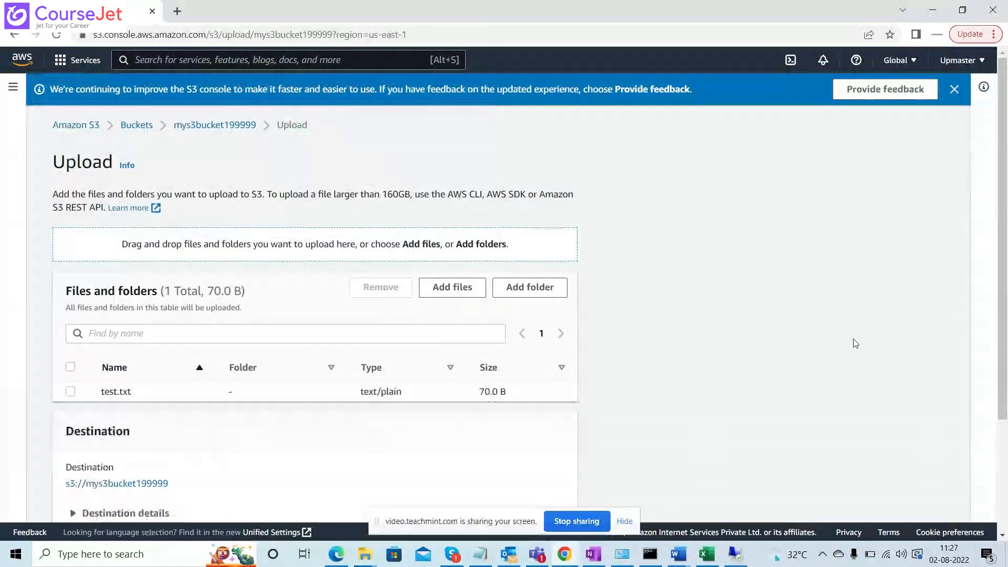
{"action": "left_click_drag", "start_coordinate": [1004, 270], "coordinate": [1006, 398]}
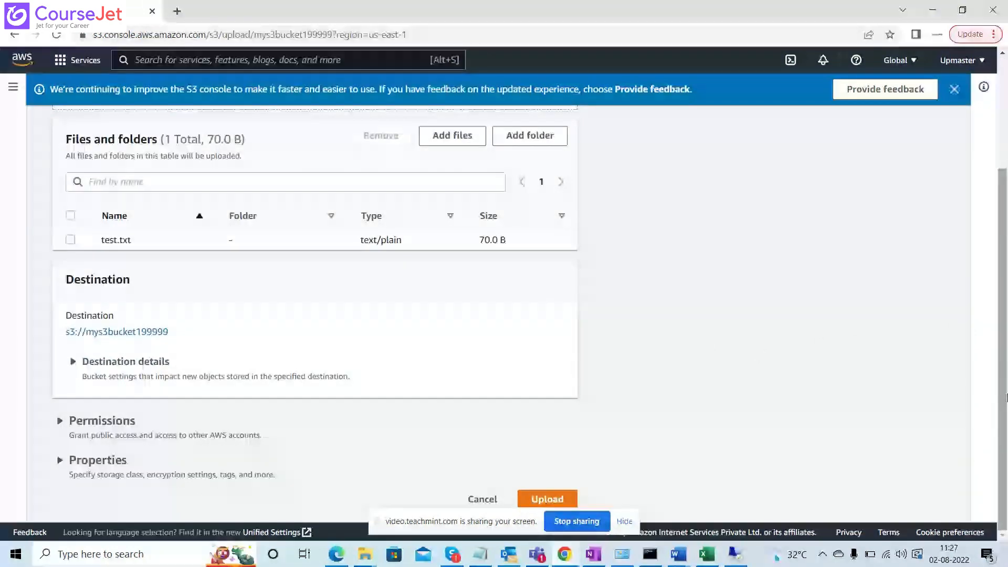
{"action": "left_click", "coordinate": [551, 502]}
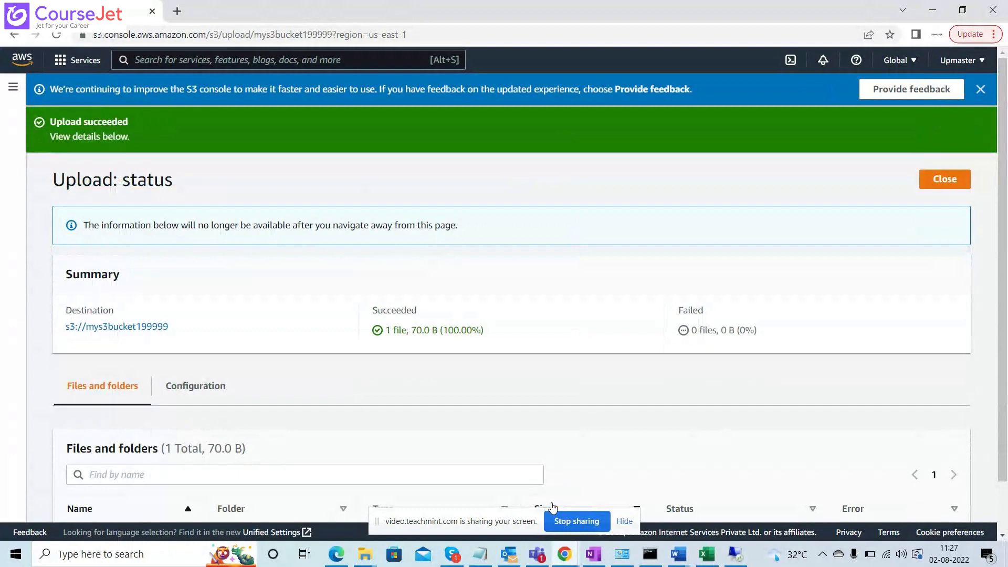
{"action": "left_click", "coordinate": [943, 179]}
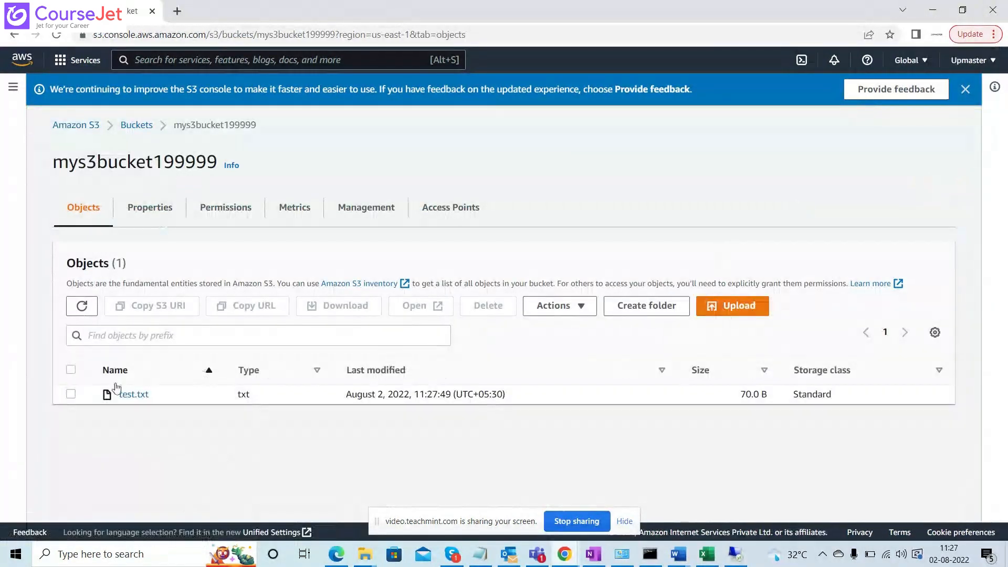
Step: Open test.txt's copied object URL in a new tab, which returns Access Denied, then close it
{"action": "left_click", "coordinate": [71, 394]}
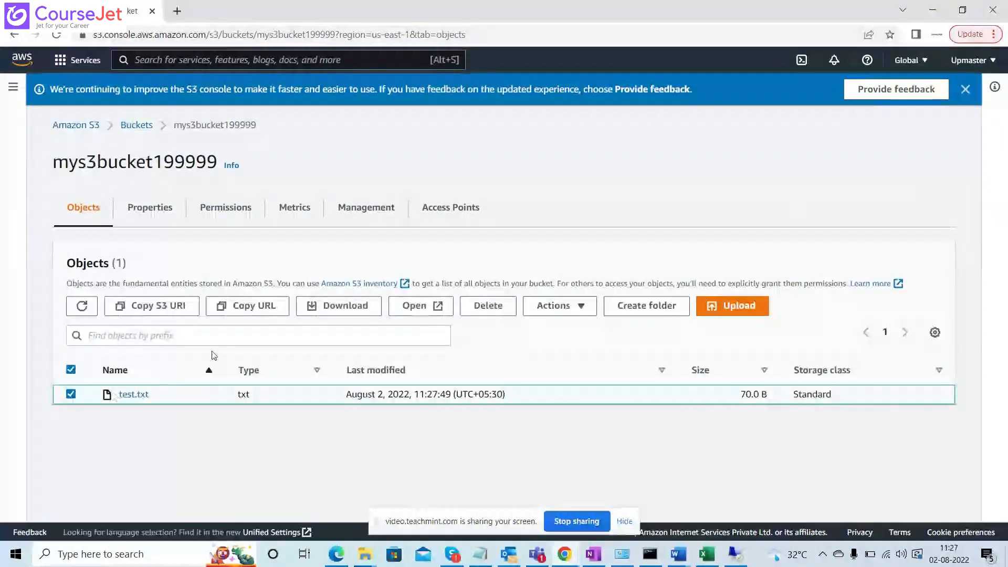
{"action": "left_click", "coordinate": [250, 315]}
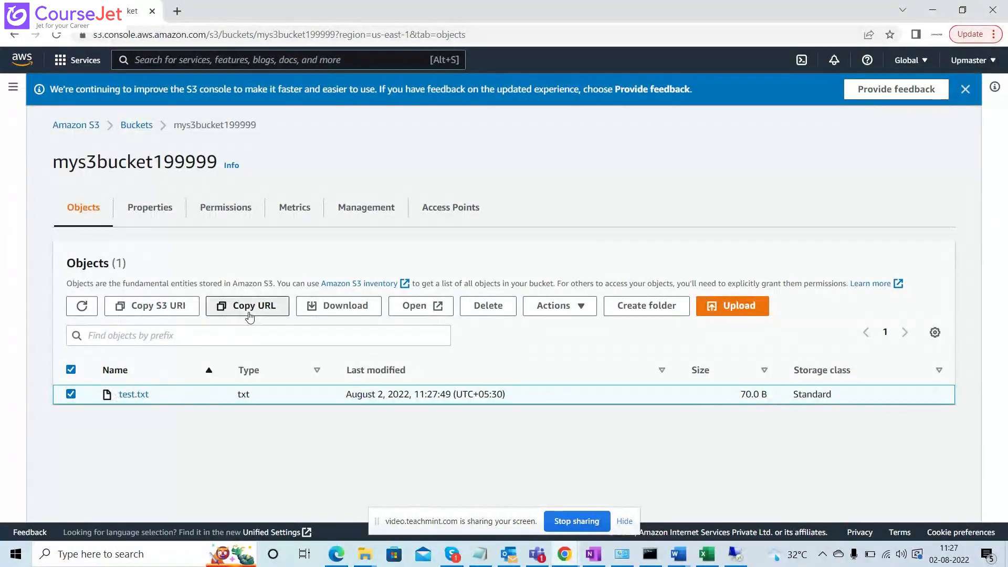
{"action": "left_click", "coordinate": [177, 11]}
{"action": "key", "text": "ctrl+v"}
{"action": "key", "text": "Return"}
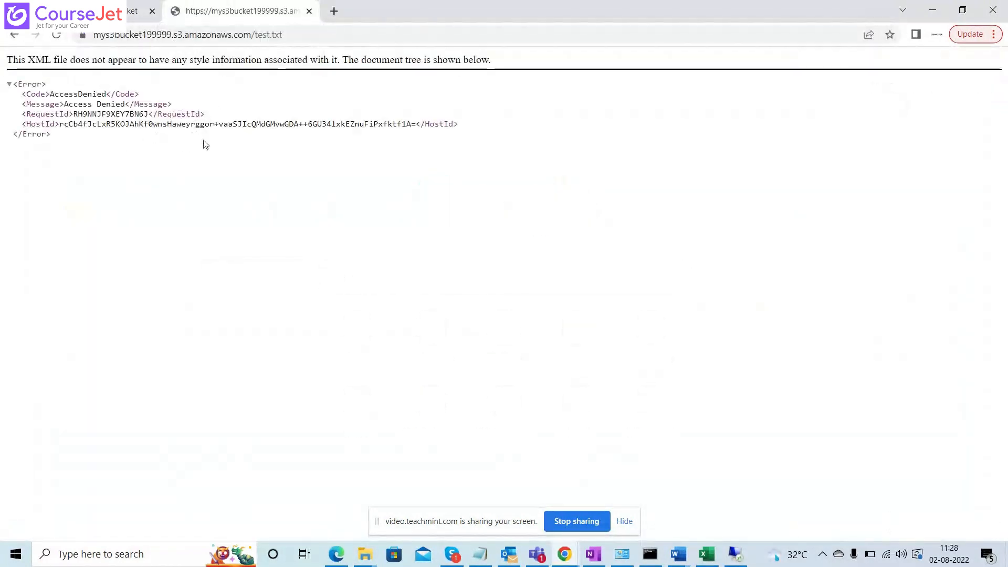
{"action": "left_click", "coordinate": [308, 11]}
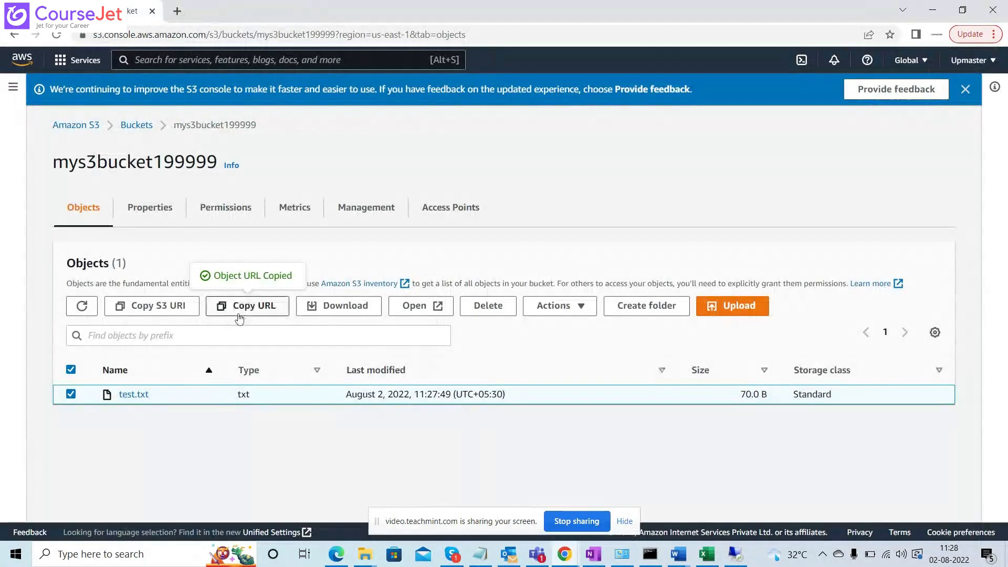
Step: Try the object's S3 URI in a new tab, which only brings up a Google search, then close it
{"action": "left_click", "coordinate": [179, 307]}
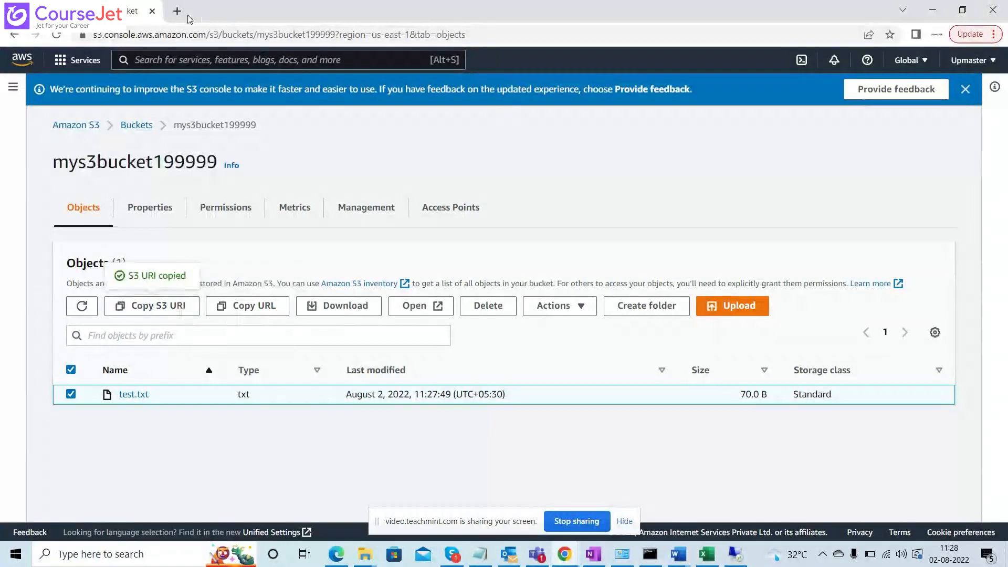
{"action": "left_click", "coordinate": [177, 11]}
{"action": "key", "text": "ctrl+v"}
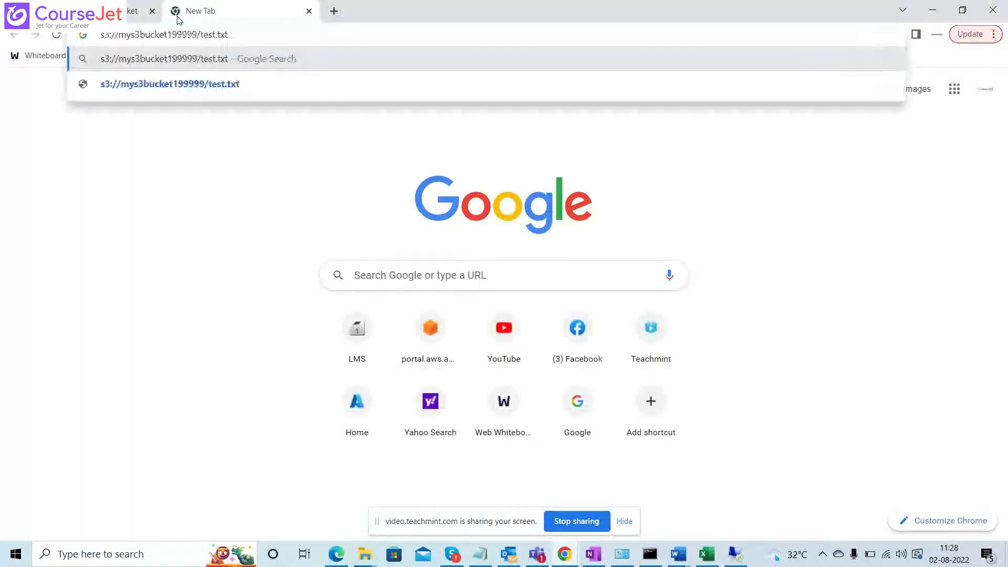
{"action": "key", "text": "Return"}
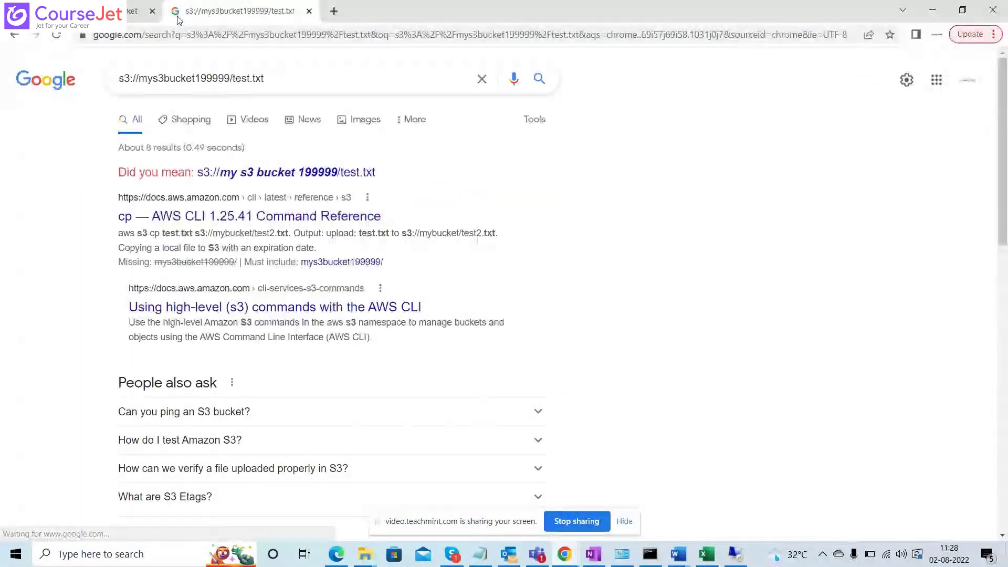
{"action": "key", "text": "ctrl+l"}
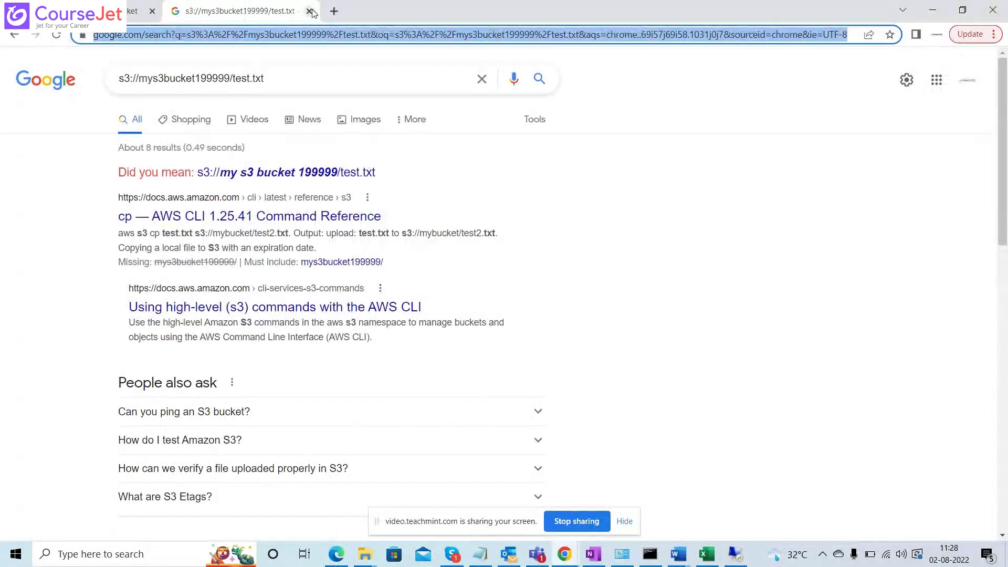
{"action": "left_click", "coordinate": [309, 11]}
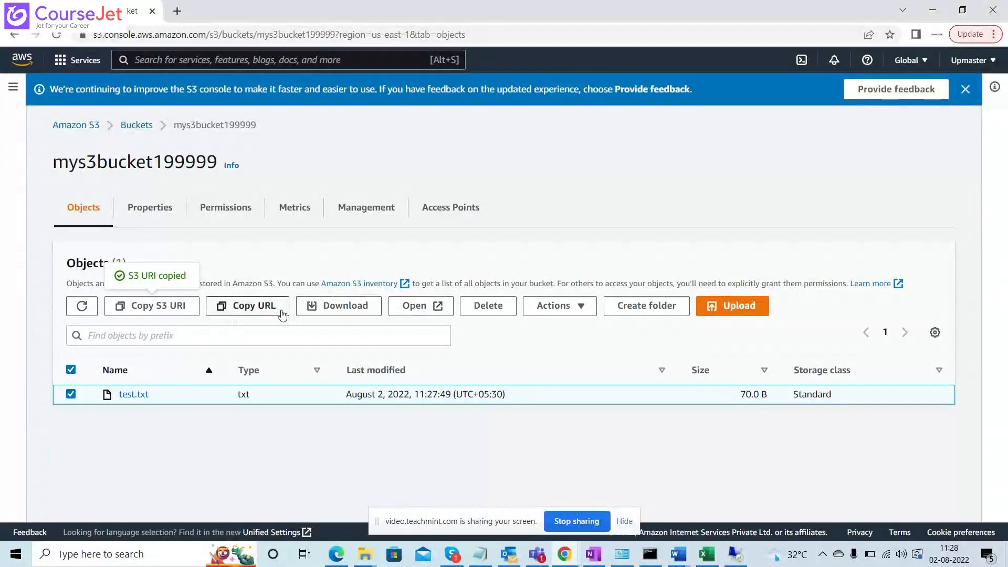
Step: Retry the object URL in a new tab, then view the bucket's Properties and Permissions
{"action": "left_click", "coordinate": [556, 305]}
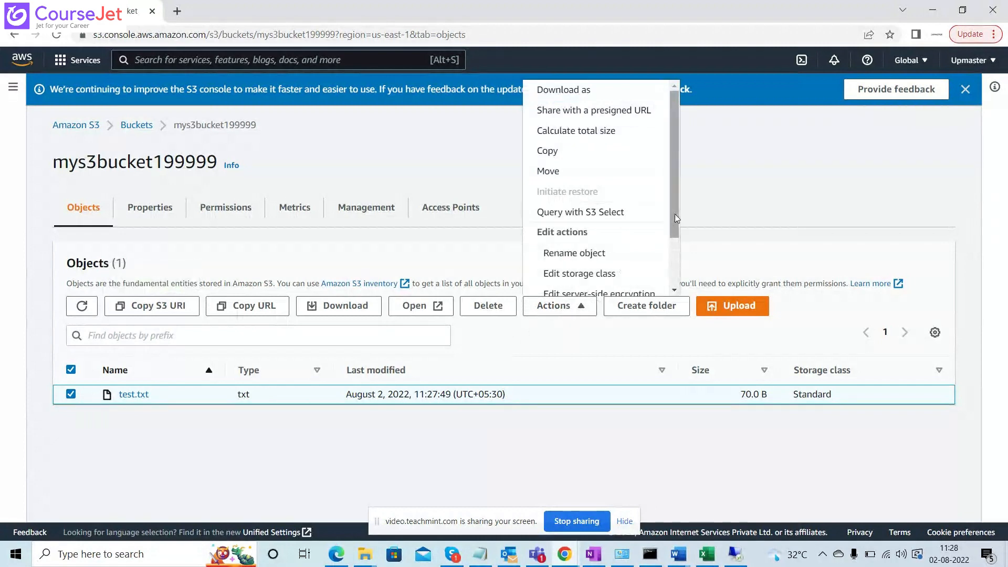
{"action": "left_click_drag", "start_coordinate": [675, 213], "coordinate": [675, 268]}
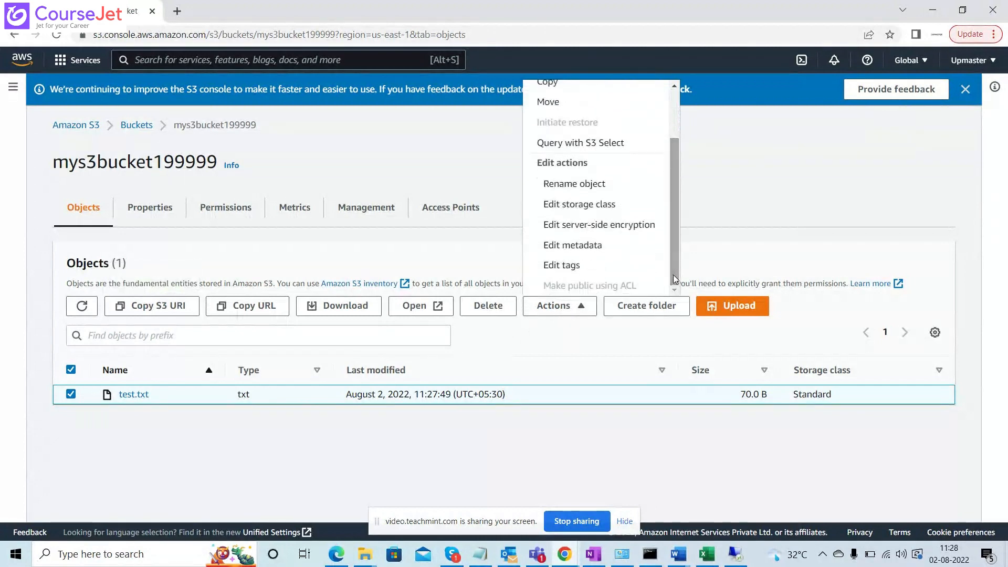
{"action": "left_click", "coordinate": [605, 368]}
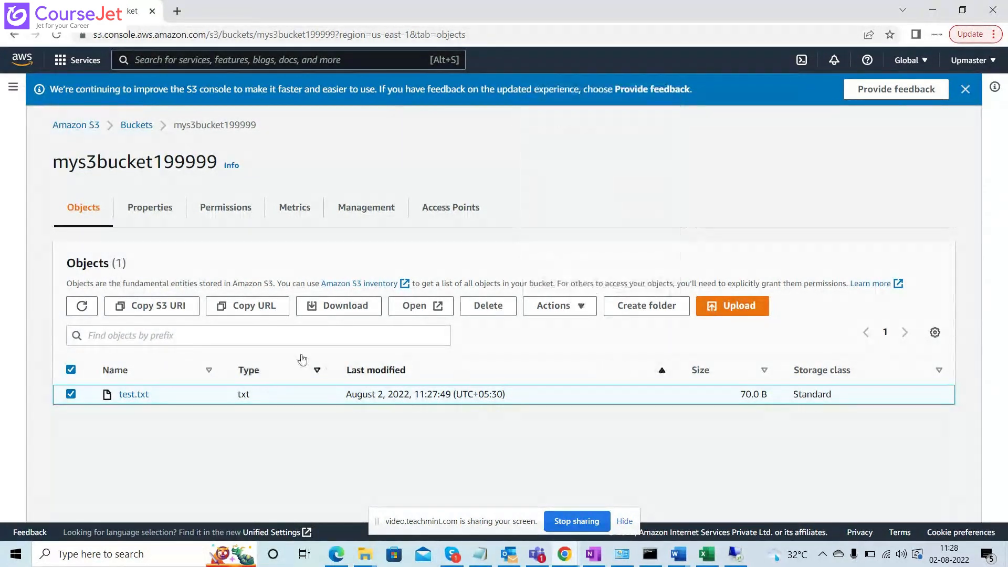
{"action": "left_click", "coordinate": [263, 308]}
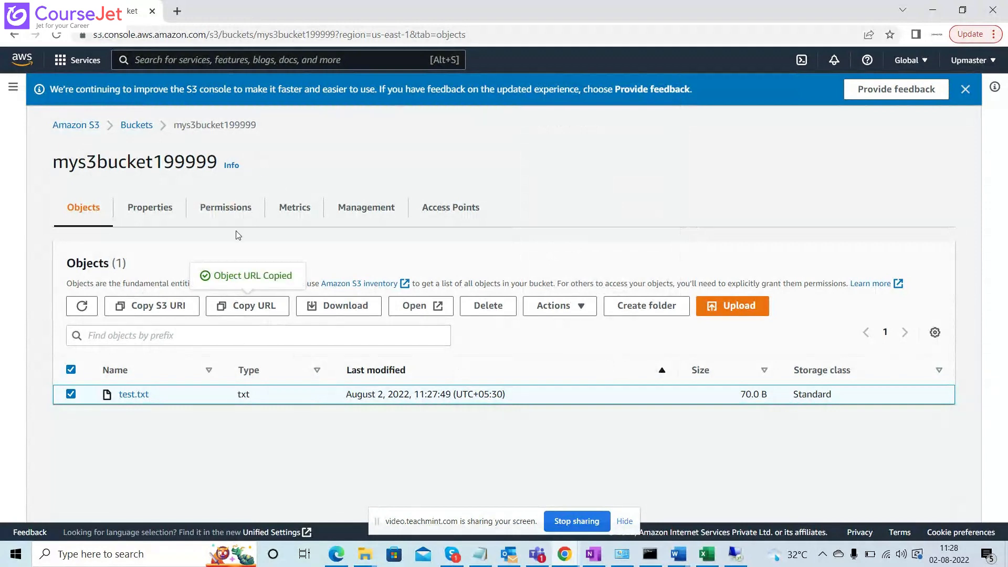
{"action": "left_click", "coordinate": [177, 12]}
{"action": "key", "text": "ctrl+v"}
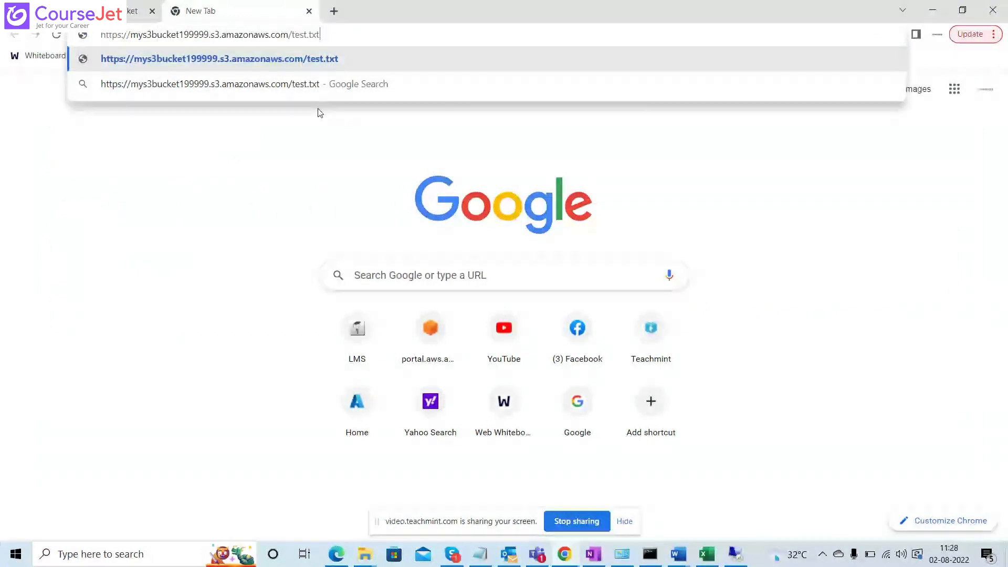
{"action": "key", "text": "Return"}
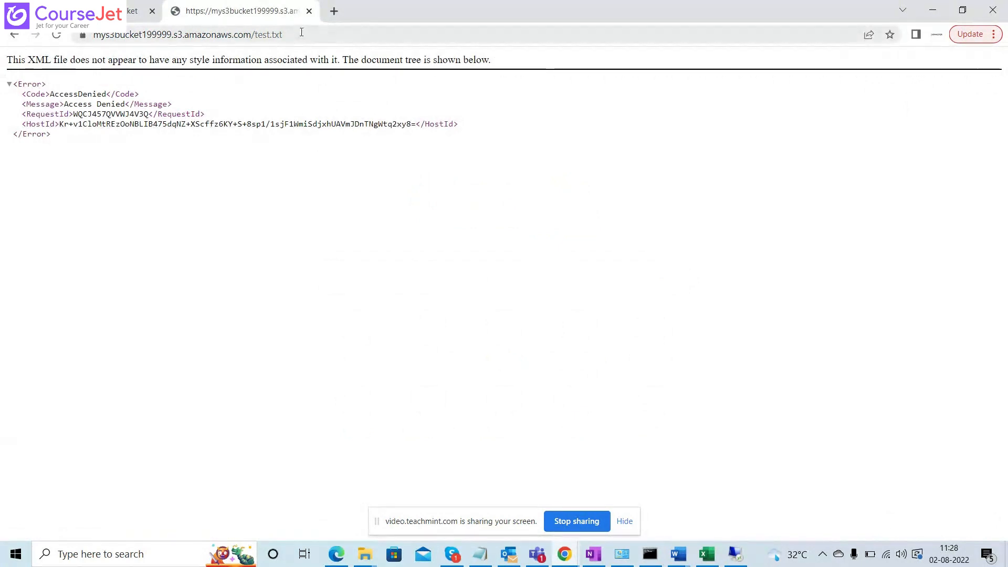
{"action": "left_click", "coordinate": [309, 11]}
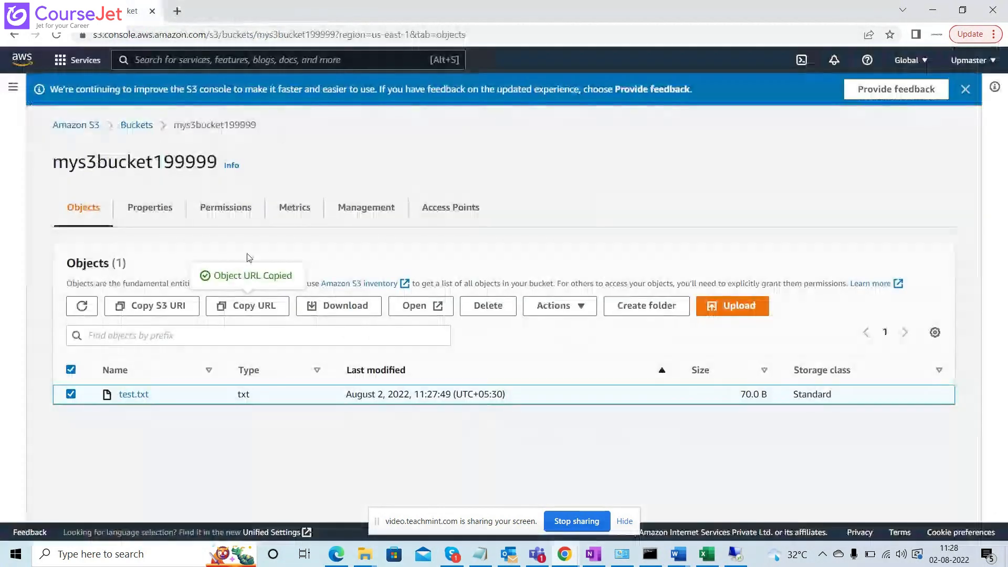
{"action": "left_click", "coordinate": [151, 207]}
{"action": "left_click", "coordinate": [226, 210]}
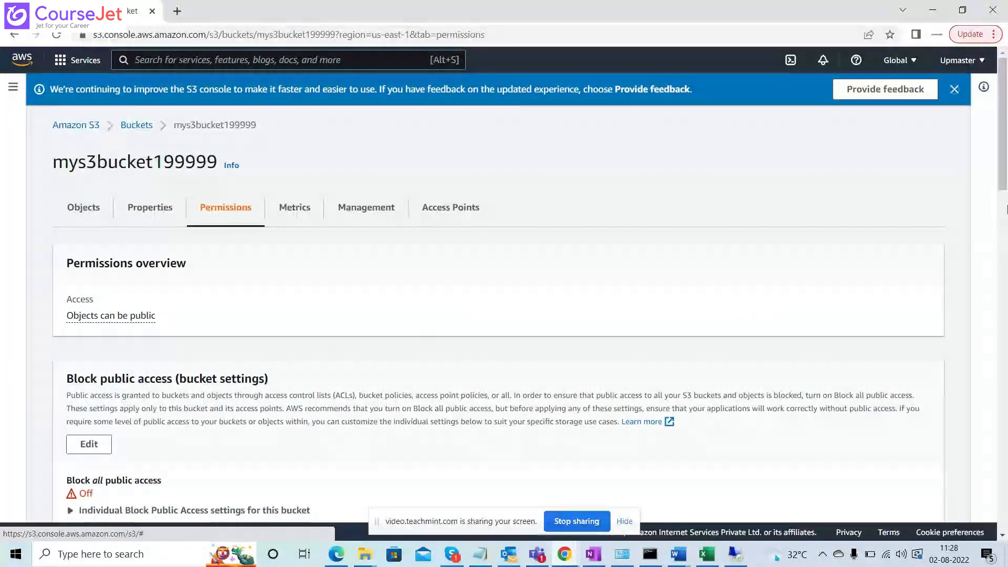
Step: Scroll through the bucket's Block public access, Bucket policy and ACL settings
{"action": "left_click_drag", "start_coordinate": [1001, 171], "coordinate": [1005, 444]}
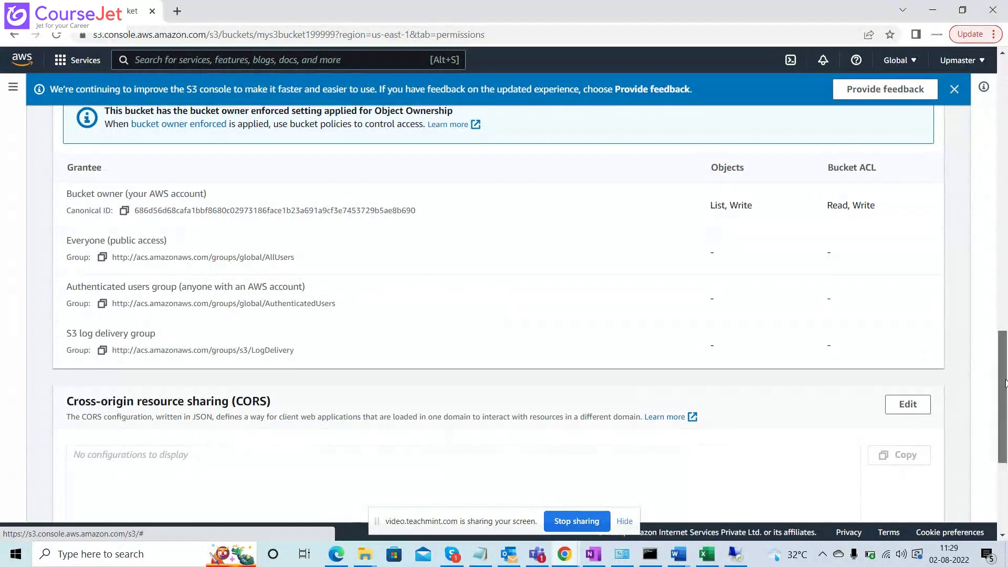
{"action": "left_click_drag", "start_coordinate": [1007, 375], "coordinate": [1007, 350]}
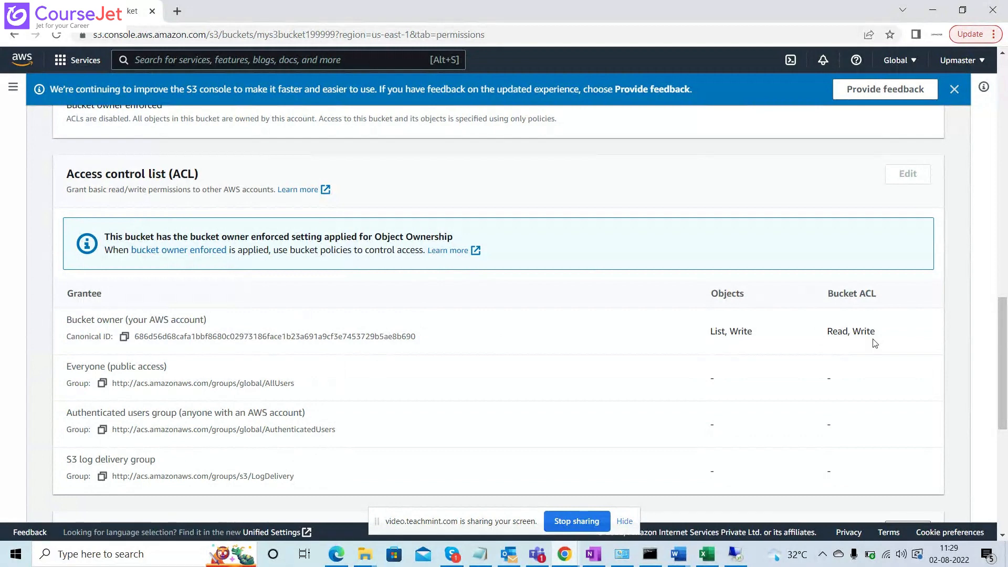
{"action": "left_click_drag", "start_coordinate": [1004, 336], "coordinate": [1006, 84]}
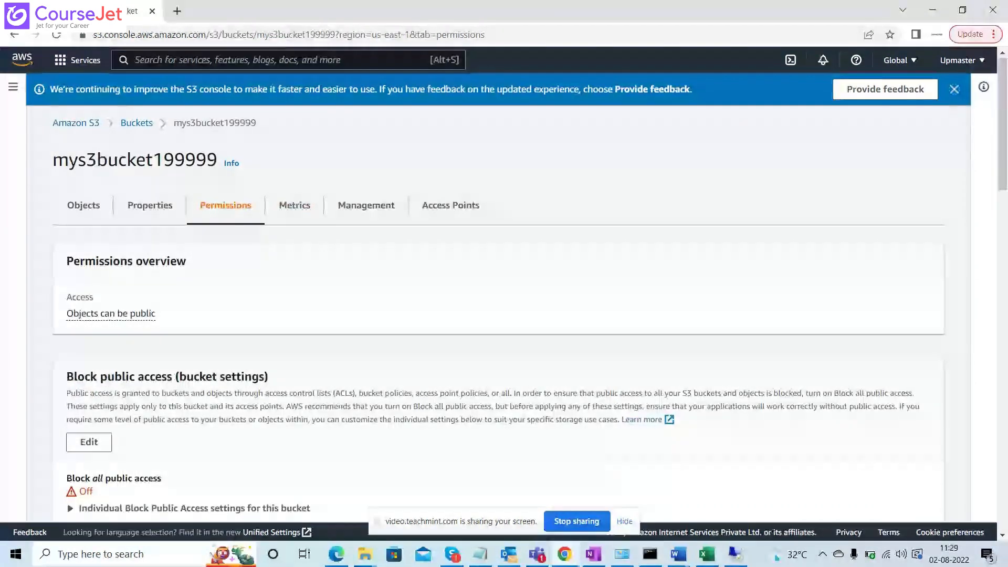
Step: Select the s3.us-west-1 endpoint URL in the article, then maximize the remote desktop session
{"action": "left_click", "coordinate": [743, 557]}
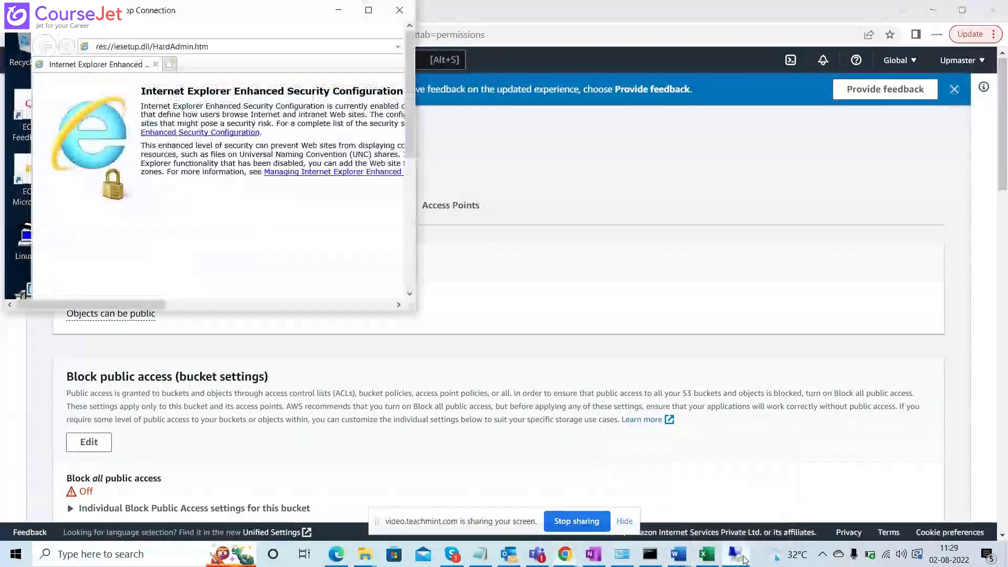
{"action": "key", "text": "alt+Tab"}
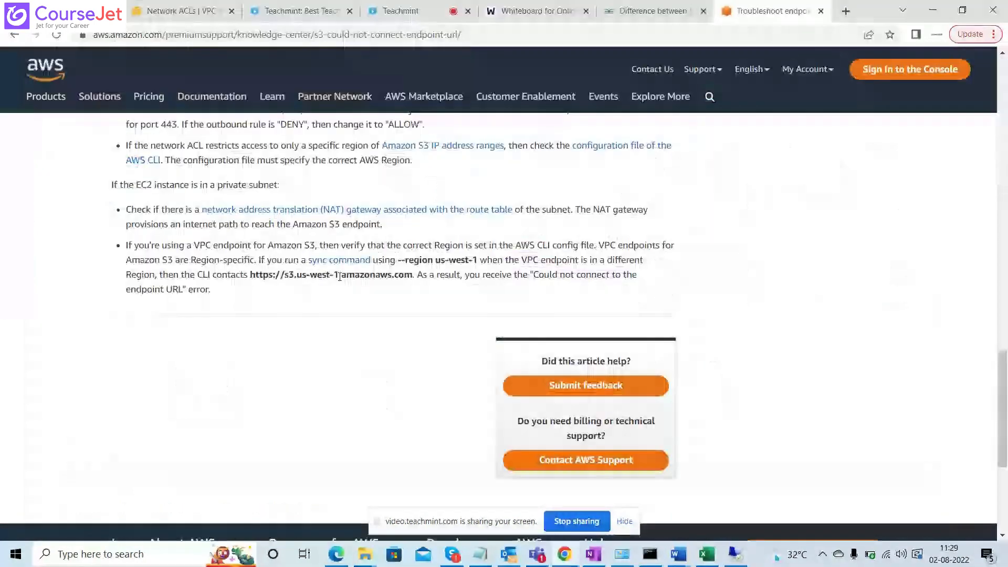
{"action": "left_click_drag", "start_coordinate": [413, 277], "coordinate": [251, 279]}
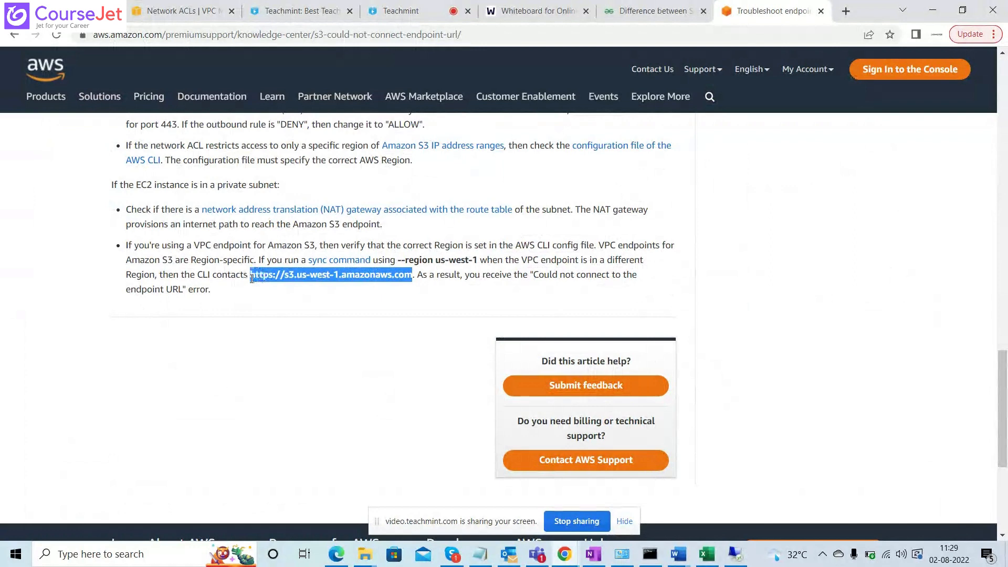
{"action": "key", "text": "alt+Tab"}
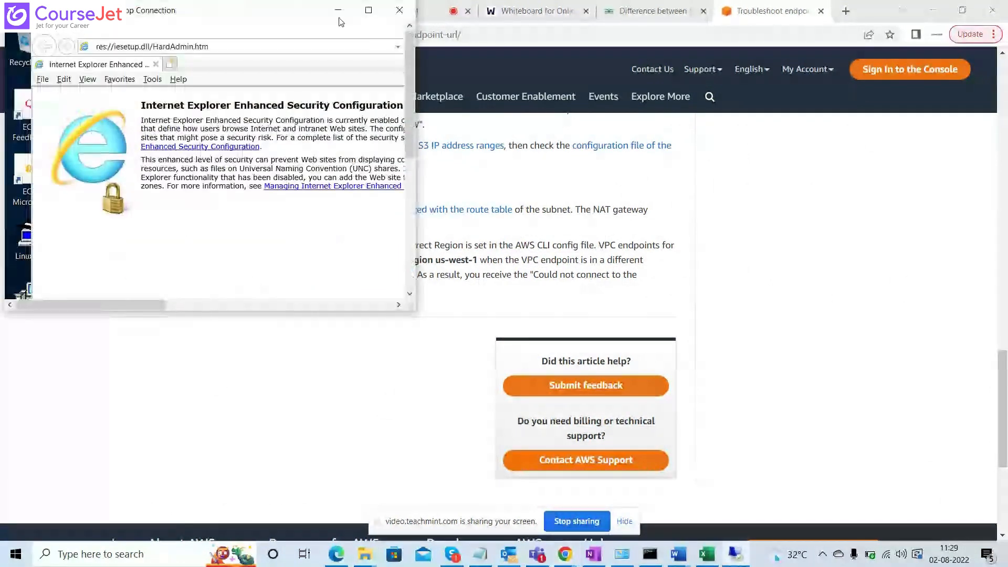
{"action": "left_click", "coordinate": [368, 11]}
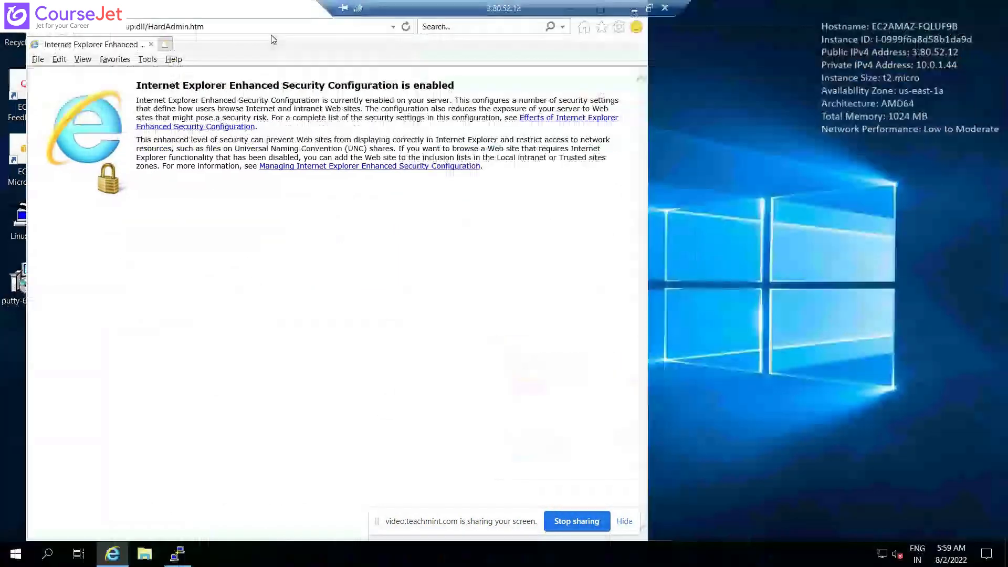
{"action": "left_click", "coordinate": [271, 35]}
{"action": "left_click", "coordinate": [238, 28]}
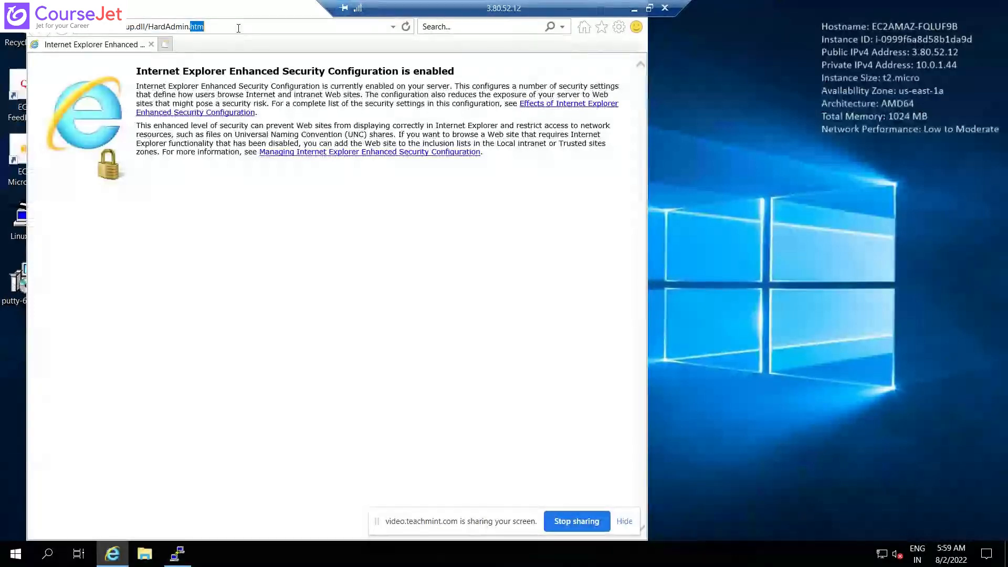
{"action": "key", "text": "ctrl+v"}
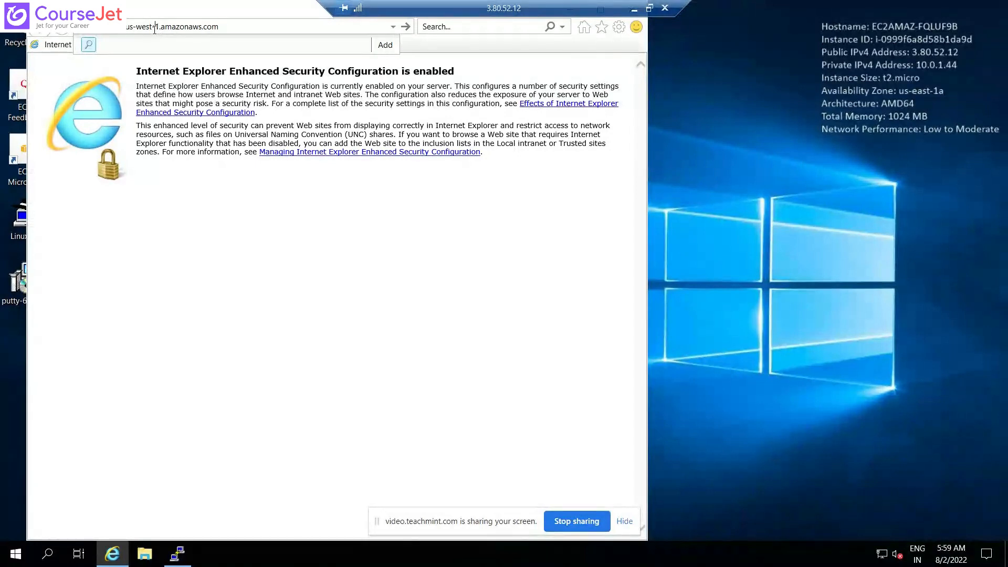
{"action": "key", "text": "BackSpace"}
{"action": "key", "text": "BackSpace"}
{"action": "key", "text": "BackSpace"}
{"action": "key", "text": "BackSpace"}
{"action": "type", "text": "east"}
{"action": "key", "text": "Return"}
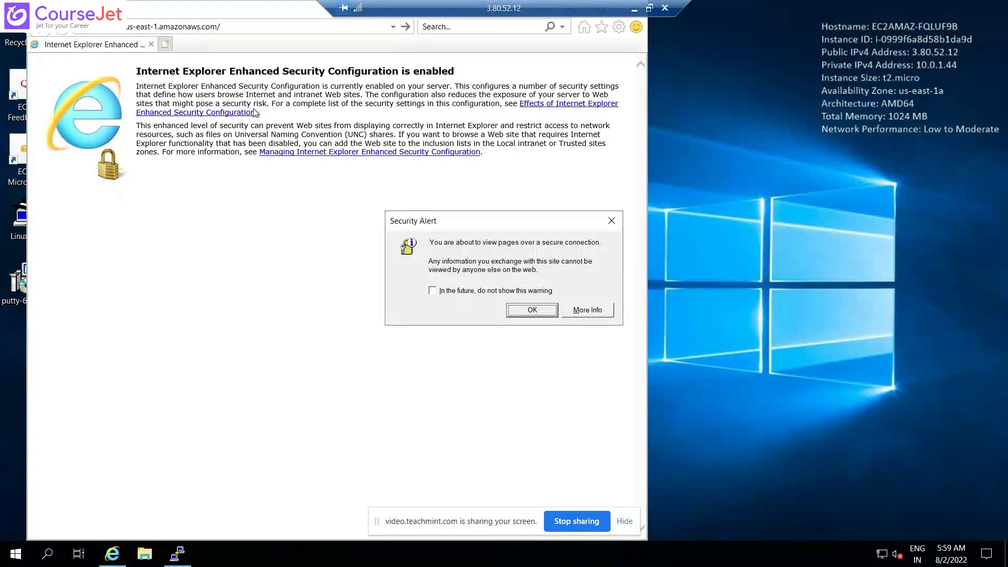
{"action": "left_click", "coordinate": [533, 313]}
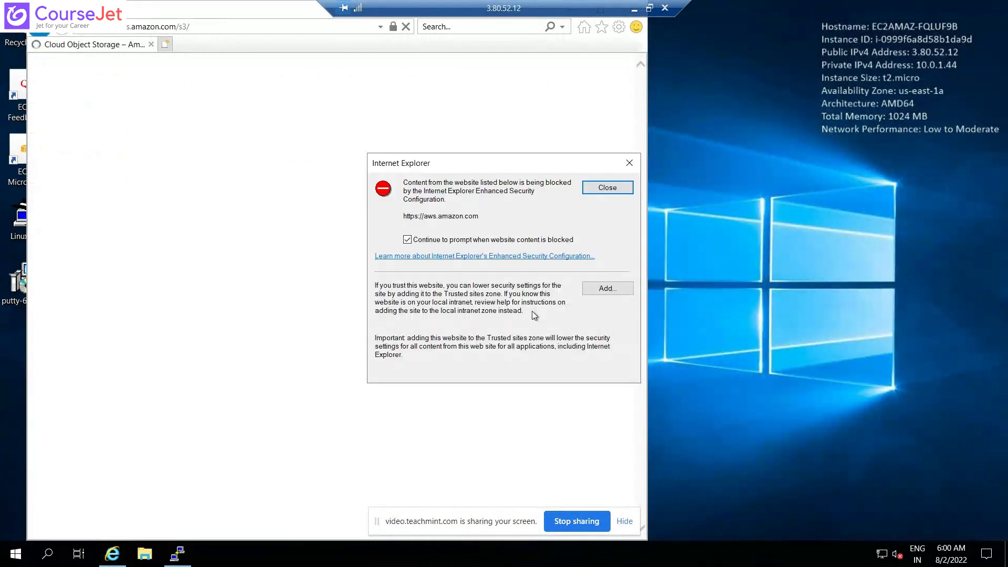
{"action": "left_click", "coordinate": [609, 289]}
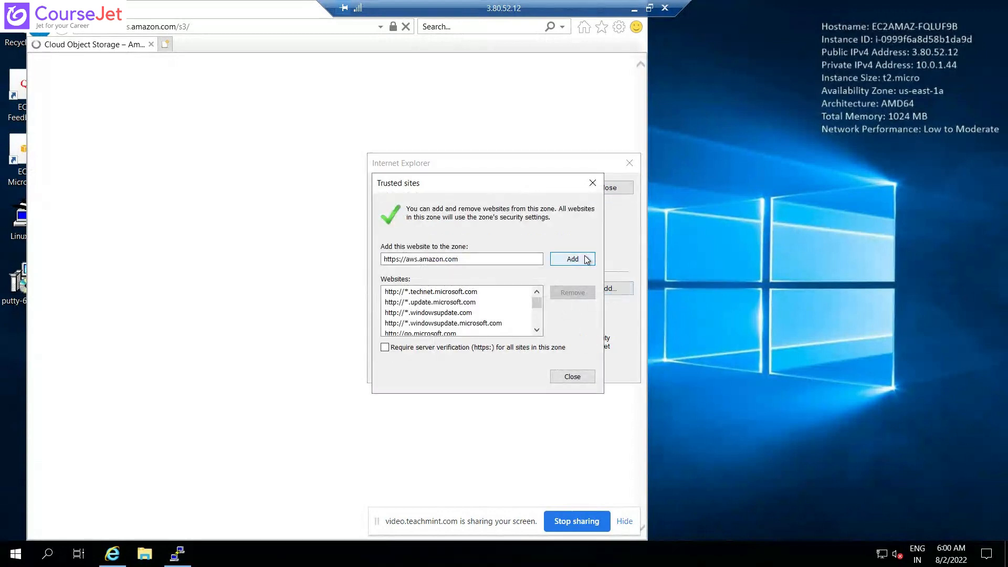
{"action": "left_click", "coordinate": [586, 259]}
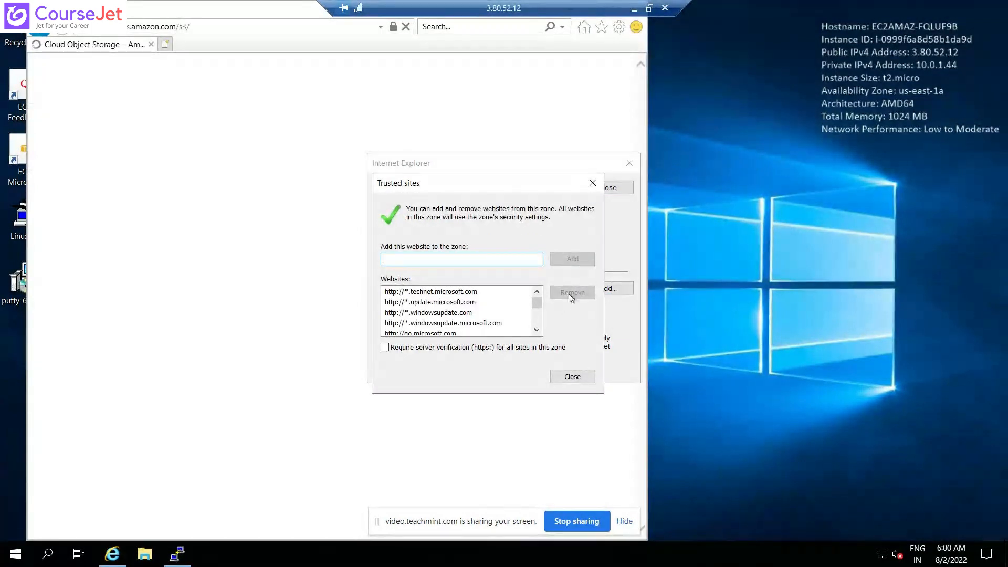
{"action": "left_click", "coordinate": [571, 378]}
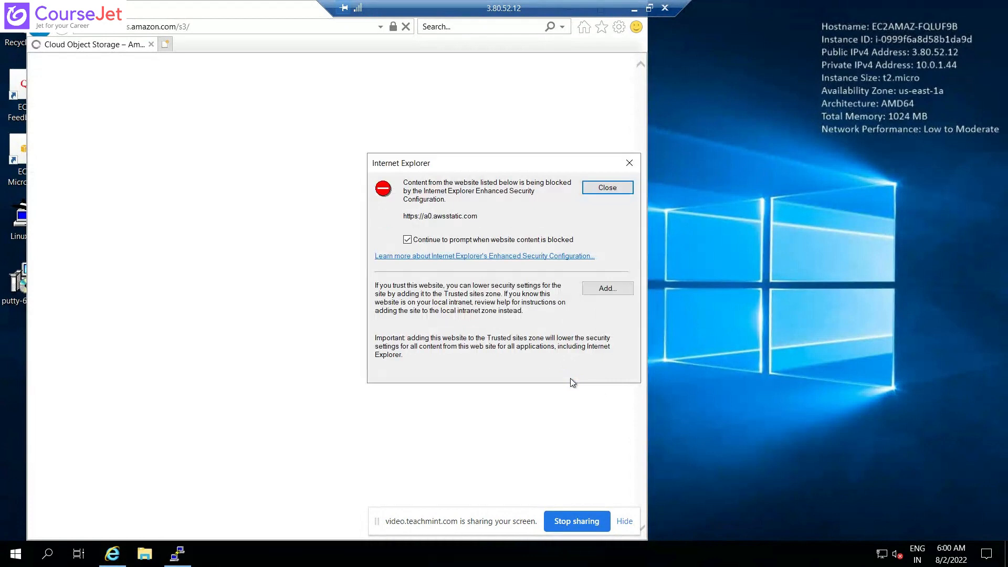
{"action": "left_click", "coordinate": [617, 289]}
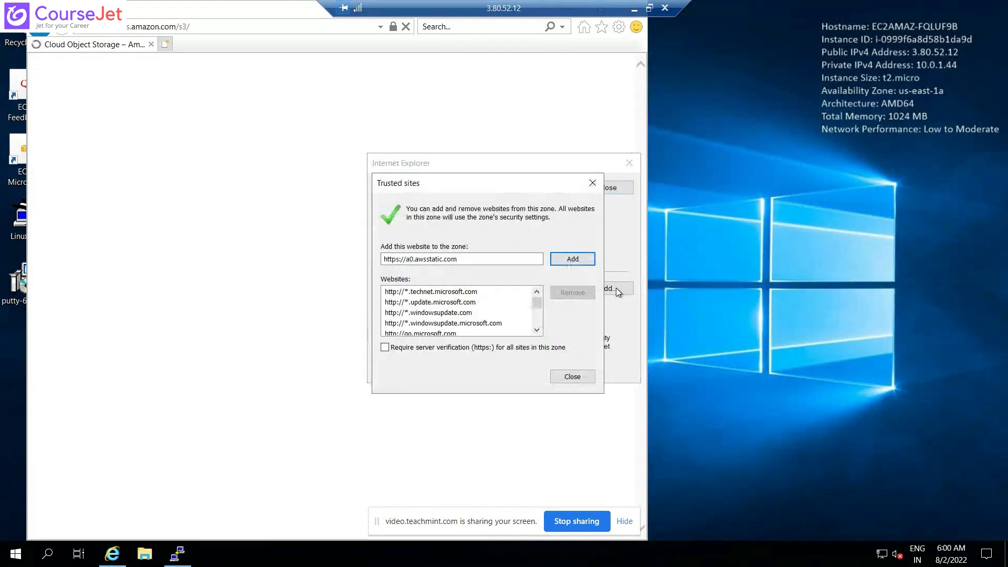
{"action": "left_click", "coordinate": [578, 262]}
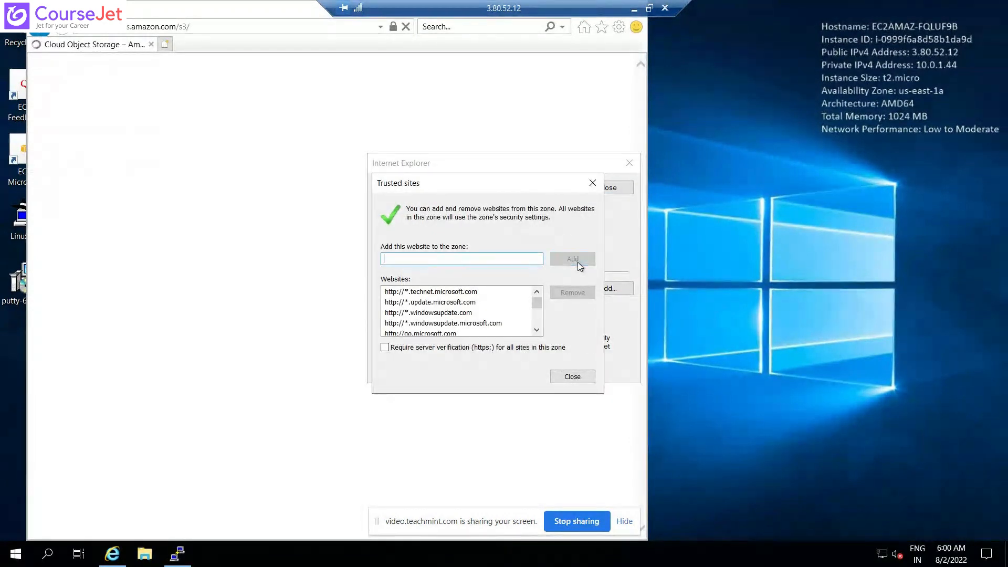
{"action": "left_click", "coordinate": [573, 377]}
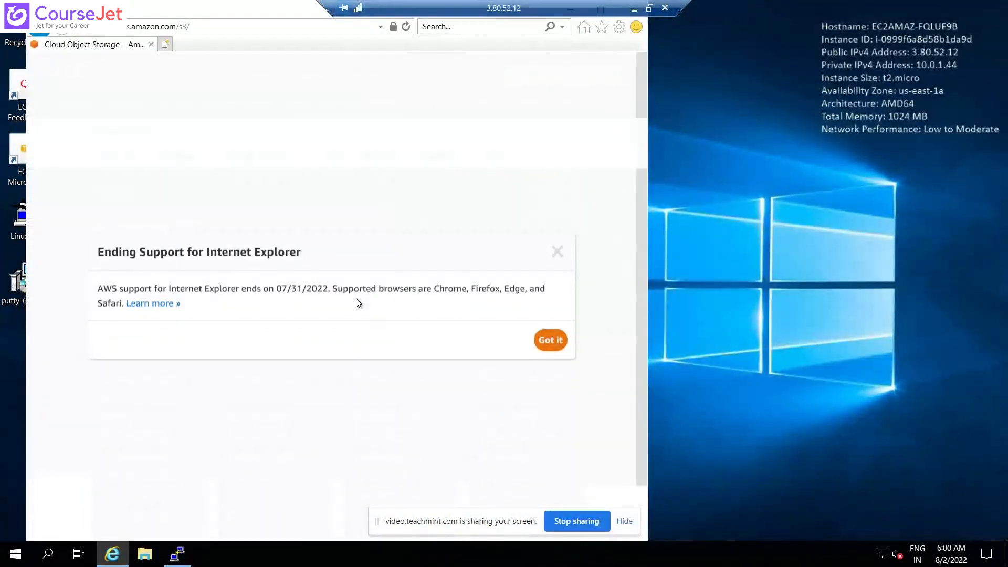
{"action": "left_click", "coordinate": [235, 30]}
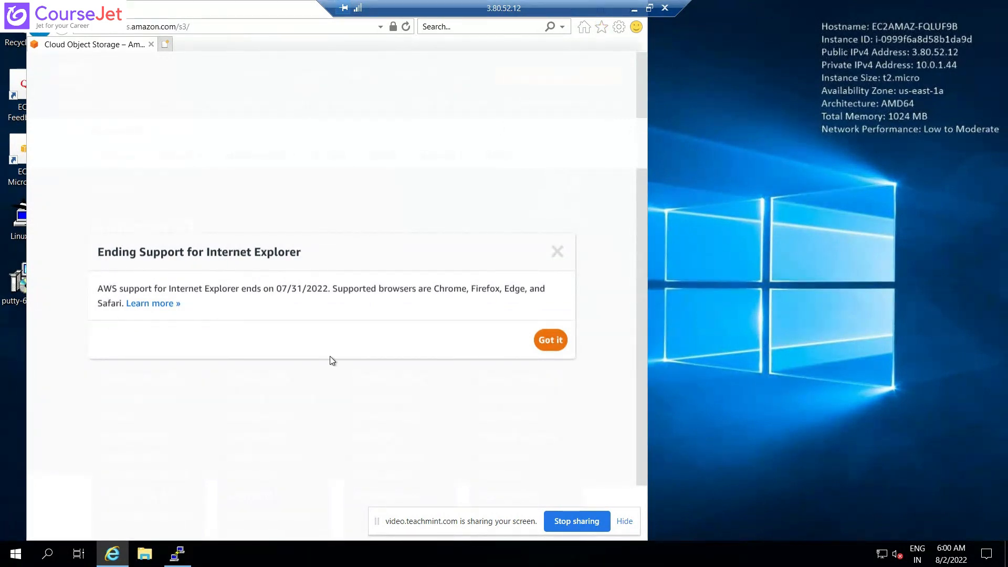
{"action": "key", "text": "super"}
{"action": "left_click", "coordinate": [178, 554]}
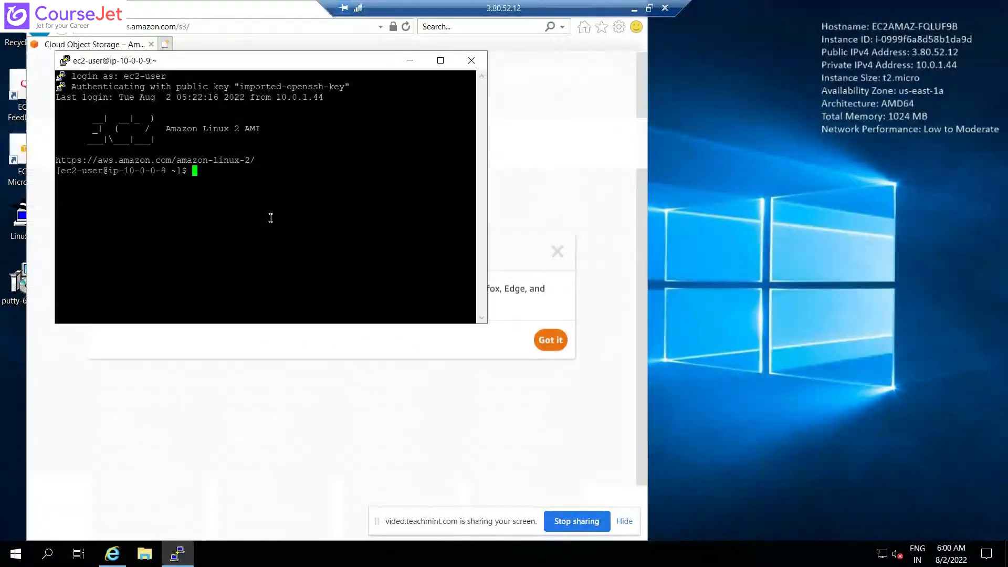
{"action": "type", "text": "ping www.google.com"}
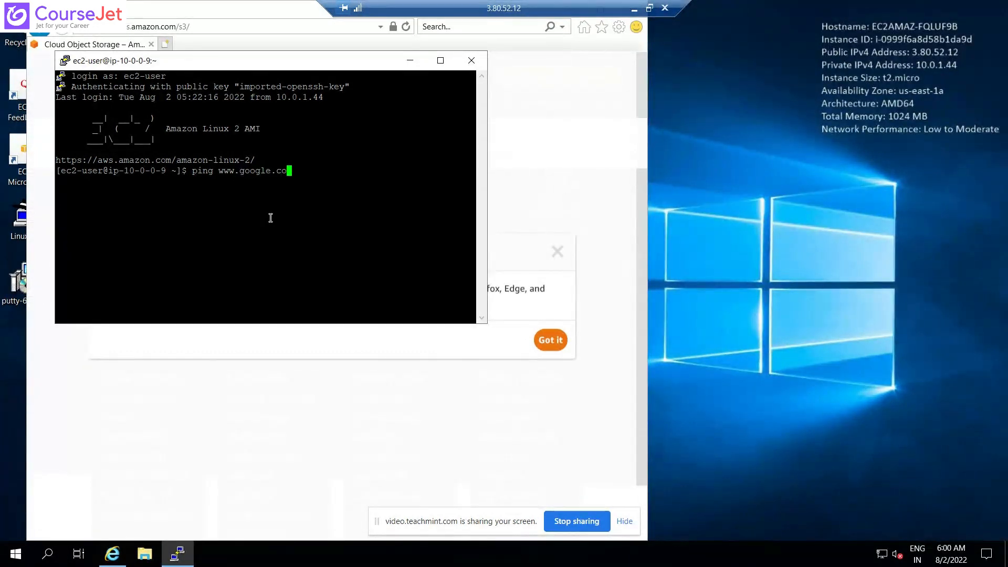
{"action": "key", "text": "Return"}
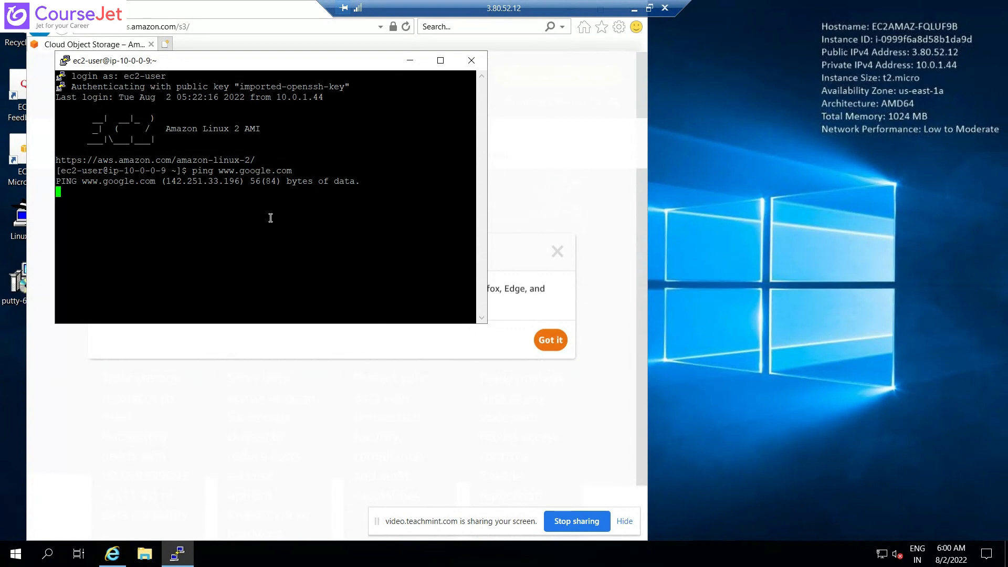
{"action": "key", "text": "ctrl+c"}
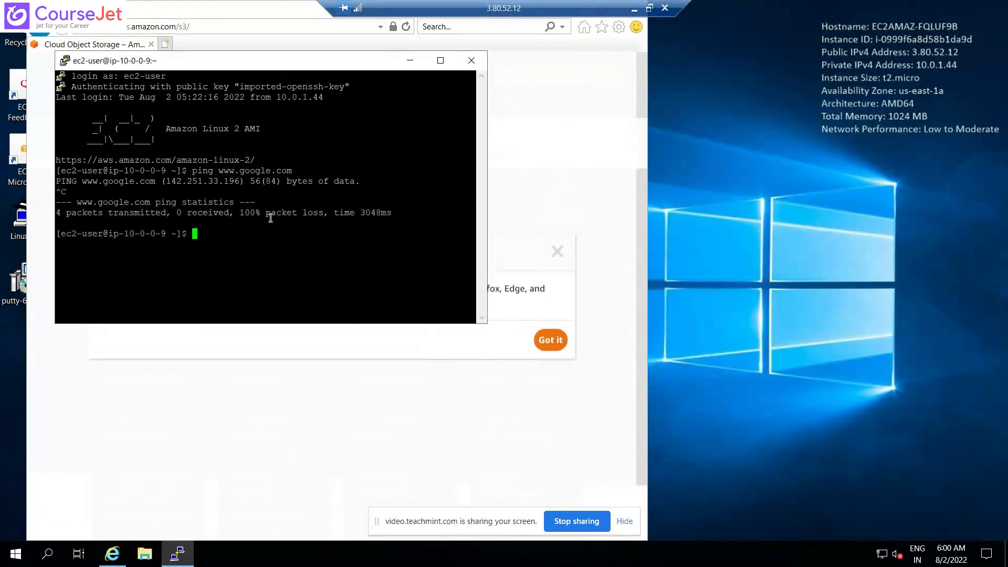
{"action": "type", "text": "wget"}
{"action": "right_click", "coordinate": [289, 233]}
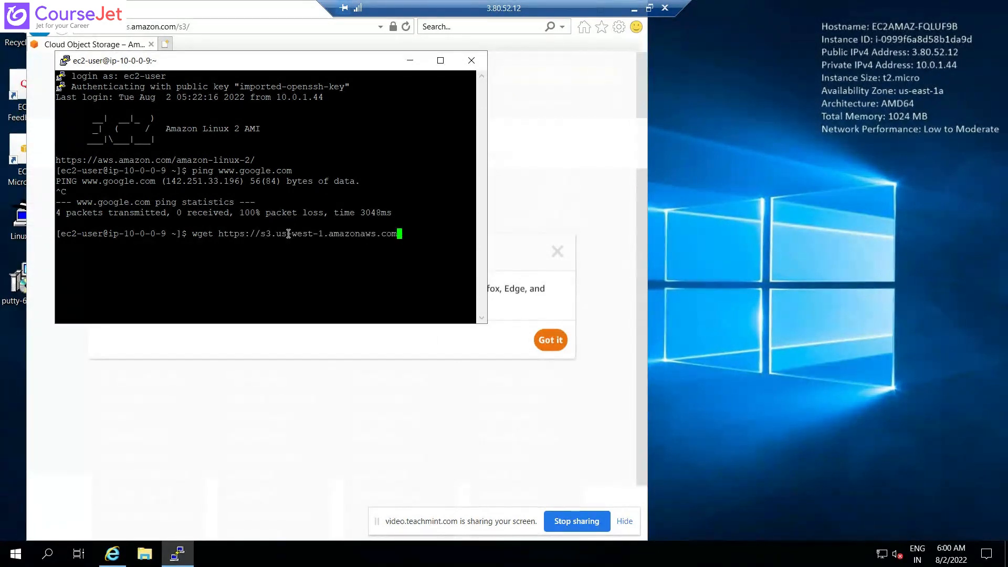
{"action": "key", "text": "Left"}
{"action": "key", "text": "Left"}
{"action": "key", "text": "Left"}
{"action": "key", "text": "Left"}
{"action": "key", "text": "Left"}
{"action": "key", "text": "Left"}
{"action": "key", "text": "Left"}
{"action": "key", "text": "Left"}
{"action": "key", "text": "Left"}
{"action": "key", "text": "Left"}
{"action": "key", "text": "Left"}
{"action": "key", "text": "Left"}
{"action": "key", "text": "Left"}
{"action": "key", "text": "Left"}
{"action": "key", "text": "Left"}
{"action": "key", "text": "Left"}
{"action": "key", "text": "Left"}
{"action": "key", "text": "Left"}
{"action": "key", "text": "Left"}
{"action": "key", "text": "Left"}
{"action": "key", "text": "Right"}
{"action": "key", "text": "Right"}
{"action": "key", "text": "Right"}
{"action": "key", "text": "Right"}
{"action": "key", "text": "Right"}
{"action": "key", "text": "Right"}
{"action": "key", "text": "BackSpace"}
{"action": "key", "text": "BackSpace"}
{"action": "key", "text": "BackSpace"}
{"action": "key", "text": "BackSpace"}
{"action": "type", "text": "east"}
{"action": "key", "text": "Return"}
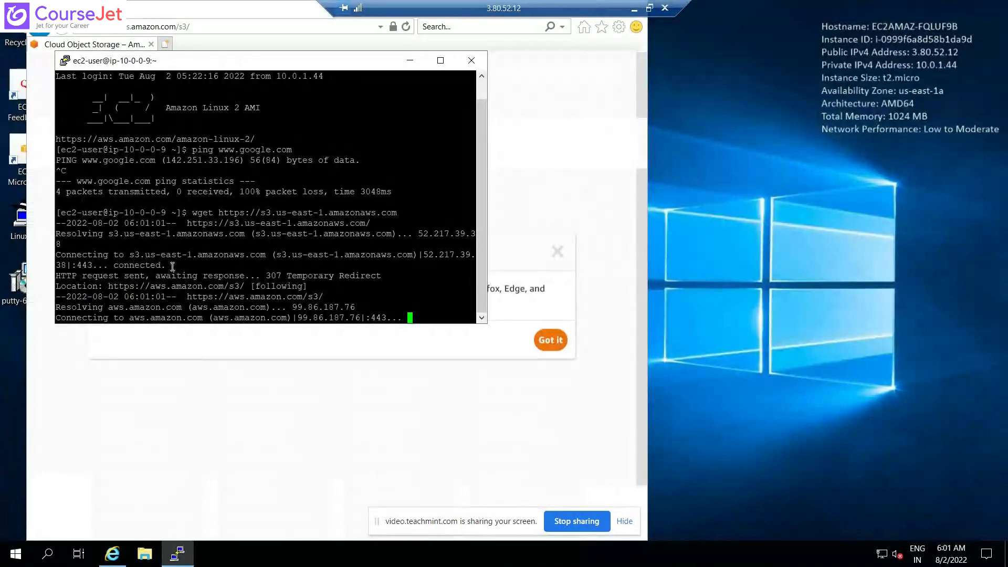
{"action": "left_click_drag", "start_coordinate": [117, 267], "coordinate": [137, 257]}
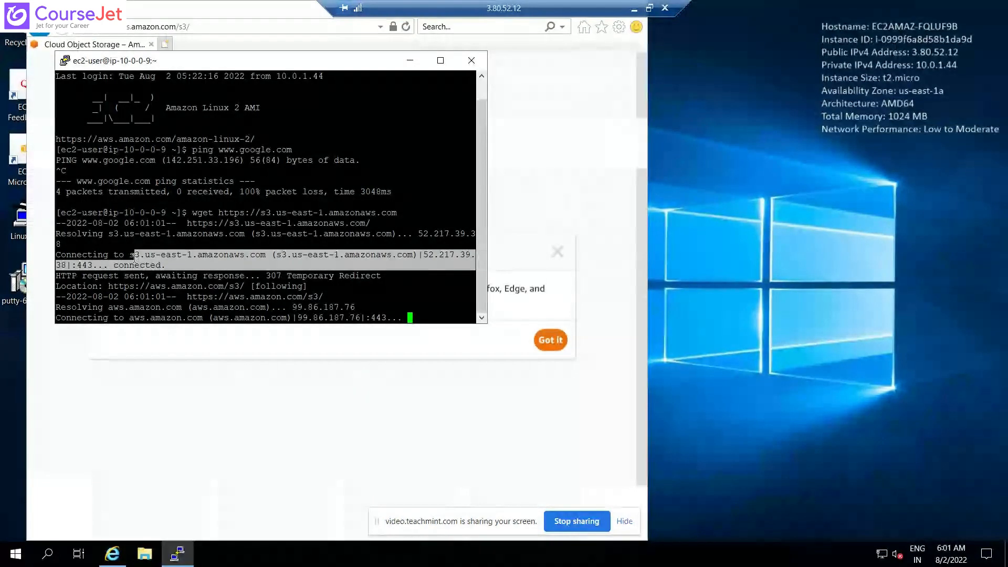
{"action": "double_click", "coordinate": [157, 265]}
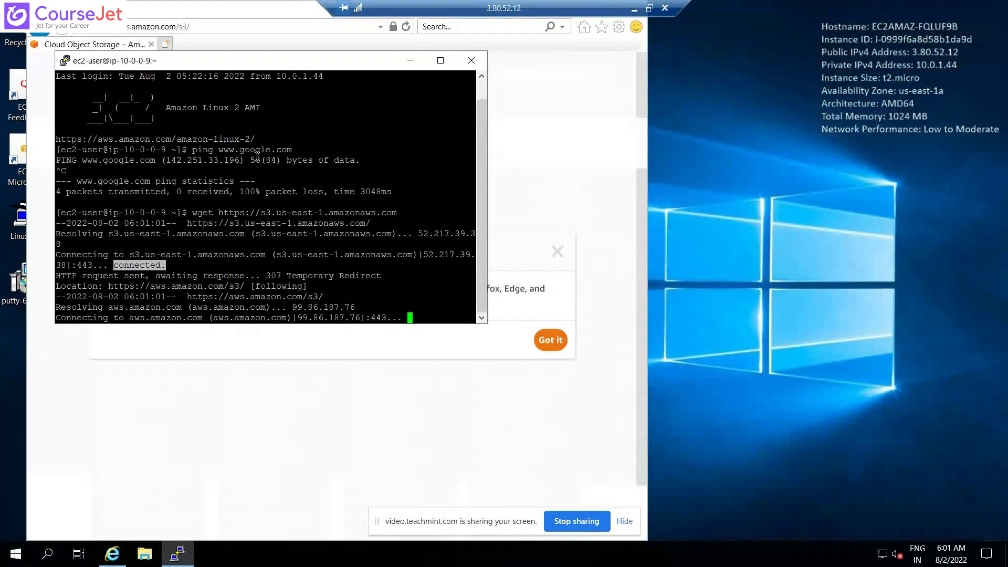
{"action": "left_click", "coordinate": [649, 8]}
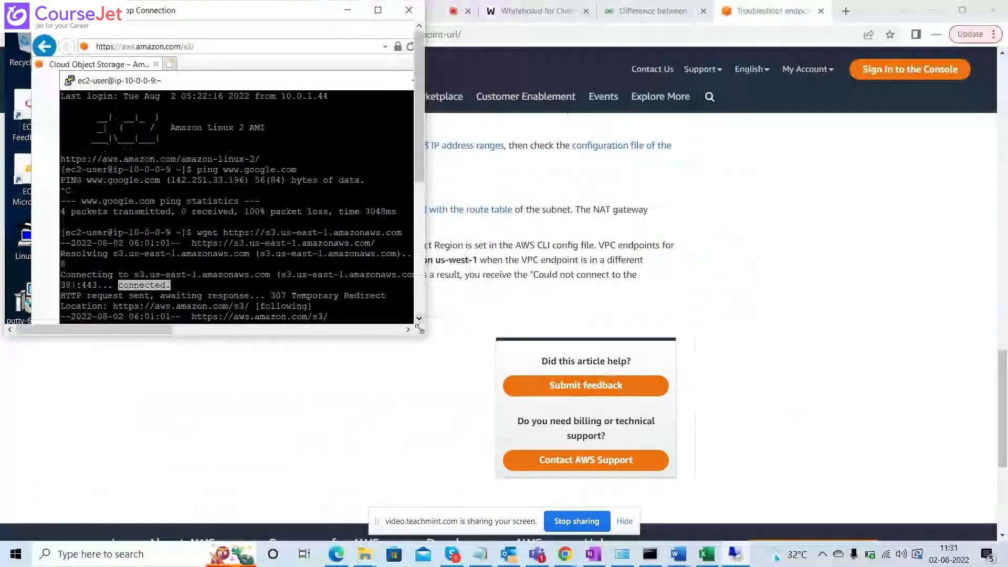
Step: Enlarge the remote desktop window and switch to the VPC Endpoints console page
{"action": "left_click_drag", "start_coordinate": [423, 334], "coordinate": [886, 539]}
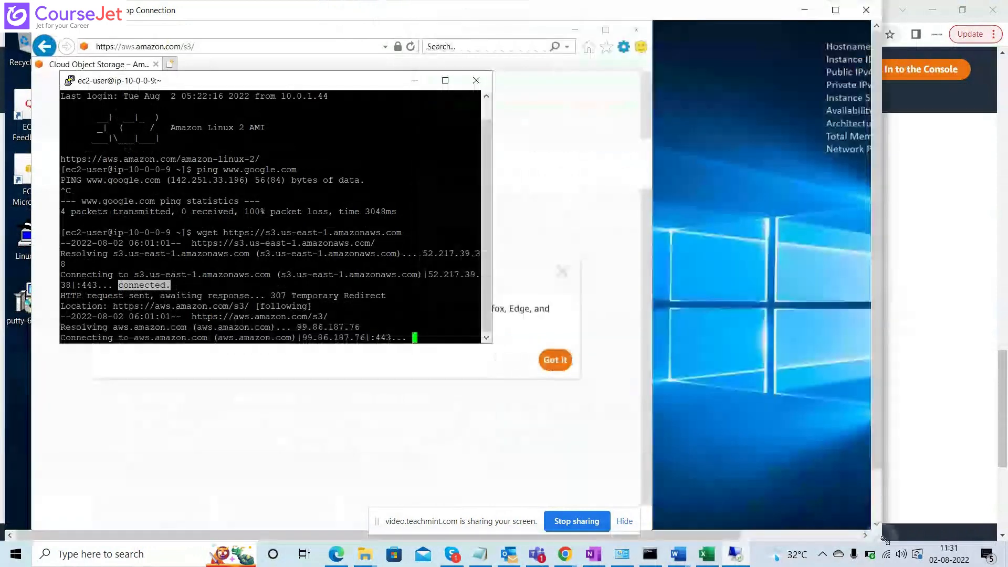
{"action": "key", "text": "alt+Tab"}
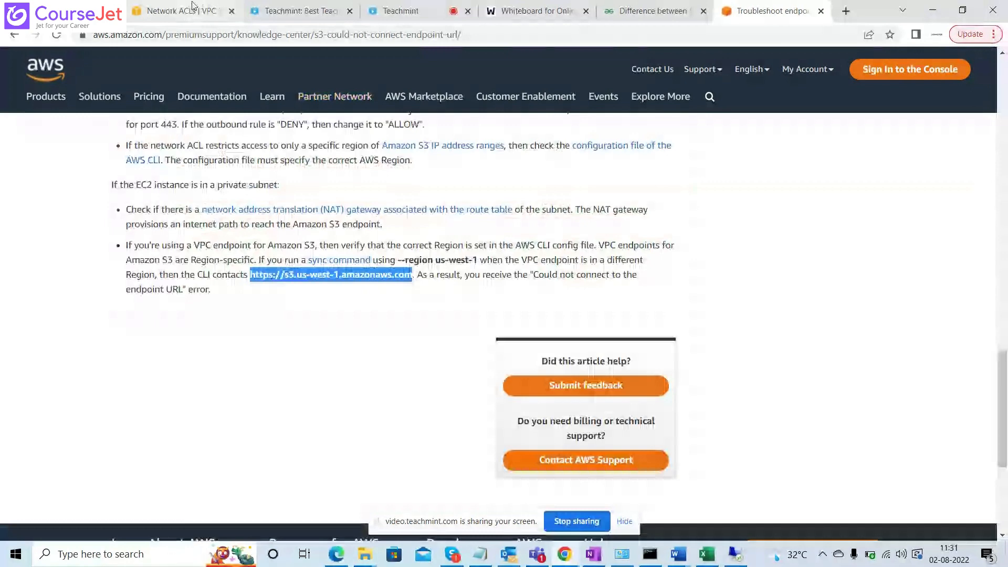
{"action": "left_click", "coordinate": [194, 6]}
{"action": "left_click", "coordinate": [87, 9]}
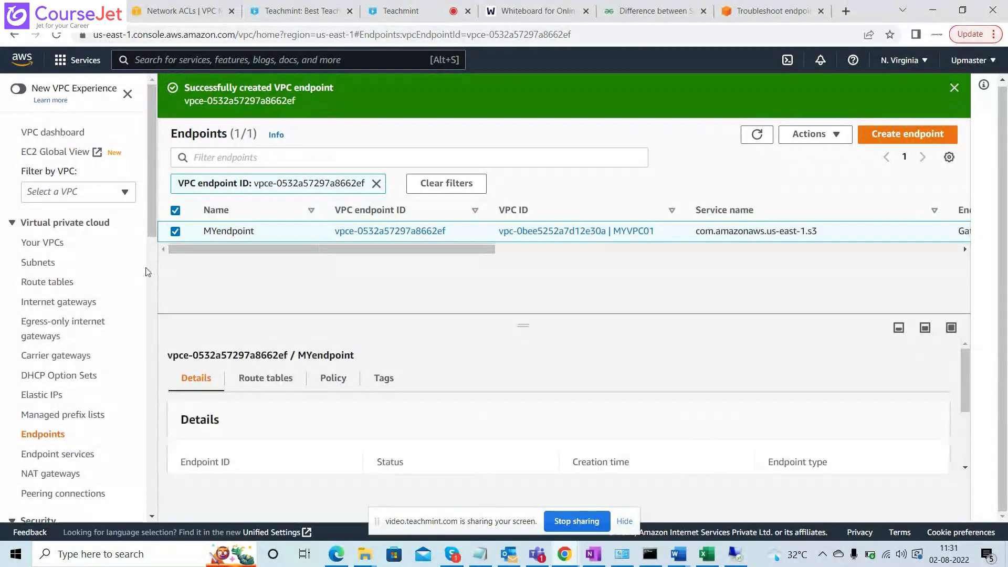
Step: Inspect the endpoint route in route table rtb-07948dd6f21441fe4, then return to the VPC dashboard
{"action": "left_click", "coordinate": [53, 282]}
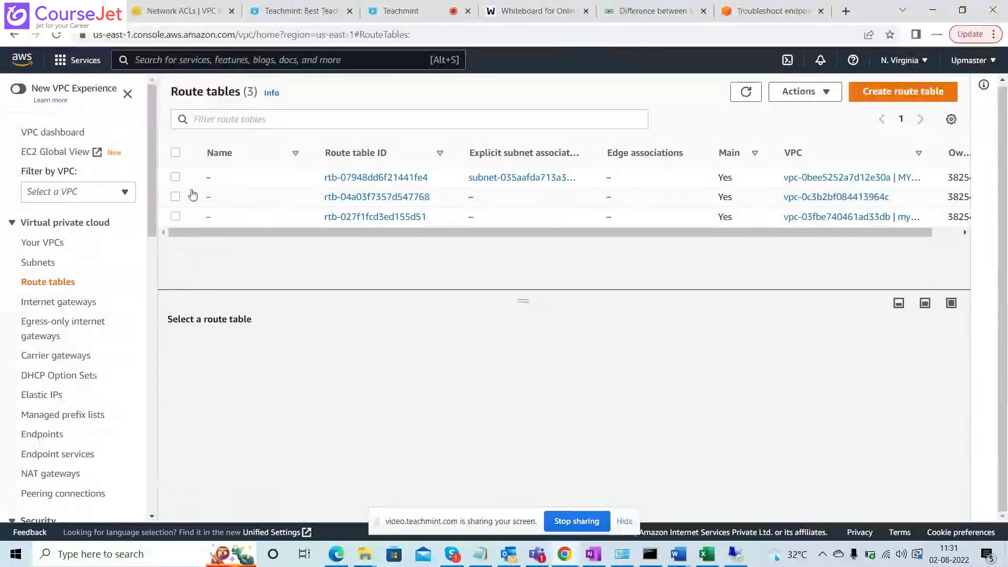
{"action": "left_click", "coordinate": [175, 177]}
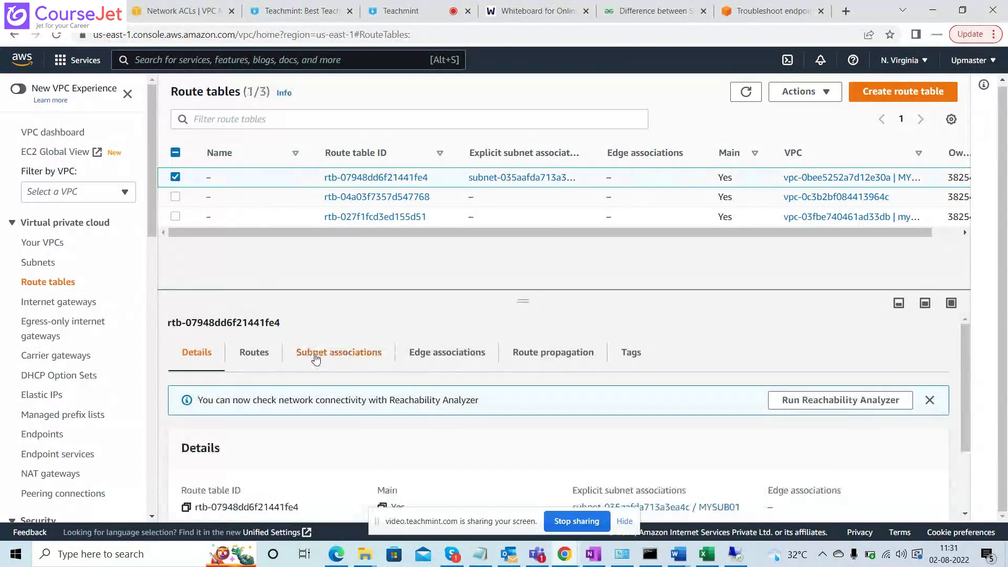
{"action": "left_click", "coordinate": [247, 358]}
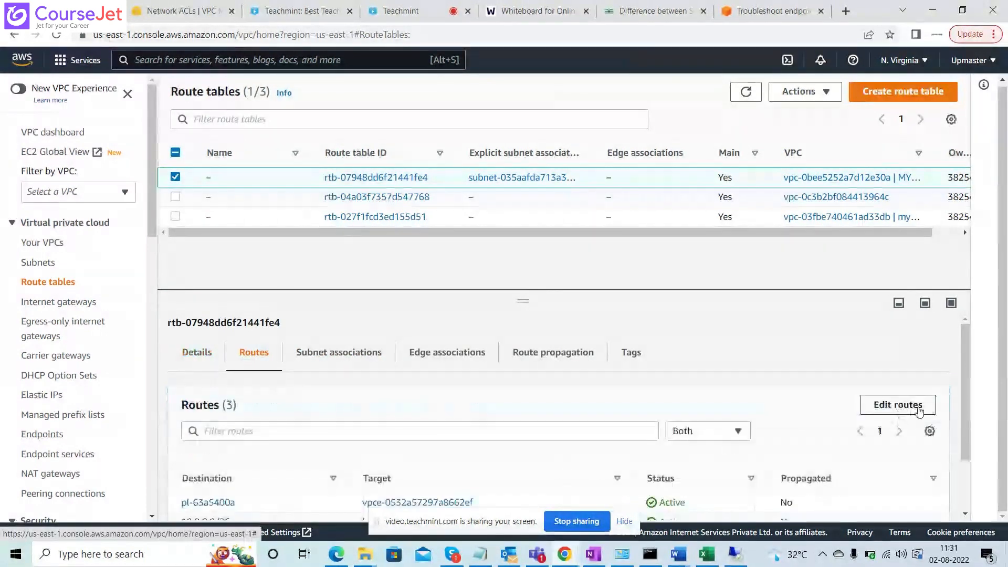
{"action": "left_click", "coordinate": [916, 407]}
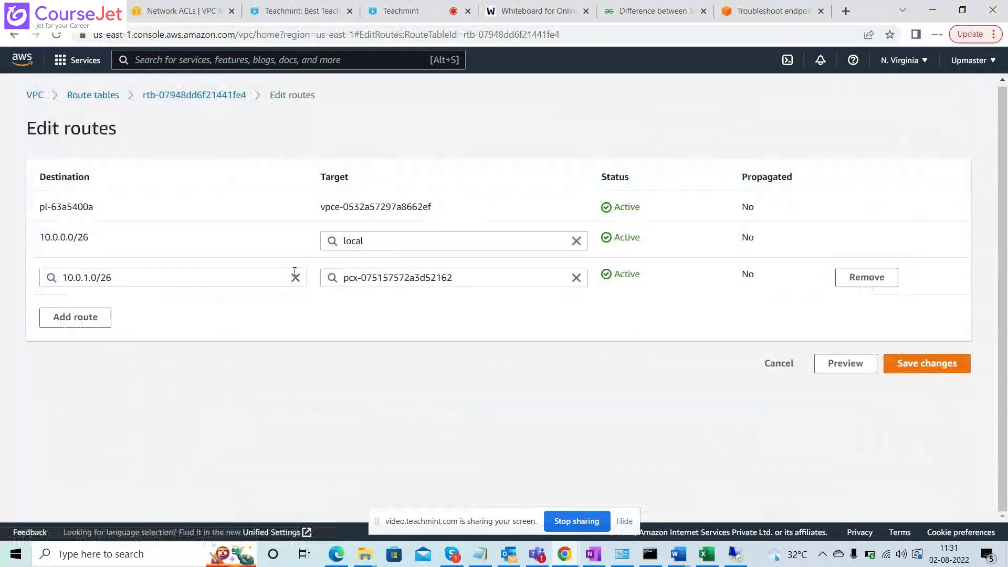
{"action": "left_click_drag", "start_coordinate": [444, 215], "coordinate": [25, 205]}
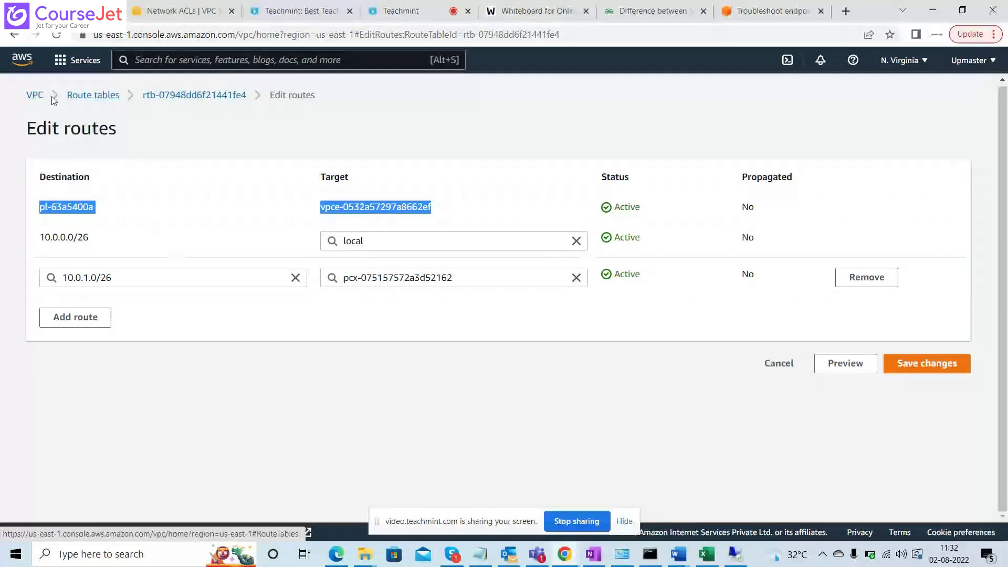
{"action": "left_click", "coordinate": [33, 95]}
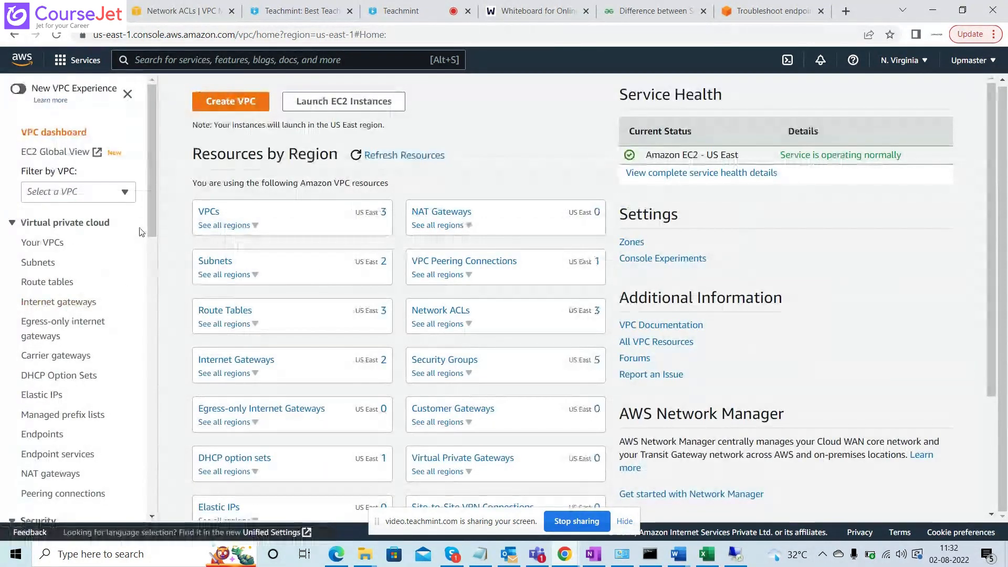
Step: Delete the VPC endpoint MYendpoint, confirming with 'delete'
{"action": "scroll", "coordinate": [142, 232], "scroll_direction": "down", "scroll_amount": 3}
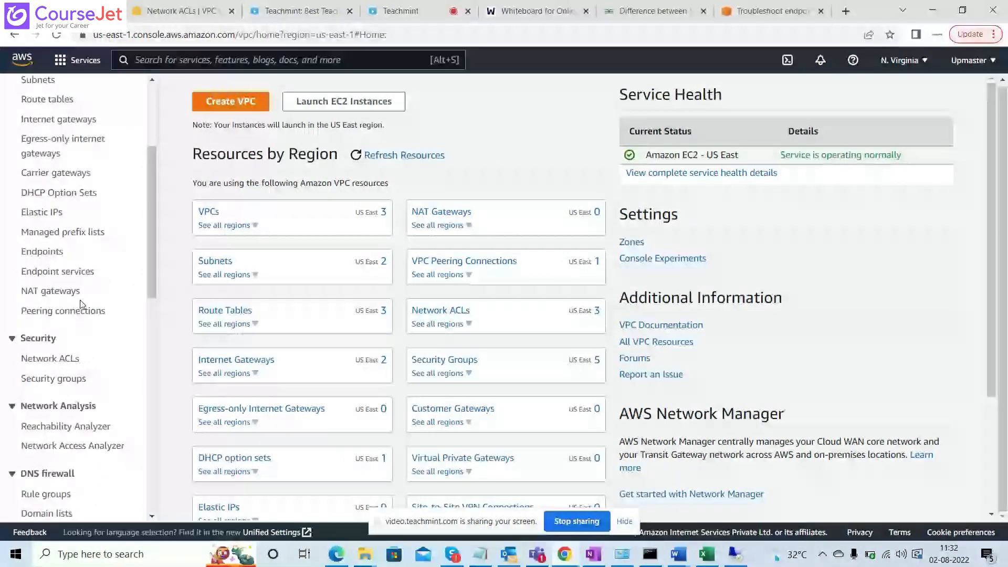
{"action": "left_click", "coordinate": [45, 252]}
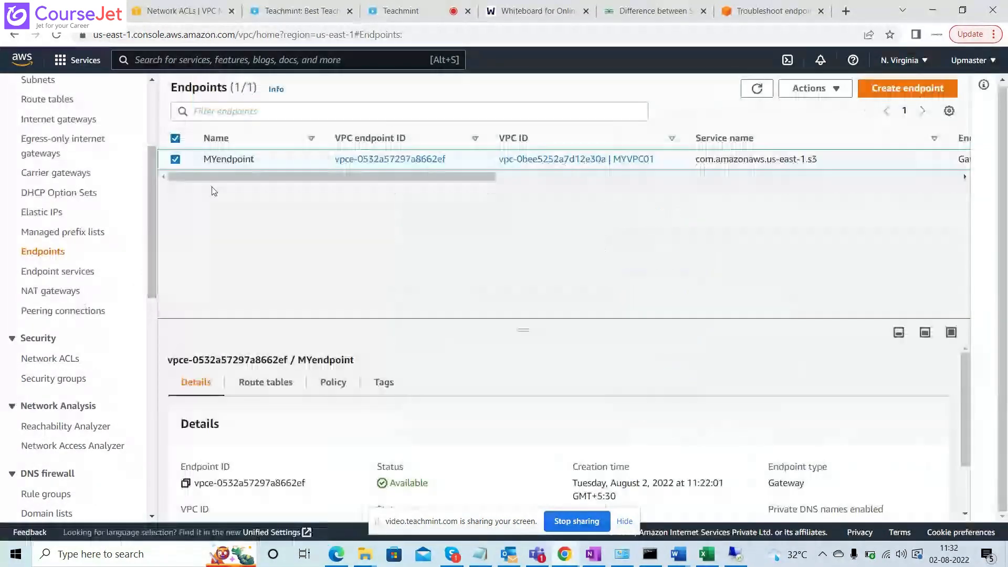
{"action": "left_click", "coordinate": [836, 89]}
{"action": "left_click", "coordinate": [821, 272]}
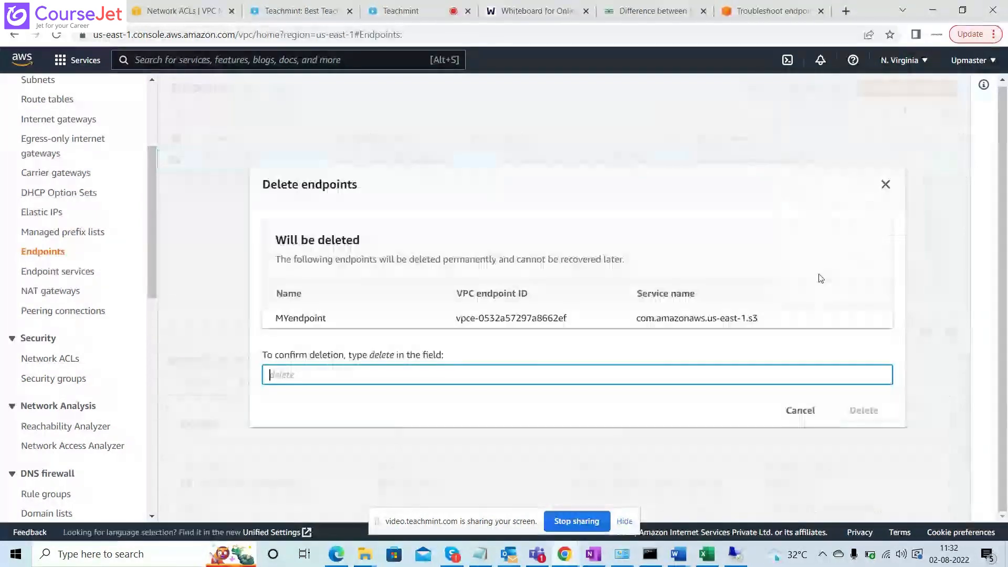
{"action": "type", "text": "de"}
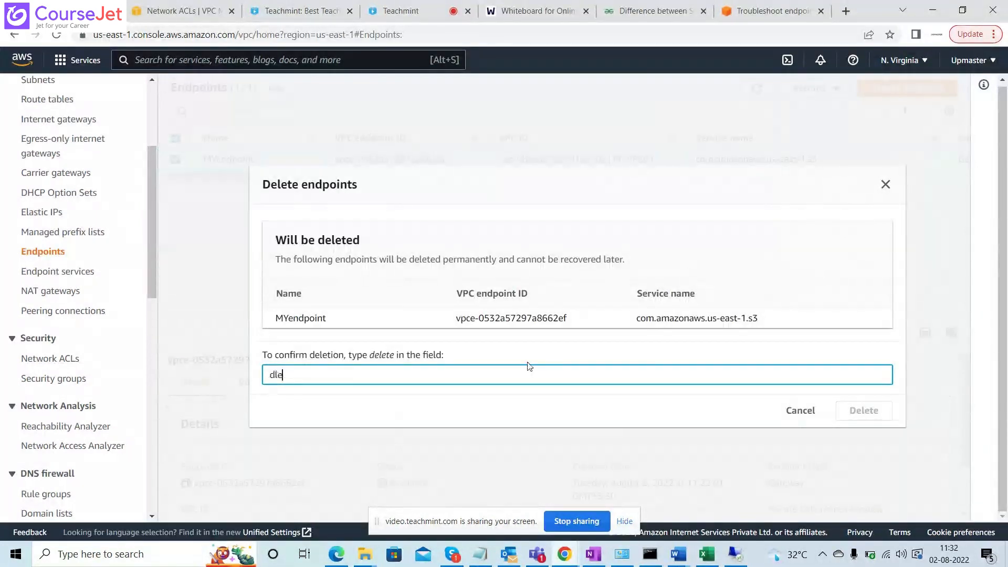
{"action": "key", "text": "BackSpace"}
{"action": "type", "text": "elete"}
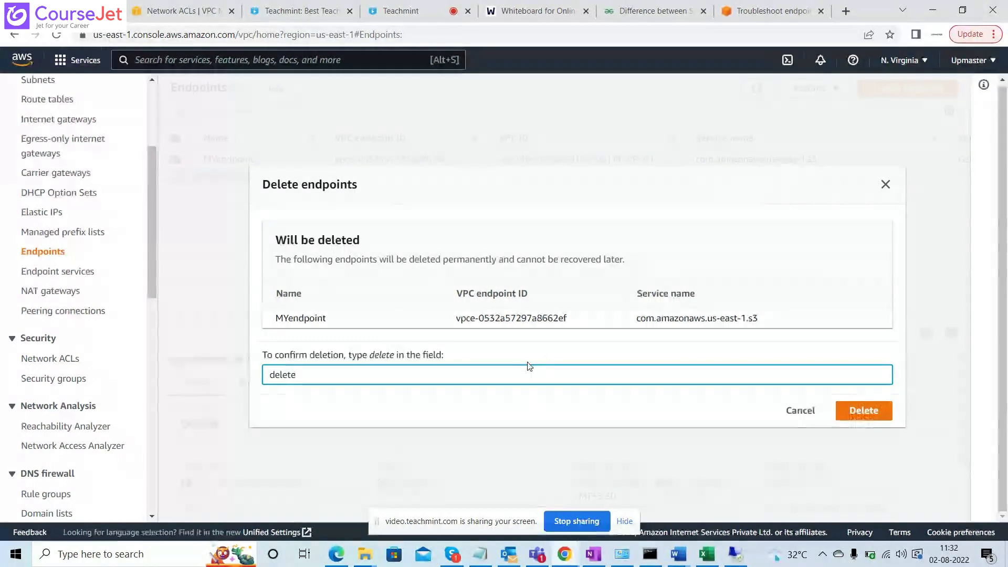
{"action": "left_click", "coordinate": [849, 411]}
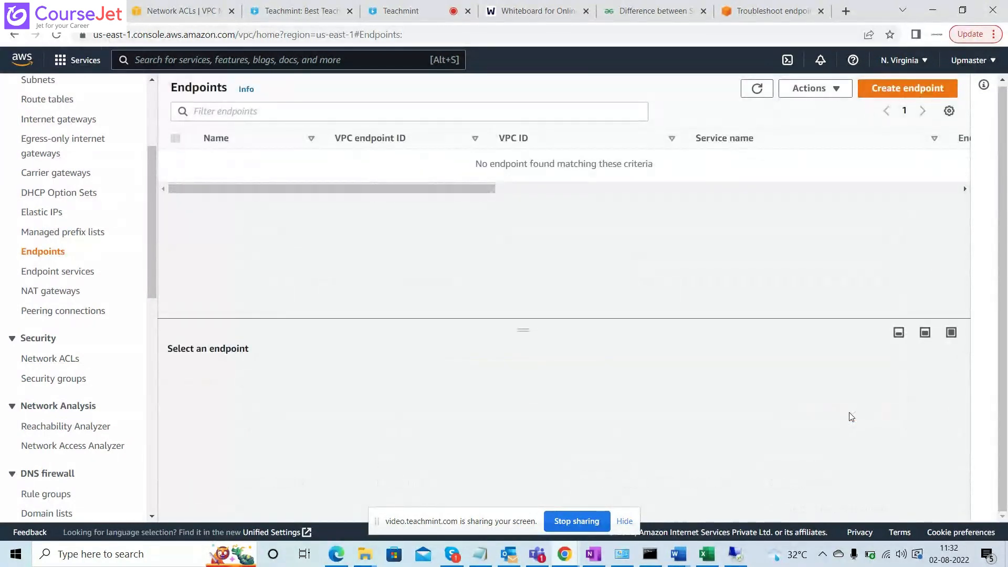
{"action": "key", "text": "alt+Tab"}
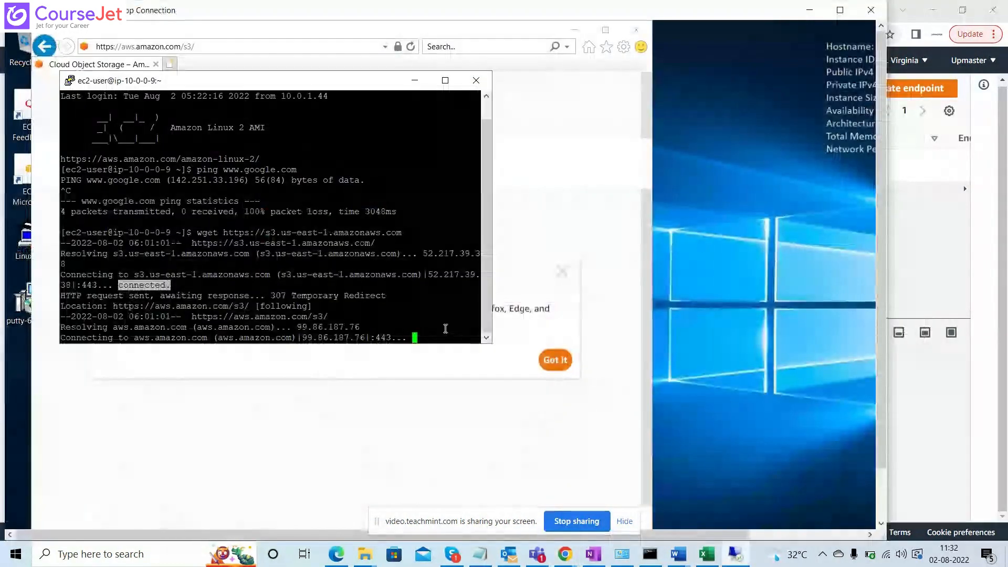
Step: Abort the stalled wget, rerun it against s3.us-east-1.amazonaws.com, and maximize the PuTTY window
{"action": "key", "text": "ctrl+c"}
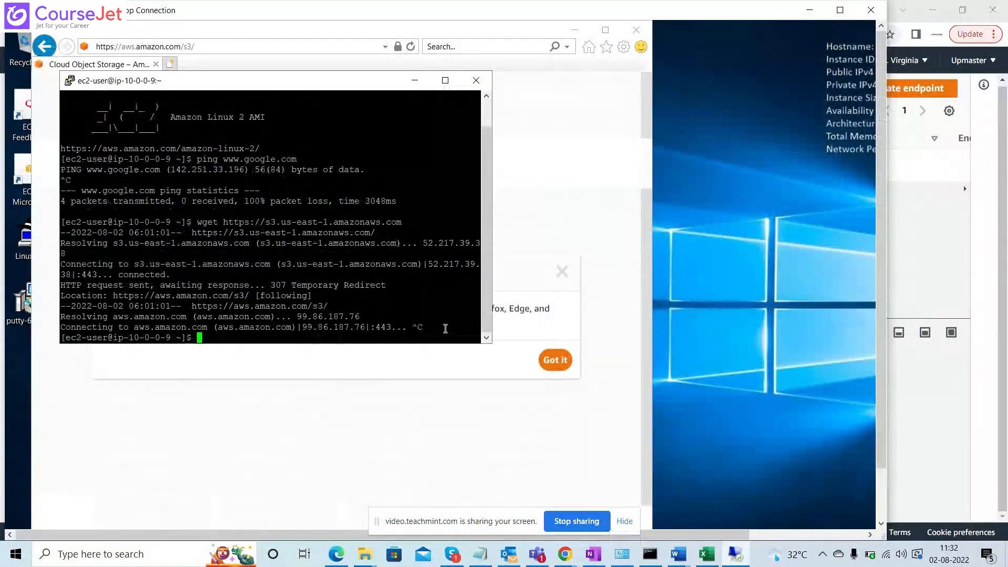
{"action": "key", "text": "Up"}
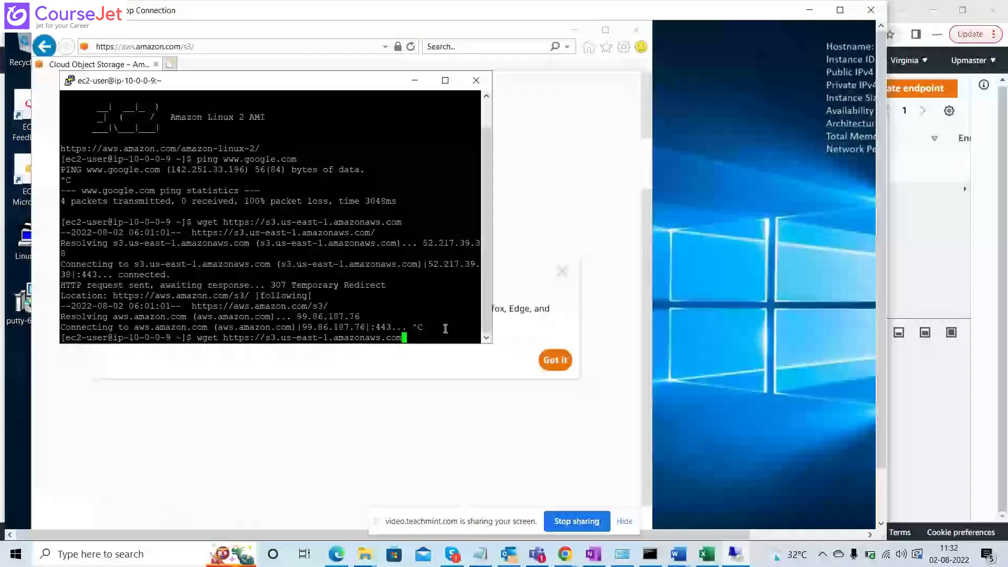
{"action": "key", "text": "Return"}
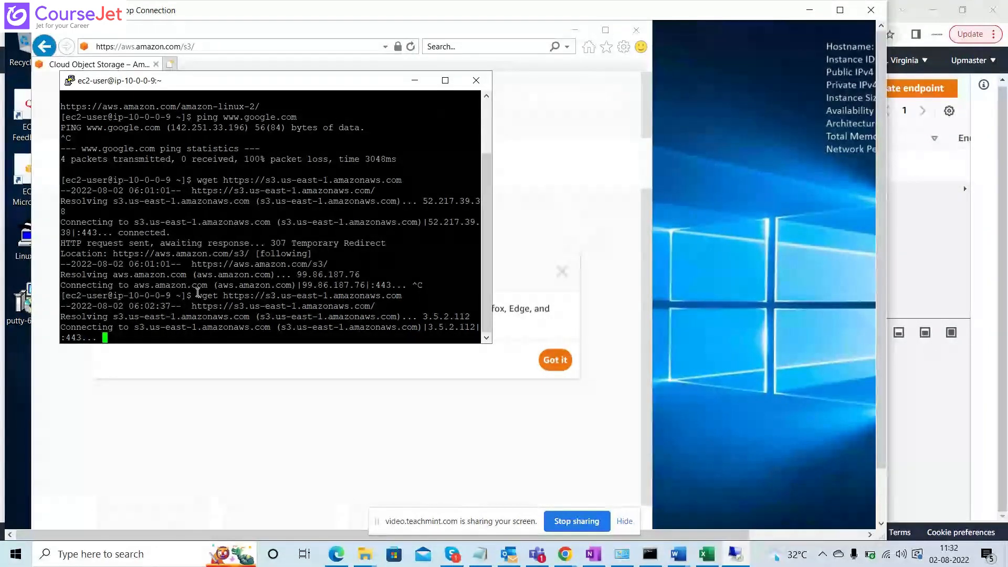
{"action": "left_click", "coordinate": [446, 82]}
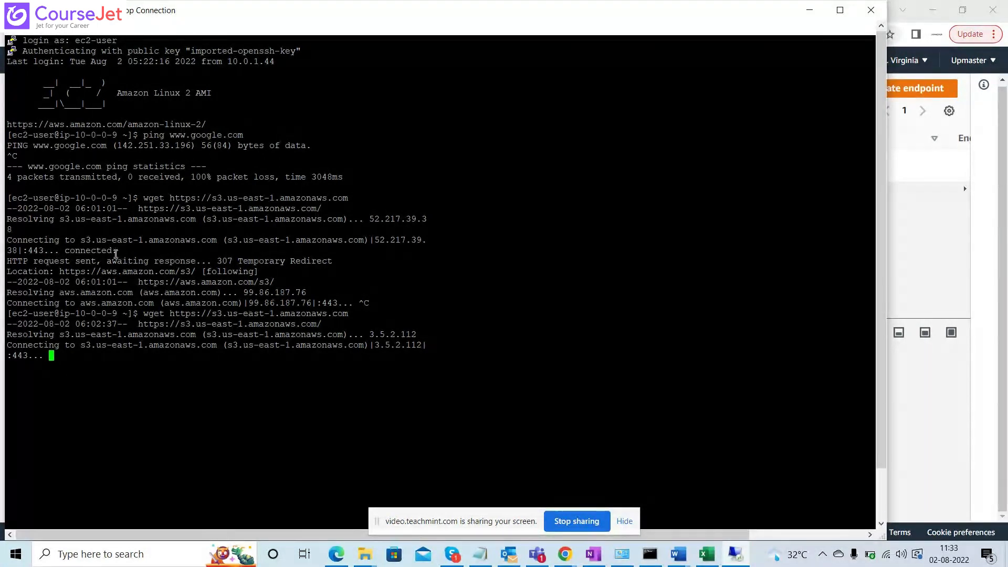
Step: Highlight the earlier 'connected' output and the retry stuck connecting to 3.5.2.112:443 to compare them
{"action": "left_click_drag", "start_coordinate": [123, 256], "coordinate": [11, 206]}
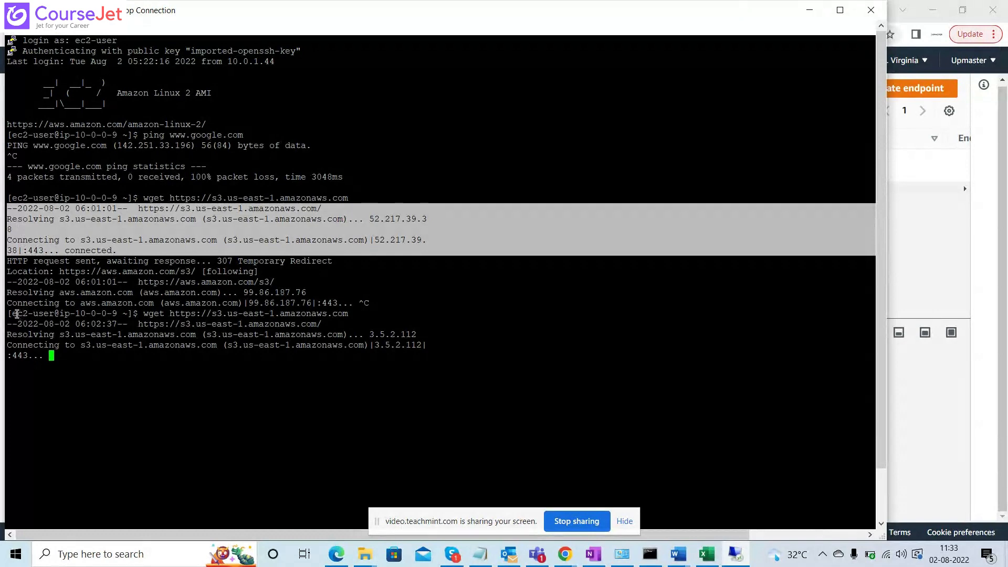
{"action": "left_click_drag", "start_coordinate": [7, 313], "coordinate": [164, 353]}
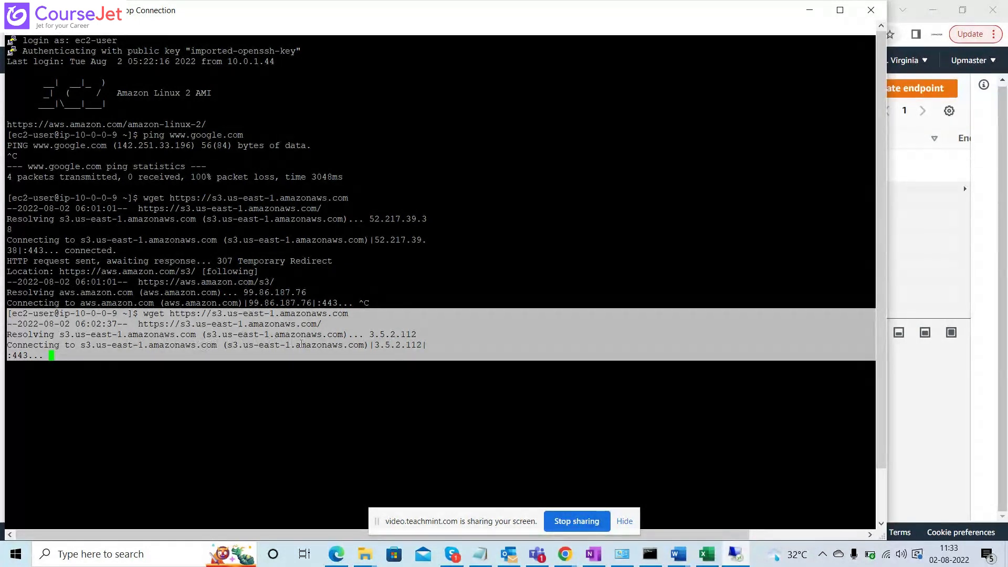
{"action": "left_click", "coordinate": [394, 351]}
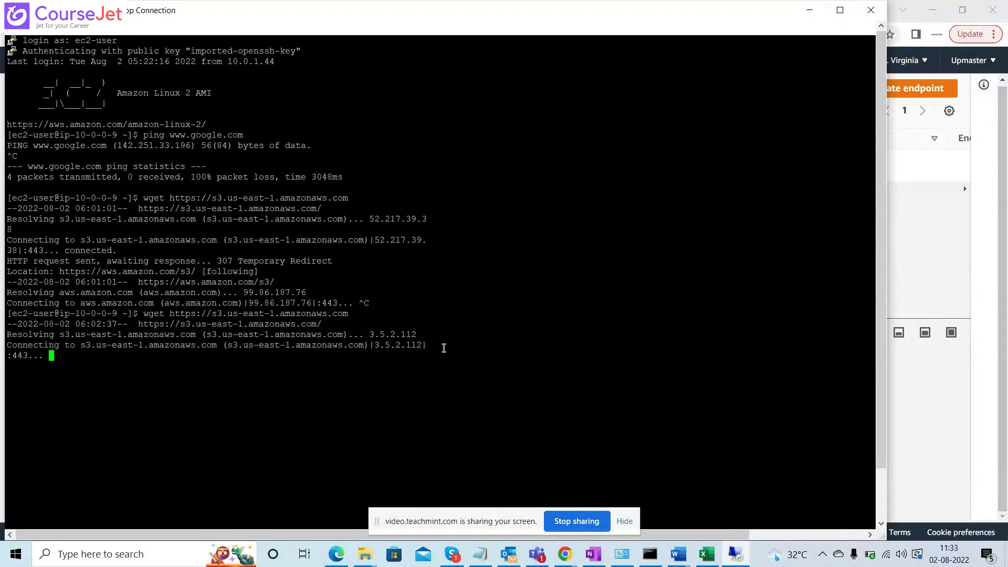
{"action": "left_click_drag", "start_coordinate": [444, 348], "coordinate": [55, 348]}
{"action": "triple_click", "coordinate": [55, 347]}
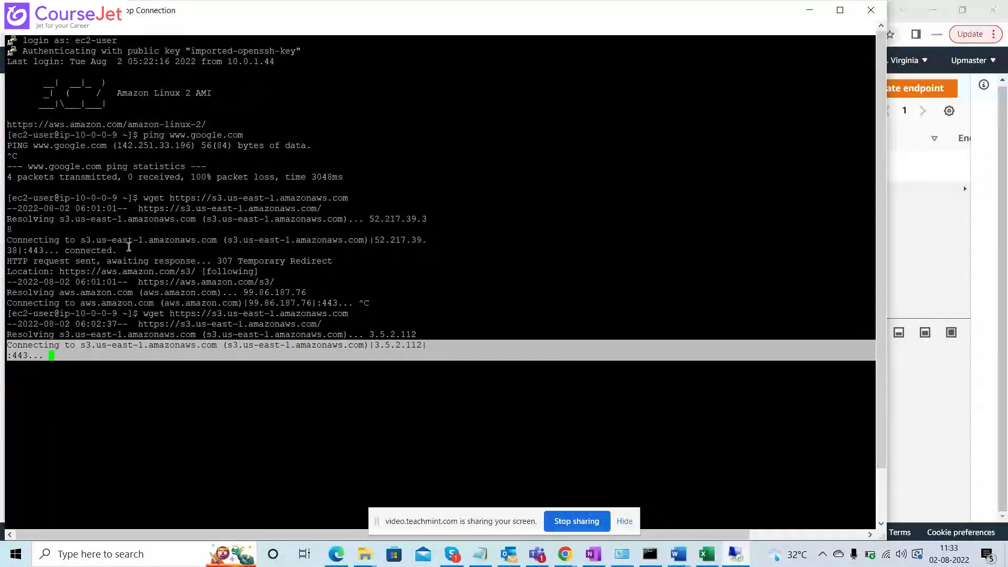
{"action": "left_click", "coordinate": [63, 242]}
{"action": "triple_click", "coordinate": [63, 243]}
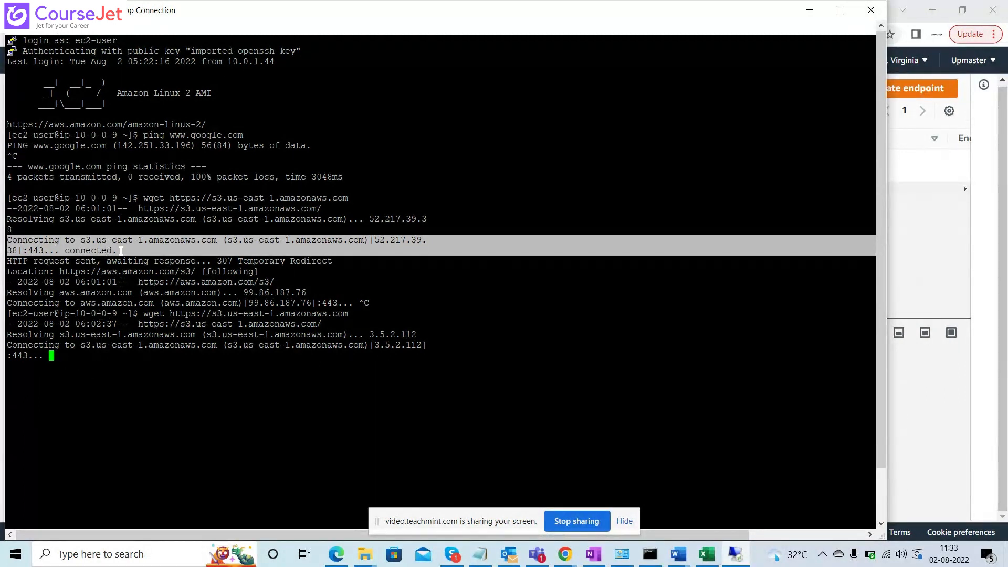
{"action": "left_click", "coordinate": [117, 250]}
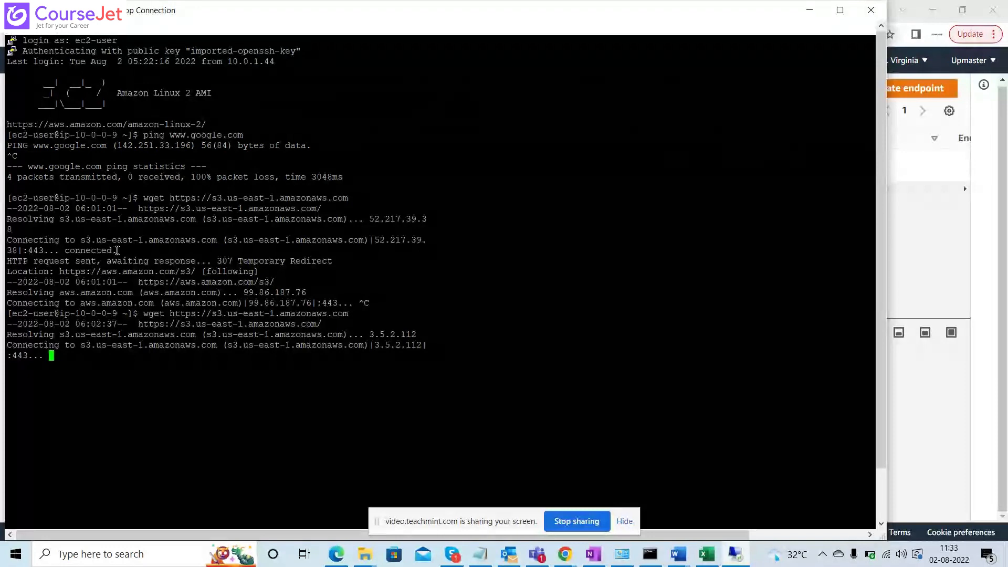
{"action": "left_click_drag", "start_coordinate": [86, 346], "coordinate": [15, 336]}
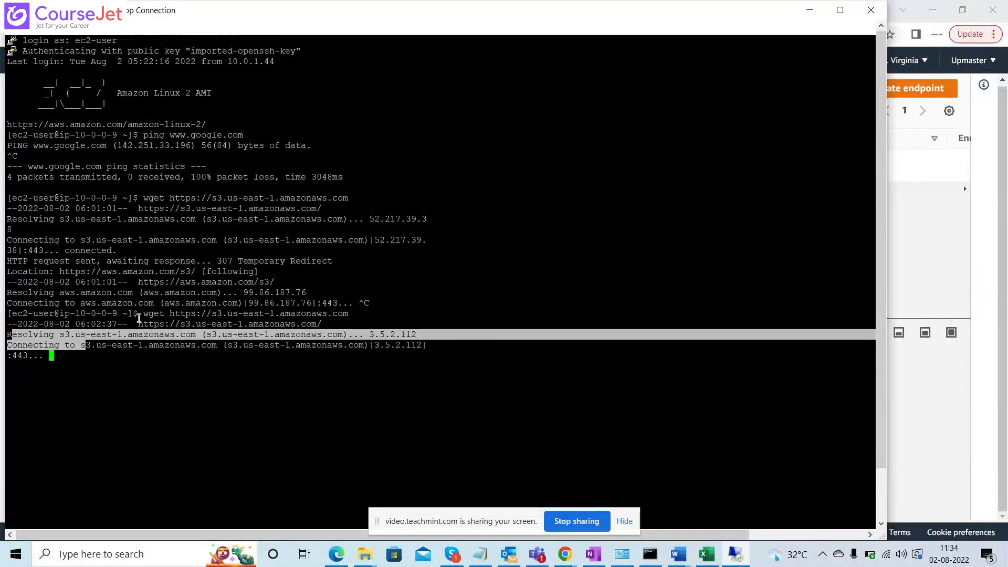
{"action": "key", "text": "alt+Tab"}
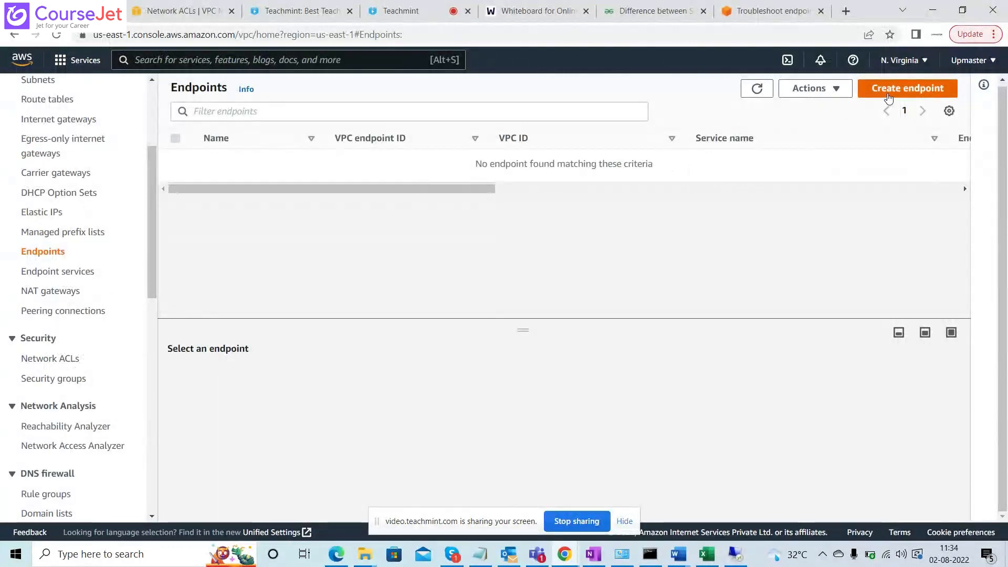
Step: Start a new VPC endpoint with the Name tag 'myendpoint'
{"action": "left_click", "coordinate": [888, 98]}
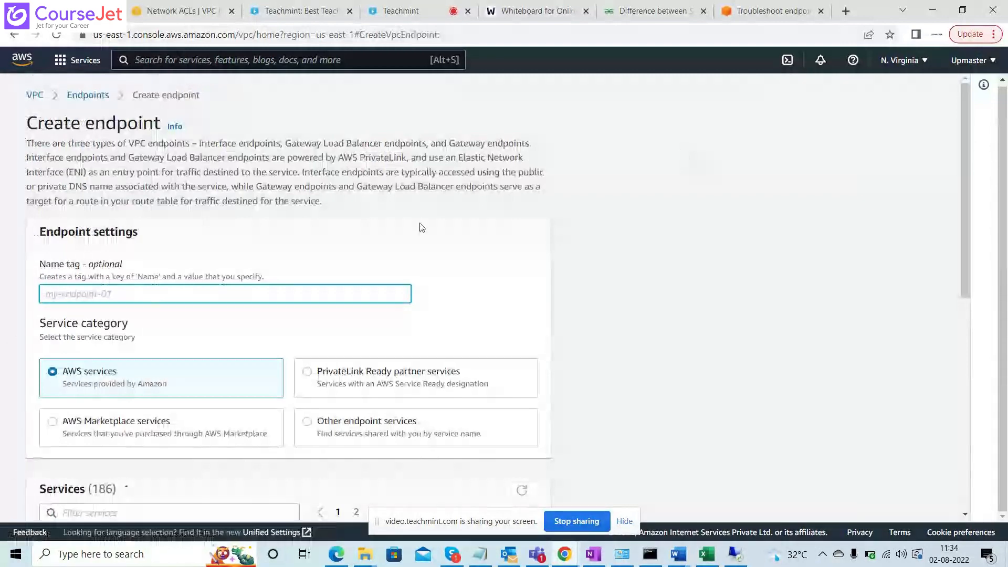
{"action": "type", "text": "myen"}
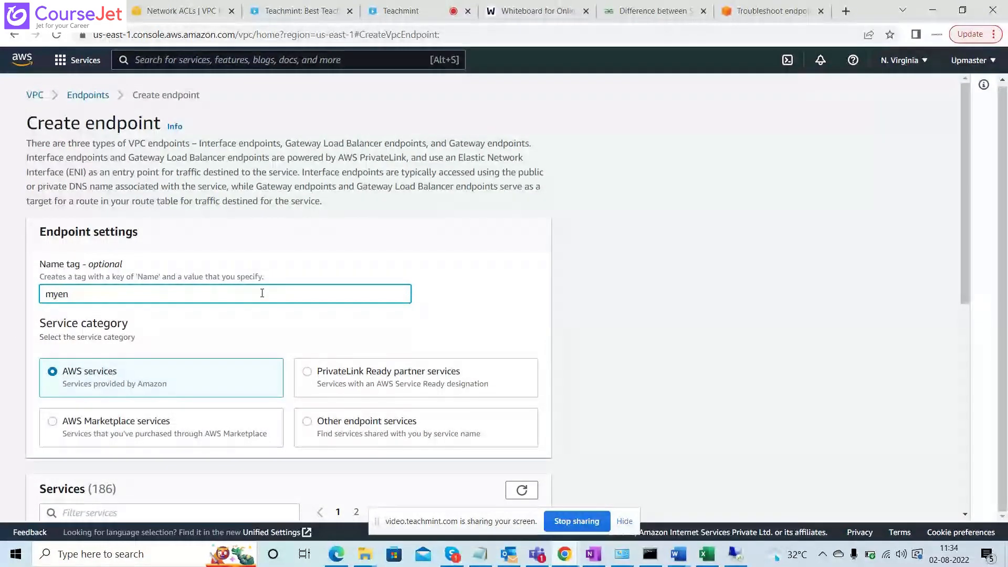
{"action": "type", "text": "dpoint"}
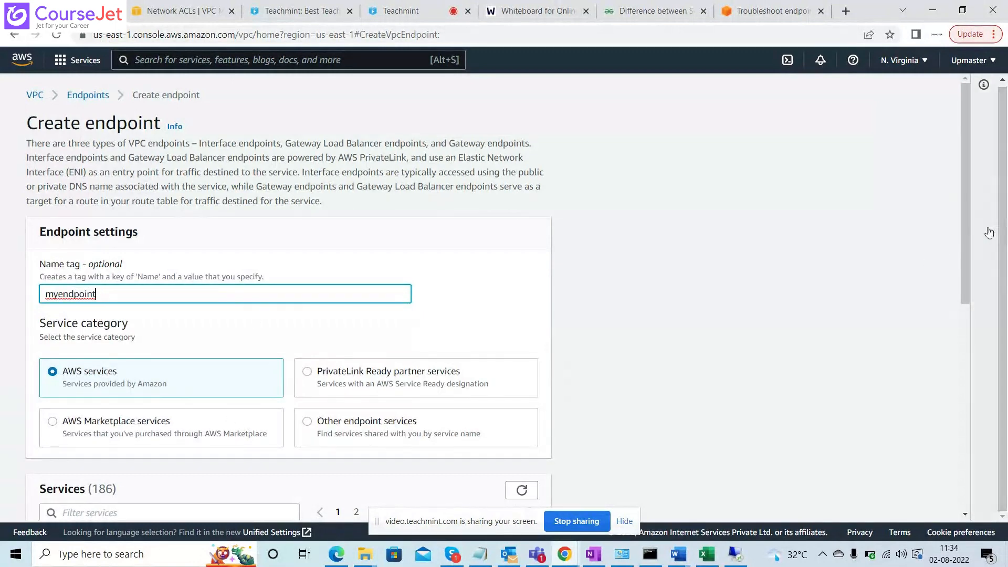
{"action": "scroll", "coordinate": [963, 343], "scroll_direction": "down", "scroll_amount": 3}
{"action": "scroll", "coordinate": [962, 343], "scroll_direction": "down", "scroll_amount": 3}
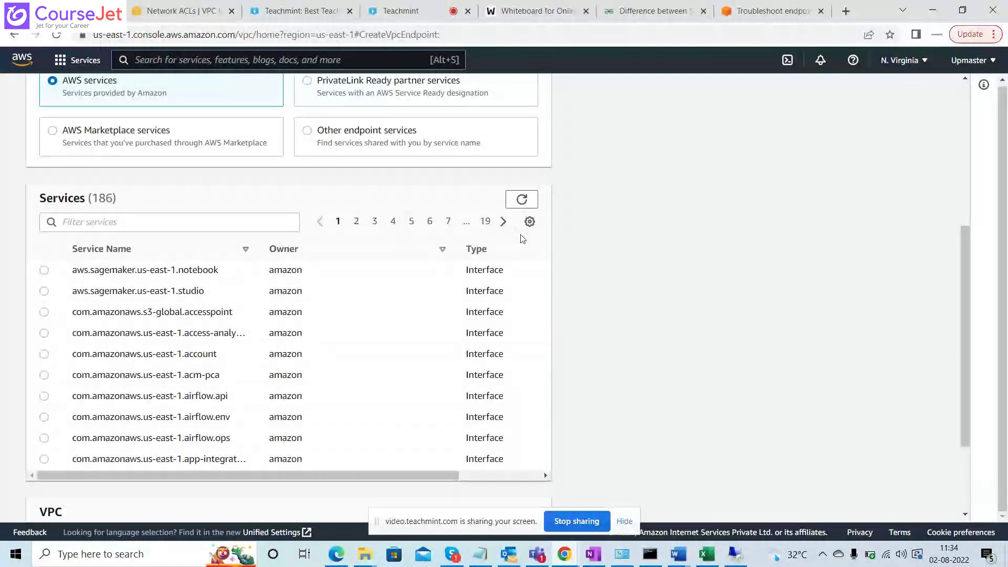
Step: Filter the services list by Service Name and browse it, then view the VPC whiteboard diagram
{"action": "left_click", "coordinate": [133, 223]}
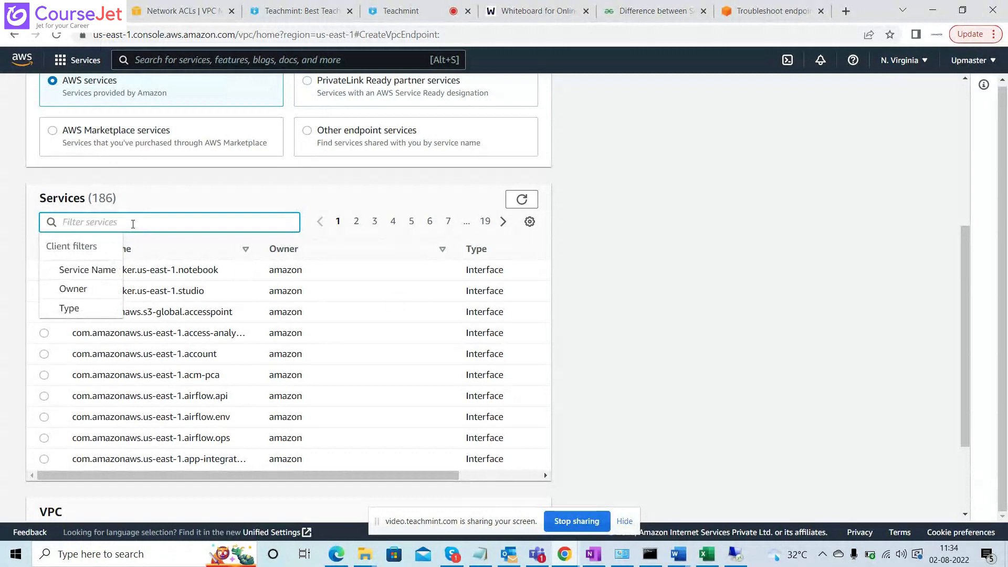
{"action": "left_click", "coordinate": [92, 269]}
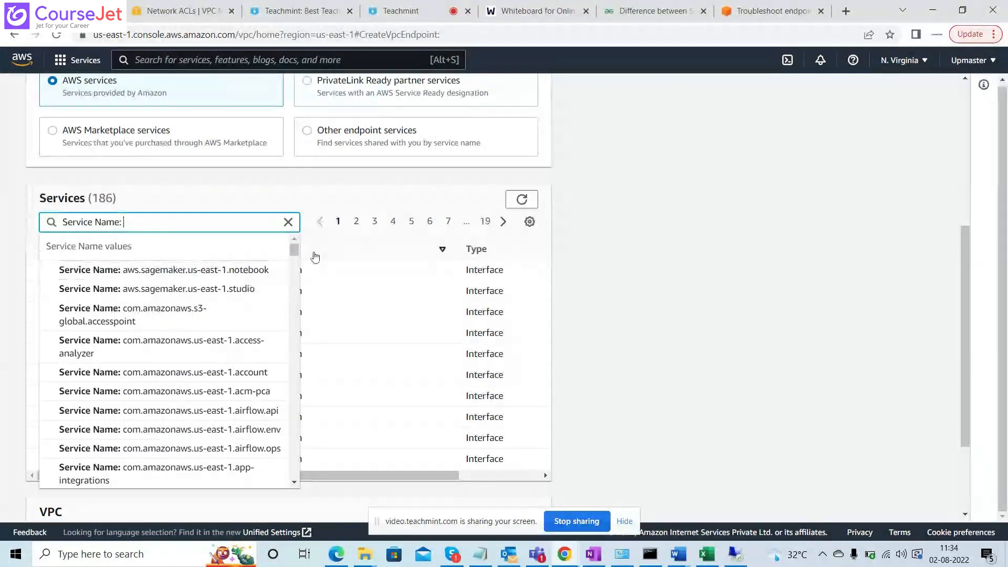
{"action": "left_click_drag", "start_coordinate": [294, 257], "coordinate": [302, 333]}
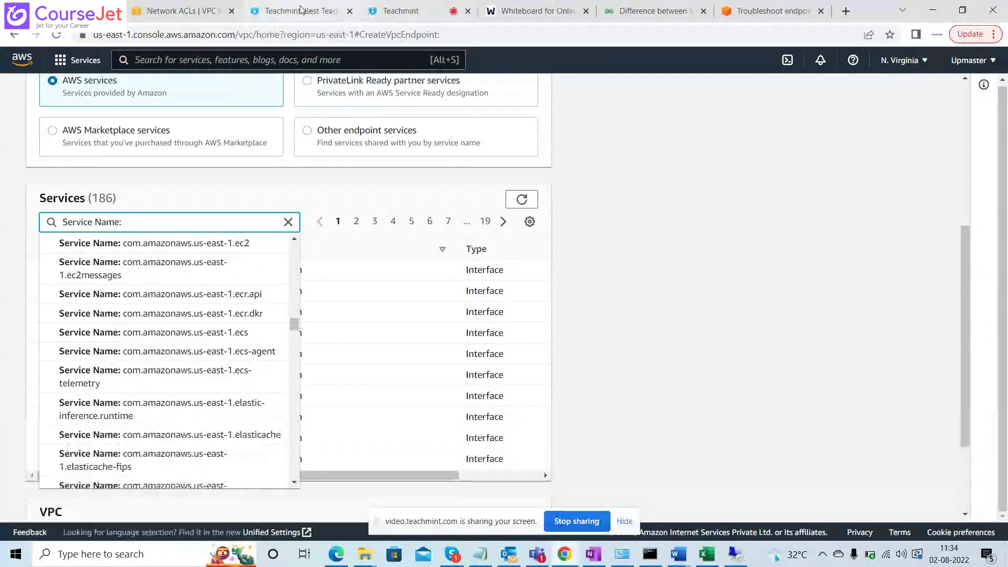
{"action": "left_click", "coordinate": [530, 10]}
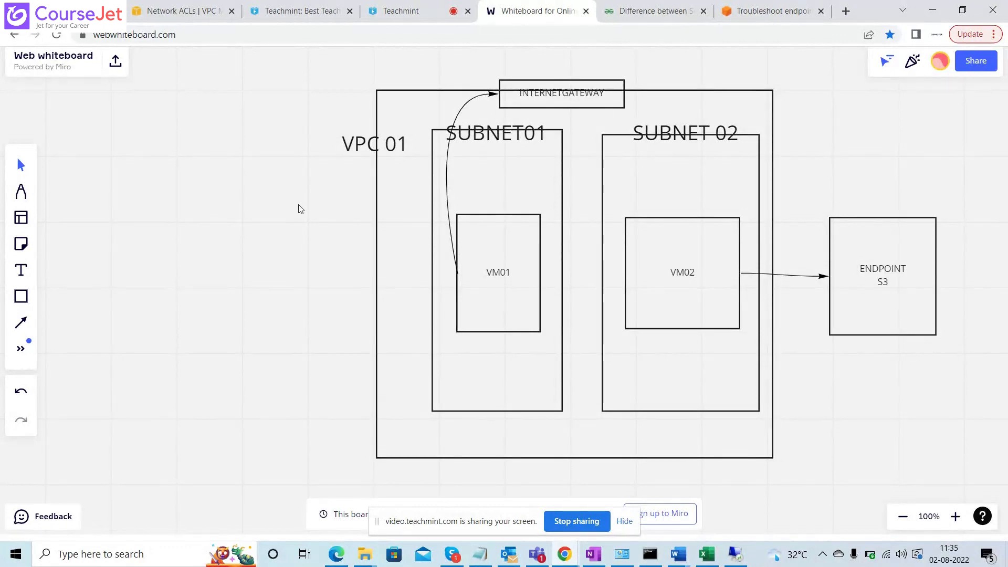
Step: Select the VPC 01 and SUBNET01 shapes, abort the hung S3 wget, and return to Create endpoint
{"action": "left_click_drag", "start_coordinate": [285, 70], "coordinate": [986, 479]}
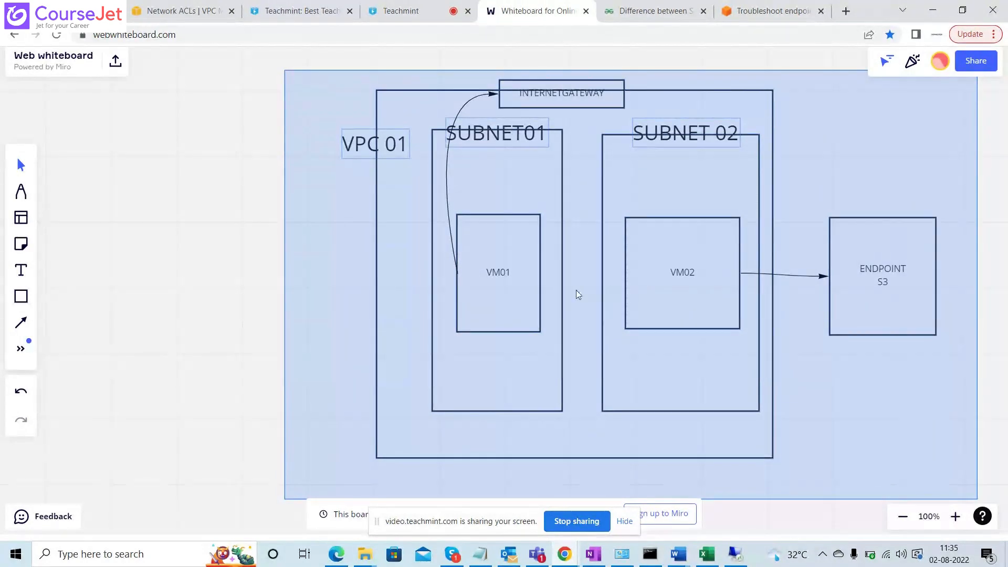
{"action": "key", "text": "alt+Tab"}
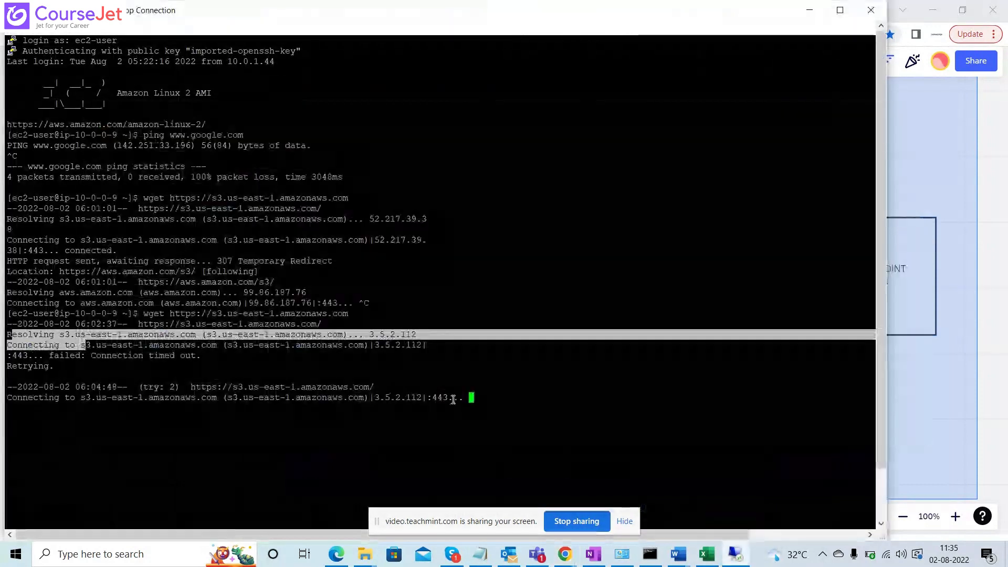
{"action": "key", "text": "ctrl+c"}
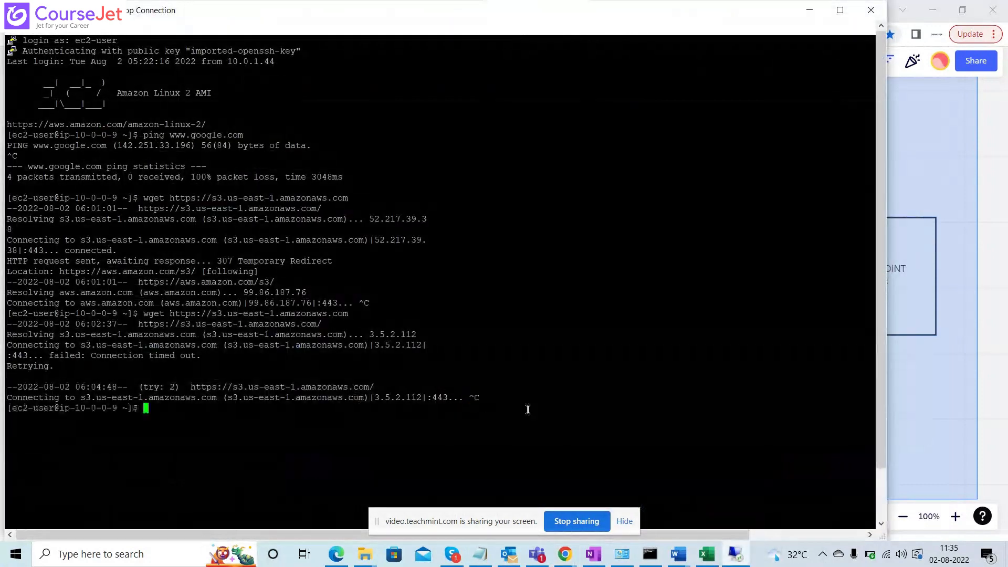
{"action": "key", "text": "alt+Tab"}
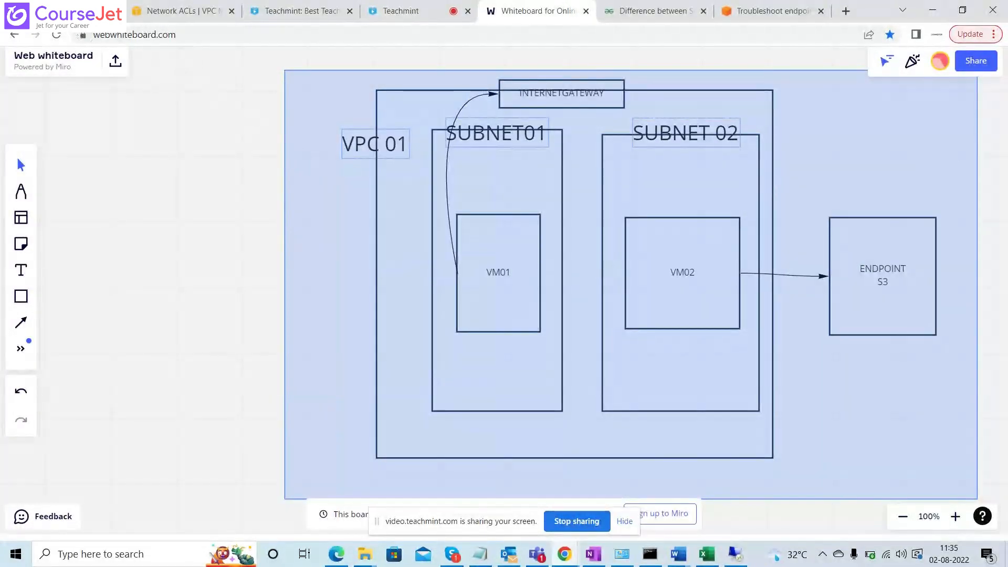
{"action": "key", "text": "alt+Tab"}
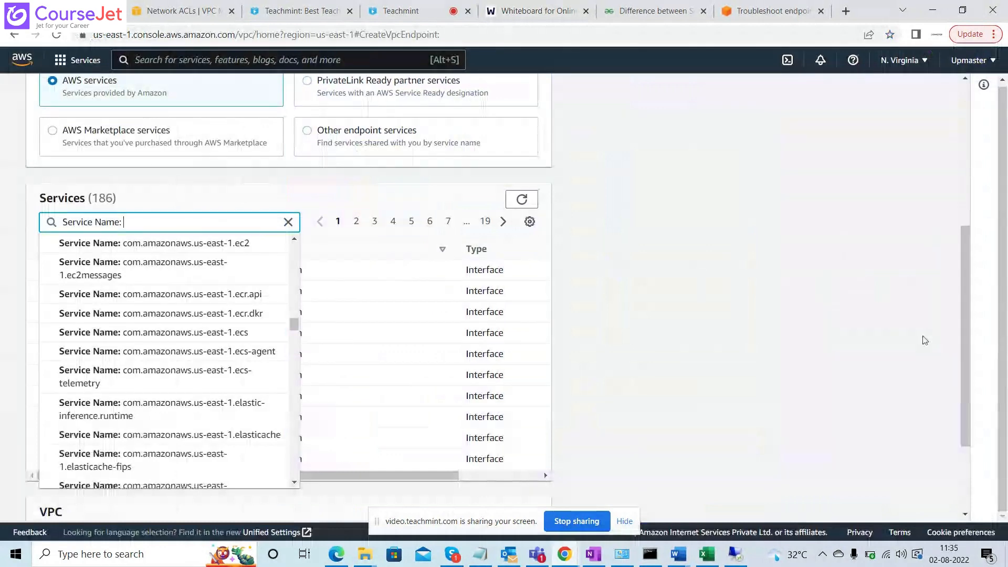
Step: Dismiss the service suggestions and go to the VPC dashboard, scrolling down to the VPN section
{"action": "left_click", "coordinate": [965, 319]}
{"action": "scroll", "coordinate": [978, 153], "scroll_direction": "up", "scroll_amount": 1}
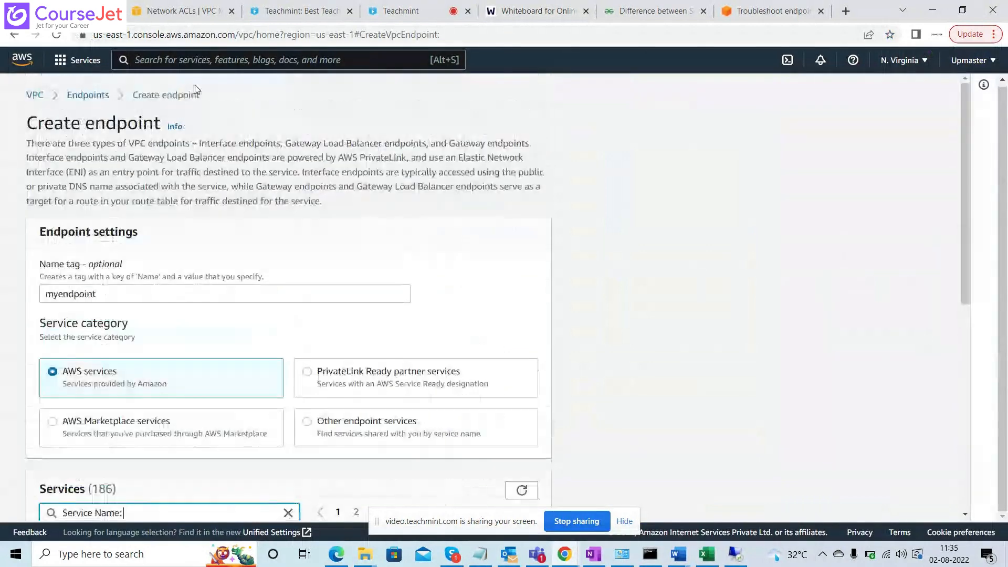
{"action": "left_click", "coordinate": [34, 95]}
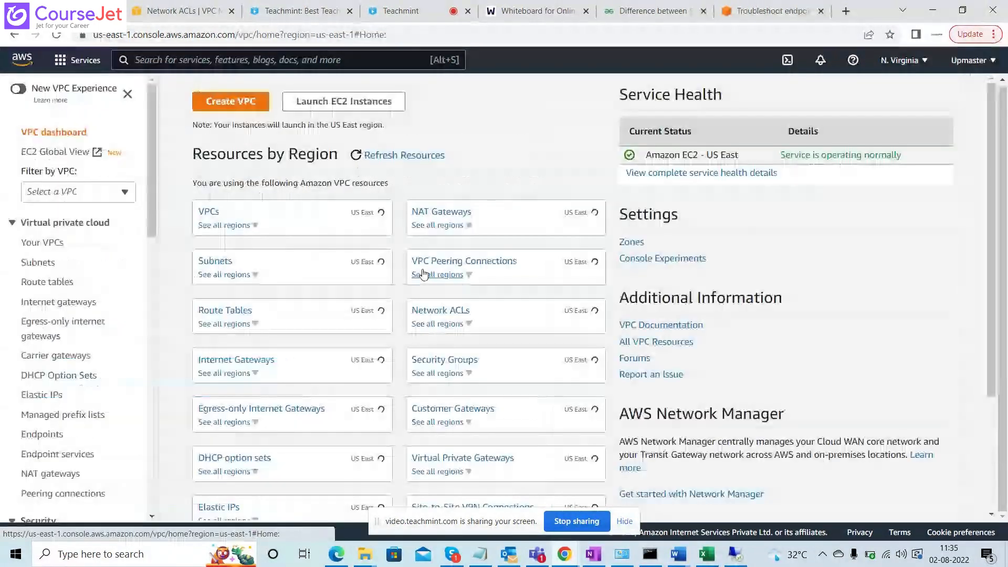
{"action": "scroll", "coordinate": [155, 263], "scroll_direction": "down", "scroll_amount": 1}
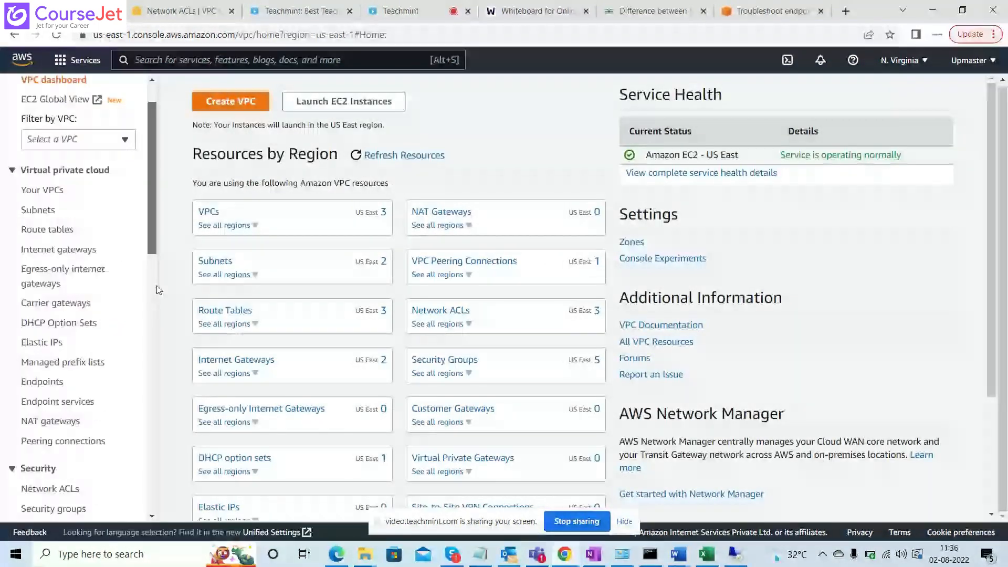
{"action": "scroll", "coordinate": [153, 400], "scroll_direction": "down", "scroll_amount": 9}
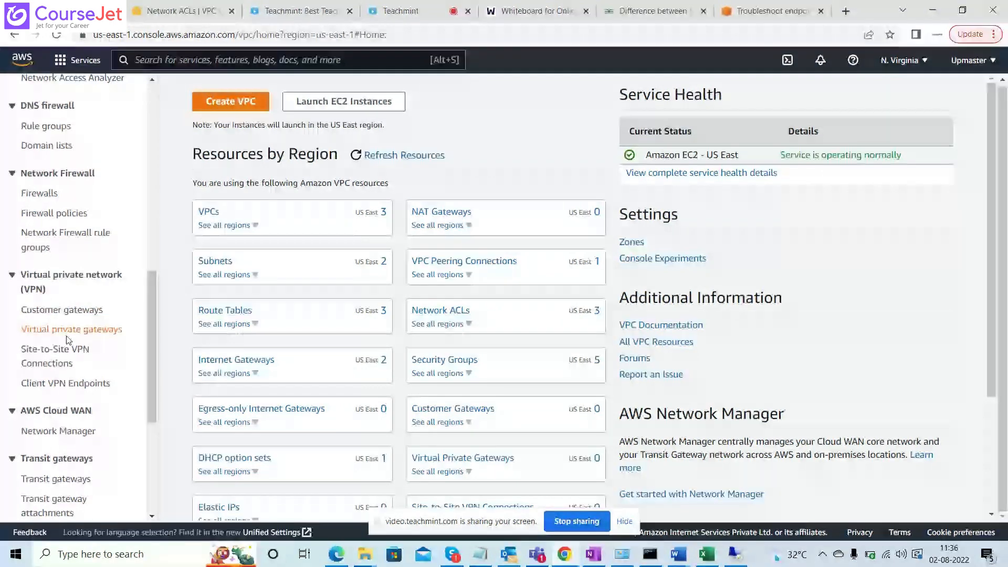
Step: Draft a virtual private gateway with Name tag 'vp', then abandon it for the empty gateways list
{"action": "left_click", "coordinate": [83, 331]}
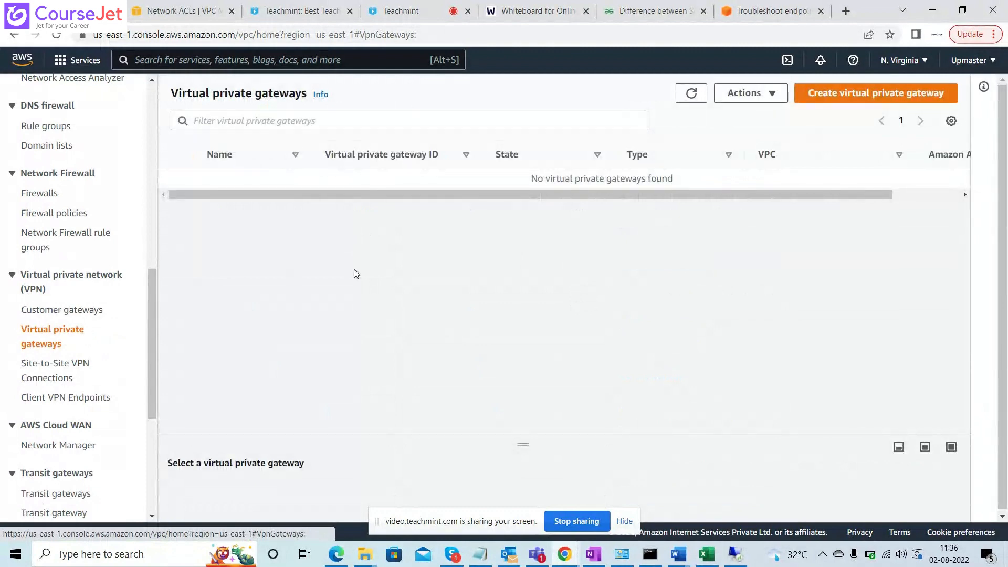
{"action": "left_click", "coordinate": [851, 94]}
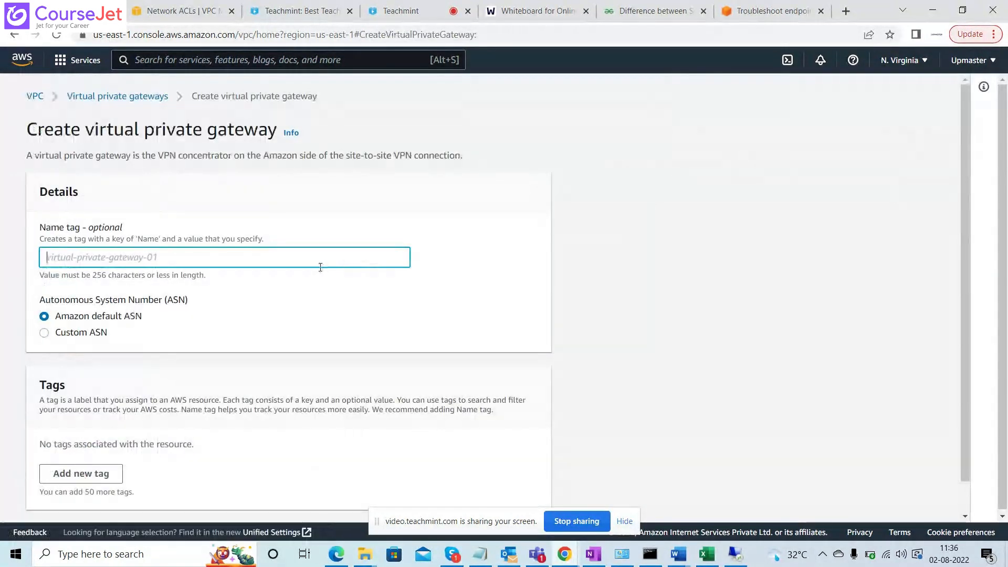
{"action": "left_click", "coordinate": [285, 260]}
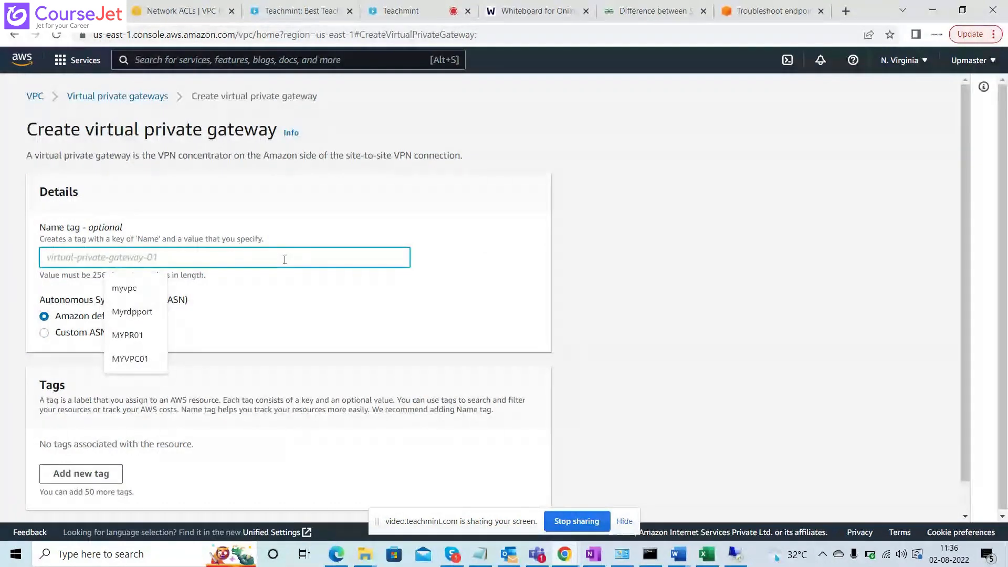
{"action": "type", "text": "vpg"}
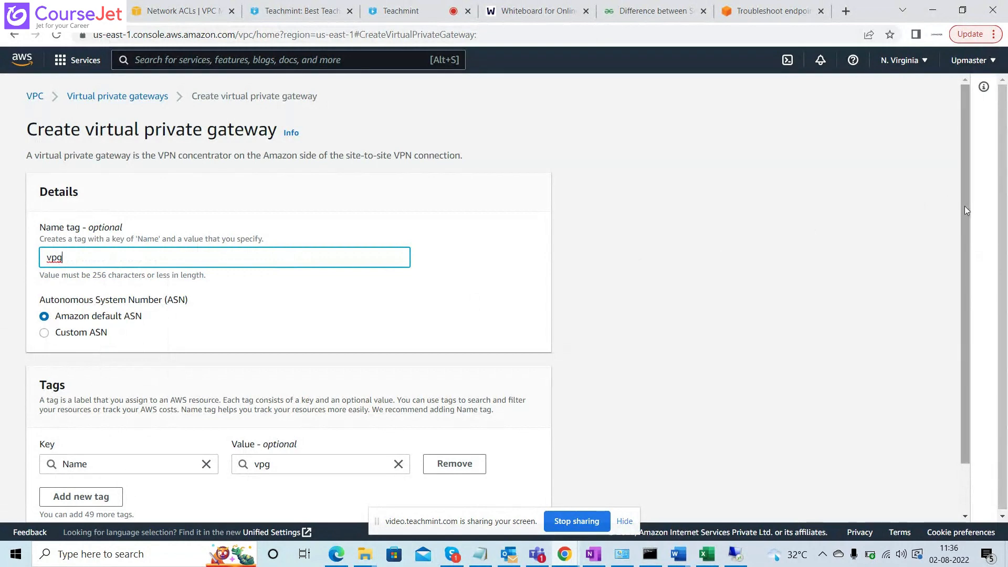
{"action": "left_click_drag", "start_coordinate": [965, 206], "coordinate": [966, 336]}
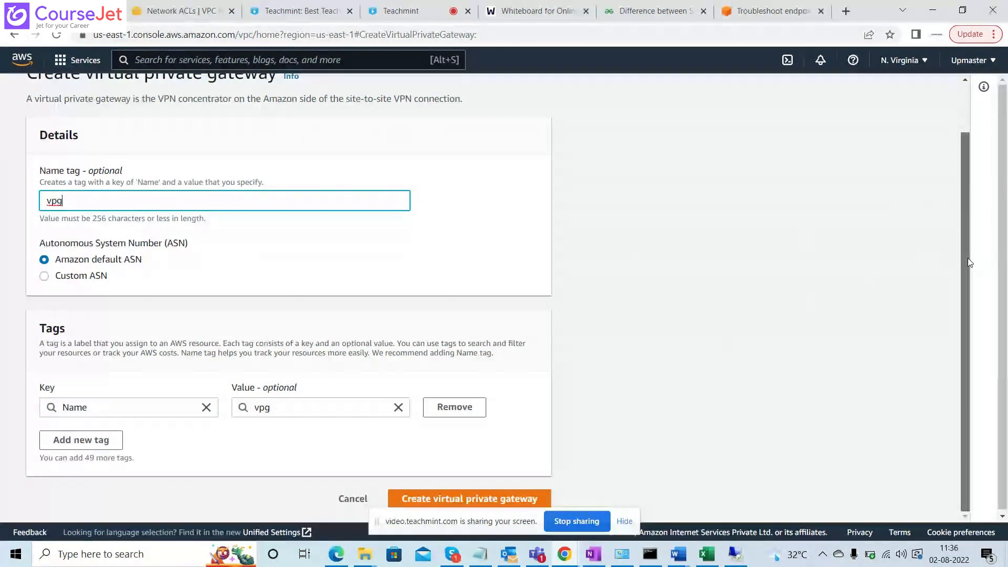
{"action": "scroll", "coordinate": [969, 256], "scroll_direction": "up", "scroll_amount": 1}
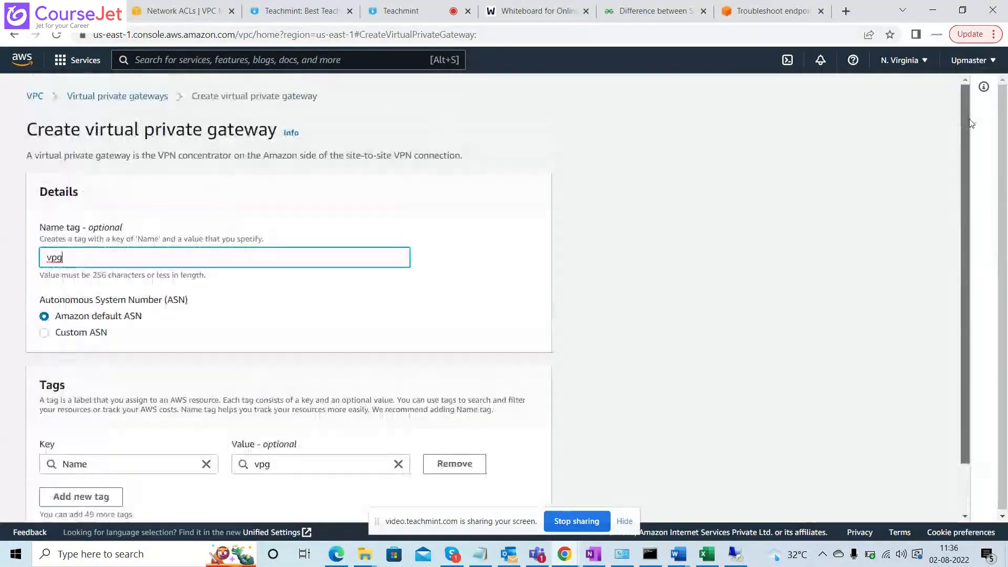
{"action": "left_click", "coordinate": [117, 97]}
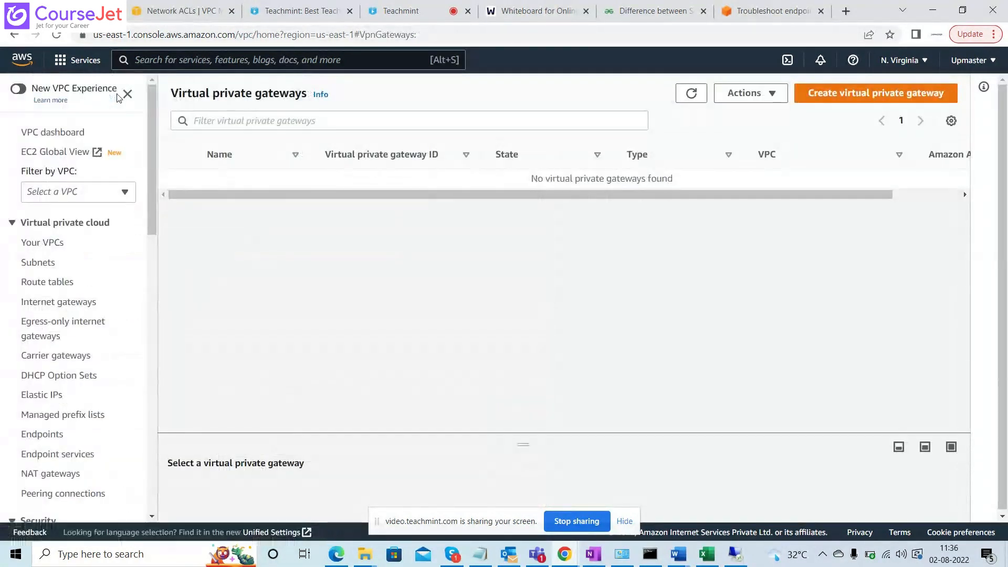
{"action": "left_click_drag", "start_coordinate": [151, 187], "coordinate": [156, 388]}
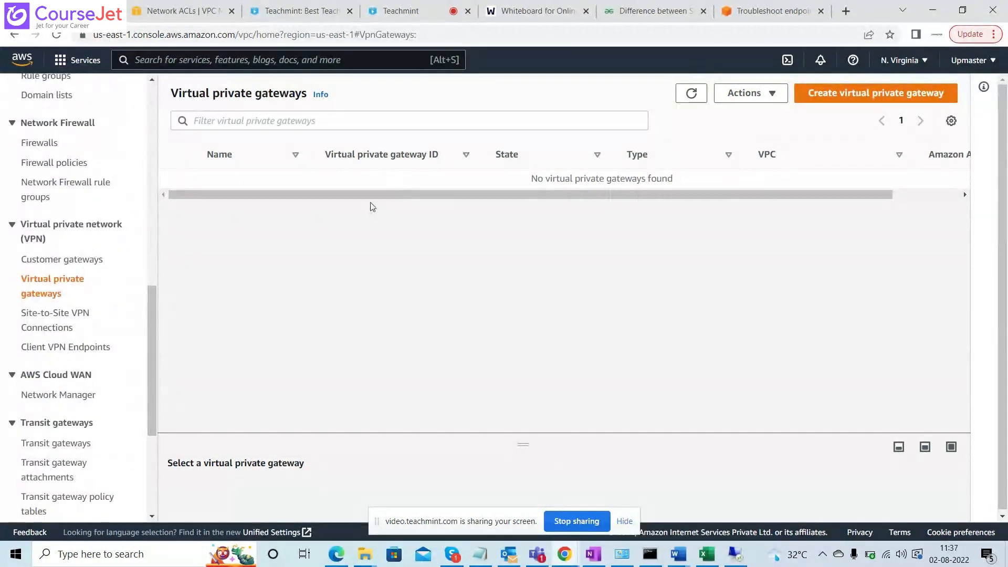
Step: Try the square and rectangle shape tools on the Miro board, reload it, and create a new blank board
{"action": "left_click", "coordinate": [538, 11]}
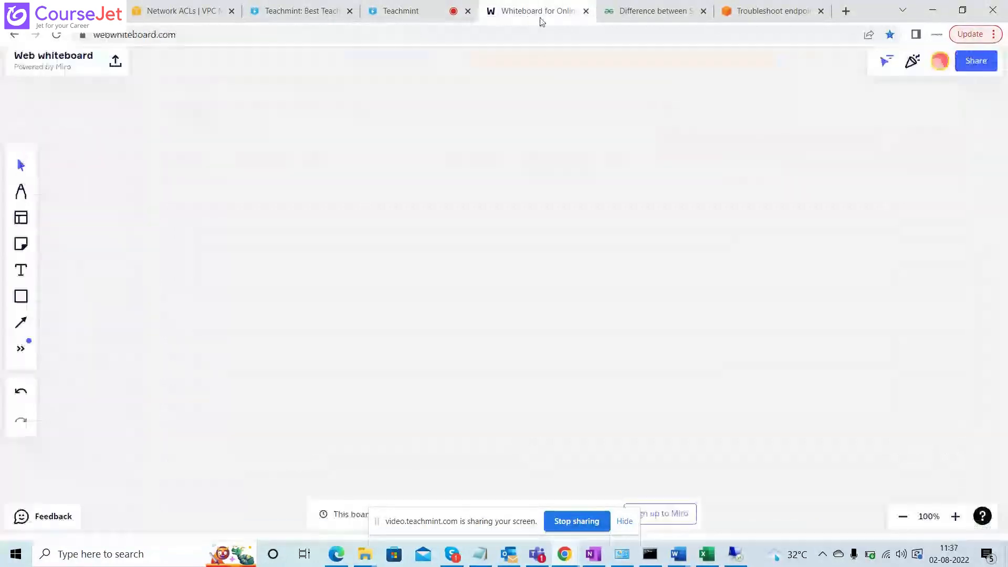
{"action": "left_click", "coordinate": [21, 296]}
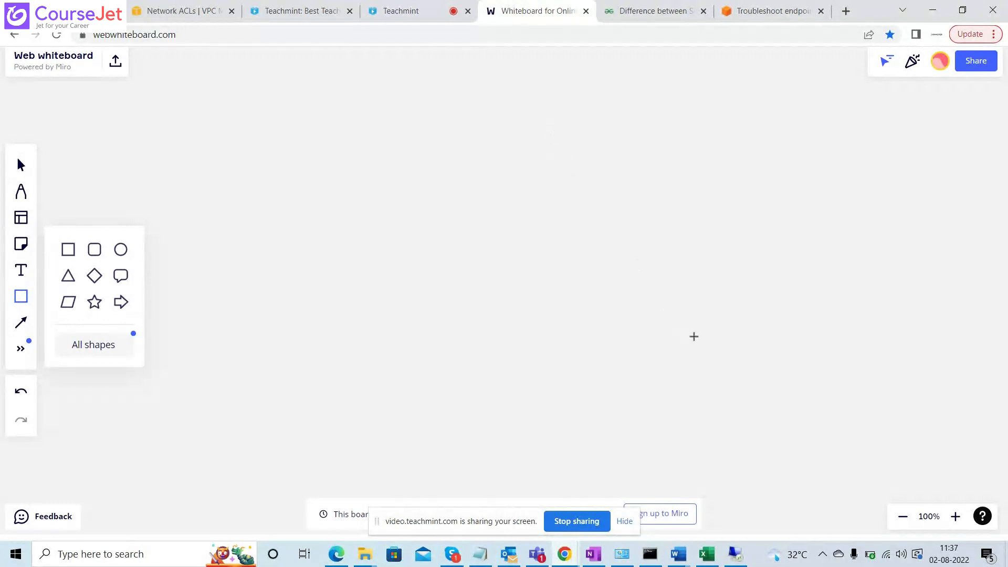
{"action": "left_click", "coordinate": [68, 249]}
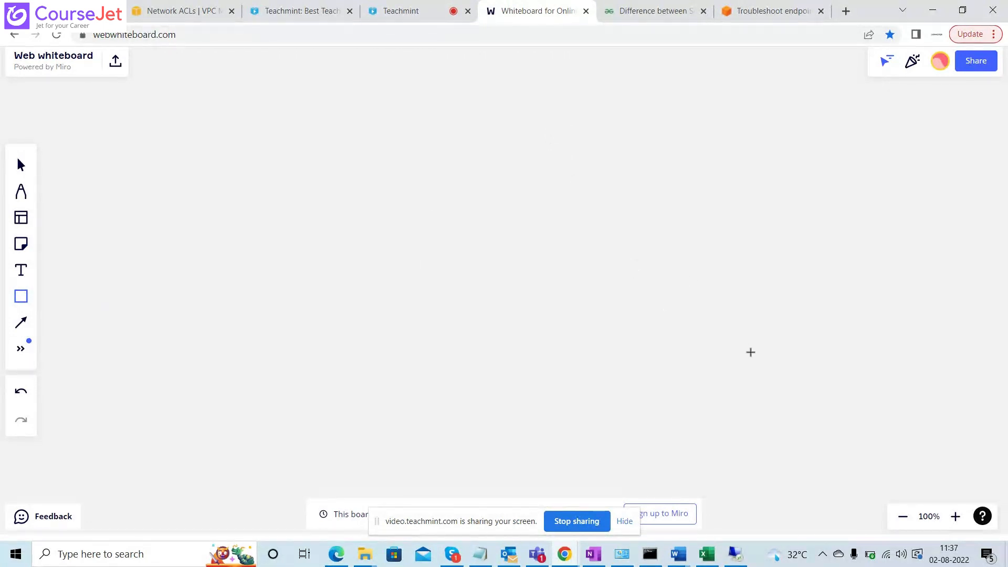
{"action": "key", "text": "Escape"}
{"action": "left_click", "coordinate": [21, 296]}
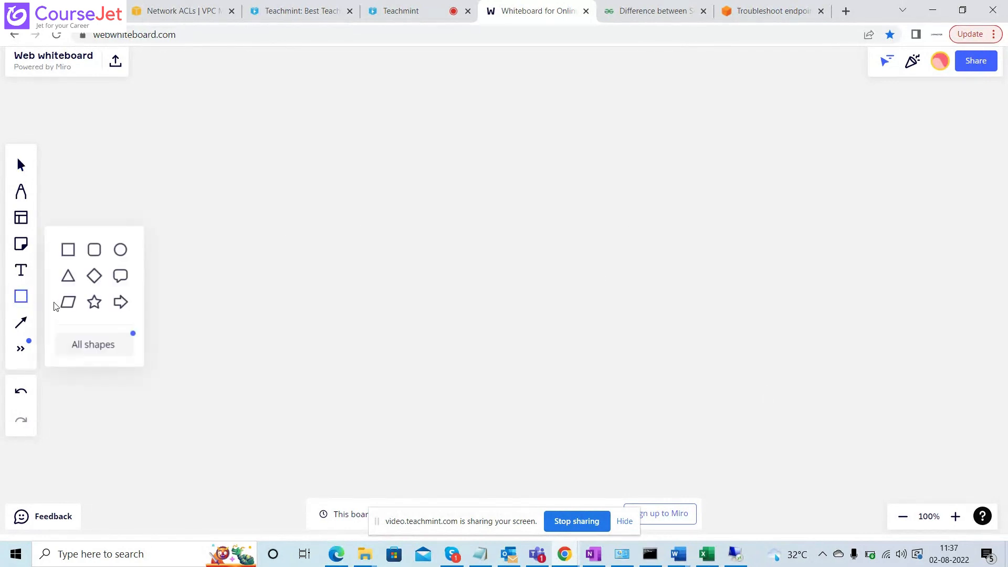
{"action": "left_click", "coordinate": [67, 250]}
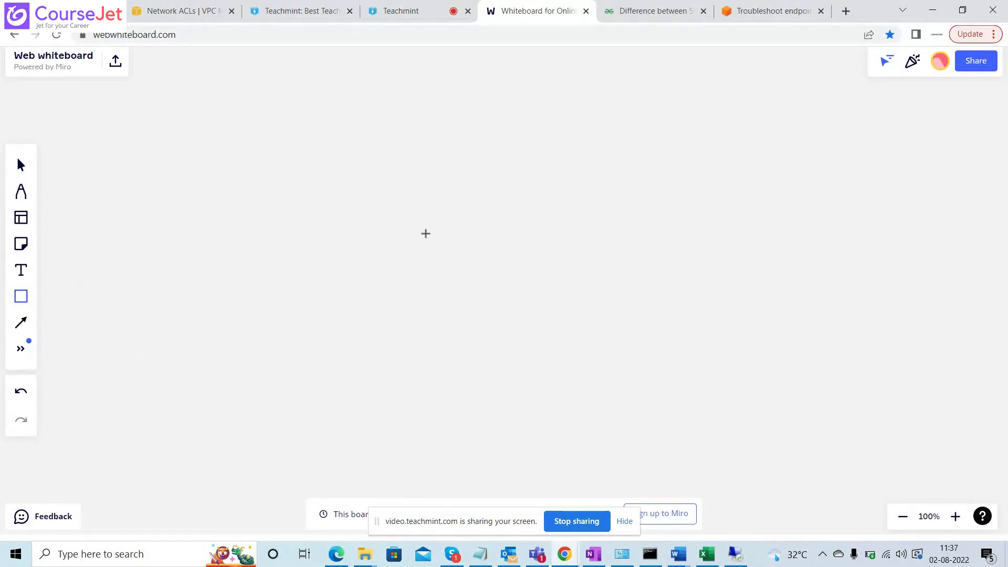
{"action": "left_click", "coordinate": [58, 36]}
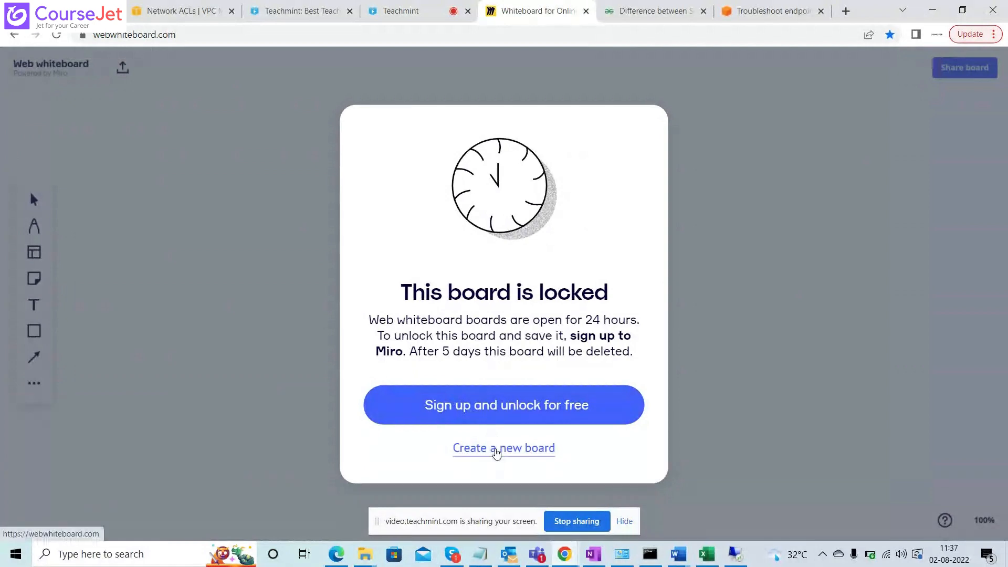
{"action": "left_click", "coordinate": [495, 448]}
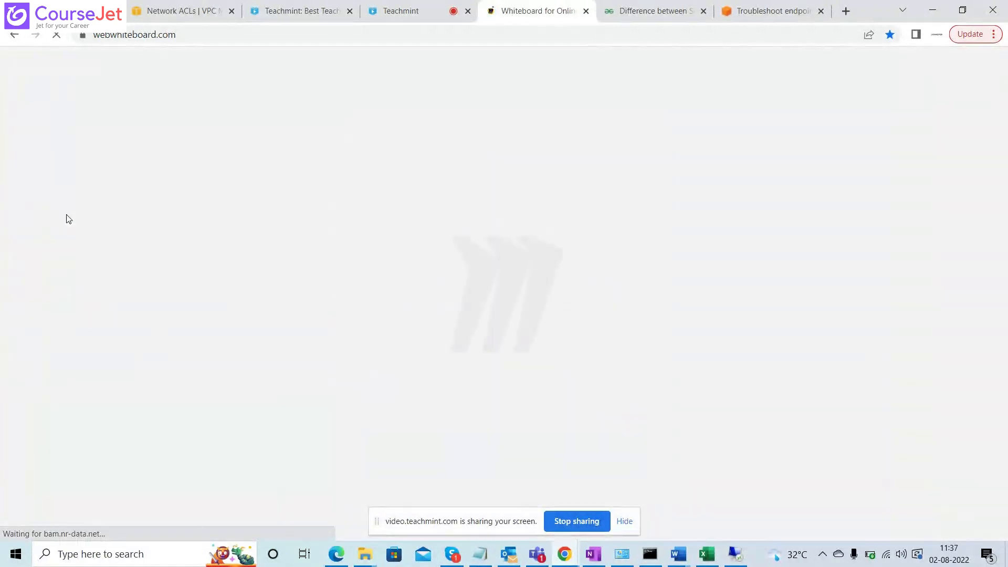
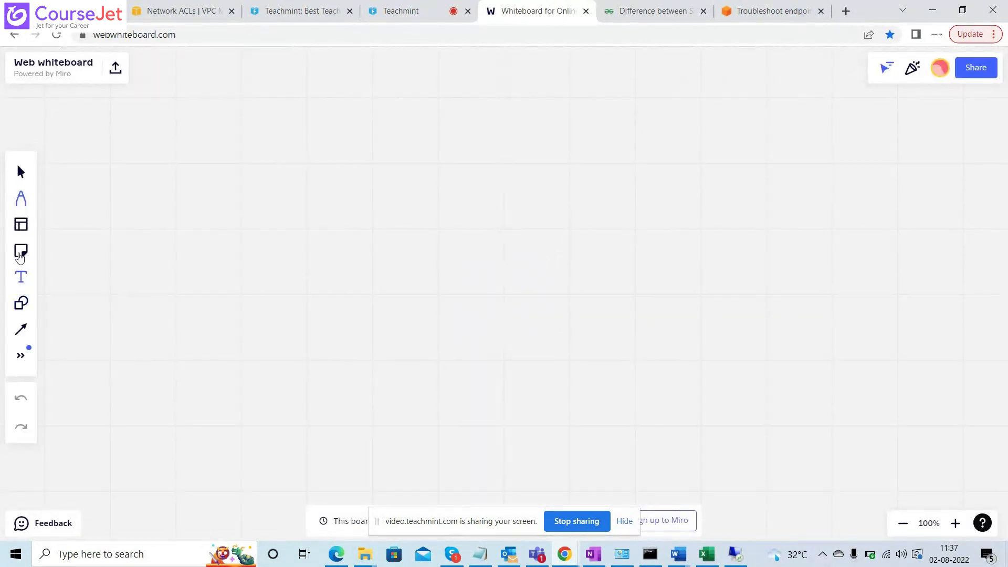
Step: Draw two large rectangles side by side on the blank whiteboard
{"action": "left_click", "coordinate": [23, 307]}
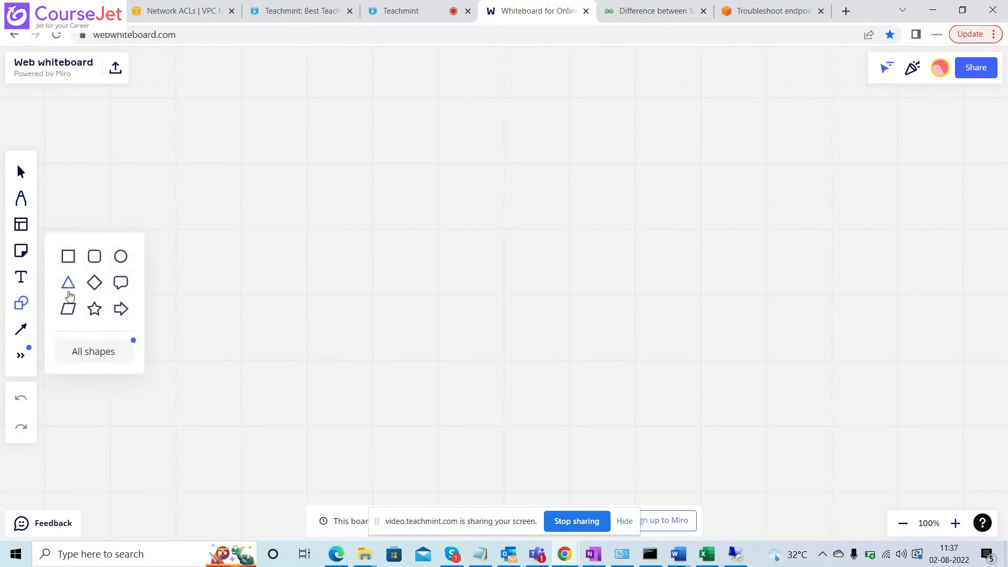
{"action": "left_click", "coordinate": [67, 254]}
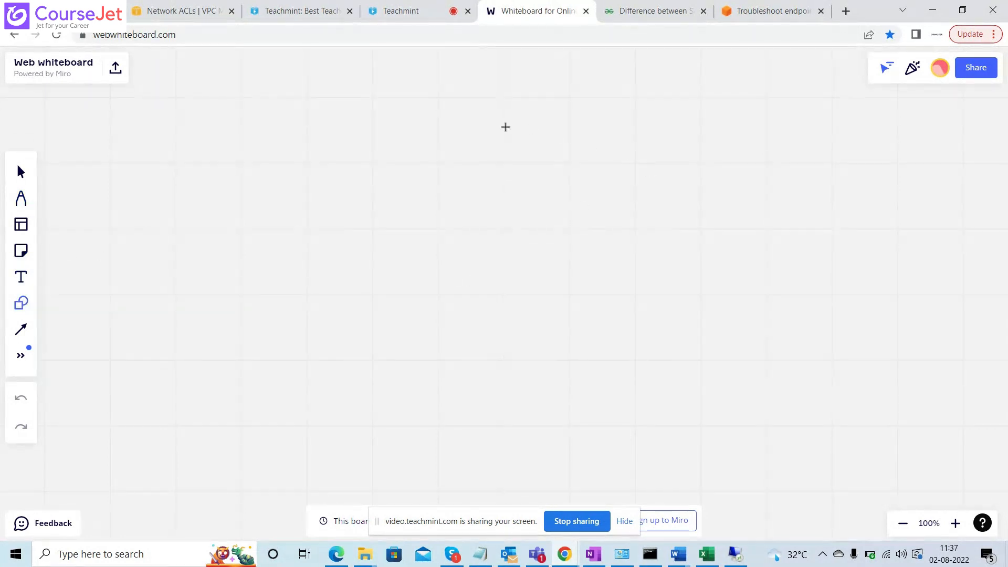
{"action": "left_click_drag", "start_coordinate": [506, 128], "coordinate": [764, 429]}
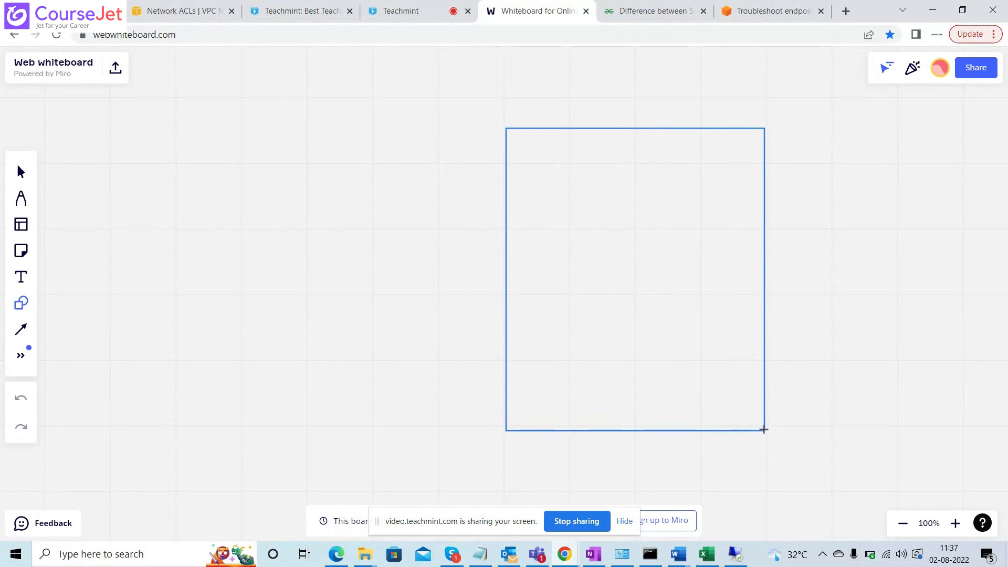
{"action": "left_click", "coordinate": [21, 304]}
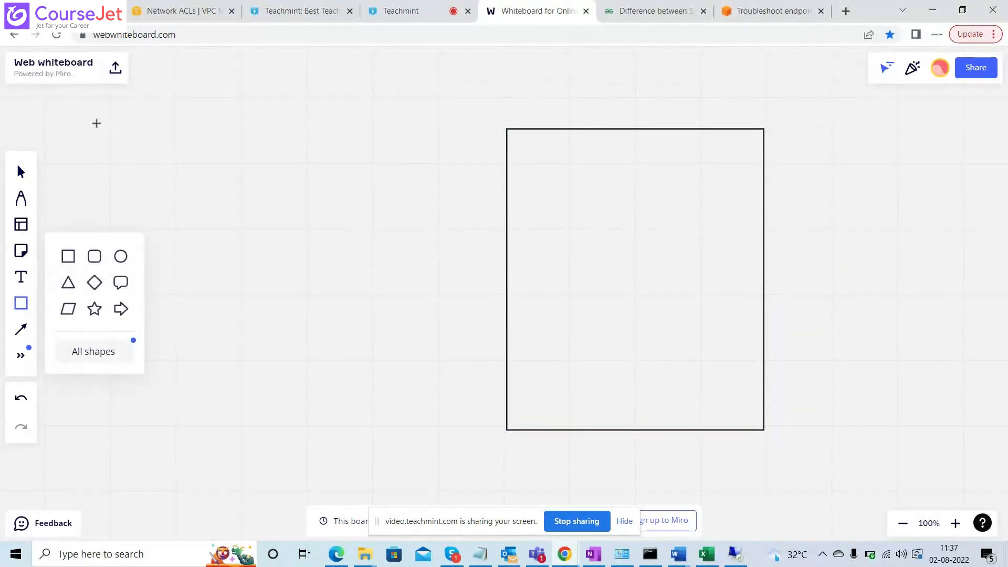
{"action": "left_click_drag", "start_coordinate": [96, 123], "coordinate": [345, 434]}
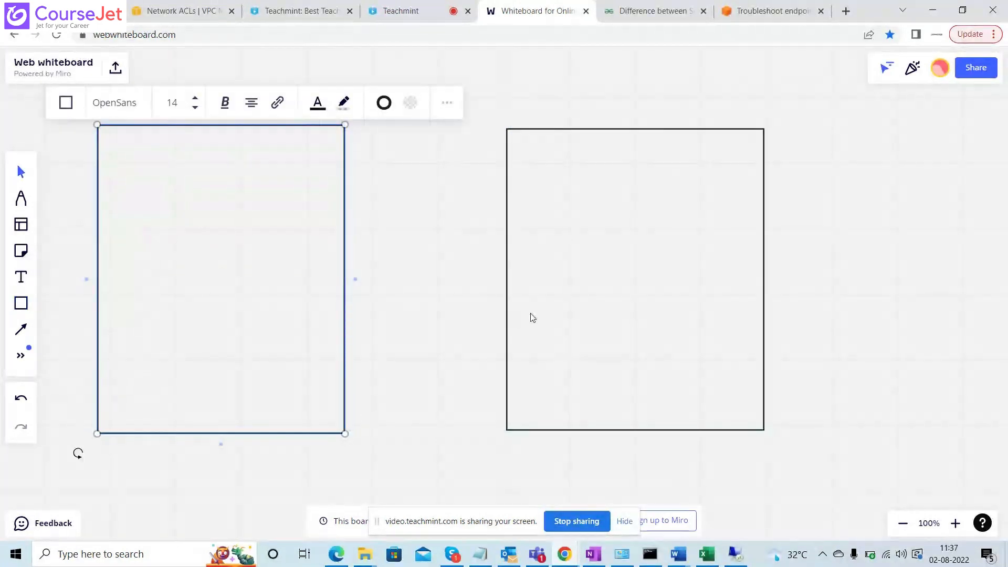
Step: Add a 'VPC01' label at font size 52 to the top of the right-hand box
{"action": "left_click", "coordinate": [21, 276]}
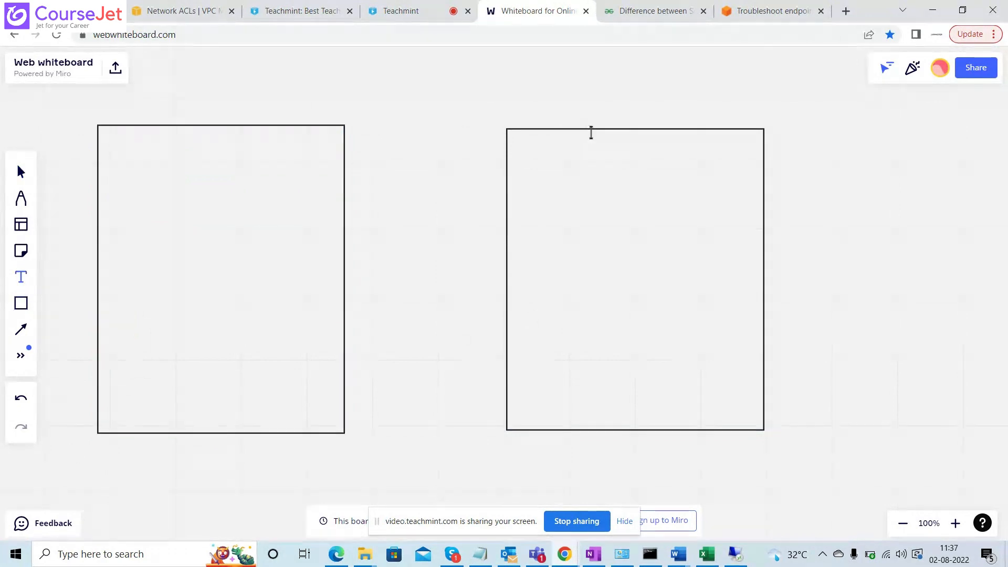
{"action": "left_click", "coordinate": [607, 131]}
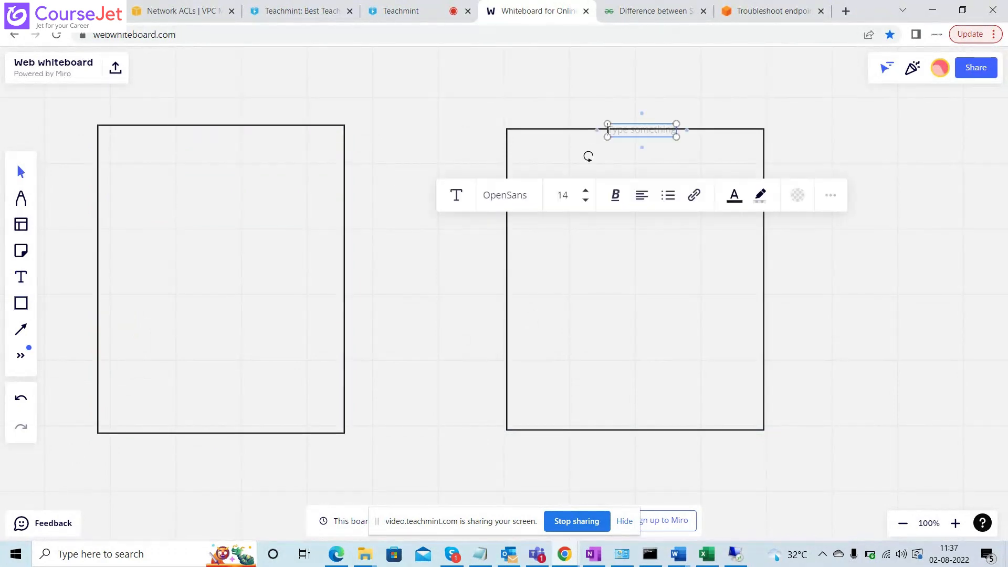
{"action": "type", "text": "VPC"}
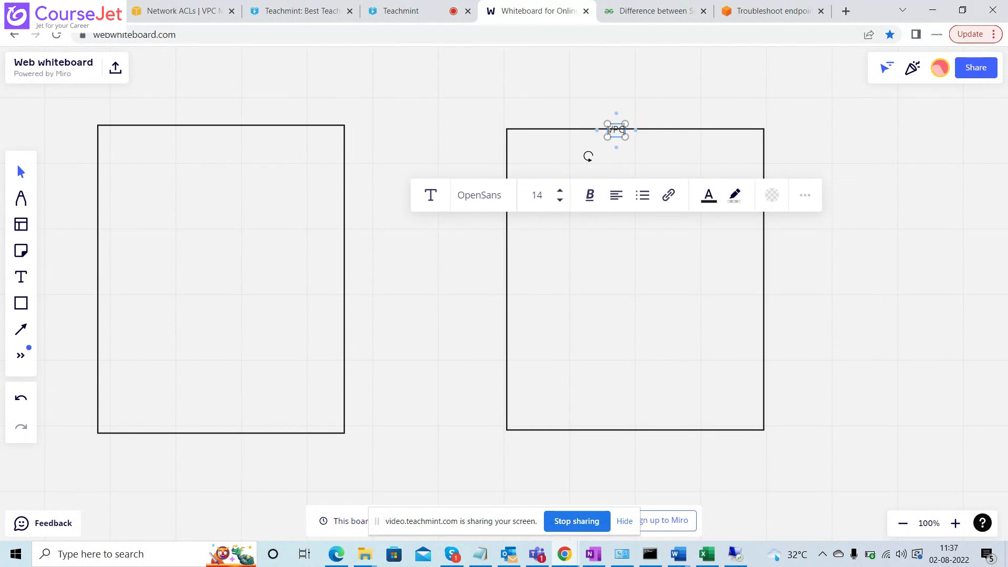
{"action": "left_click_drag", "start_coordinate": [625, 137], "coordinate": [688, 149]}
{"action": "type", "text": "01"}
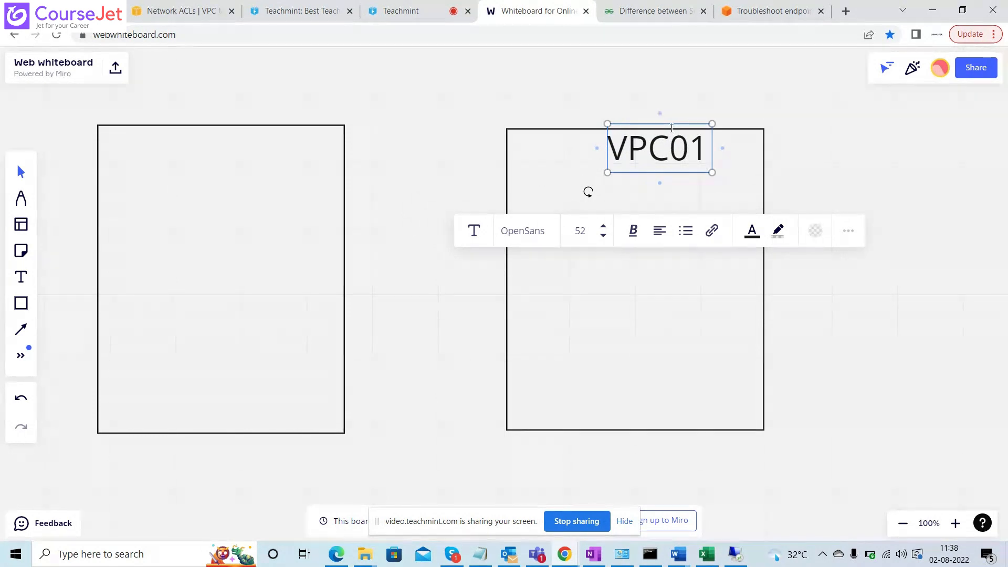
{"action": "left_click", "coordinate": [657, 191]}
{"action": "mouse_move", "coordinate": [664, 155]}
{"action": "left_mouse_down"}
{"action": "mouse_move", "coordinate": [741, 181]}
{"action": "mouse_move", "coordinate": [676, 145]}
{"action": "left_mouse_up"}
{"action": "left_click", "coordinate": [673, 147]}
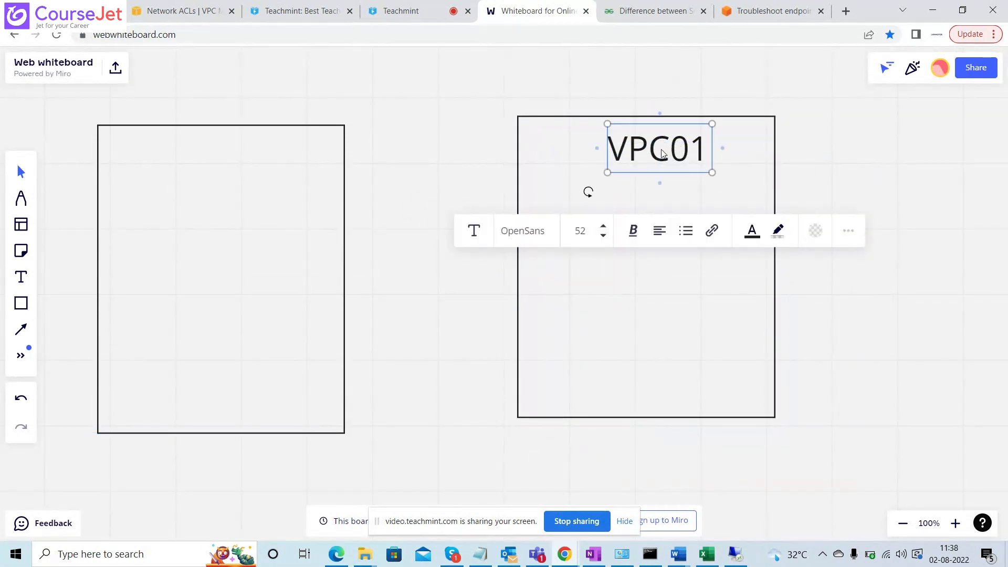
{"action": "left_click", "coordinate": [662, 154]}
{"action": "left_click", "coordinate": [720, 173]}
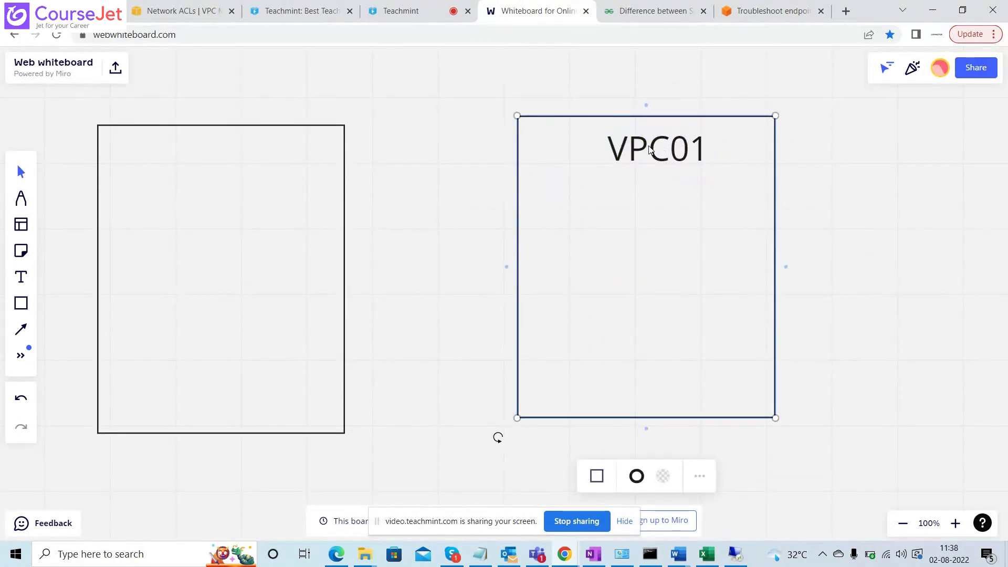
Step: Move VPC01 to the right edge and draw two tall narrow rectangles inside the box
{"action": "left_click_drag", "start_coordinate": [660, 151], "coordinate": [777, 181]}
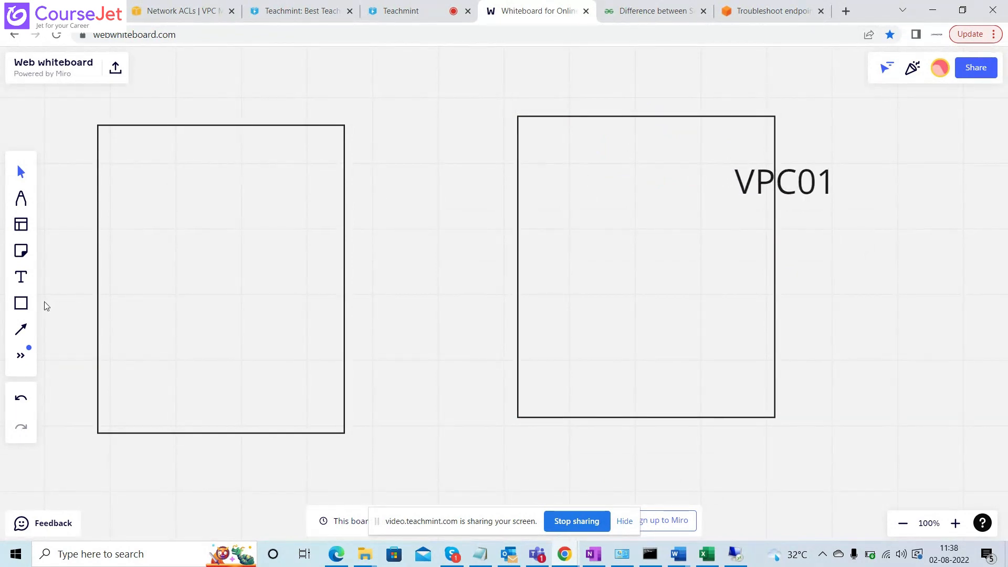
{"action": "left_click", "coordinate": [22, 306]}
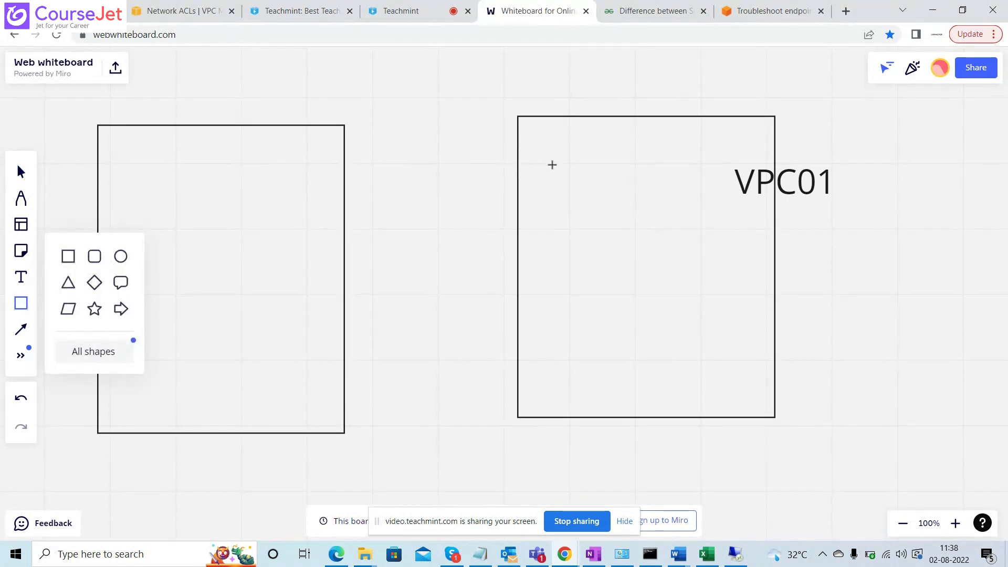
{"action": "mouse_move", "coordinate": [550, 179]}
{"action": "left_mouse_down"}
{"action": "mouse_move", "coordinate": [691, 411]}
{"action": "mouse_move", "coordinate": [625, 383]}
{"action": "mouse_move", "coordinate": [621, 328]}
{"action": "left_mouse_up"}
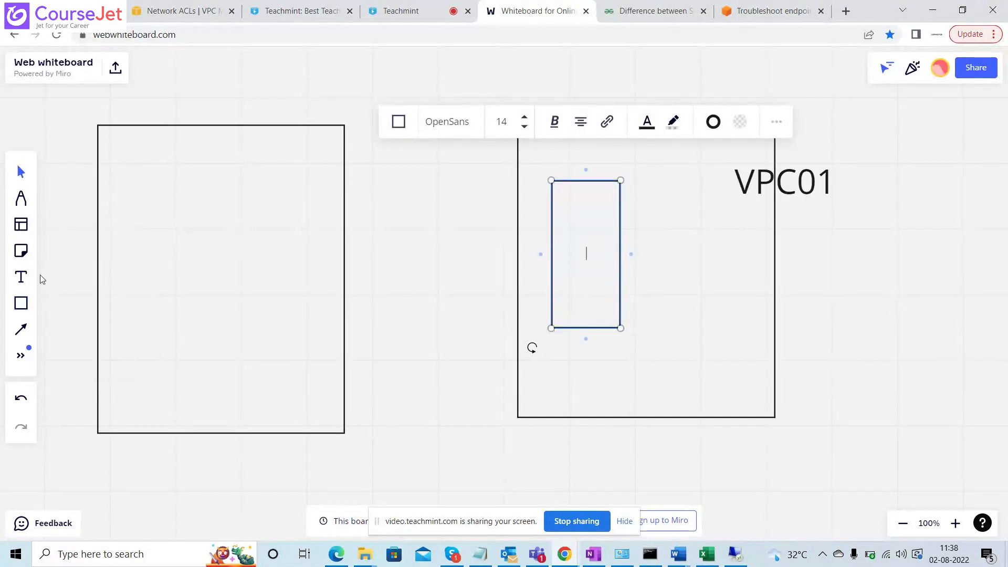
{"action": "left_click", "coordinate": [21, 314]}
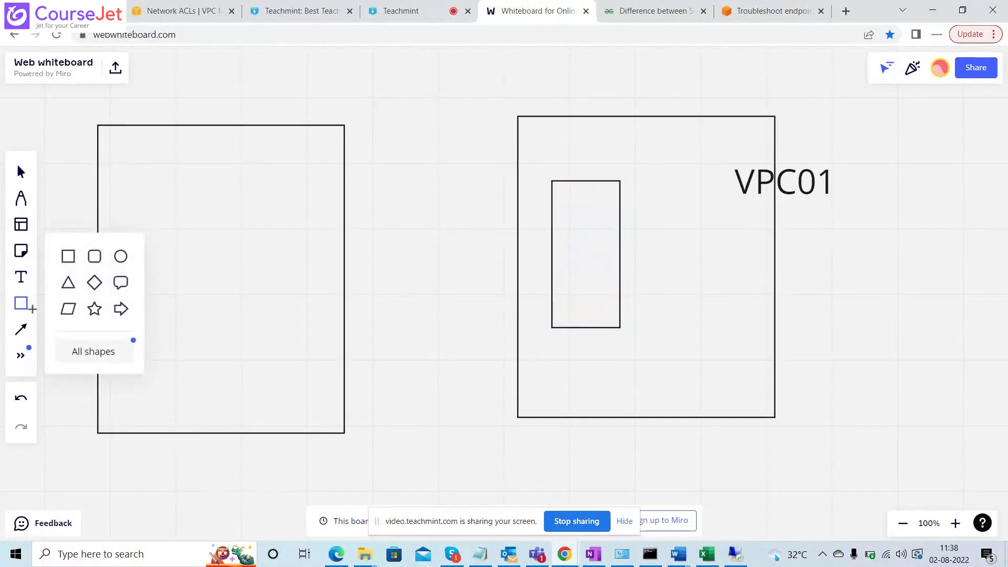
{"action": "left_click", "coordinate": [67, 254]}
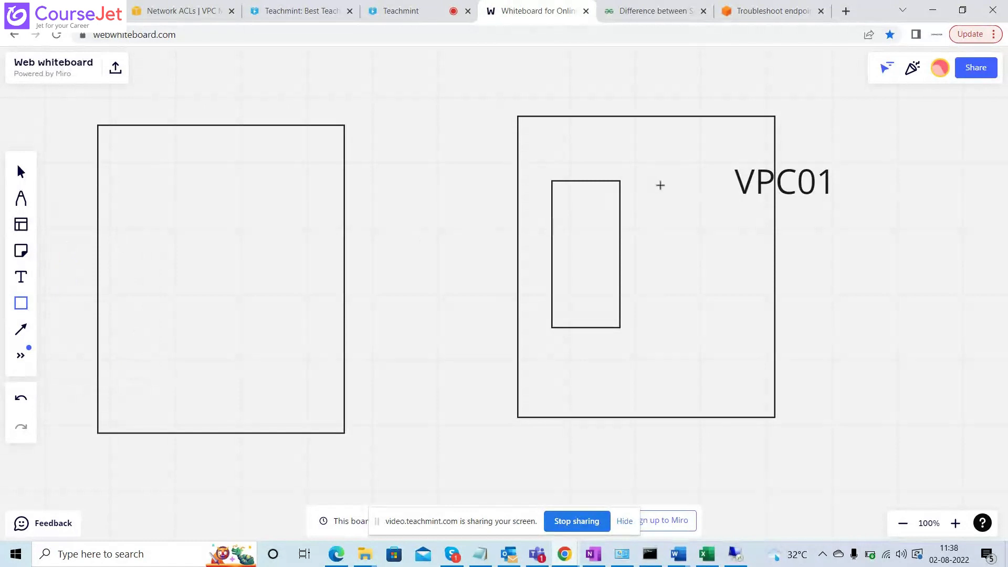
{"action": "mouse_move", "coordinate": [650, 180]}
{"action": "left_mouse_down"}
{"action": "mouse_move", "coordinate": [747, 292]}
{"action": "mouse_move", "coordinate": [729, 328]}
{"action": "left_mouse_up"}
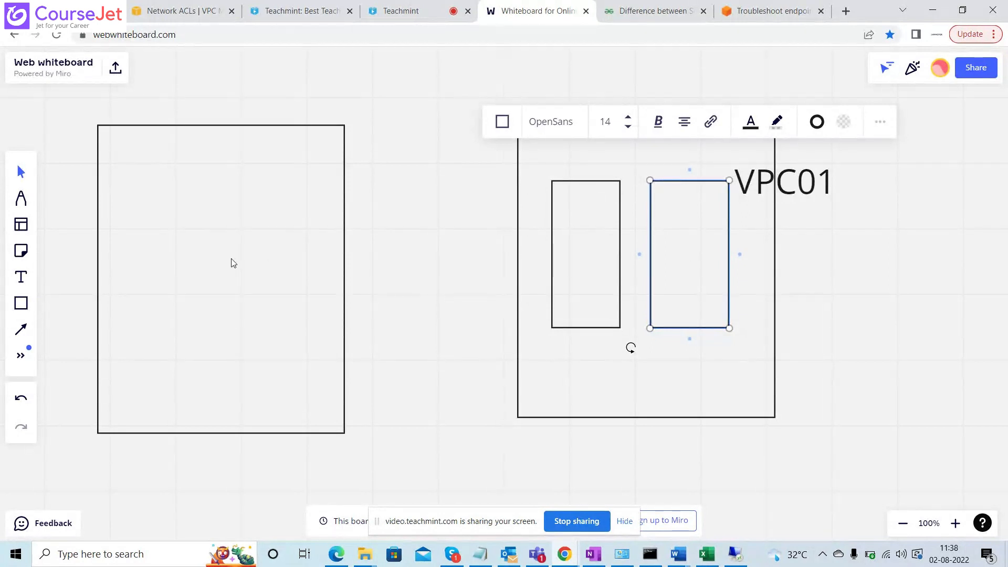
Step: Add a small 'SUBNET01' label on the top edge of the right narrow box
{"action": "left_click", "coordinate": [21, 276]}
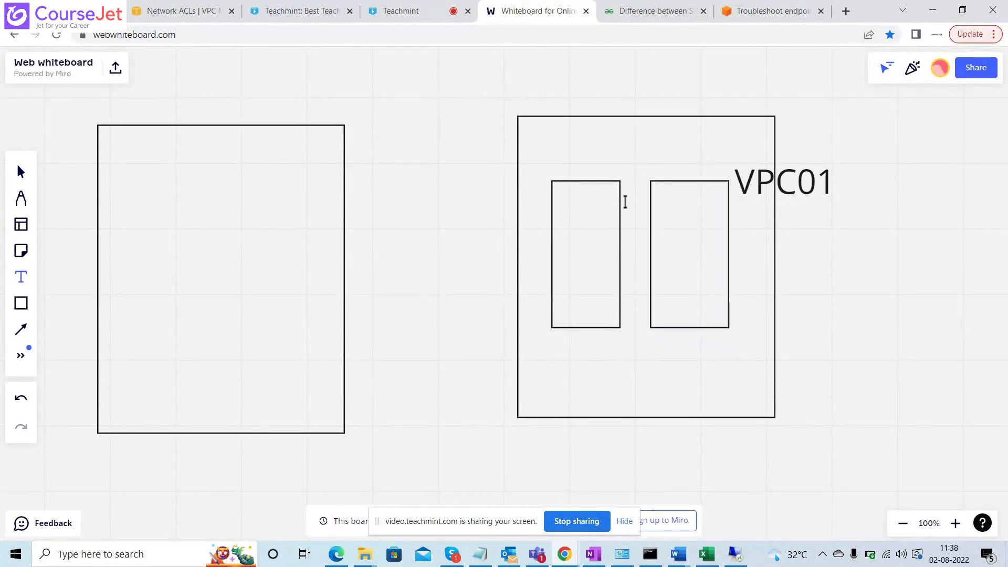
{"action": "left_click", "coordinate": [672, 182]}
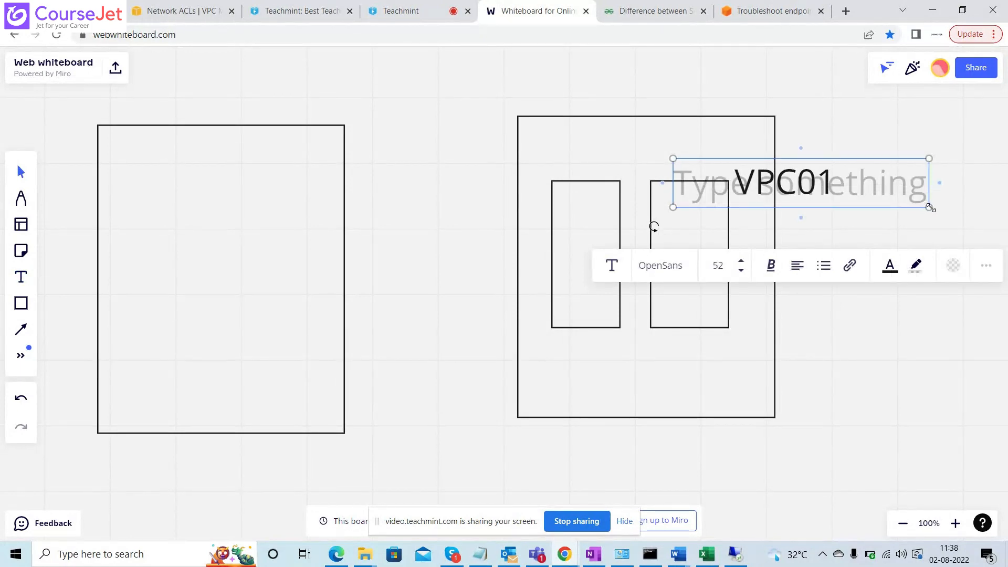
{"action": "left_click_drag", "start_coordinate": [929, 207], "coordinate": [728, 189]}
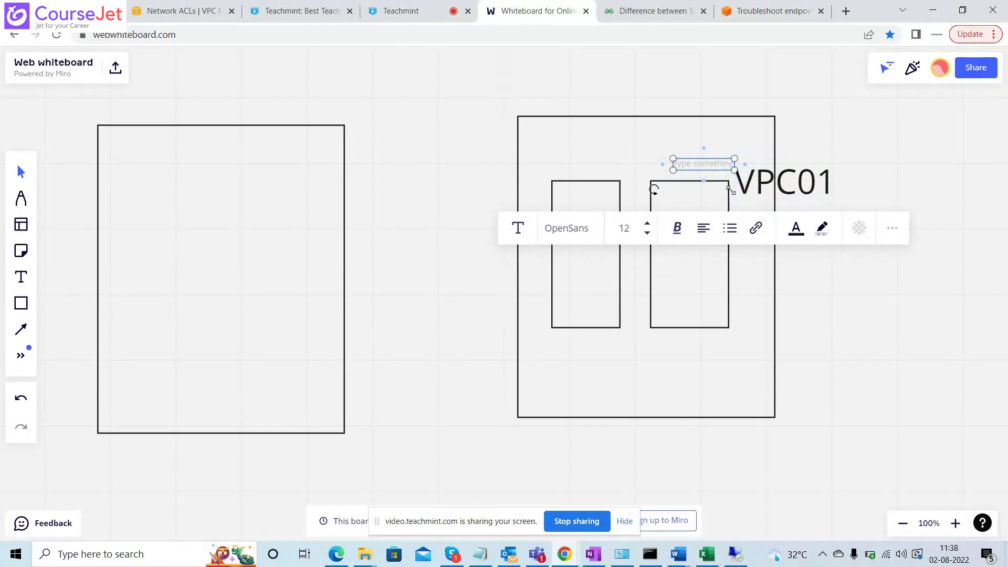
{"action": "type", "text": "SU"}
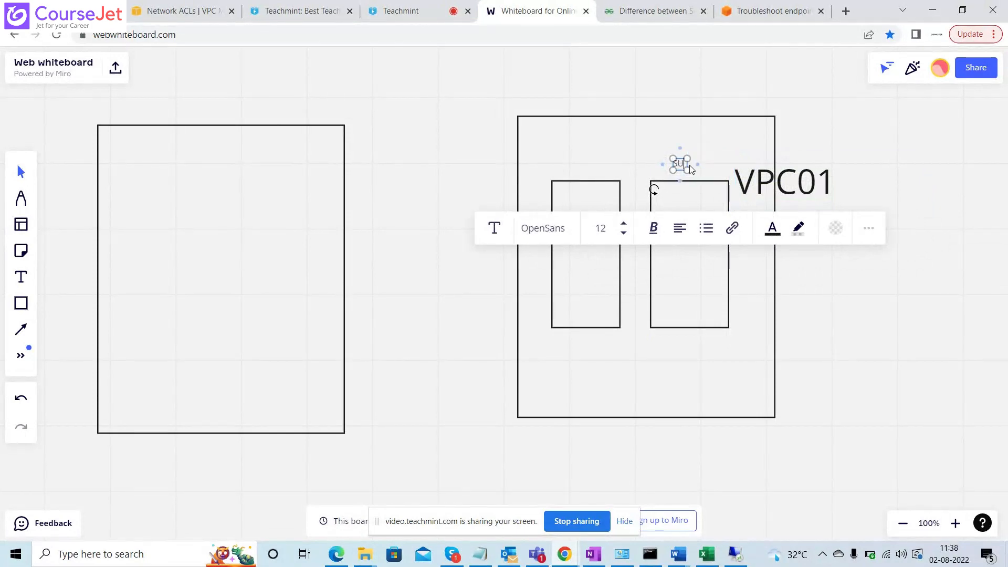
{"action": "type", "text": "BNET01"}
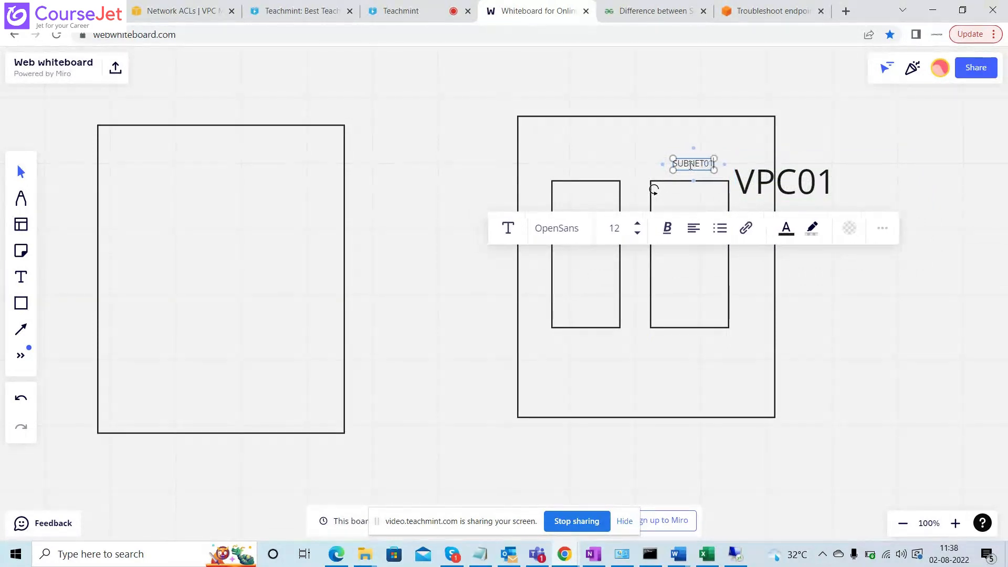
{"action": "left_click", "coordinate": [494, 156]}
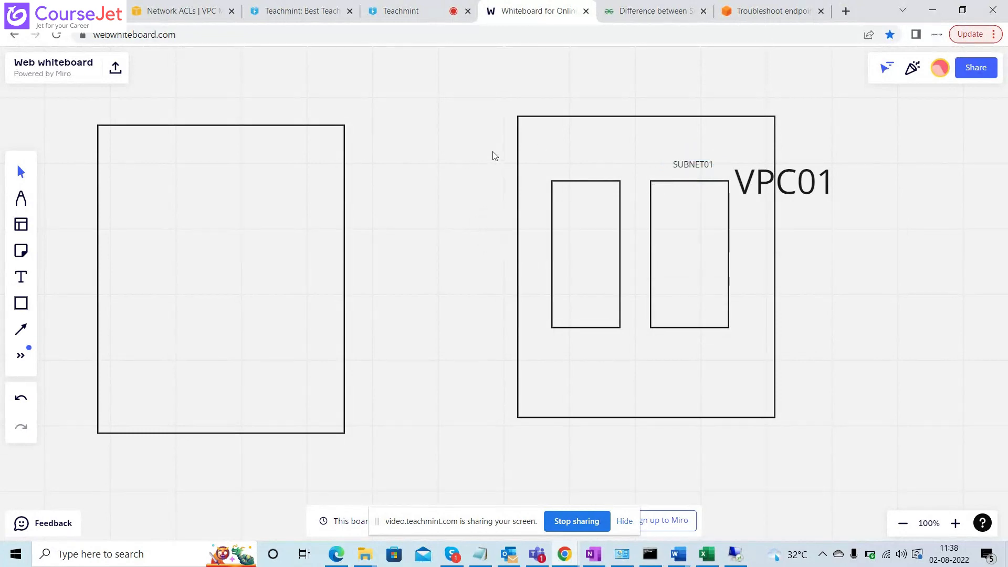
{"action": "left_click_drag", "start_coordinate": [692, 167], "coordinate": [689, 184]}
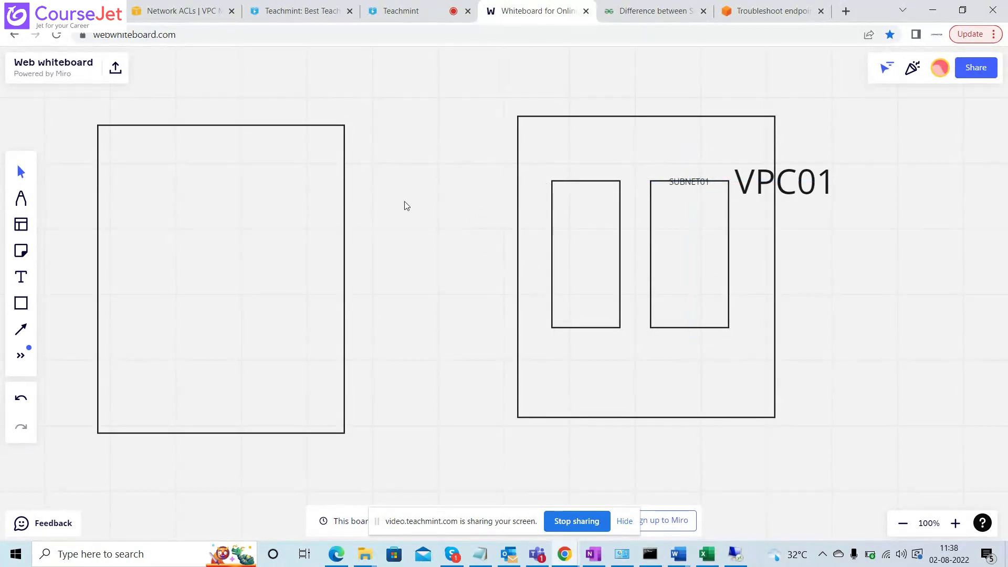
{"action": "left_click", "coordinate": [679, 182]}
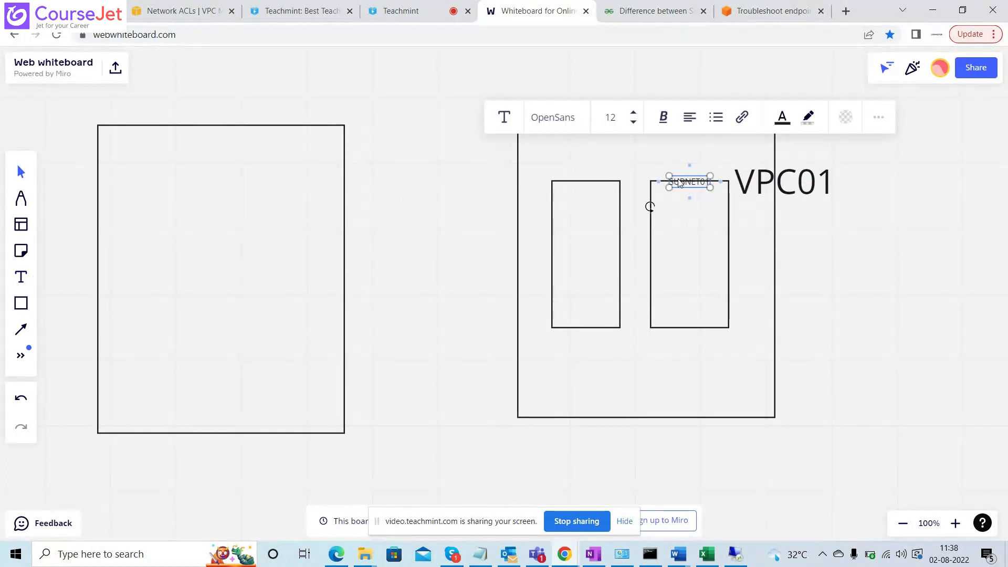
Step: Copy the SUBNET01 label onto the left narrow box and change it to 'SUBNET02'
{"action": "left_click_drag", "start_coordinate": [679, 182], "coordinate": [591, 184]}
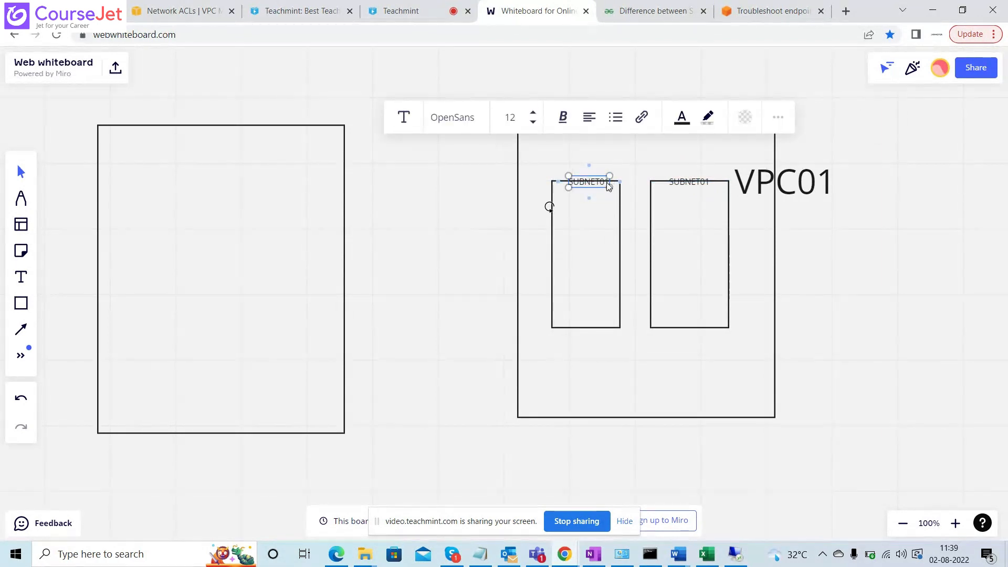
{"action": "double_click", "coordinate": [607, 184]}
{"action": "left_click", "coordinate": [607, 182]}
{"action": "key", "text": "BackSpace"}
{"action": "key", "text": "BackSpace"}
{"action": "type", "text": "02"}
{"action": "left_click", "coordinate": [473, 230]}
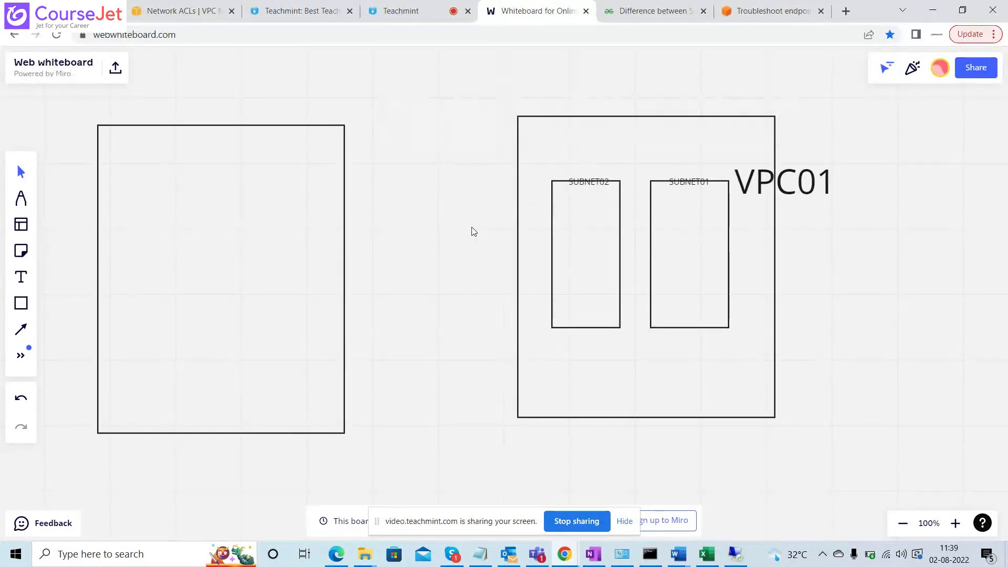
Step: Draw a small square in SUBNET02 and paste a second copy below it
{"action": "left_click", "coordinate": [21, 303]}
{"action": "left_click", "coordinate": [67, 257]}
{"action": "left_click_drag", "start_coordinate": [557, 209], "coordinate": [581, 240]}
{"action": "left_click_drag", "start_coordinate": [584, 244], "coordinate": [586, 239]}
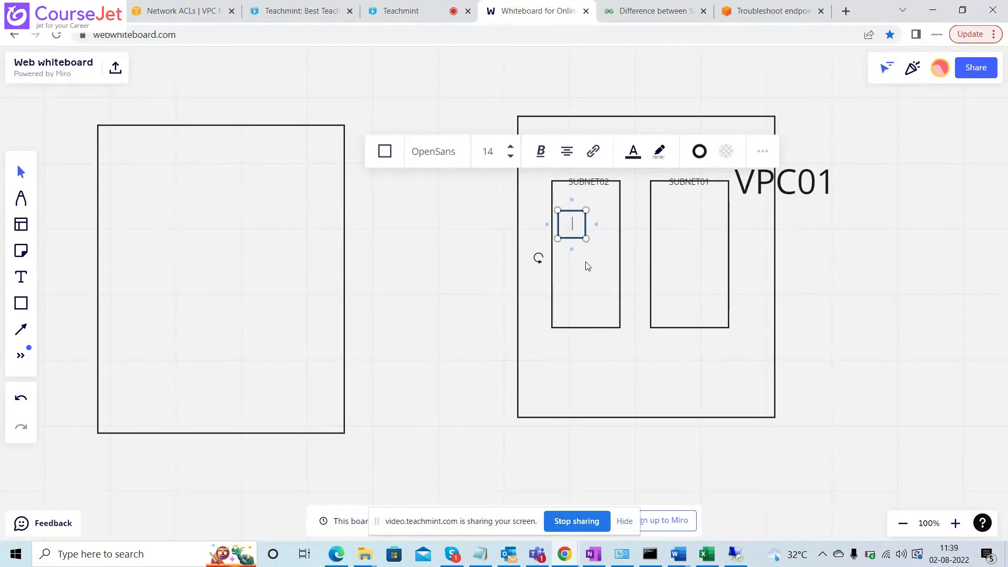
{"action": "left_click", "coordinate": [587, 266]}
{"action": "left_click", "coordinate": [579, 230]}
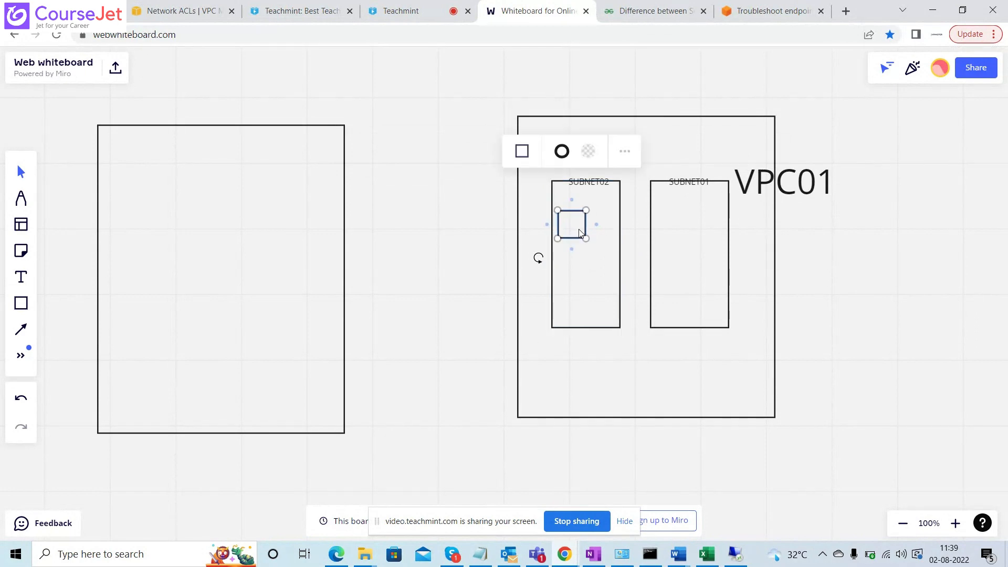
{"action": "key", "text": "ctrl+c"}
{"action": "key", "text": "ctrl+v"}
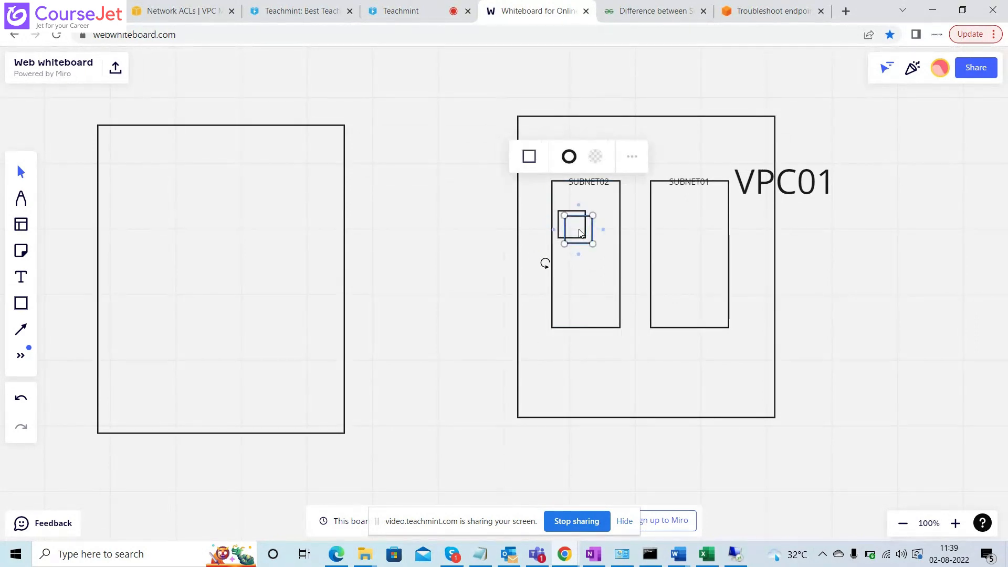
{"action": "left_click_drag", "start_coordinate": [588, 235], "coordinate": [585, 276]}
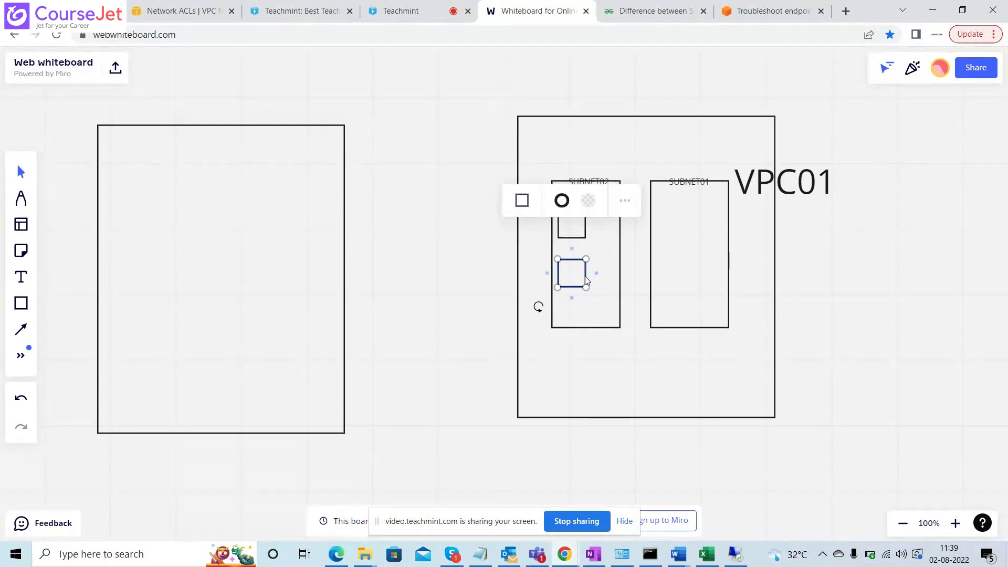
Step: Paste two copies of the small square side by side into SUBNET01
{"action": "key", "text": "ctrl+v"}
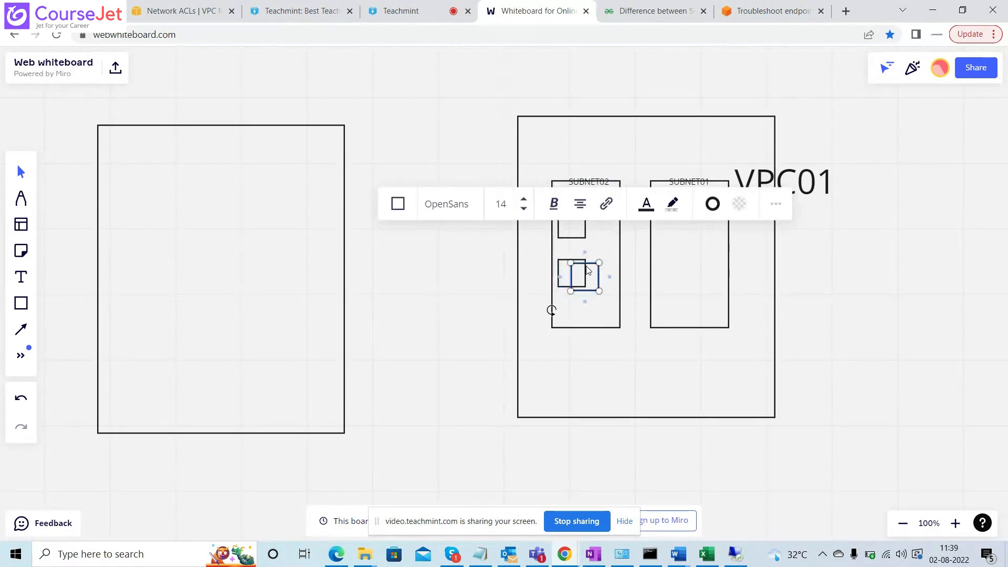
{"action": "left_click_drag", "start_coordinate": [592, 268], "coordinate": [680, 219]}
{"action": "key", "text": "ctrl+v"}
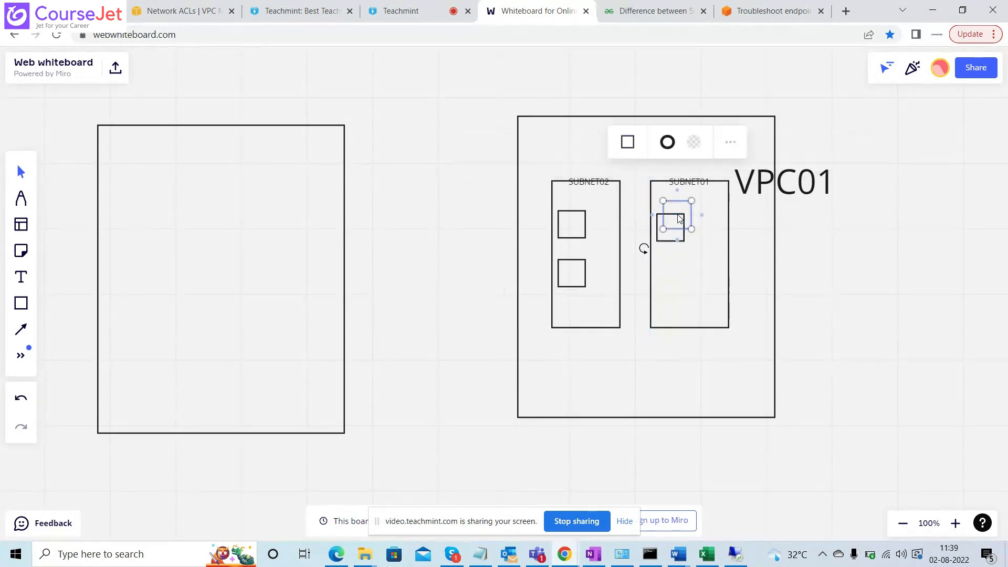
{"action": "left_click_drag", "start_coordinate": [686, 206], "coordinate": [714, 222]}
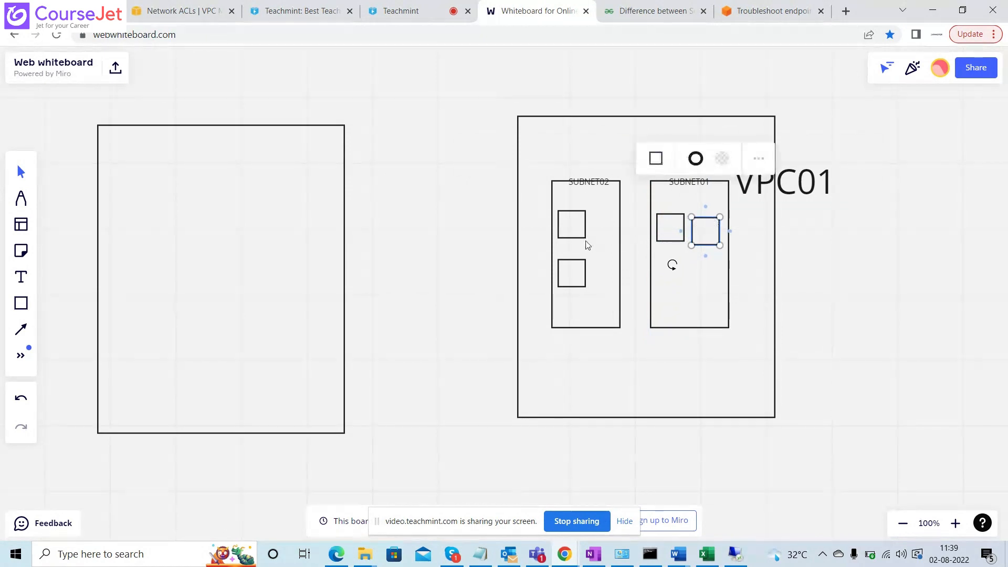
{"action": "double_click", "coordinate": [706, 235]}
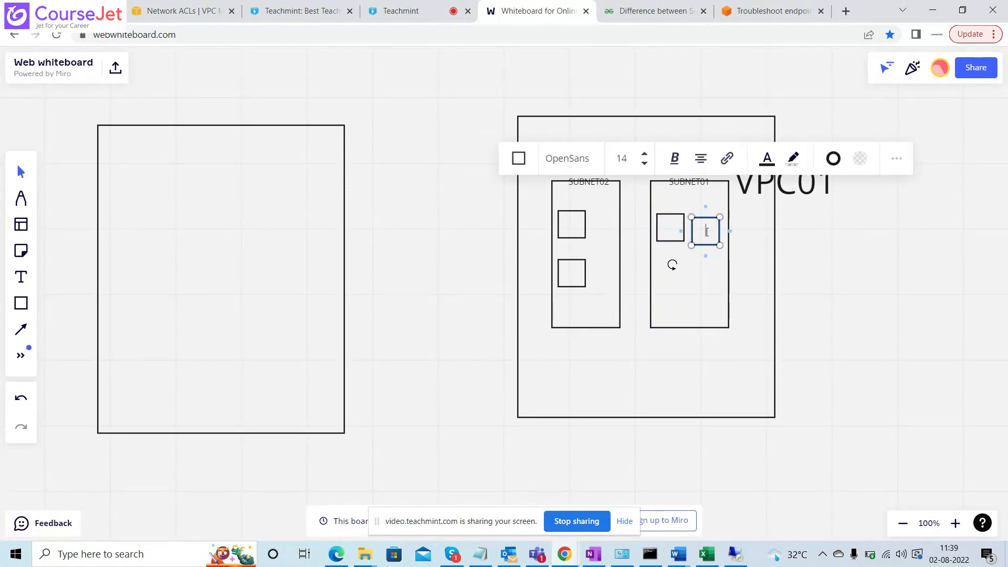
{"action": "left_click", "coordinate": [214, 226]}
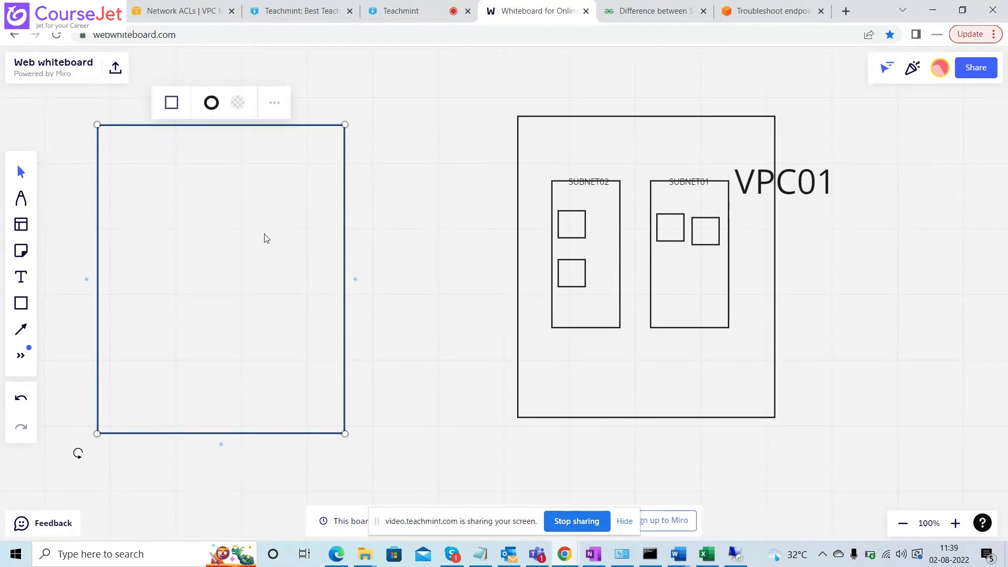
Step: Add an enlarged 'AWS INFRA' caption centred beneath the VPC01 box
{"action": "left_click", "coordinate": [21, 277]}
{"action": "left_click", "coordinate": [495, 424]}
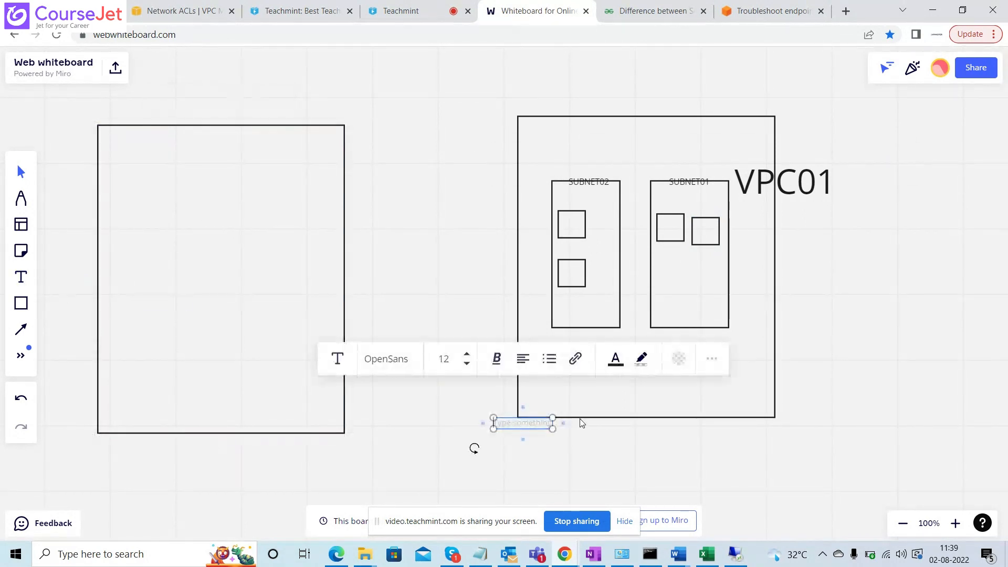
{"action": "type", "text": "AWS"}
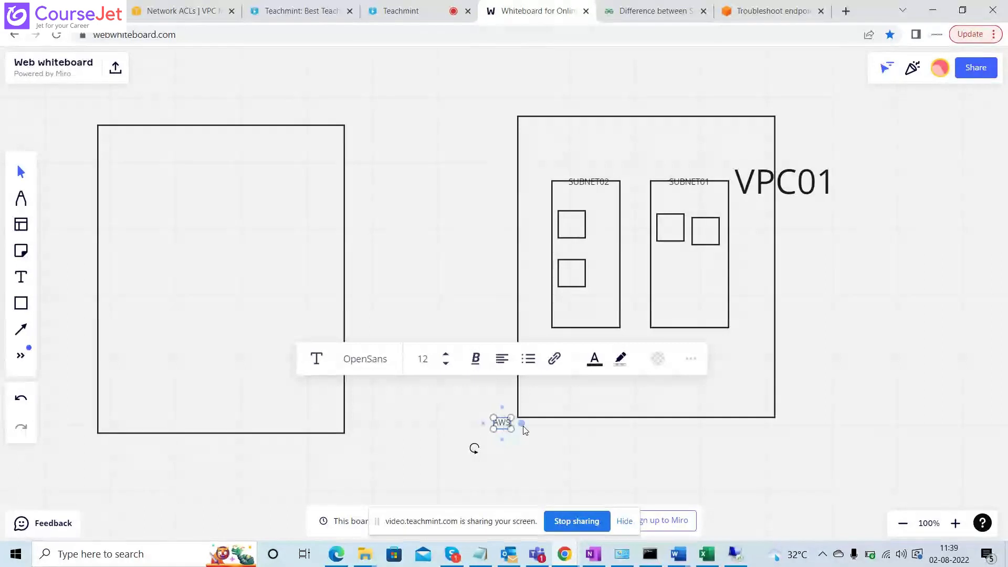
{"action": "type", "text": " INF"}
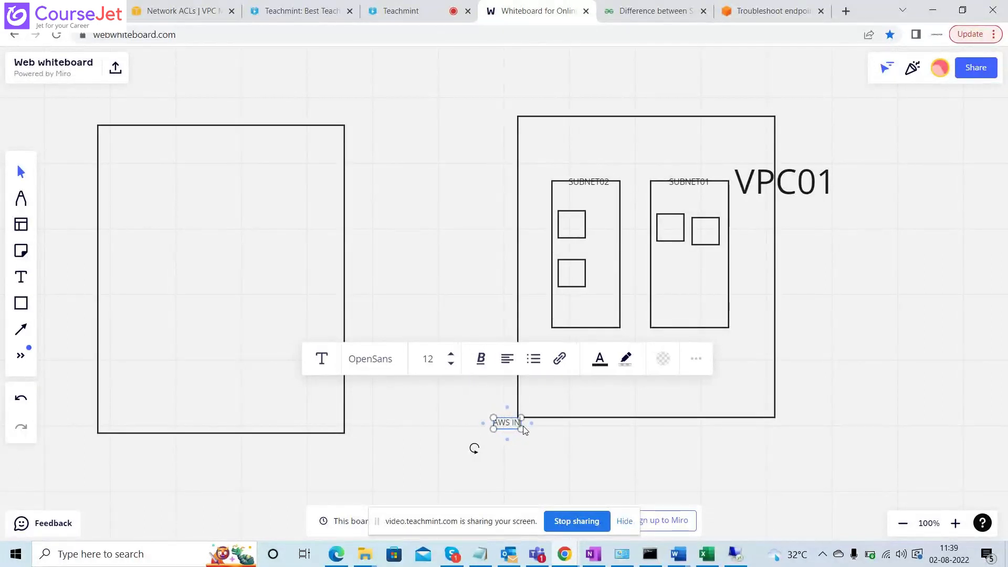
{"action": "type", "text": "RA"}
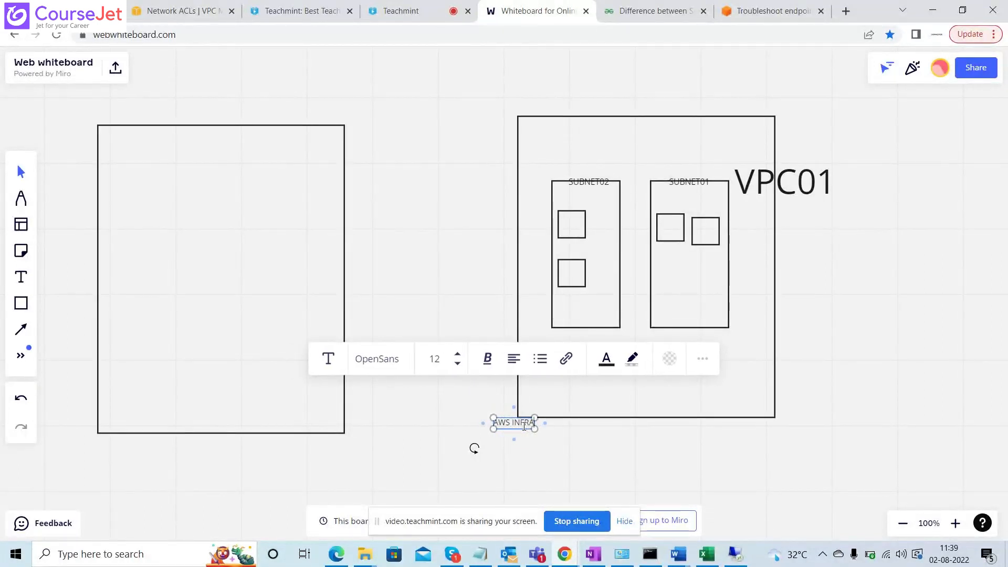
{"action": "left_click_drag", "start_coordinate": [524, 427], "coordinate": [535, 429]}
{"action": "left_click", "coordinate": [549, 437]}
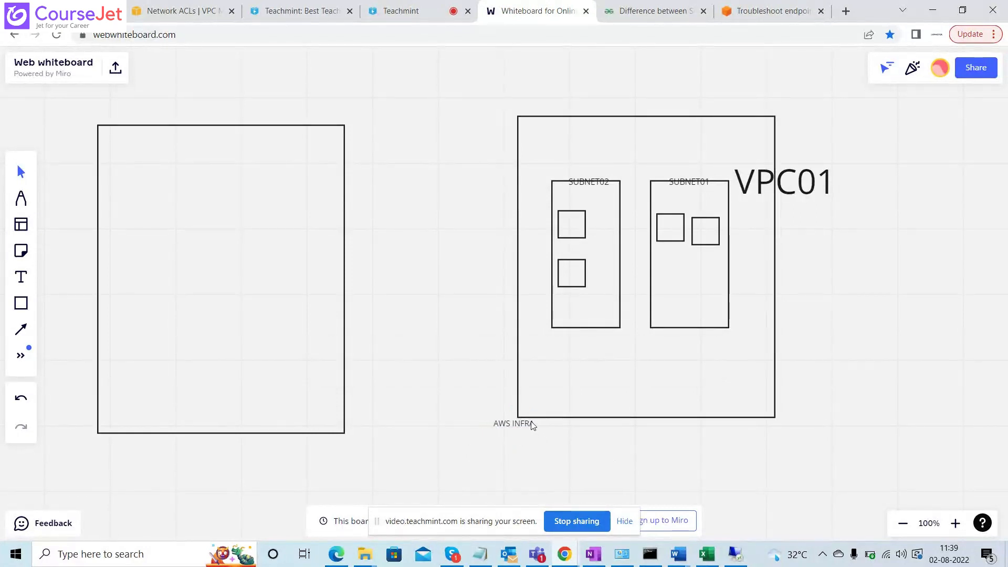
{"action": "left_click", "coordinate": [531, 422]}
{"action": "left_click_drag", "start_coordinate": [535, 430], "coordinate": [645, 445]}
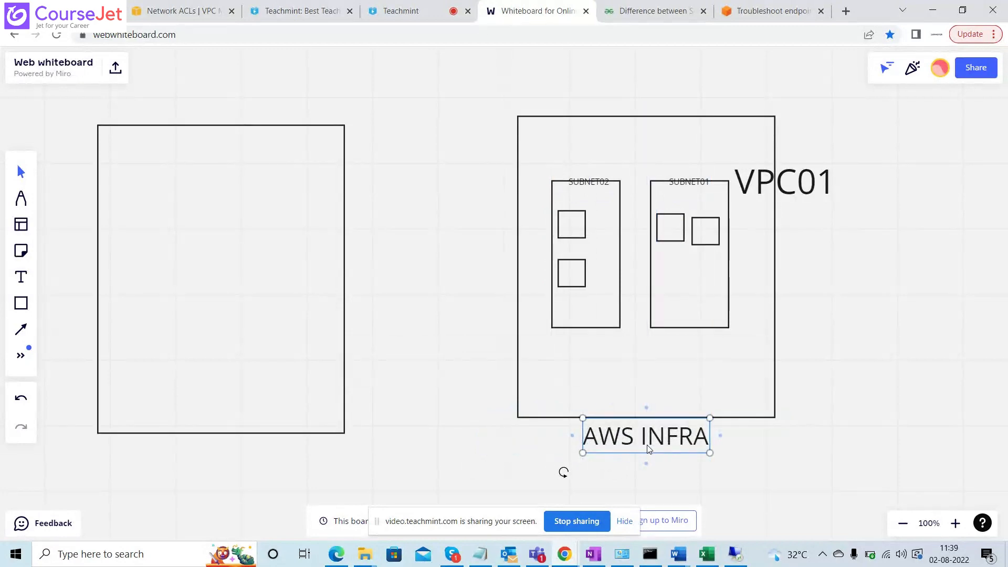
{"action": "left_click", "coordinate": [20, 278]}
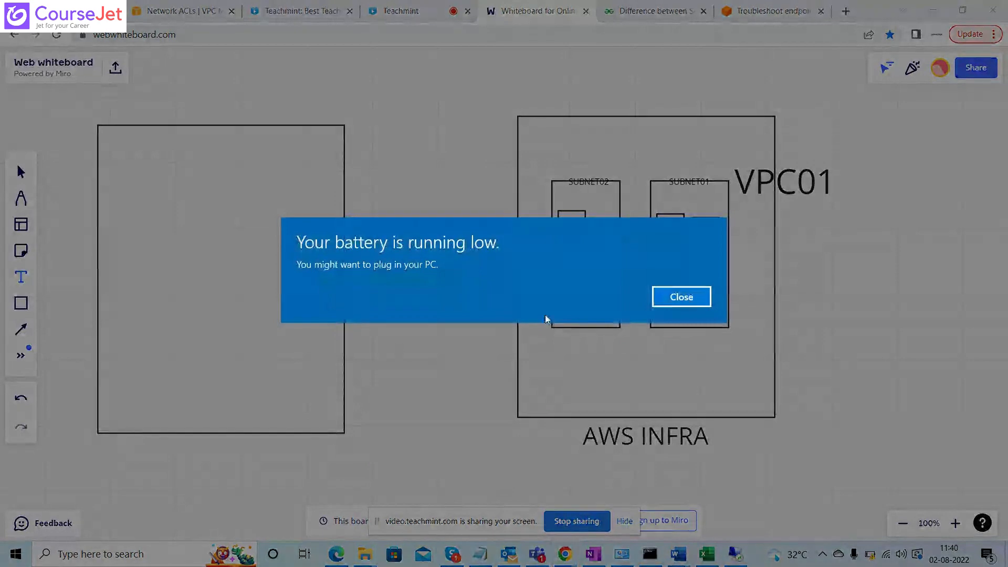
{"action": "left_click", "coordinate": [699, 296]}
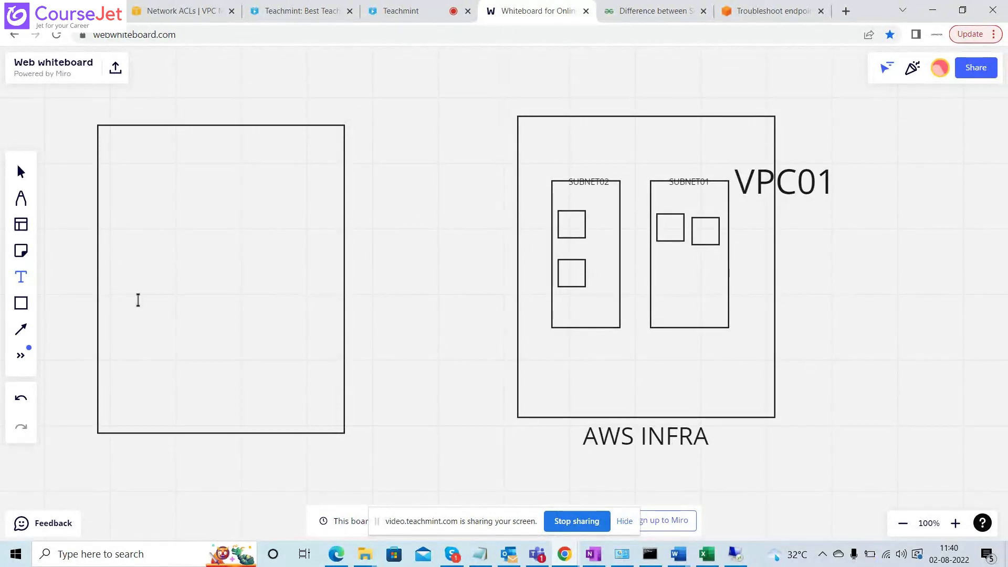
Step: Add an enlarged 'ONPREMISES ENVIRONMENT' caption beneath the left box
{"action": "left_click", "coordinate": [150, 455]}
{"action": "type", "text": "ON"}
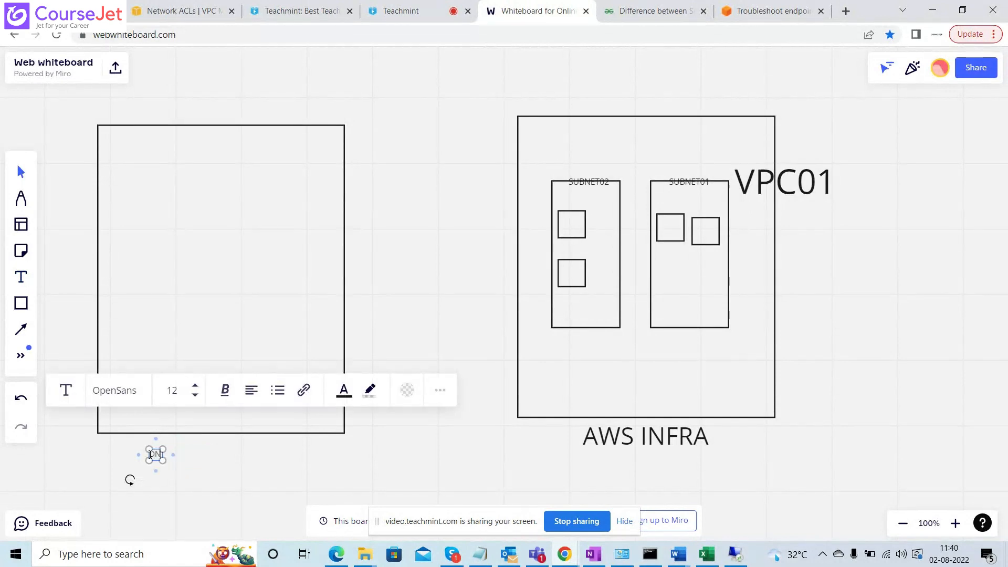
{"action": "type", "text": "PREMISES"}
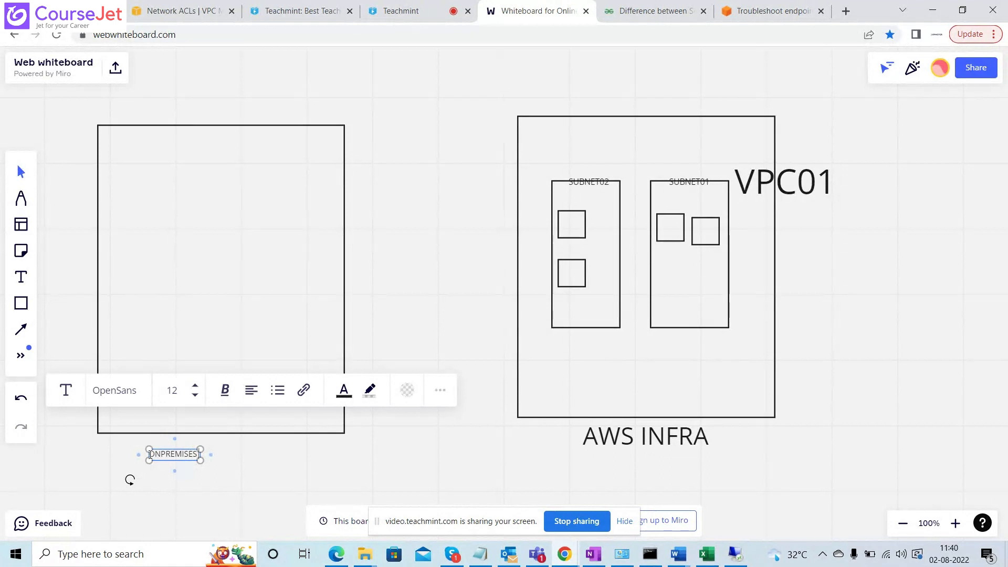
{"action": "type", "text": " ENVIRONMENT"}
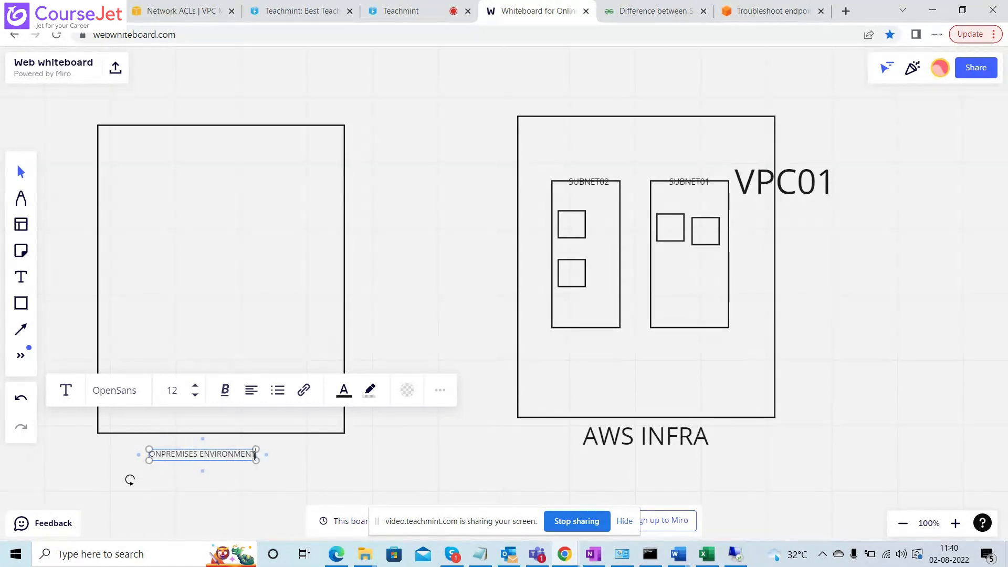
{"action": "left_click_drag", "start_coordinate": [256, 460], "coordinate": [344, 522]}
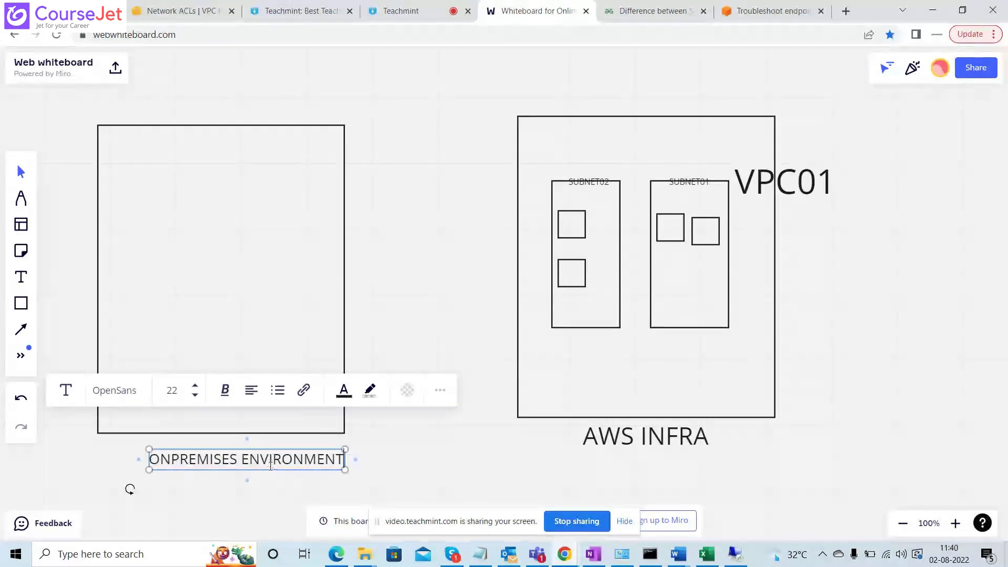
{"action": "left_click_drag", "start_coordinate": [271, 465], "coordinate": [173, 459]}
{"action": "left_click", "coordinate": [444, 203]}
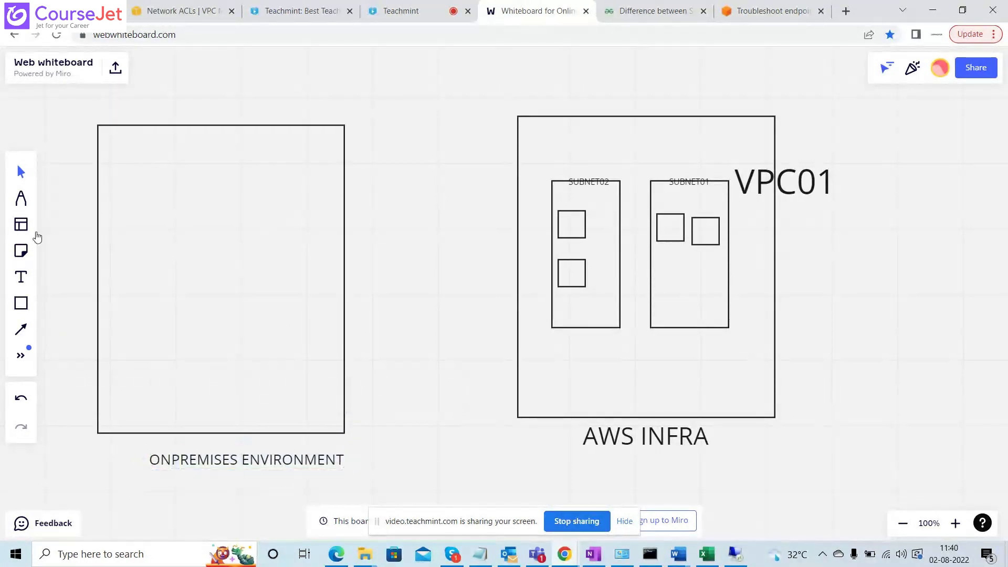
Step: Draw an ellipse labelled 'ROUTER' on the top edge of the on-premises box
{"action": "left_click", "coordinate": [21, 303]}
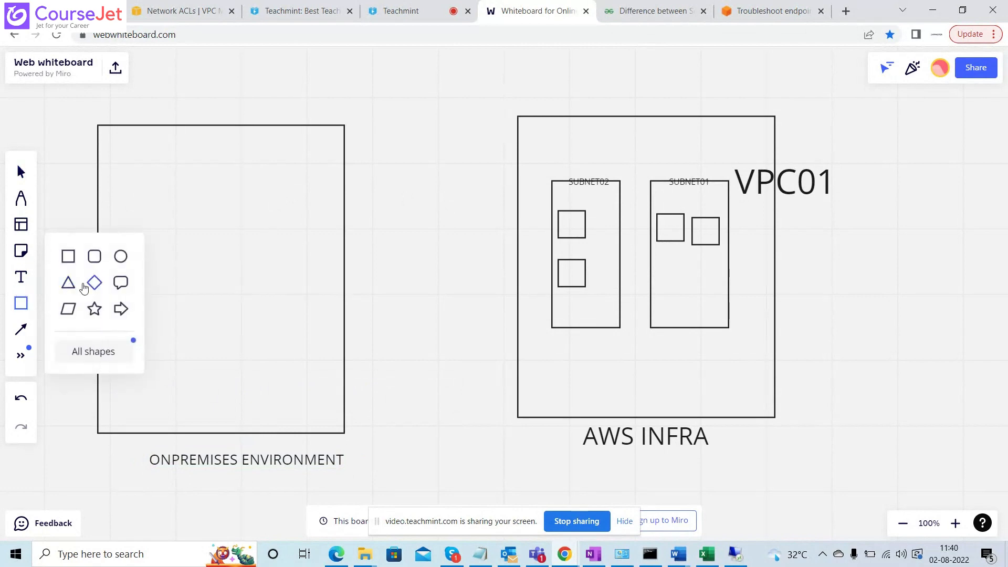
{"action": "left_click", "coordinate": [121, 256]}
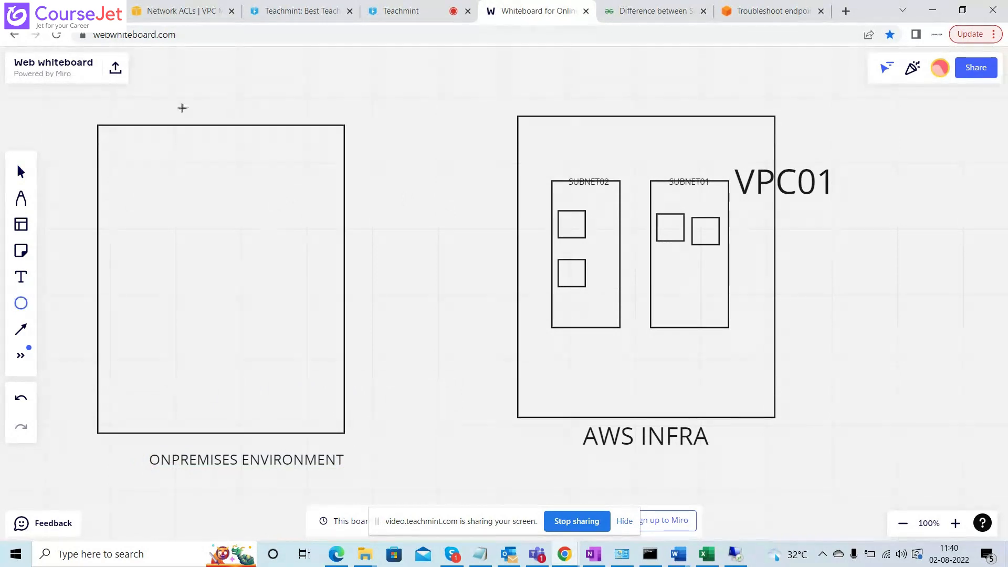
{"action": "mouse_move", "coordinate": [167, 104]}
{"action": "left_mouse_down"}
{"action": "mouse_move", "coordinate": [237, 151]}
{"action": "mouse_move", "coordinate": [274, 154]}
{"action": "left_mouse_up"}
{"action": "type", "text": "ROUTER"}
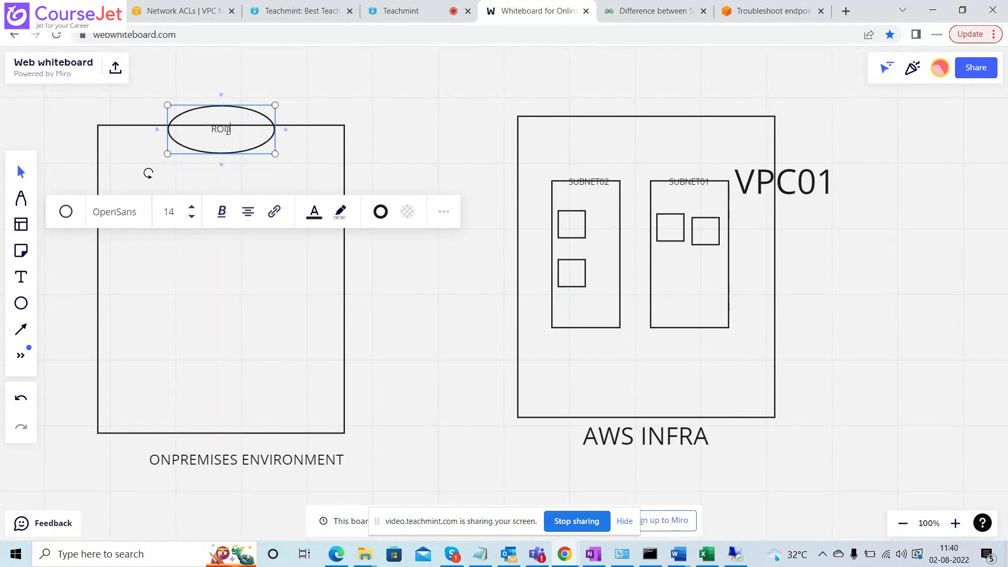
{"action": "left_click", "coordinate": [368, 110]}
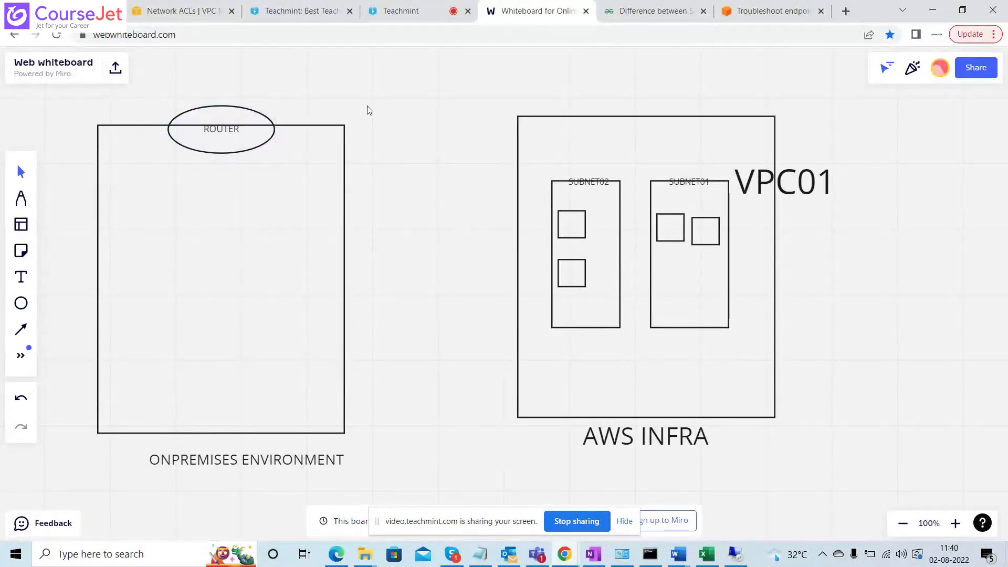
Step: Draw a rectangle labelled 'SWITCH' below the ROUTER ellipse
{"action": "left_click", "coordinate": [21, 302]}
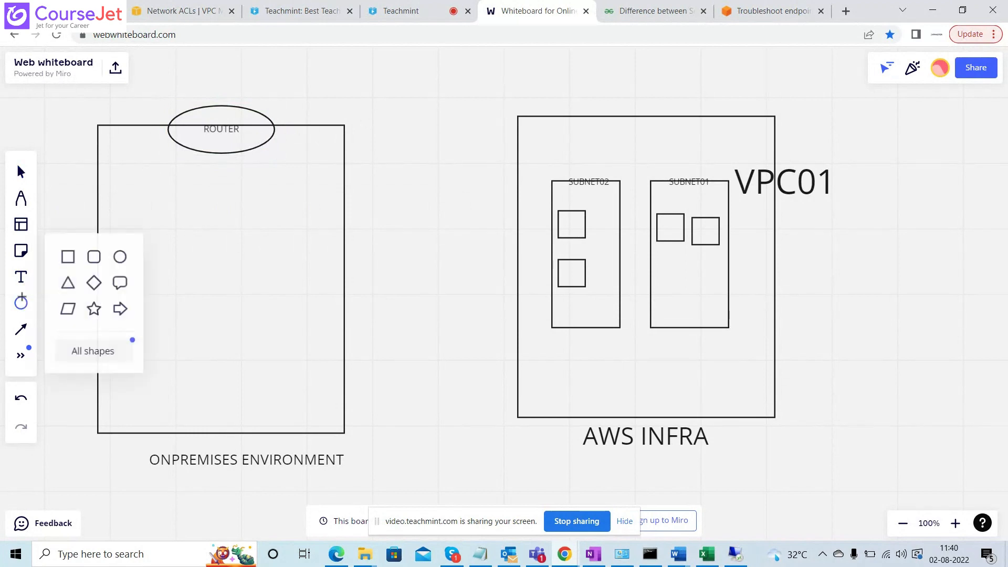
{"action": "left_click", "coordinate": [67, 256]}
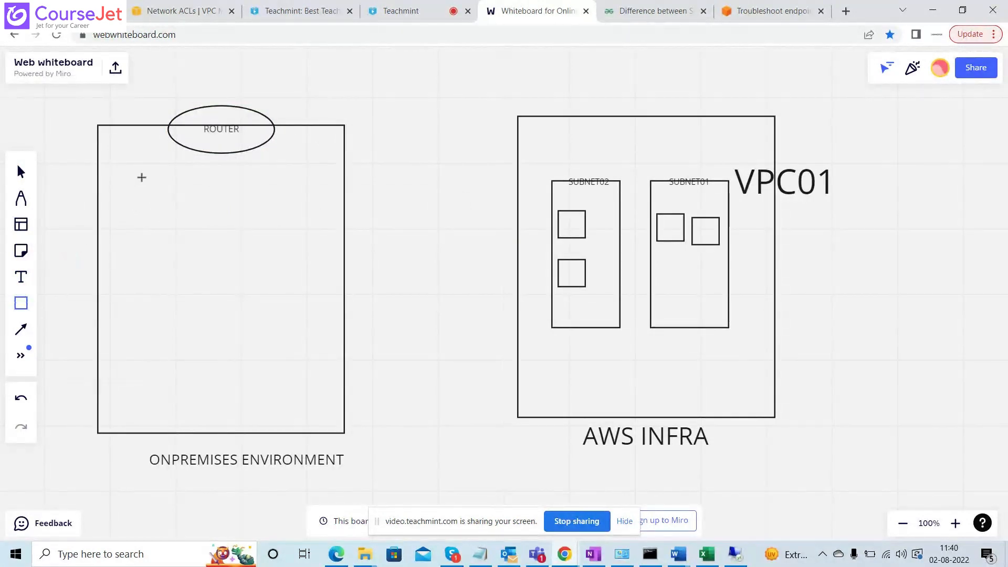
{"action": "left_click_drag", "start_coordinate": [162, 162], "coordinate": [276, 202]}
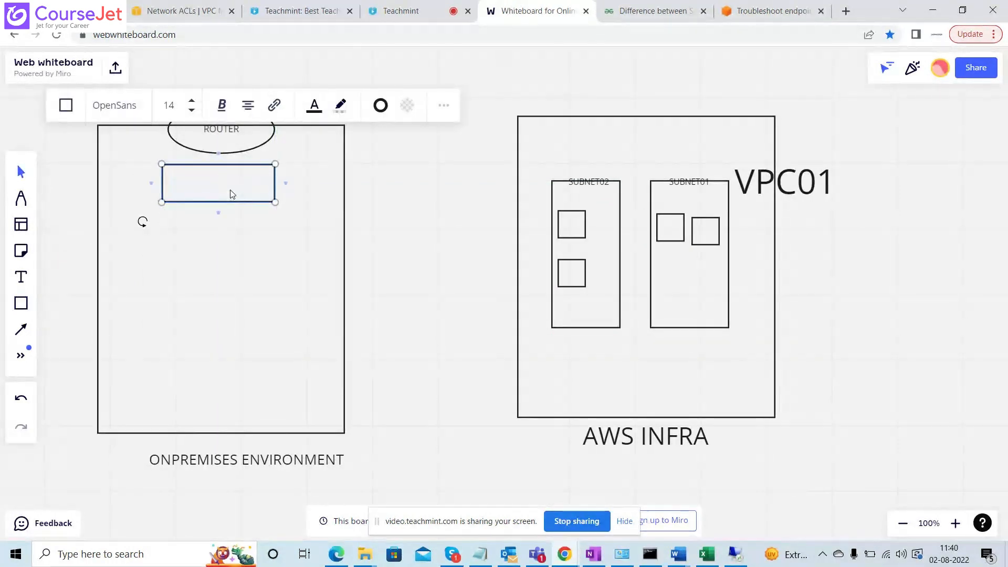
{"action": "type", "text": "SWITCH"}
{"action": "left_click", "coordinate": [21, 303]}
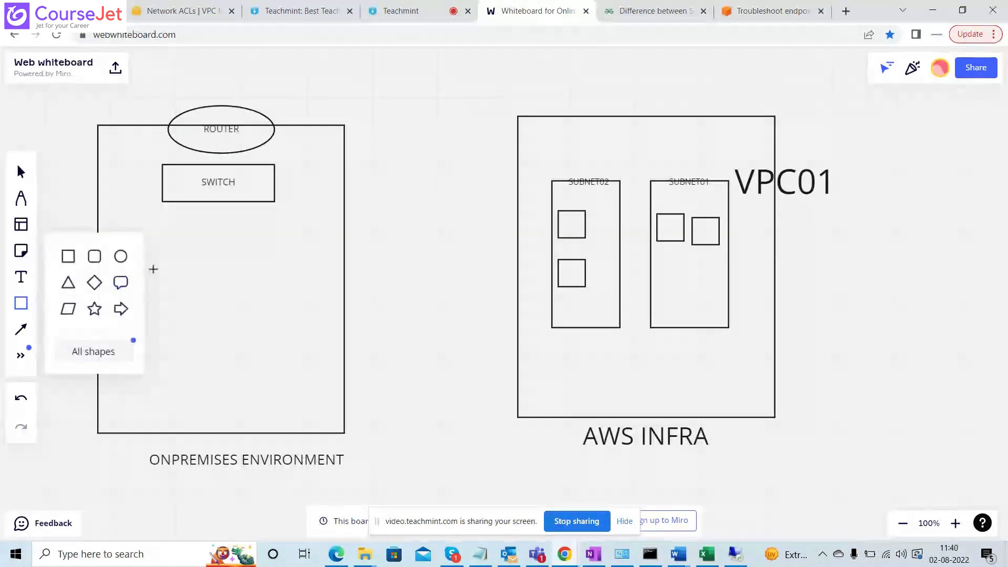
Step: Draw a small square under SWITCH and duplicate it into two rows of three squares
{"action": "left_click", "coordinate": [68, 256]}
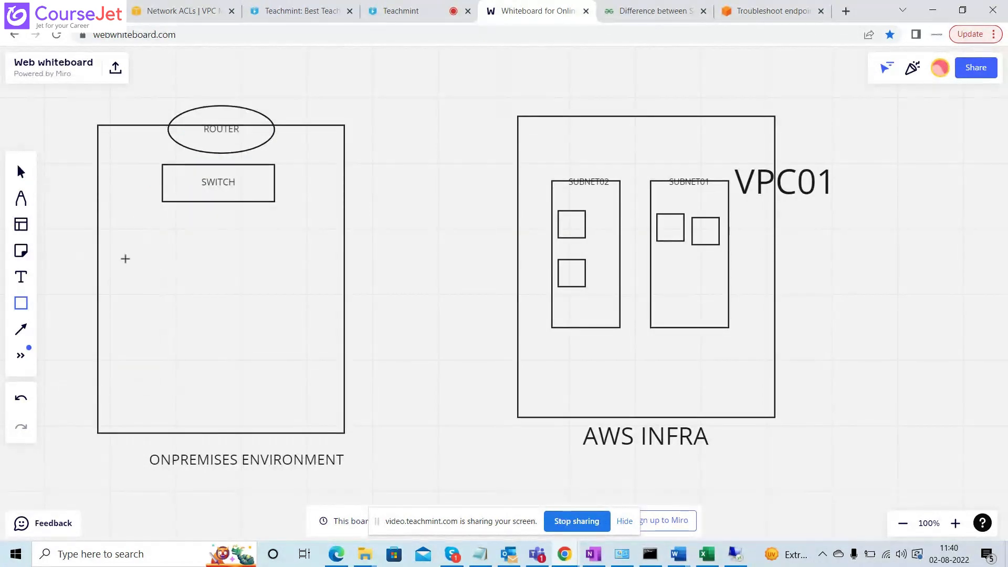
{"action": "left_click_drag", "start_coordinate": [122, 258], "coordinate": [171, 301]}
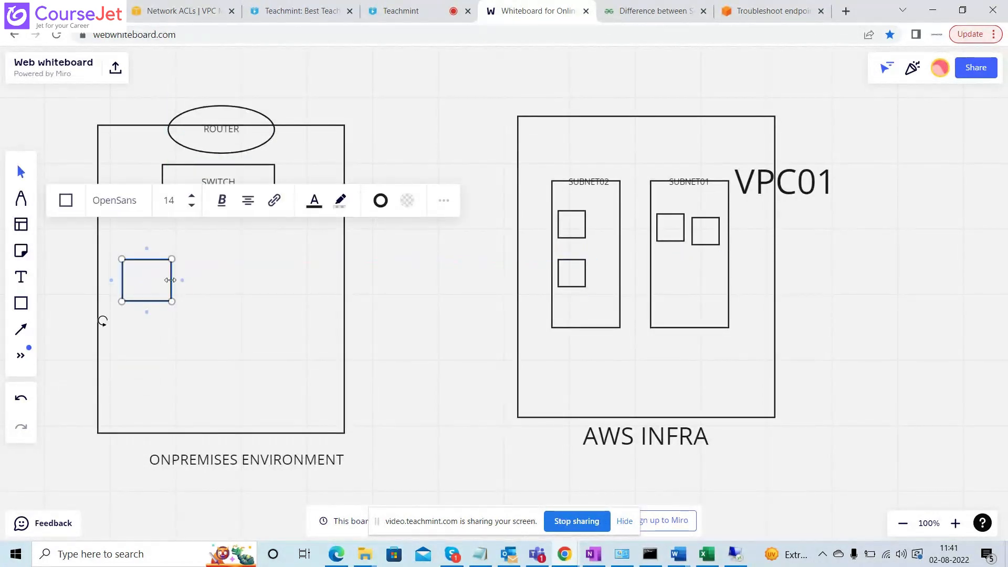
{"action": "left_click", "coordinate": [185, 318]}
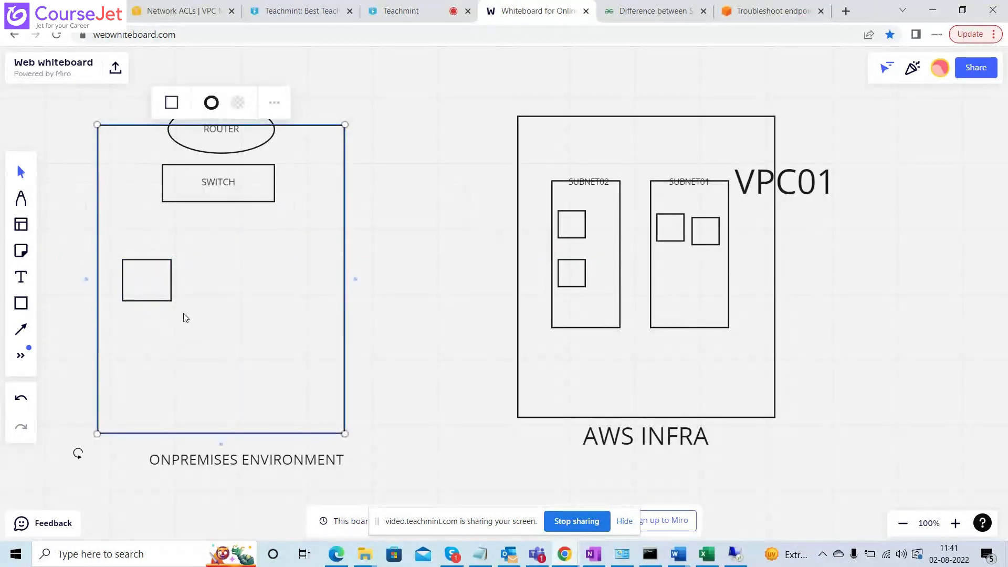
{"action": "left_click", "coordinate": [167, 304]}
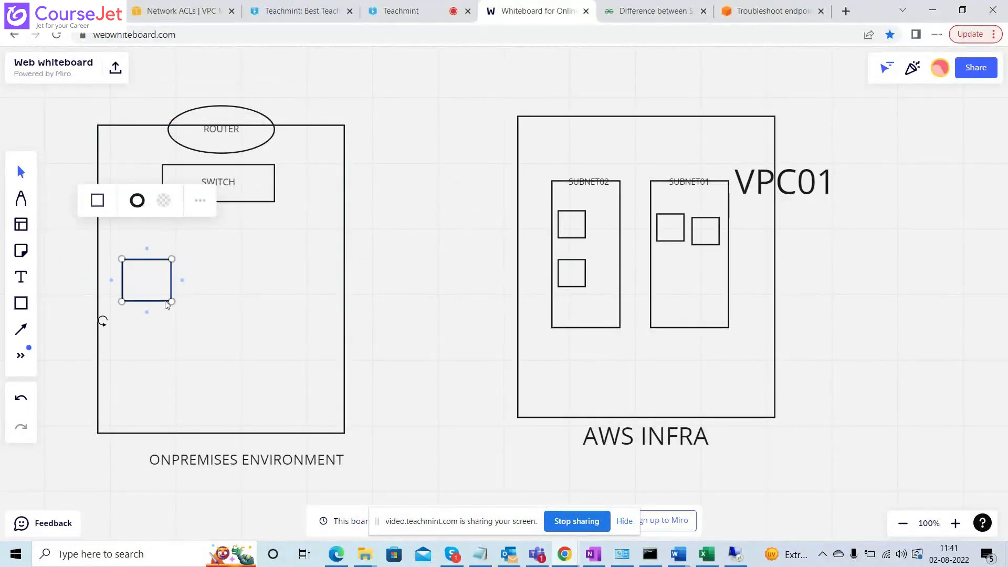
{"action": "key", "text": "ctrl+d"}
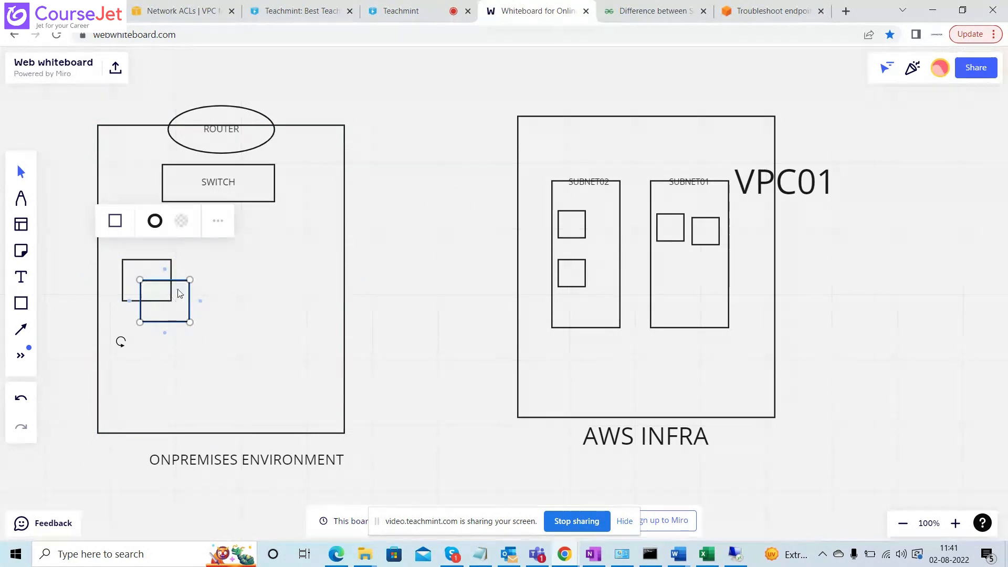
{"action": "left_click_drag", "start_coordinate": [179, 293], "coordinate": [309, 261]}
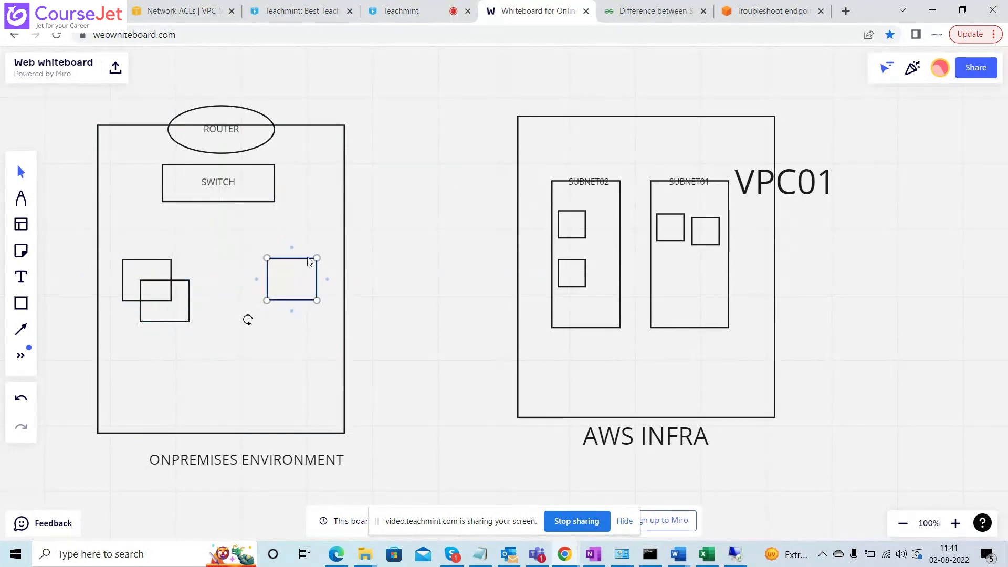
{"action": "left_click_drag", "start_coordinate": [188, 282], "coordinate": [251, 261]}
{"action": "left_click_drag", "start_coordinate": [182, 285], "coordinate": [285, 354]}
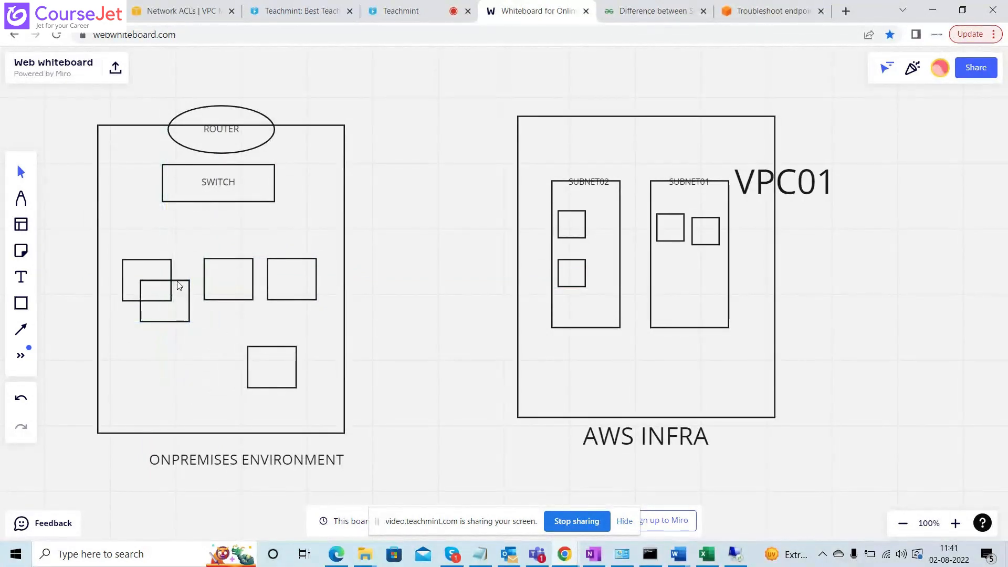
{"action": "left_click_drag", "start_coordinate": [179, 286], "coordinate": [137, 341]}
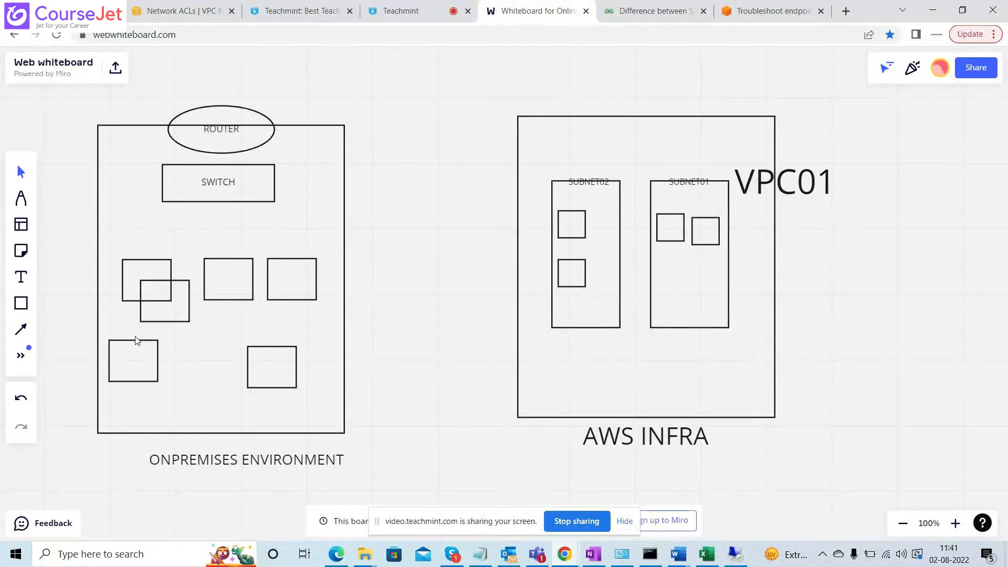
{"action": "left_click_drag", "start_coordinate": [192, 310], "coordinate": [235, 376]}
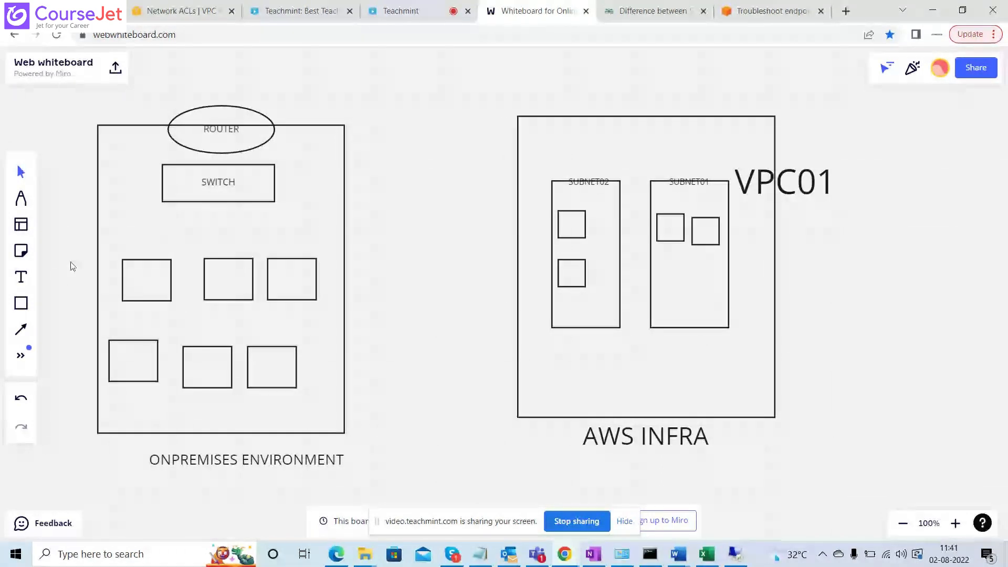
Step: Draw a box labelled 'VPG' on the top edge of VPC01
{"action": "left_click", "coordinate": [21, 303]}
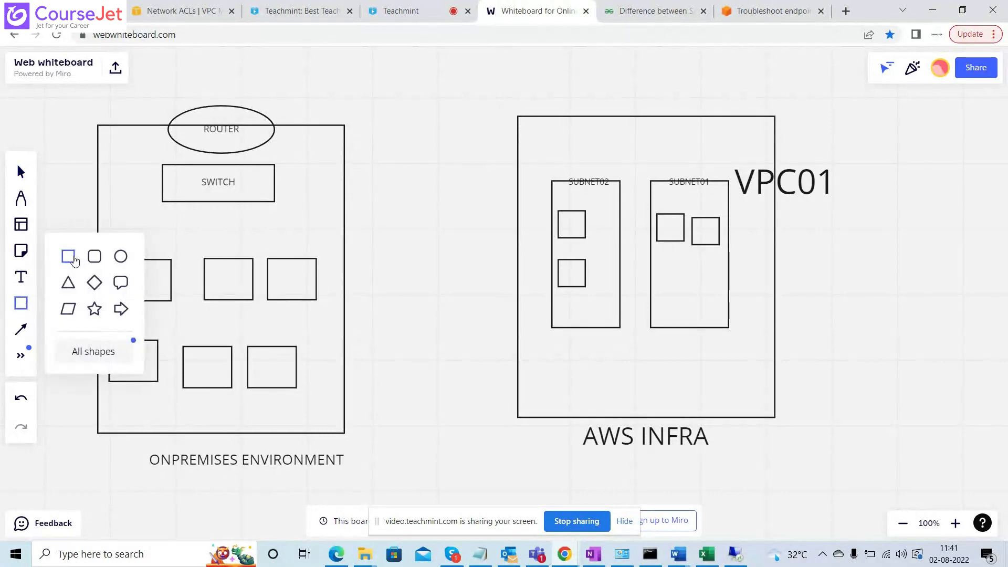
{"action": "left_click", "coordinate": [73, 255]}
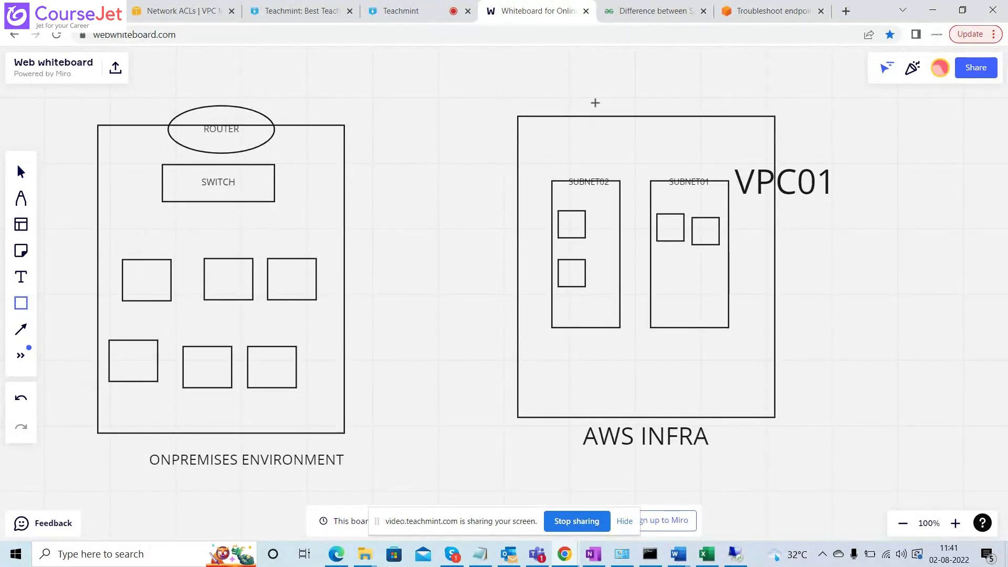
{"action": "left_click_drag", "start_coordinate": [595, 104], "coordinate": [719, 142]}
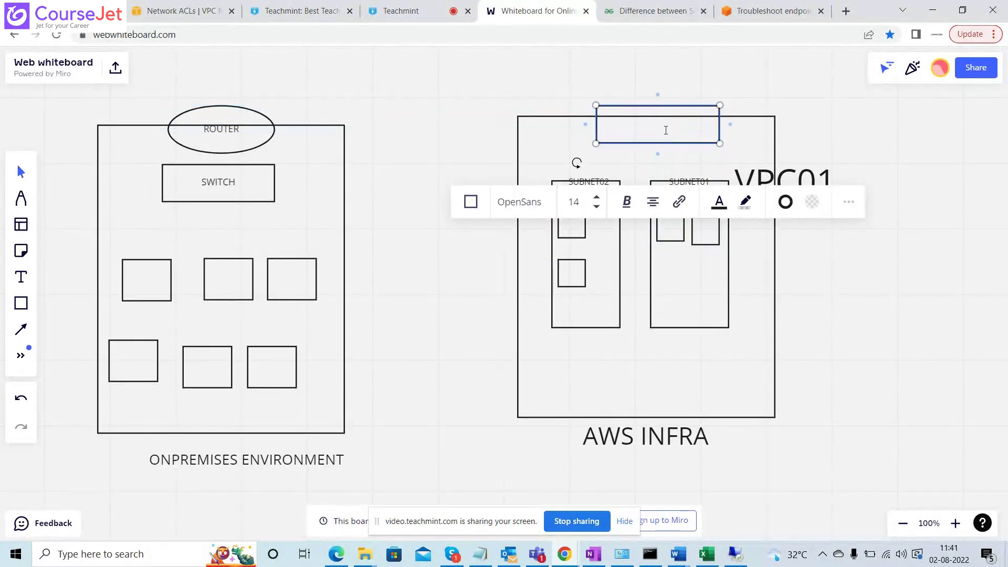
{"action": "type", "text": "VPG"}
{"action": "left_click", "coordinate": [732, 102]}
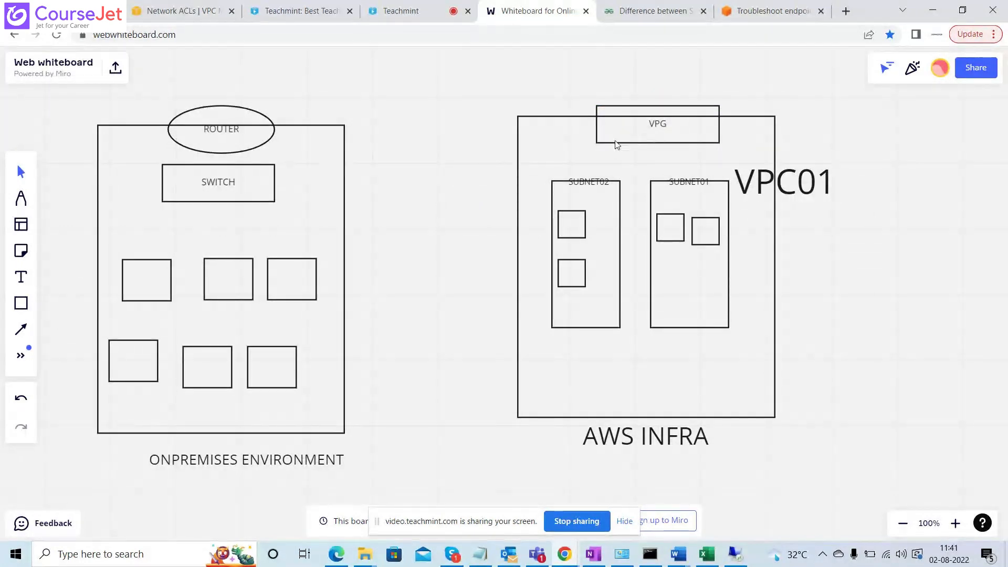
Step: Draw a narrow box labelled 'ROUTETABLE' just beneath VPG
{"action": "left_click", "coordinate": [21, 303]}
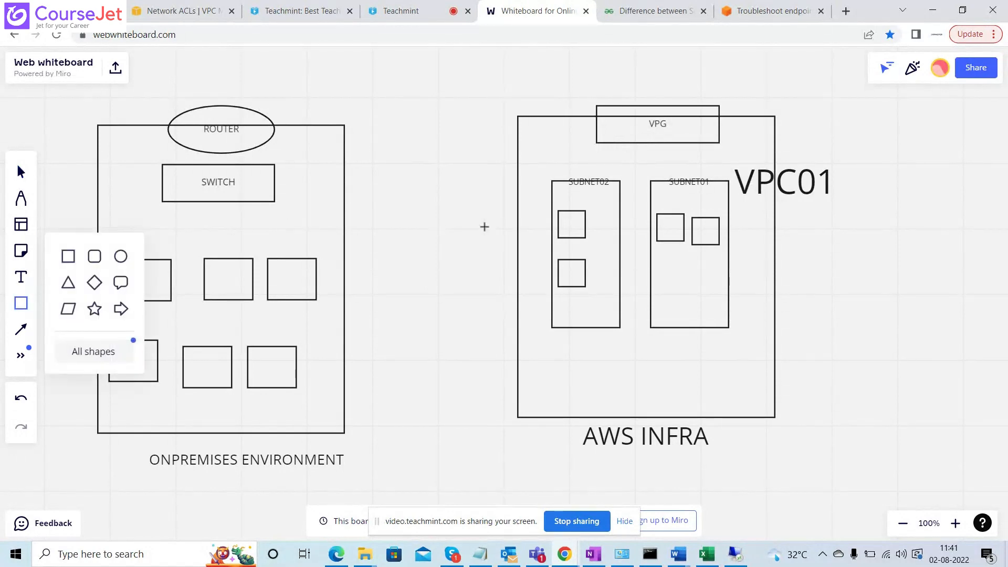
{"action": "left_click", "coordinate": [67, 257]}
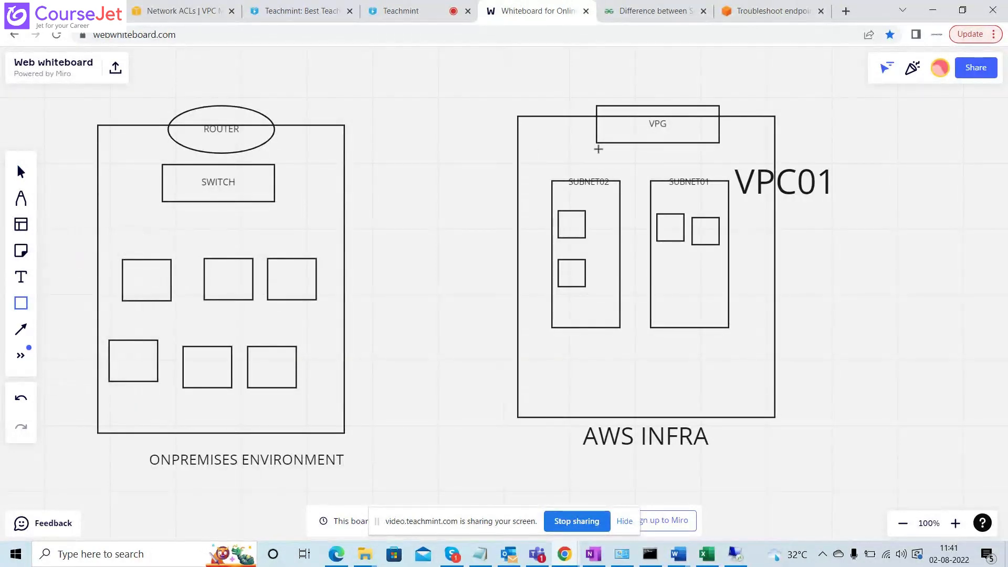
{"action": "left_click_drag", "start_coordinate": [601, 154], "coordinate": [700, 169]}
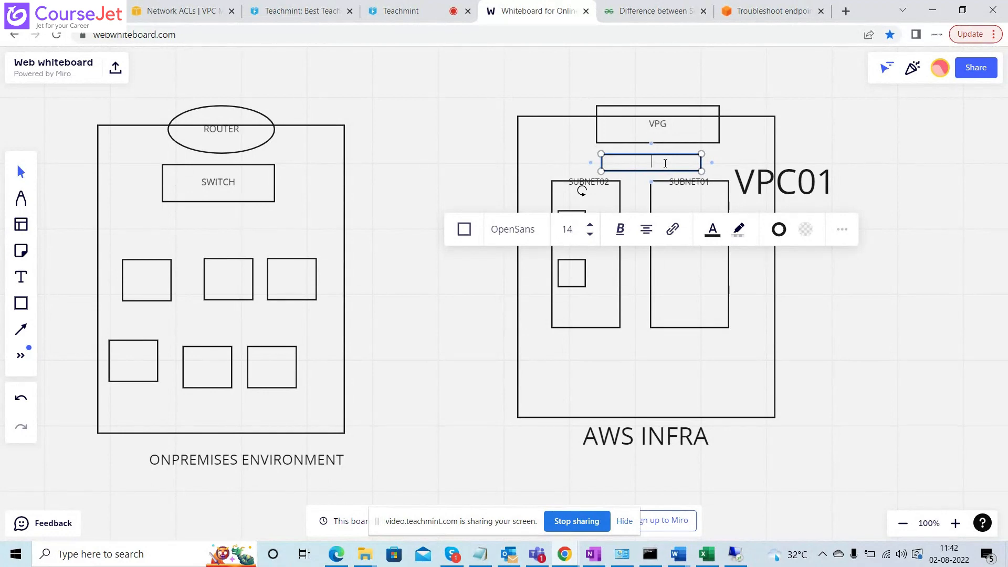
{"action": "type", "text": "OUTETABLE"}
{"action": "left_click", "coordinate": [501, 148]}
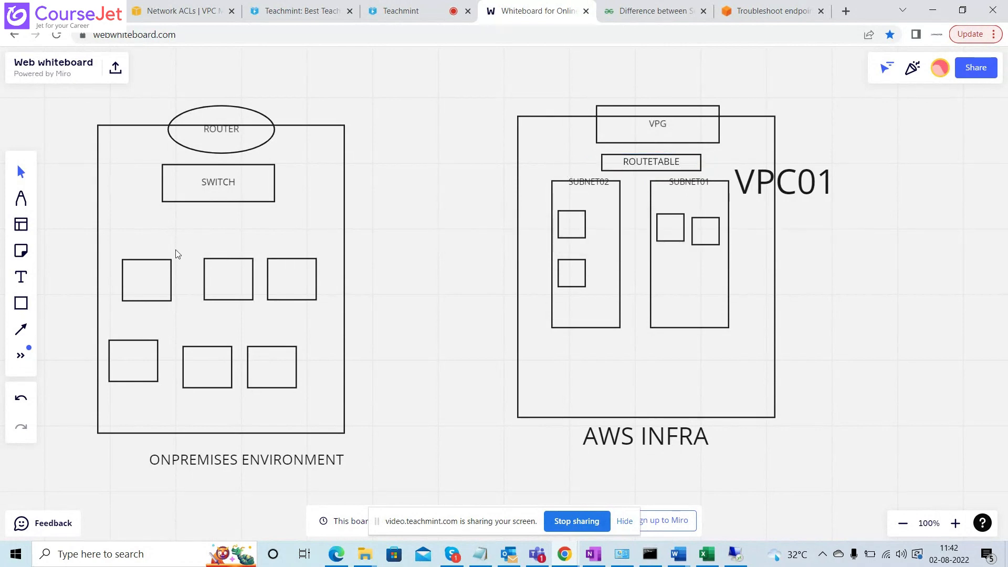
{"action": "left_click", "coordinate": [21, 329]}
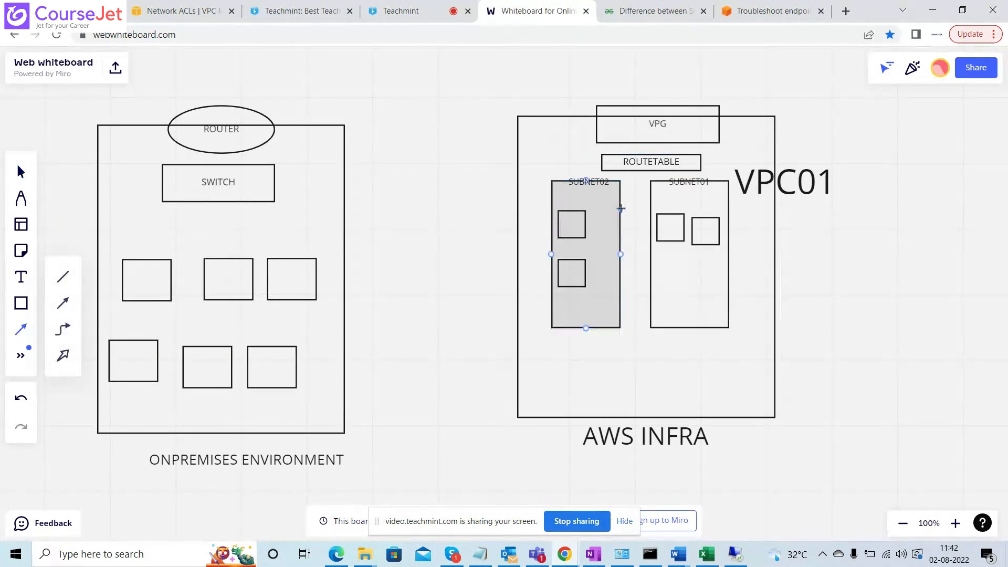
Step: Draw arrows from SUBNET02 and SUBNET01 to ROUTETABLE, and from ROUTETABLE up to VPG
{"action": "left_click_drag", "start_coordinate": [621, 209], "coordinate": [636, 180]}
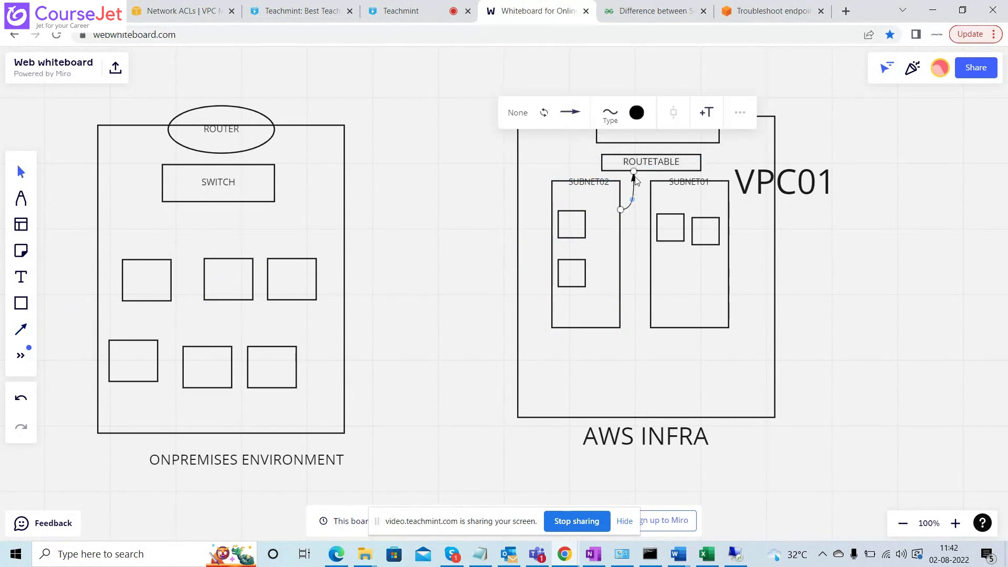
{"action": "left_click", "coordinate": [21, 329]}
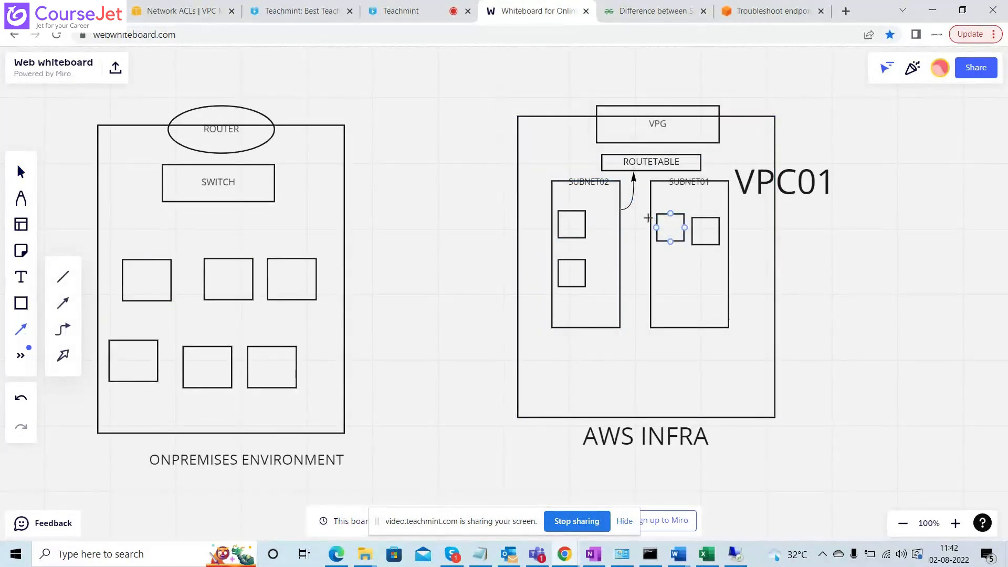
{"action": "left_click_drag", "start_coordinate": [655, 216], "coordinate": [641, 171]}
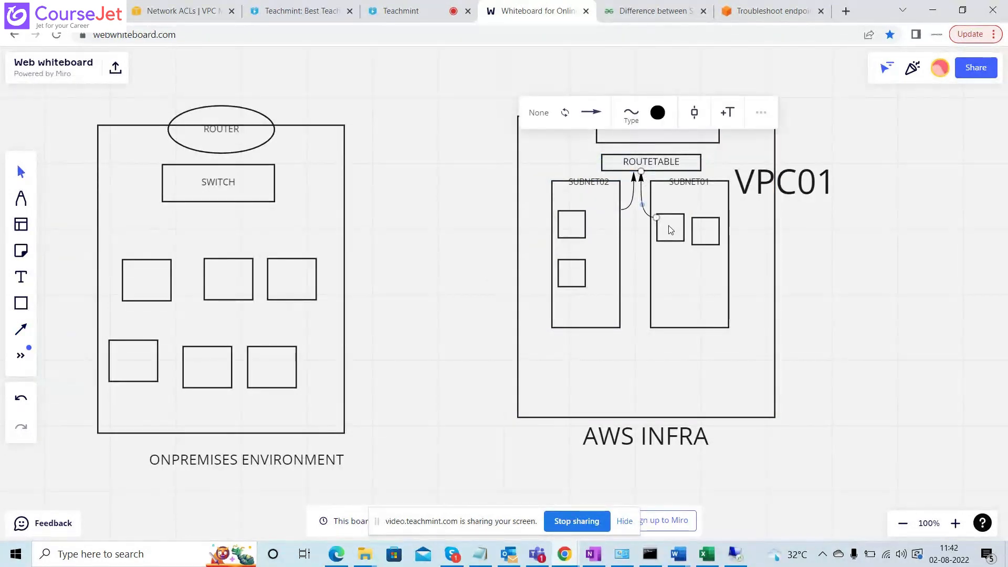
{"action": "left_click_drag", "start_coordinate": [654, 219], "coordinate": [650, 222]}
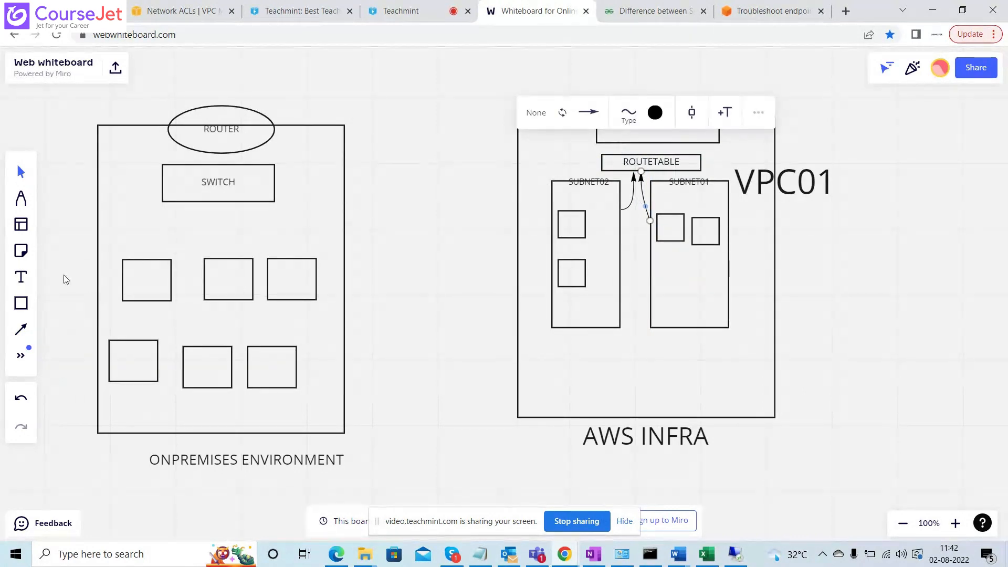
{"action": "left_click", "coordinate": [23, 329]}
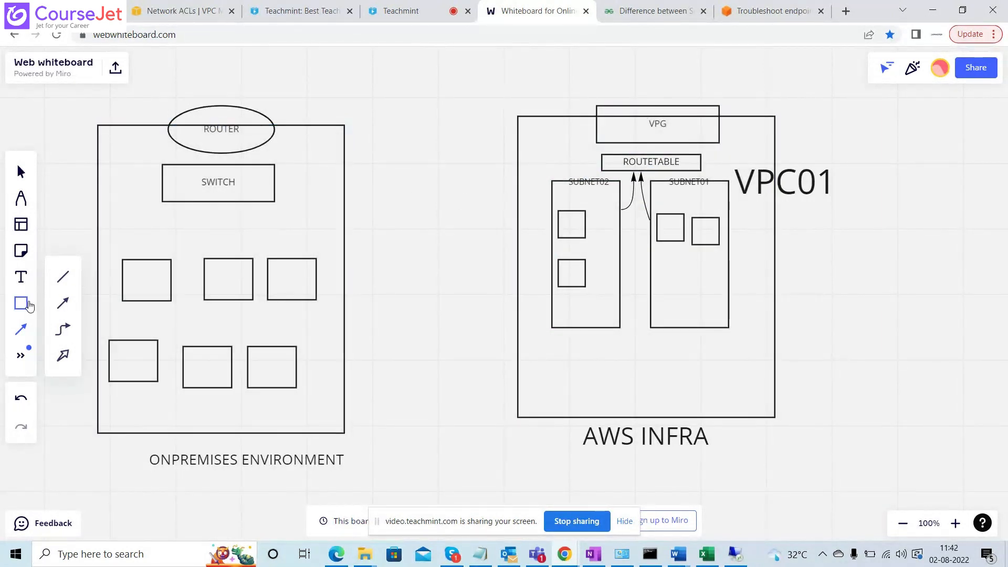
{"action": "left_click", "coordinate": [61, 303]}
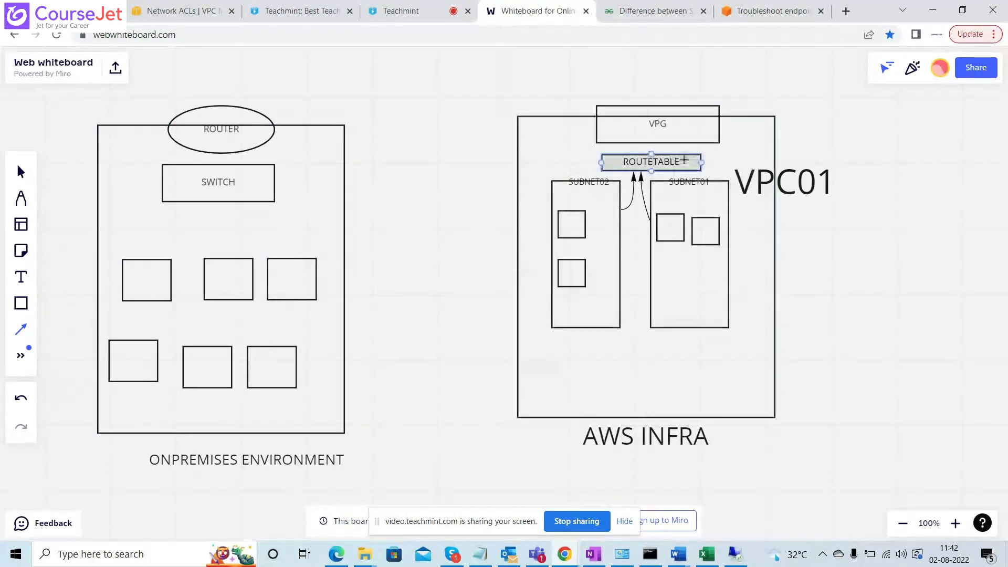
{"action": "left_click_drag", "start_coordinate": [651, 153], "coordinate": [656, 146]}
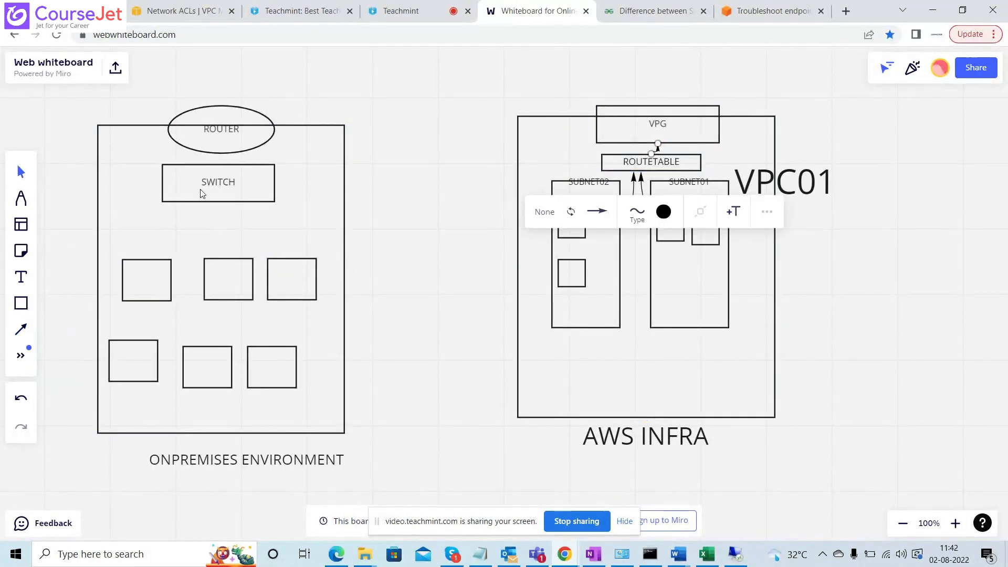
Step: Connect VPG to ROUTER, ROUTER to SWITCH, SWITCH to the middle square, then view AWS virtual private gateways
{"action": "left_click", "coordinate": [21, 329]}
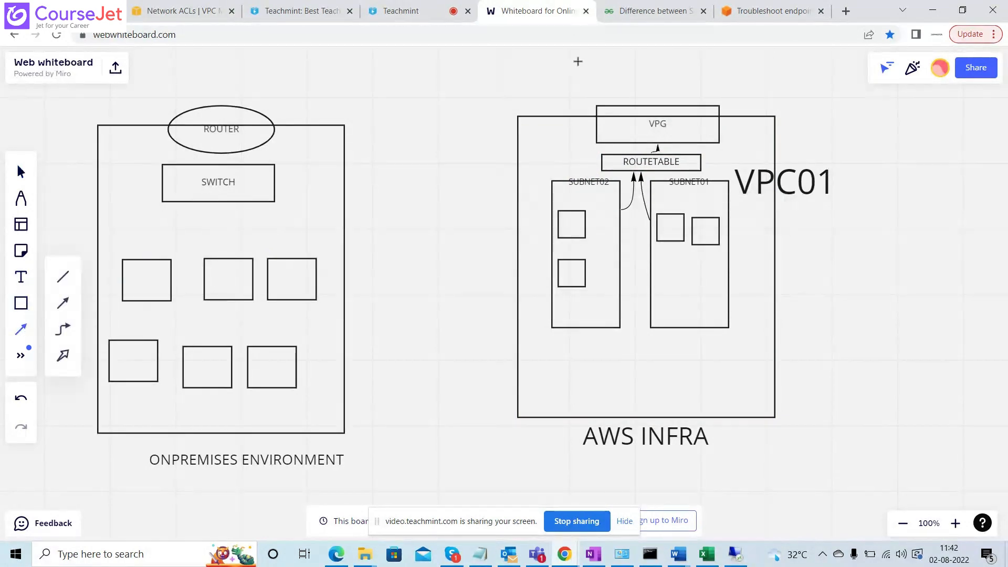
{"action": "left_click_drag", "start_coordinate": [660, 105], "coordinate": [257, 115]}
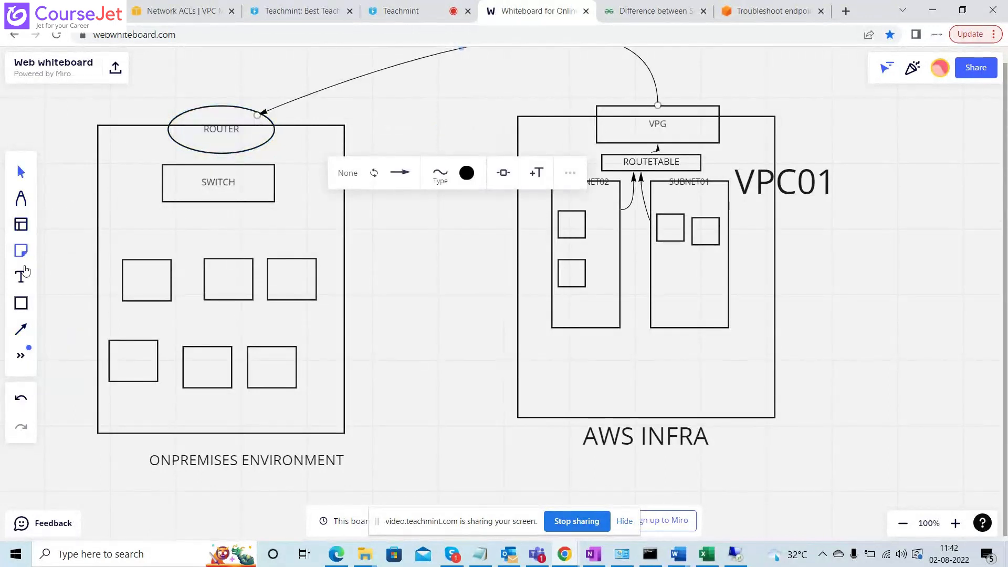
{"action": "left_click", "coordinate": [22, 330]}
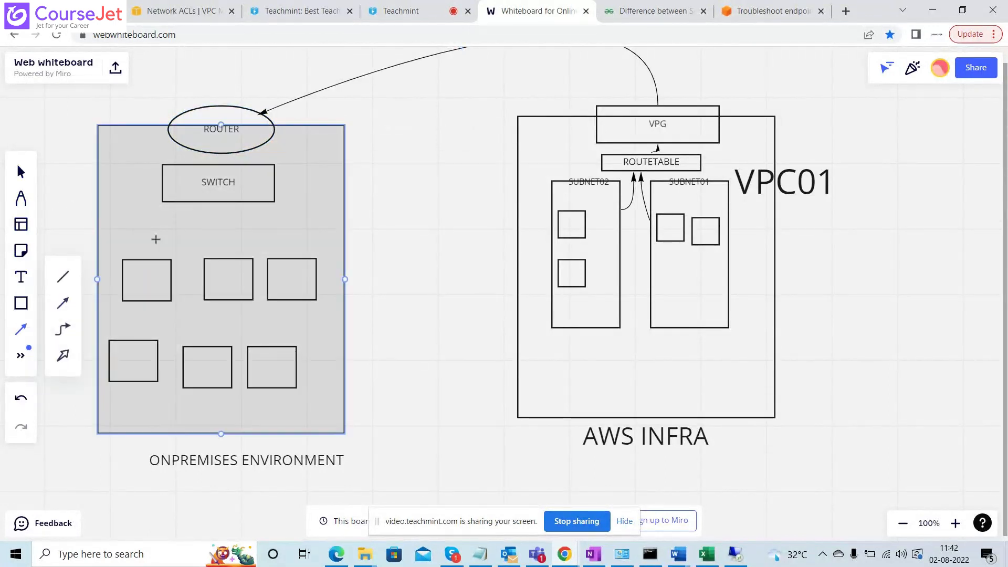
{"action": "left_click_drag", "start_coordinate": [218, 204], "coordinate": [229, 260]}
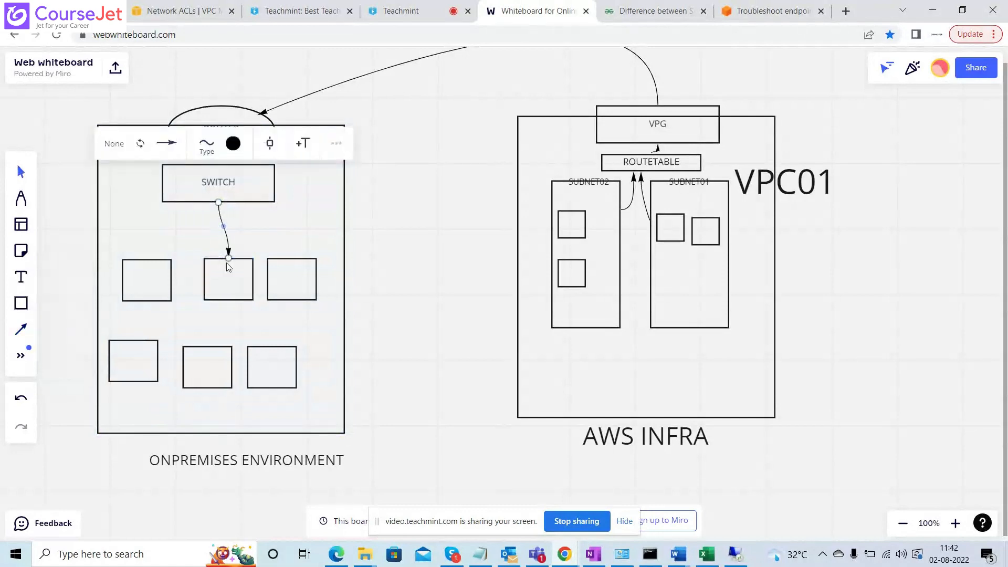
{"action": "left_click", "coordinate": [21, 329]}
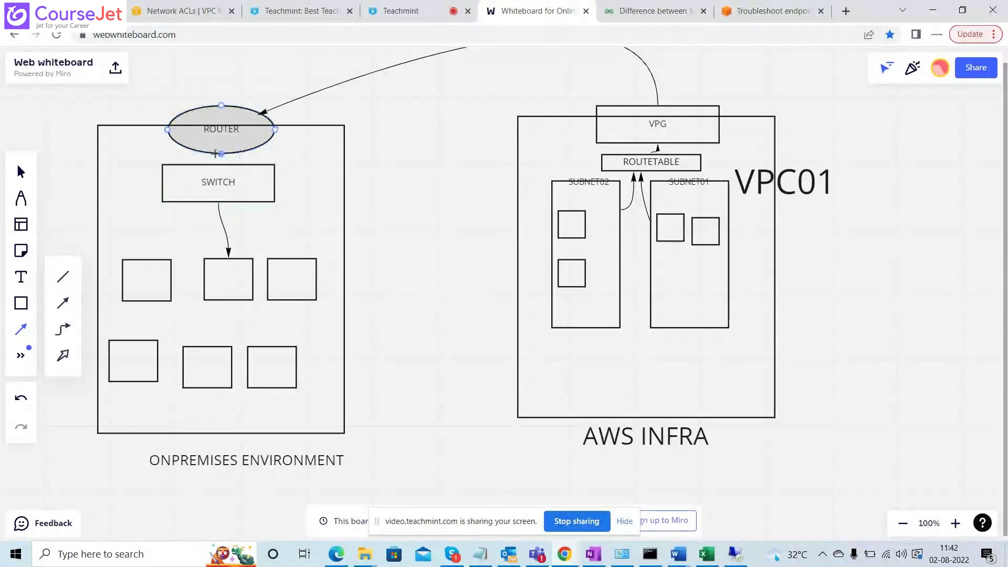
{"action": "left_click_drag", "start_coordinate": [219, 157], "coordinate": [219, 164]}
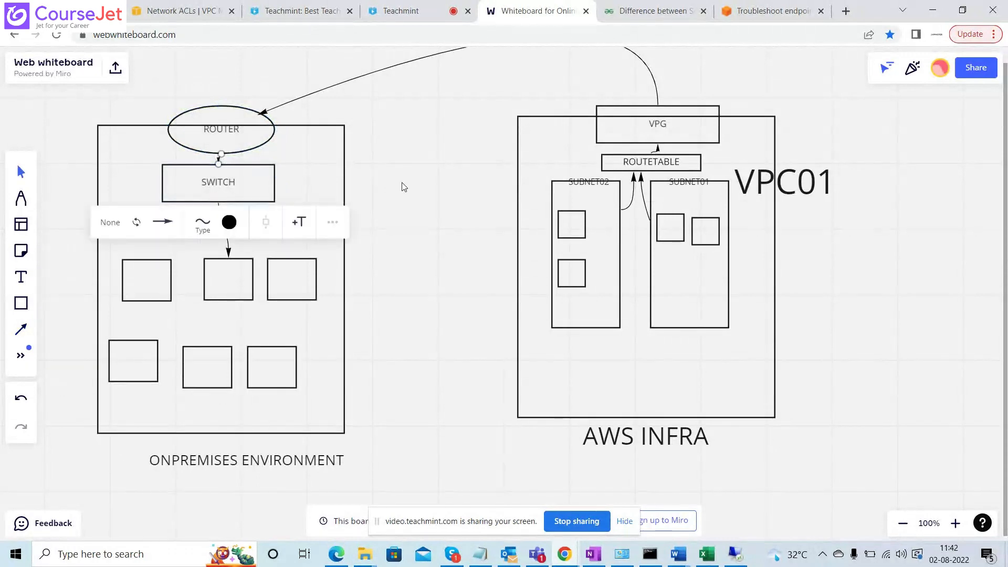
{"action": "left_click", "coordinate": [448, 207]}
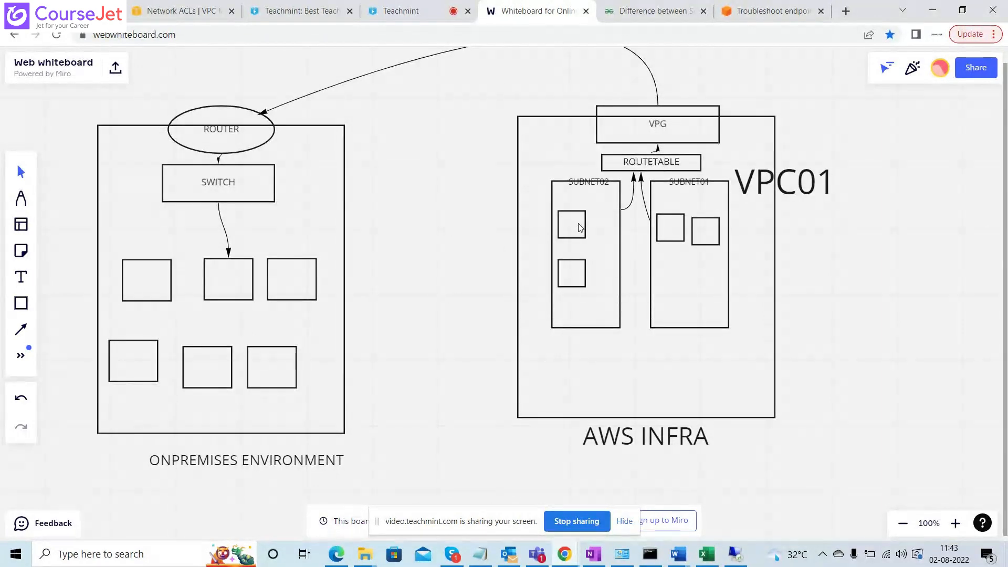
{"action": "double_click", "coordinate": [229, 277]}
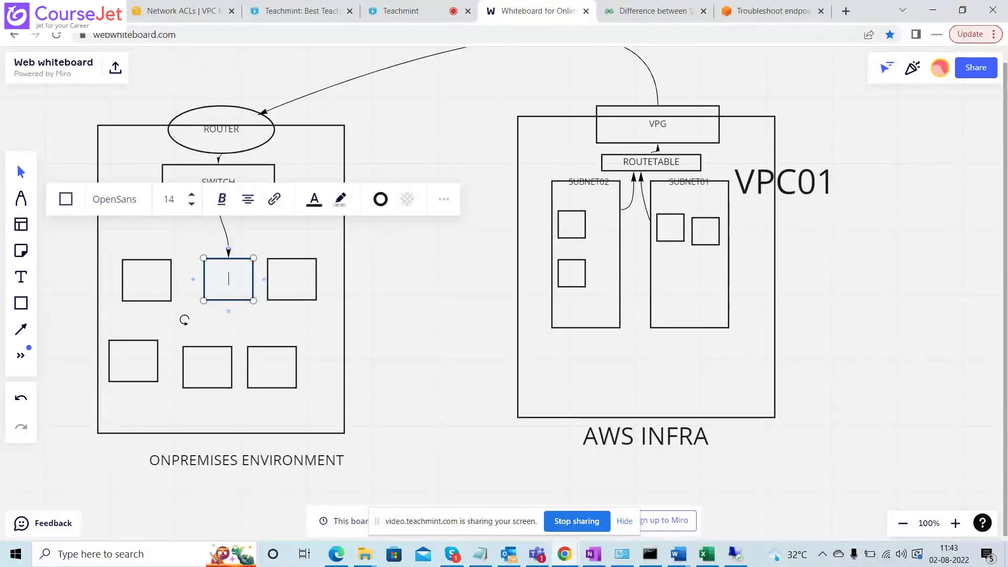
{"action": "left_click", "coordinate": [67, 11]}
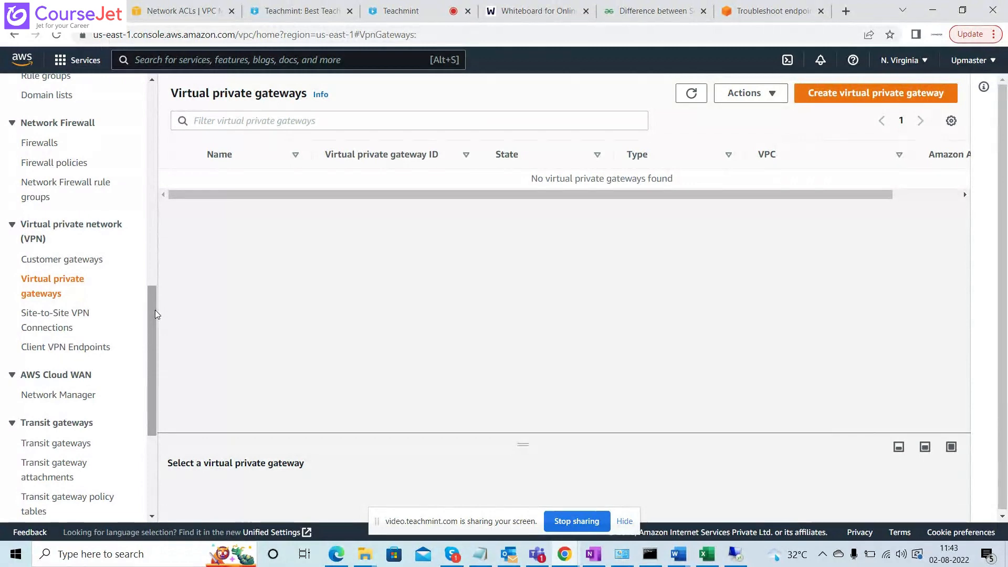
Step: Back on the whiteboard, add the address 172.45.68.78 on a new line under VPG
{"action": "left_click", "coordinate": [195, 21]}
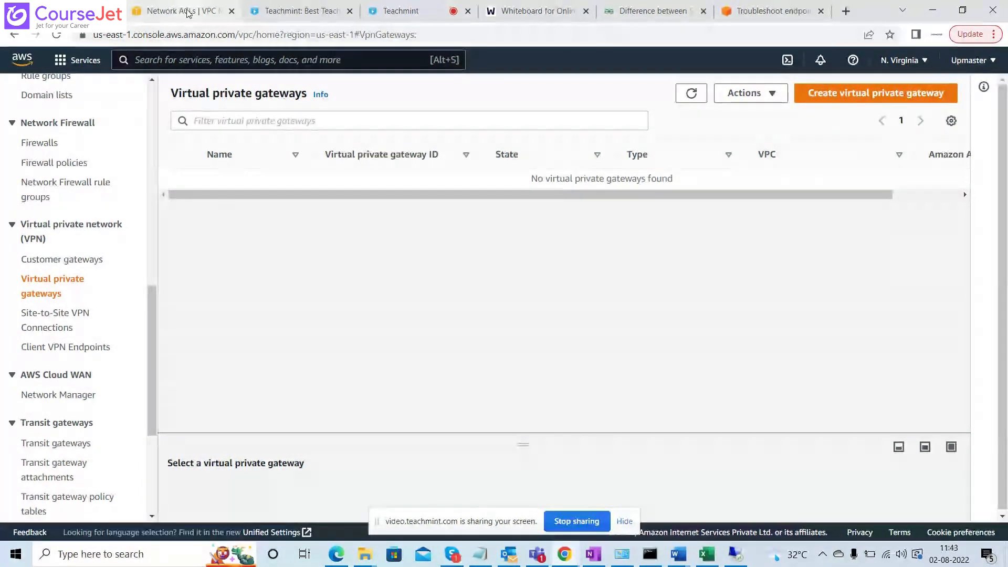
{"action": "left_click", "coordinate": [567, 16]}
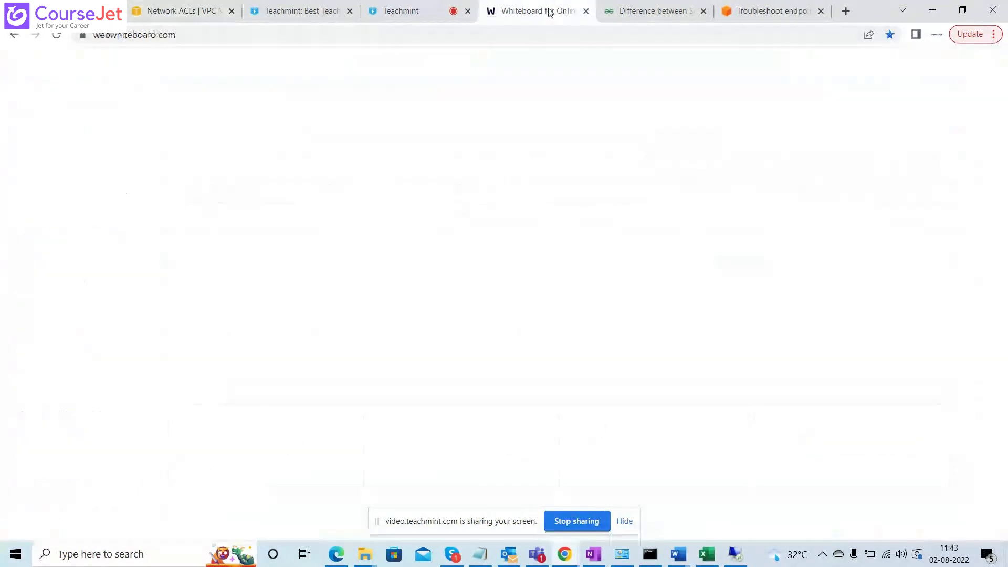
{"action": "double_click", "coordinate": [679, 130]}
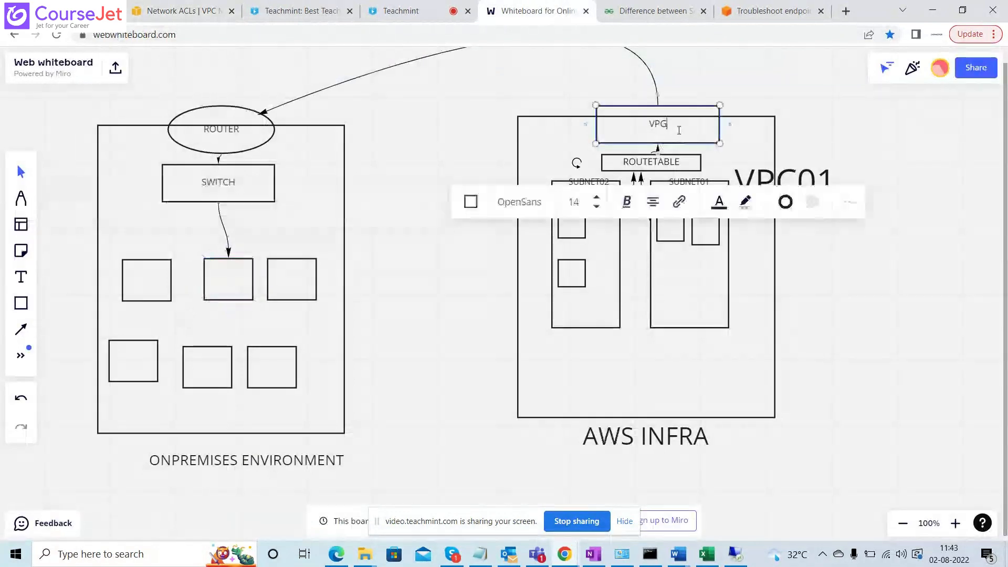
{"action": "key", "text": "Return"}
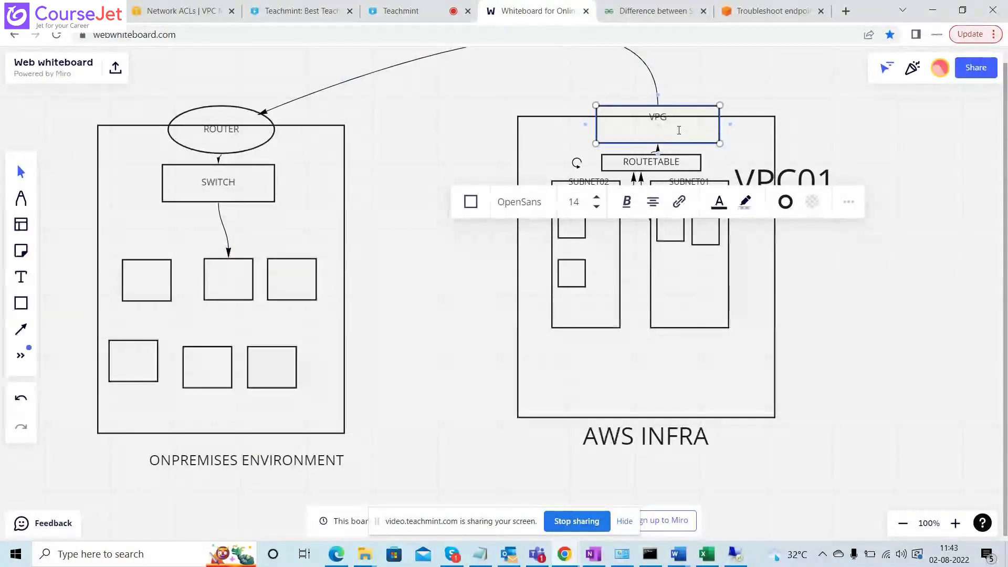
{"action": "type", "text": "172."}
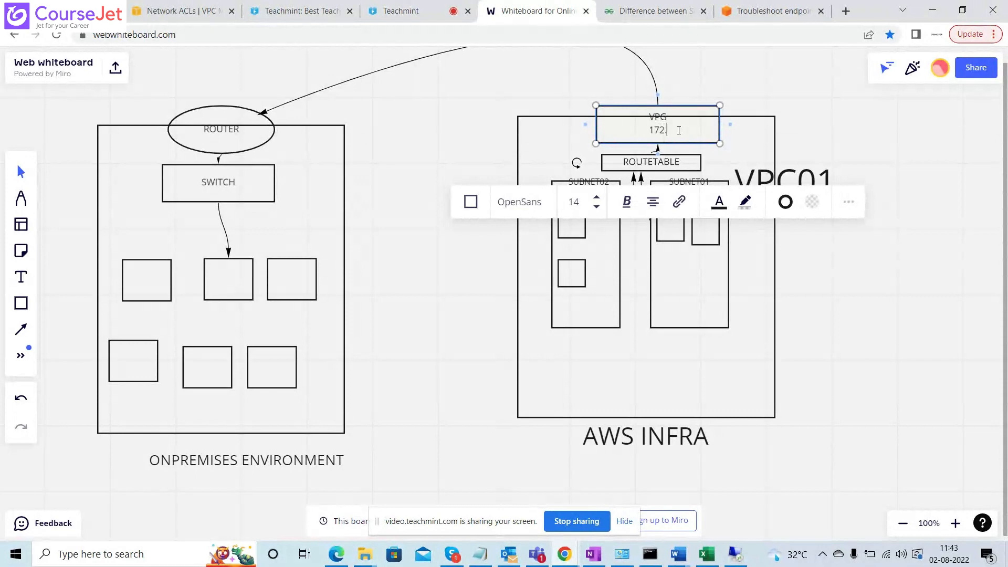
{"action": "type", "text": "45.68.78"}
Step: Add the address 192.45.21.35 on a new line under ROUTER
{"action": "double_click", "coordinate": [248, 132]}
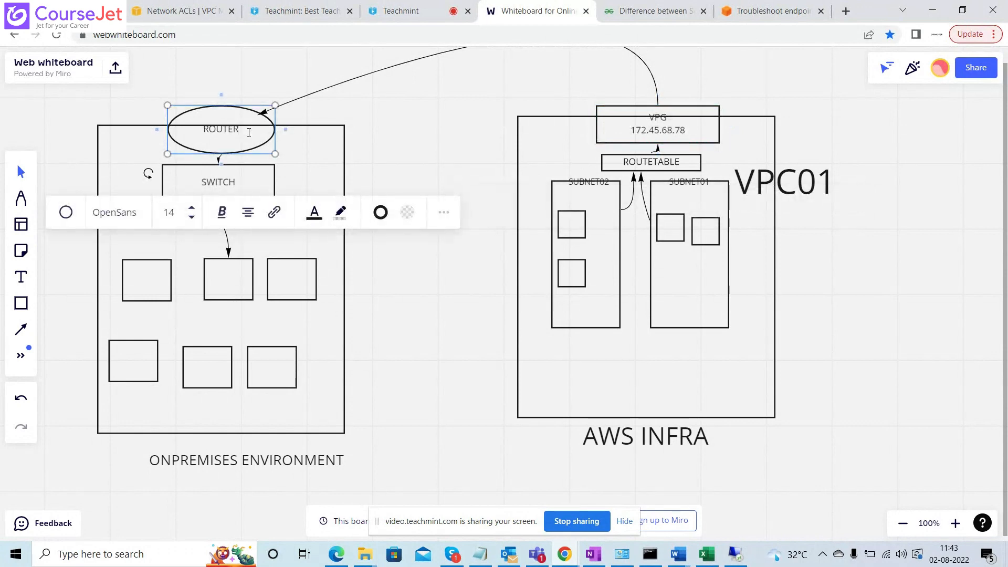
{"action": "key", "text": "Return"}
{"action": "type", "text": "17"}
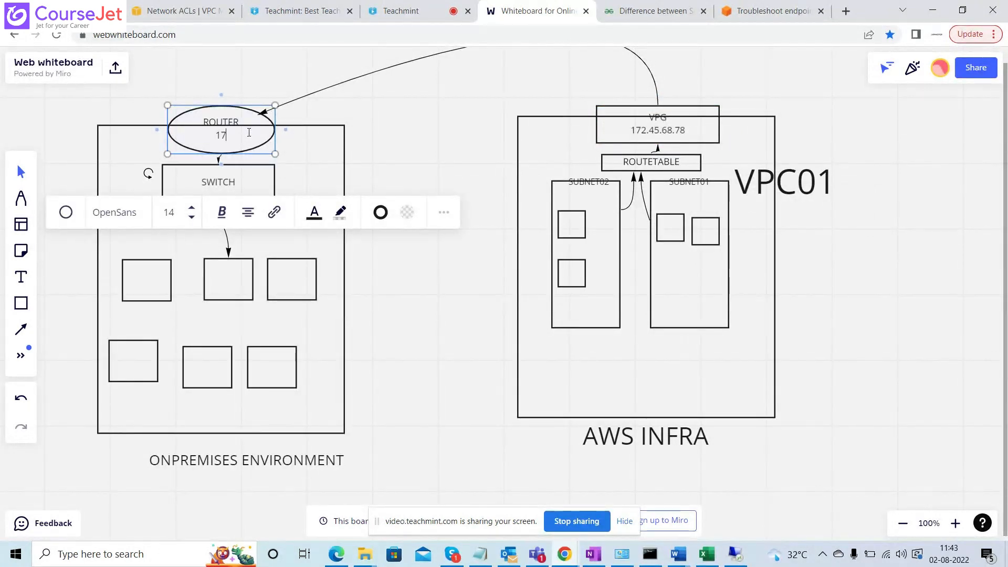
{"action": "type", "text": "2.45."}
{"action": "key", "text": "BackSpace"}
{"action": "key", "text": "BackSpace"}
{"action": "key", "text": "BackSpace"}
{"action": "key", "text": "BackSpace"}
{"action": "key", "text": "BackSpace"}
{"action": "key", "text": "BackSpace"}
{"action": "type", "text": "92.45.21.35"}
{"action": "left_click", "coordinate": [362, 129]}
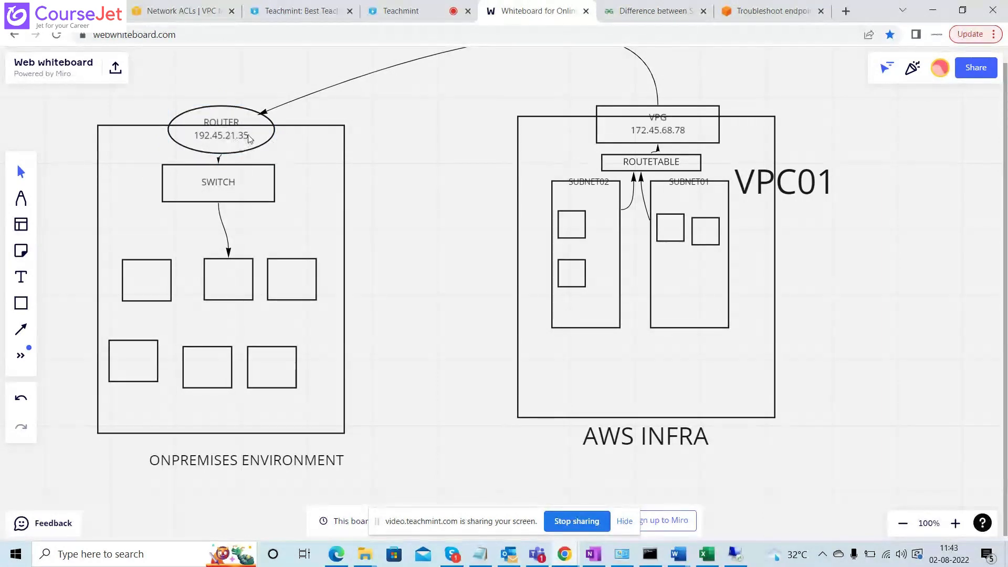
{"action": "double_click", "coordinate": [251, 135]}
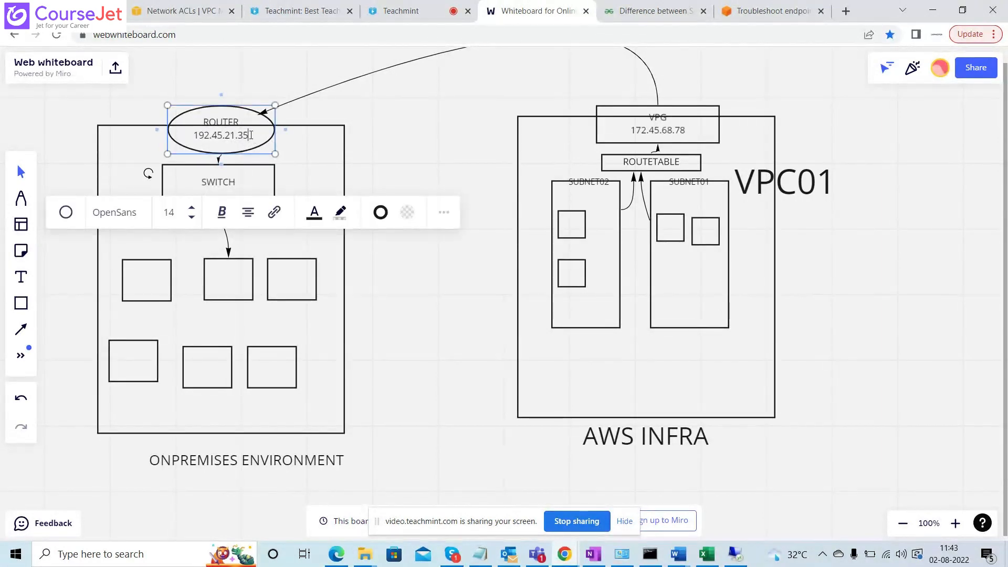
{"action": "double_click", "coordinate": [246, 135]}
{"action": "key", "text": "ctrl+c"}
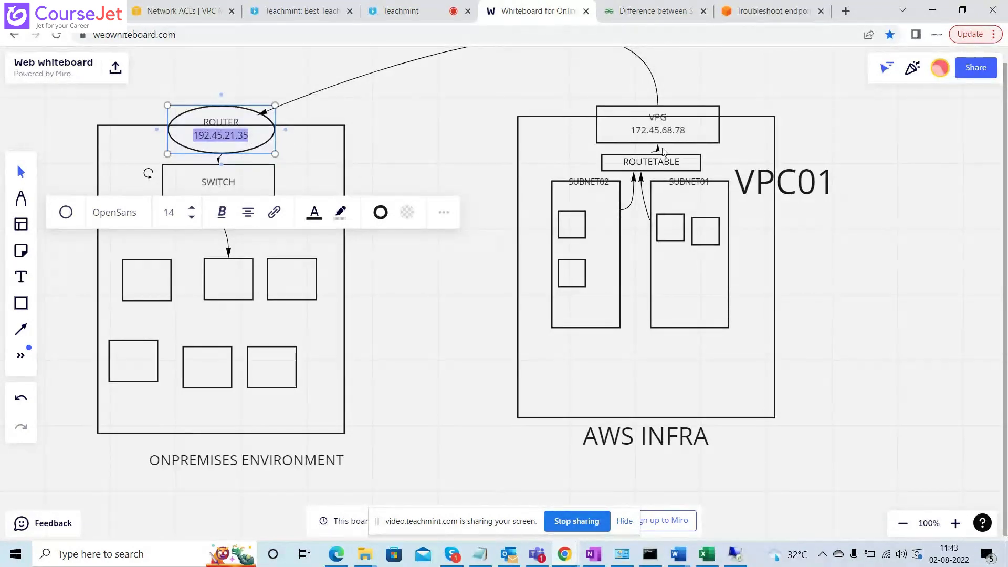
Step: Add 192.45.21.35 on a new line in the VPG box, enlarge it, and start a third ROUTER line
{"action": "double_click", "coordinate": [696, 132]}
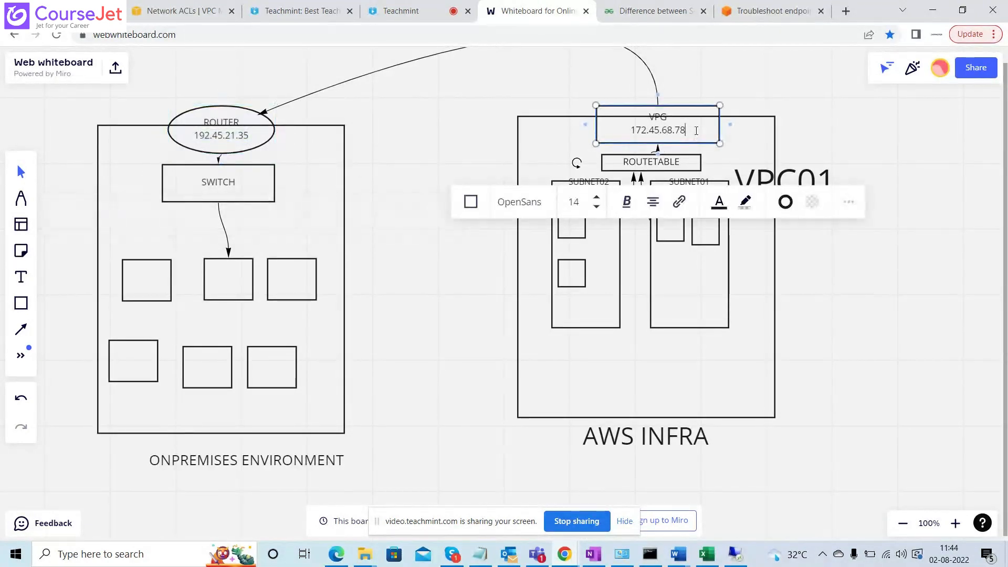
{"action": "key", "text": "Return"}
{"action": "key", "text": "ctrl+v"}
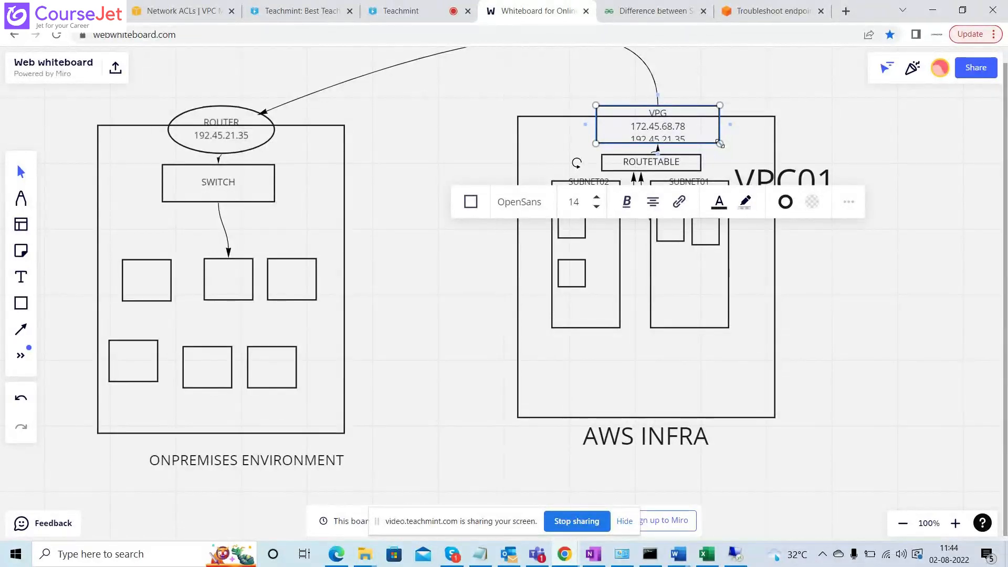
{"action": "left_click_drag", "start_coordinate": [719, 143], "coordinate": [724, 153]}
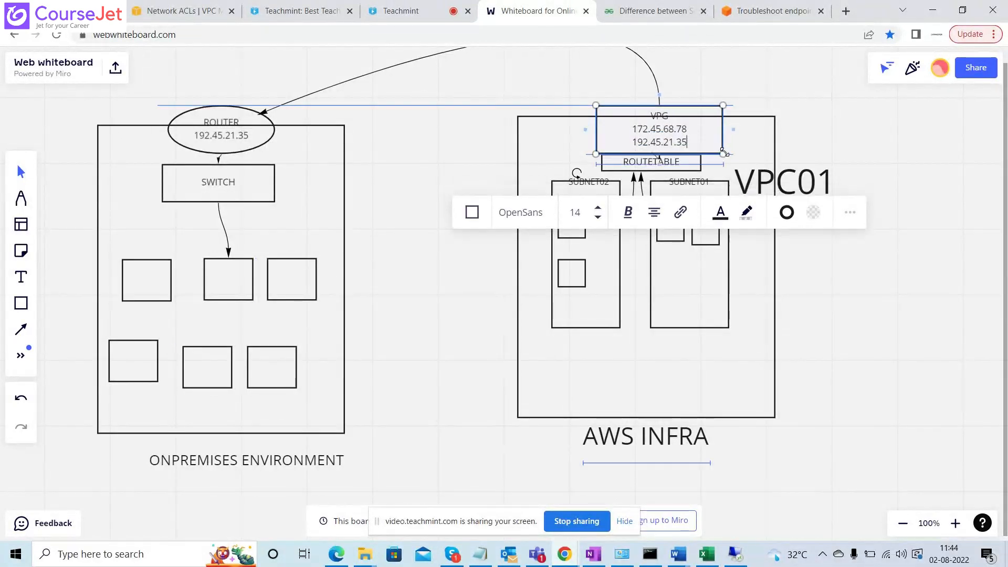
{"action": "left_click", "coordinate": [253, 136]}
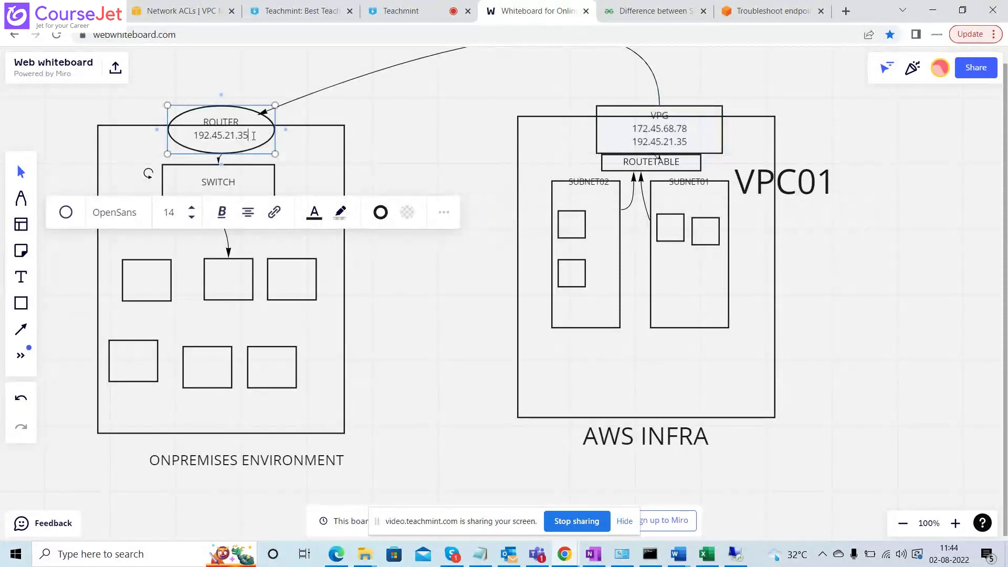
{"action": "key", "text": "Return"}
{"action": "key", "text": "ctrl+v"}
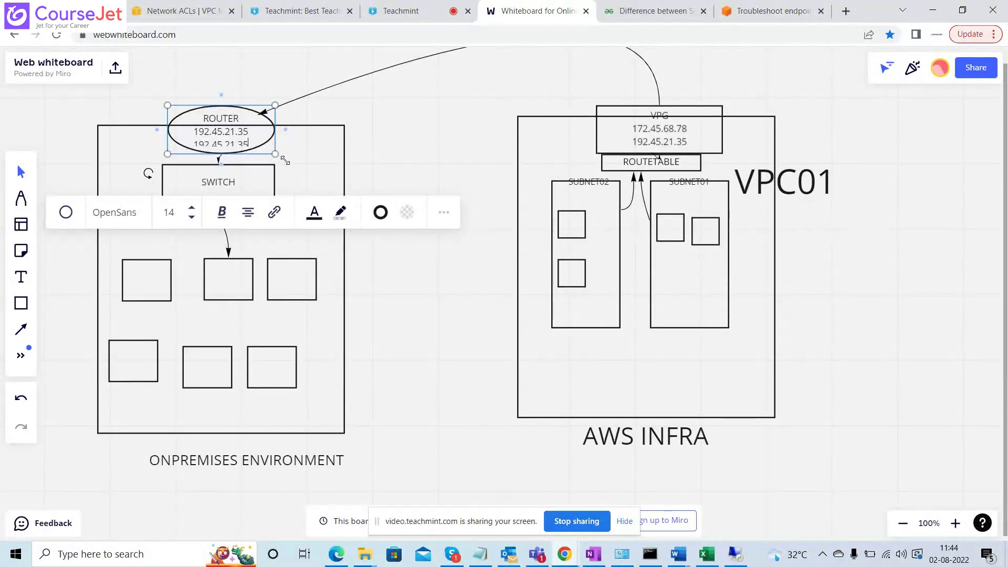
Step: Put the VPG address 172.45.68.78 on the ROUTER ellipse's third line and enlarge the ellipse
{"action": "double_click", "coordinate": [687, 131]}
{"action": "left_click_drag", "start_coordinate": [689, 131], "coordinate": [634, 133]}
{"action": "key", "text": "ctrl+c"}
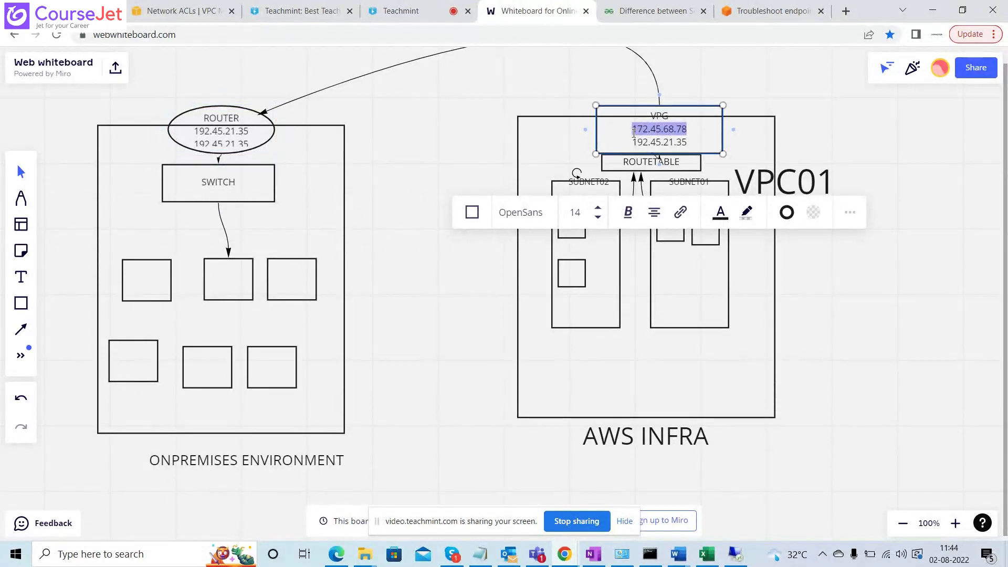
{"action": "left_click", "coordinate": [270, 139]}
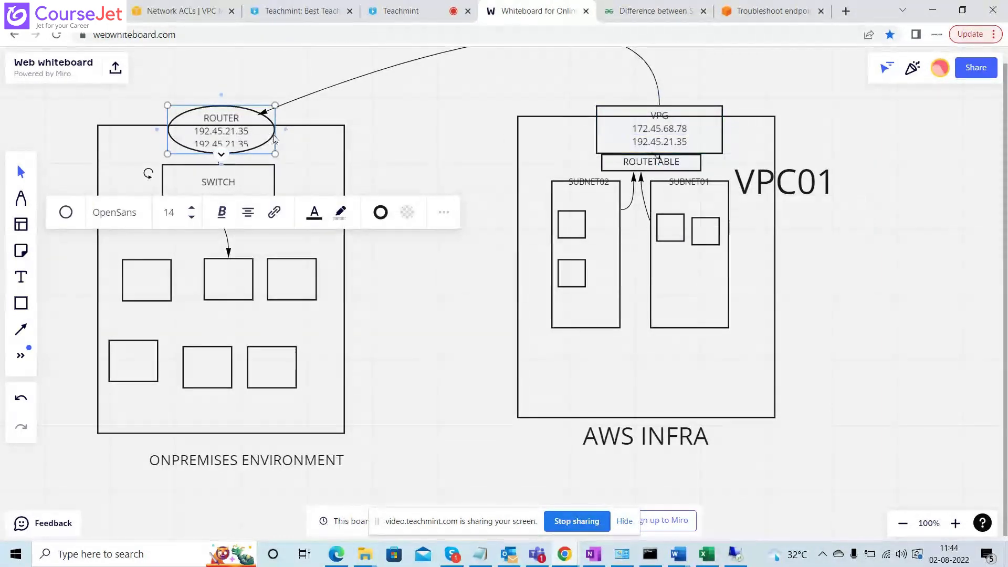
{"action": "left_click_drag", "start_coordinate": [273, 152], "coordinate": [201, 145]}
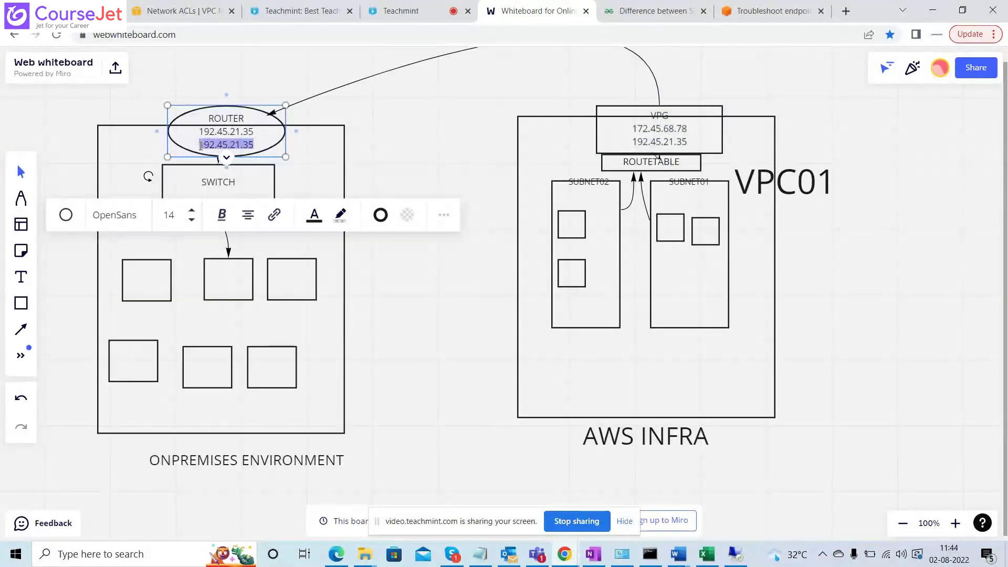
{"action": "key", "text": "ctrl+v"}
{"action": "left_click", "coordinate": [384, 145]}
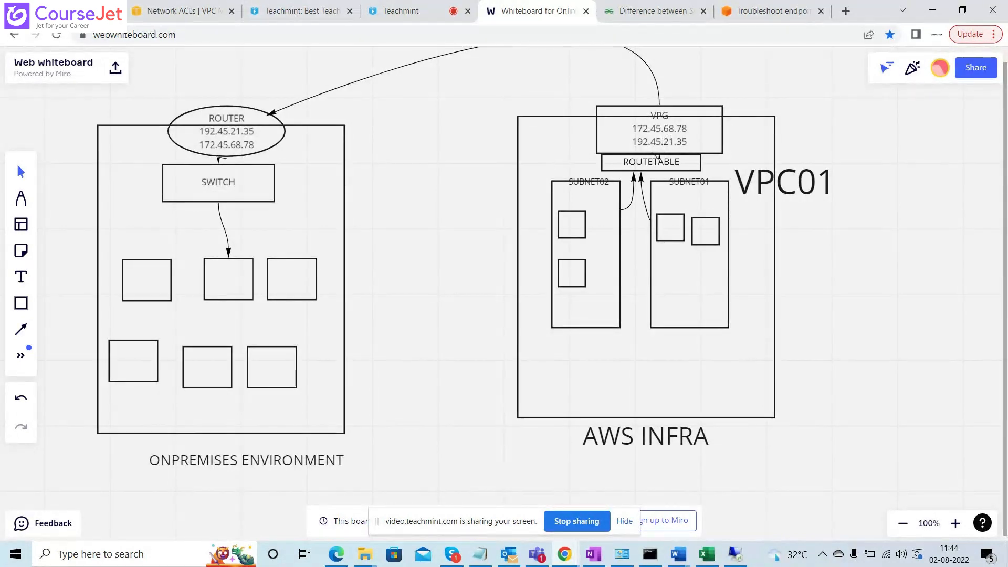
{"action": "left_click", "coordinate": [184, 11]}
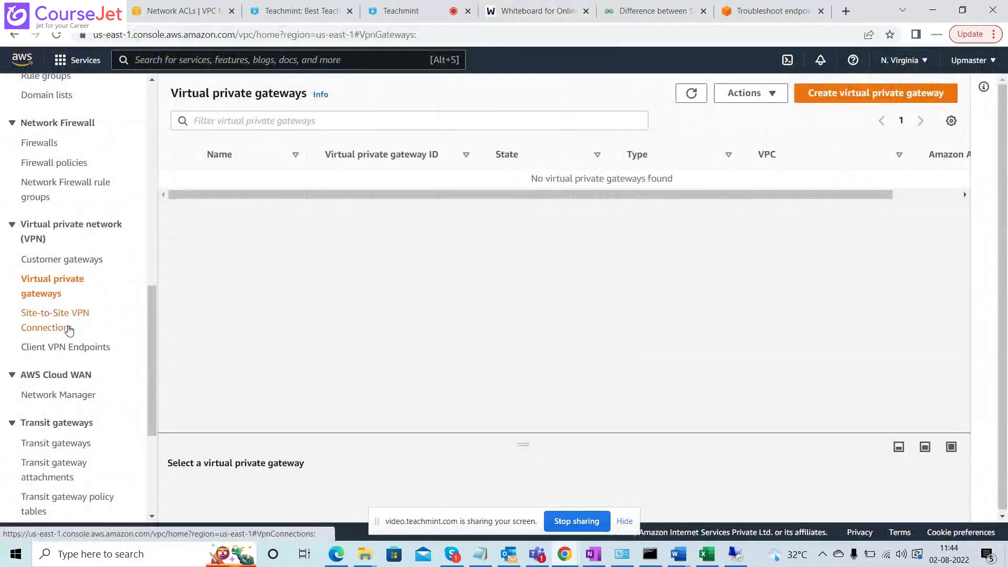
Step: From Site-to-Site VPN Connections, begin a new VPN connection with the Name tag VPN01
{"action": "left_click", "coordinate": [67, 328]}
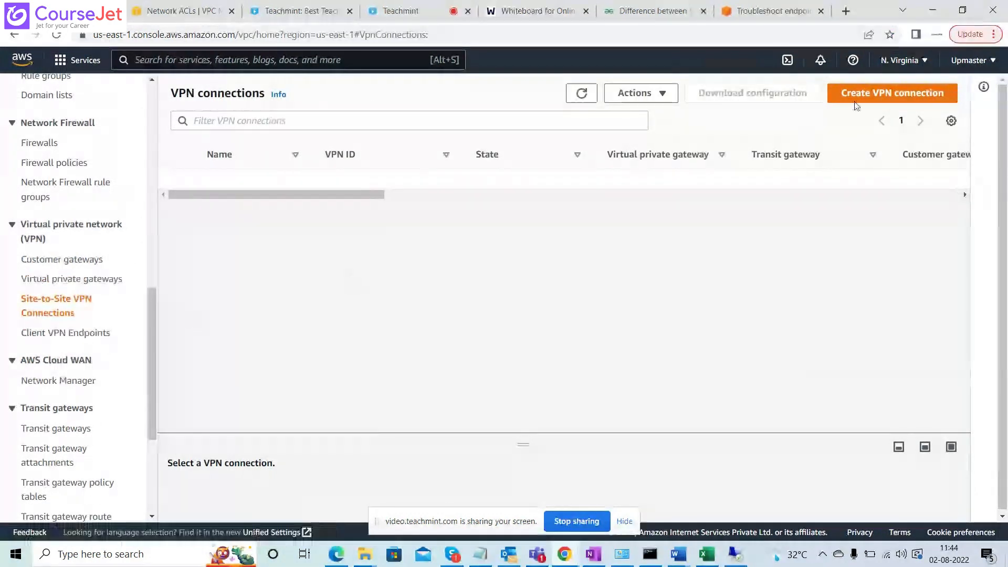
{"action": "left_click", "coordinate": [871, 98]}
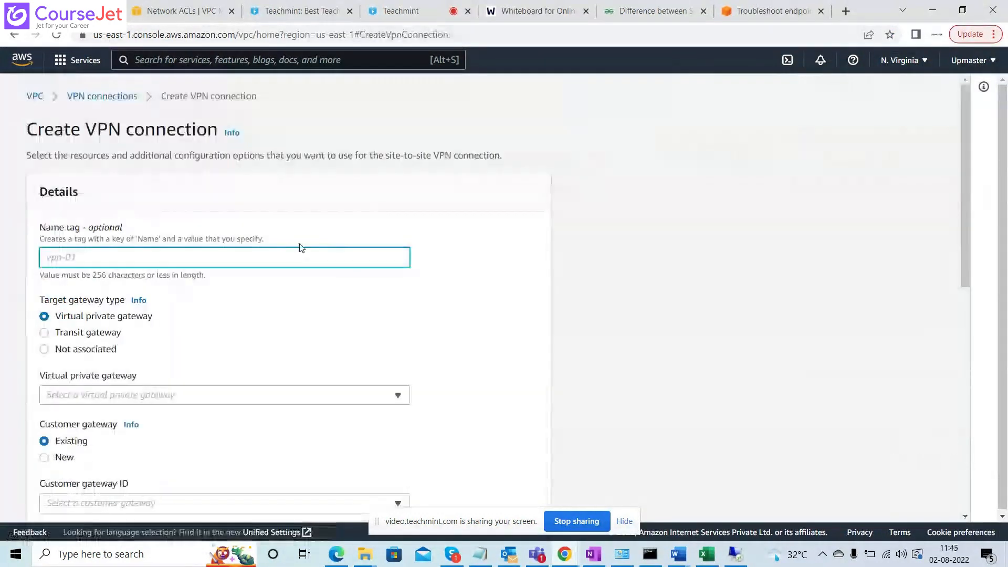
{"action": "left_click", "coordinate": [261, 250]}
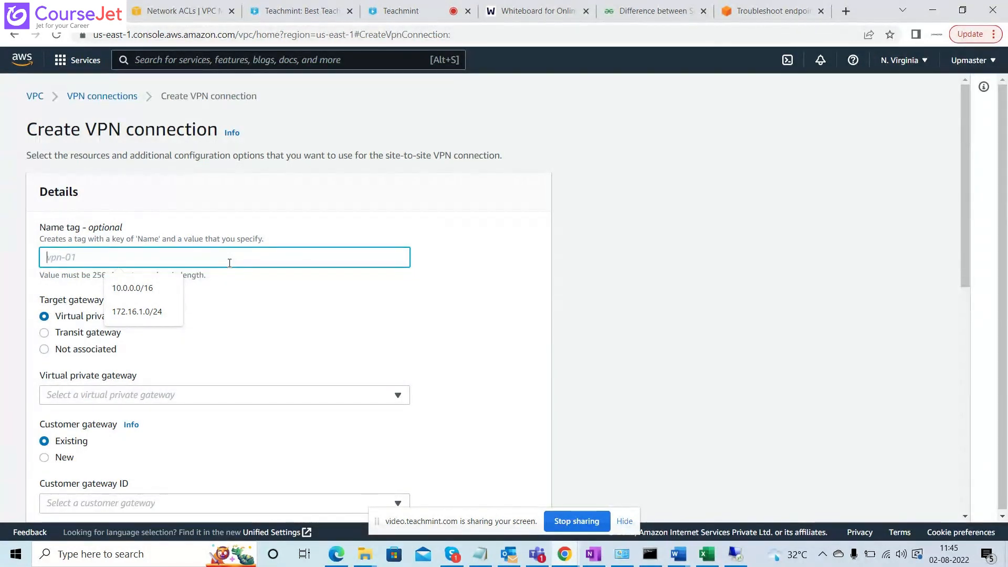
{"action": "type", "text": "VPN01"}
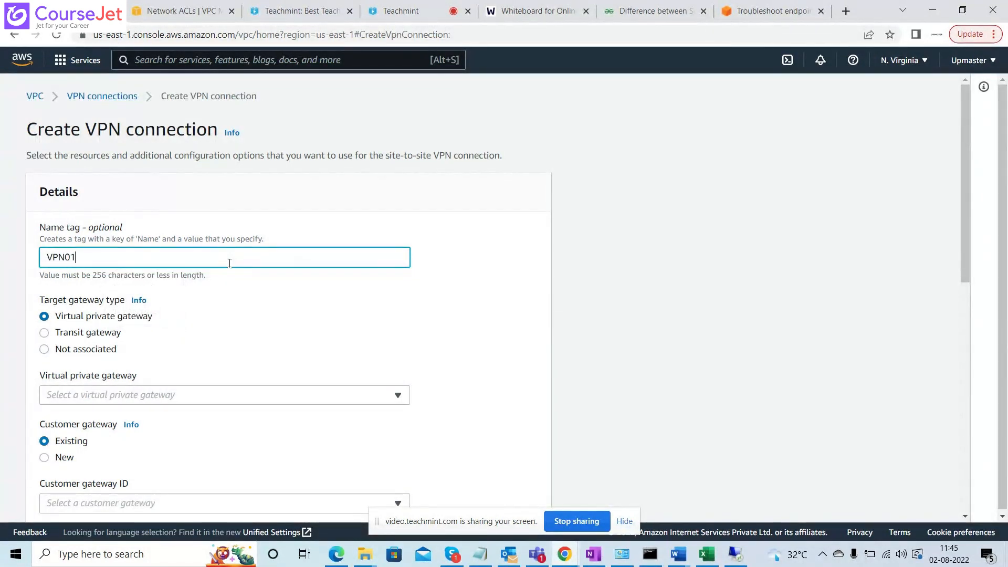
{"action": "left_click", "coordinate": [405, 317]}
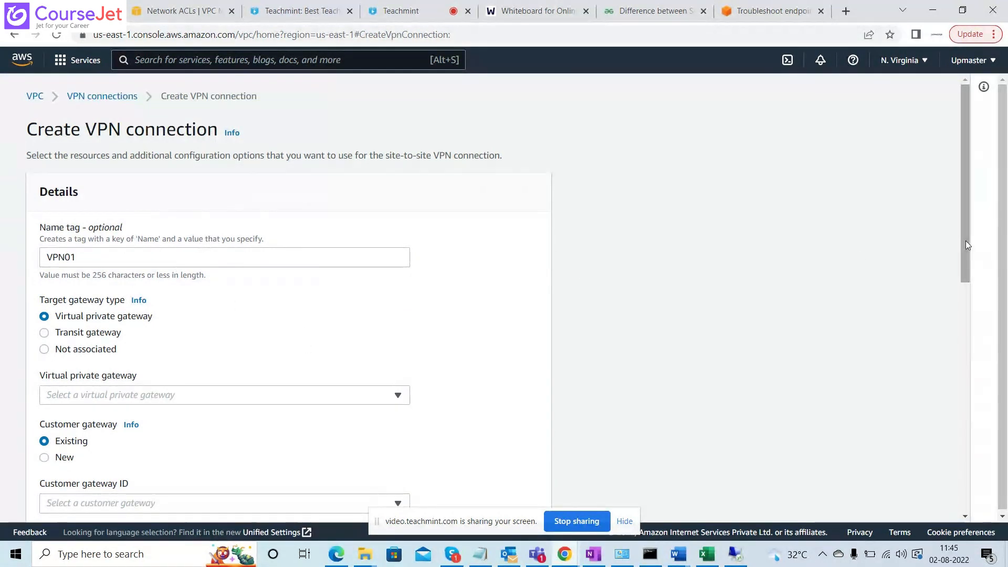
Step: Check the empty virtual private and customer gateway lists and the suggested local IPv4 CIDR ranges
{"action": "scroll", "coordinate": [965, 247], "scroll_direction": "down", "scroll_amount": 4}
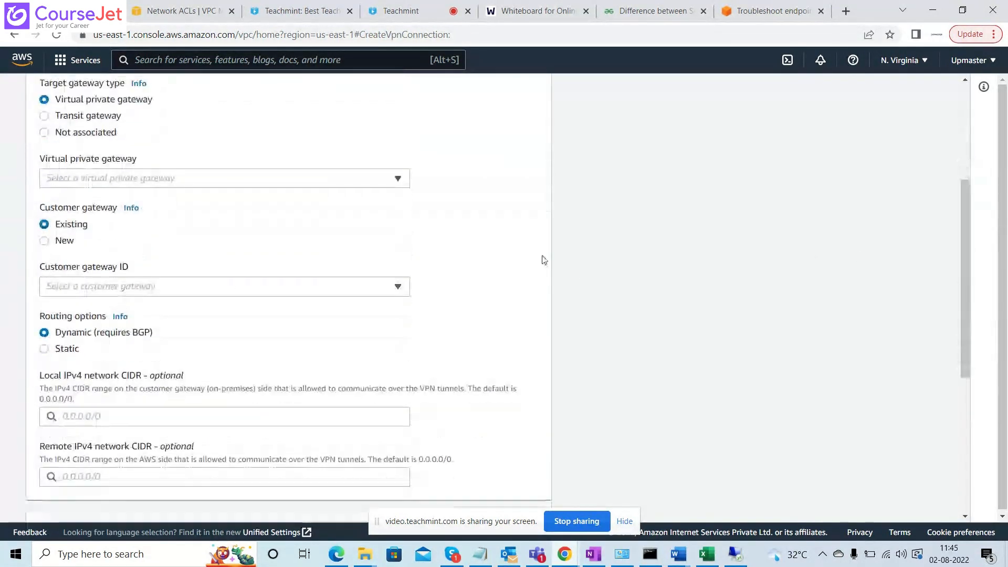
{"action": "left_click", "coordinate": [350, 180]}
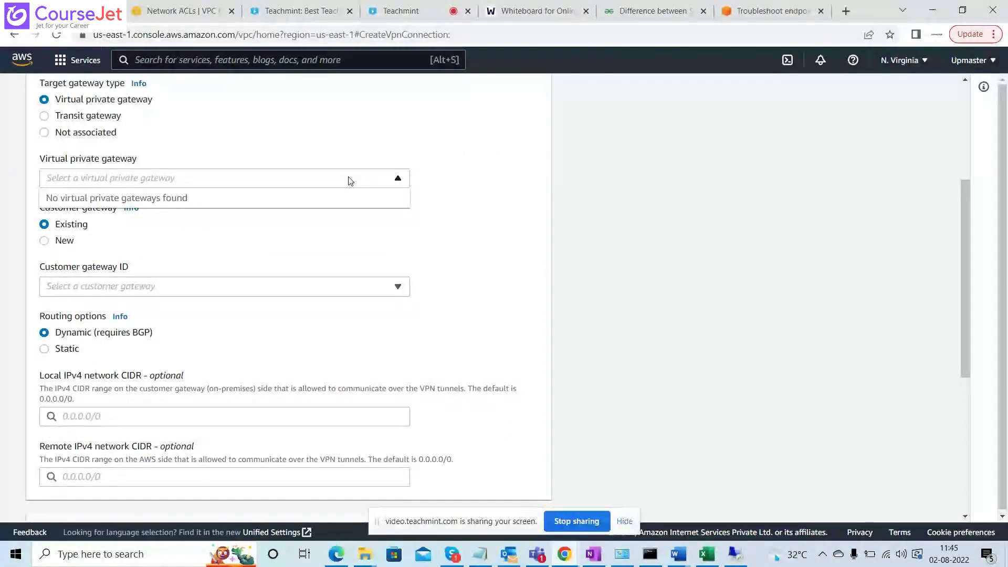
{"action": "left_click", "coordinate": [198, 255]}
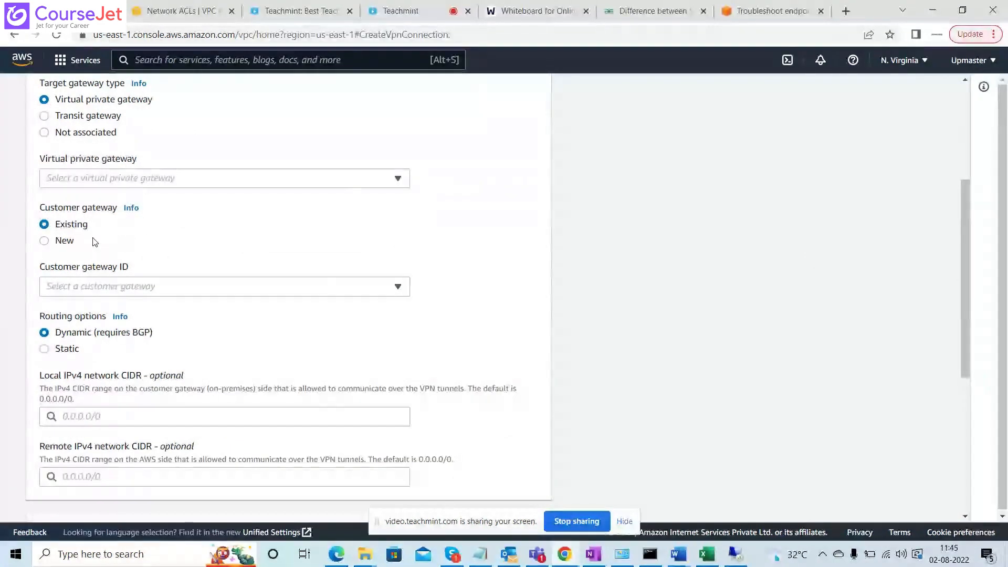
{"action": "left_click", "coordinate": [158, 287]}
{"action": "left_click", "coordinate": [231, 248]}
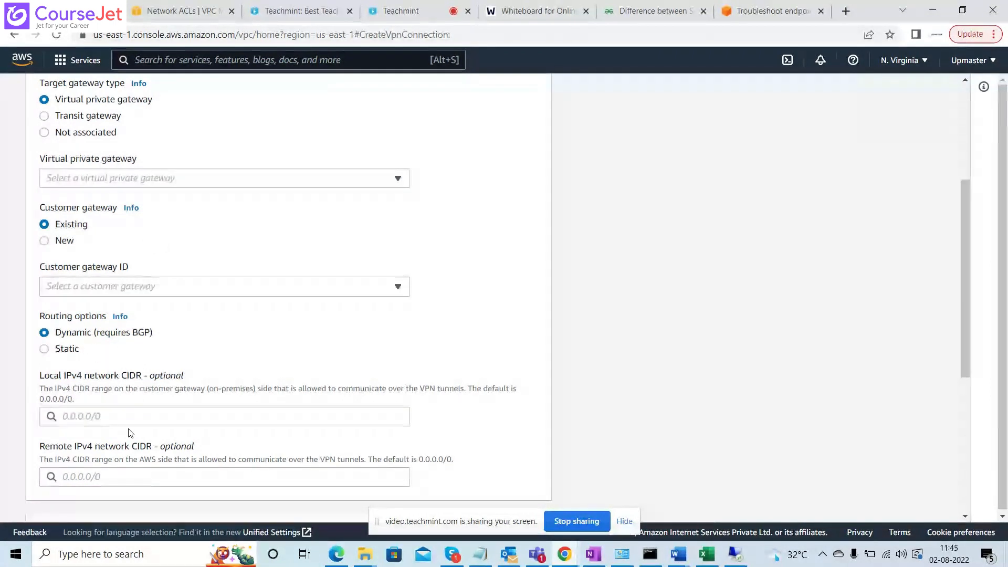
{"action": "left_click", "coordinate": [191, 412]}
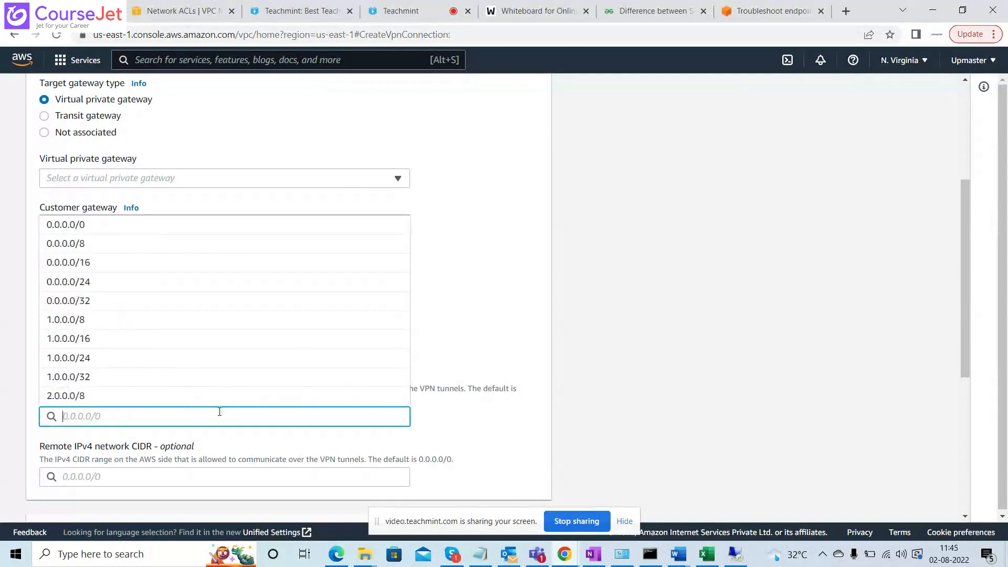
{"action": "left_click", "coordinate": [516, 468]}
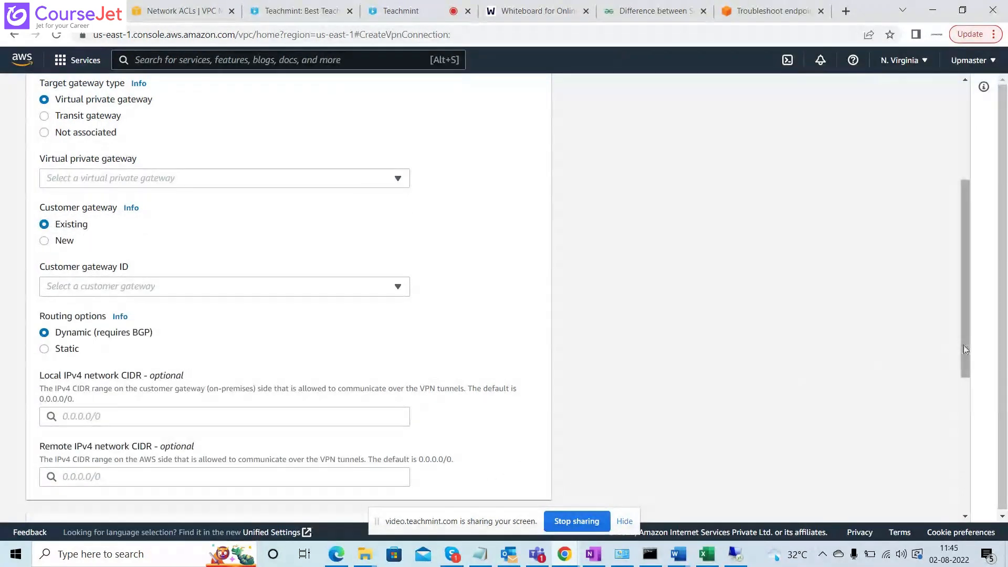
Step: Expand and review the Tunnel 1 and Tunnel 2 options, then return to the VPN connections list
{"action": "left_click_drag", "start_coordinate": [963, 345], "coordinate": [973, 441]}
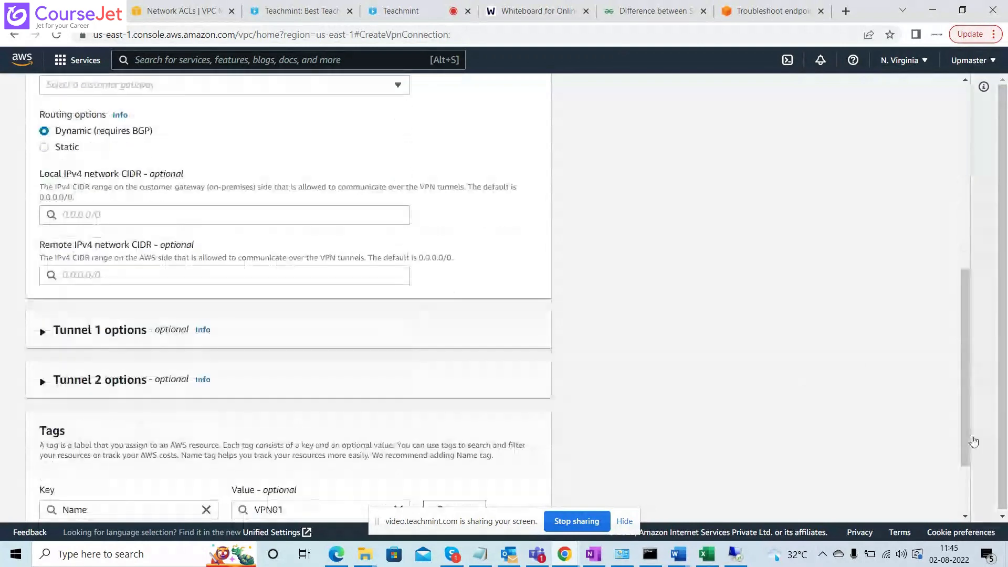
{"action": "left_click", "coordinate": [38, 334]}
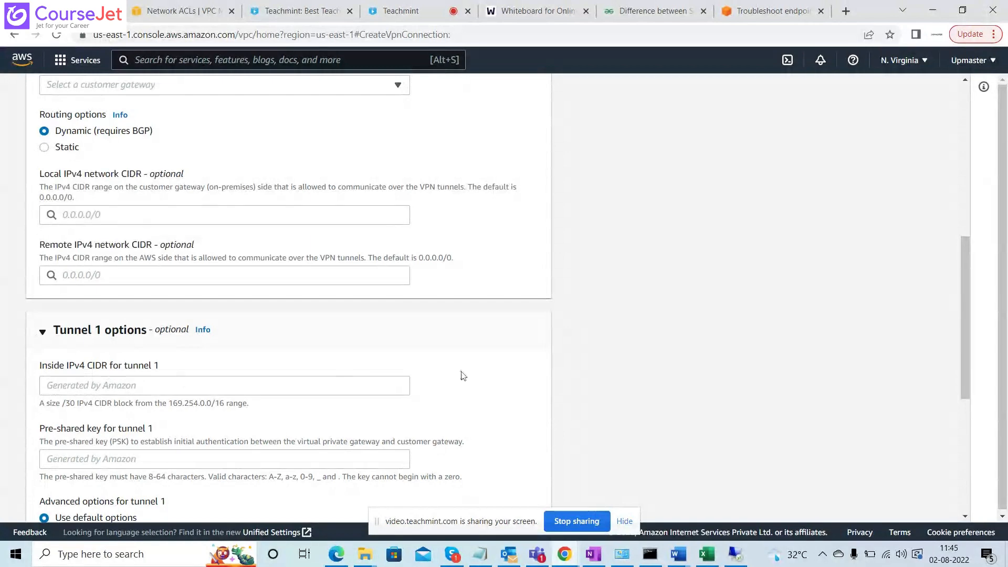
{"action": "left_click_drag", "start_coordinate": [964, 309], "coordinate": [984, 426]}
{"action": "left_click", "coordinate": [43, 280]}
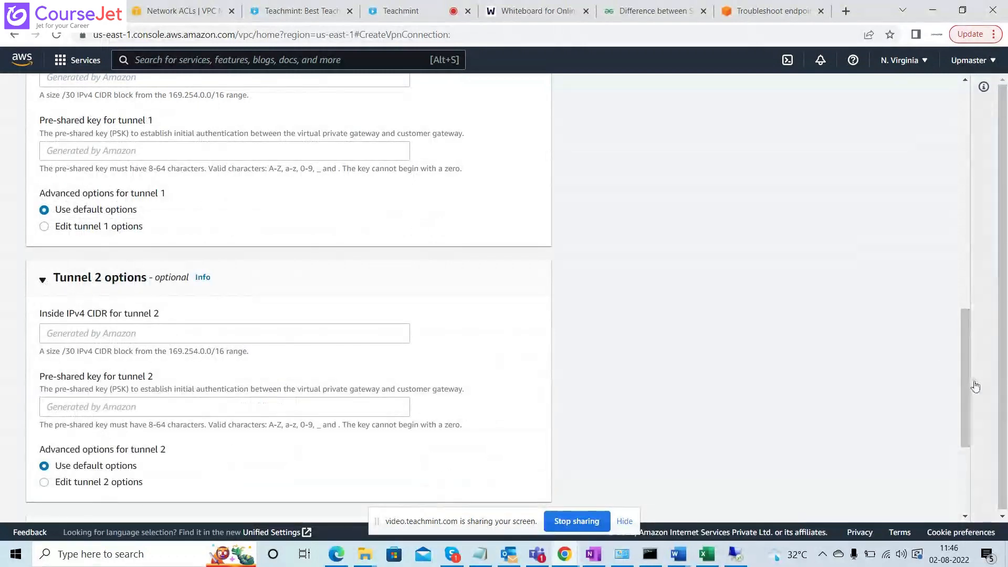
{"action": "left_click_drag", "start_coordinate": [967, 425], "coordinate": [972, 491]}
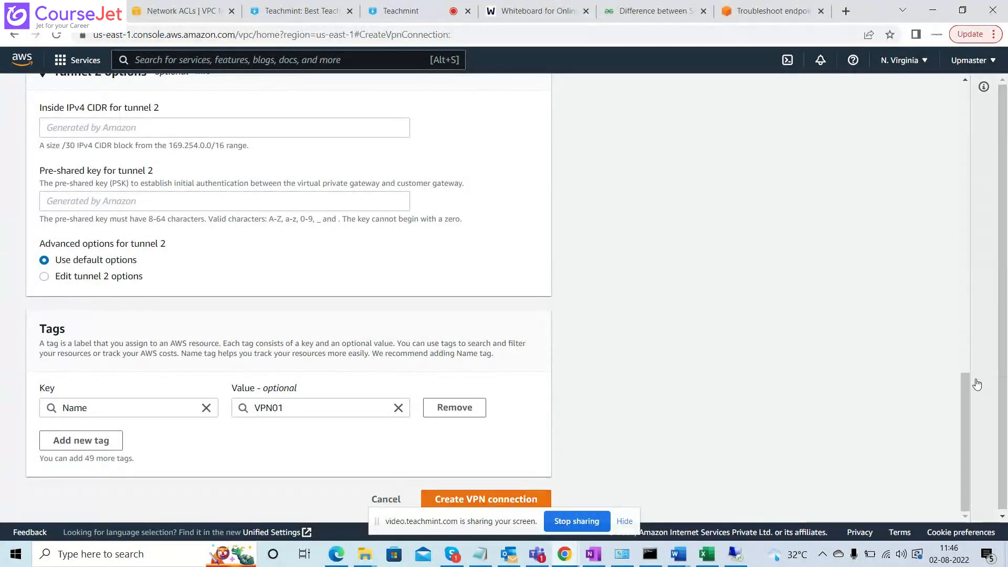
{"action": "left_click_drag", "start_coordinate": [965, 399], "coordinate": [963, 92]}
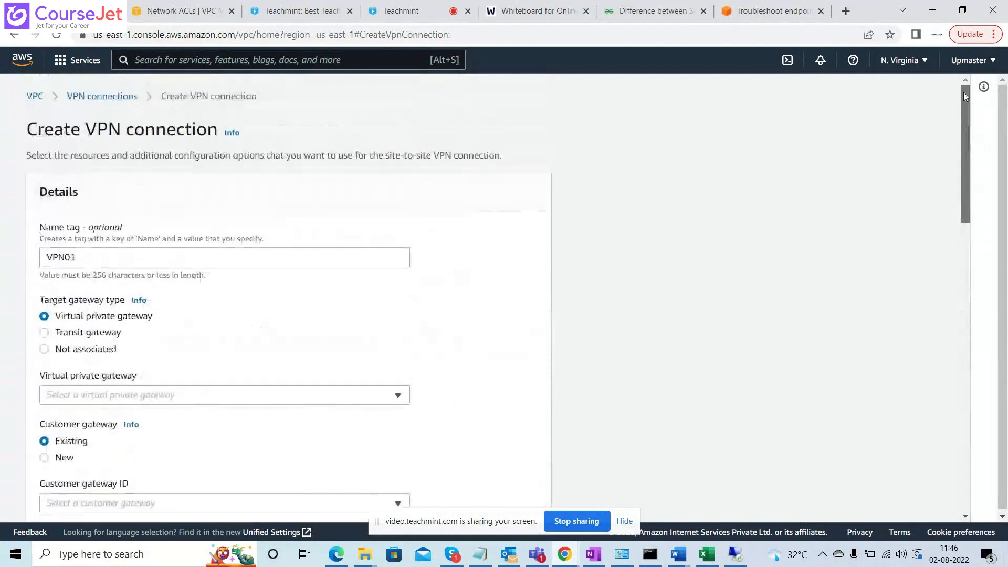
{"action": "left_click", "coordinate": [126, 96]}
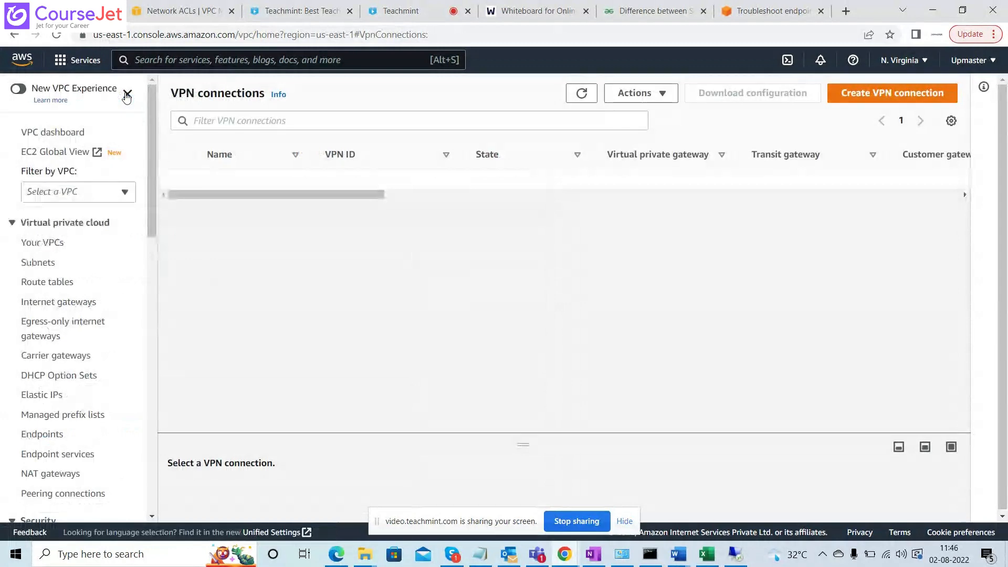